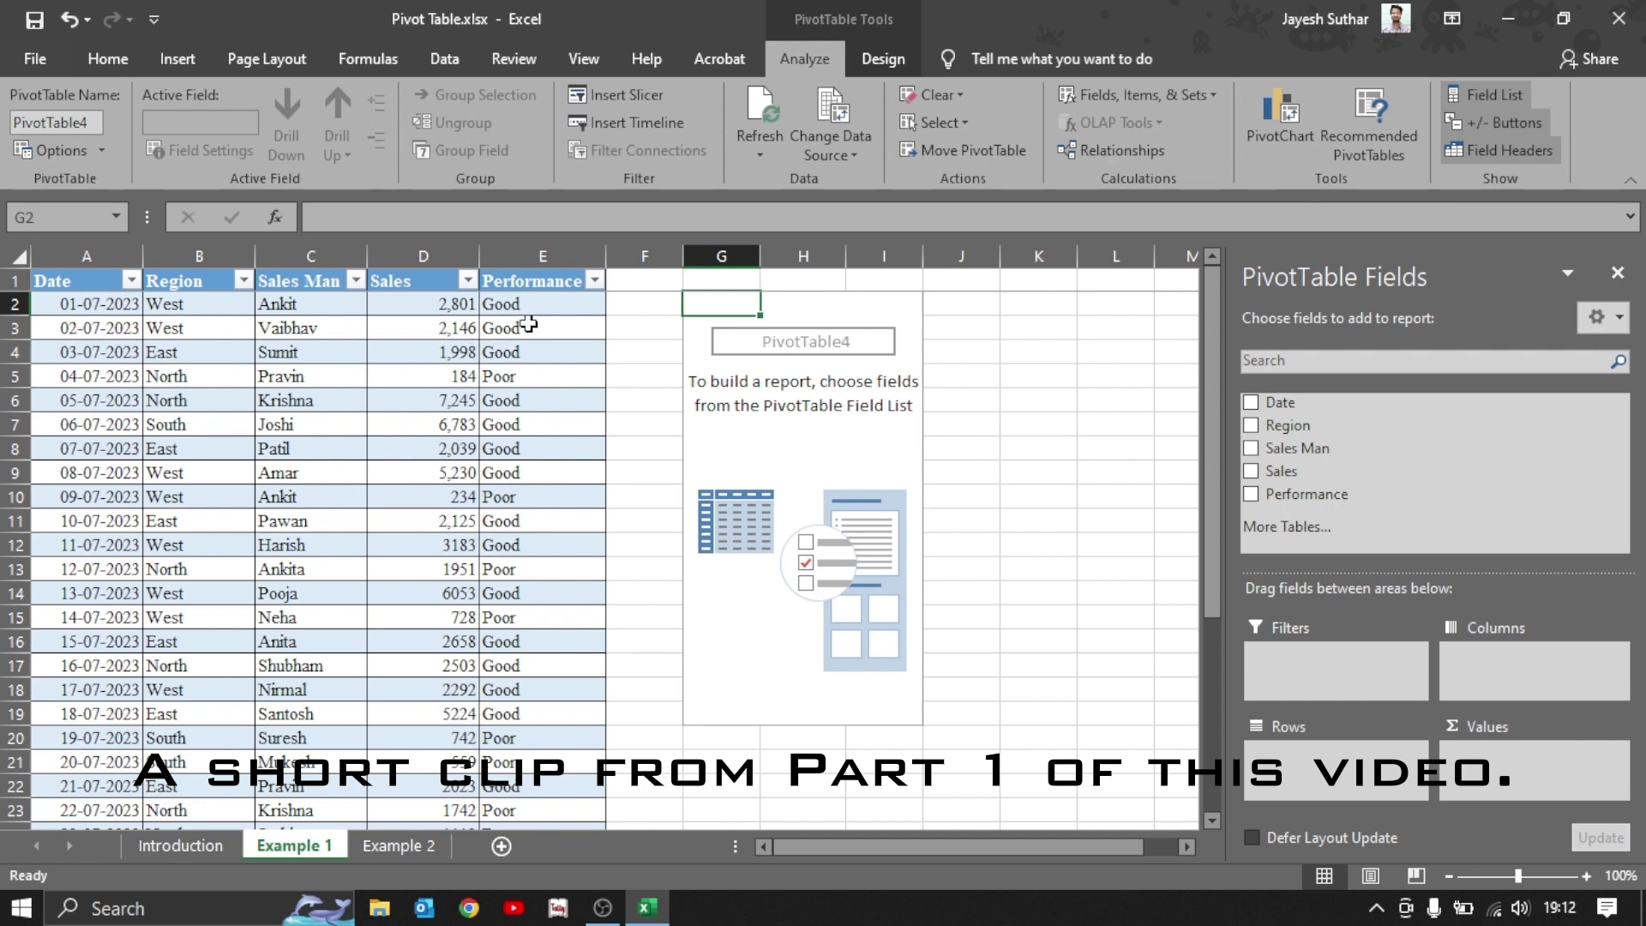
Build the pivot table with Performance as rows, Sum of Sales as values and Region as columns, and close the field list.
left_click(1251, 493)
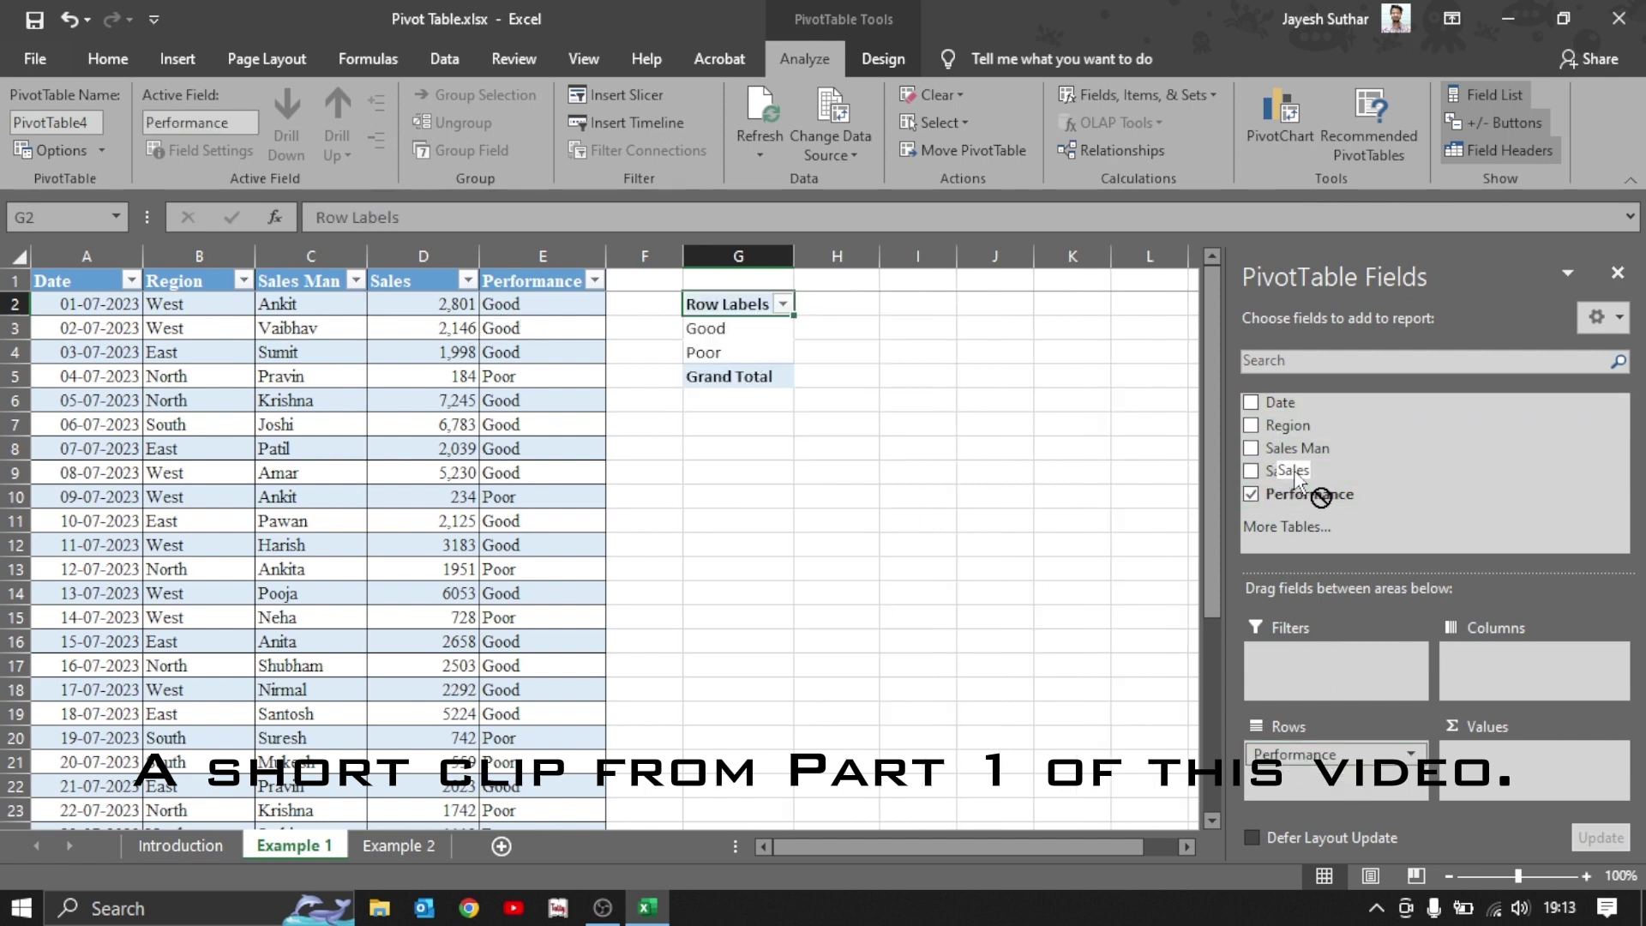
left_click_drag(1283, 472, 1510, 764)
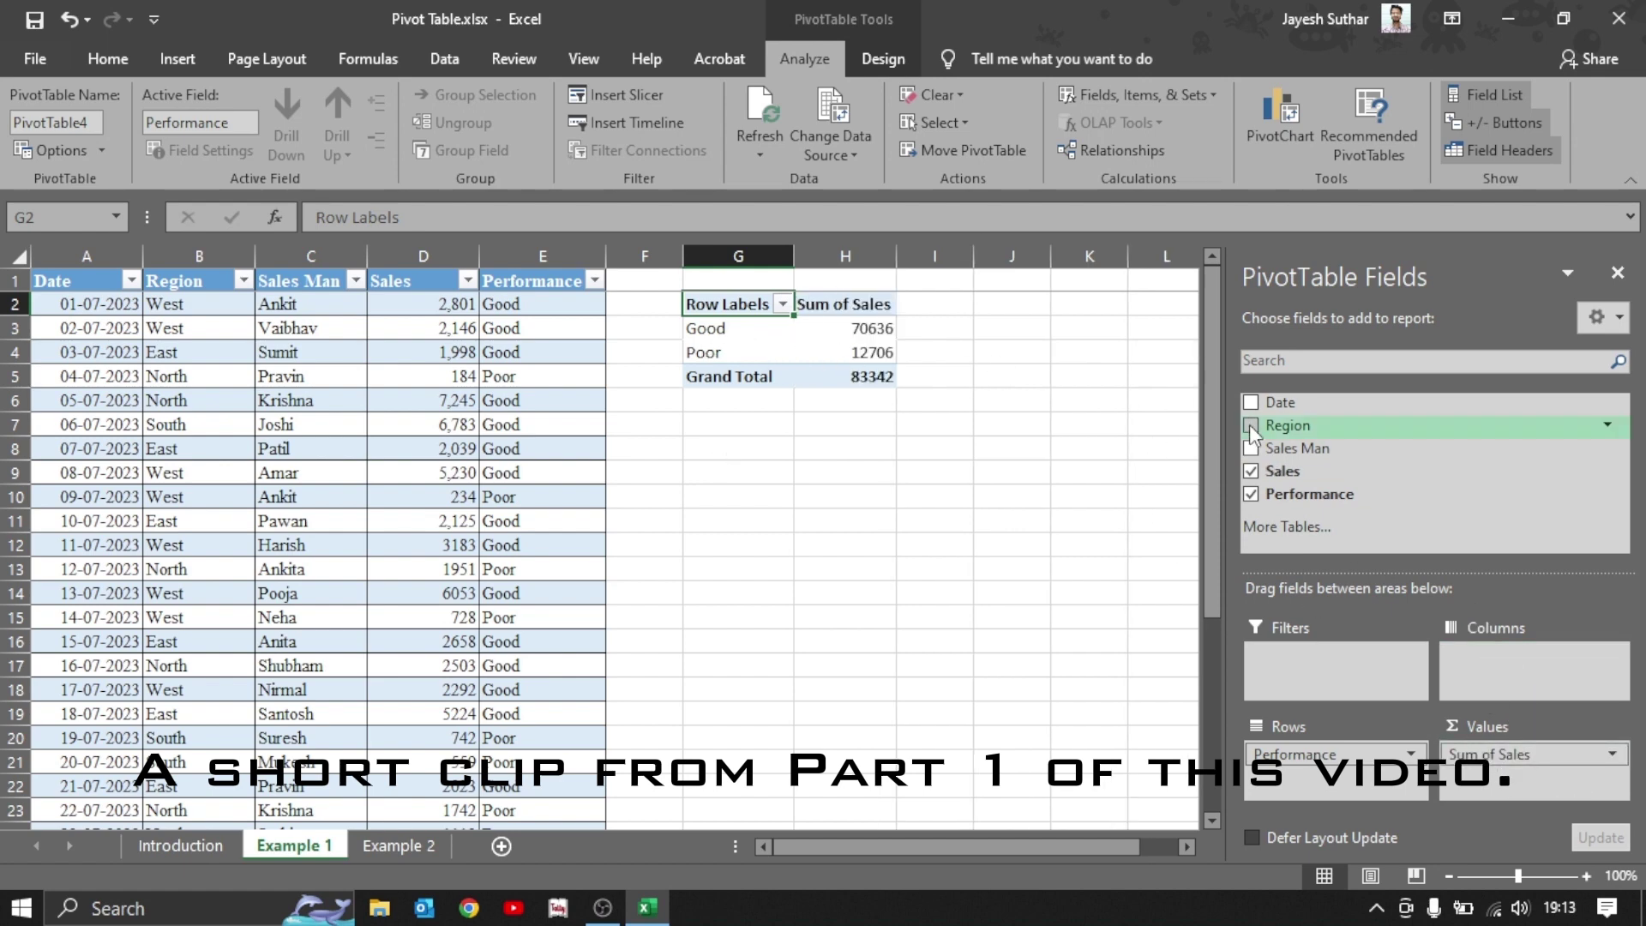
left_click_drag(1279, 427, 1507, 674)
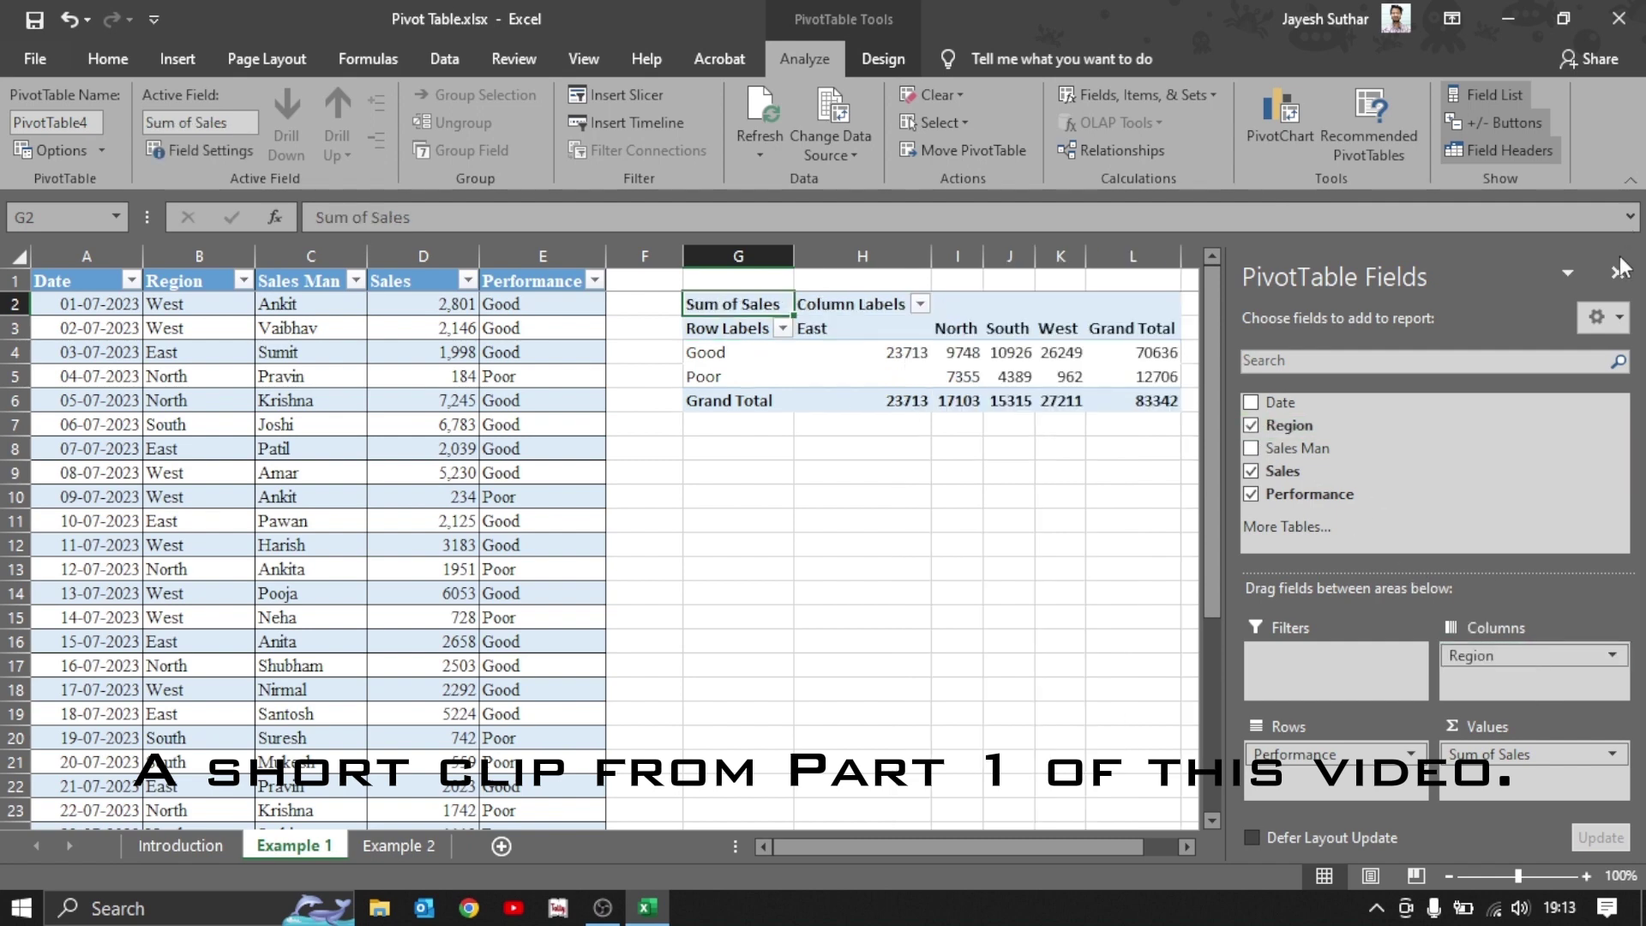
left_click(1618, 273)
Examine the Good performance sales across the regions and their grand total in the pivot table.
key("Down")
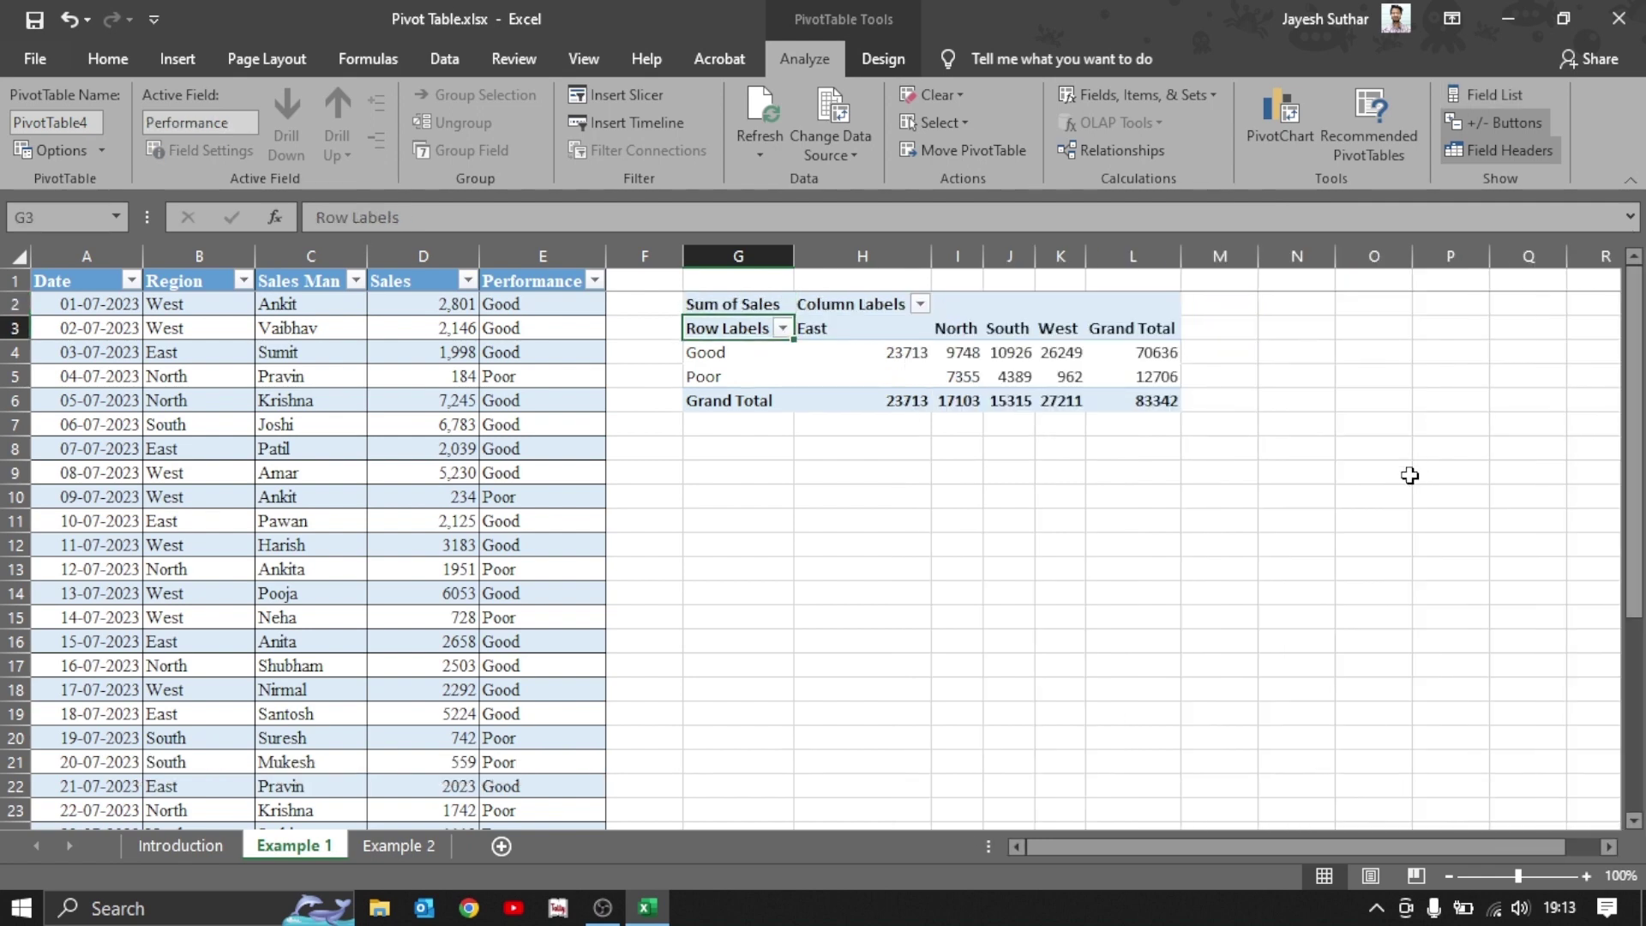
key("Right")
key("Left")
key("Down")
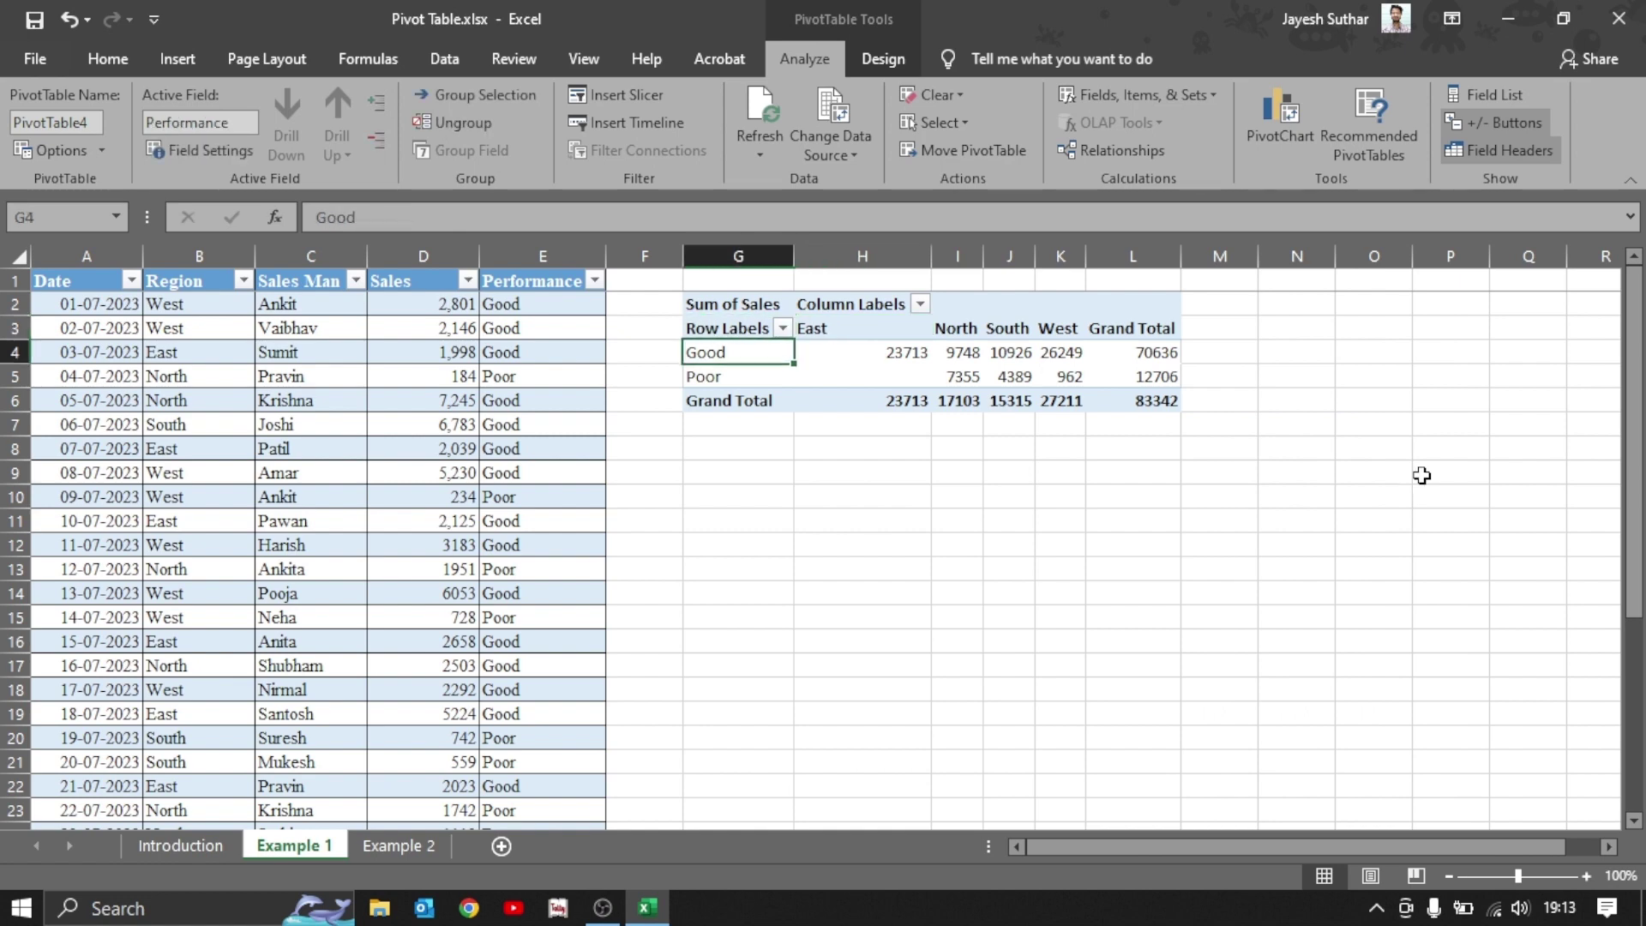
left_click(896, 330)
left_click(955, 330)
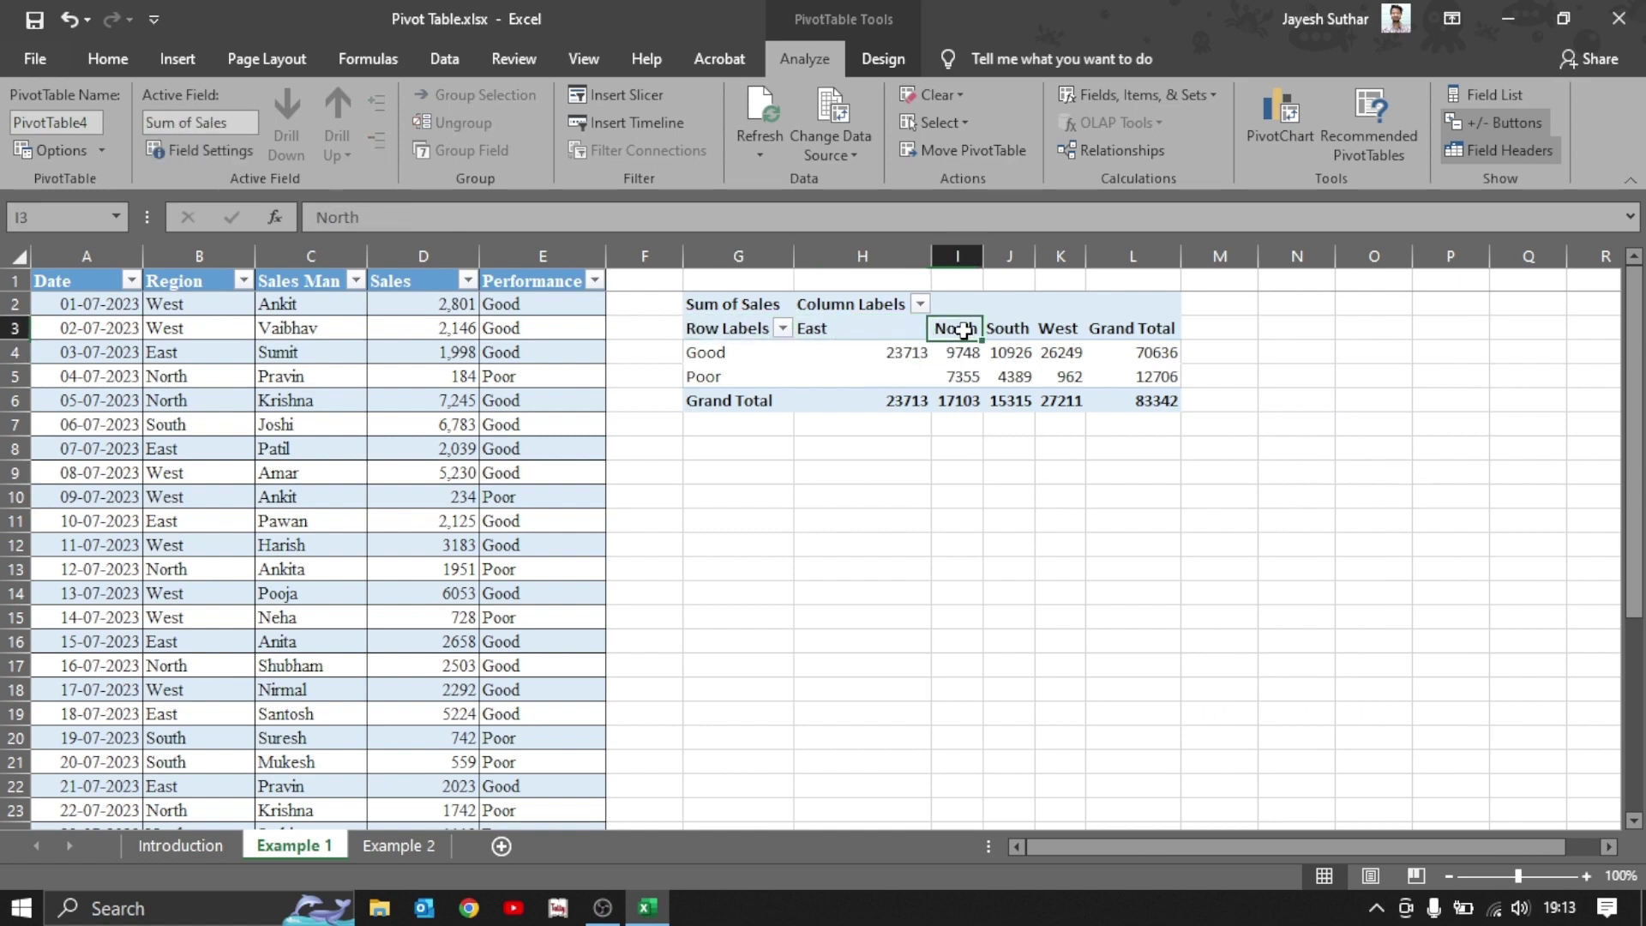
left_click(1008, 333)
left_click(1063, 377)
left_click(1063, 353)
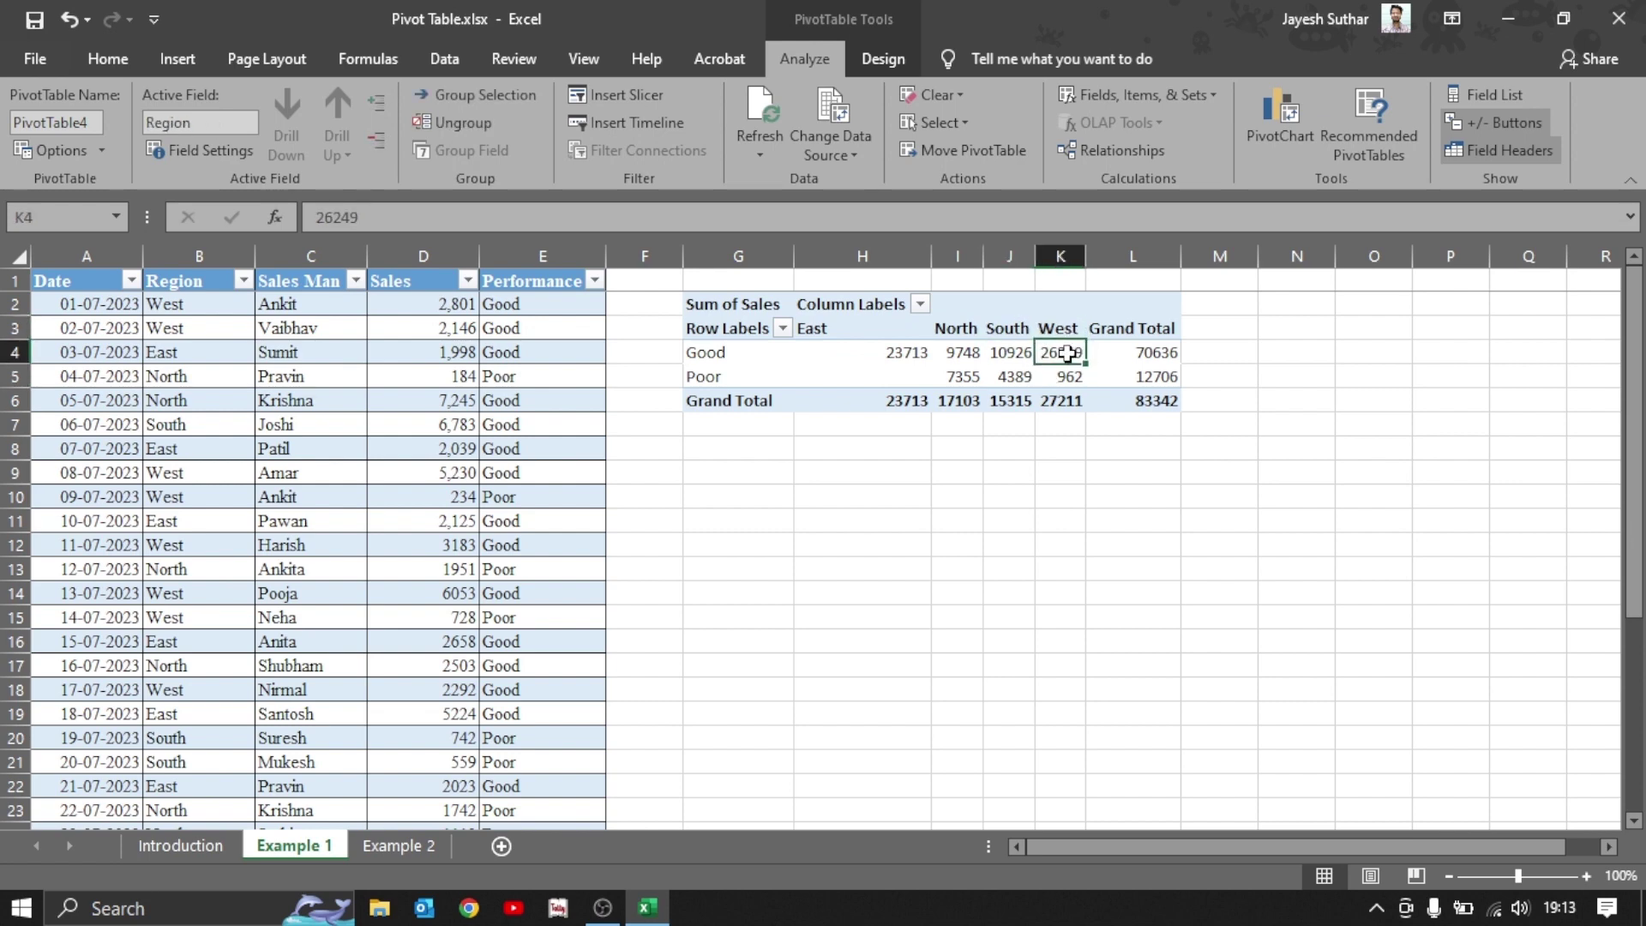
left_click(1159, 355)
Examine the Poor performance sales for each region and their grand total.
left_click(728, 378)
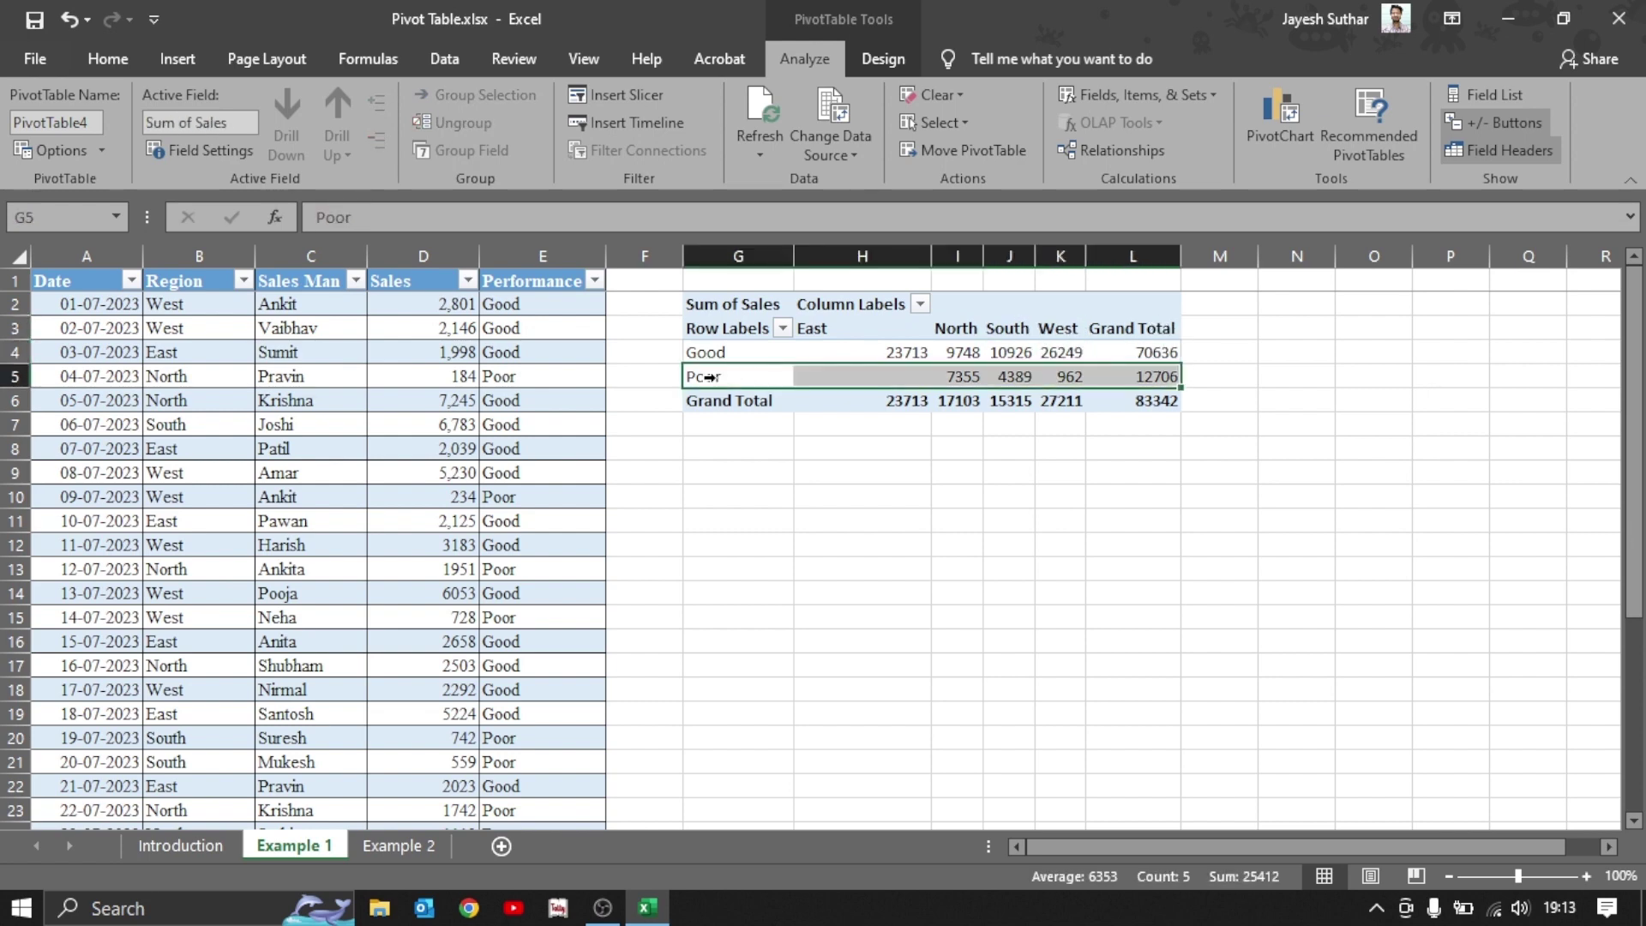
left_click(768, 377)
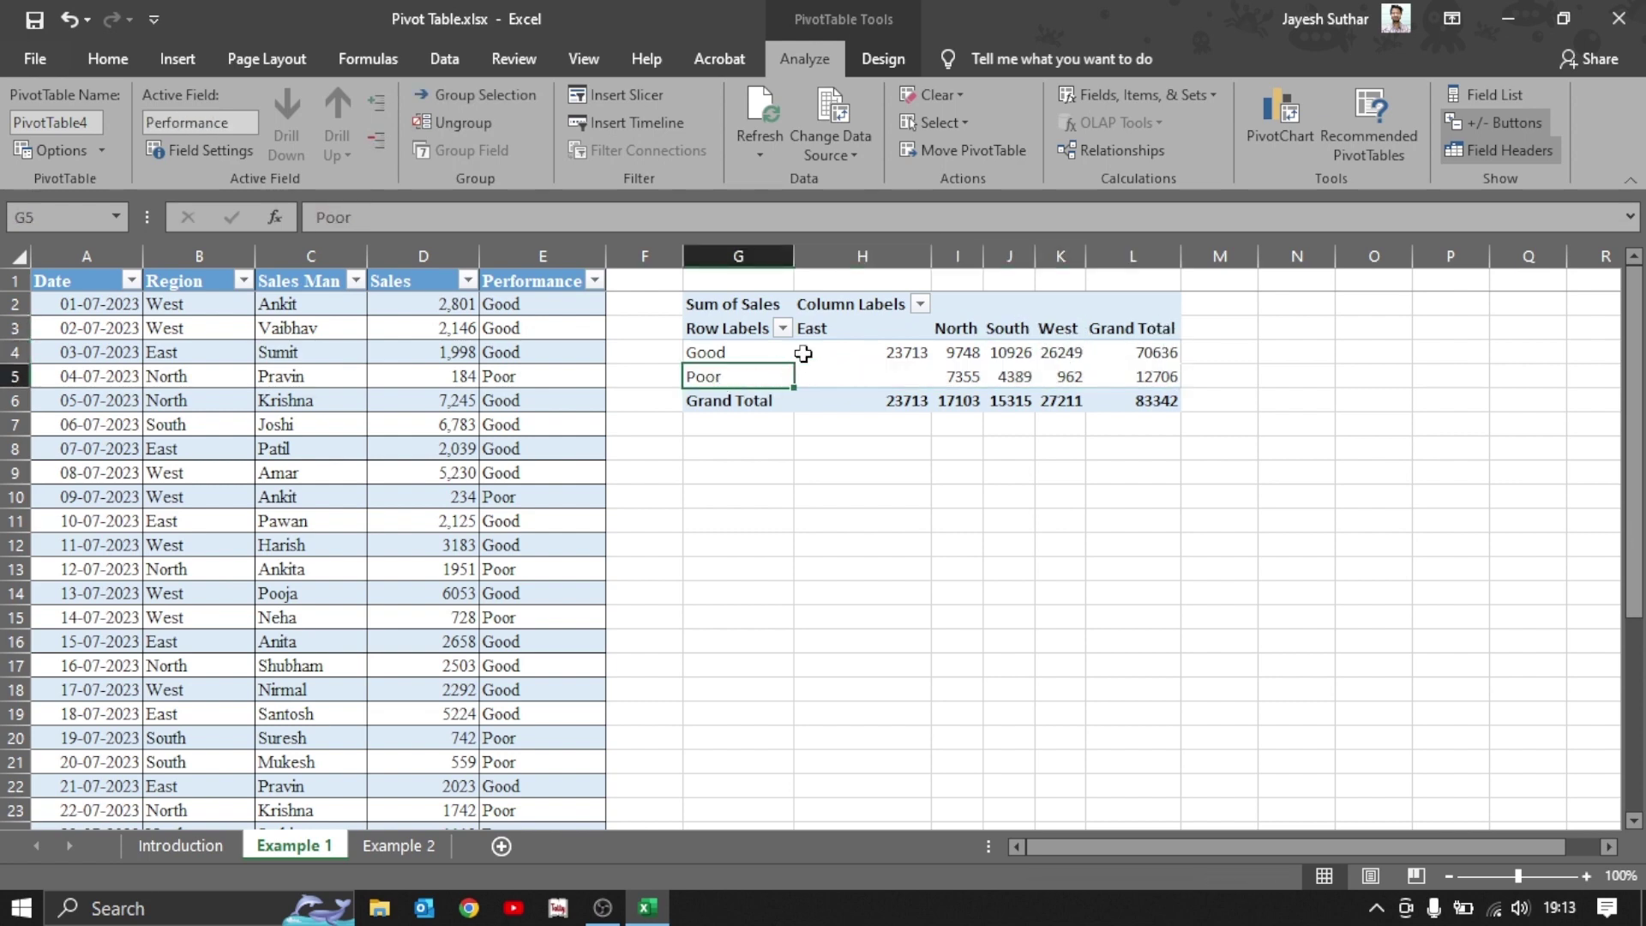
left_click(844, 378)
left_click(756, 377)
left_click(1056, 321)
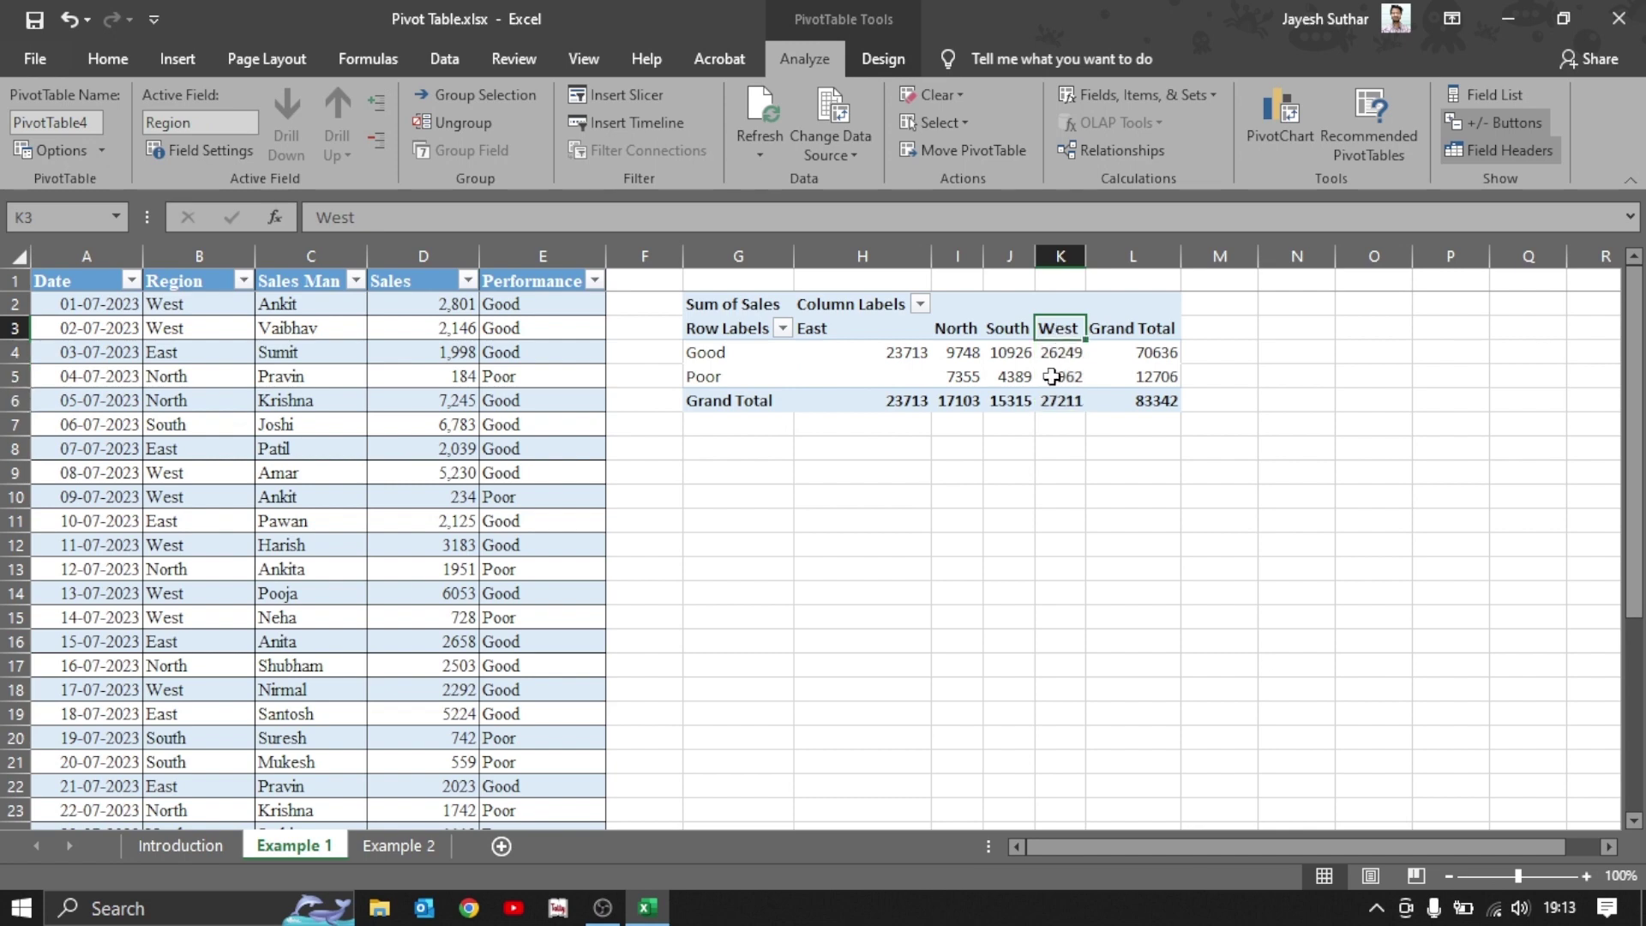
left_click(1052, 377)
left_click(964, 377)
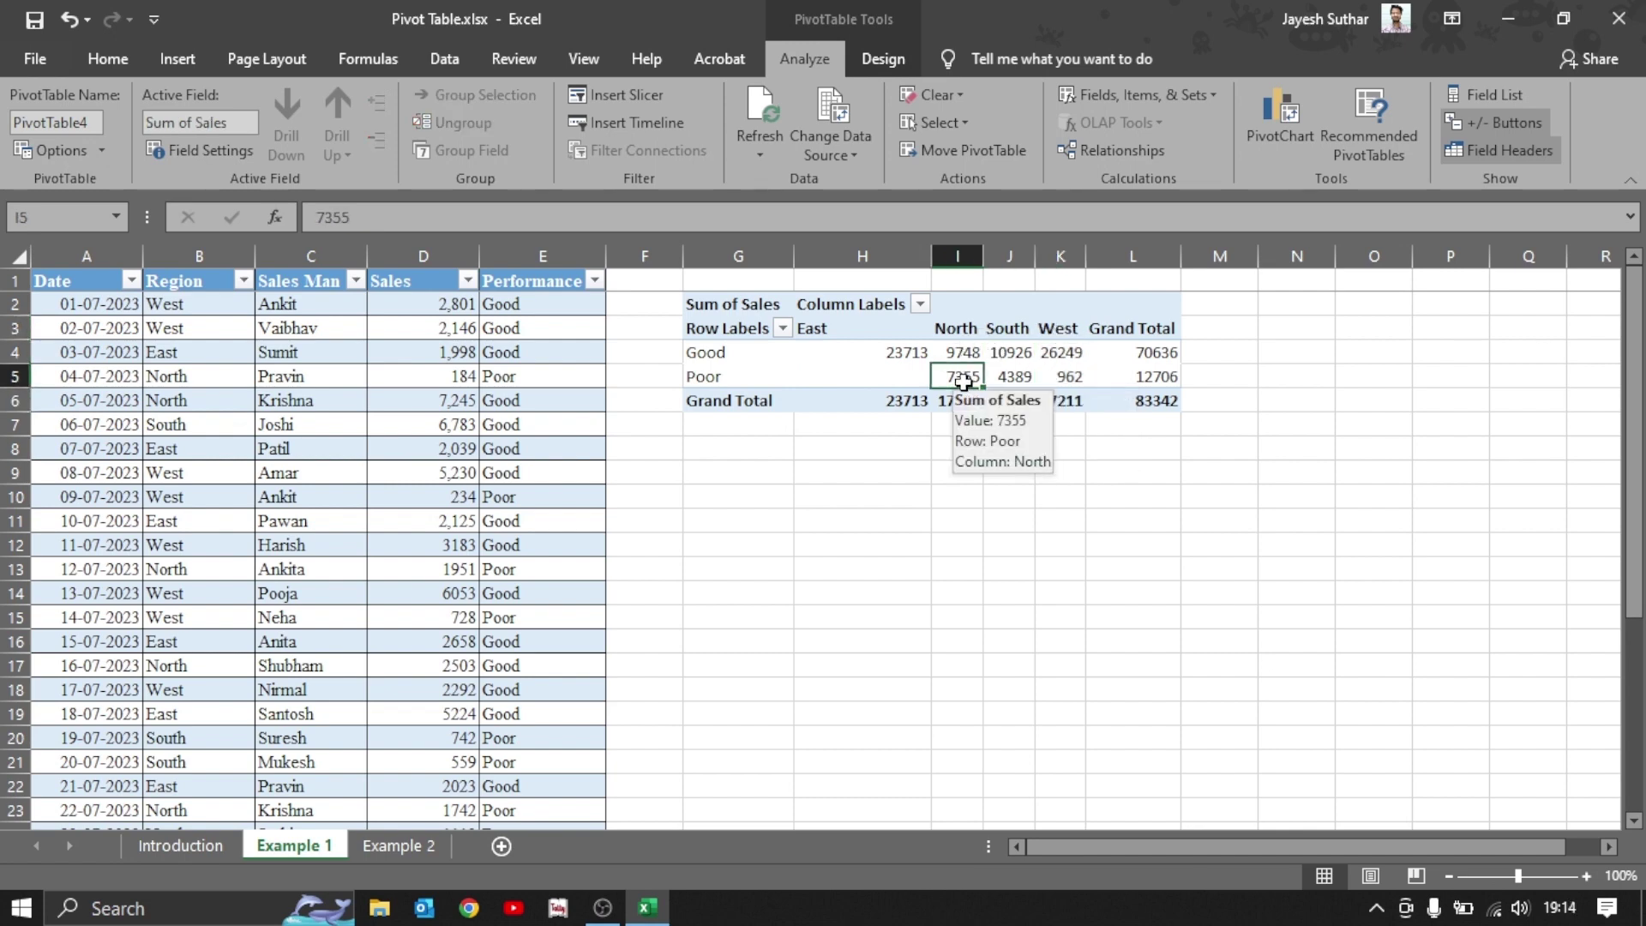
left_click(1011, 381)
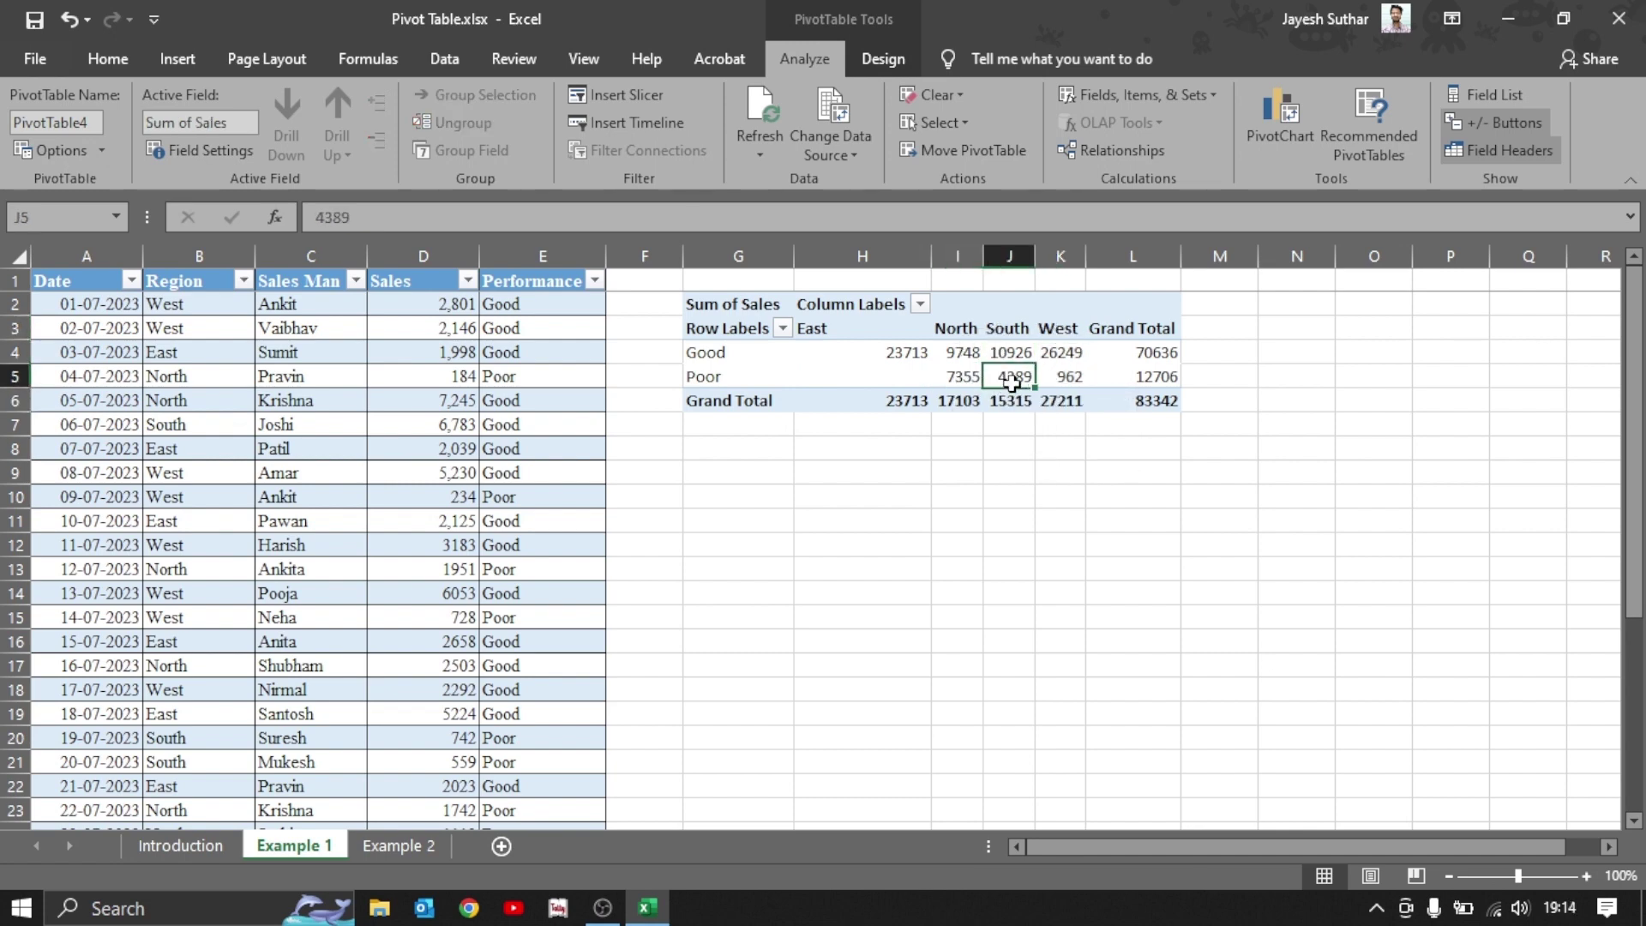
left_click(1155, 378)
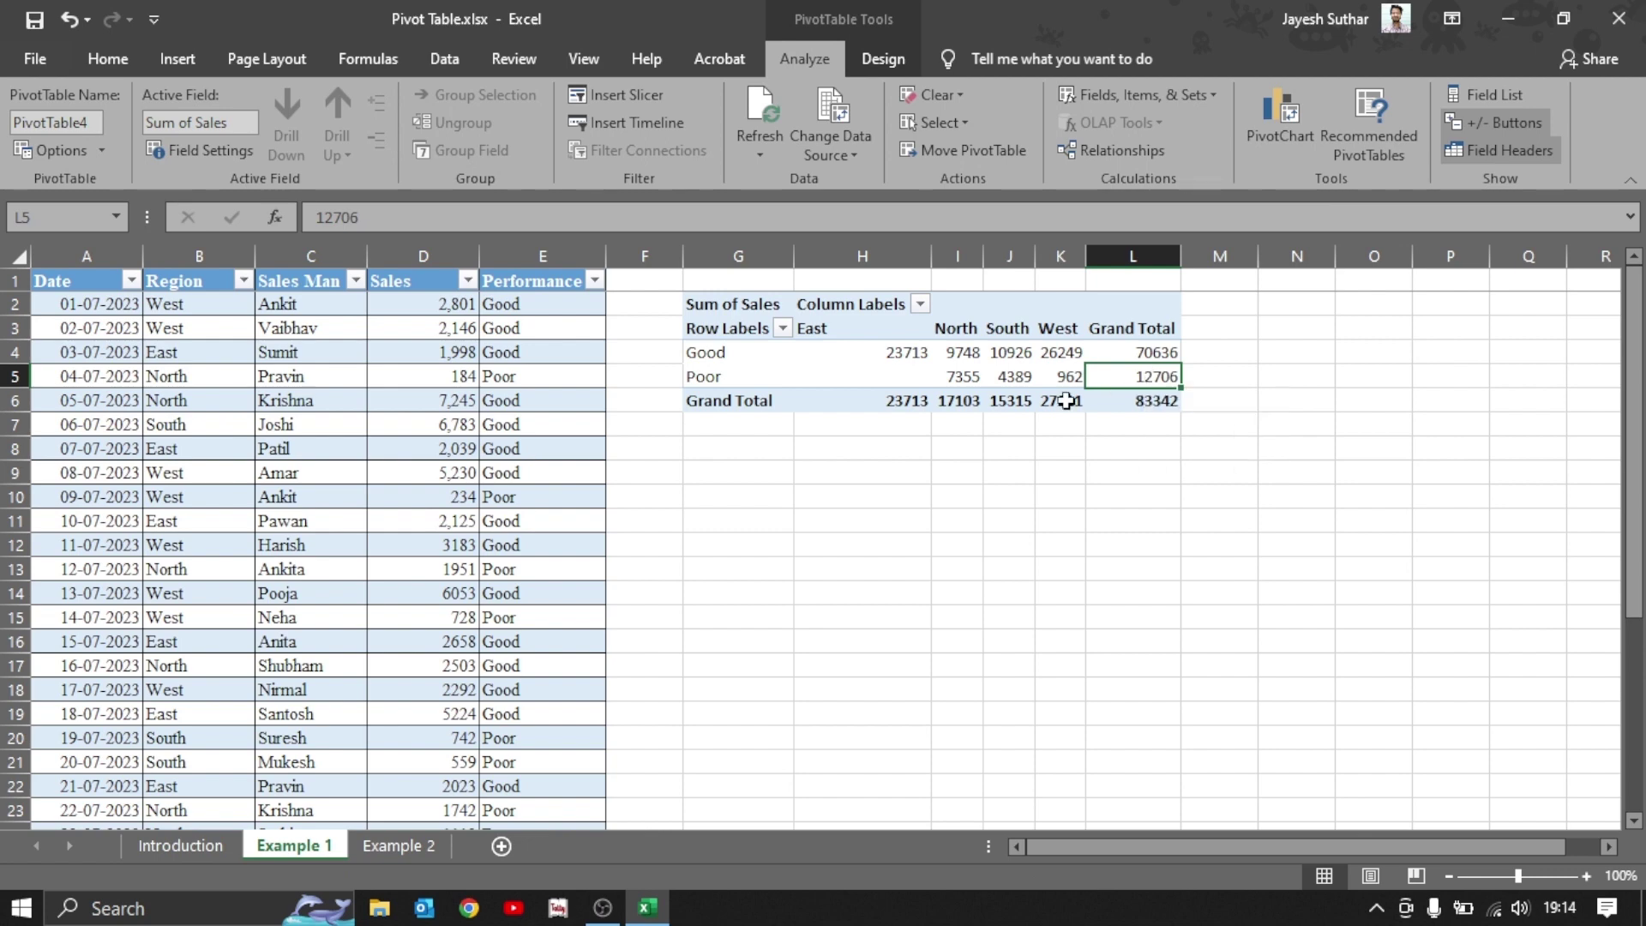
Review the pivot table's layout, checking the region column headings, the Good and Poor row labels and the sales values.
left_click_drag(709, 324, 1095, 415)
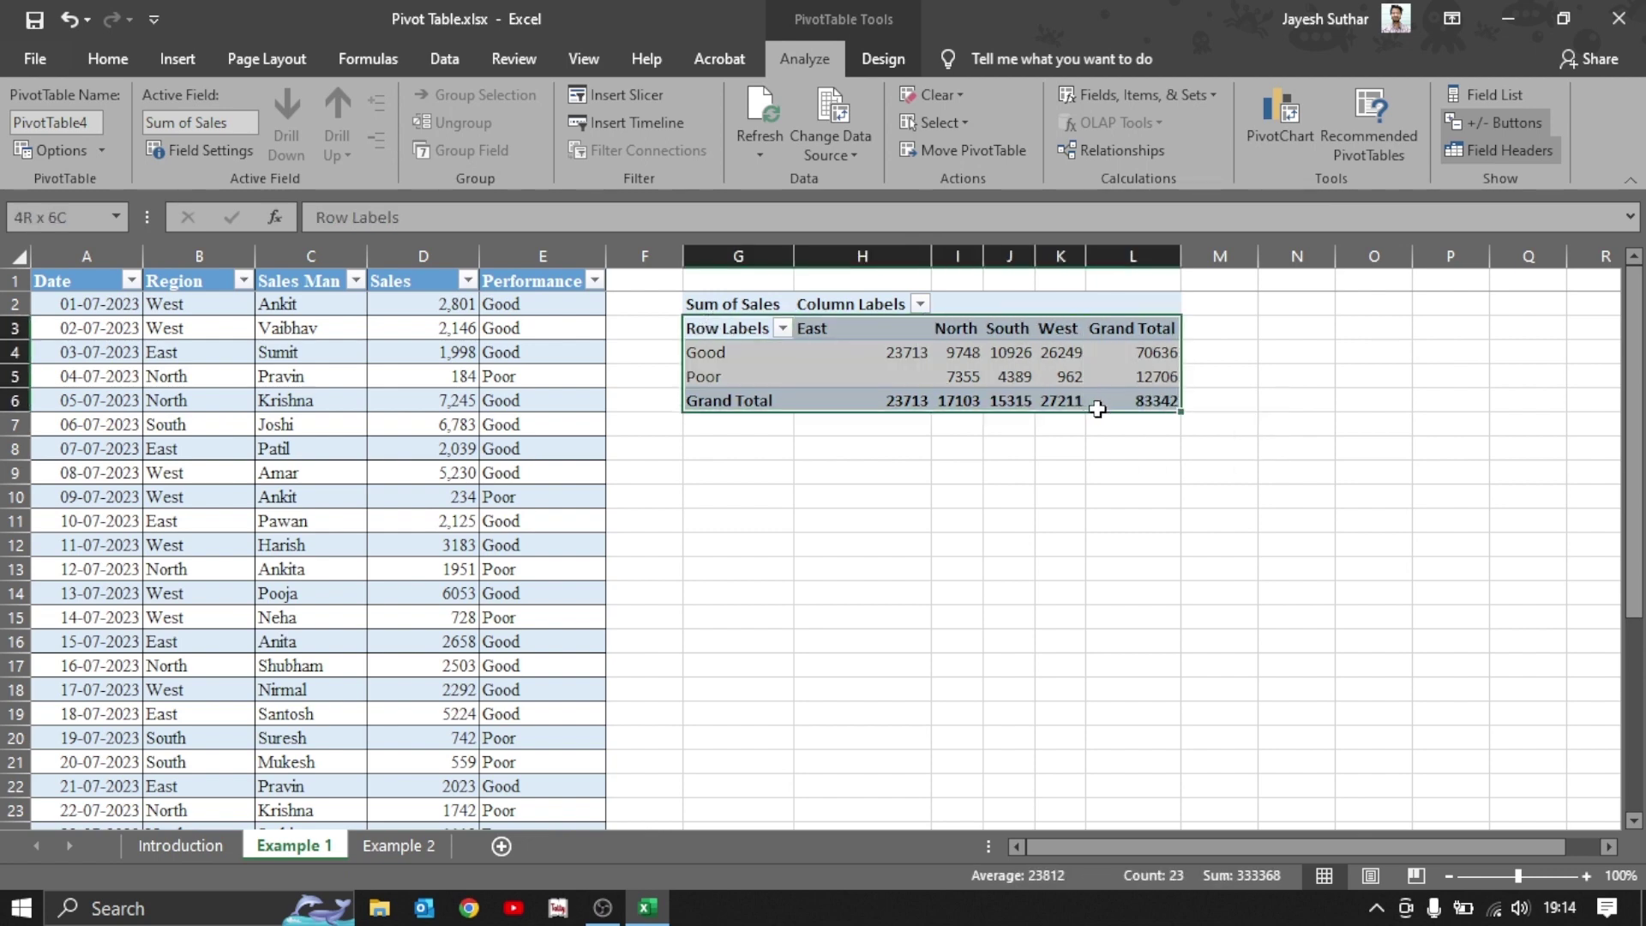
left_click(851, 369)
mouse_move(851, 369)
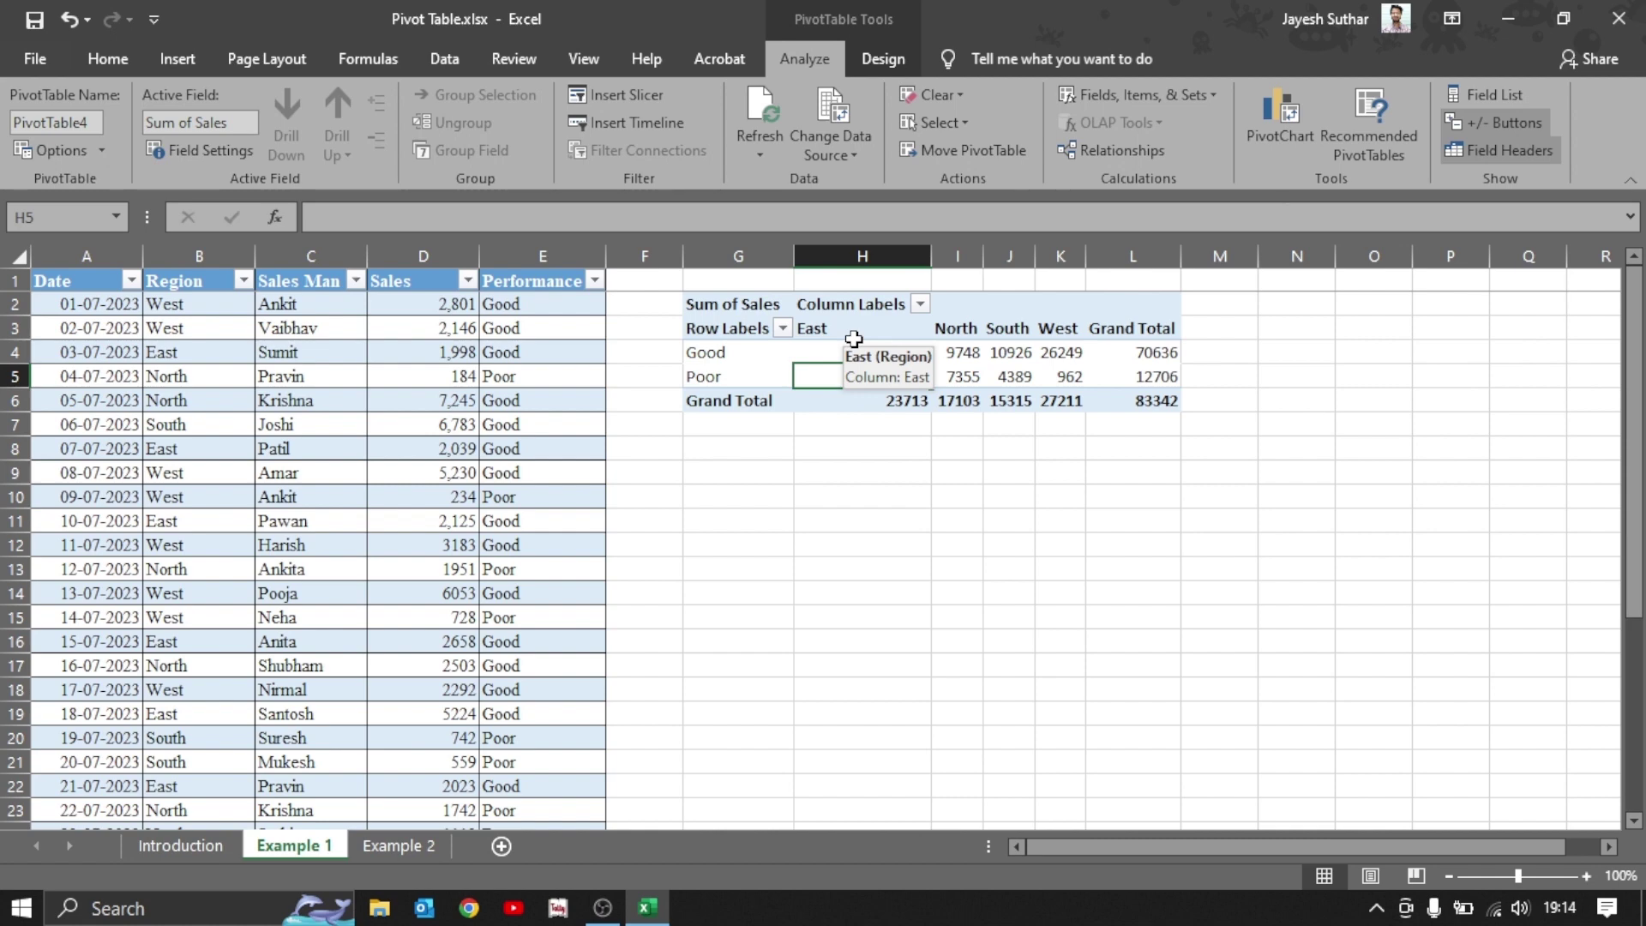
left_click_drag(804, 328, 1166, 328)
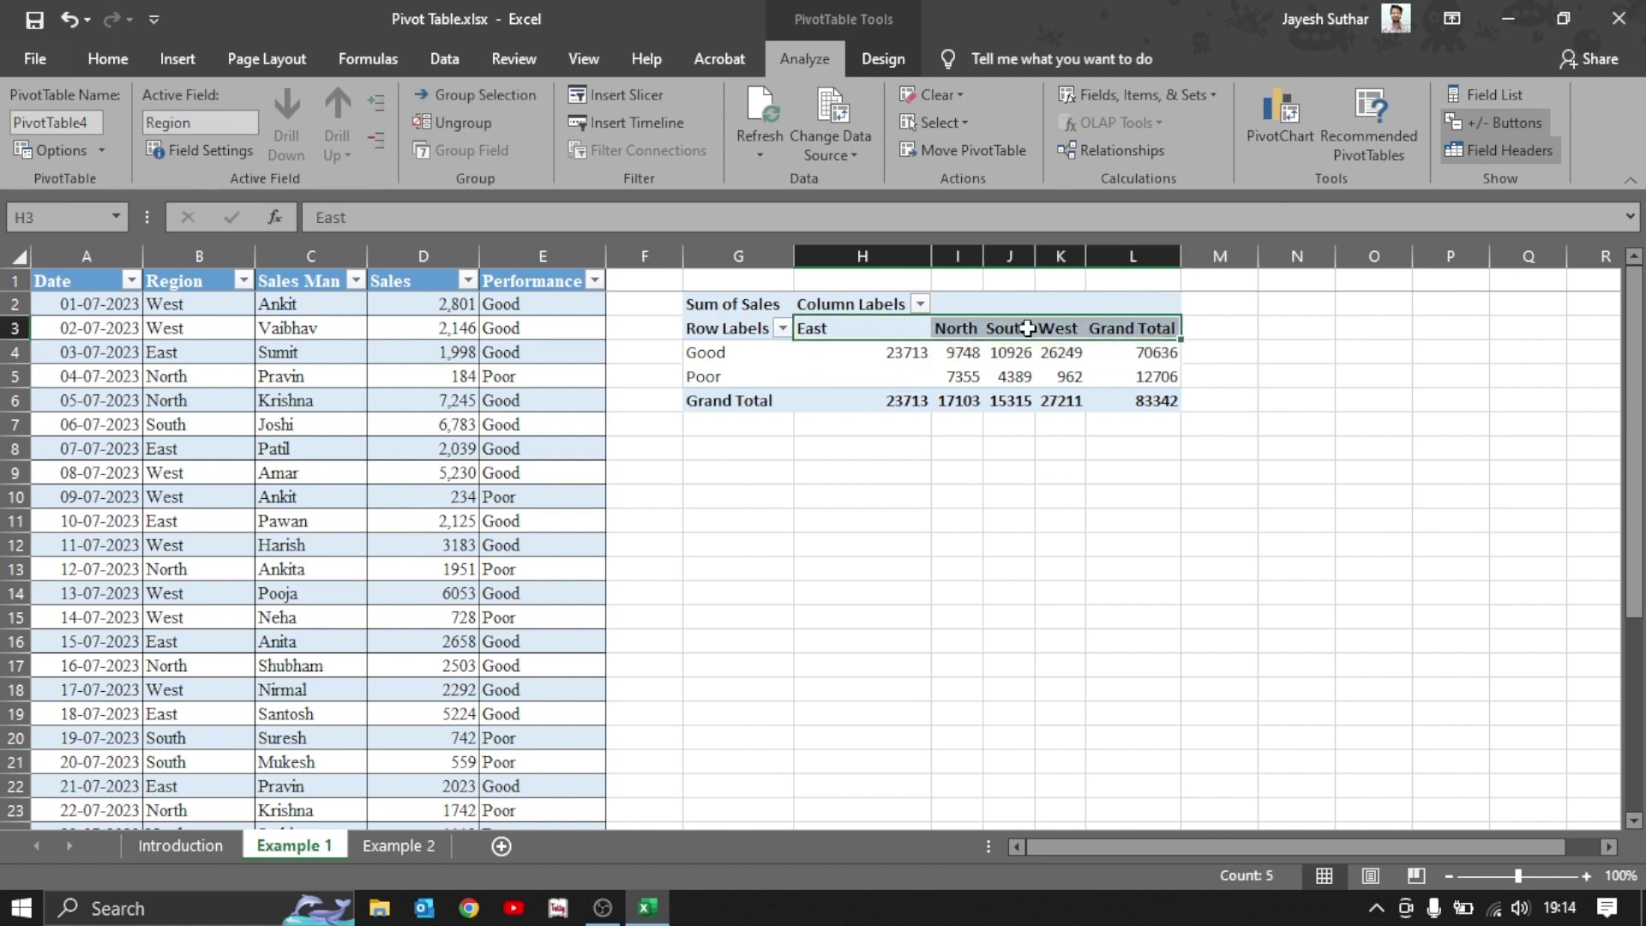
left_click(852, 333)
key("shift+Right")
key("shift+Right")
key("shift+Right")
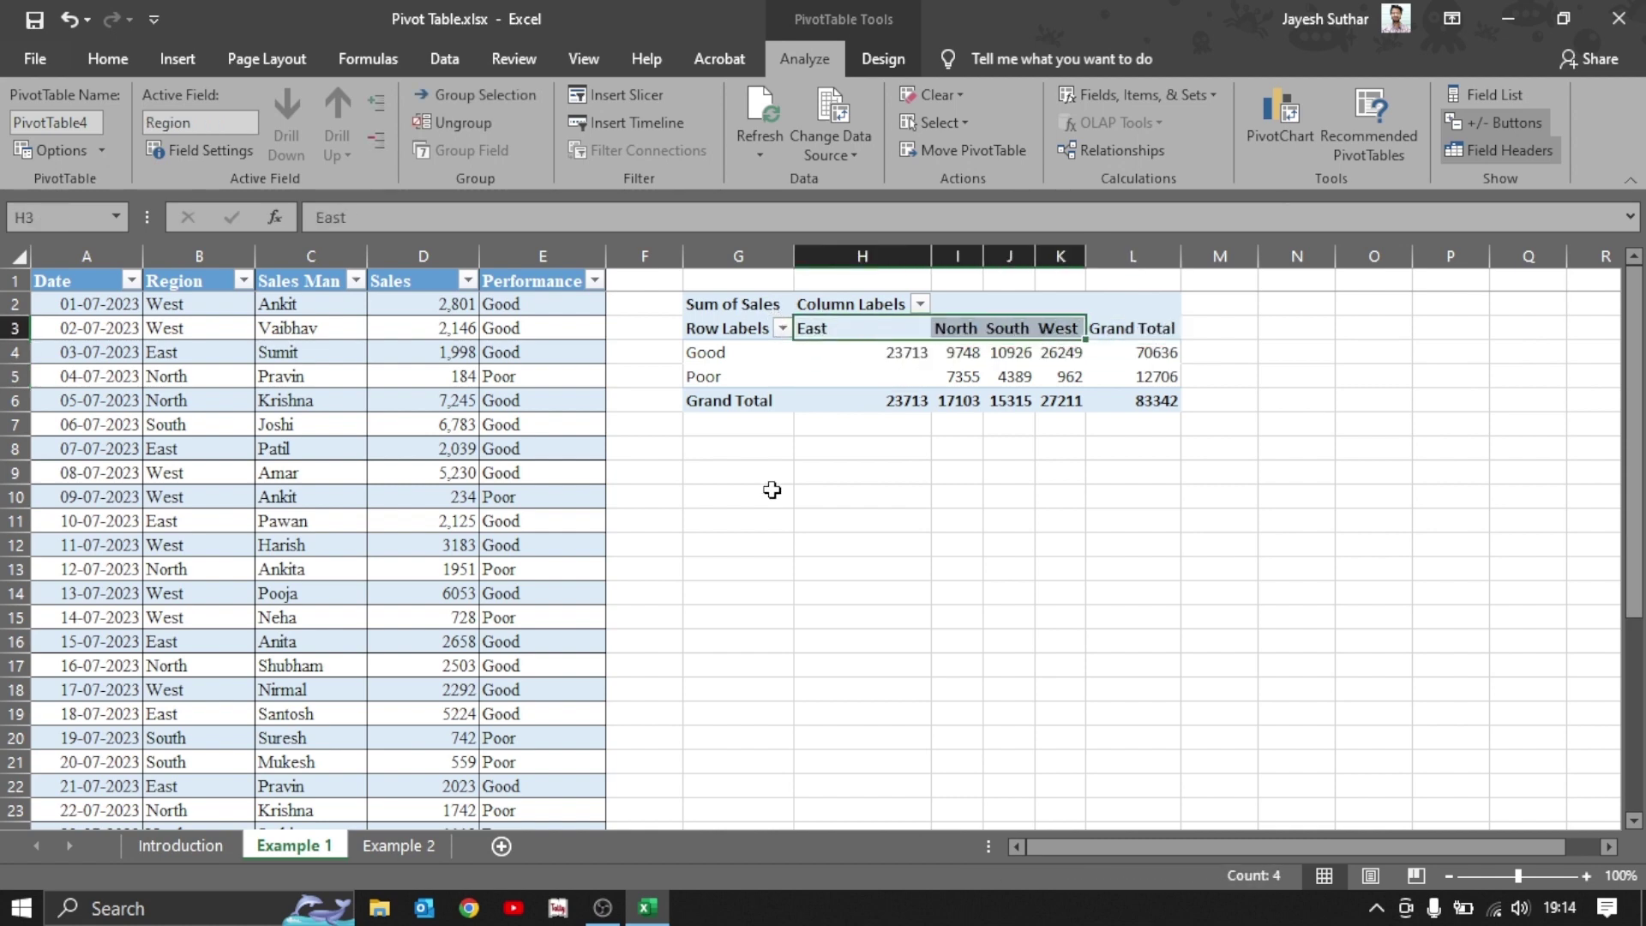
left_click_drag(740, 357, 741, 379)
left_click_drag(802, 343, 868, 353)
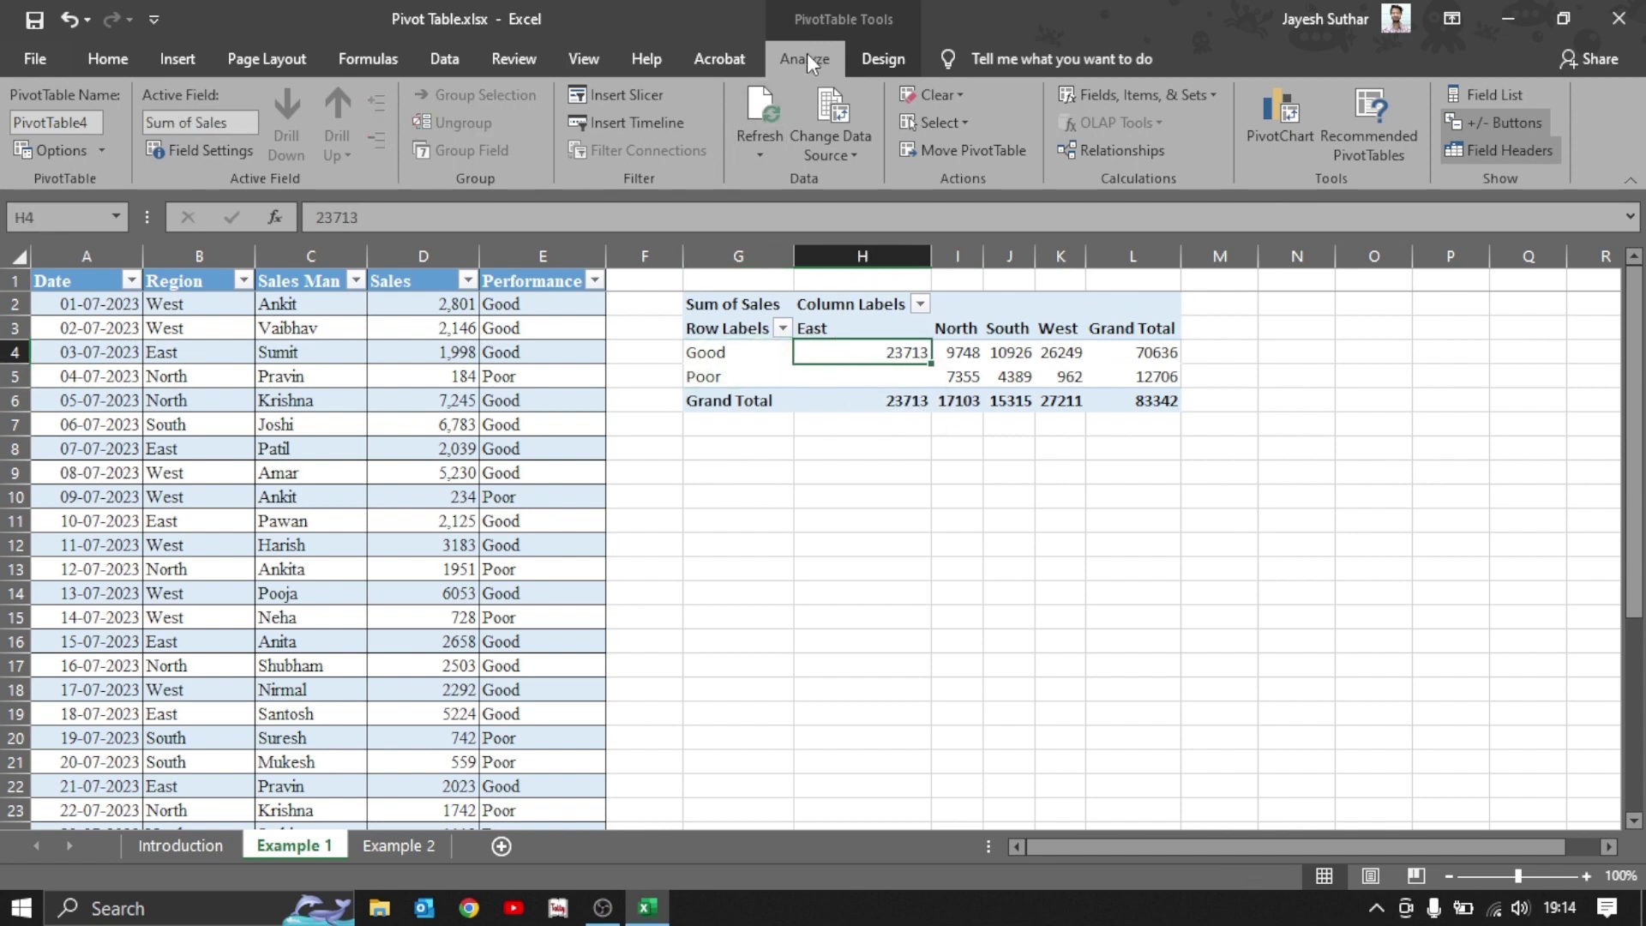
Compare the available tools with a cell outside and inside the pivot table selected, viewing the Design and Analyze options.
left_click(1009, 543)
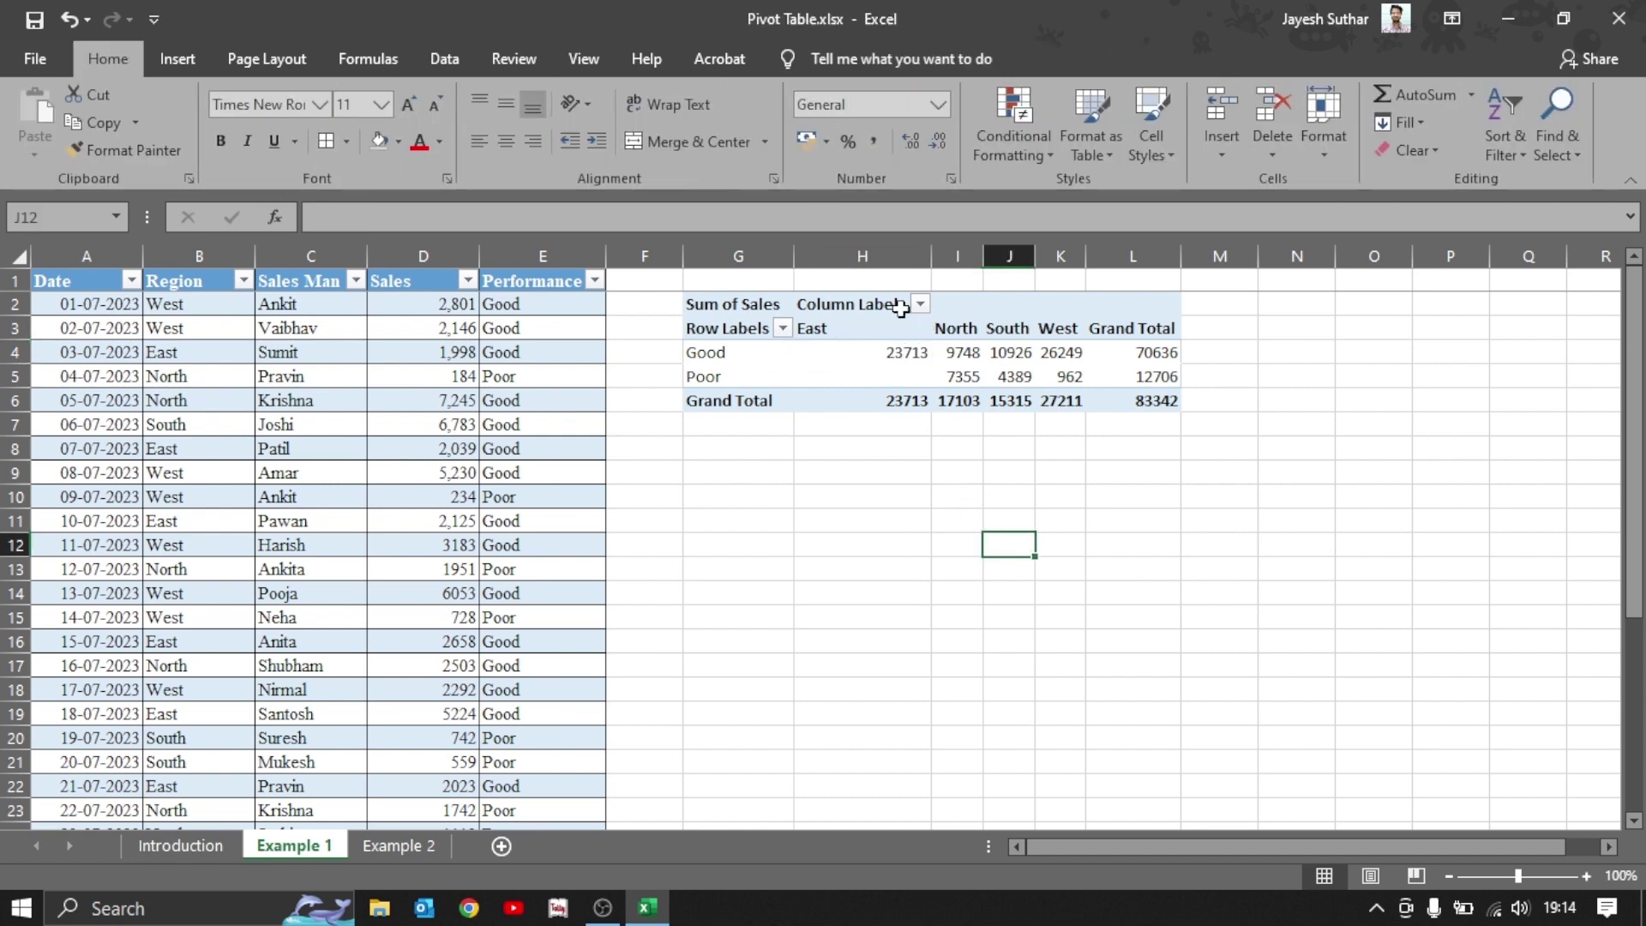
left_click(956, 376)
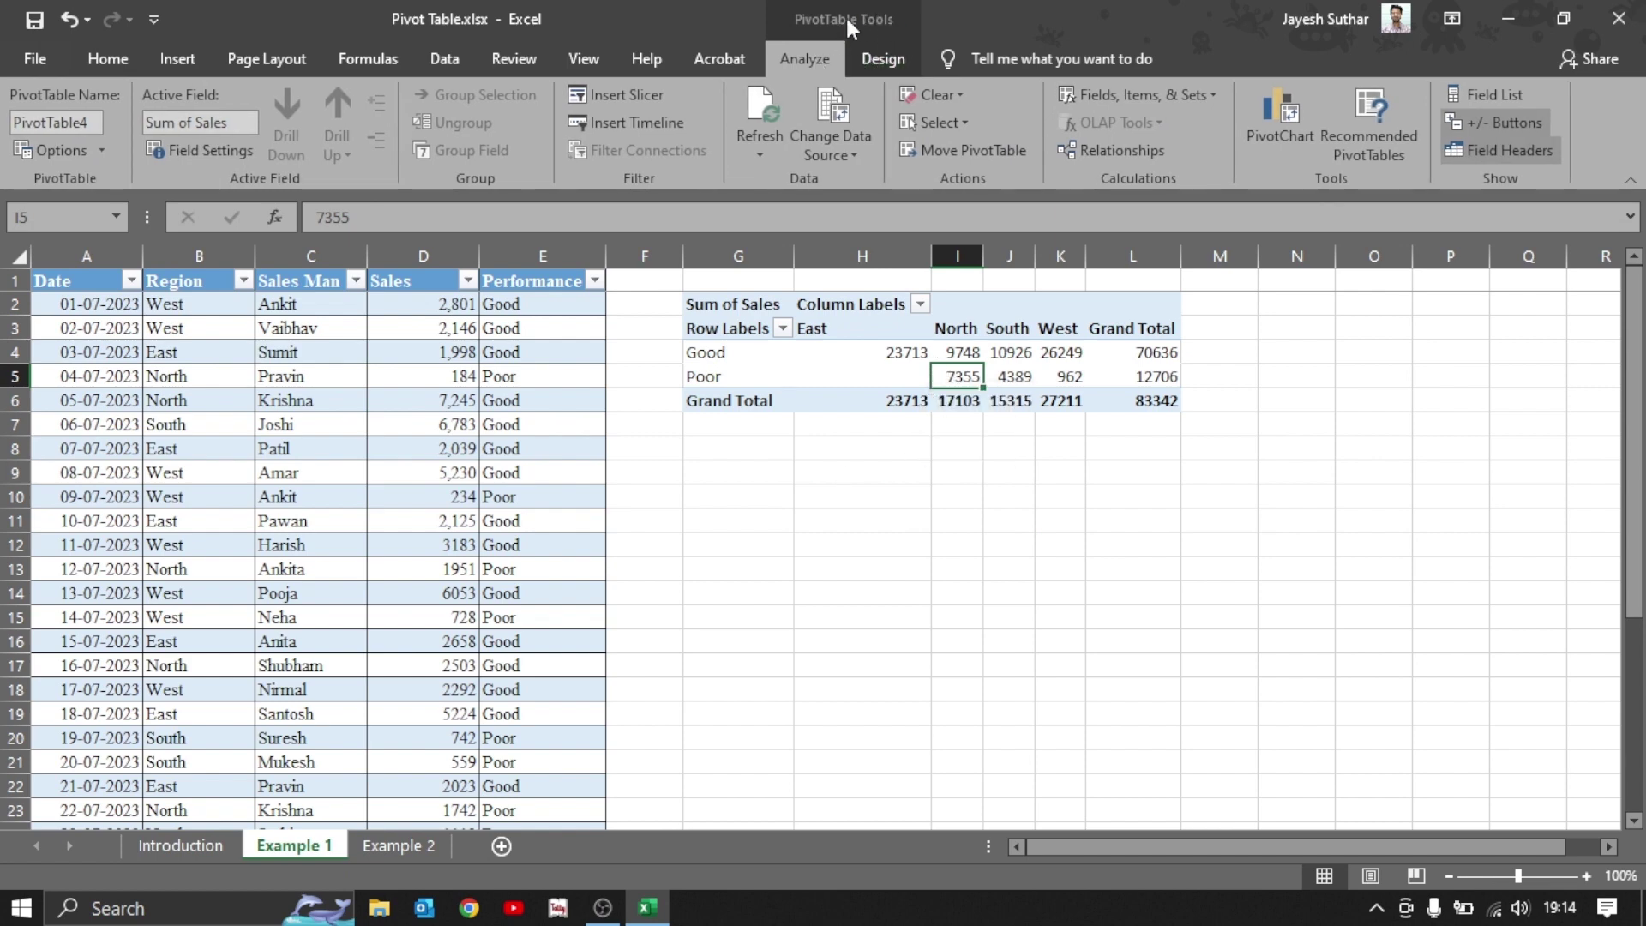
left_click(881, 57)
left_click(808, 56)
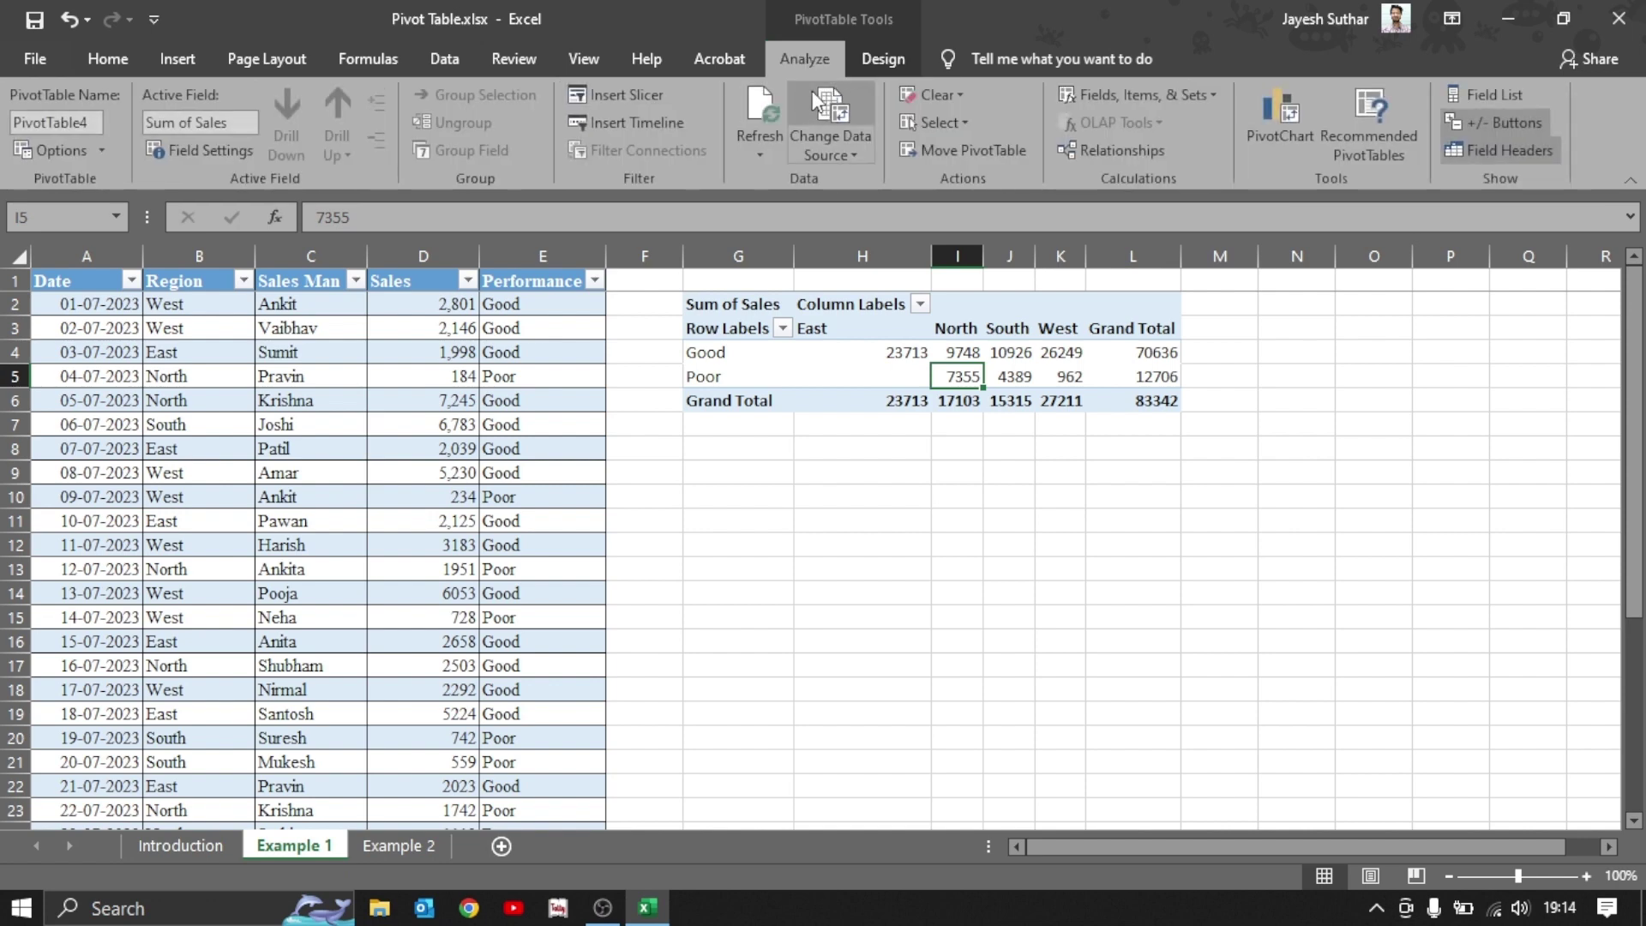
Swap the pivot table layout so Region is in rows and Performance in columns, and close the field list.
left_click(1488, 91)
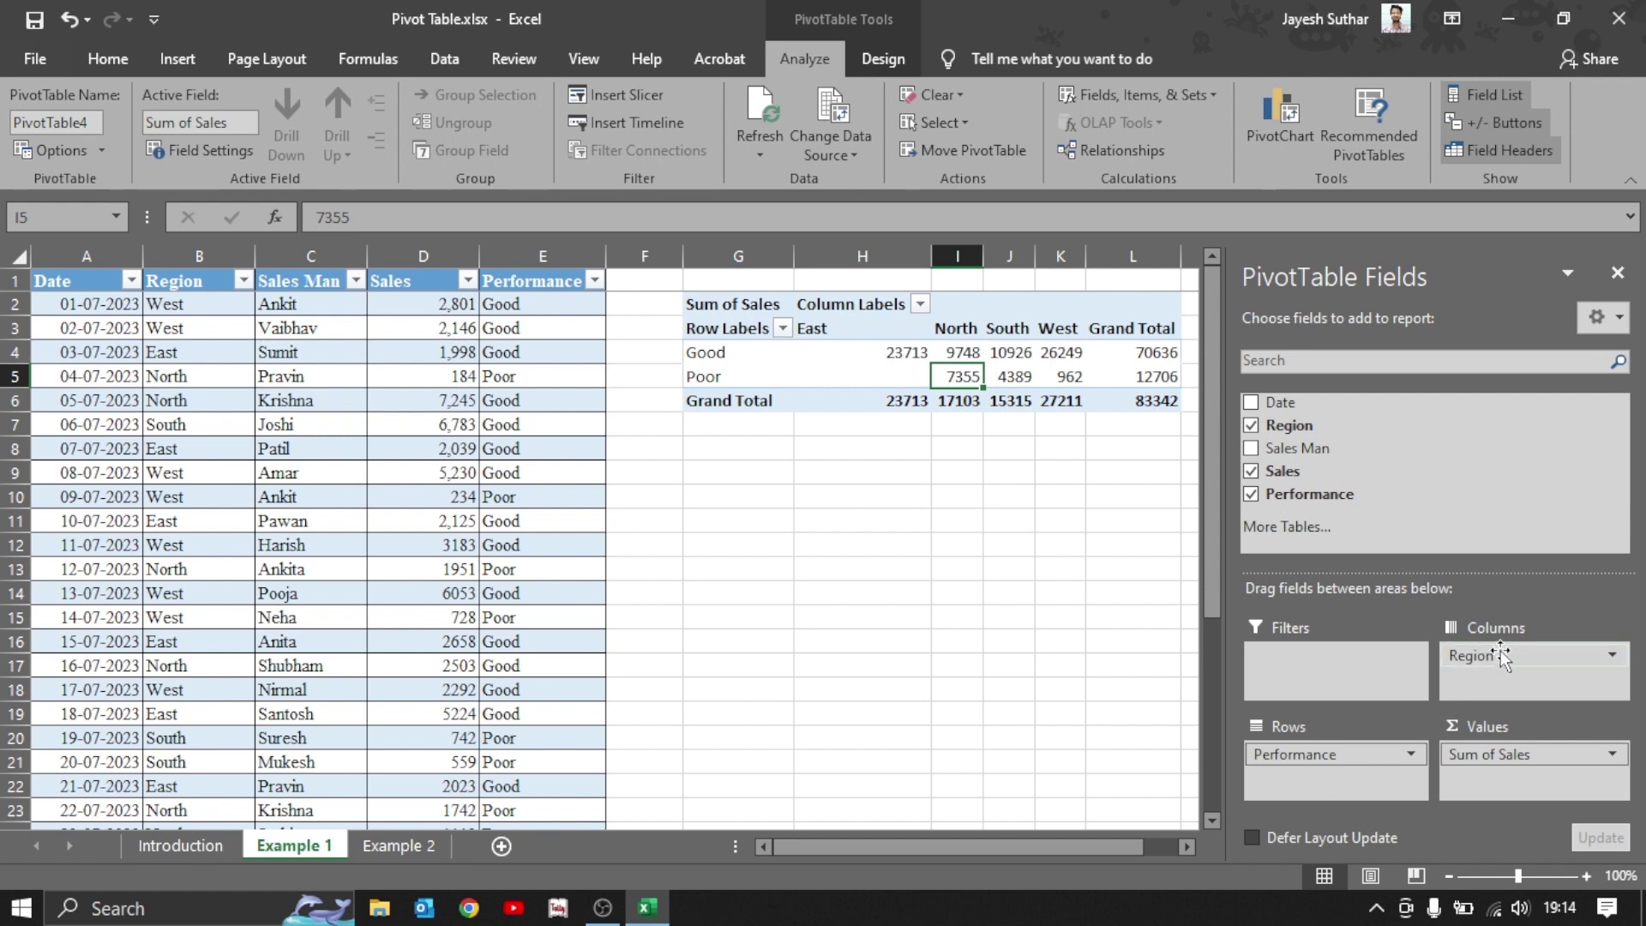
mouse_move(1514, 656)
left_mouse_down()
mouse_move(1375, 778)
mouse_move(1333, 790)
mouse_move(1312, 758)
mouse_move(1515, 669)
left_mouse_up()
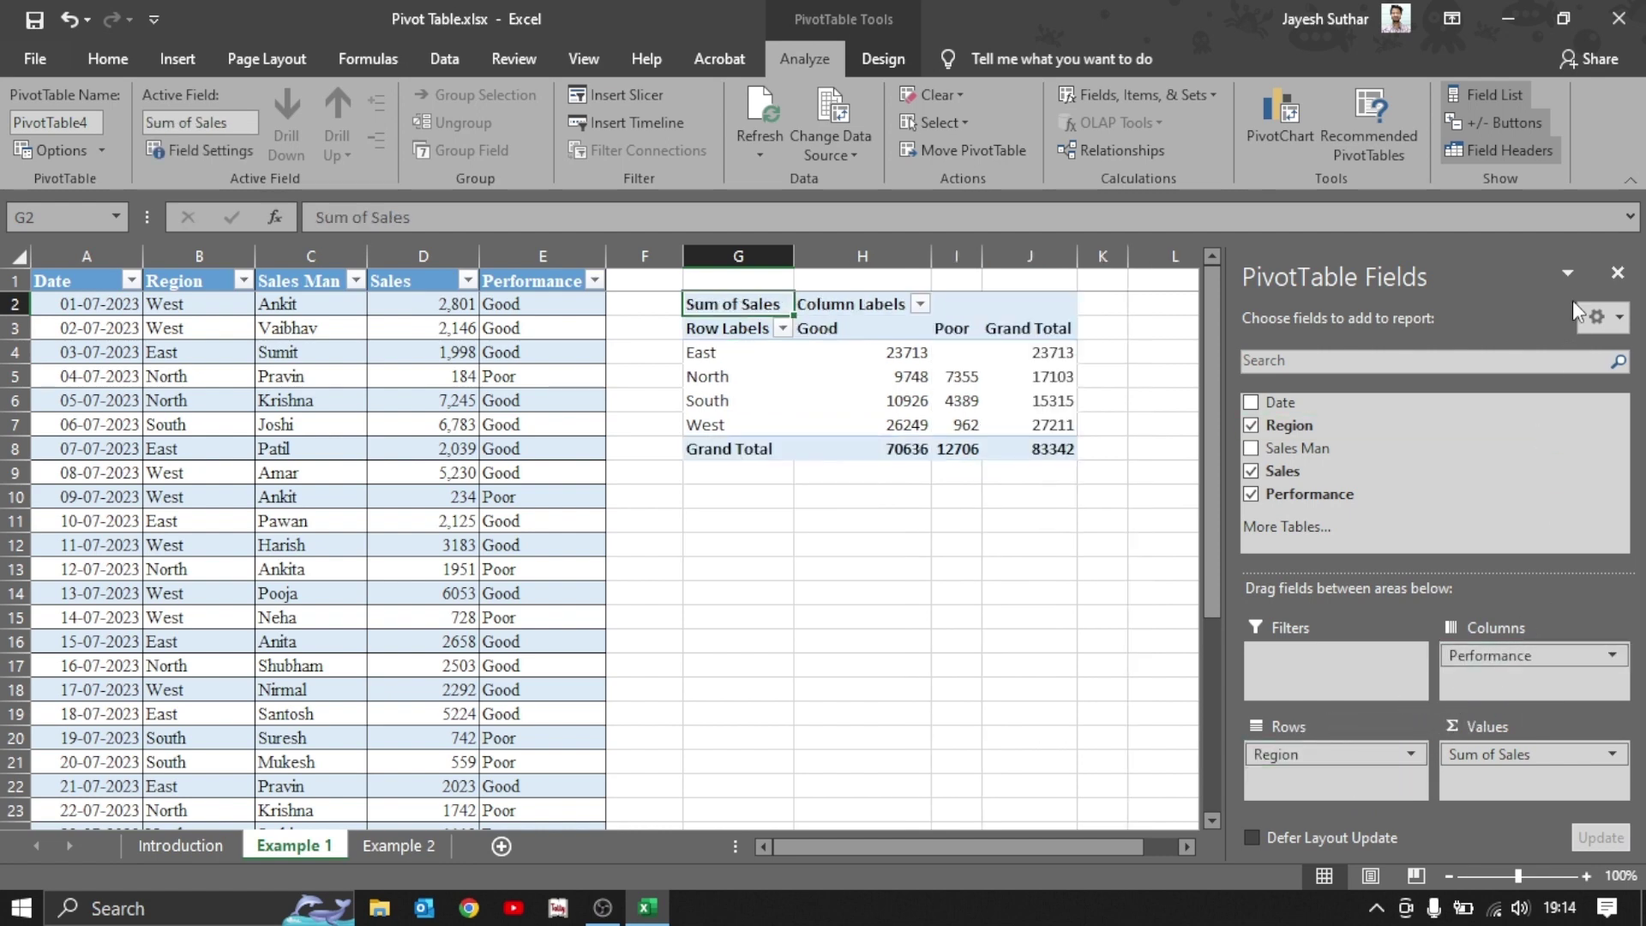
left_click(1617, 275)
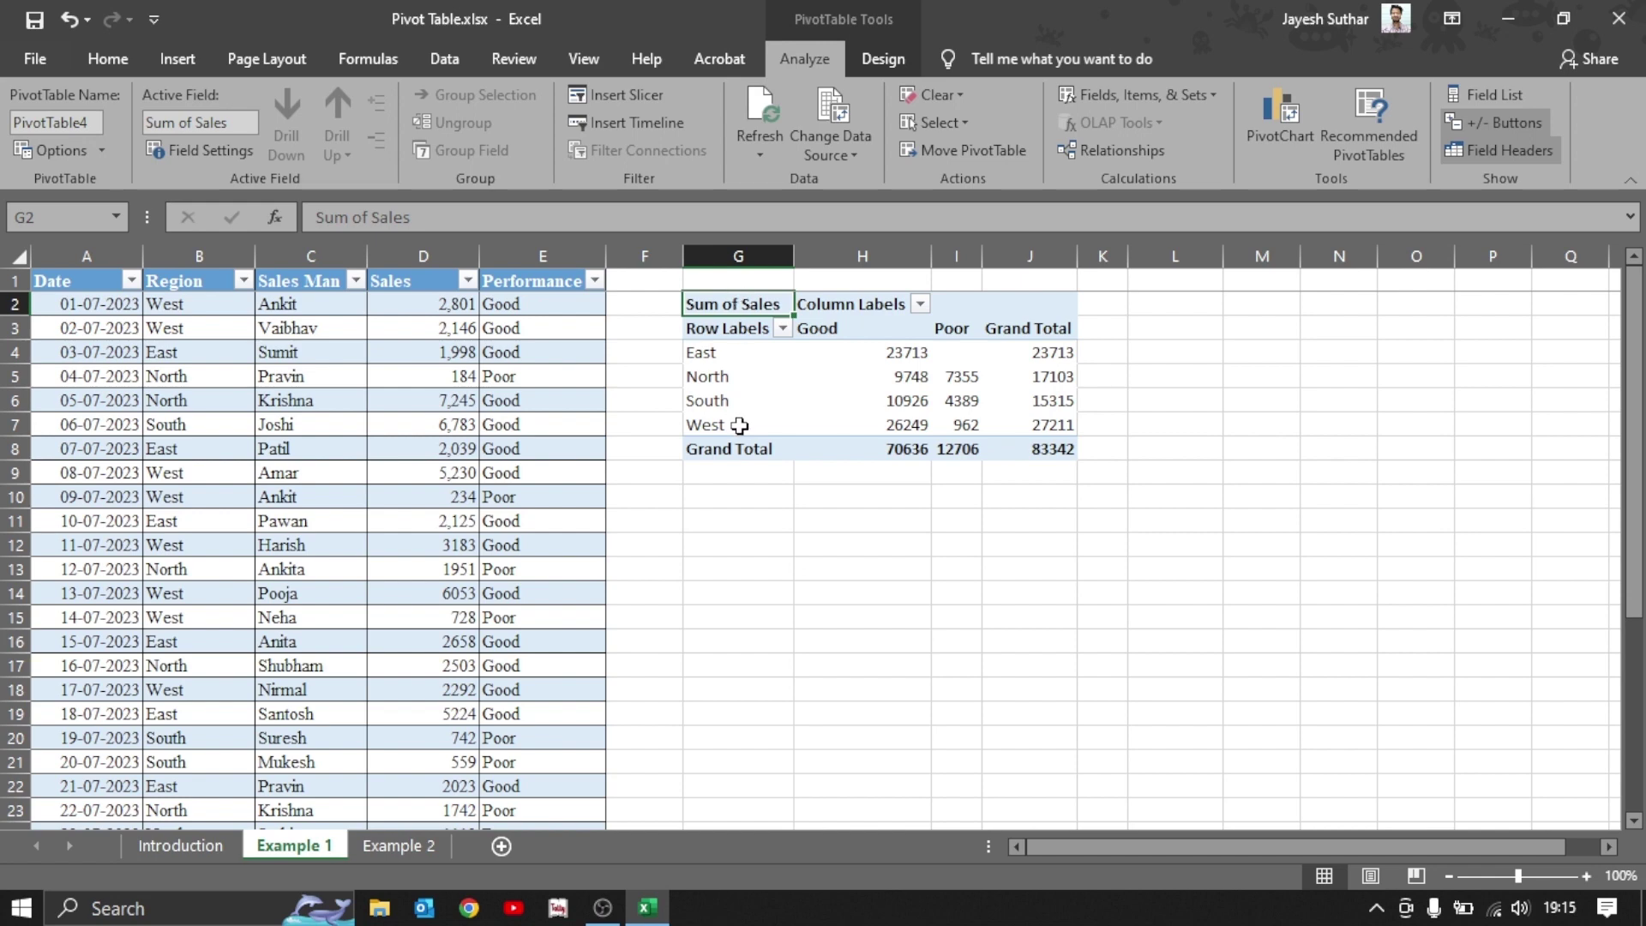
Show the pivot table's field list again from the East region's Good sales value.
left_click(854, 350)
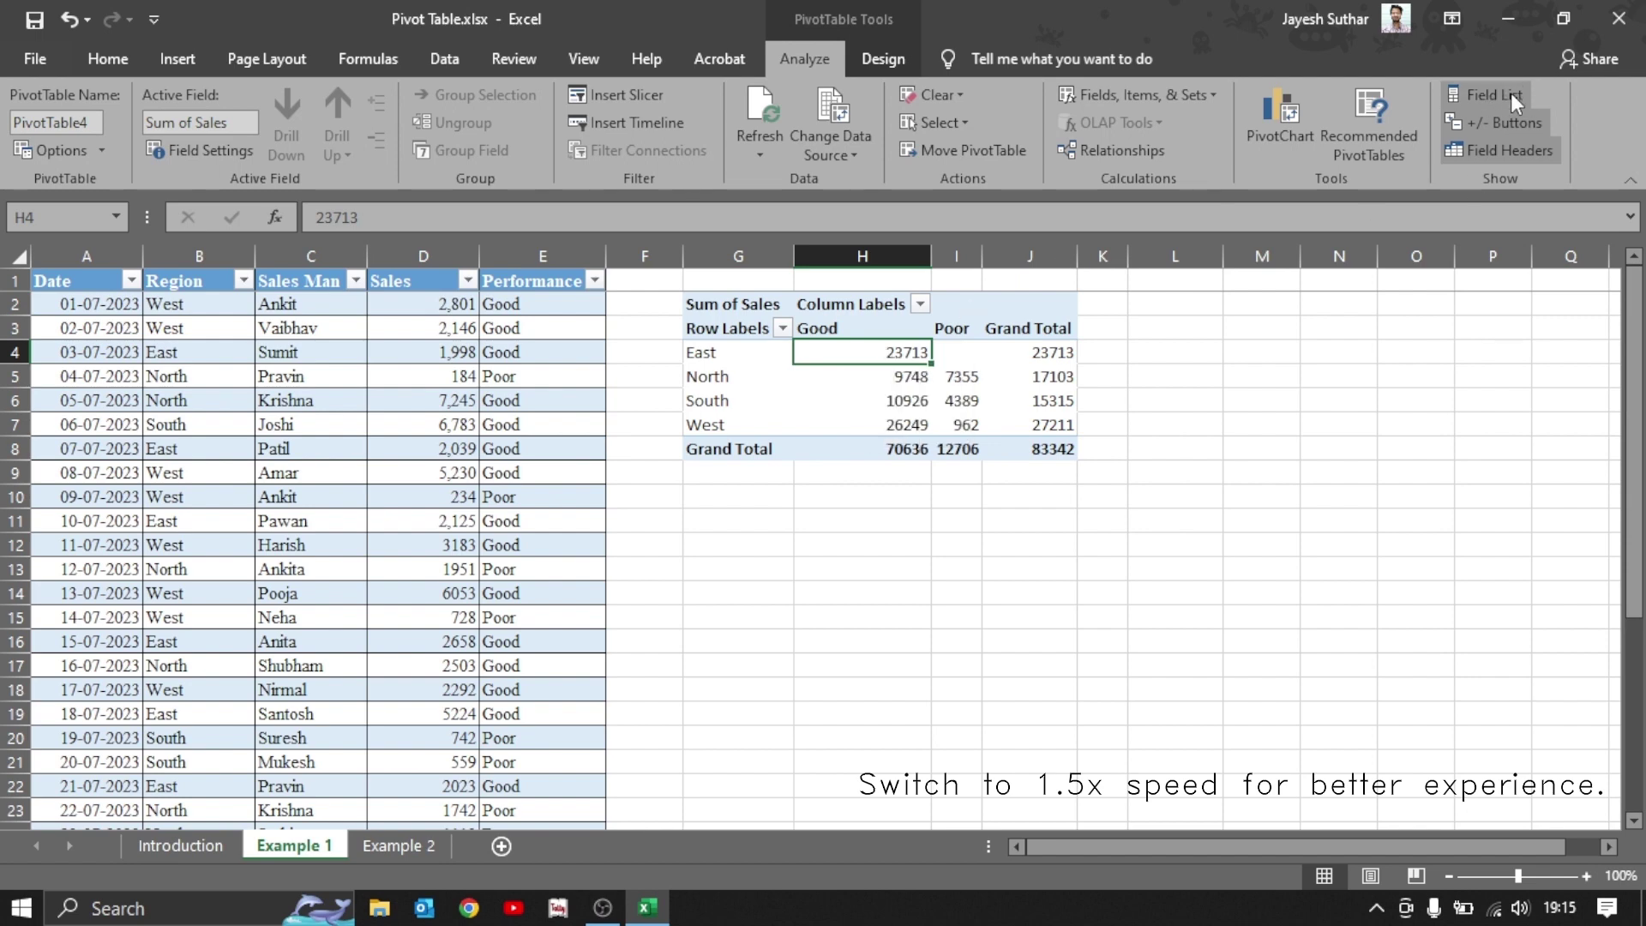
right_click(888, 360)
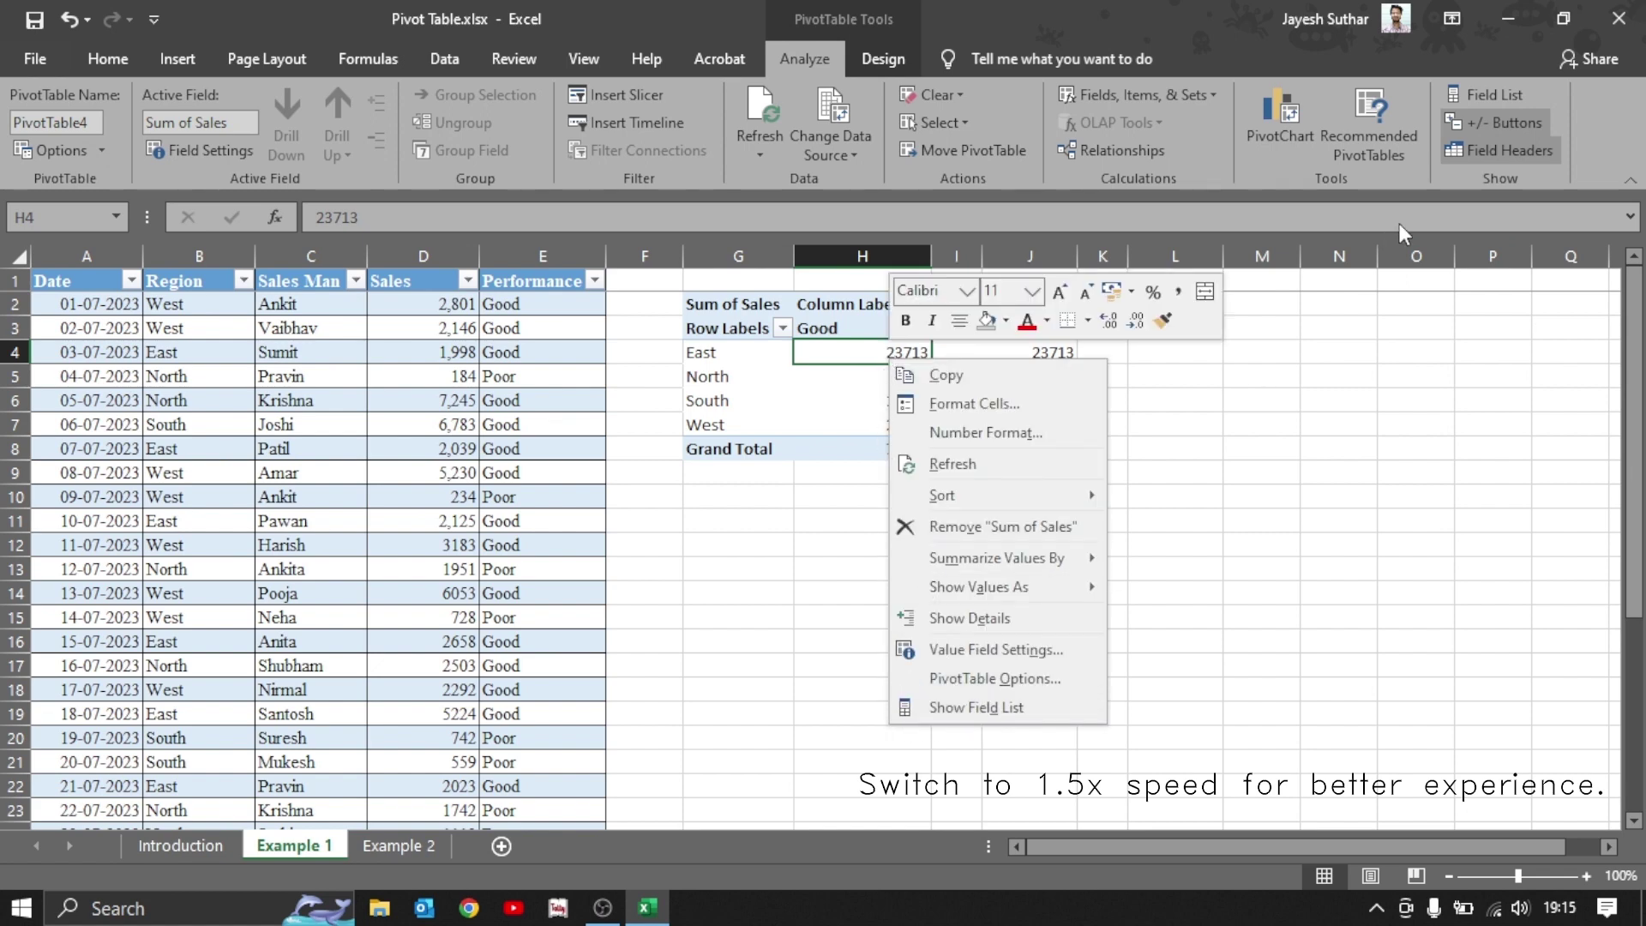
left_click(973, 708)
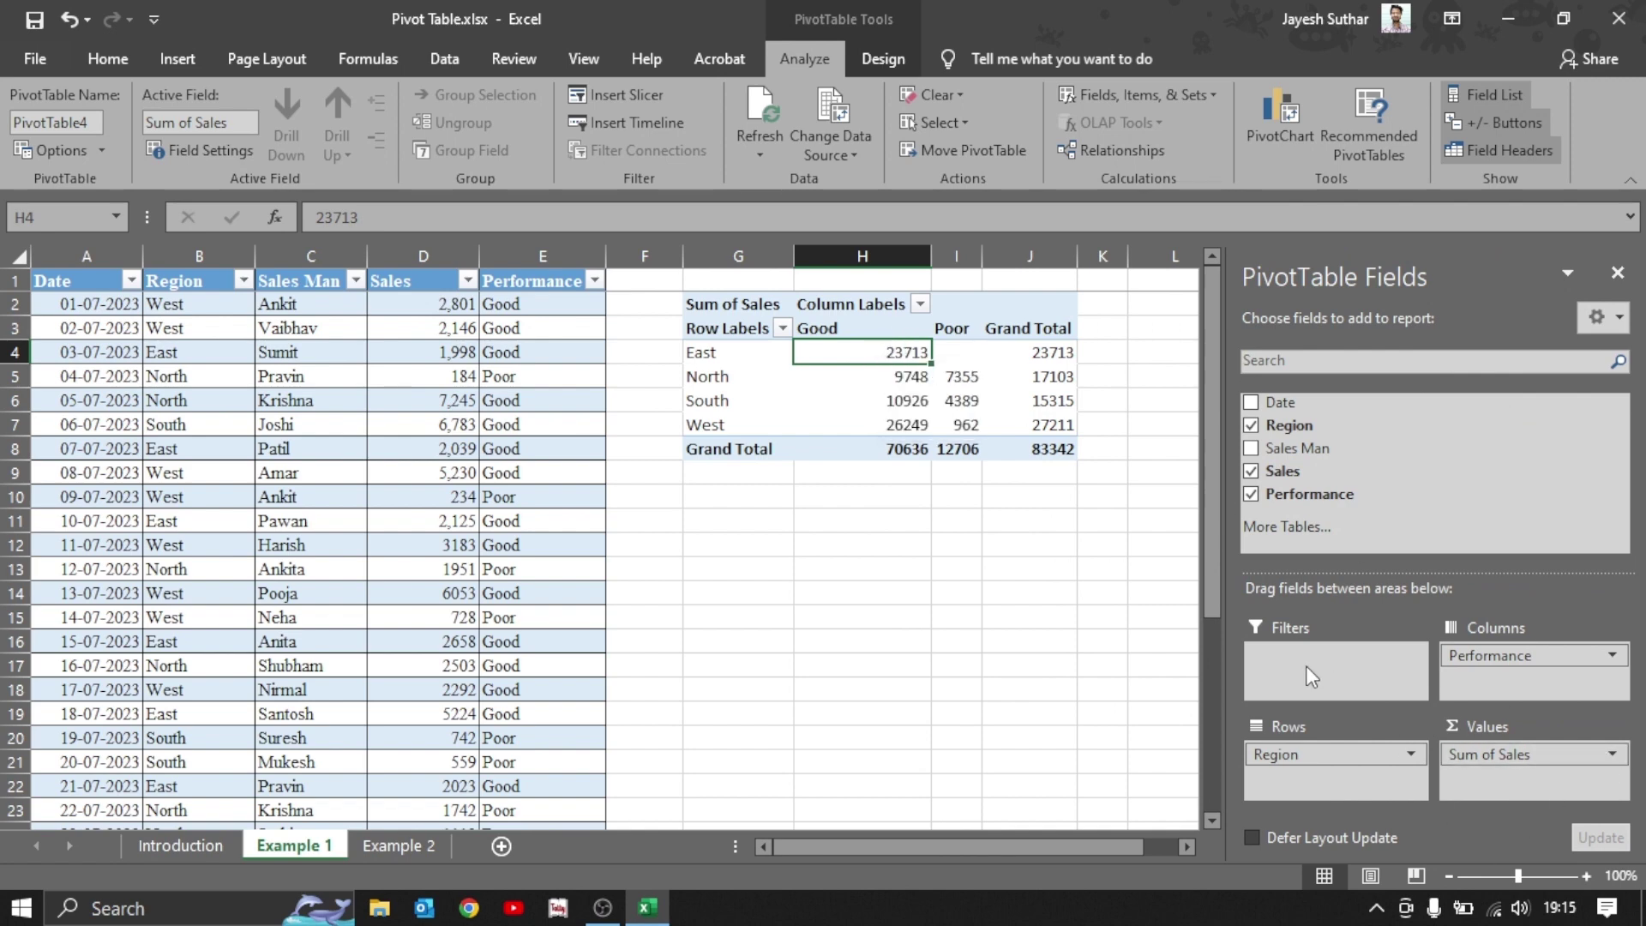
In the Sum of Sales field's number format, choose Number with 0 decimal places and the 1000 separator.
left_click(1611, 754)
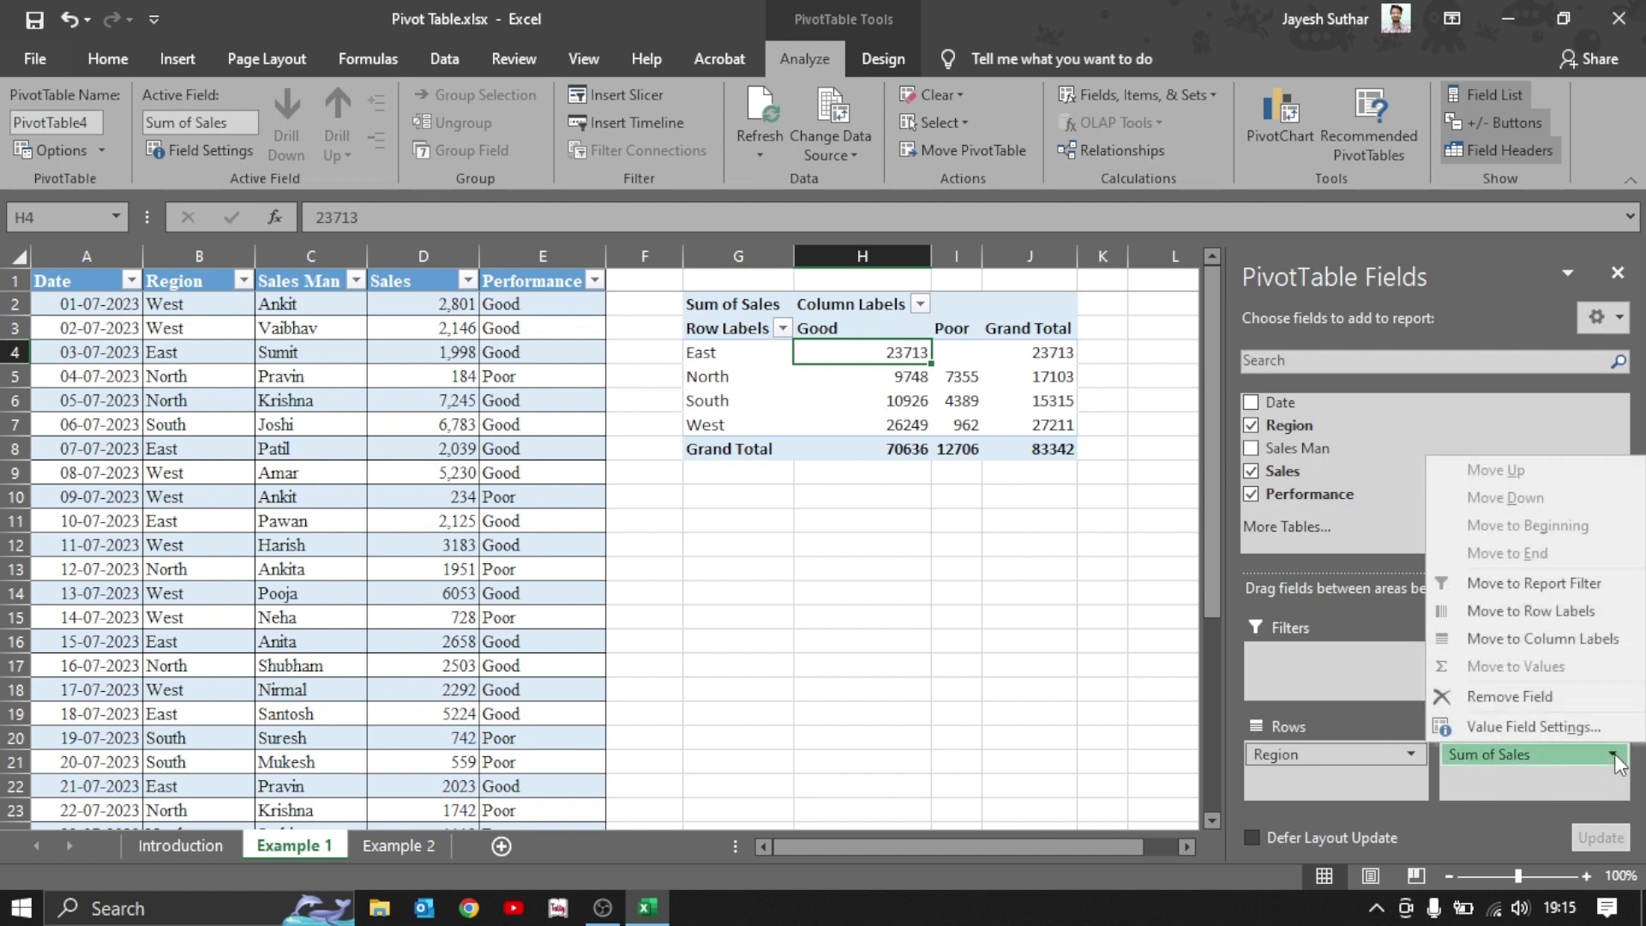
left_click(1567, 729)
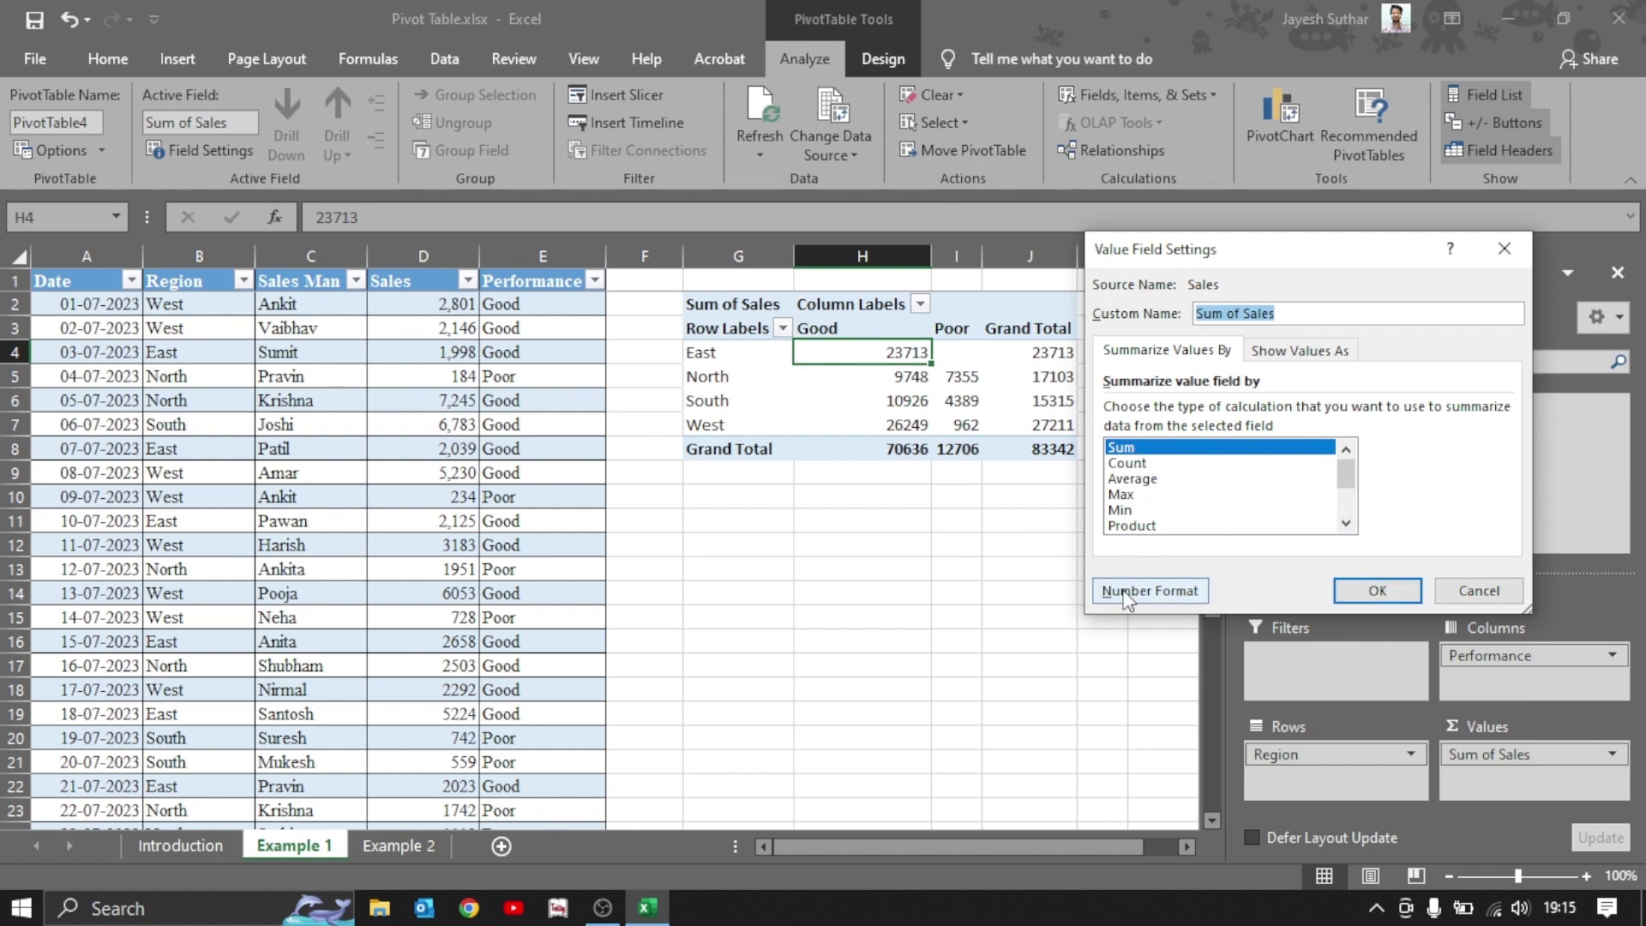
left_click(1160, 592)
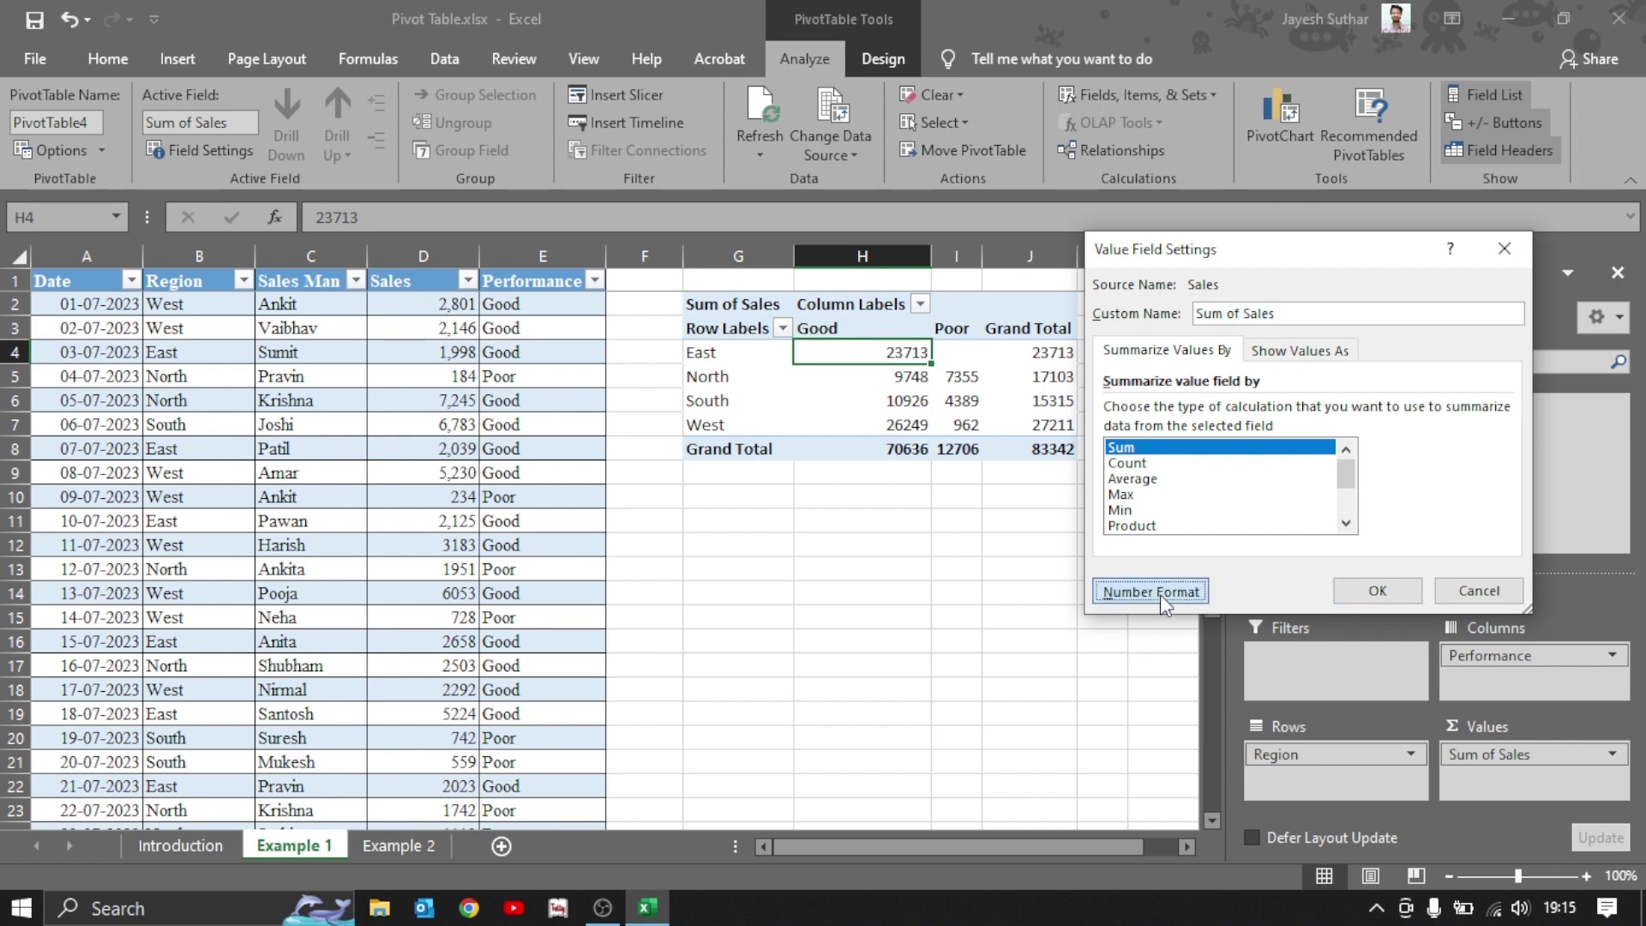
left_click(1067, 260)
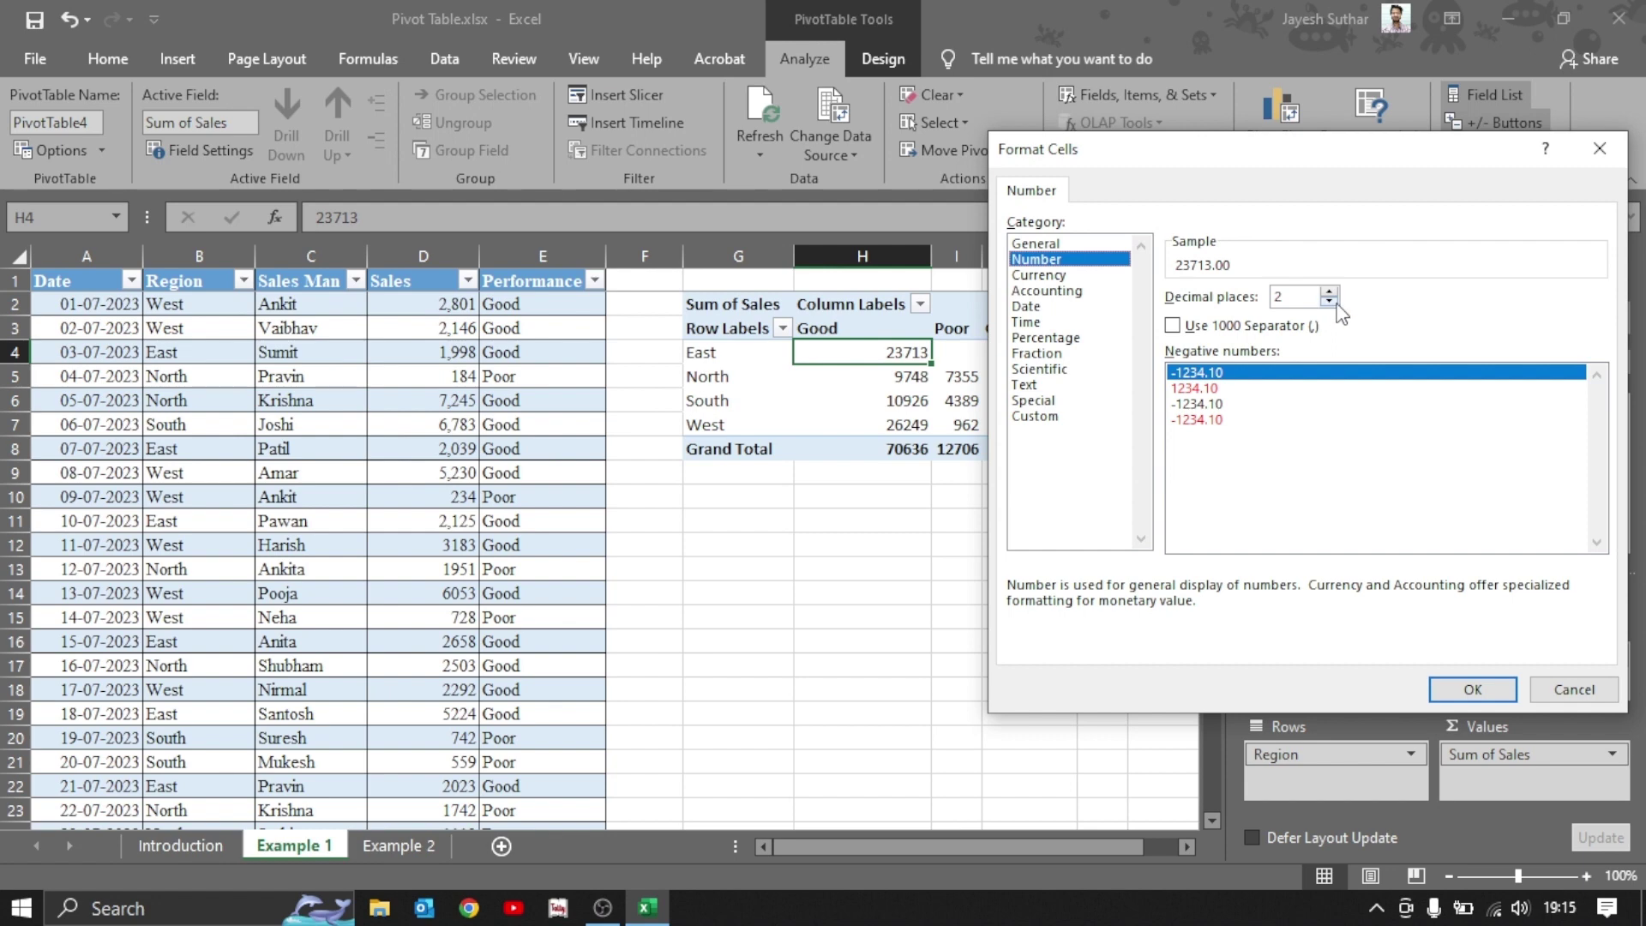
left_click(1329, 302)
left_click(1329, 301)
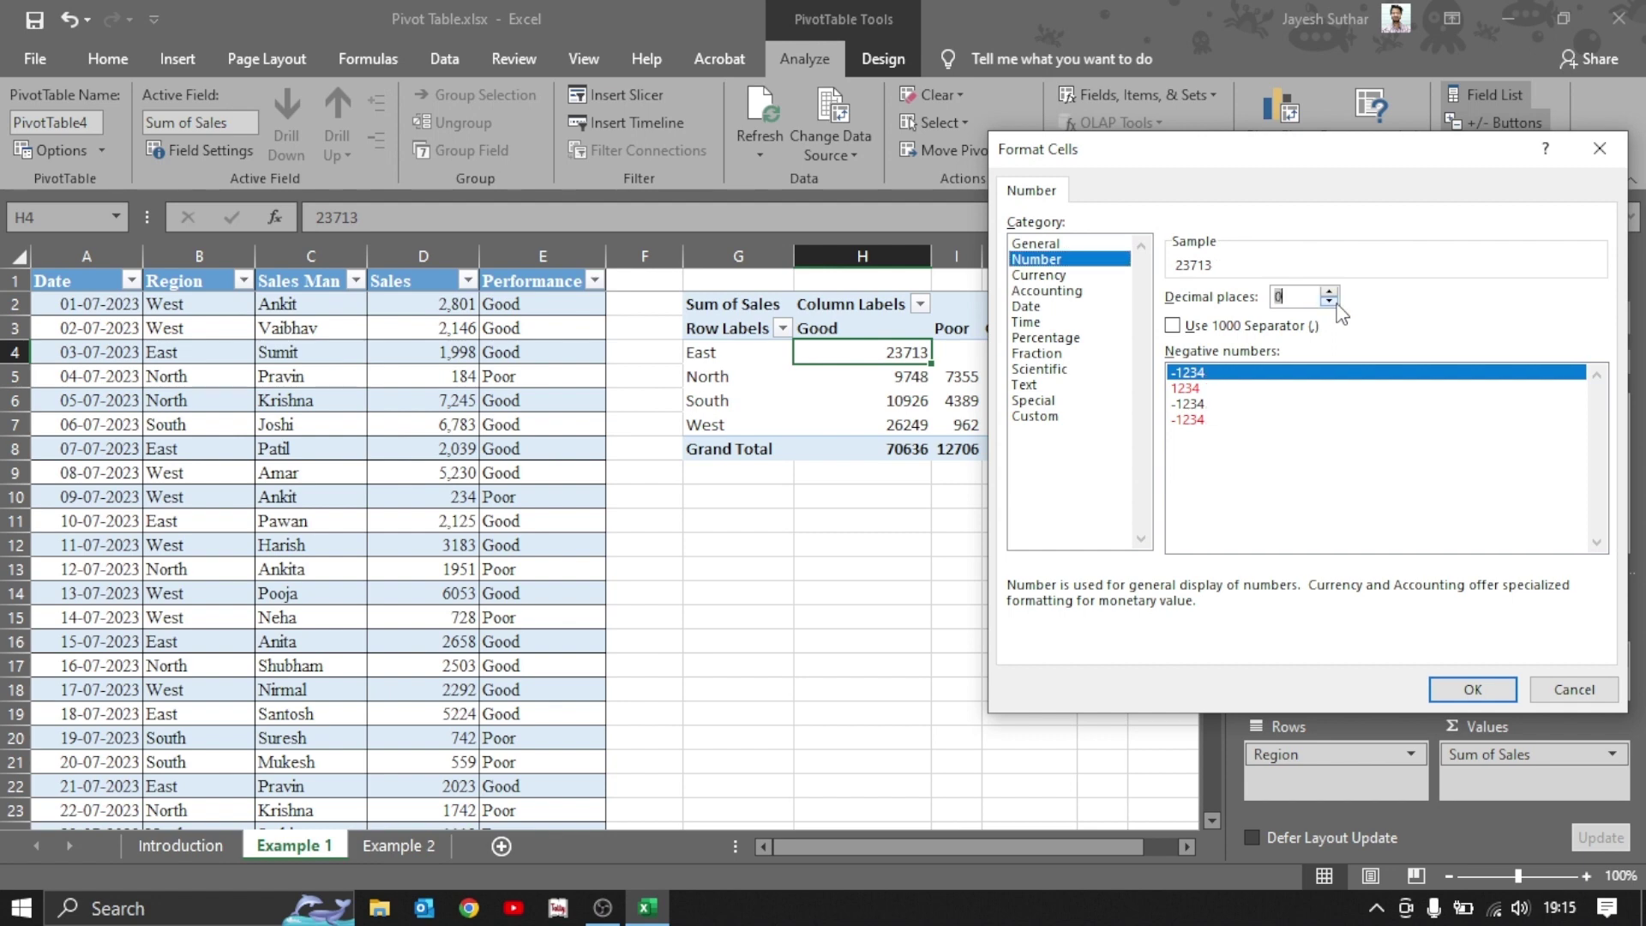
left_click(1211, 336)
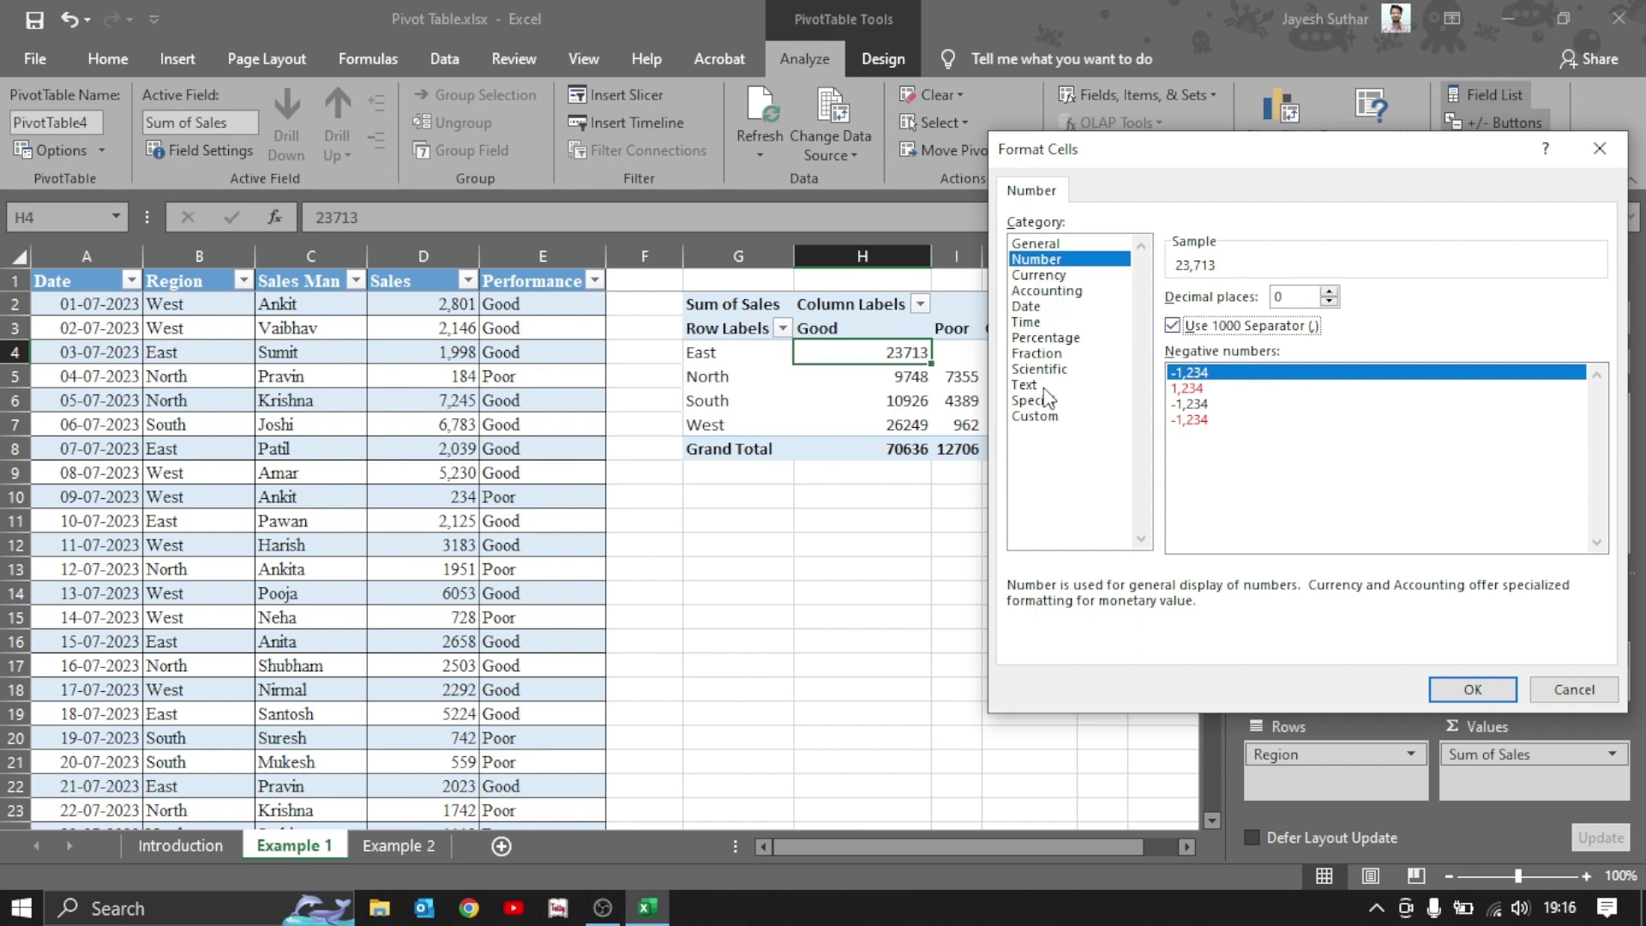
Change the Sum of Sales format to Currency with the ₹ symbol and apply it to the pivot table.
left_click(1056, 276)
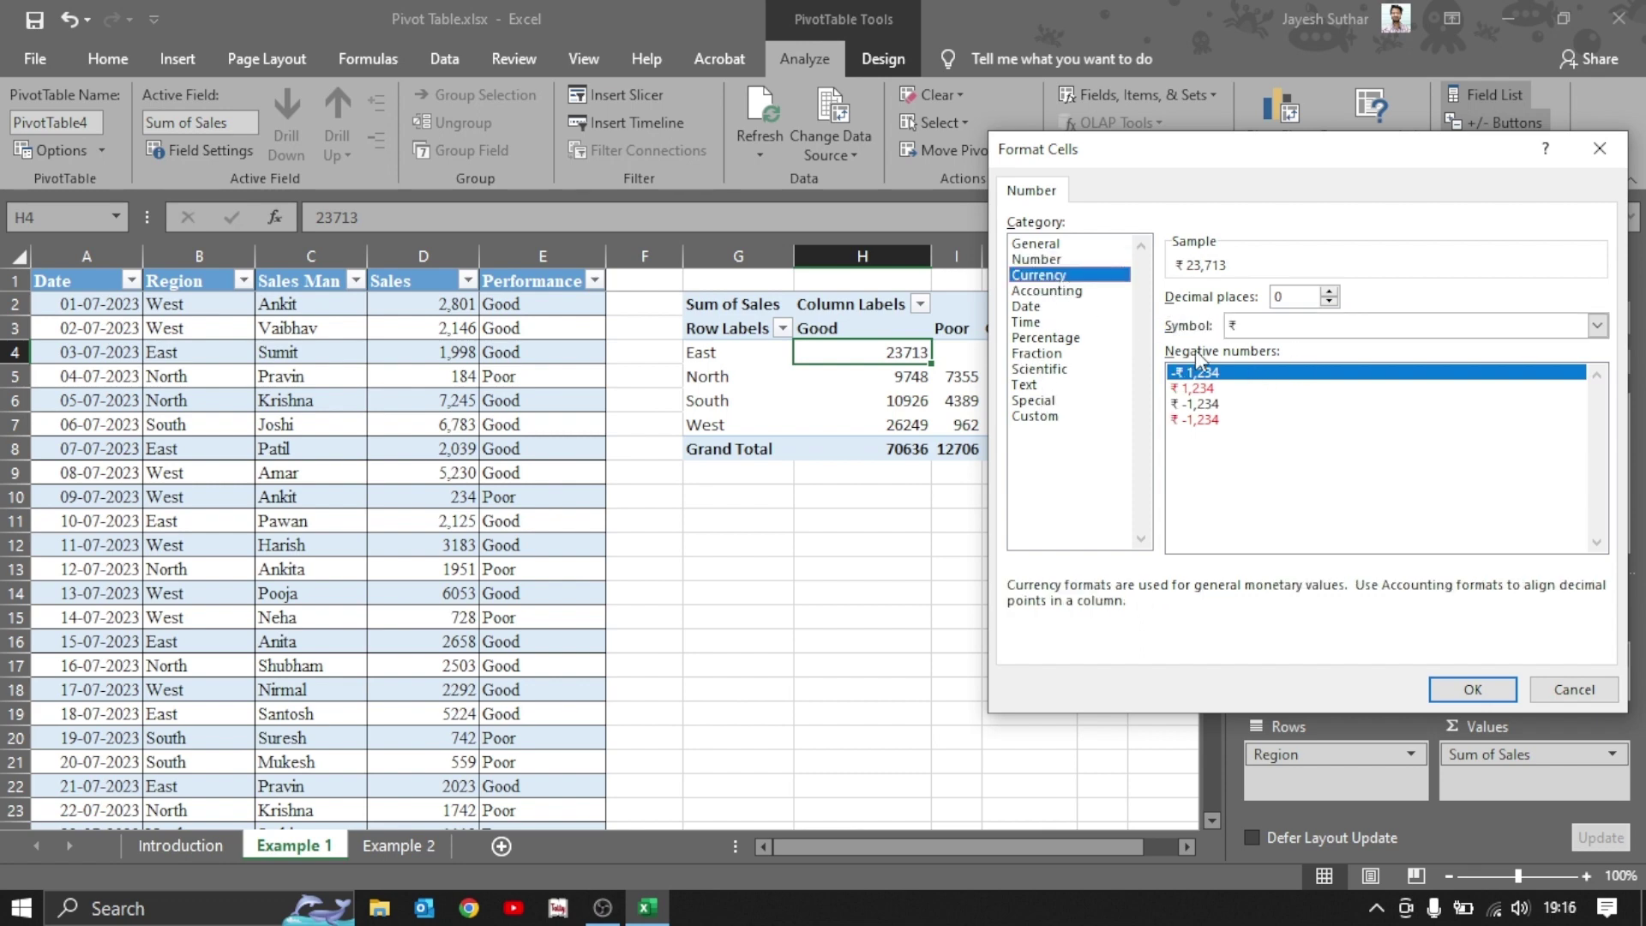
left_click(1472, 689)
left_click(1376, 590)
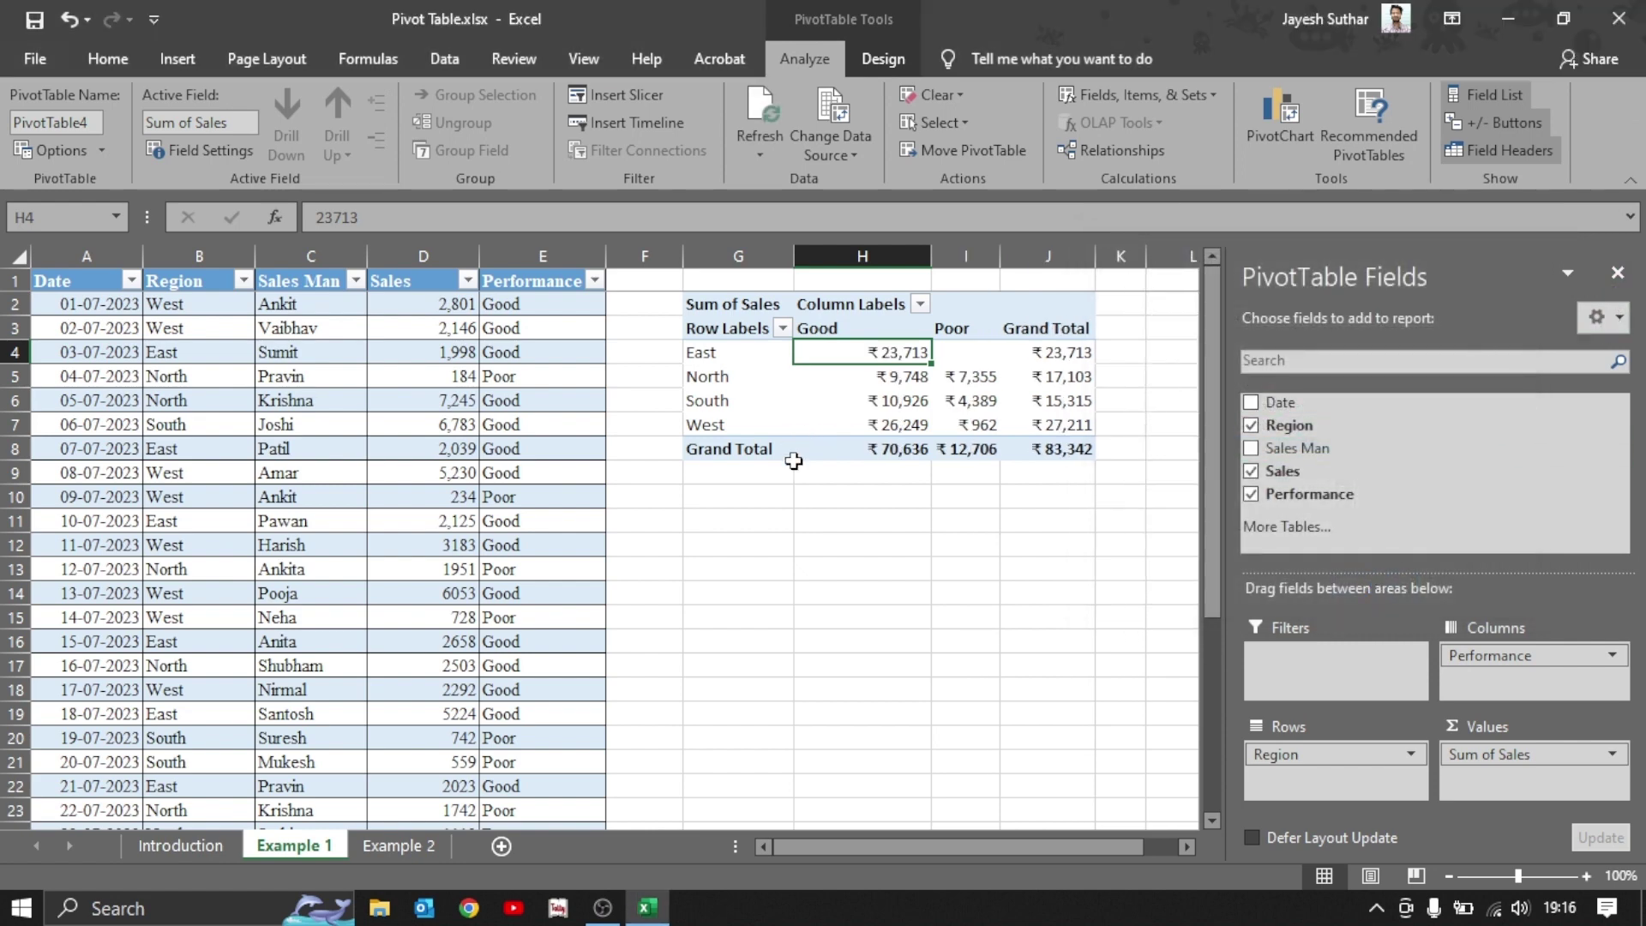
Review the pivot table's sales sums and grand totals by region and performance against the source data table.
left_click_drag(730, 322, 1045, 453)
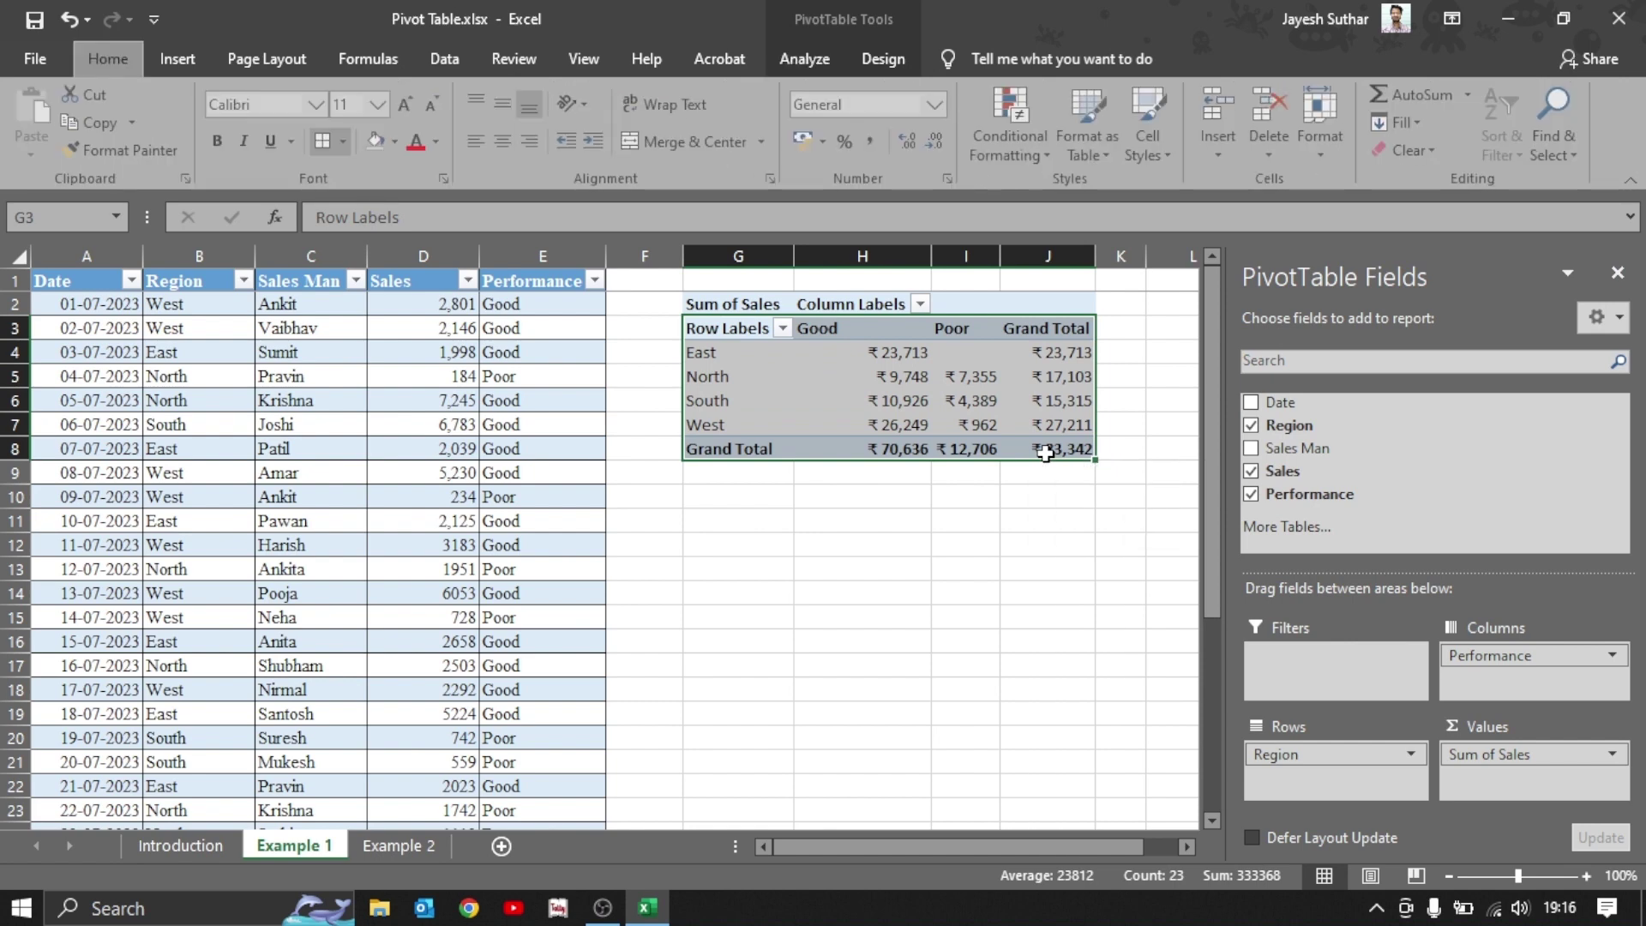
left_click(850, 549)
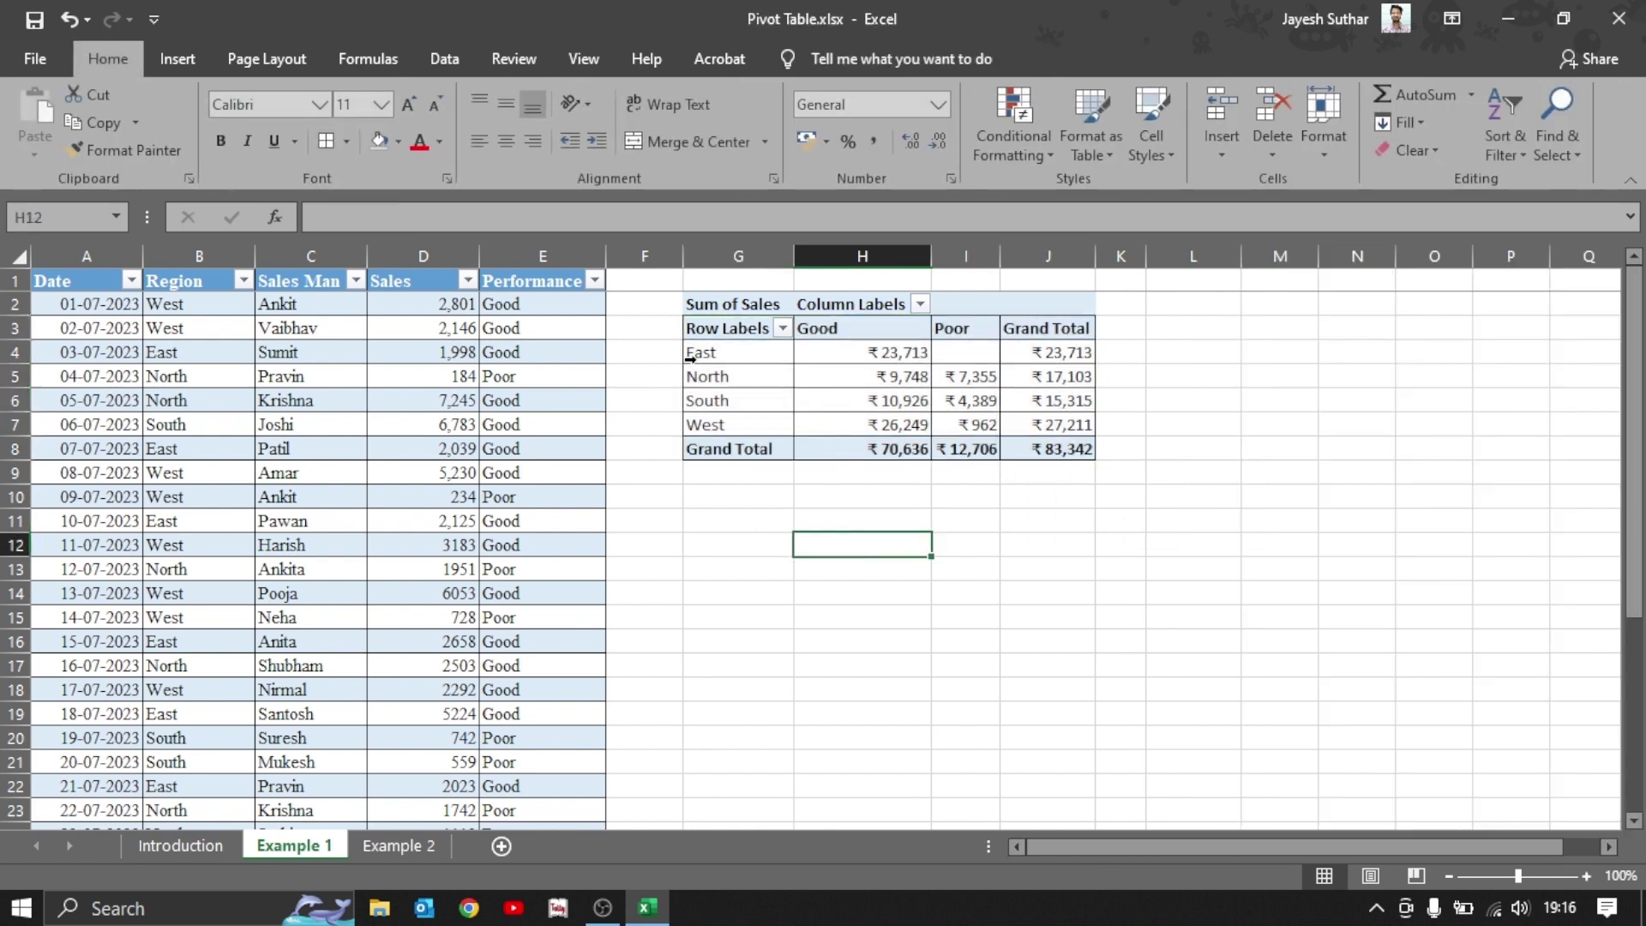
left_click(892, 348)
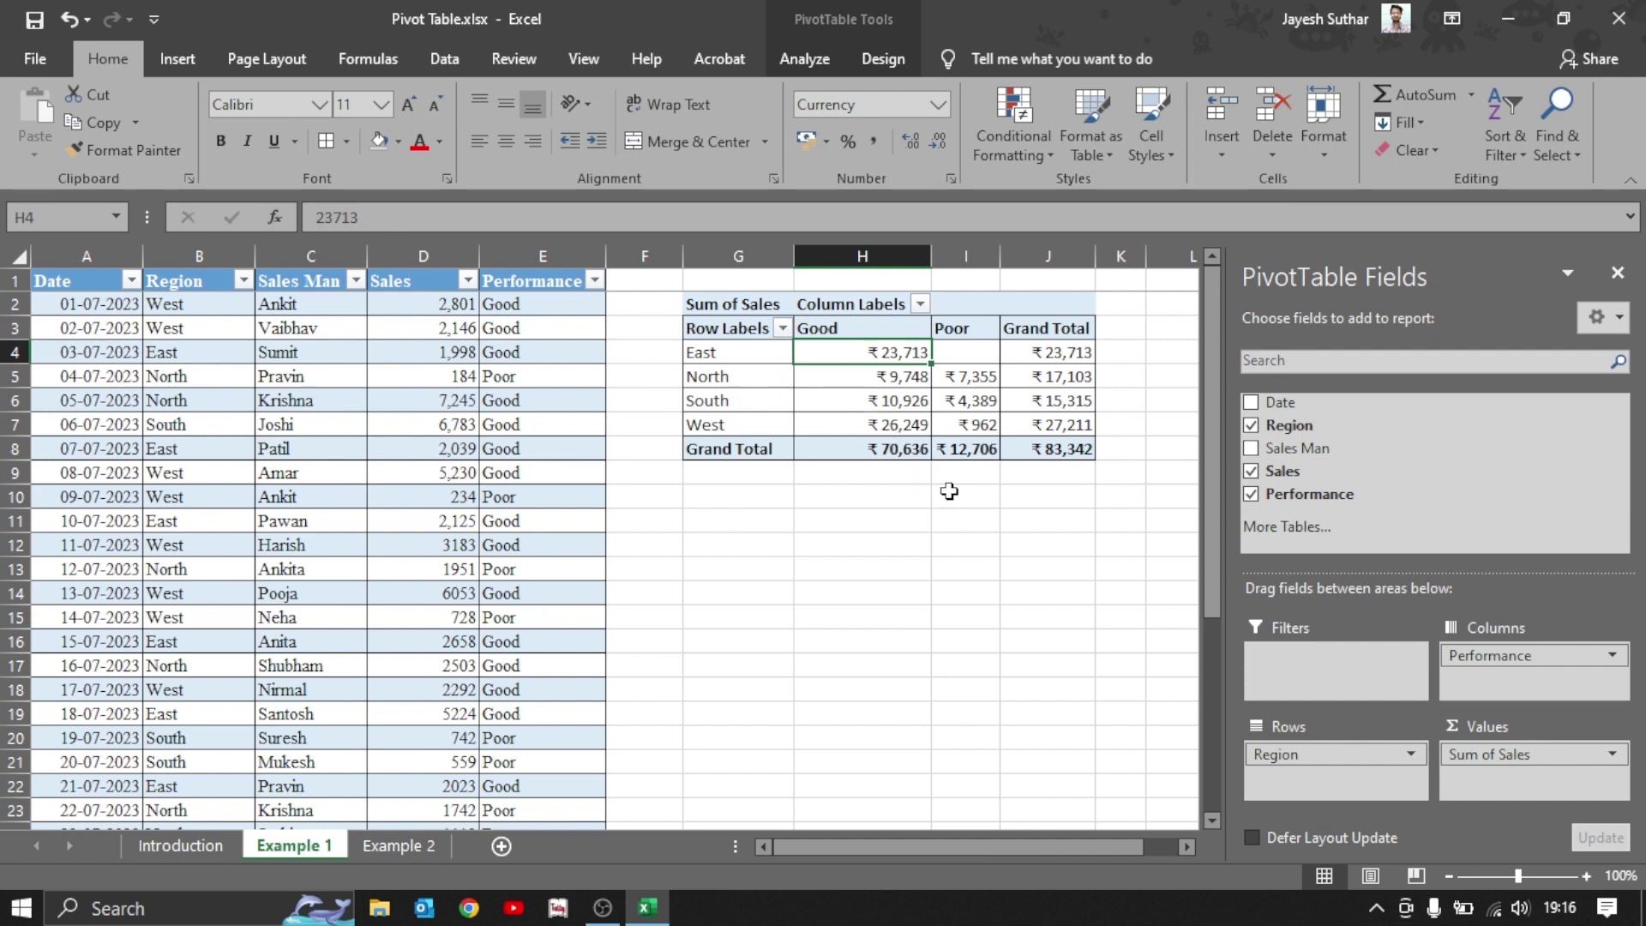
left_click(592, 449)
scroll(428, 635, "down", 4)
scroll(424, 638, "up", 4)
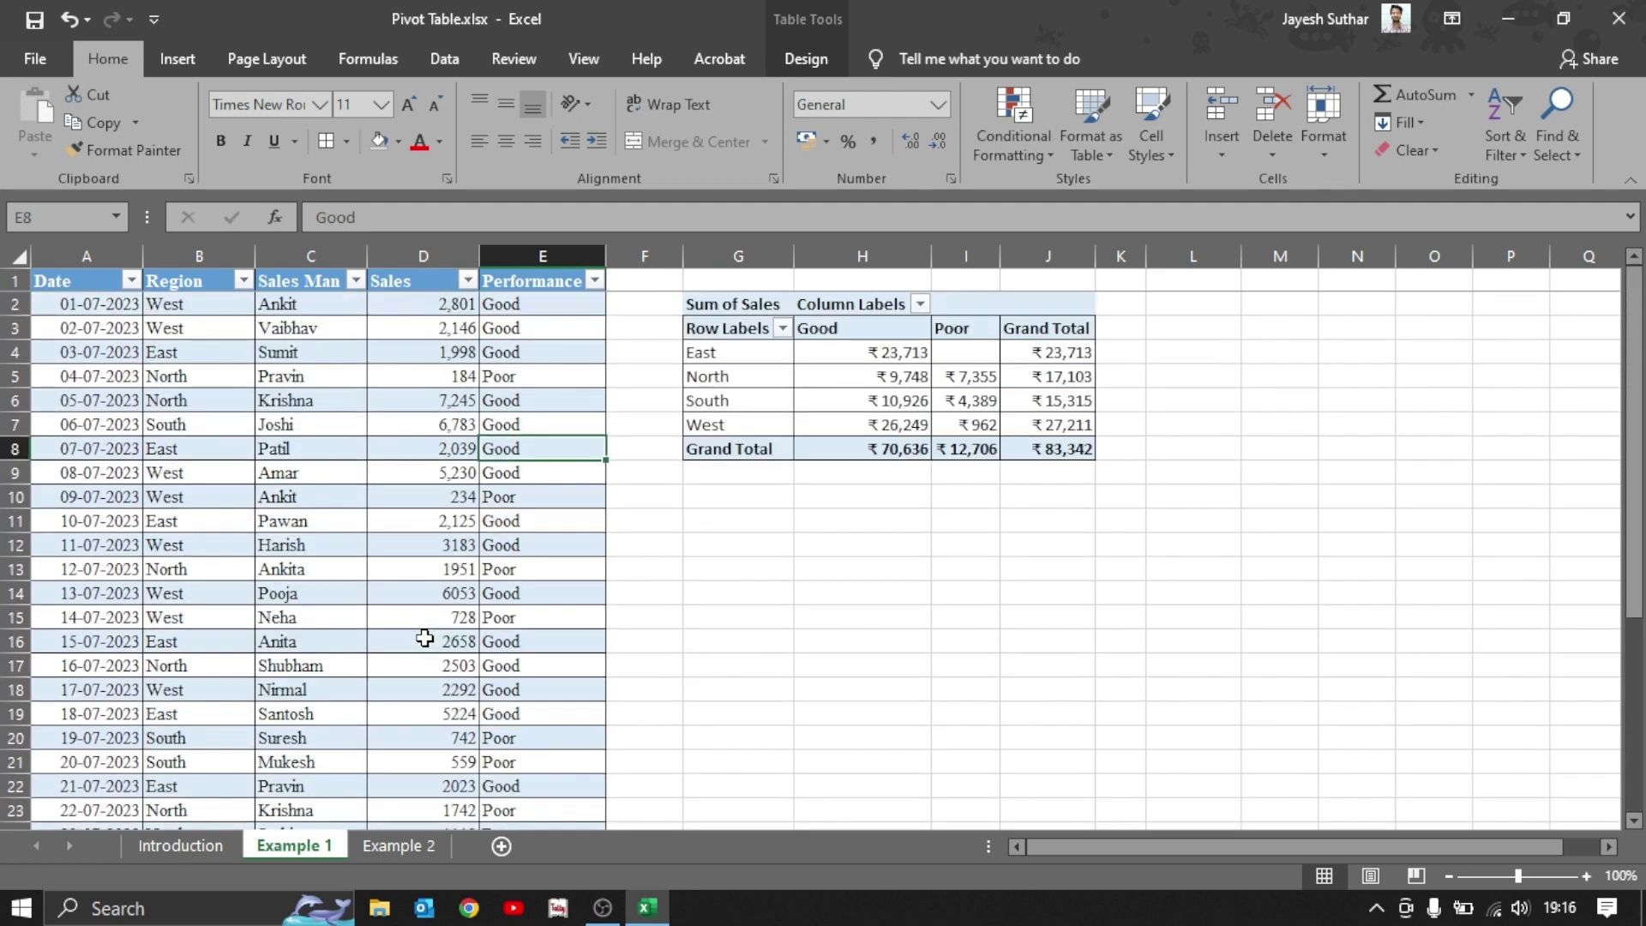
left_click_drag(742, 324, 1020, 444)
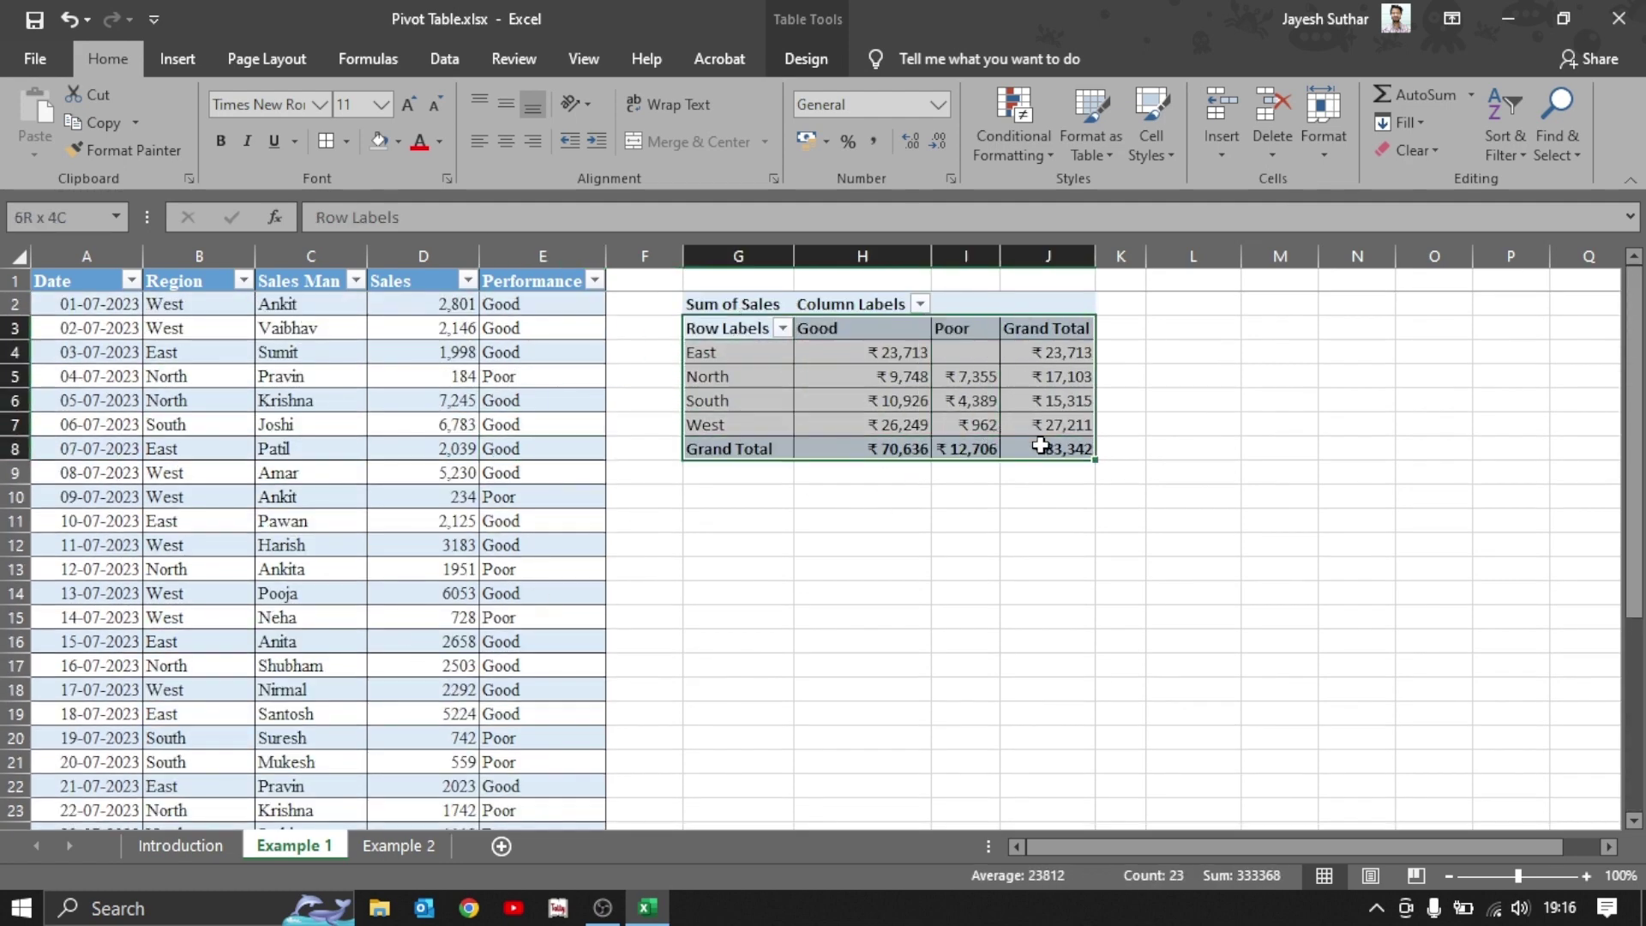
left_click(1026, 514)
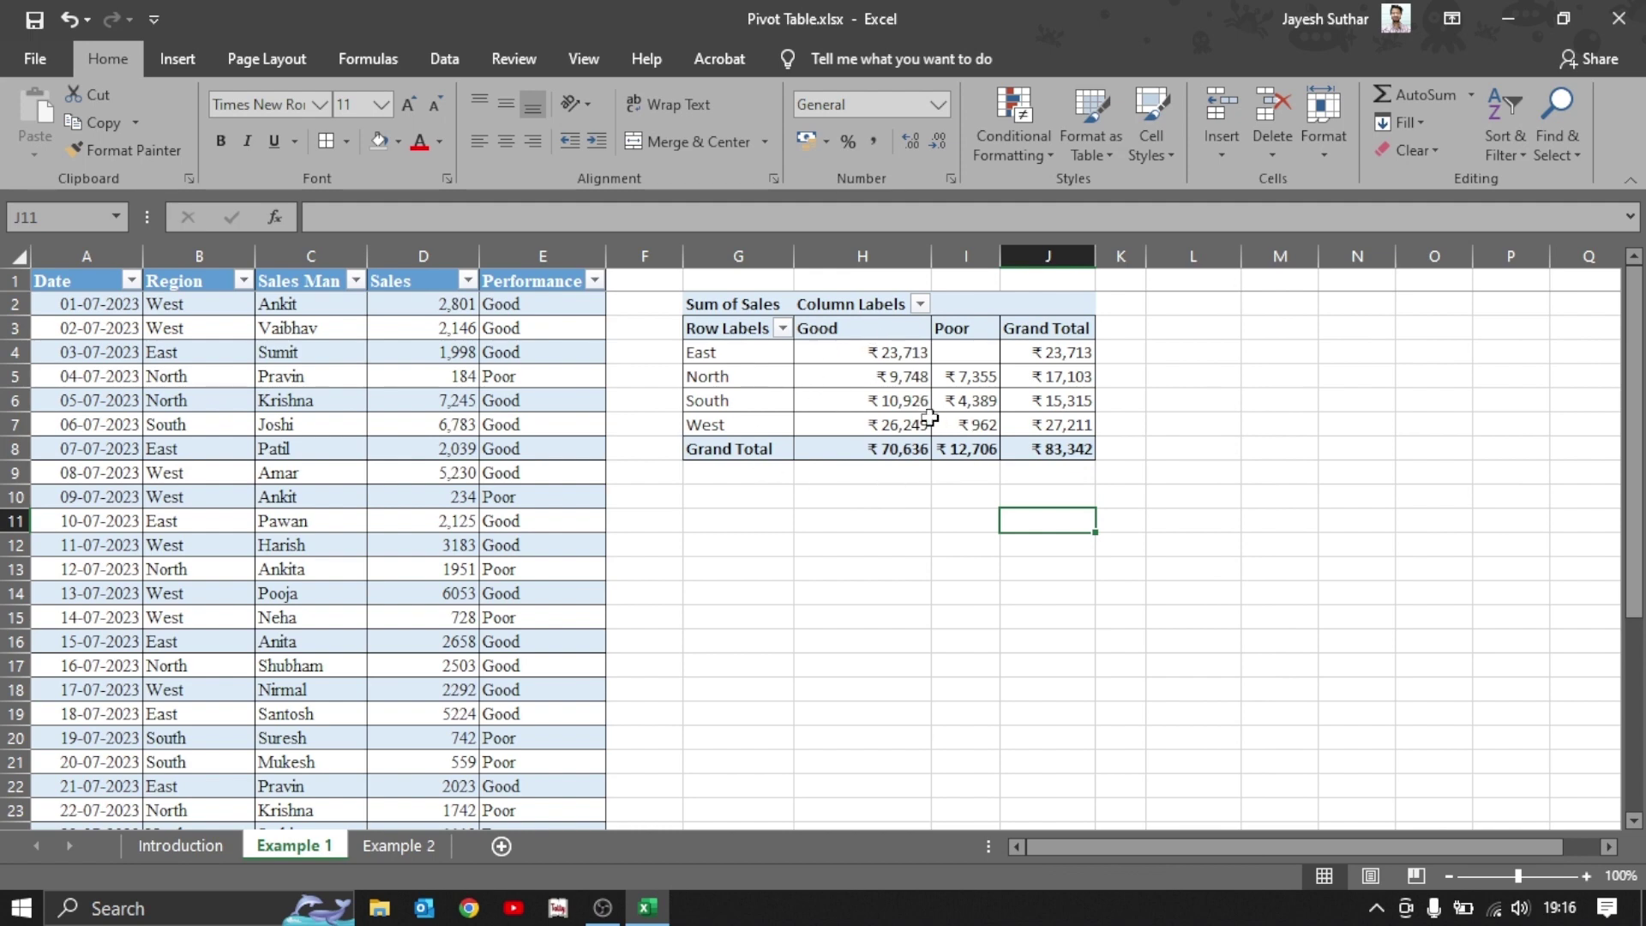
mouse_move(928, 418)
Drill down into the East region's Good sales value to list its underlying records on a new sheet.
left_click(751, 354)
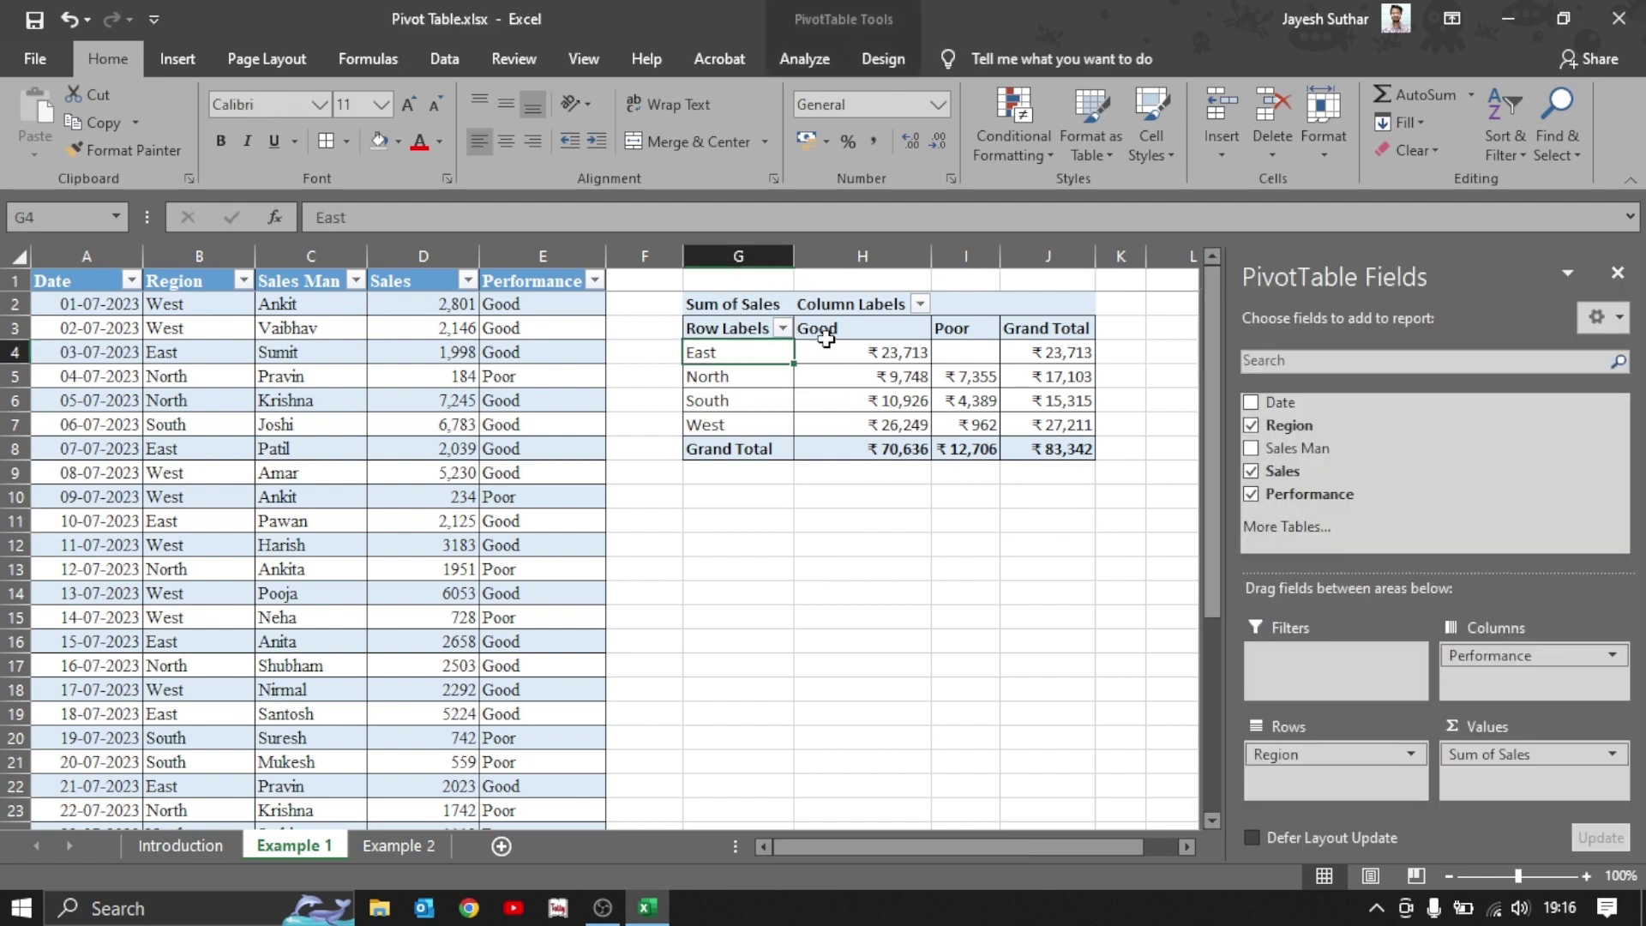
left_click(845, 351)
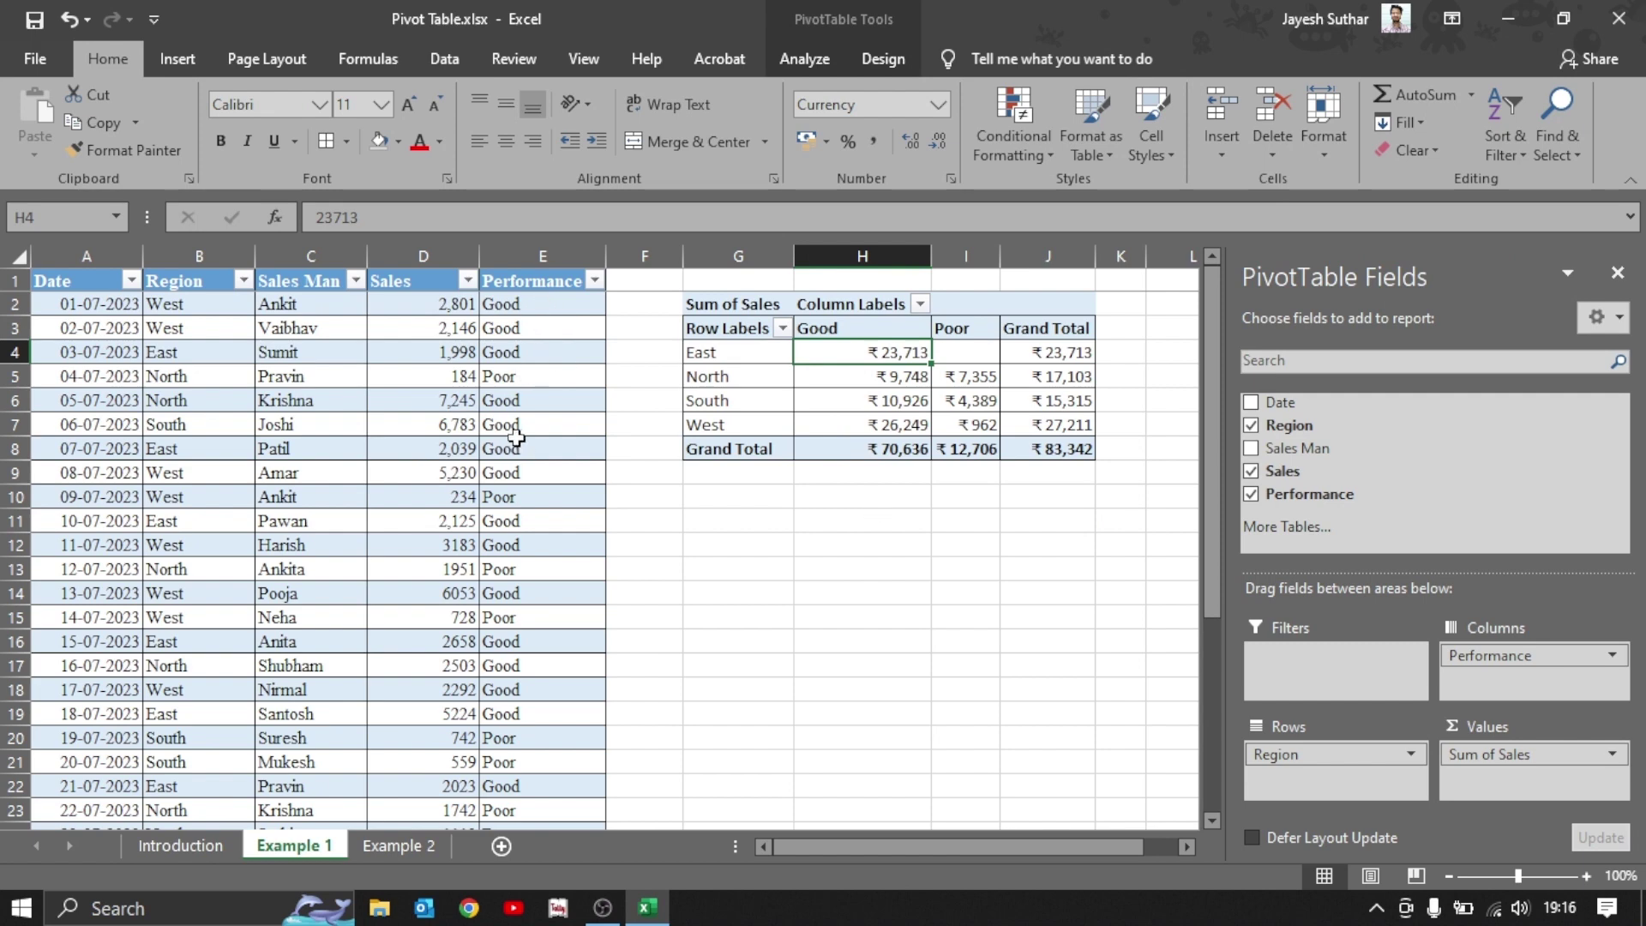
mouse_move(891, 352)
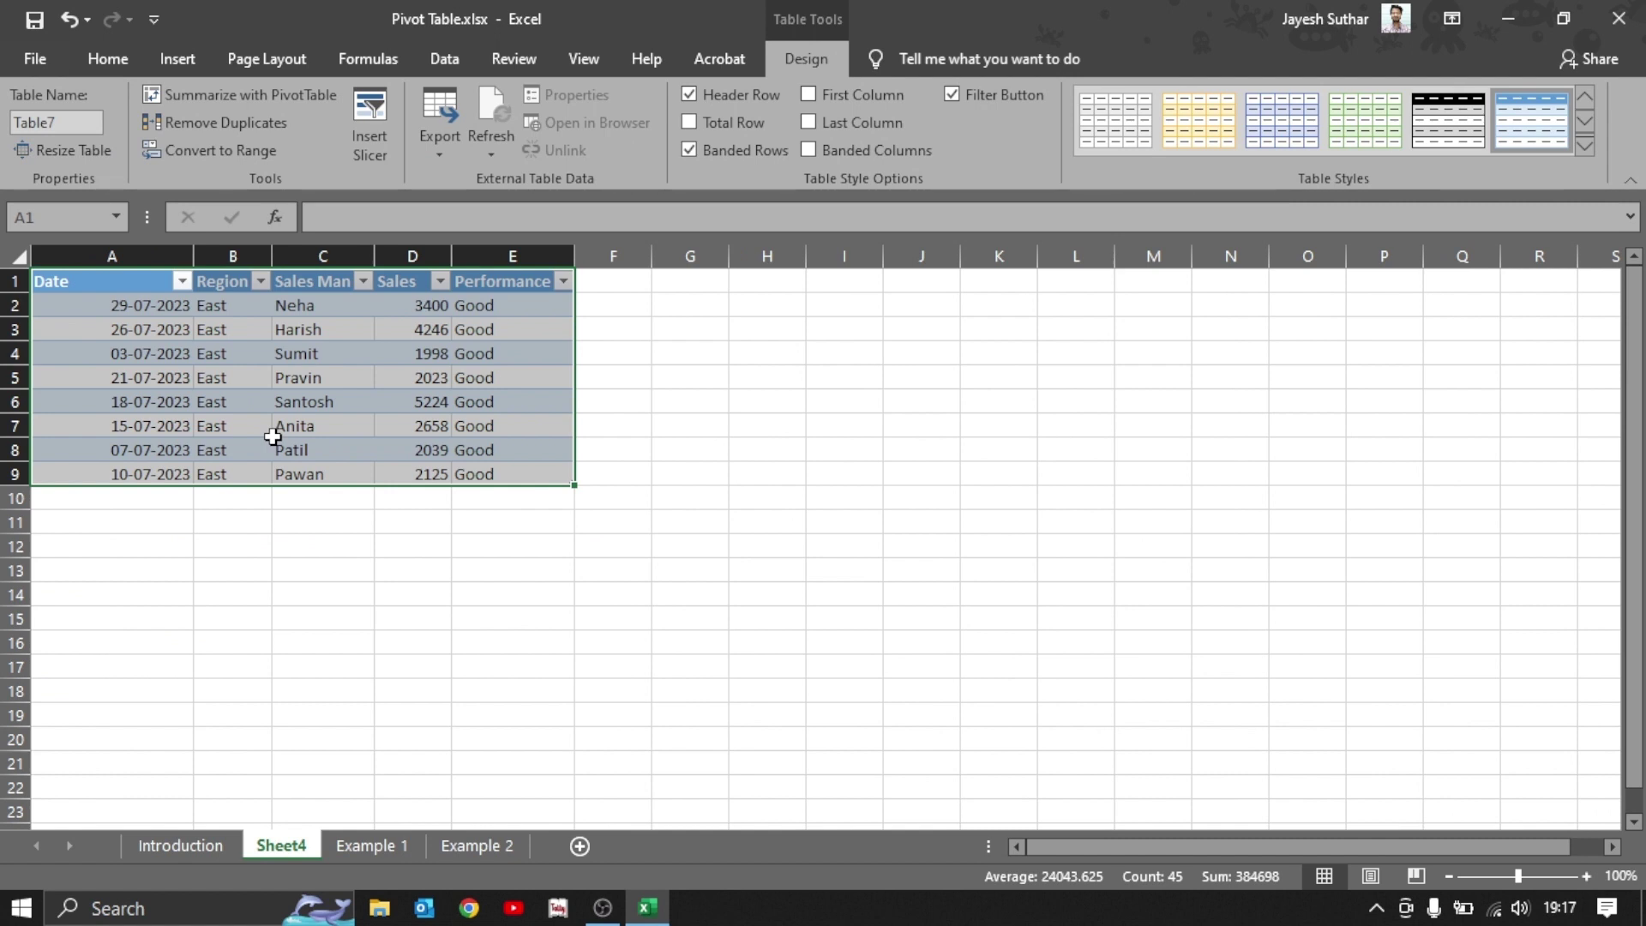
Examine the drill-down records' headings, Region and Performance entries, and compare them with the pivot table's East Good value on Example 1.
left_click(115, 288)
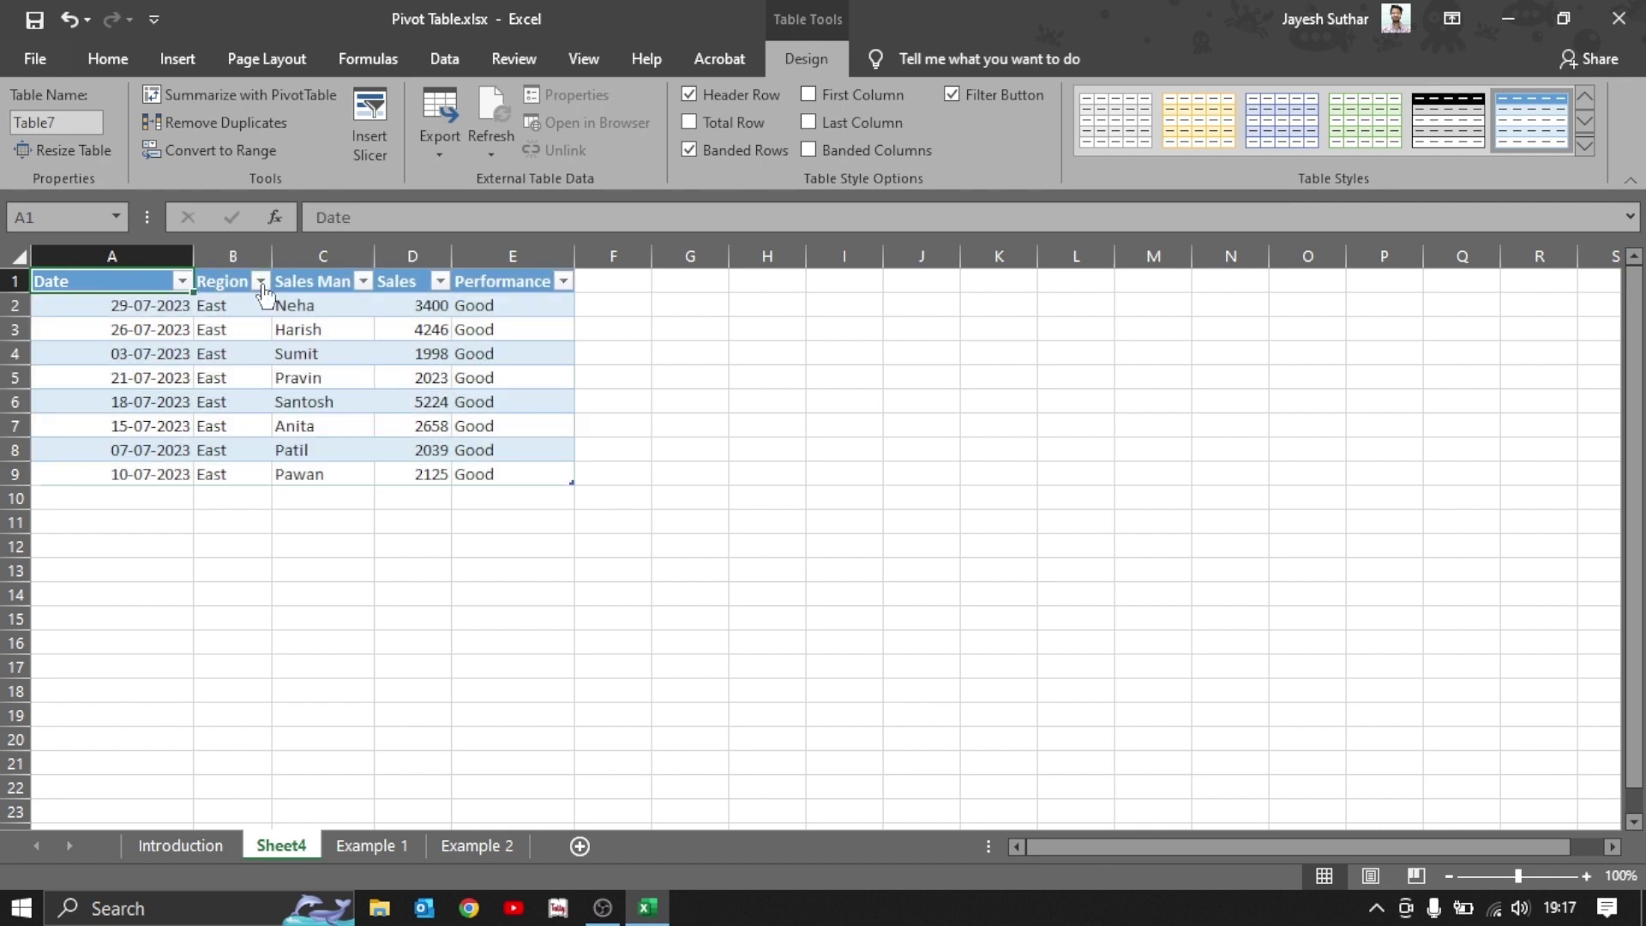
left_click(235, 279)
left_click(309, 279)
left_click(391, 280)
left_click(536, 280)
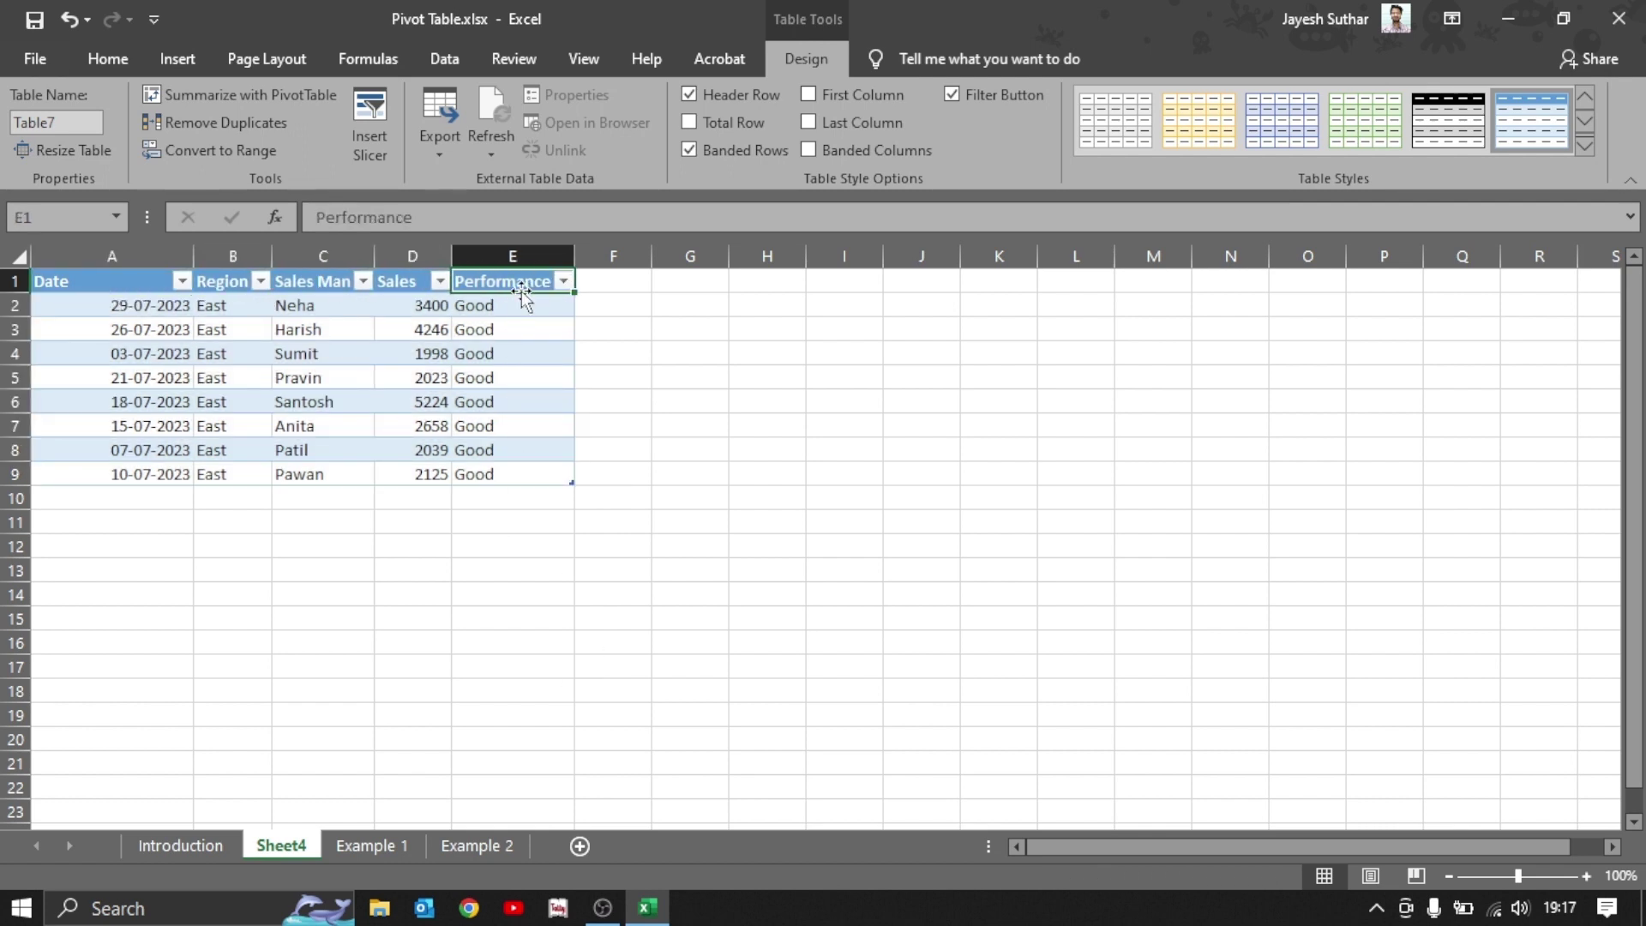
left_click_drag(523, 306, 498, 498)
left_click(512, 425)
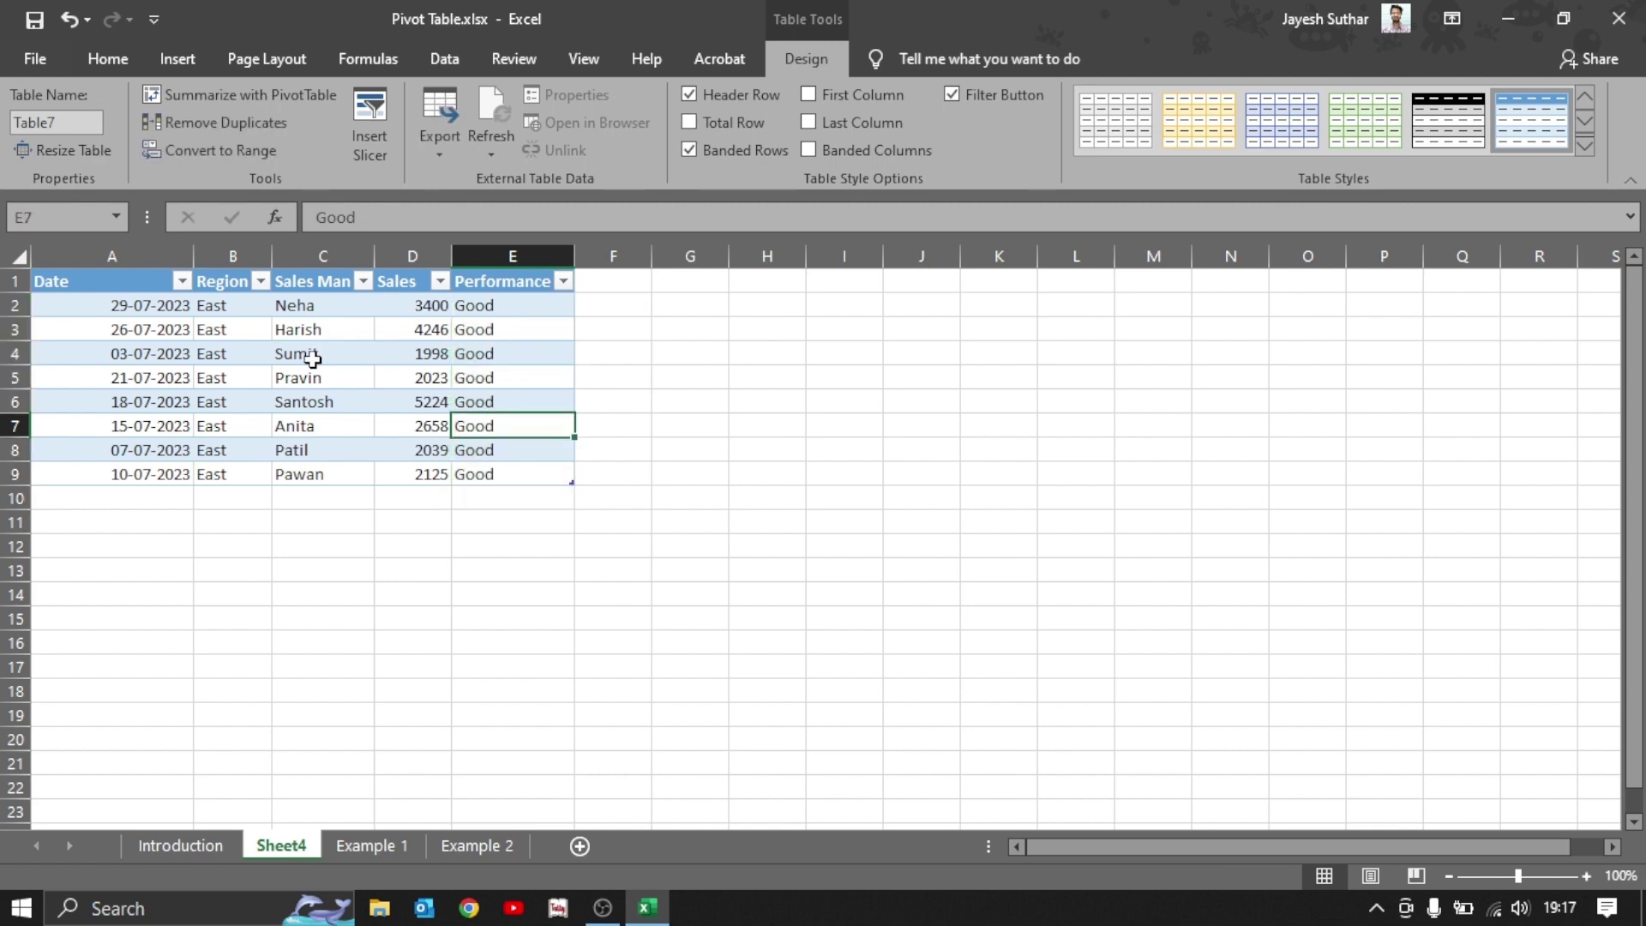
left_click_drag(237, 332, 243, 471)
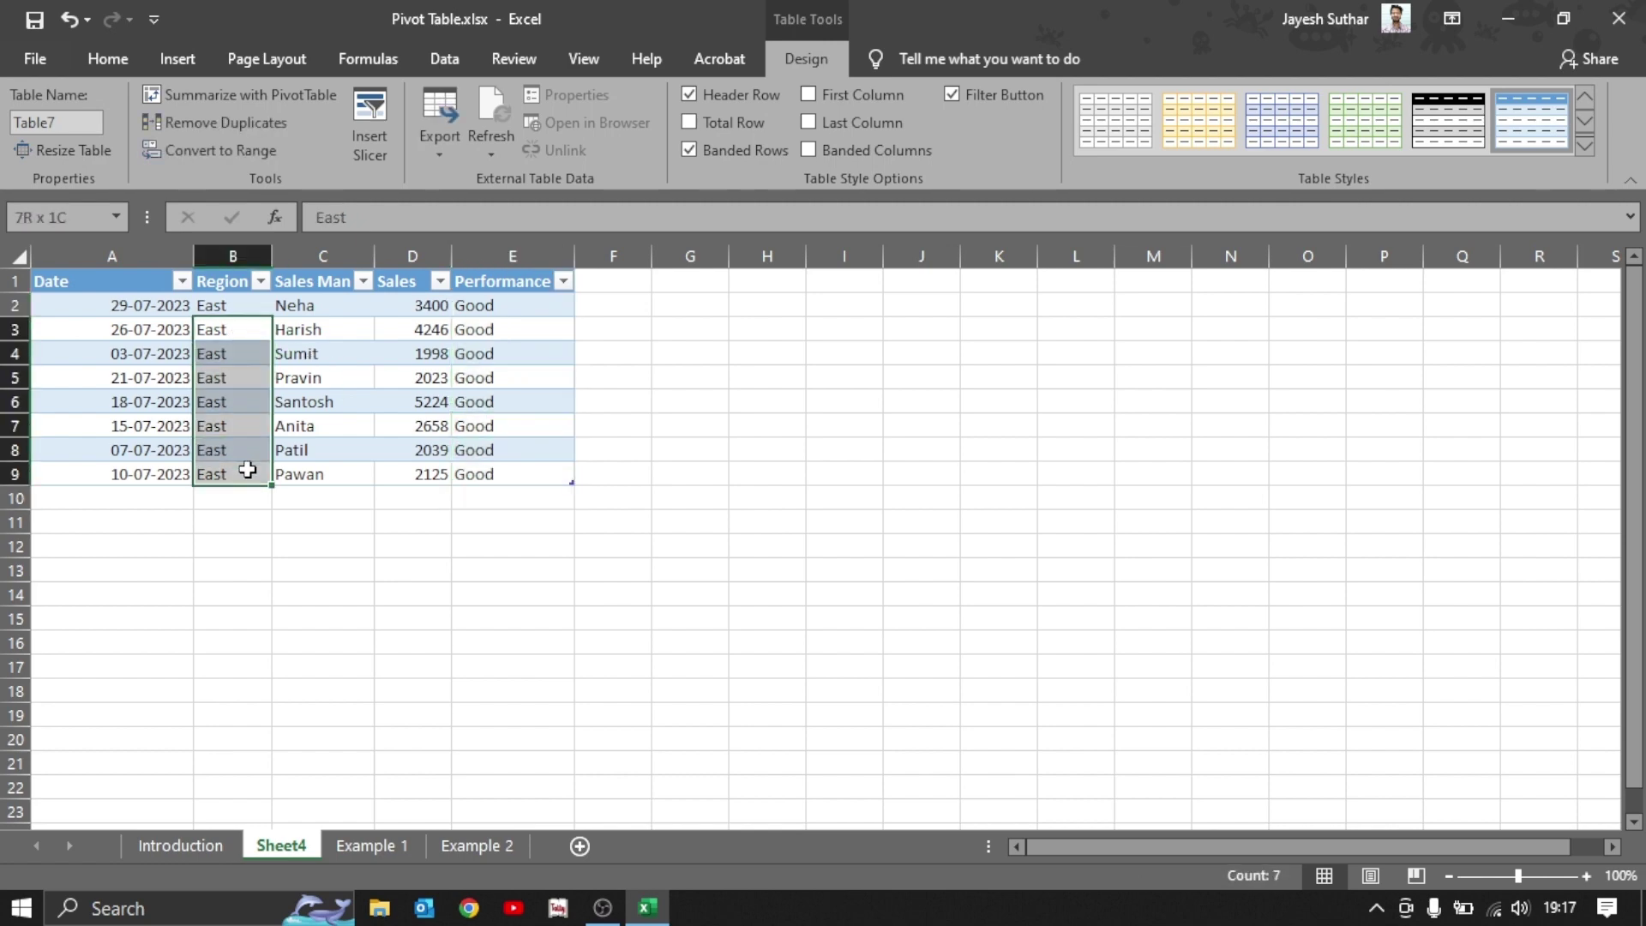
left_click(388, 846)
left_click(840, 347)
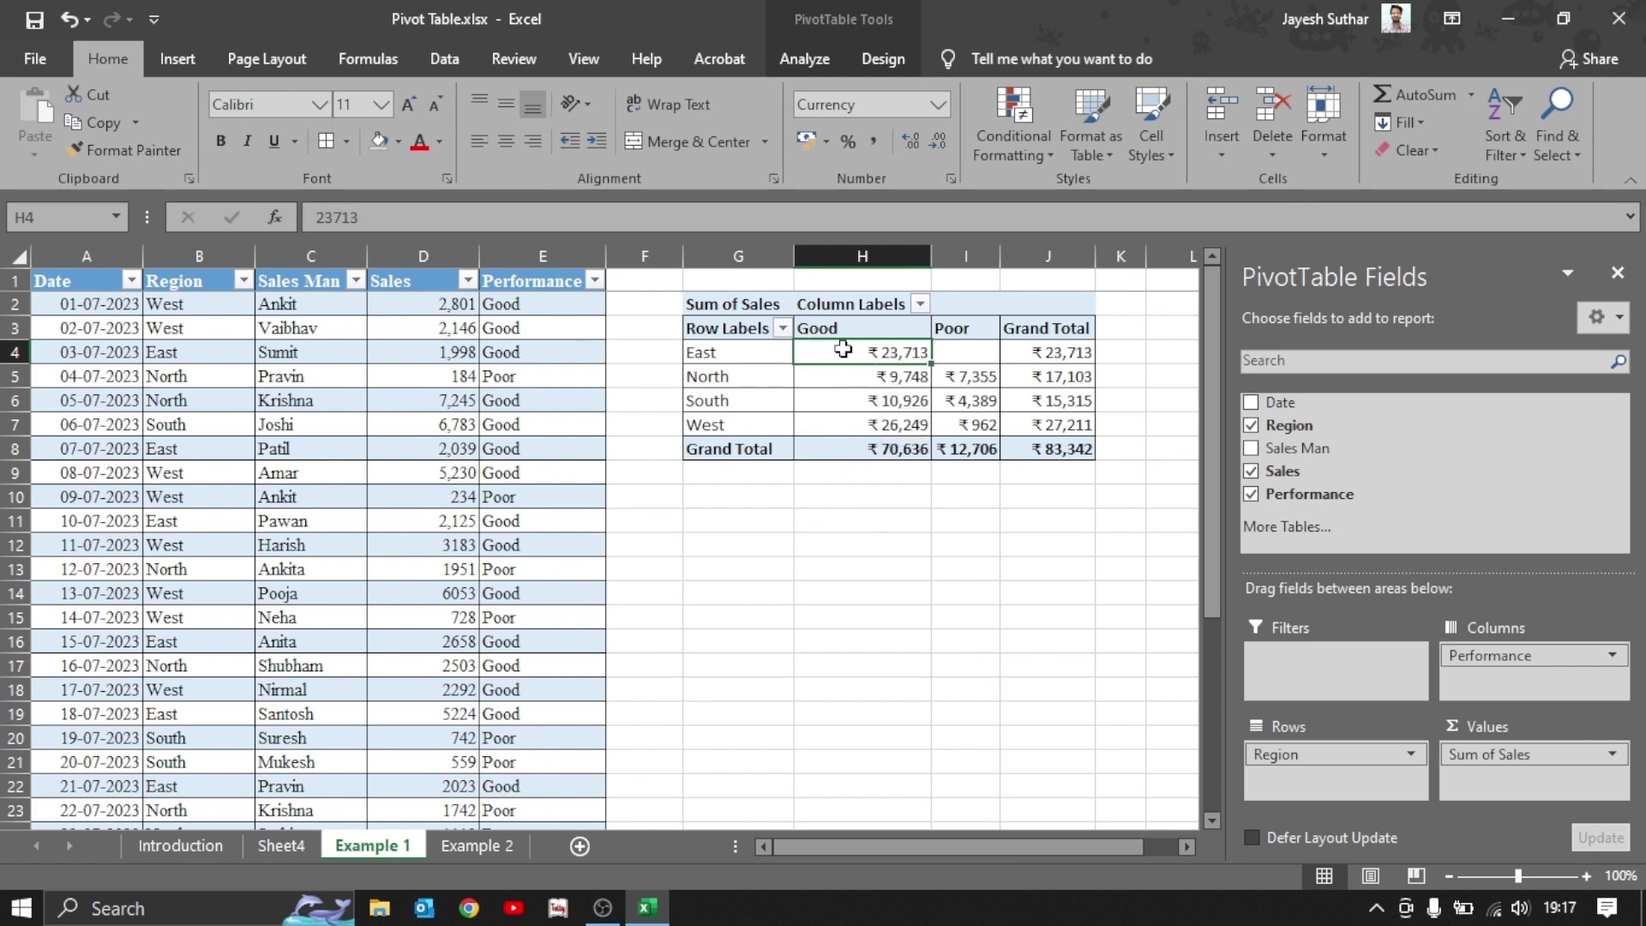
left_click(281, 845)
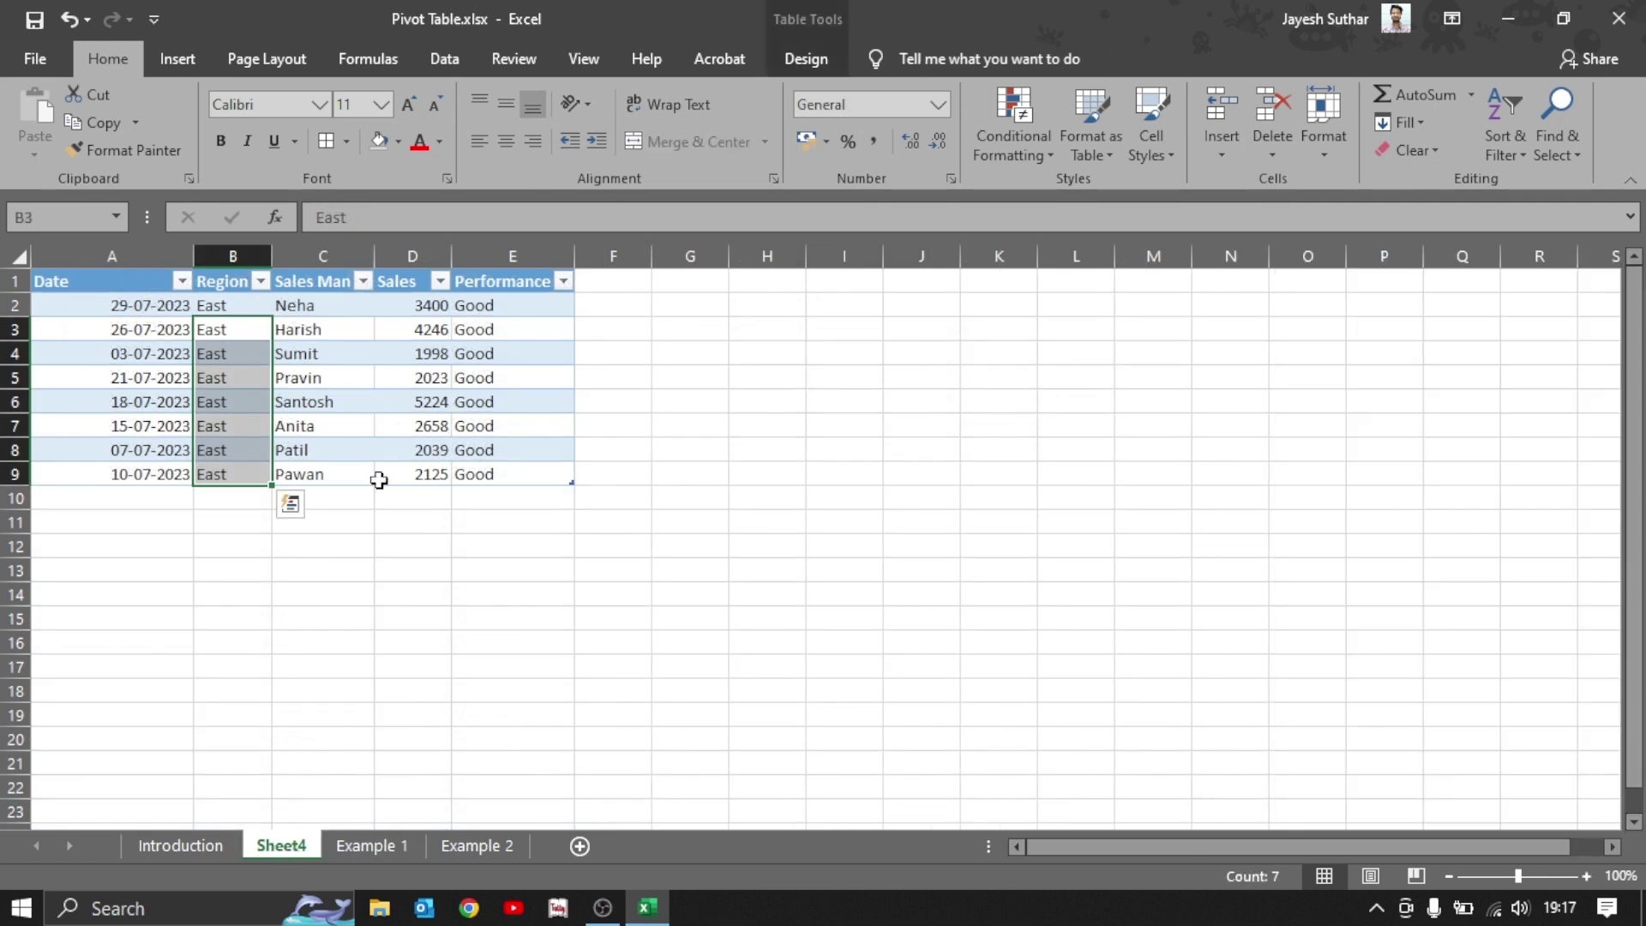
left_click(302, 358)
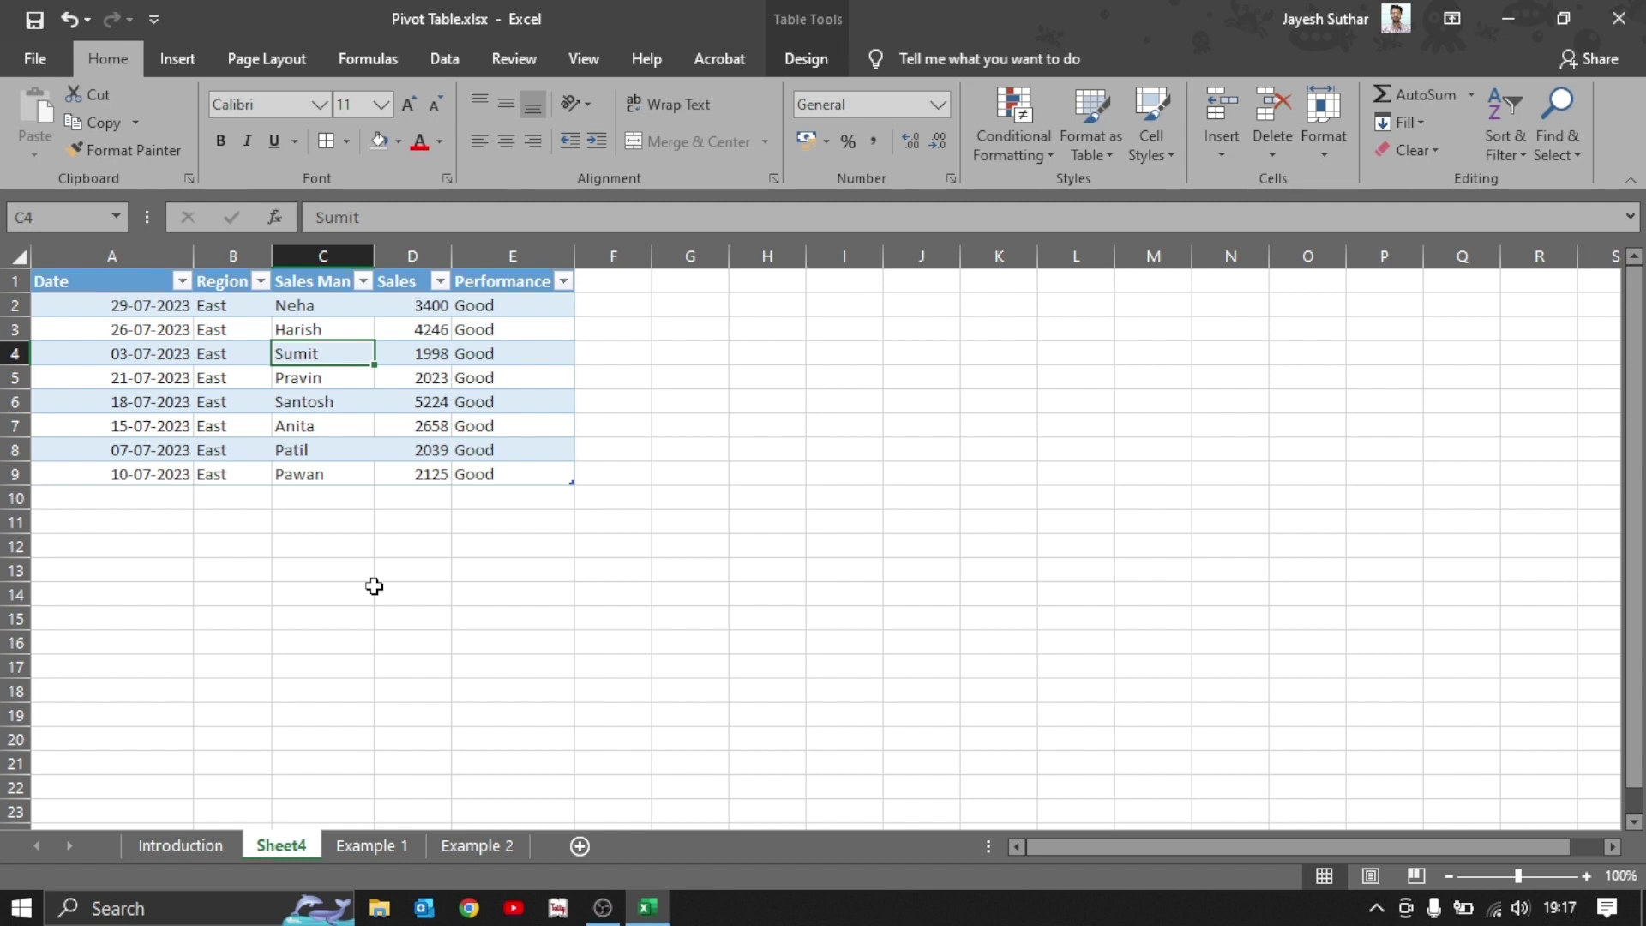
left_click(471, 401)
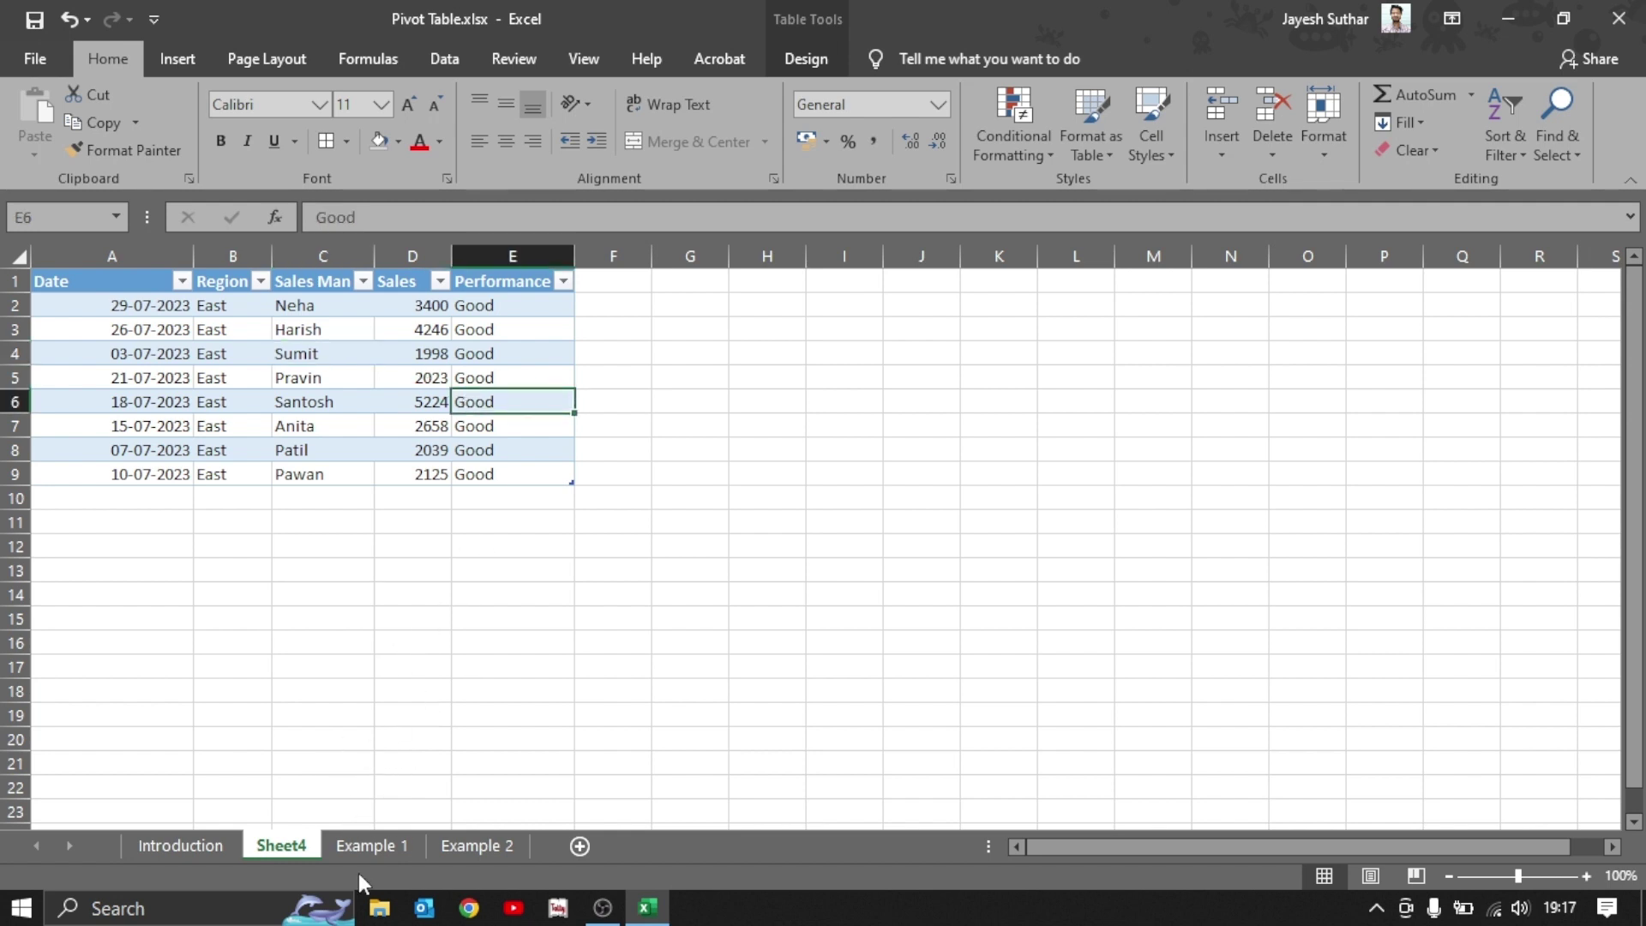
From the Example 1 pivot table, drill down into the Good column's grand total on a new sheet, and return to the East Good value.
left_click(371, 845)
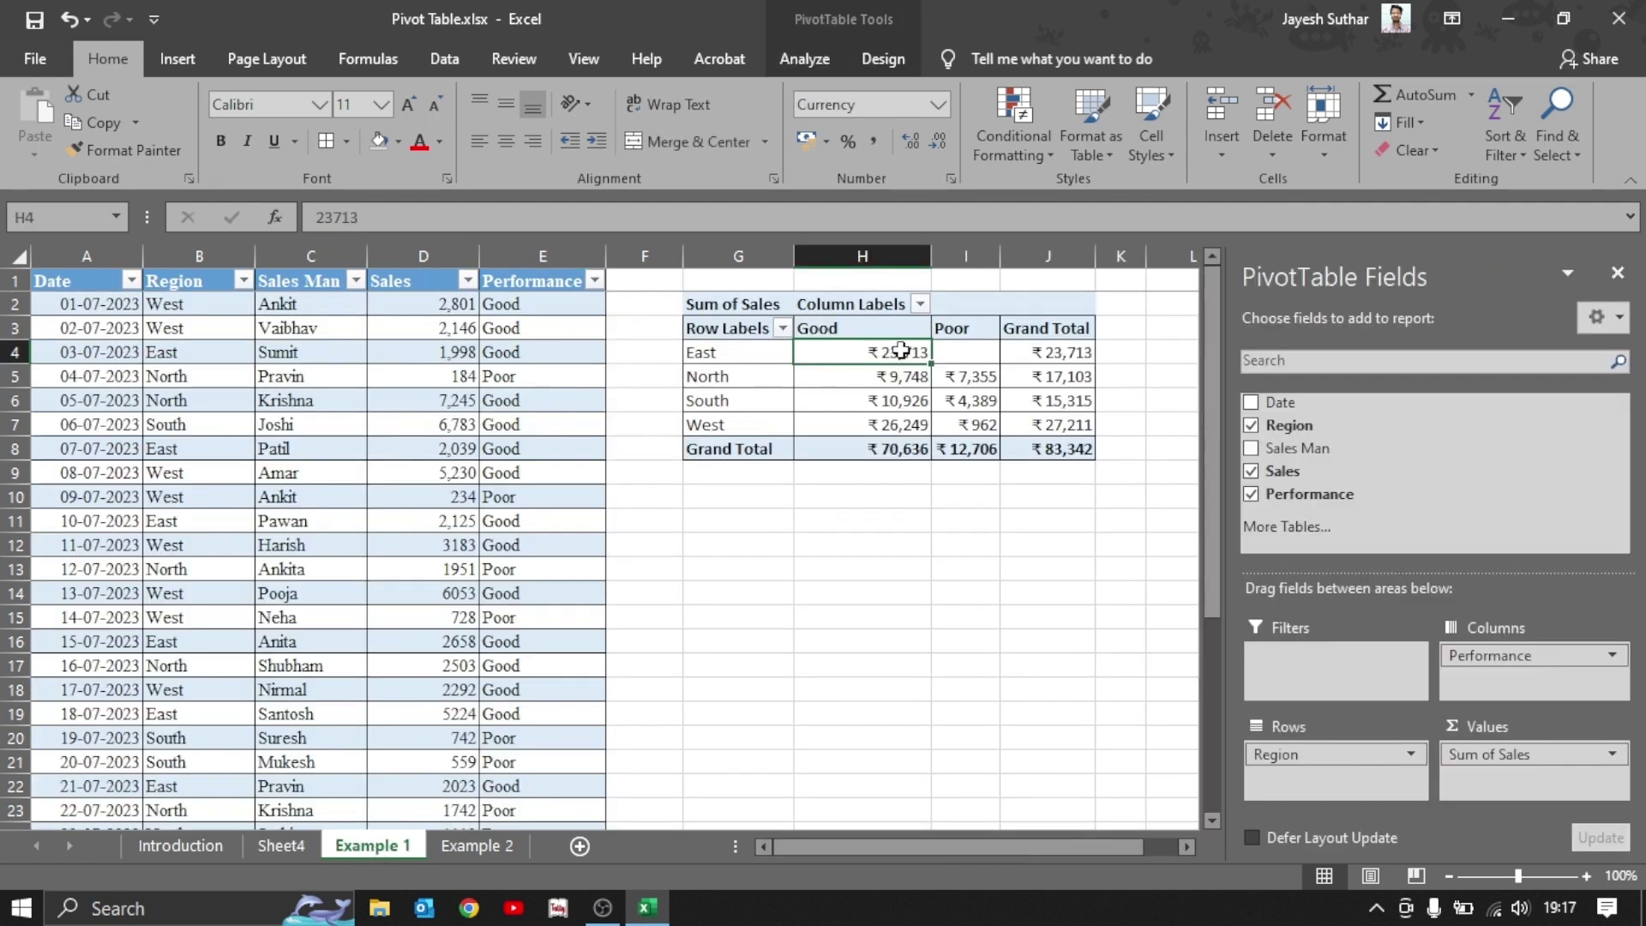
left_click(889, 447)
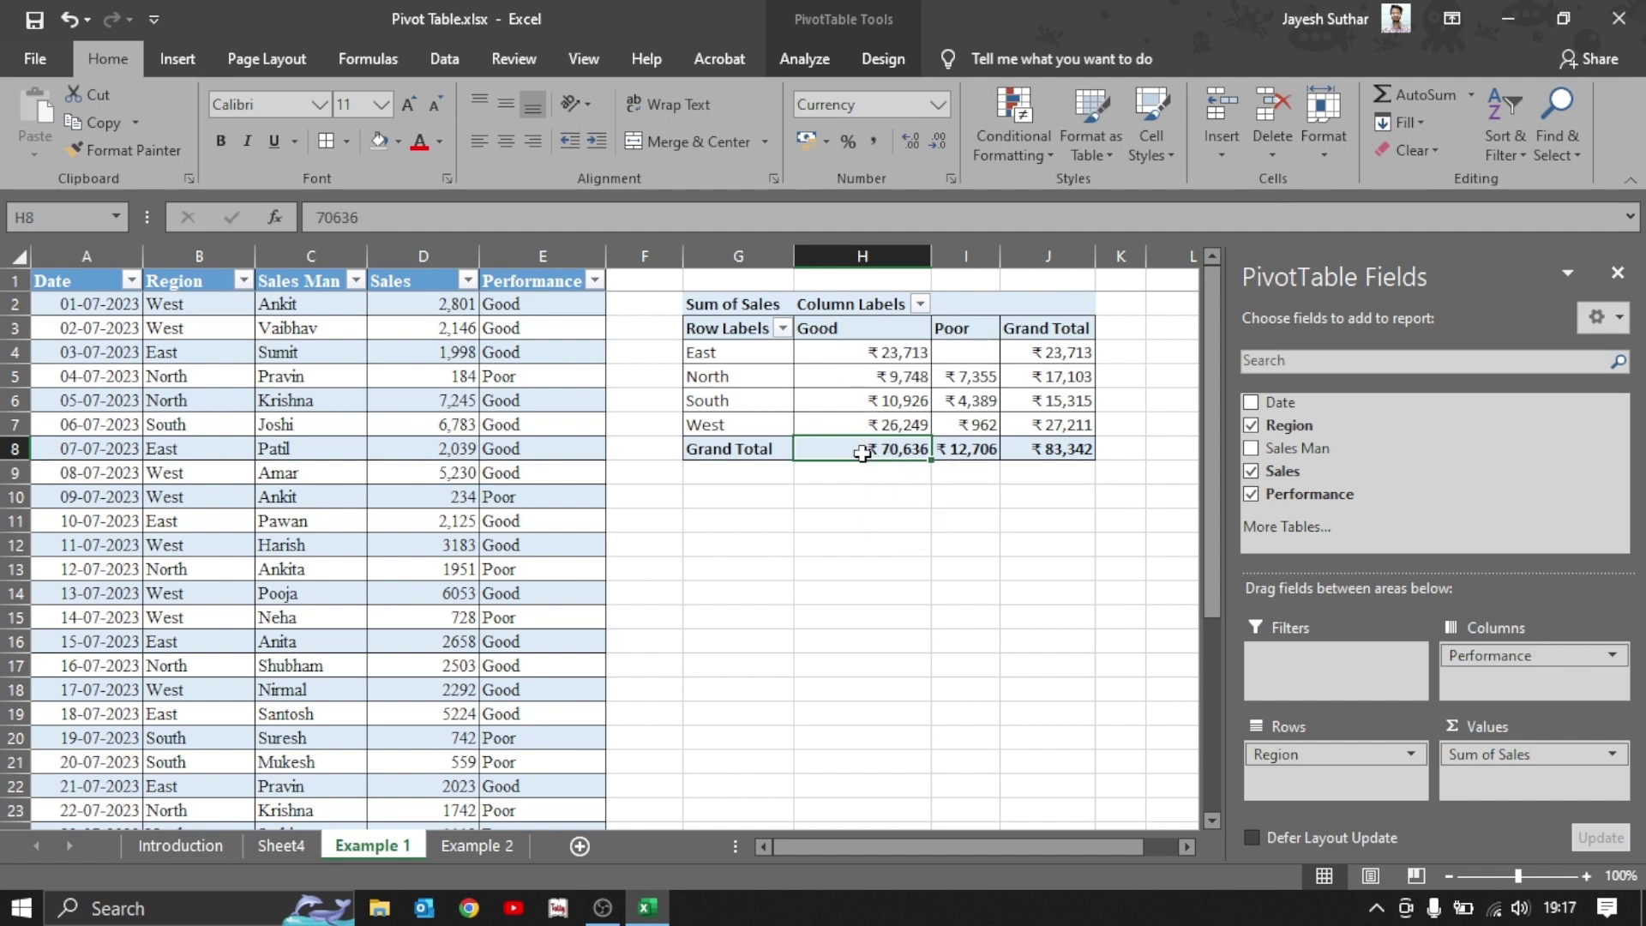
double_click(870, 450)
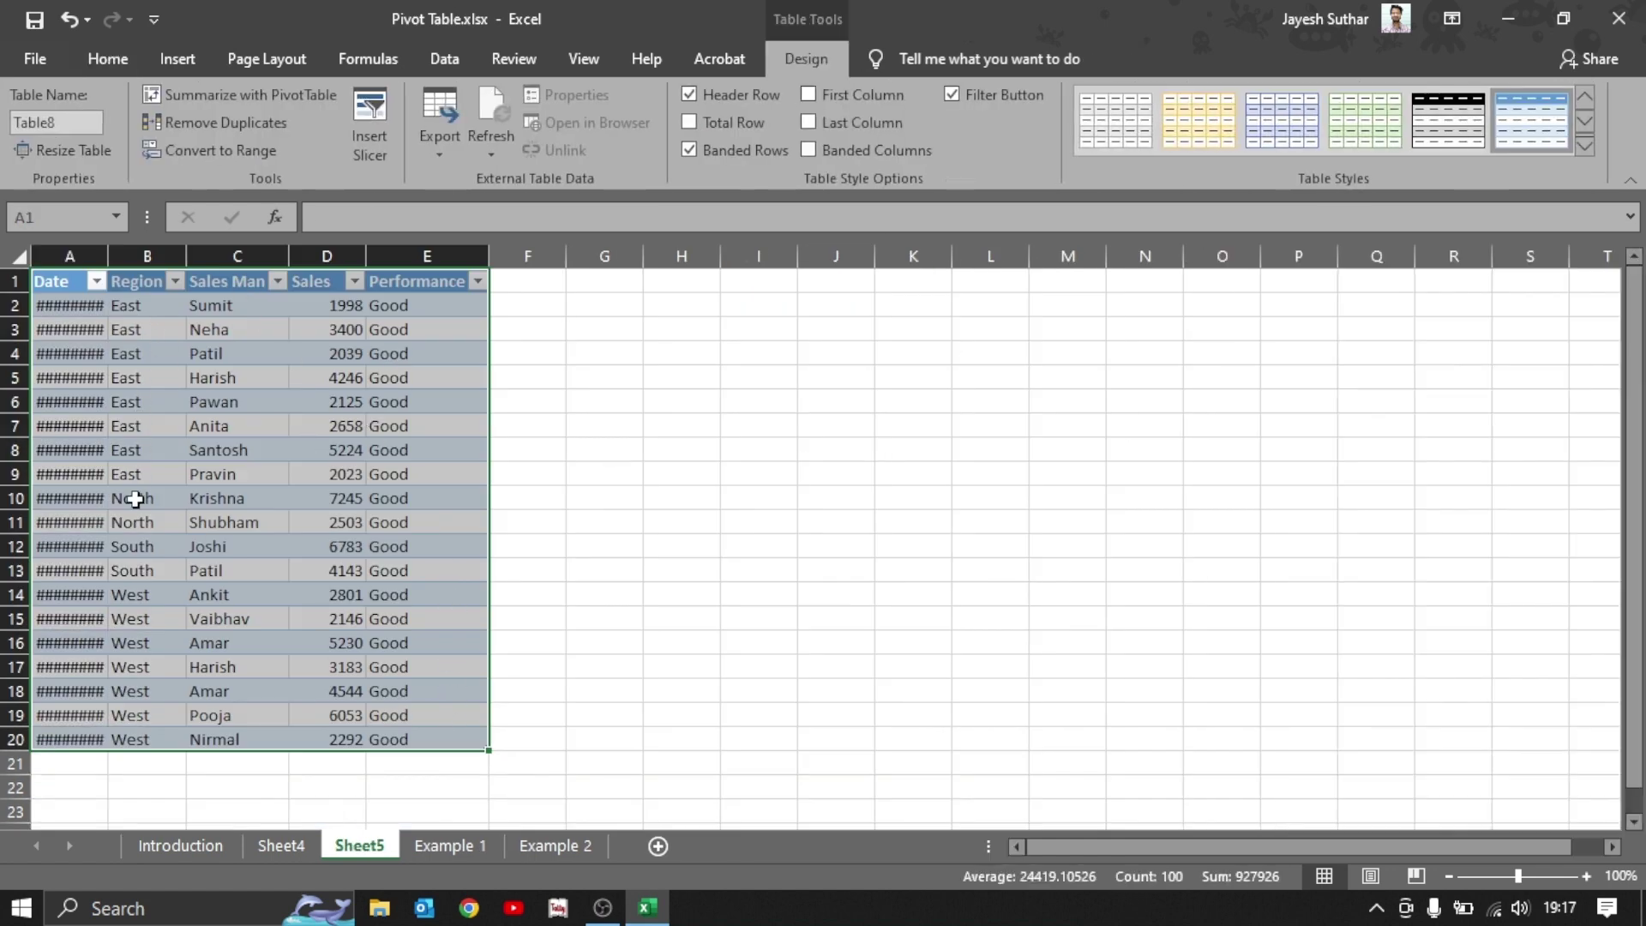
left_click(447, 846)
left_click(807, 352)
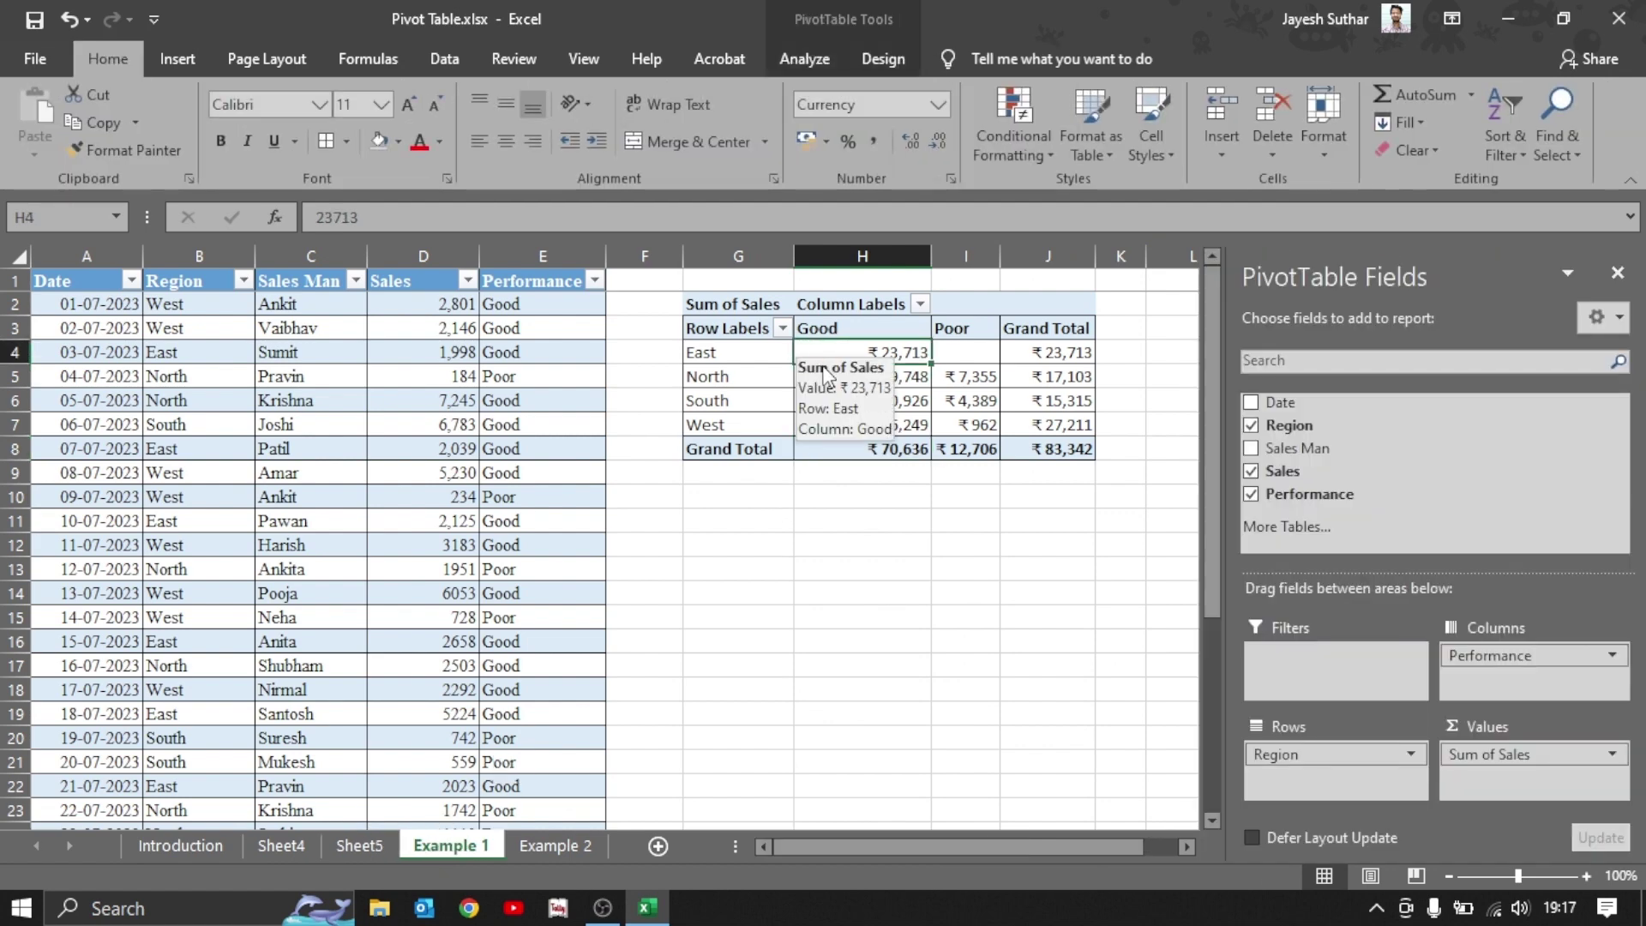
Apply the Medium pivot table style with the blue header to the pivot table.
left_click(804, 58)
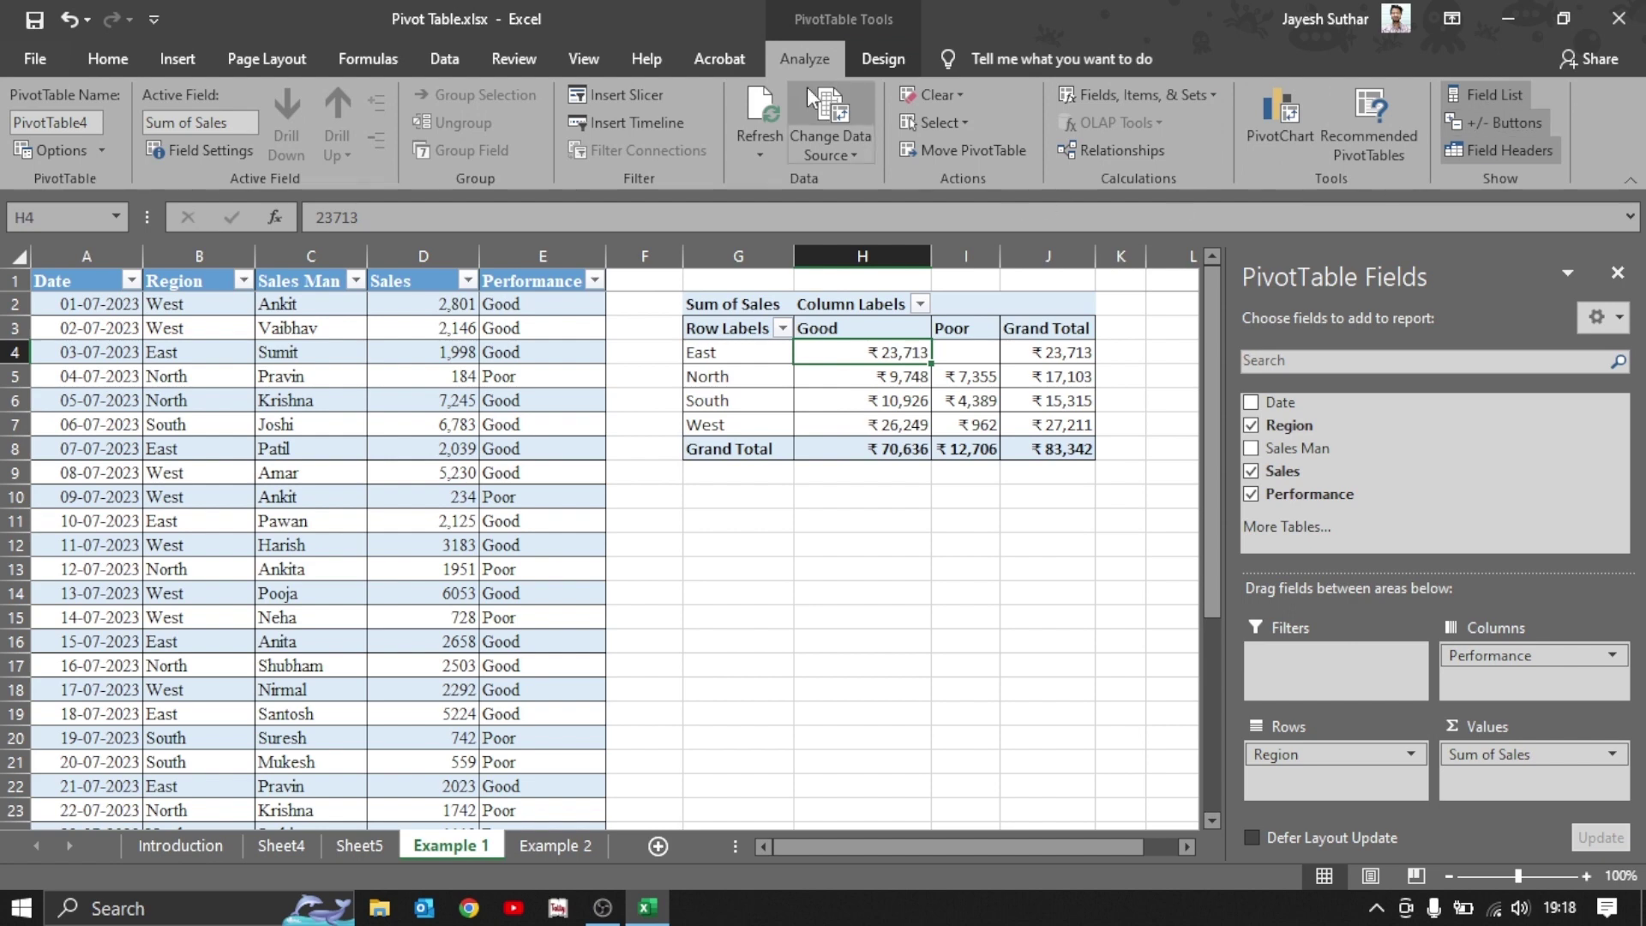
left_click(882, 55)
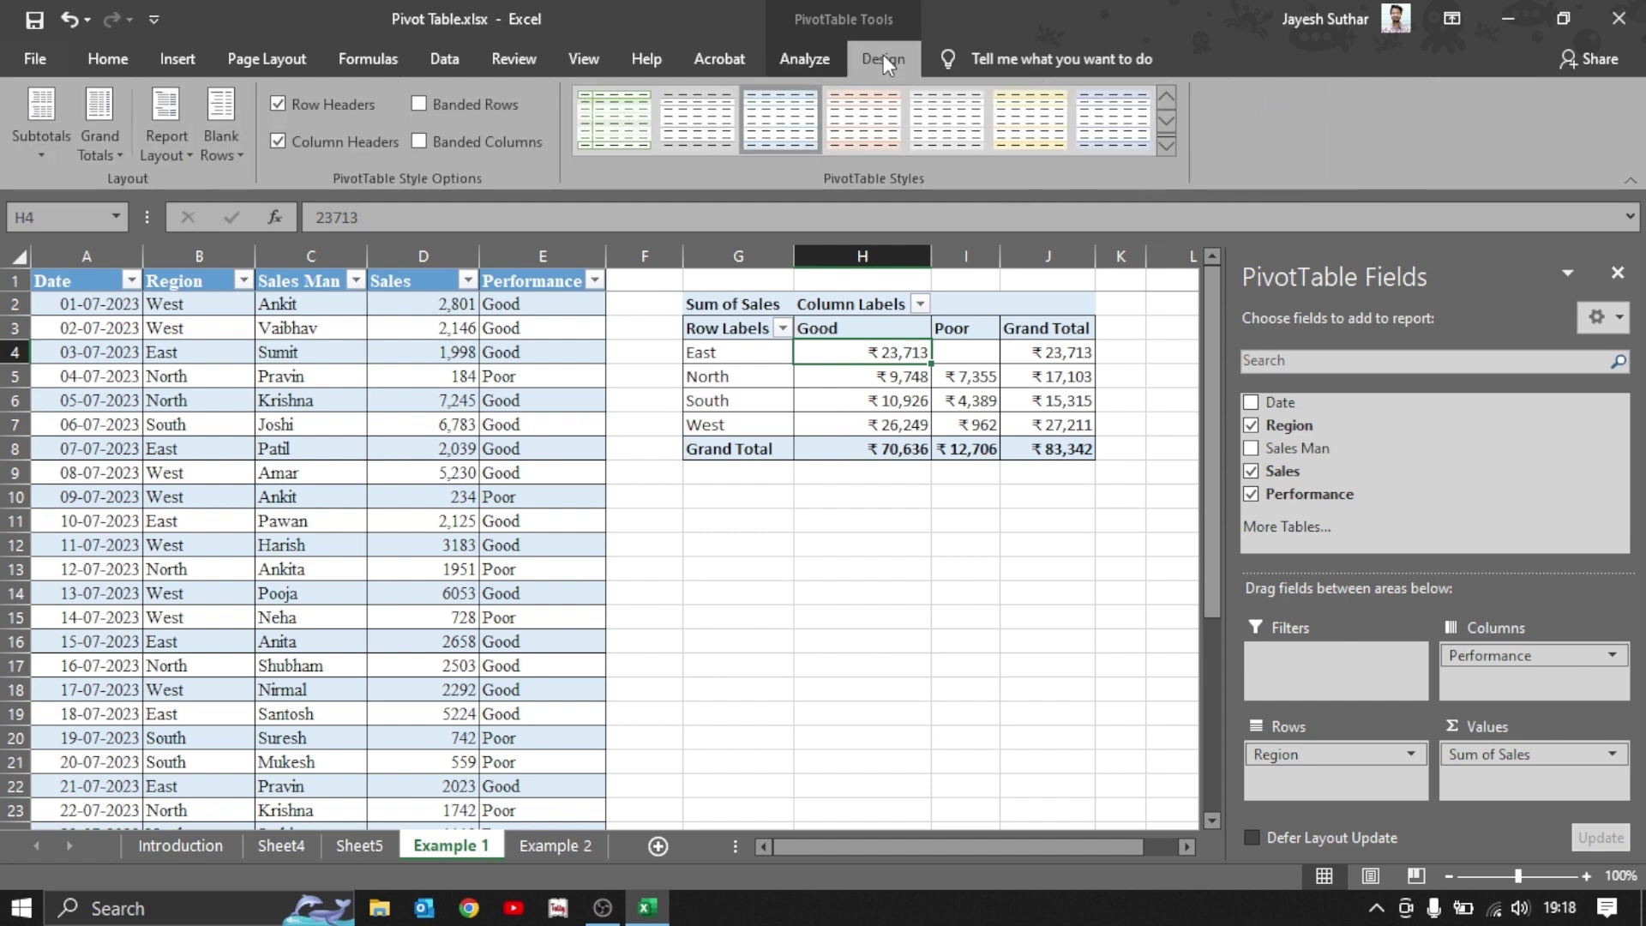
left_click(1169, 148)
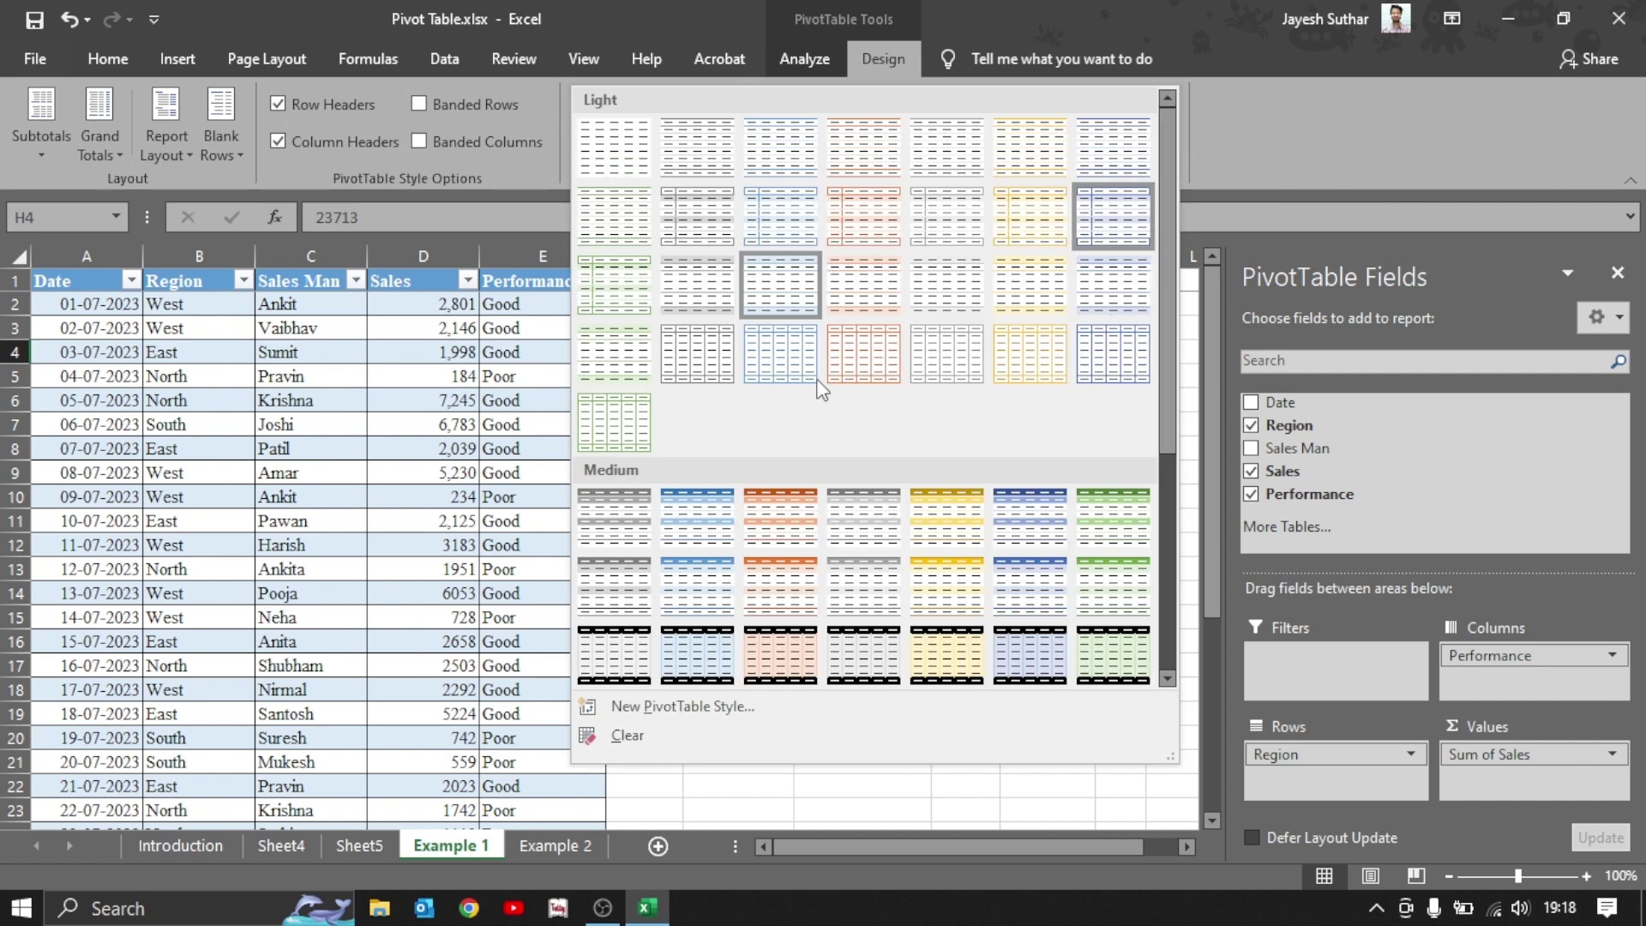
left_click(708, 513)
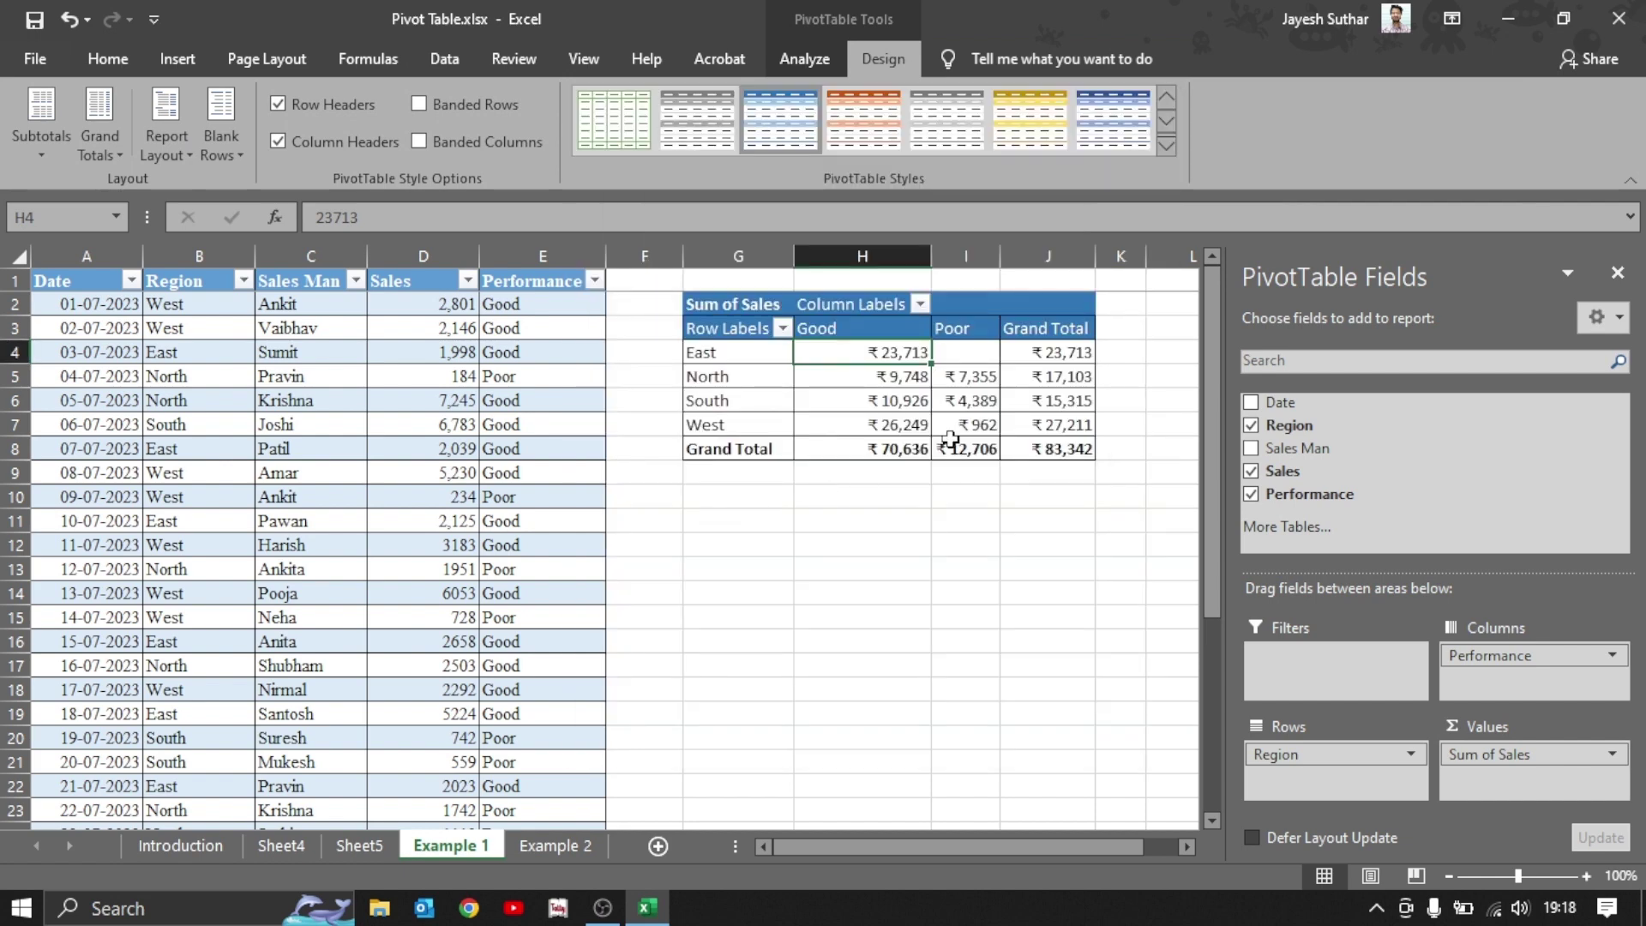
Look through the Light, Medium and Dark pivot table styles and apply the grey Medium style with black header and total rows.
left_click(1168, 148)
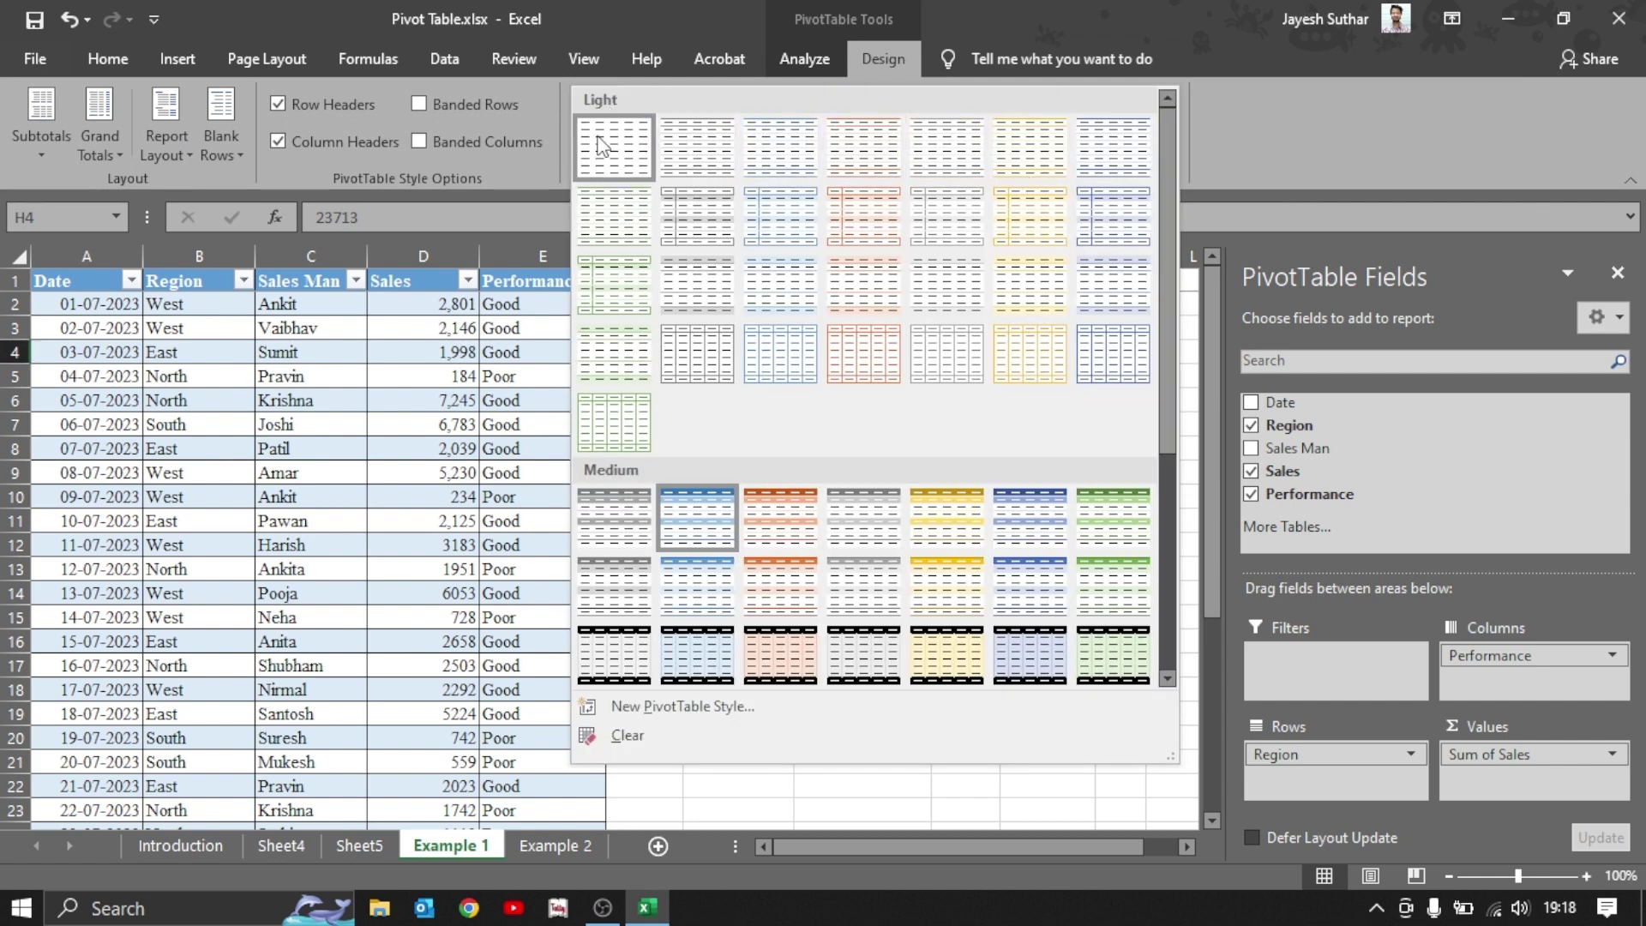
scroll(709, 467, "down", 3)
scroll(710, 467, "down", 3)
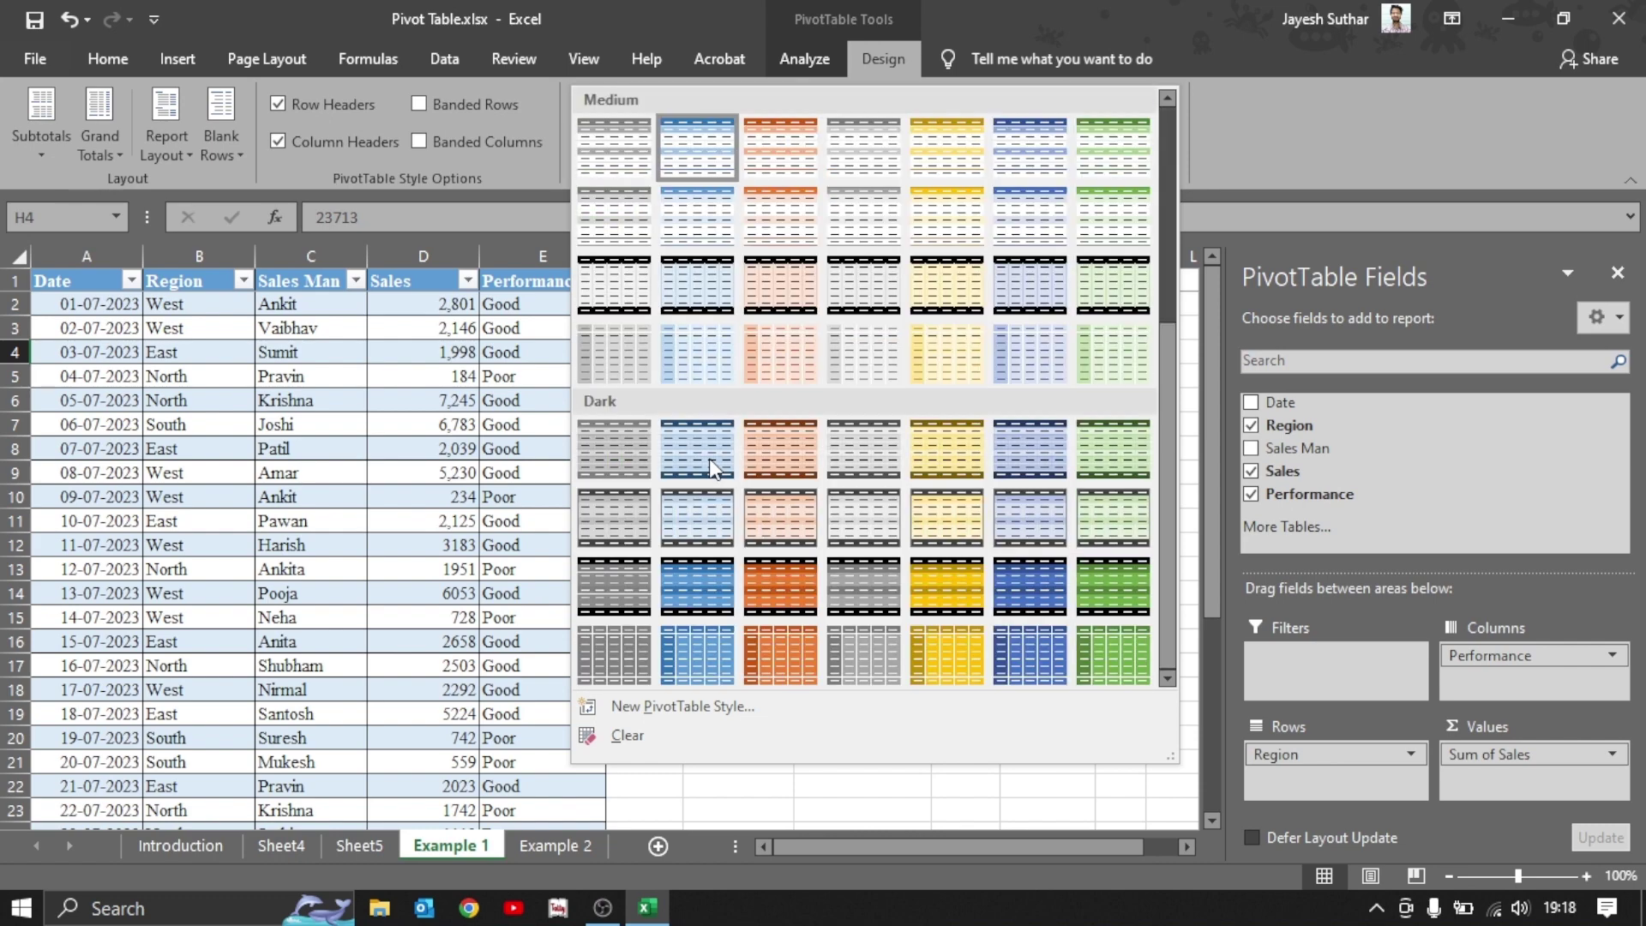
scroll(686, 470, "up", 3)
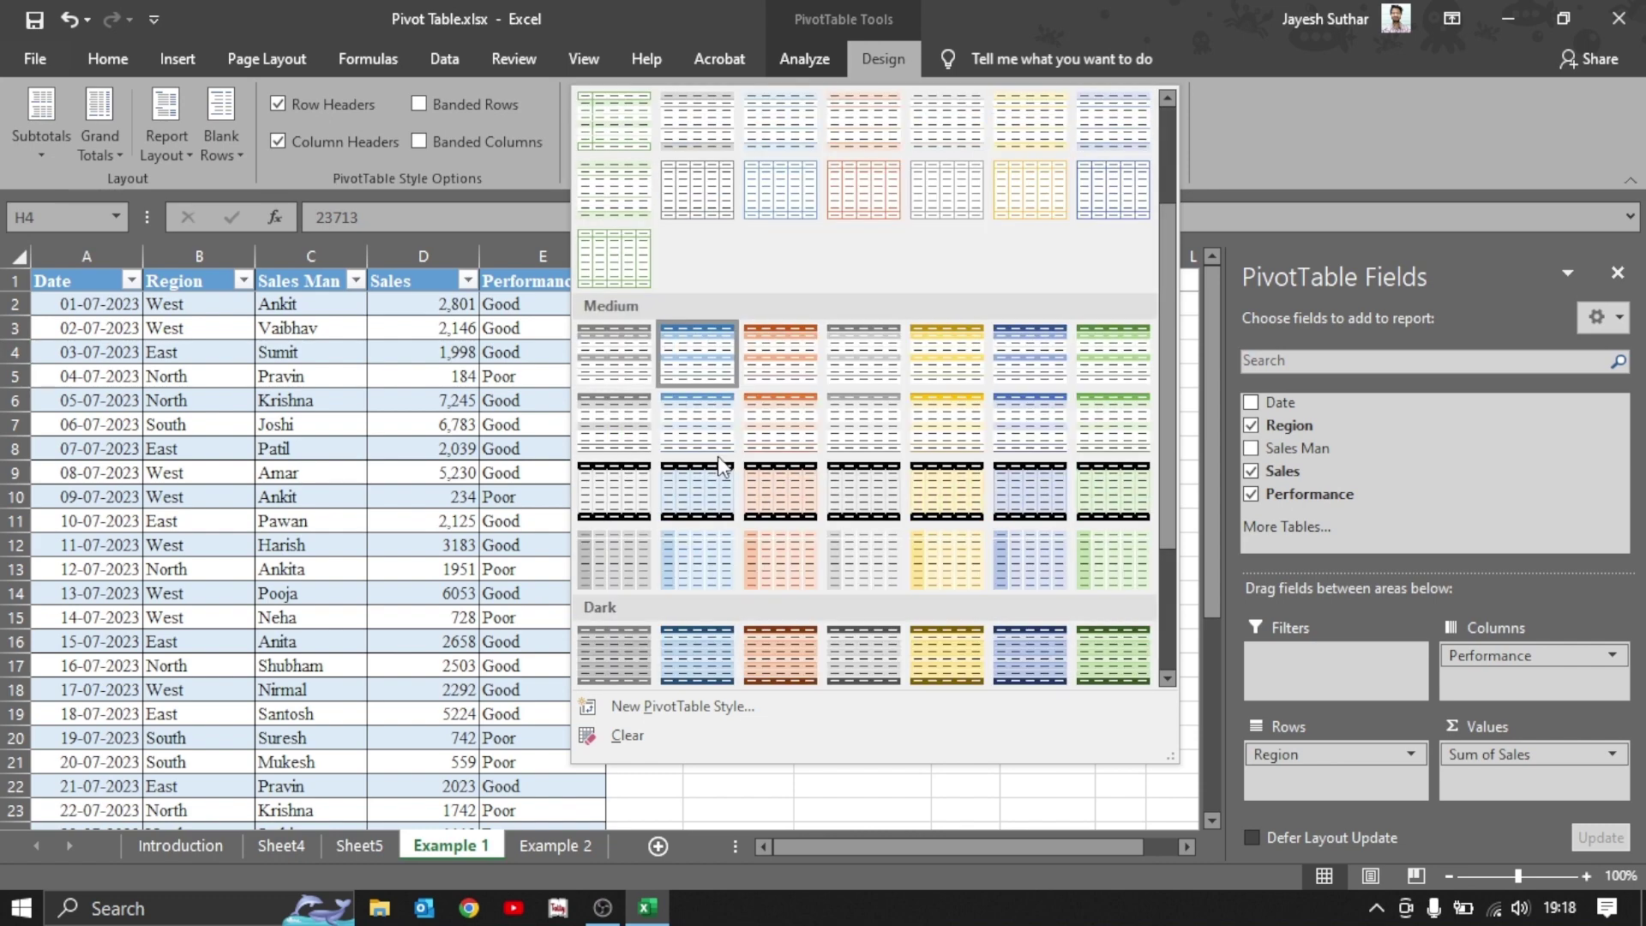
left_click(606, 487)
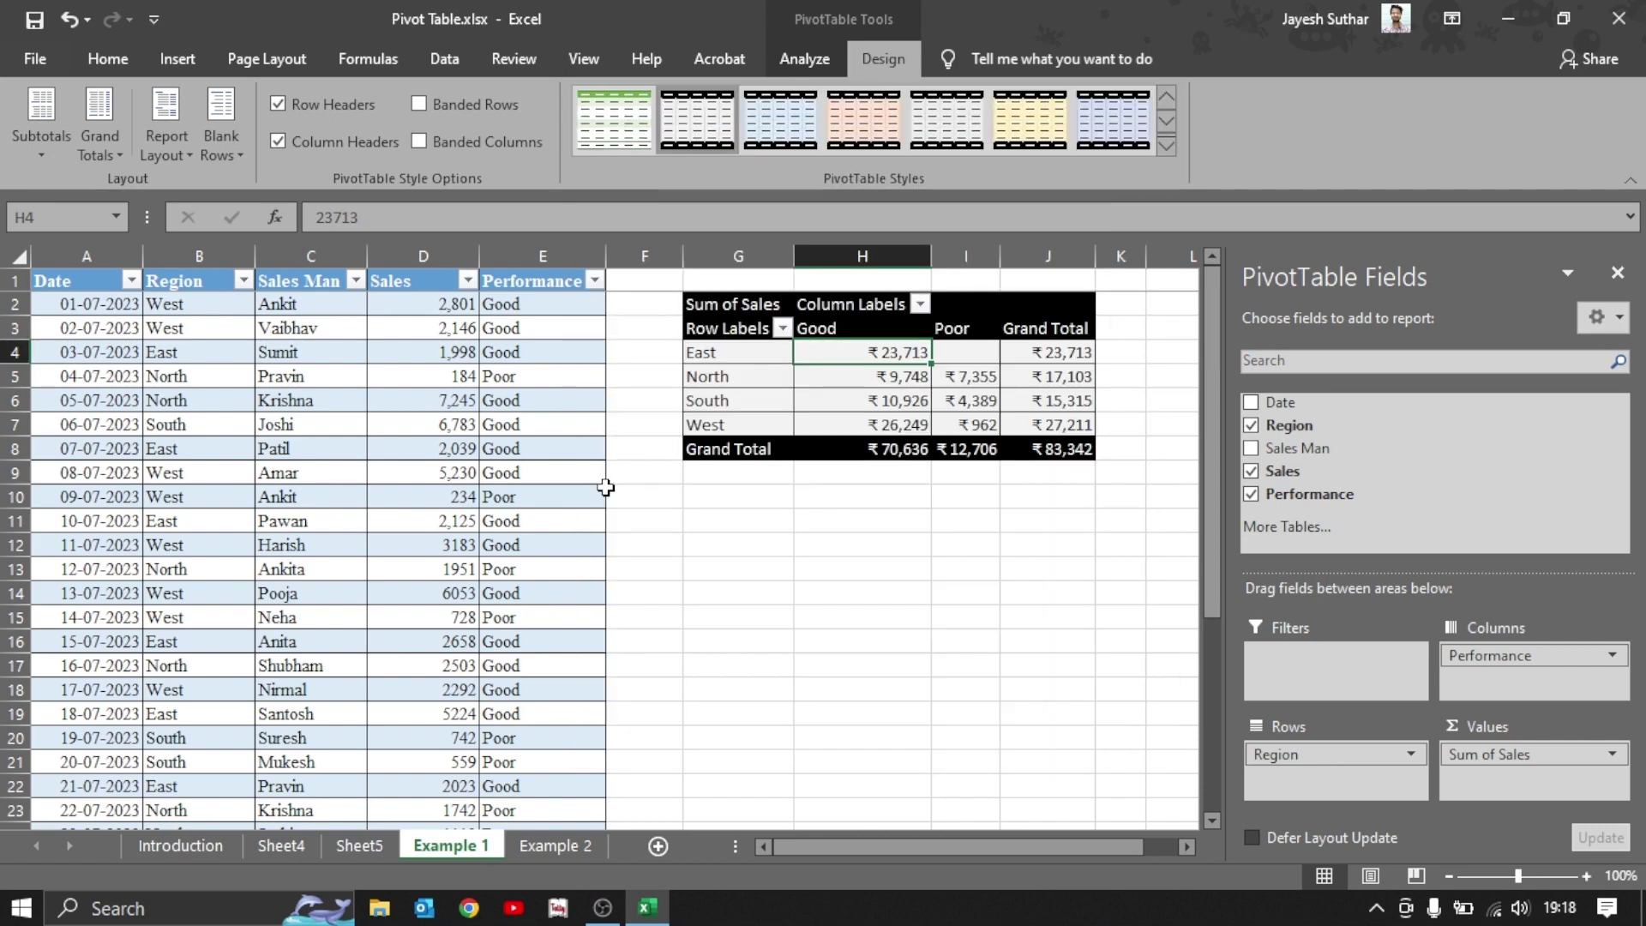
Restore the blue-header Medium style on the pivot table and replace it with the green-header Medium style.
left_click(1168, 147)
left_click(696, 514)
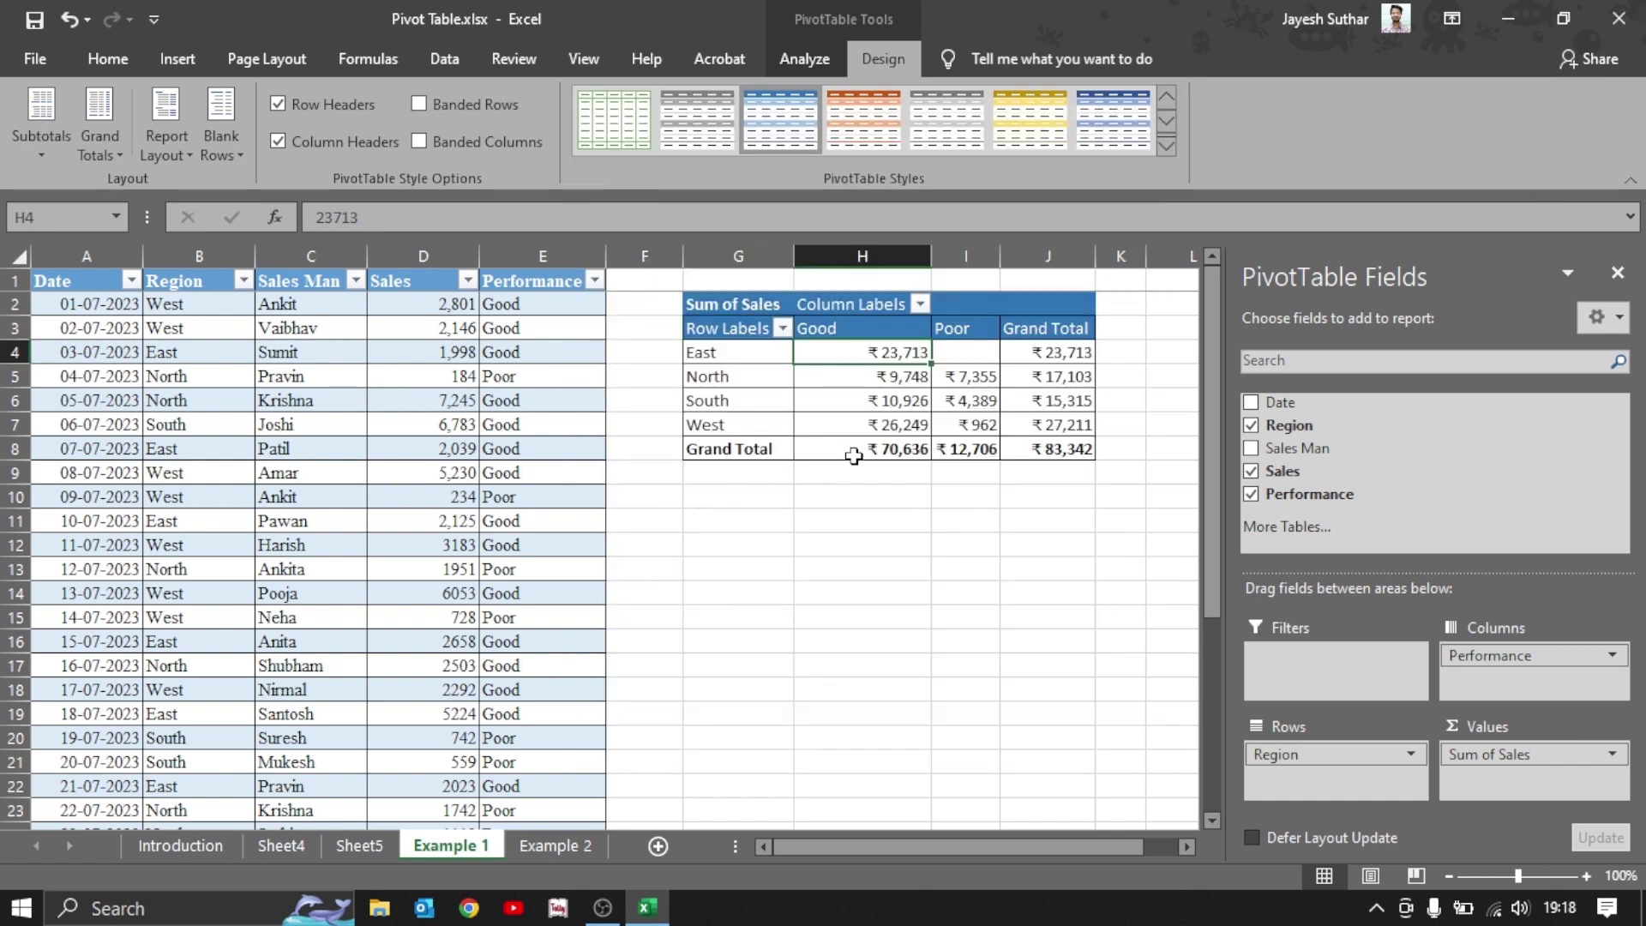
left_click(1168, 146)
left_click(654, 364)
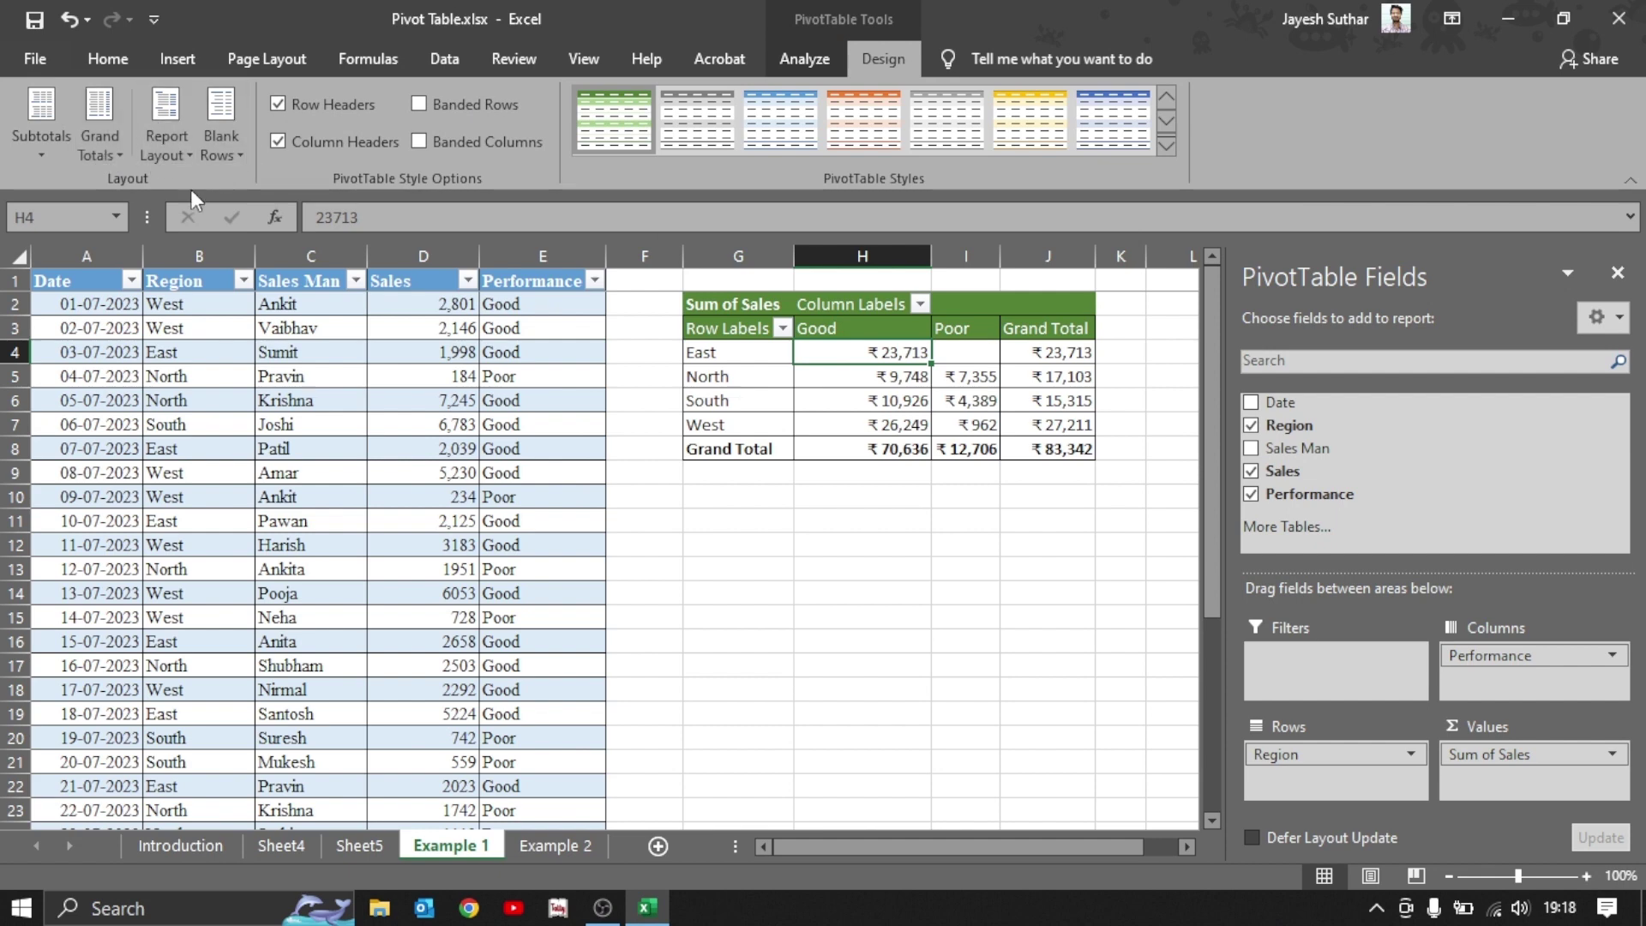
Set the pivot table's subtotals to Do Not Show Subtotals.
left_click(42, 142)
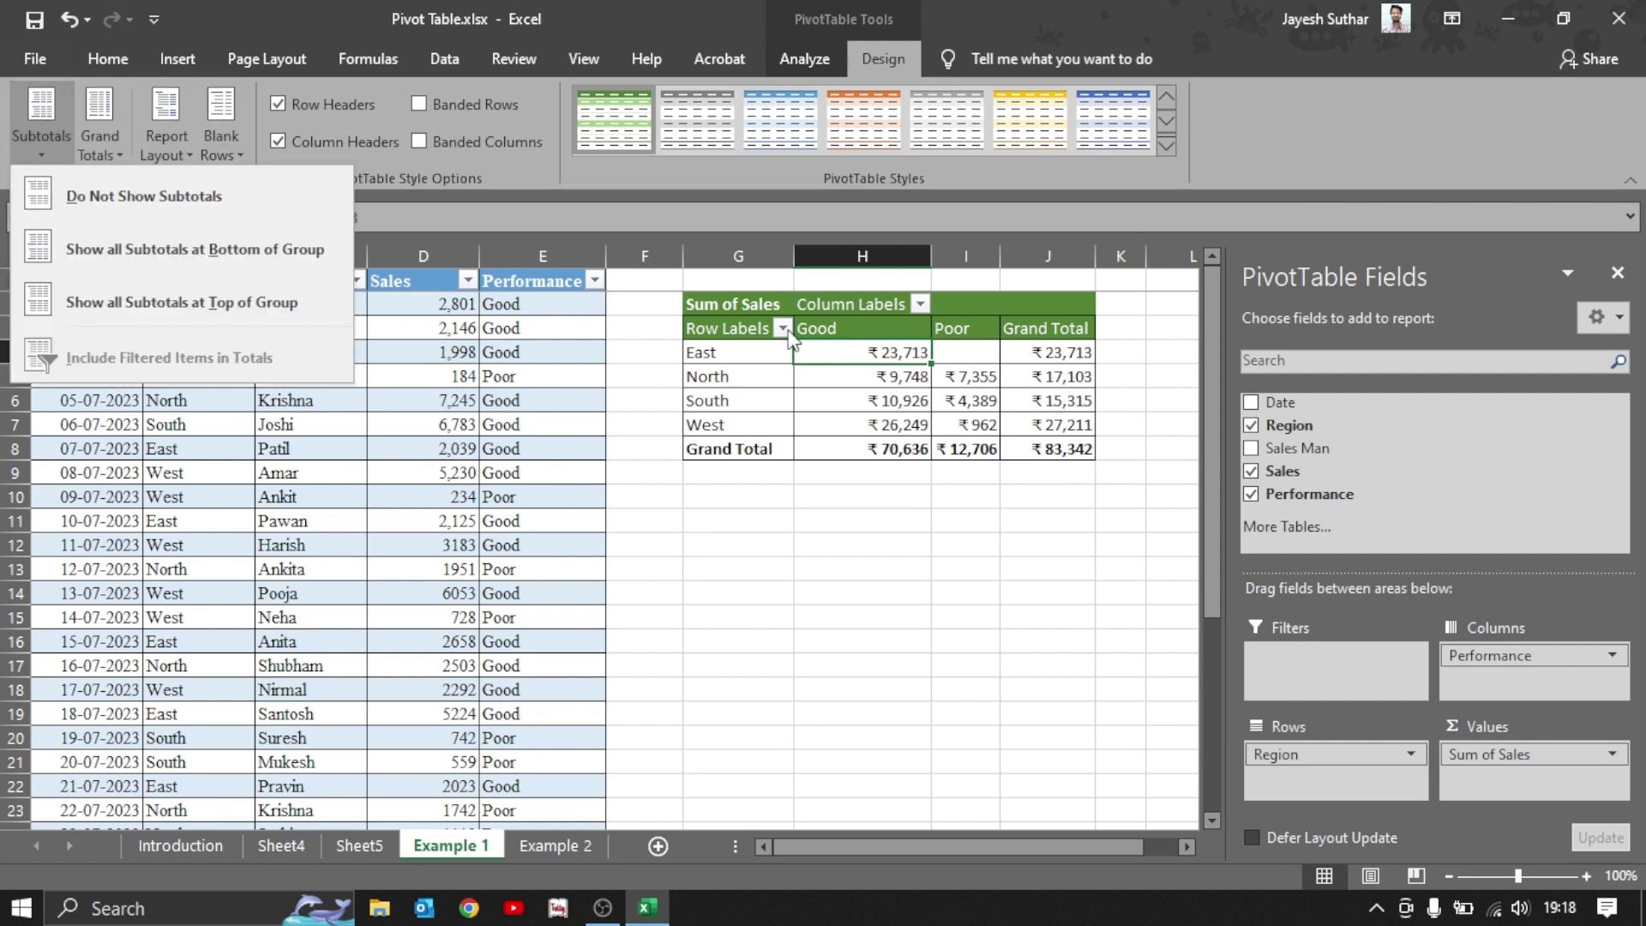
left_click(711, 453)
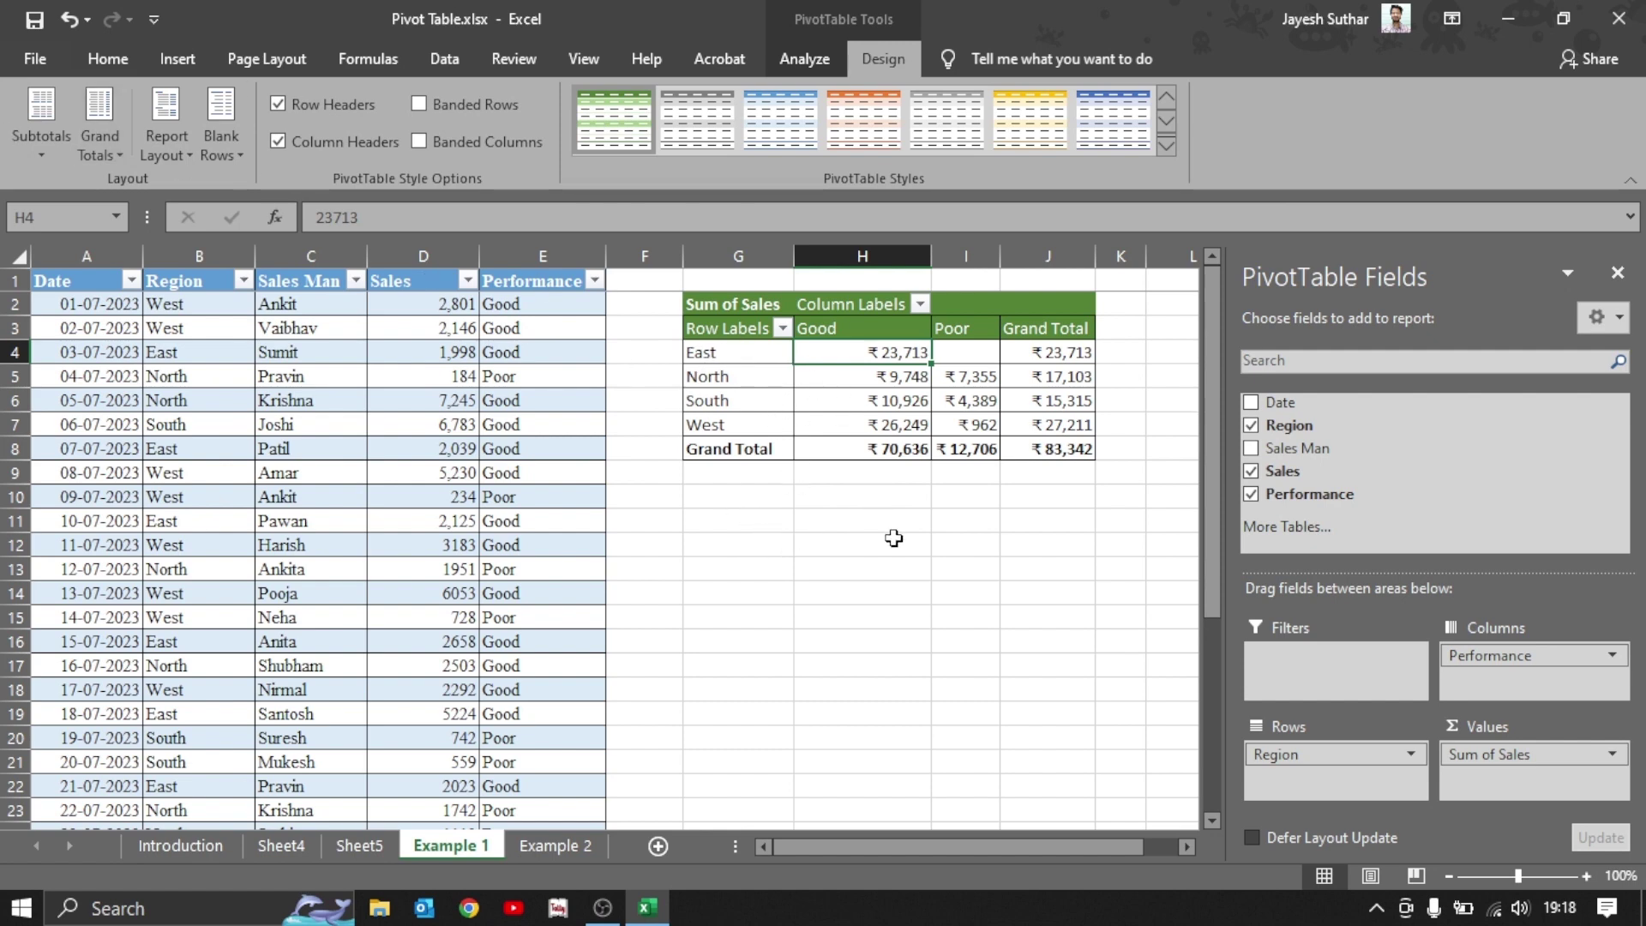
left_click(38, 130)
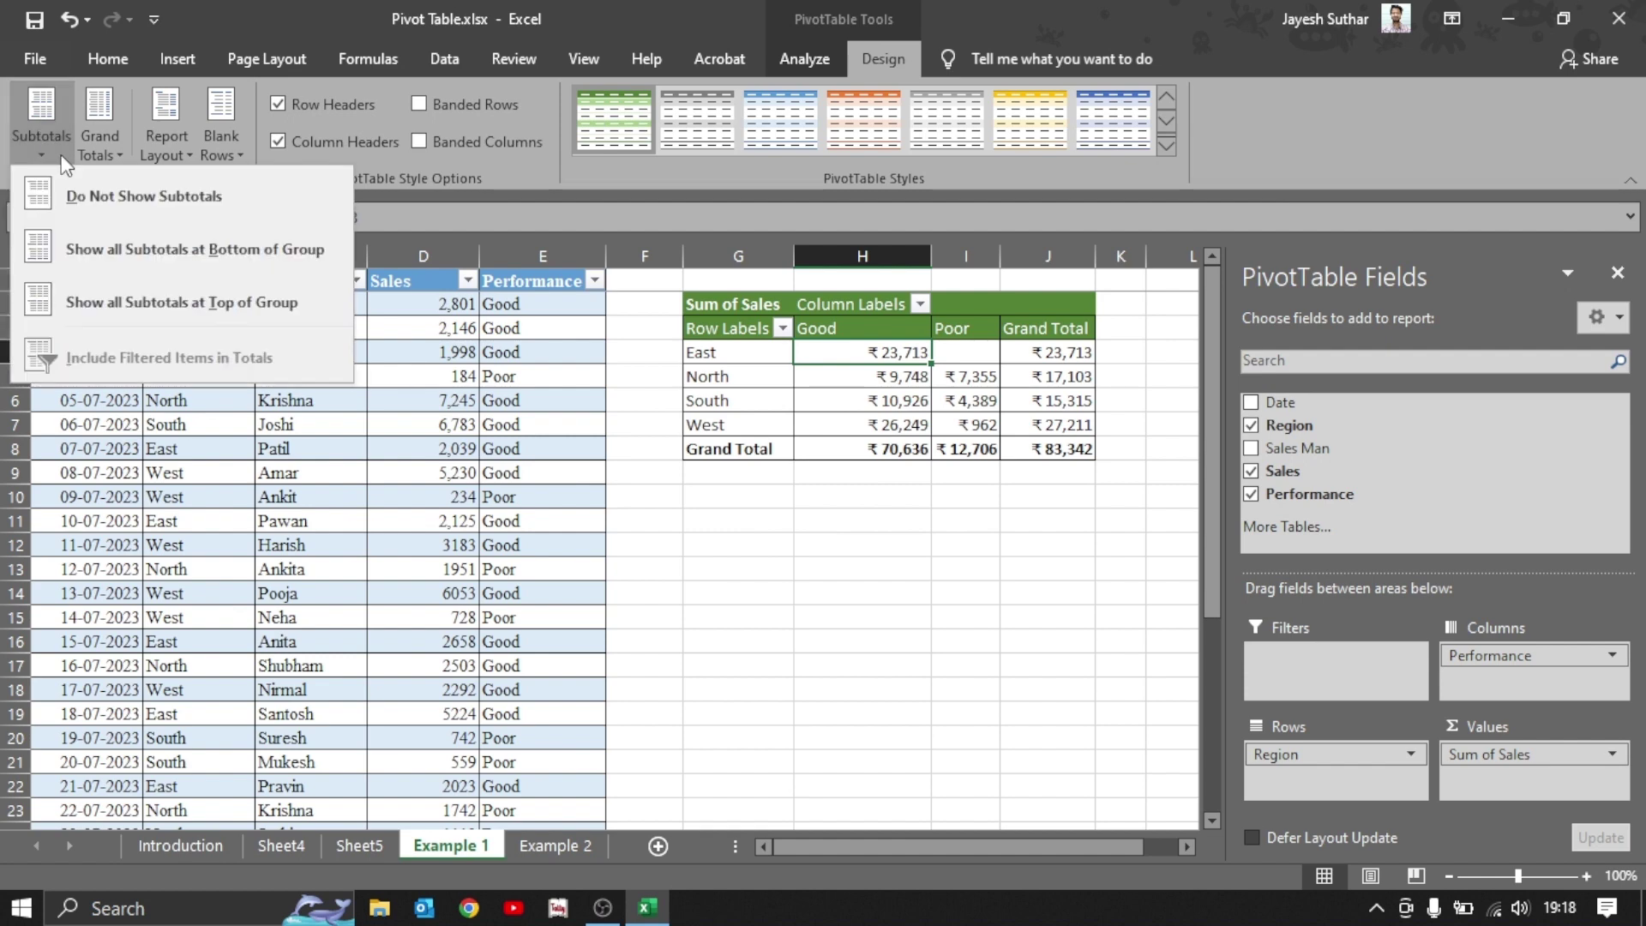
left_click(183, 199)
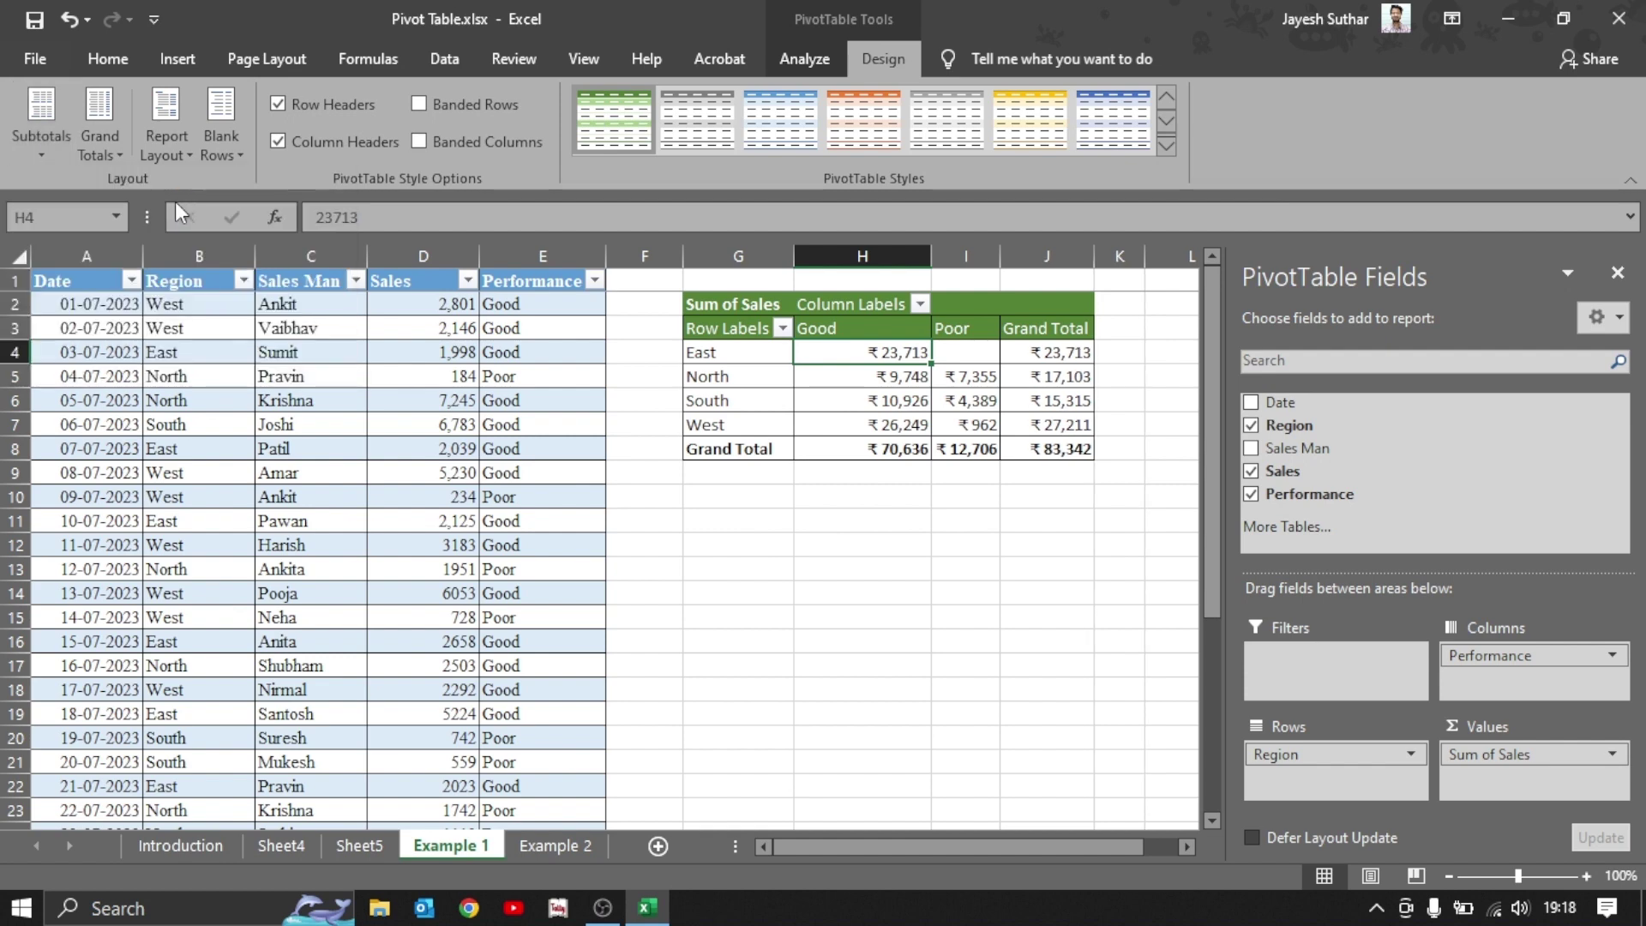
Set the pivot table's subtotals to show at the bottom of each group.
left_click(17, 109)
left_click(151, 245)
left_click(962, 474)
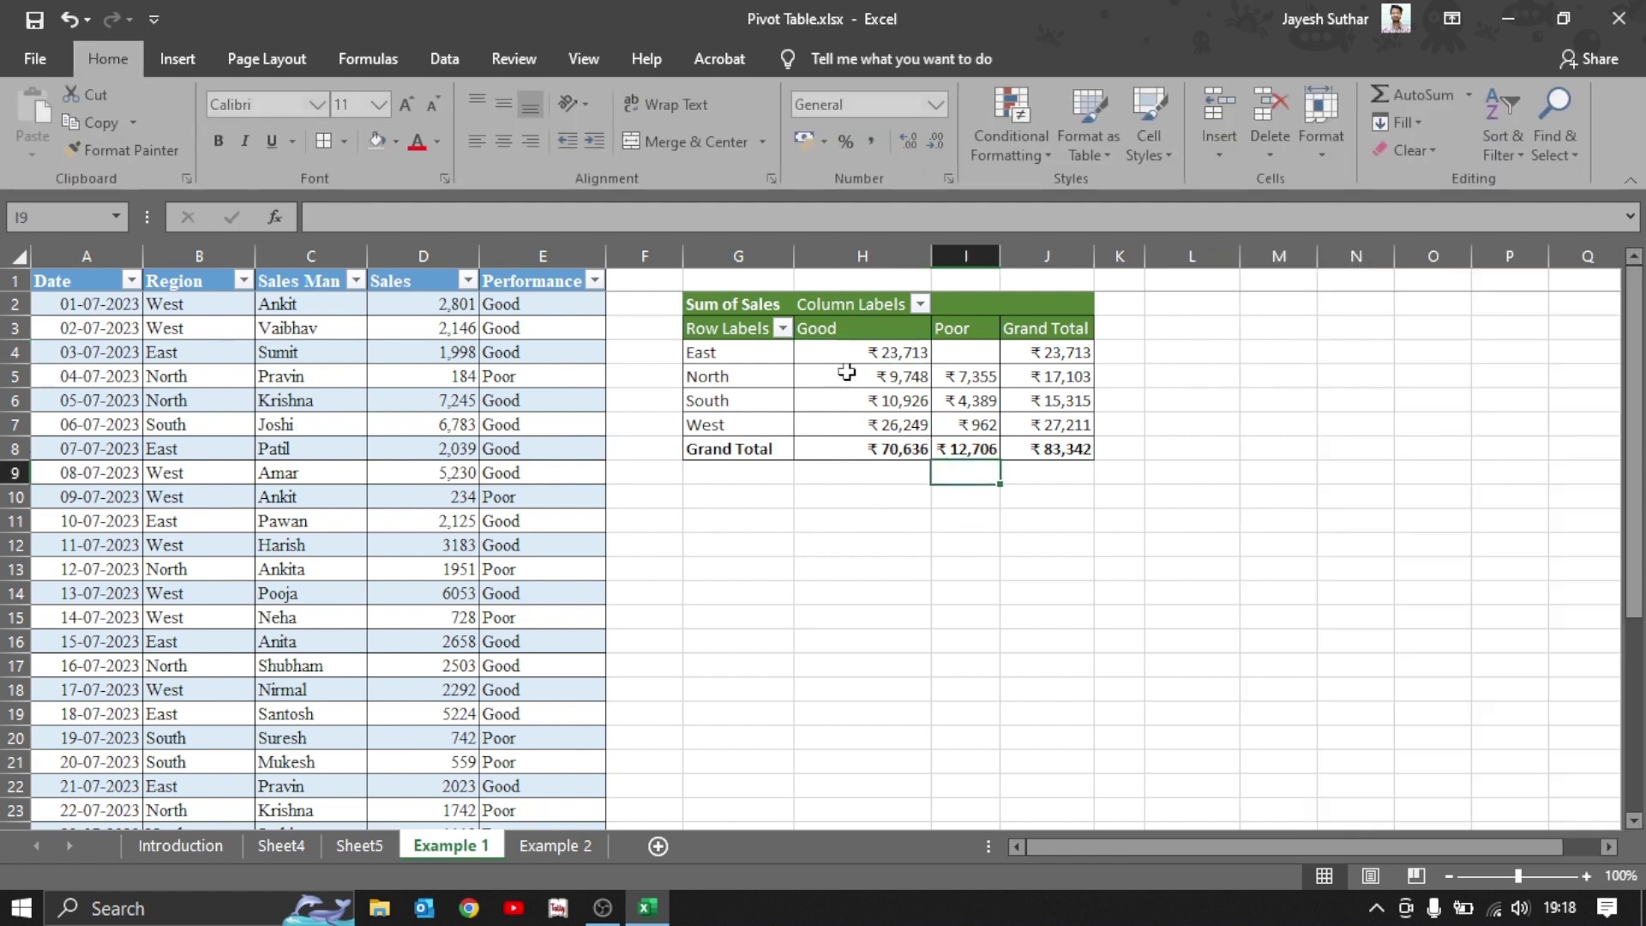
Turn the pivot table's grand totals off for rows and columns and check the emptied total column and row.
left_click(846, 371)
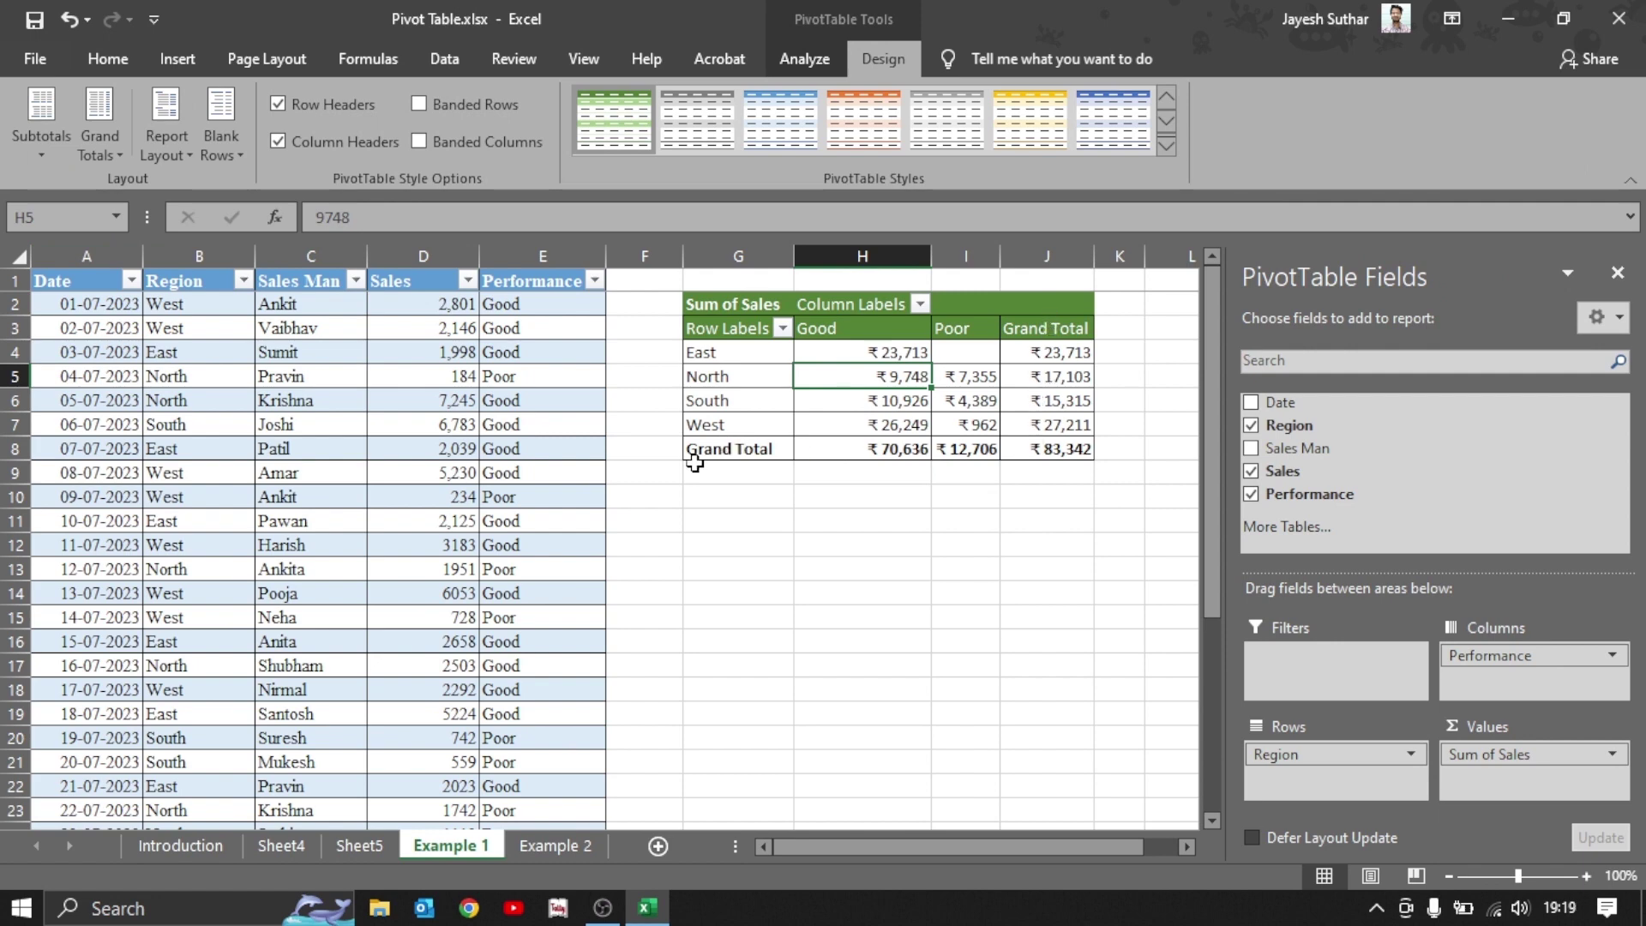
left_click(110, 142)
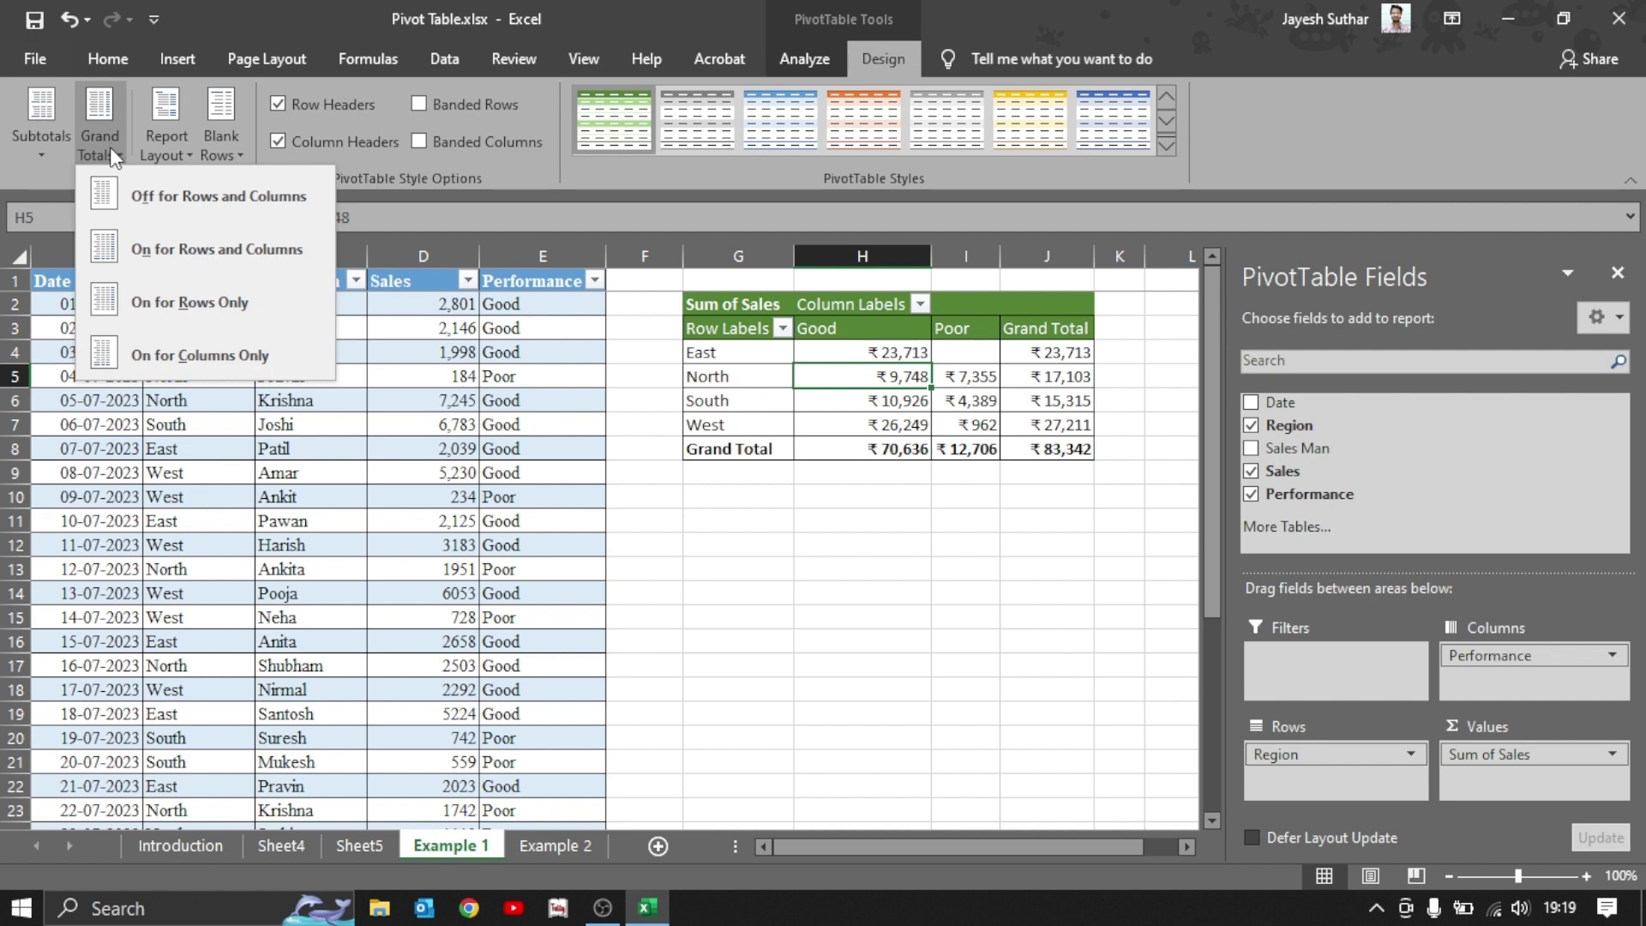
left_click(202, 194)
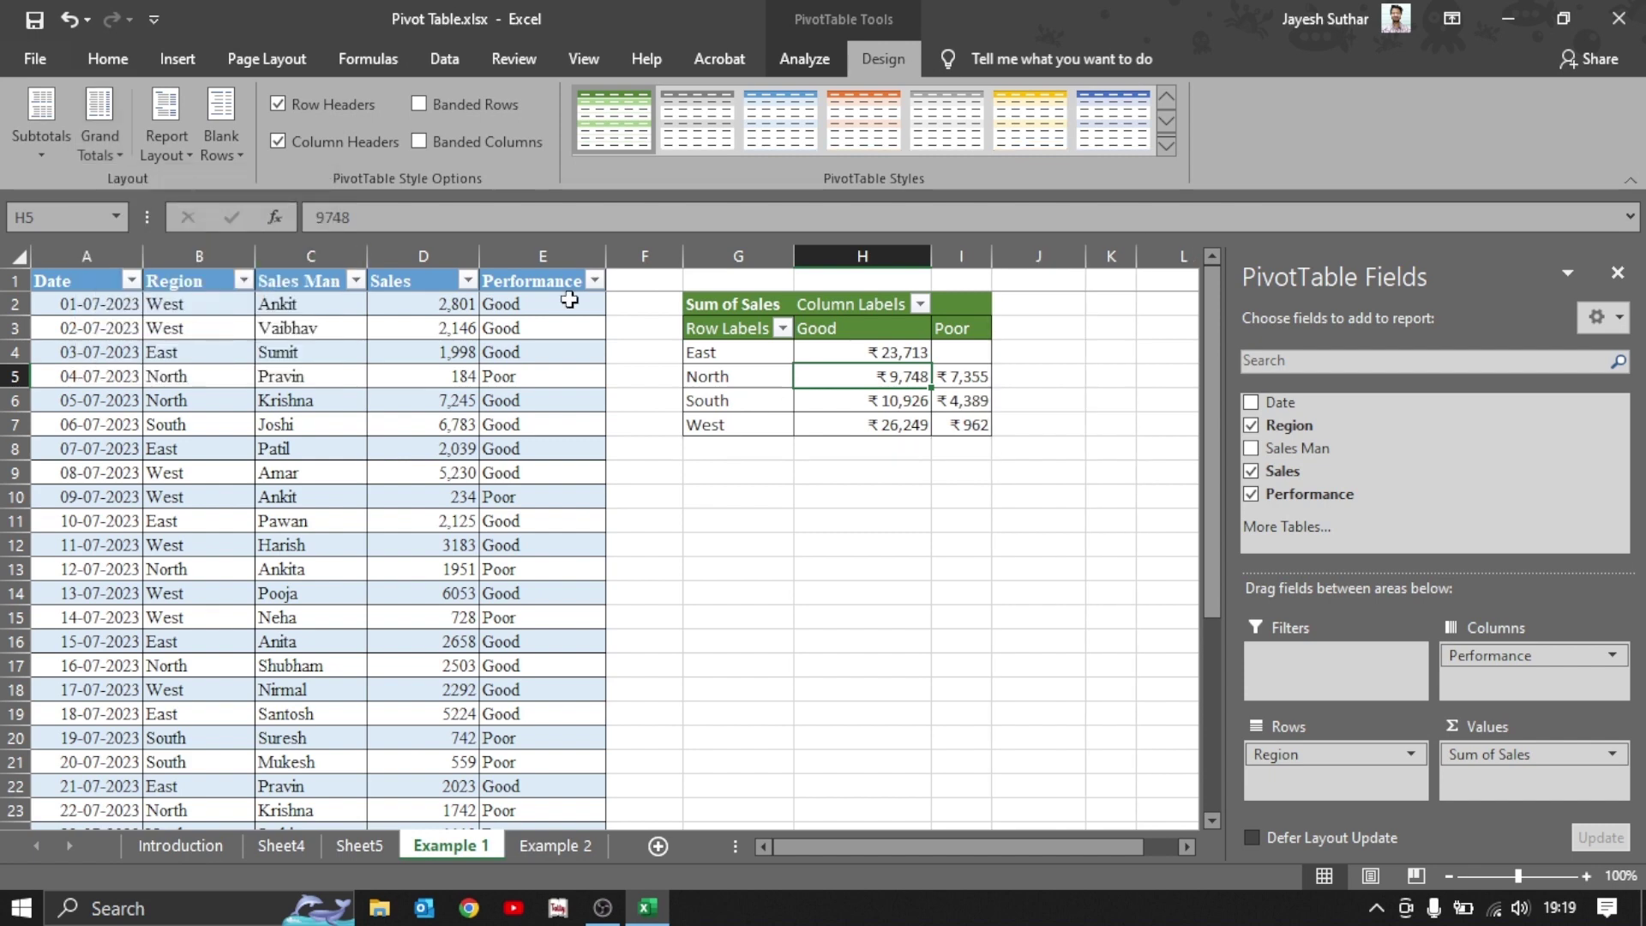
left_click_drag(1055, 316, 994, 444)
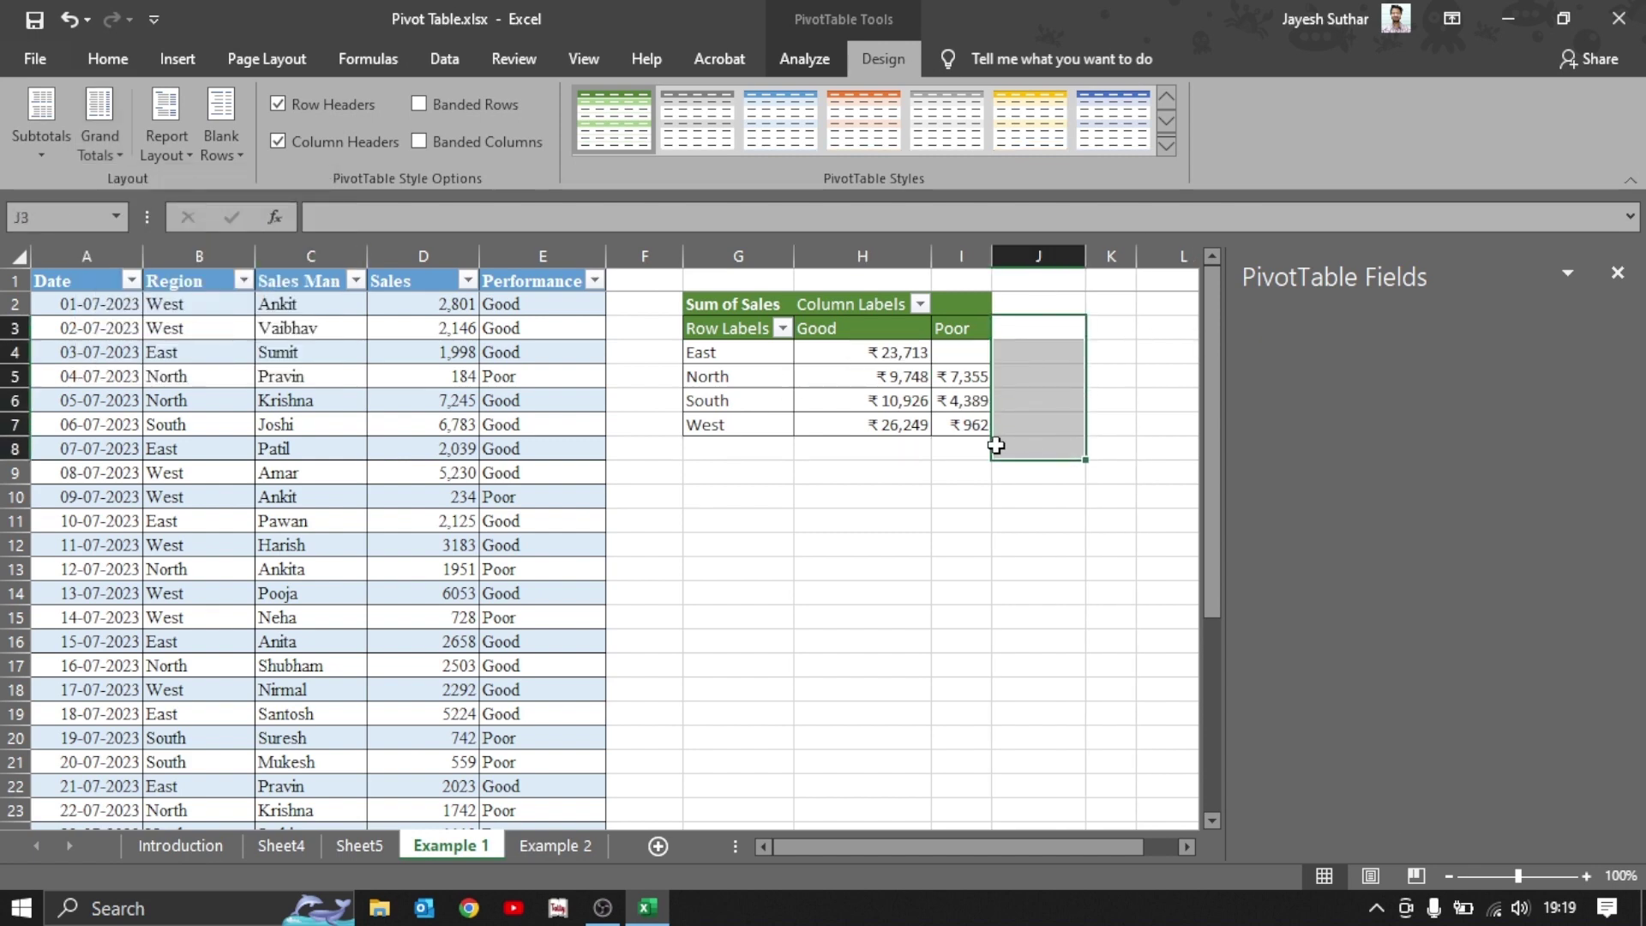
left_click_drag(742, 454, 954, 454)
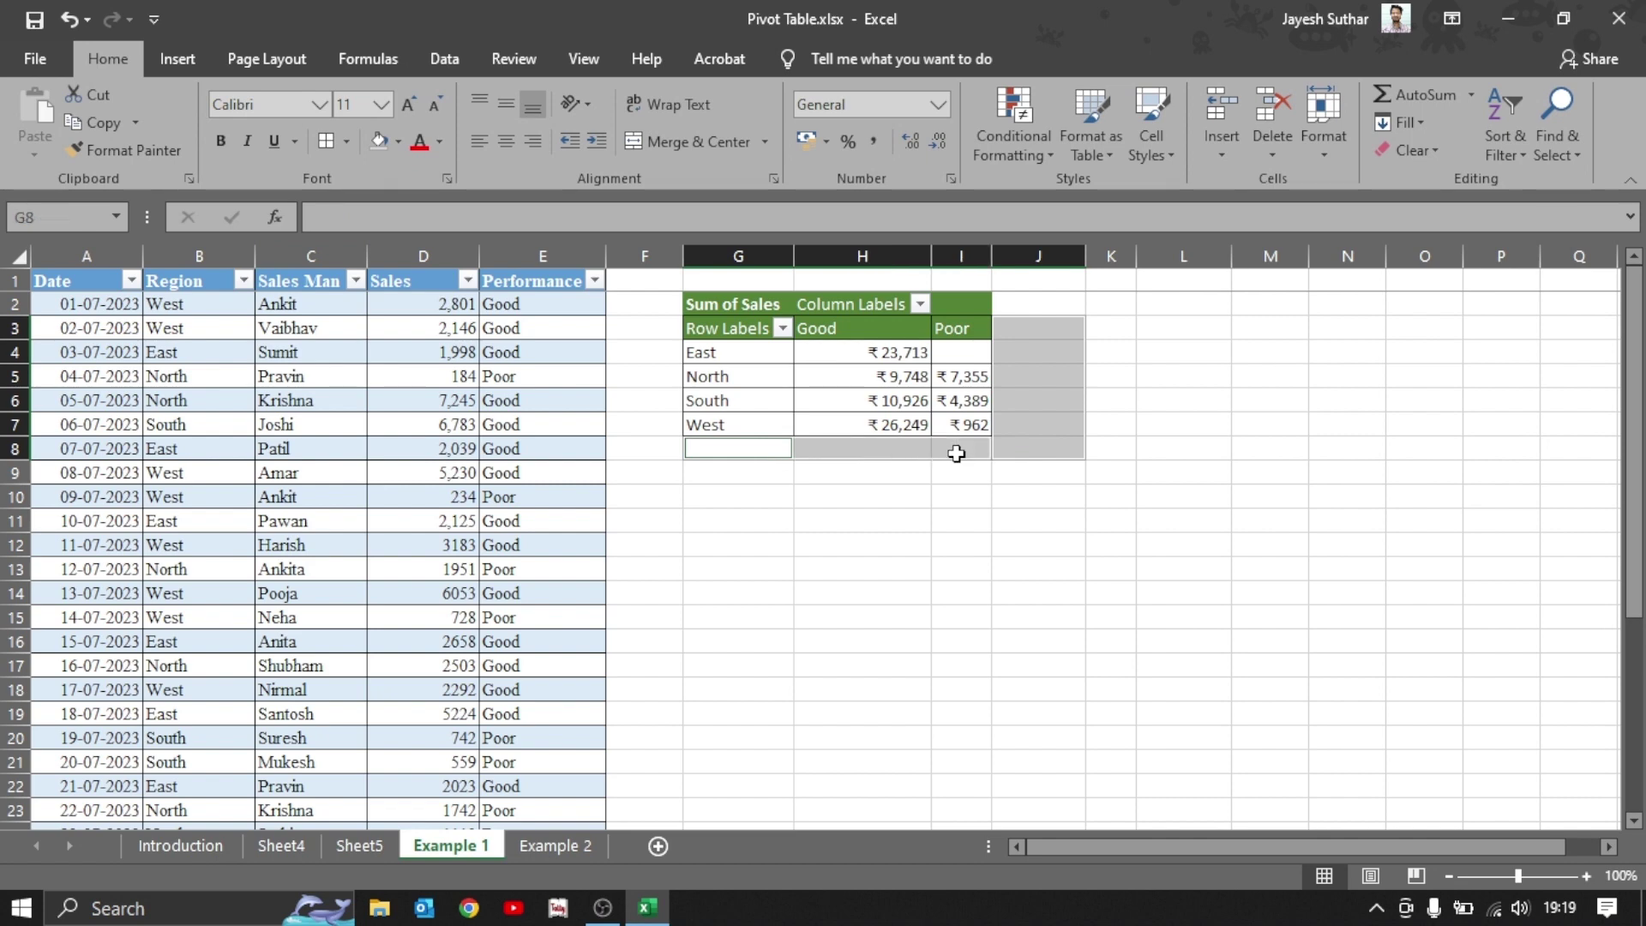
Turn the pivot table's grand totals on for both rows and columns.
left_click(962, 377)
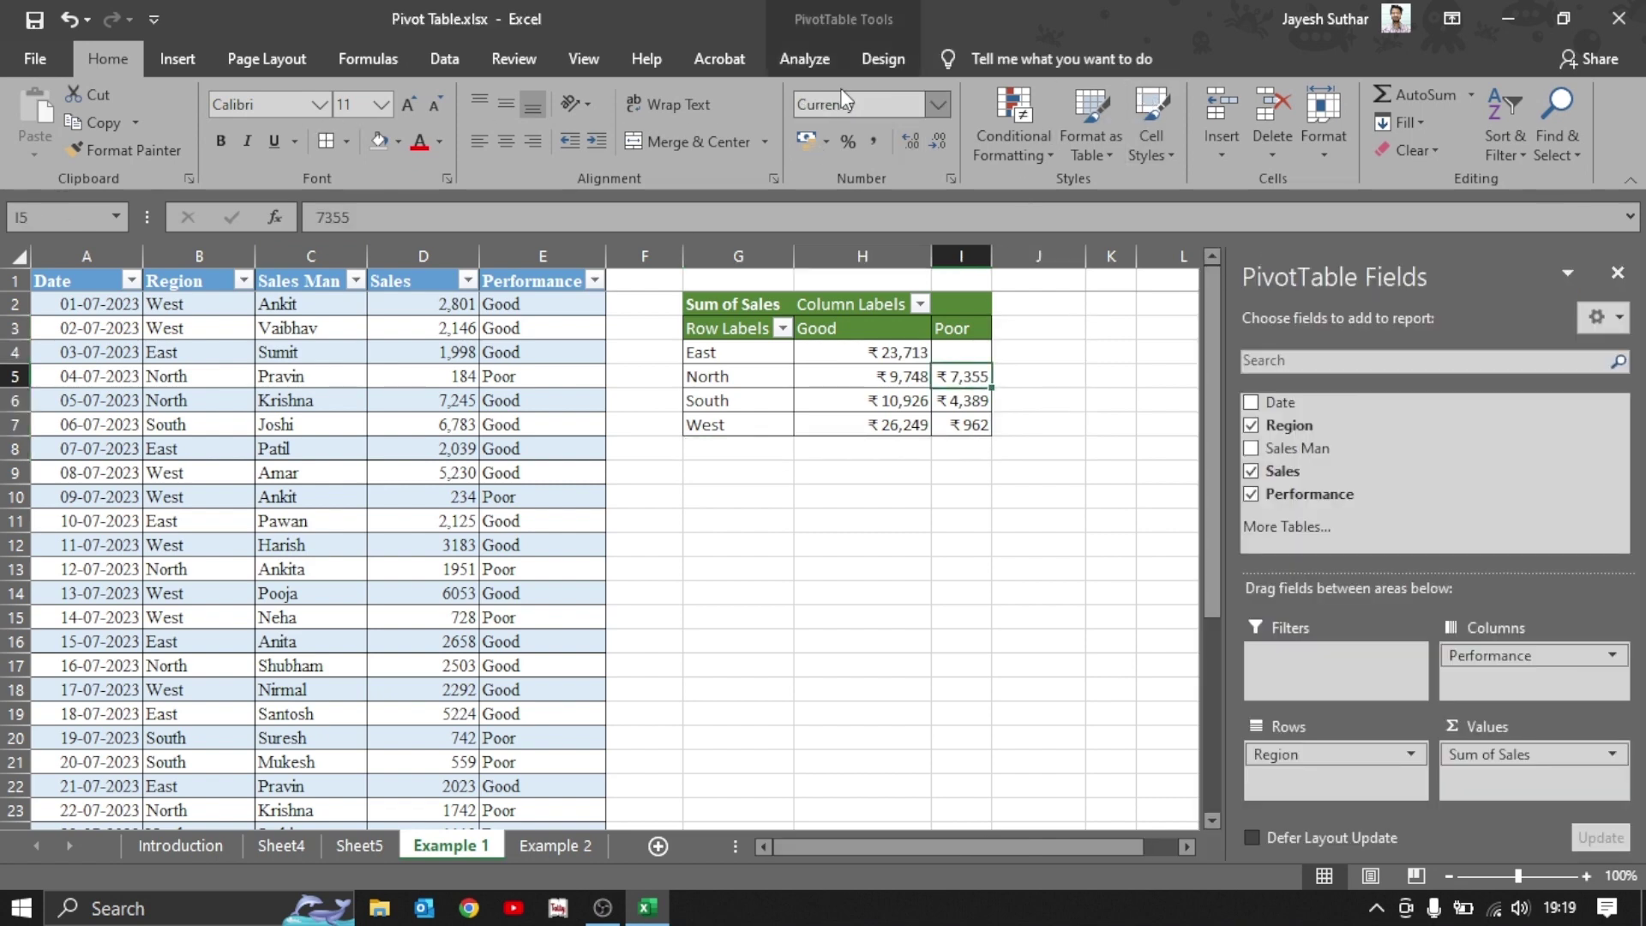
left_click(886, 56)
left_click(93, 135)
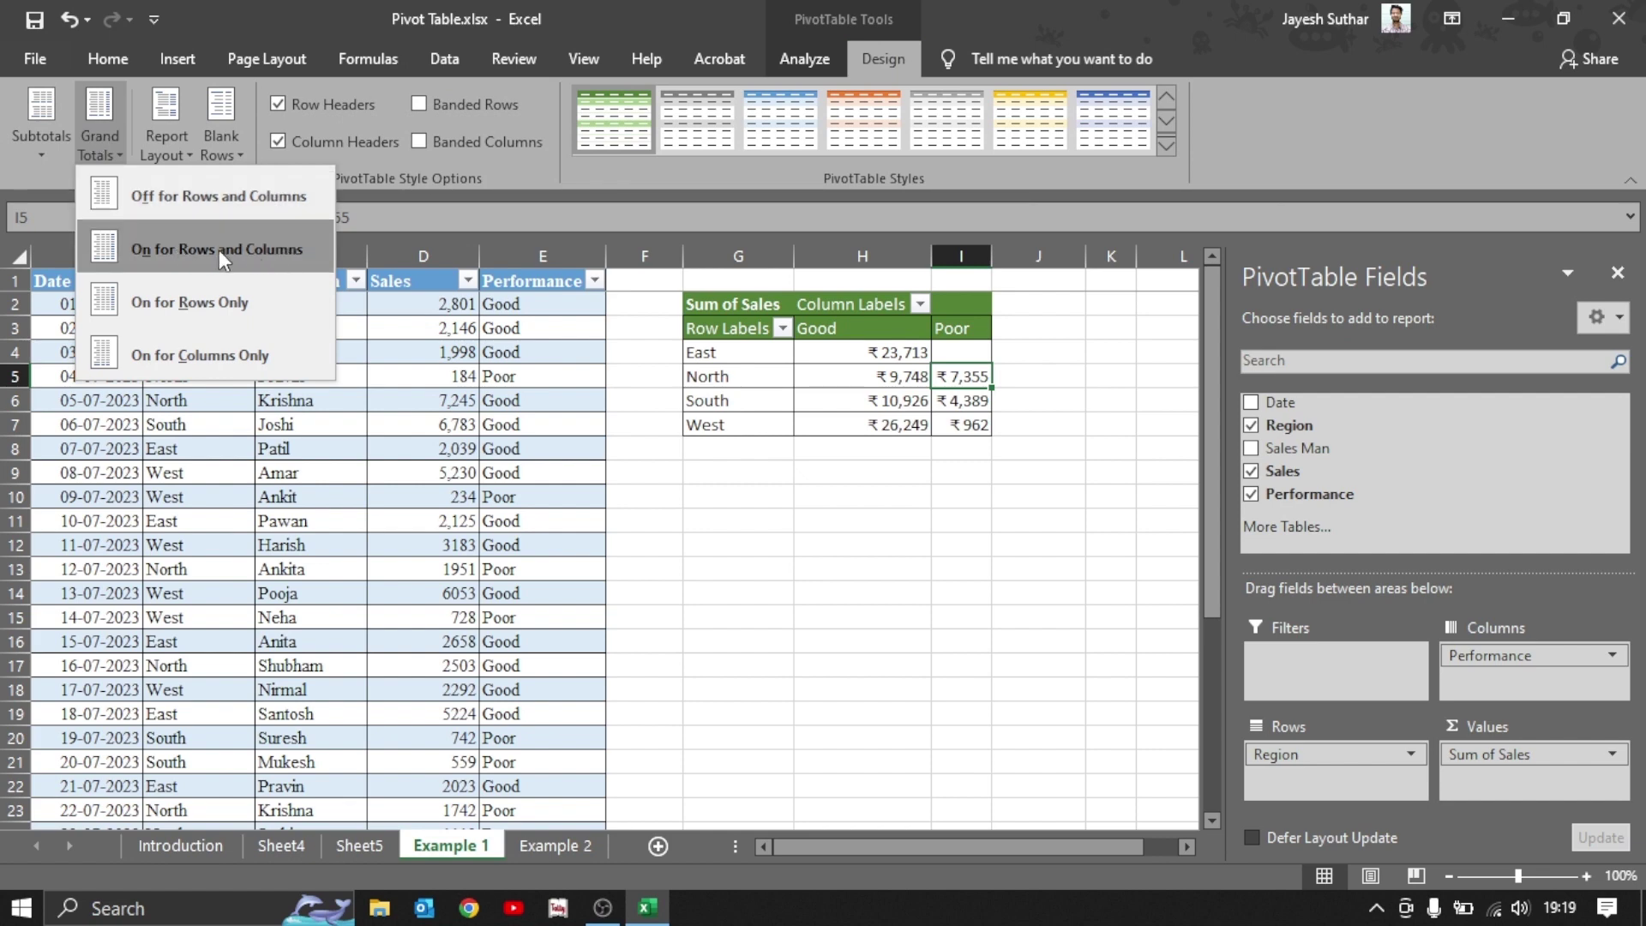
left_click(240, 248)
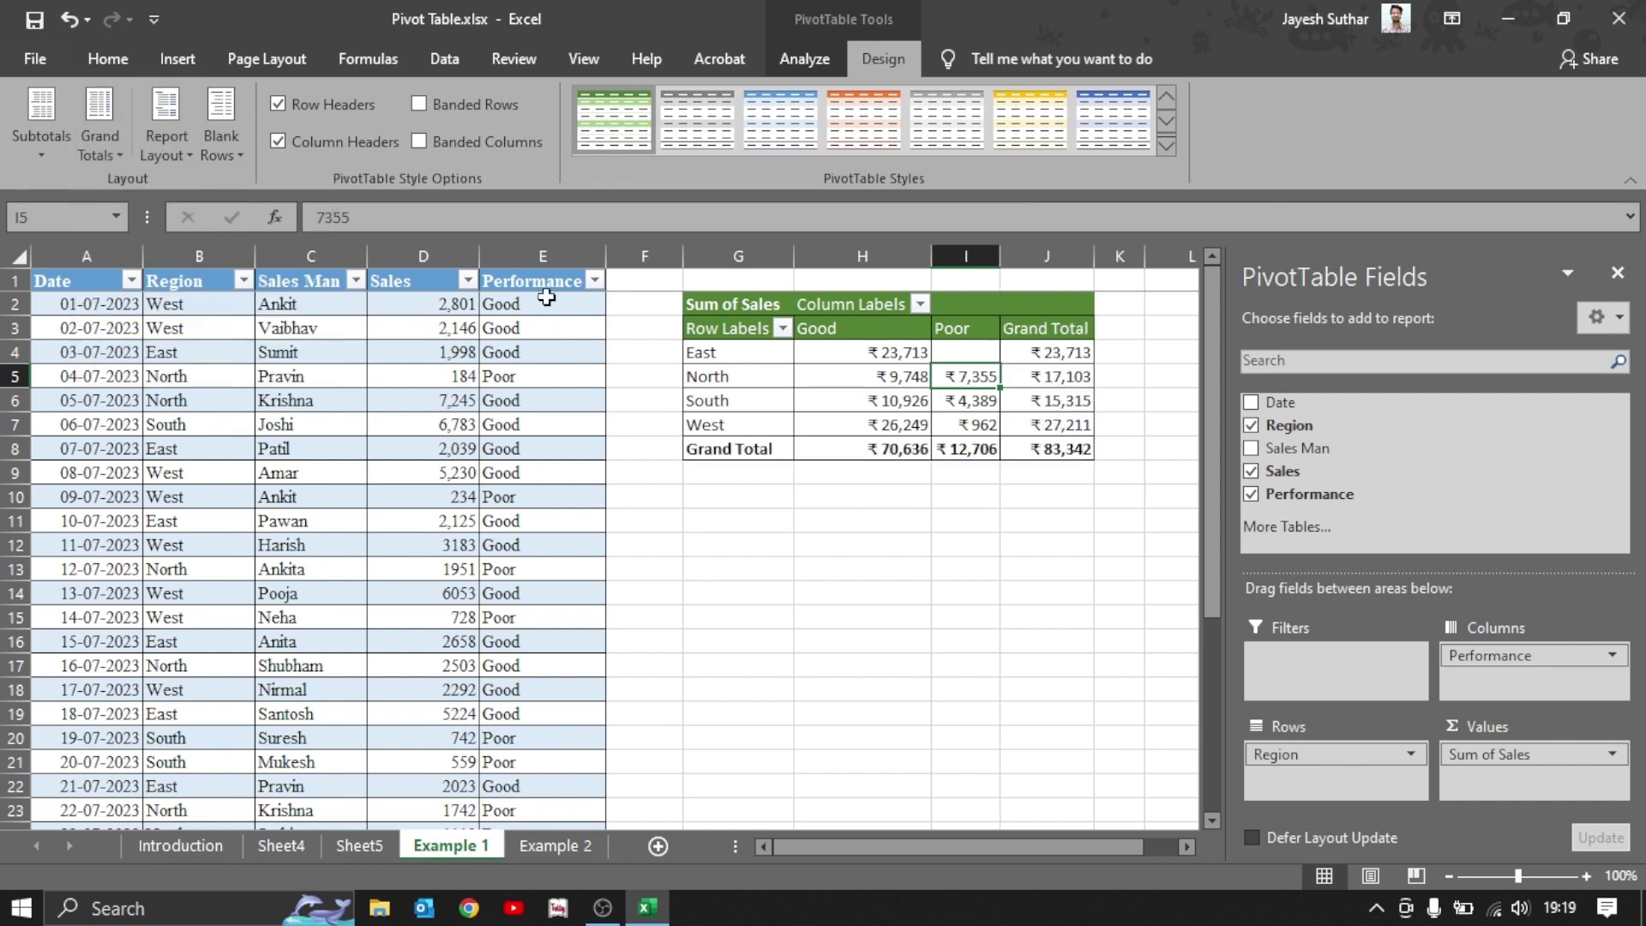
Show the pivot table's grand totals for rows only and check the East row.
left_click(103, 141)
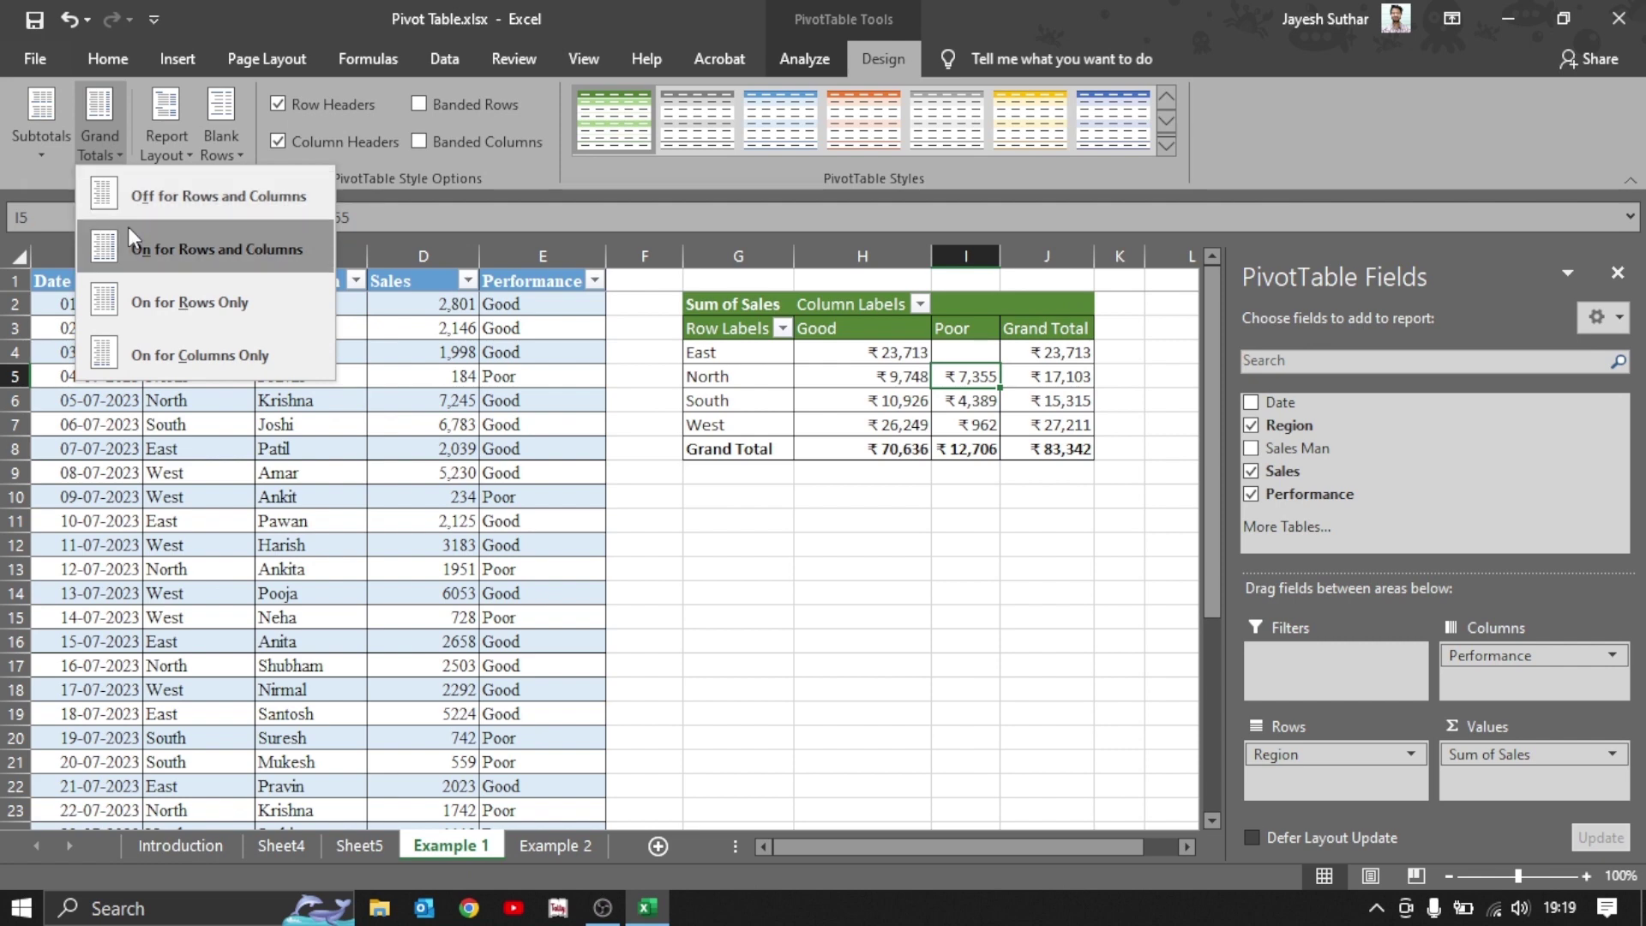
left_click(228, 300)
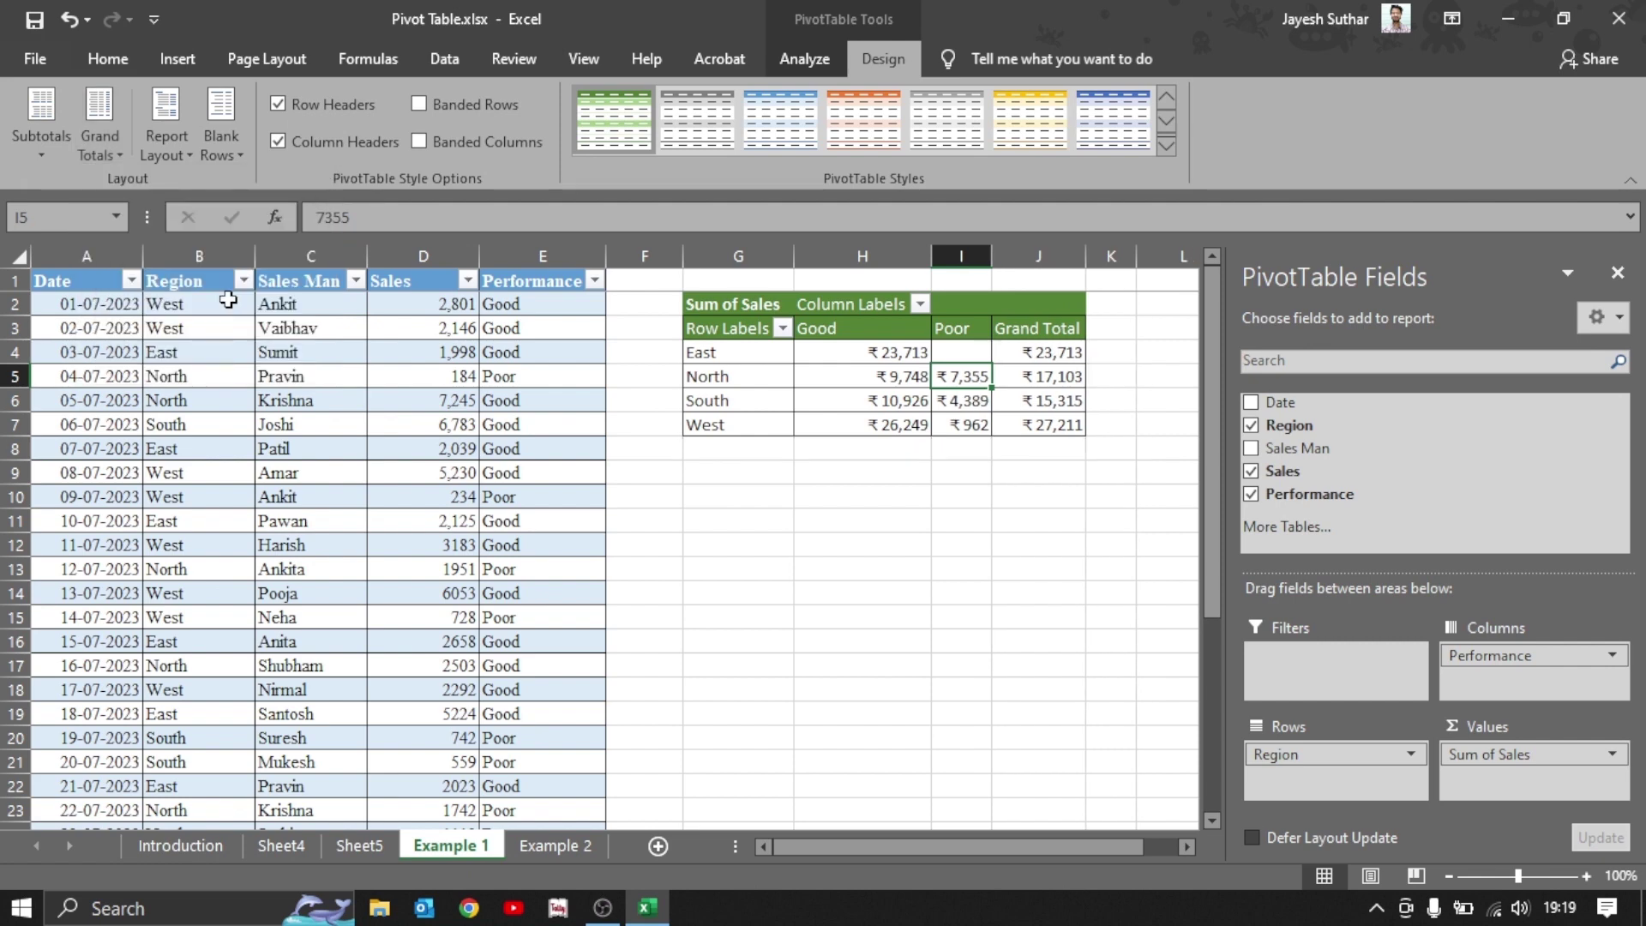
left_click_drag(728, 353, 1065, 358)
left_click(1057, 377)
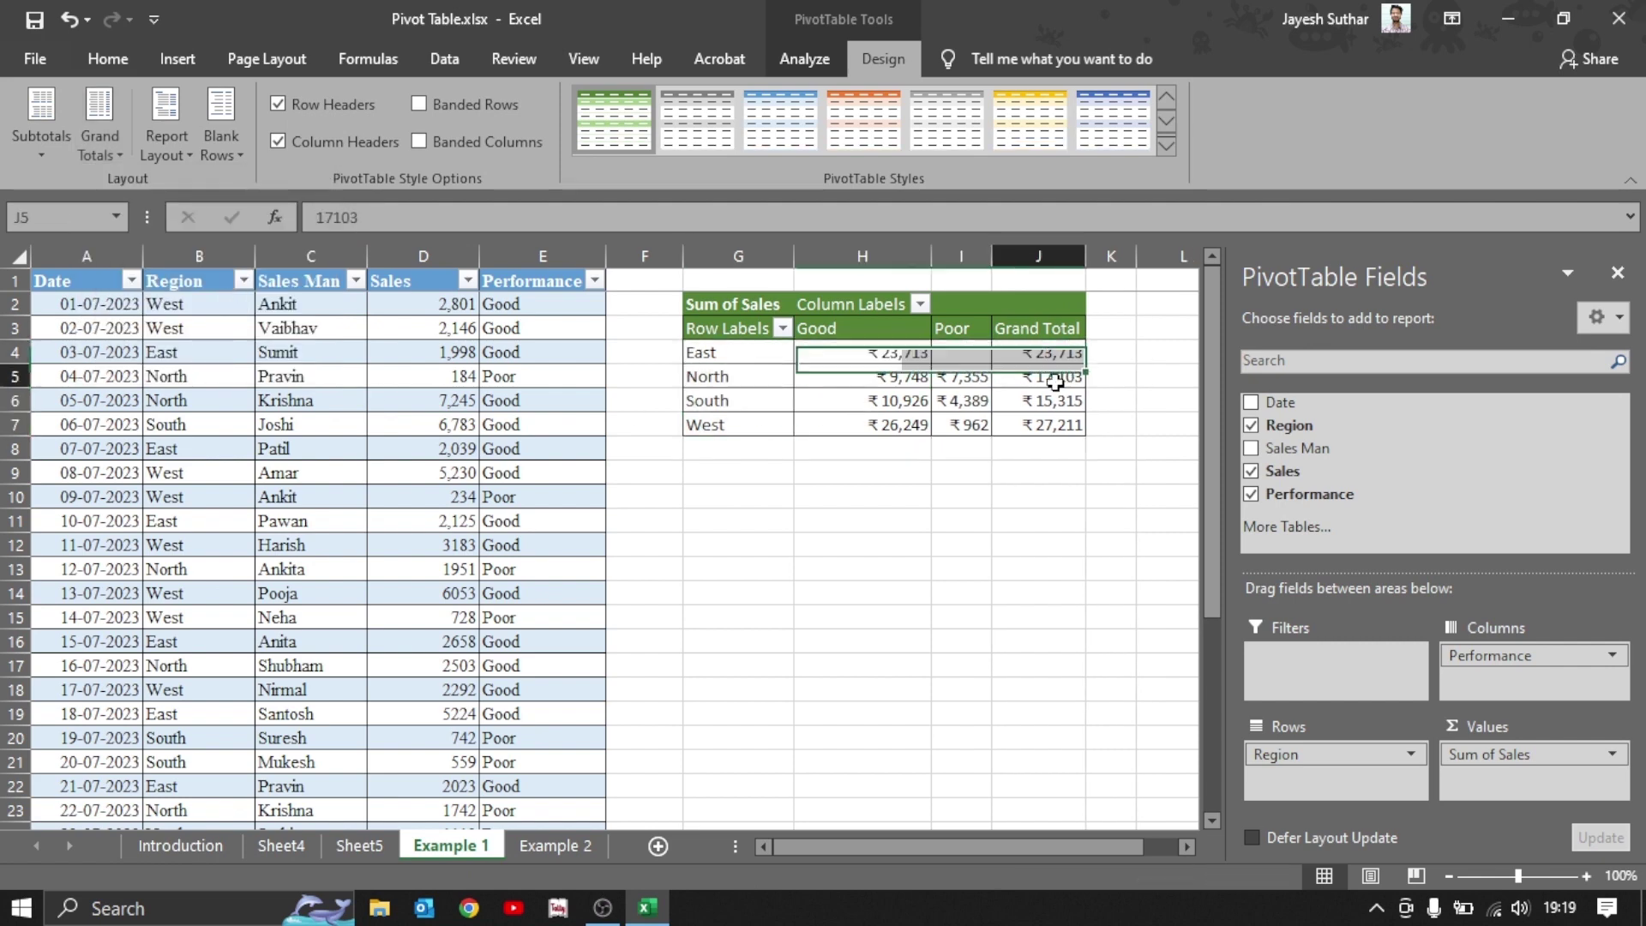
Show the pivot table's grand totals for columns only.
left_click(95, 141)
left_click(225, 347)
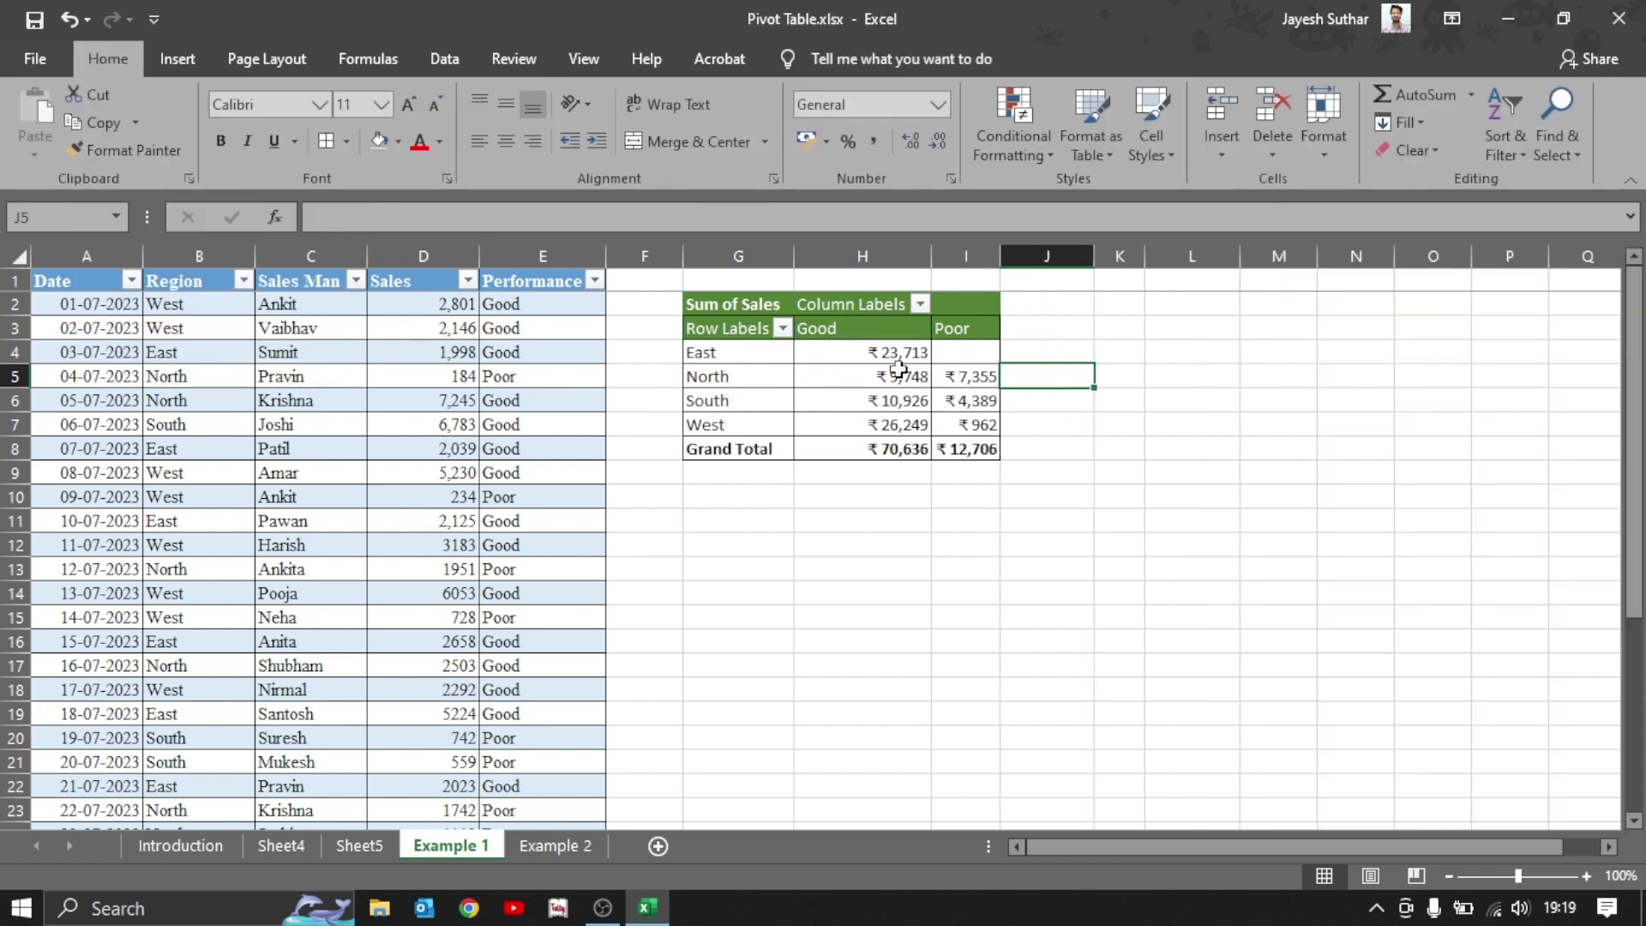
left_click(851, 444)
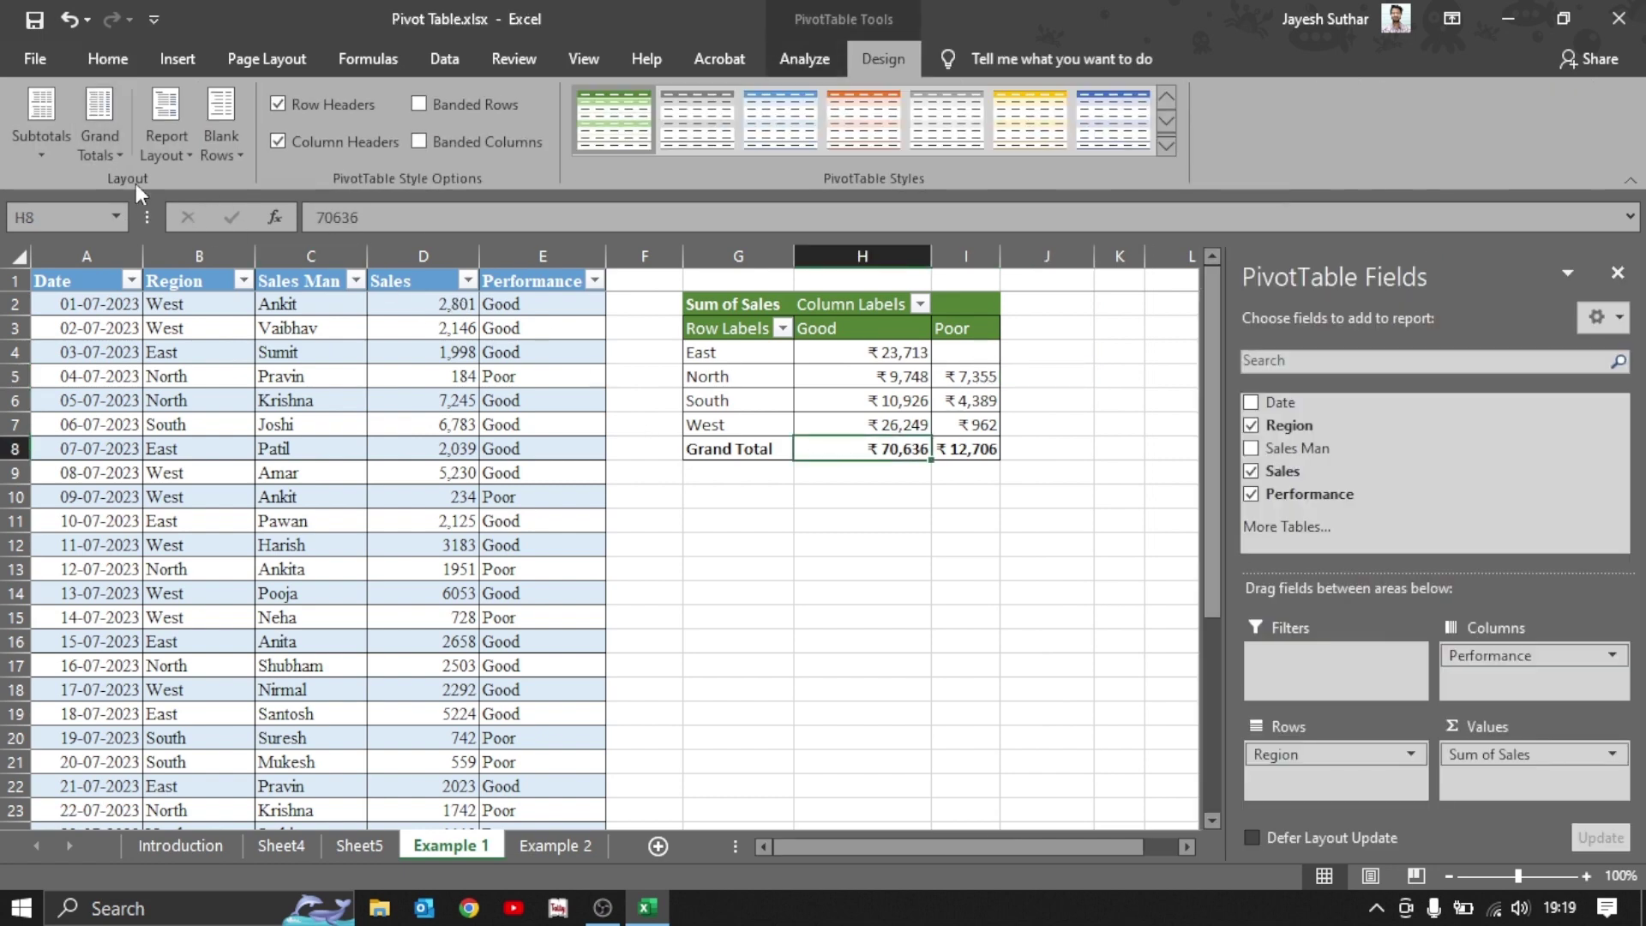
Apply the compact form report layout to the pivot table and replace it with the outline form.
left_click(172, 144)
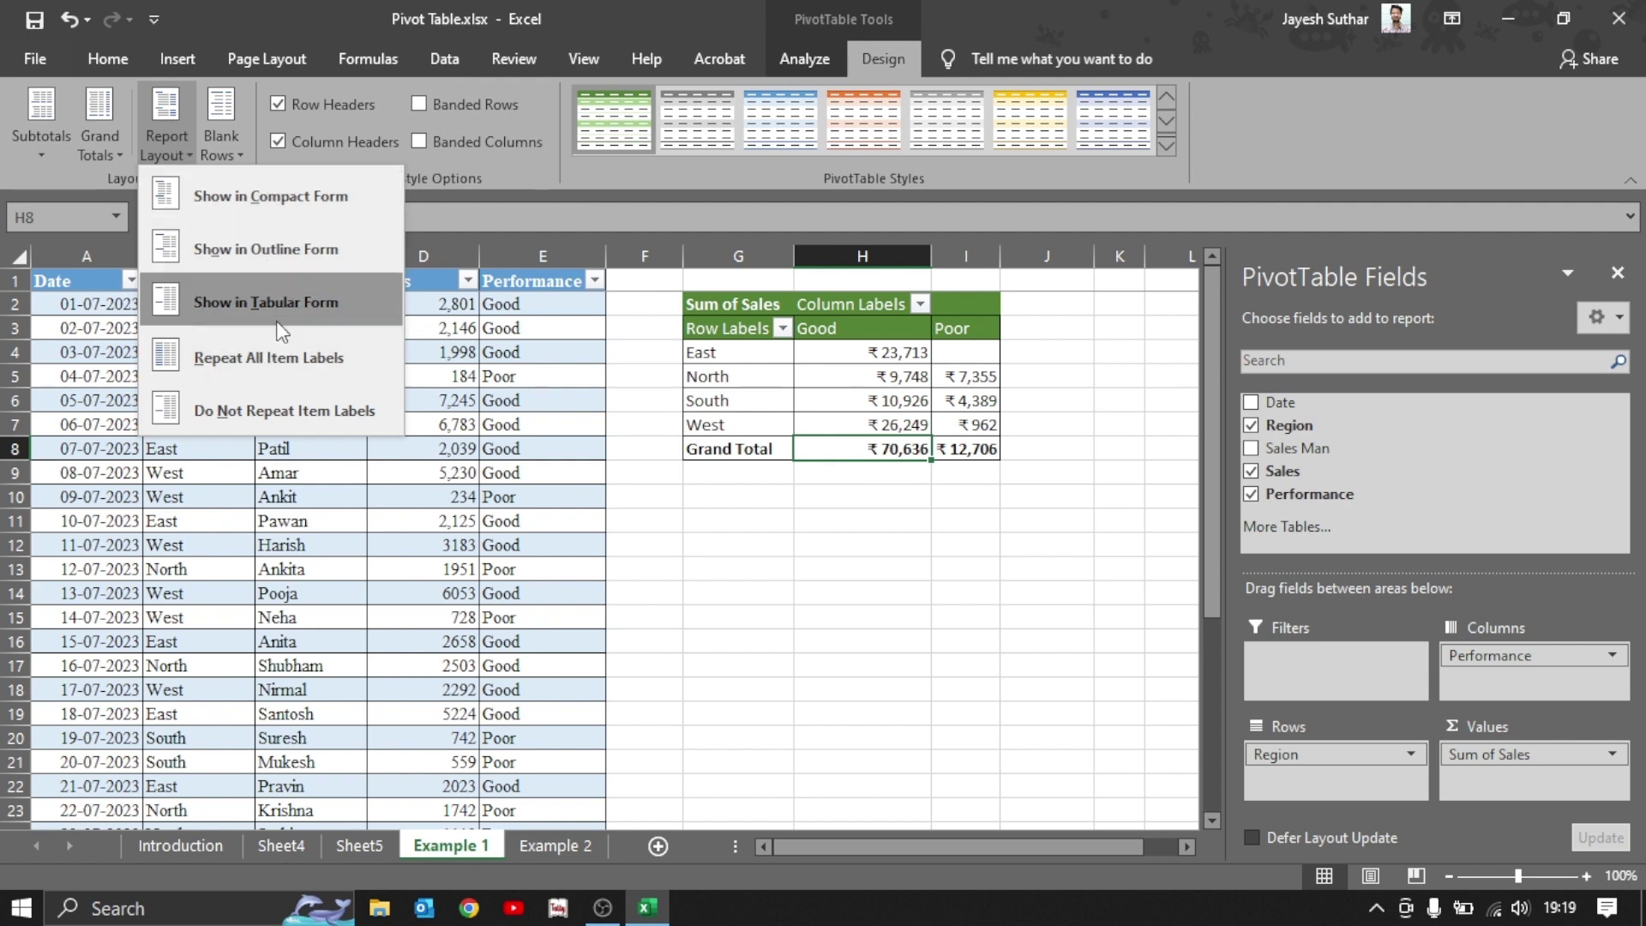
left_click(294, 199)
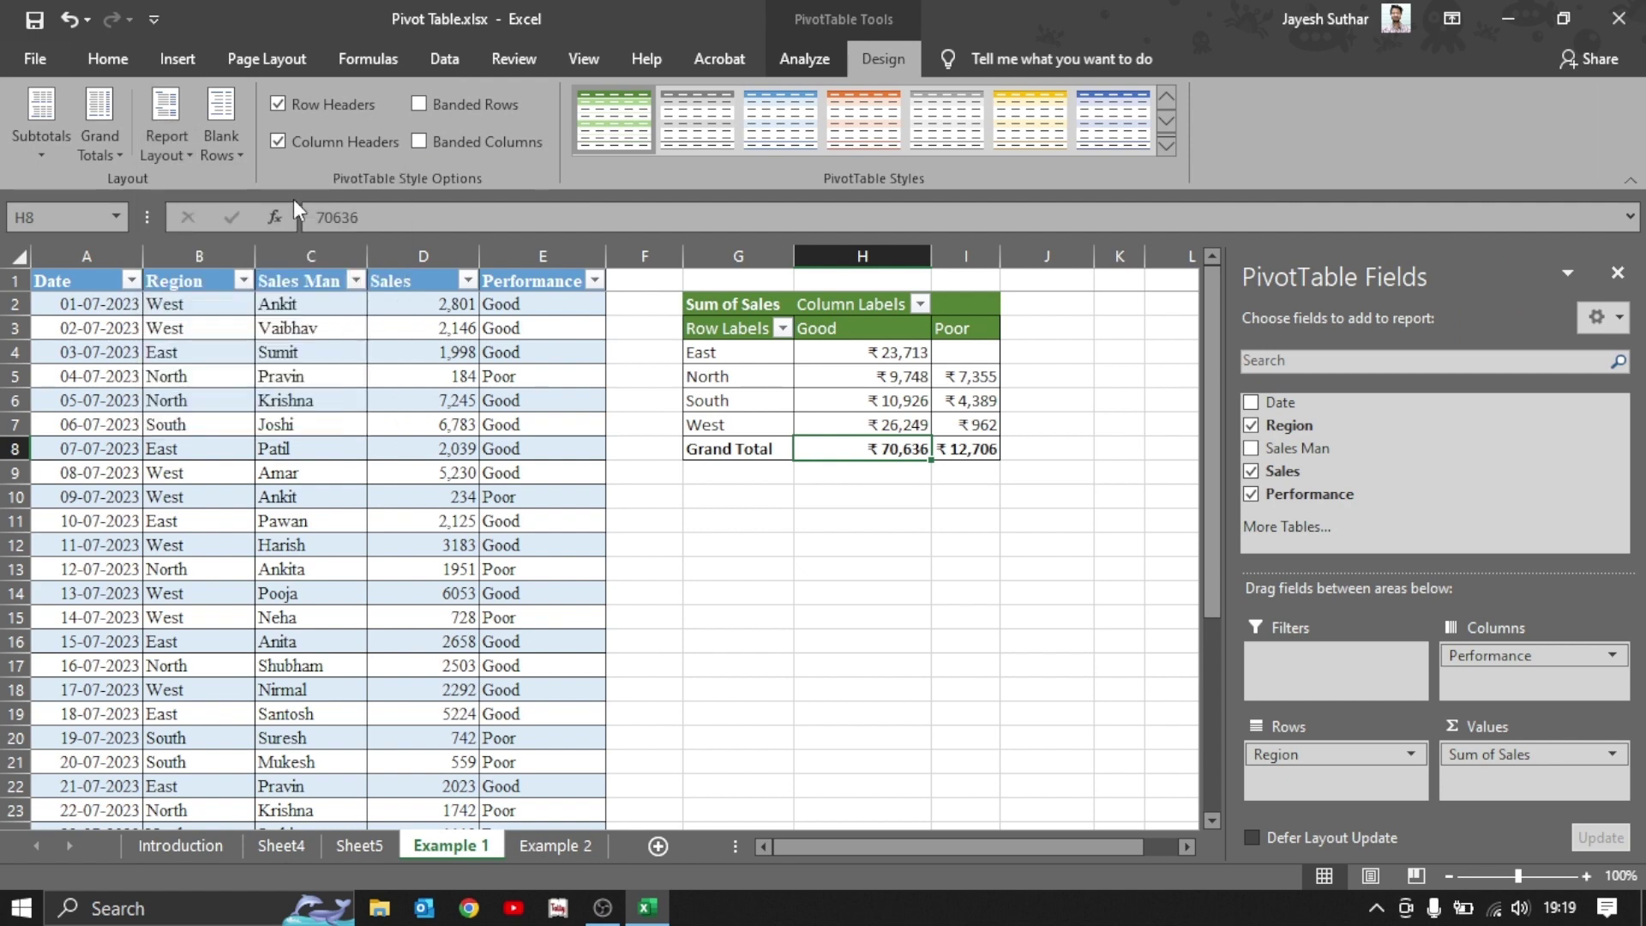
left_click(177, 143)
left_click(285, 250)
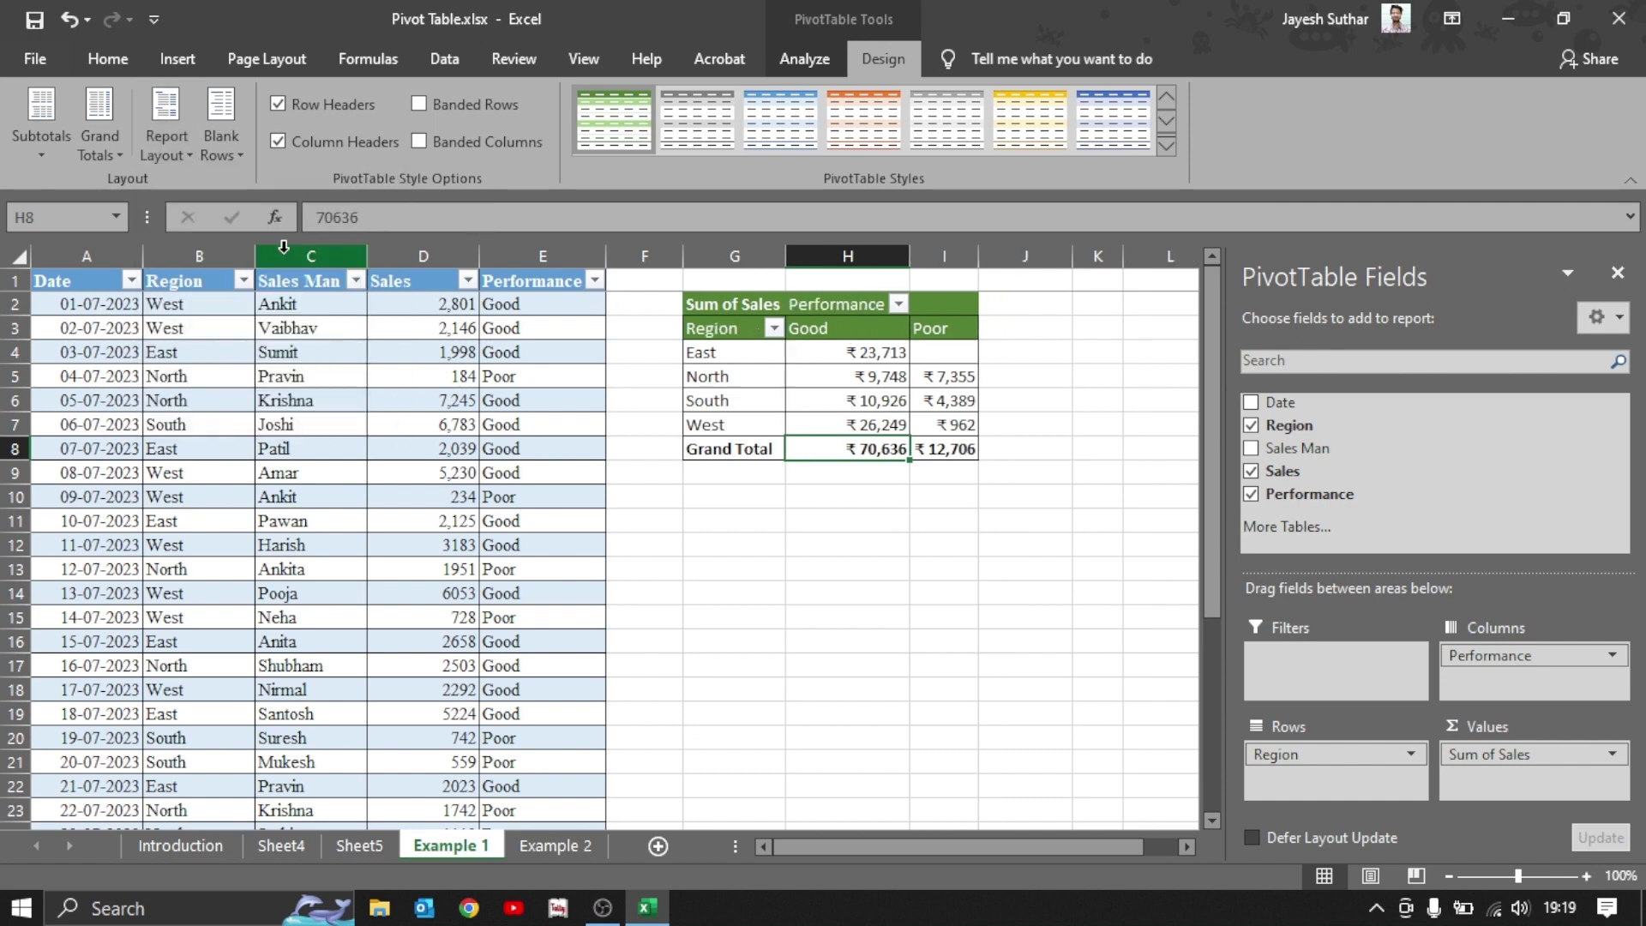
Show the pivot table's report layout in tabular form.
left_click(162, 143)
left_click(253, 306)
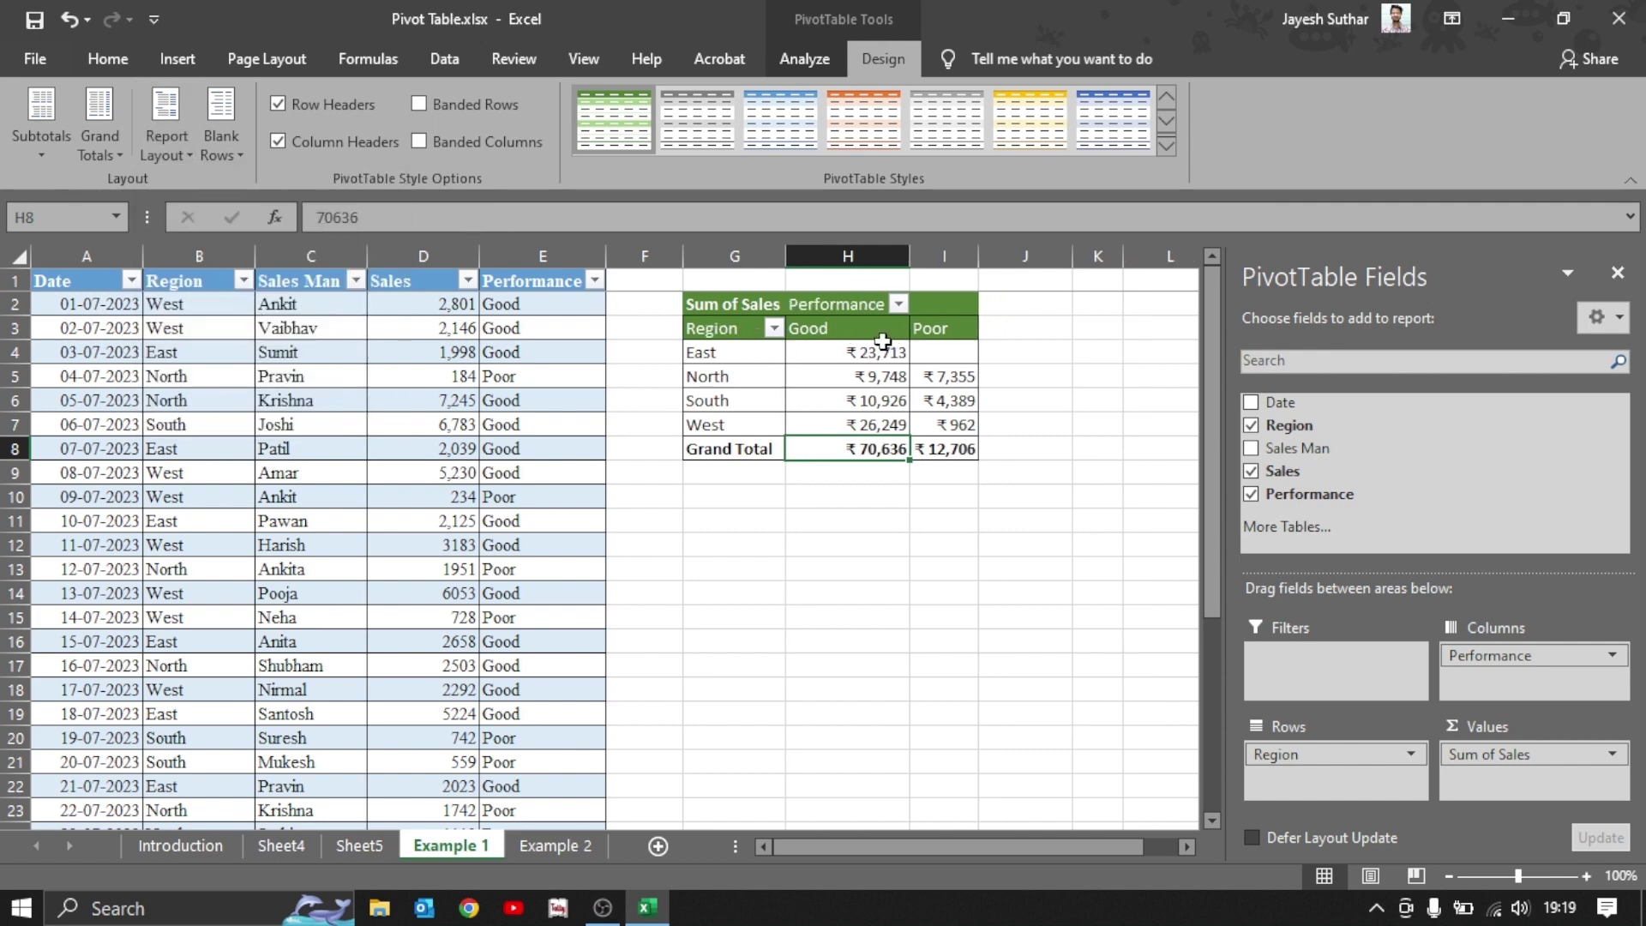
mouse_move(882, 347)
left_click(171, 136)
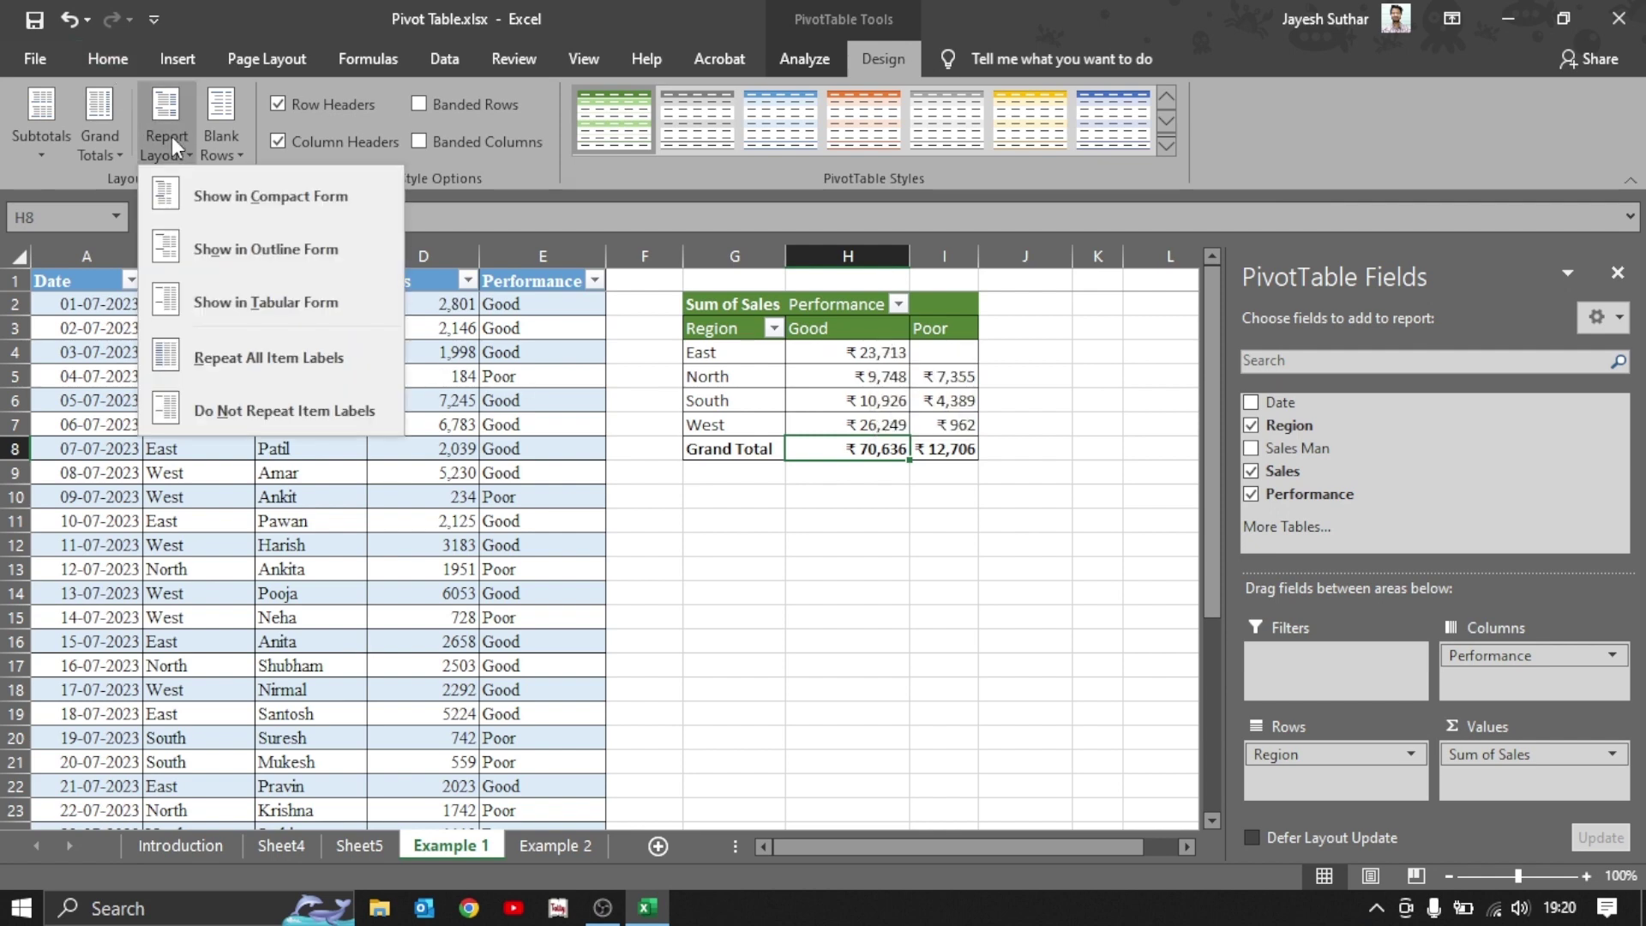
left_click(864, 395)
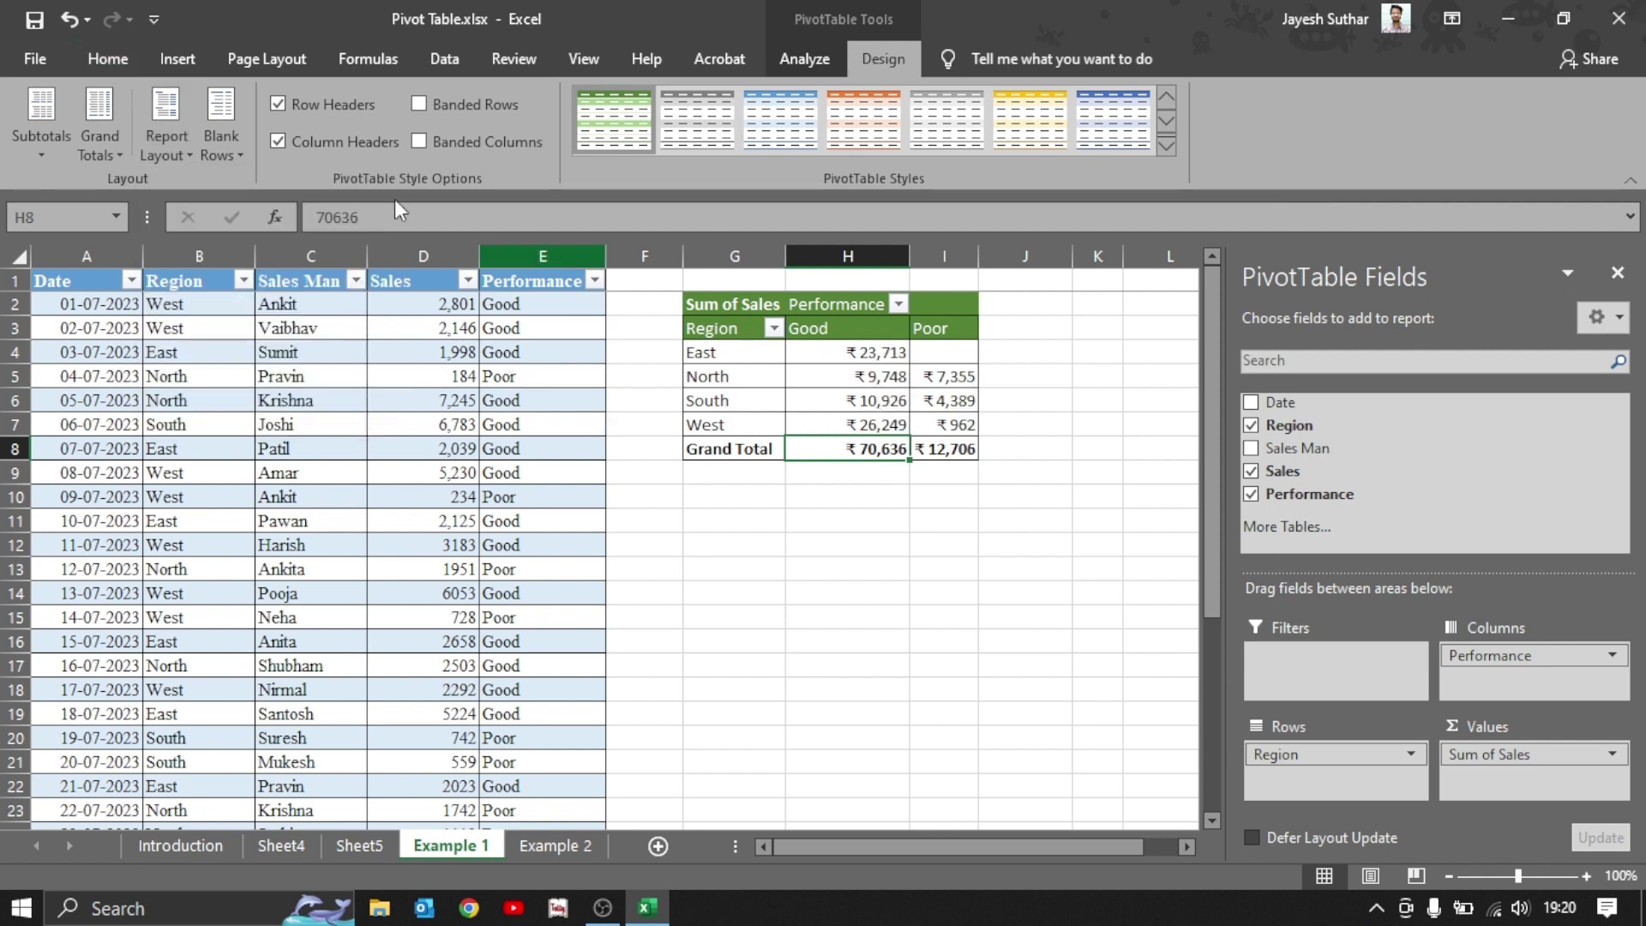
Insert a blank line after each pivot table item and remove the blank lines again.
left_click(213, 131)
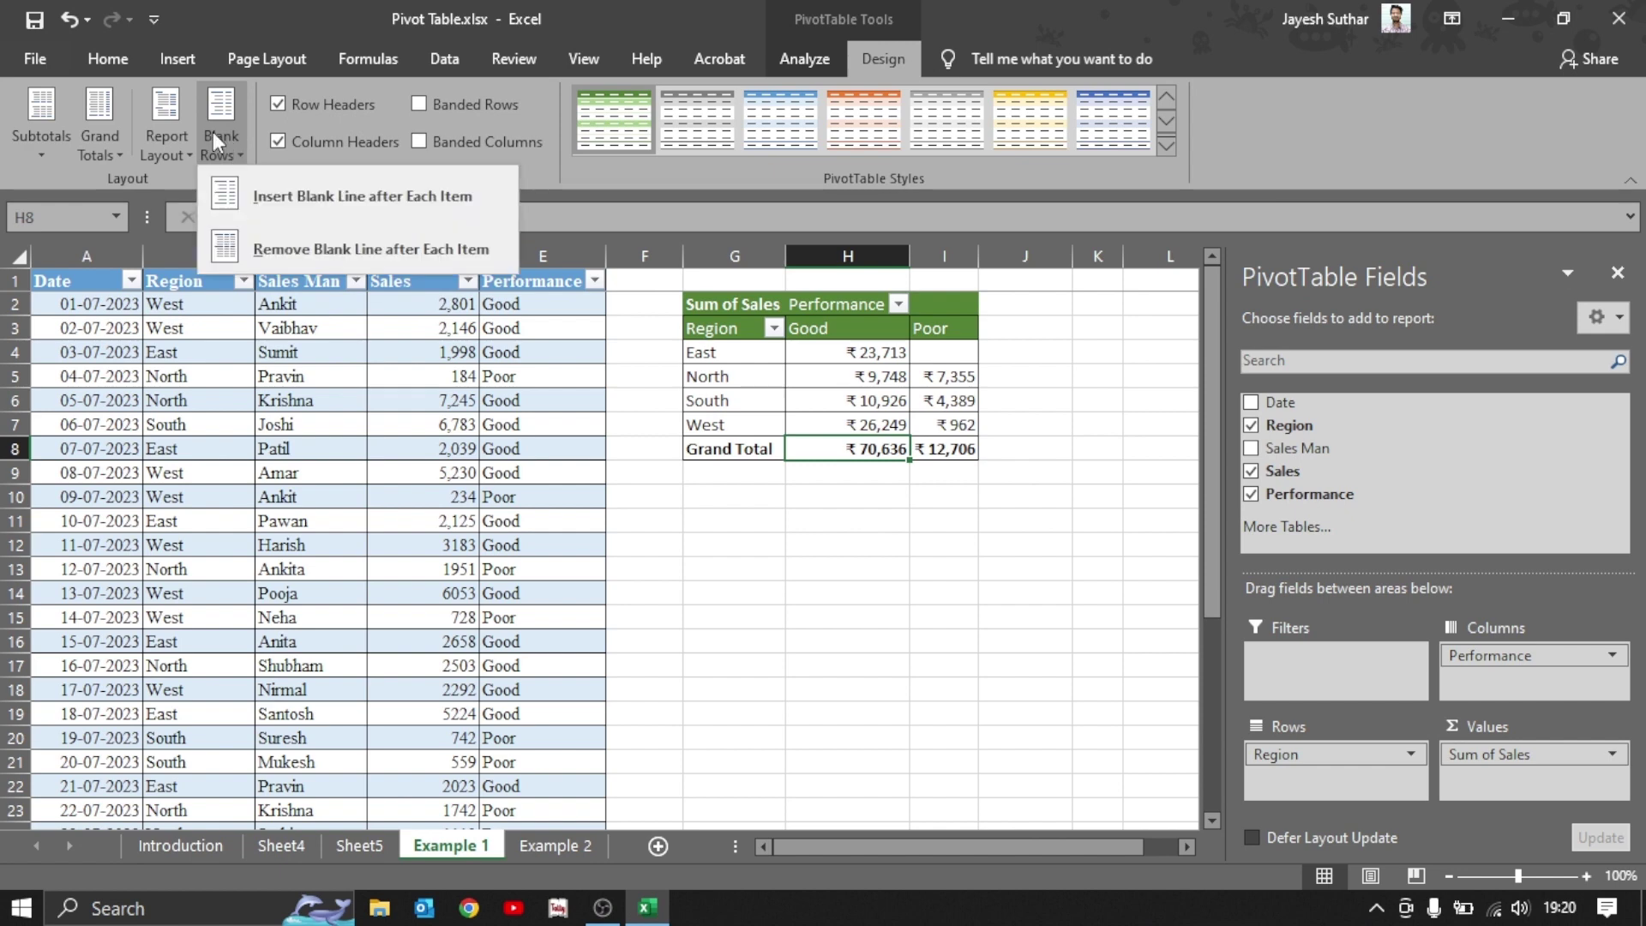
left_click(250, 198)
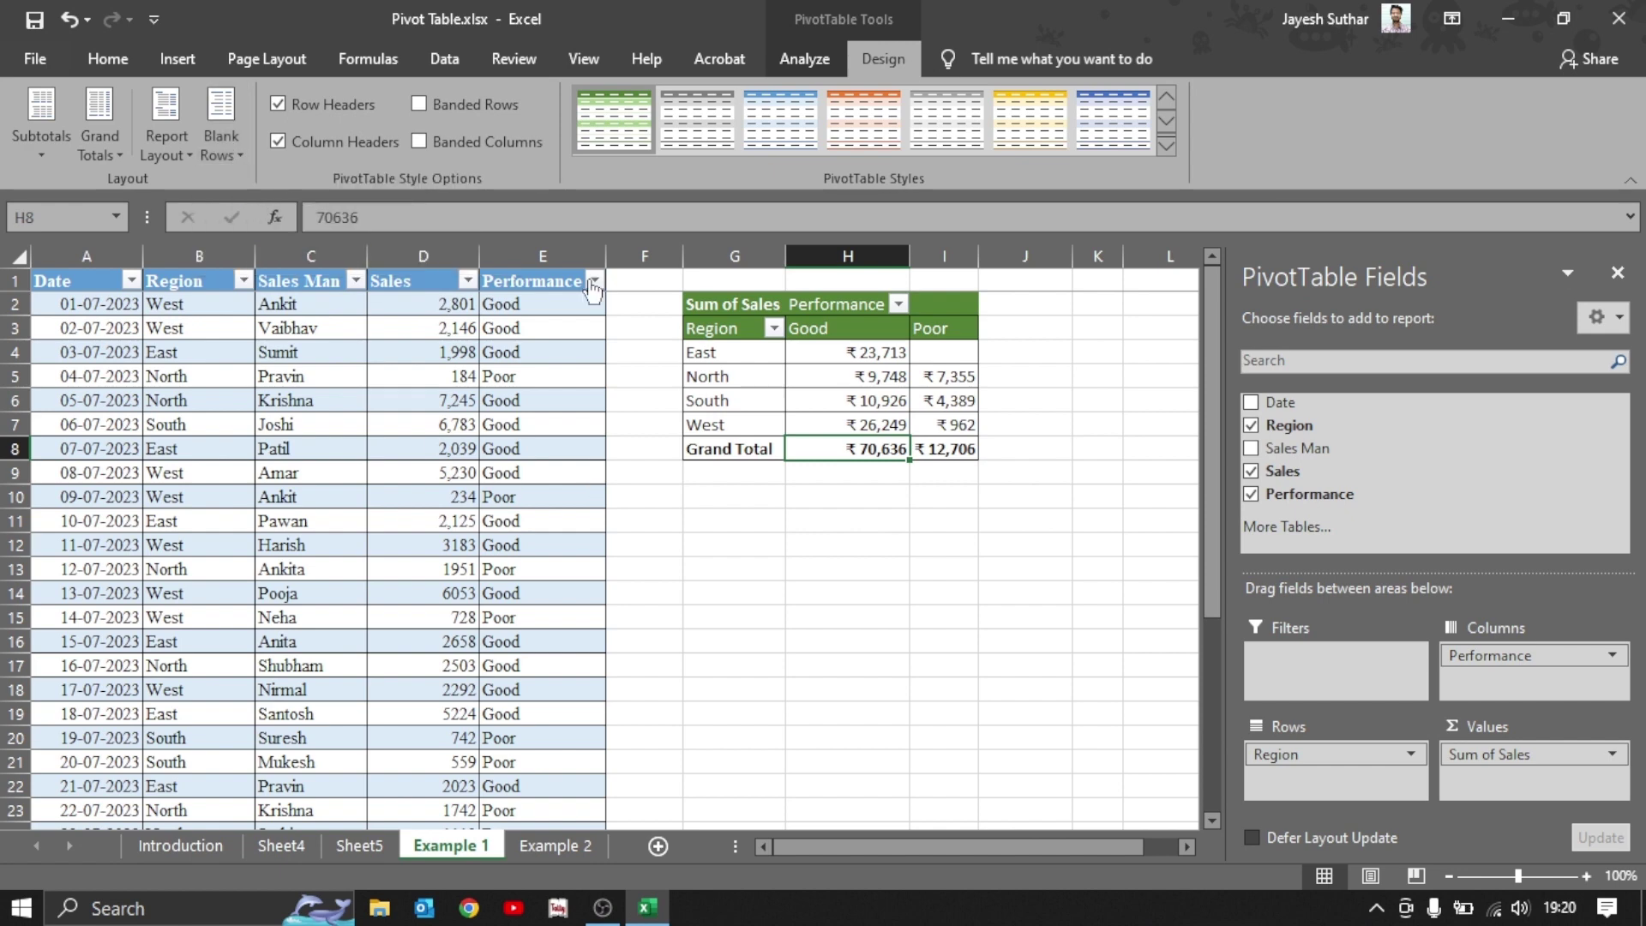
left_click(234, 159)
left_click(239, 228)
Turn the pivot table's Row Headers and Column Headers style options off and back on to compare the formatting.
left_click(762, 387)
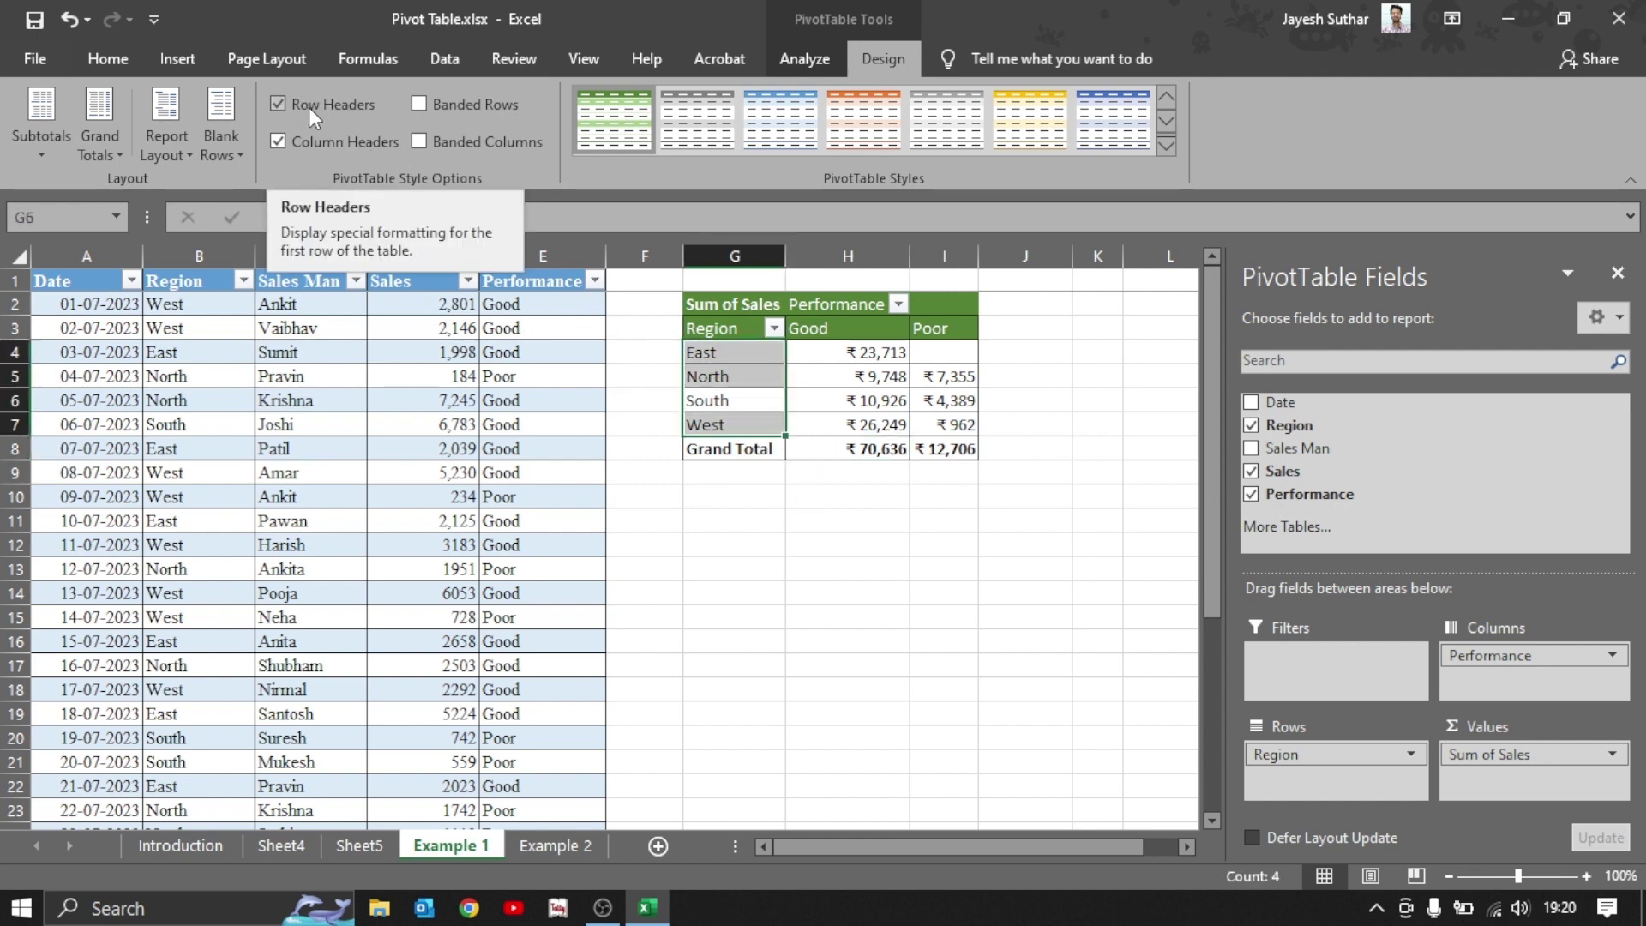
left_click(309, 106)
left_click(308, 106)
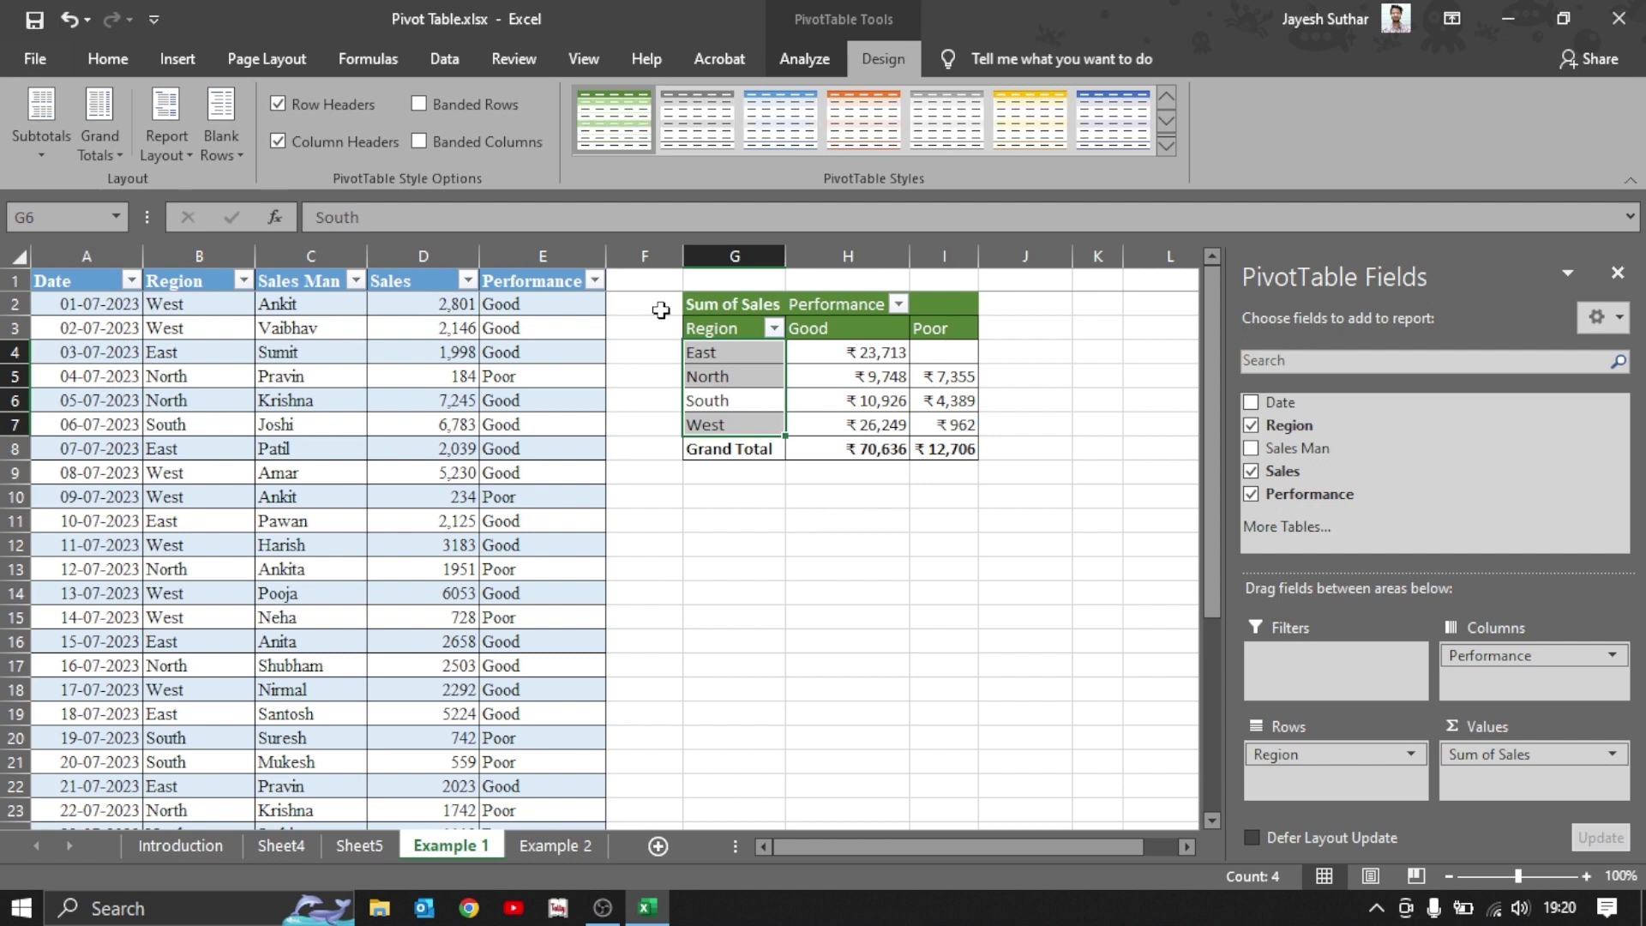
left_click(847, 401)
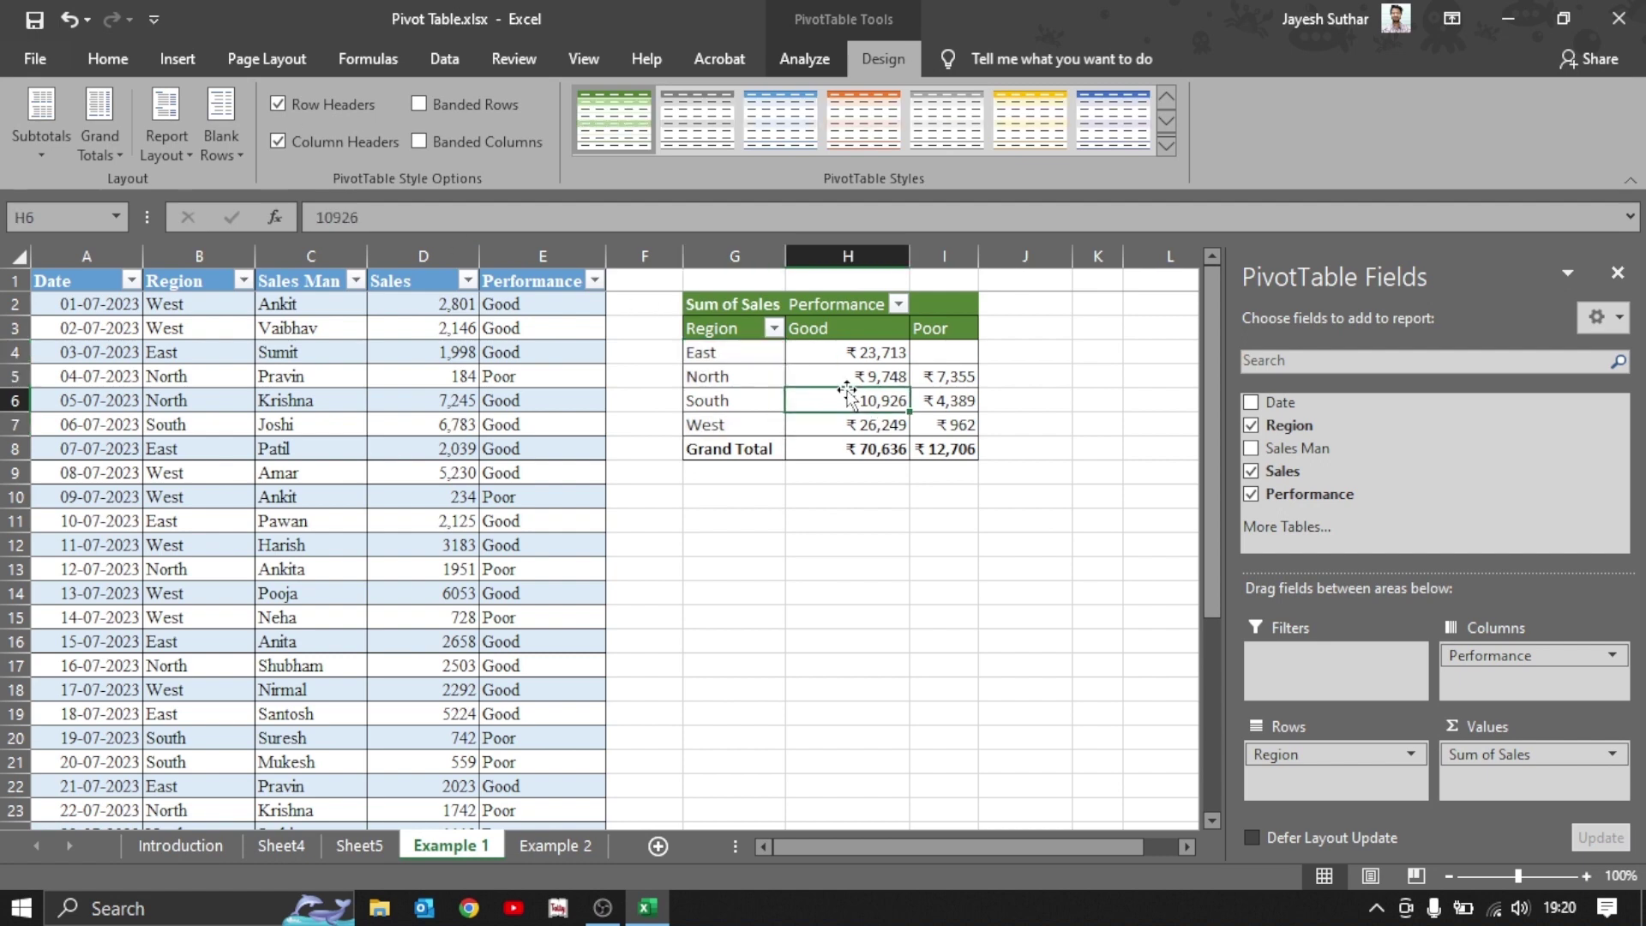
left_click(699, 306)
left_click(728, 302)
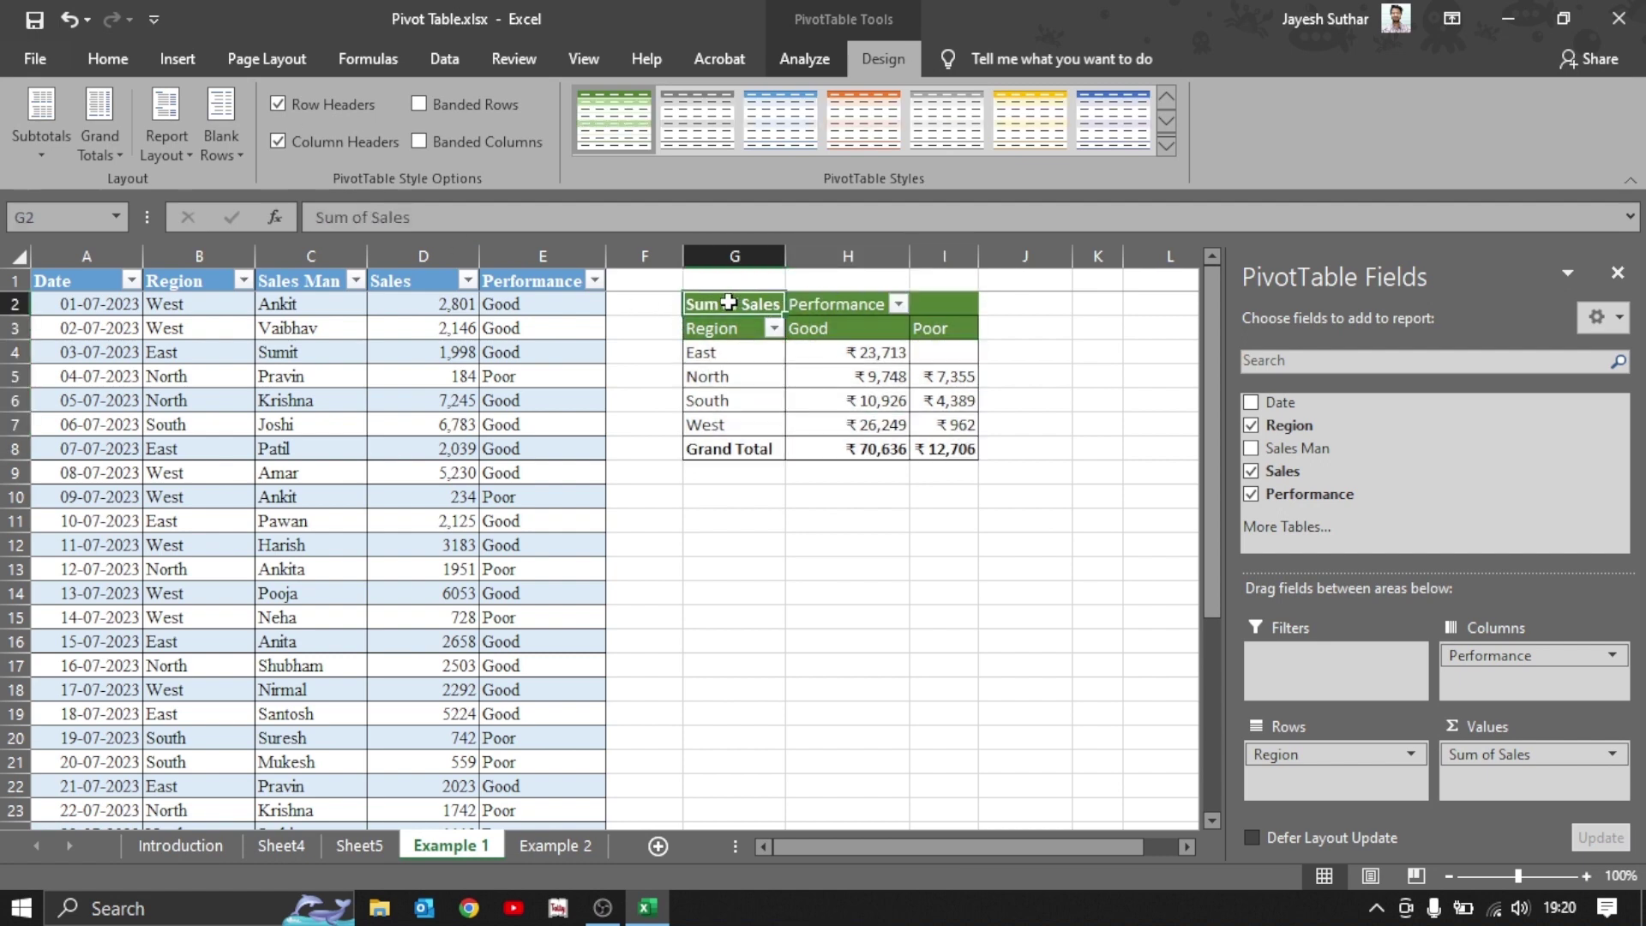
left_click(364, 105)
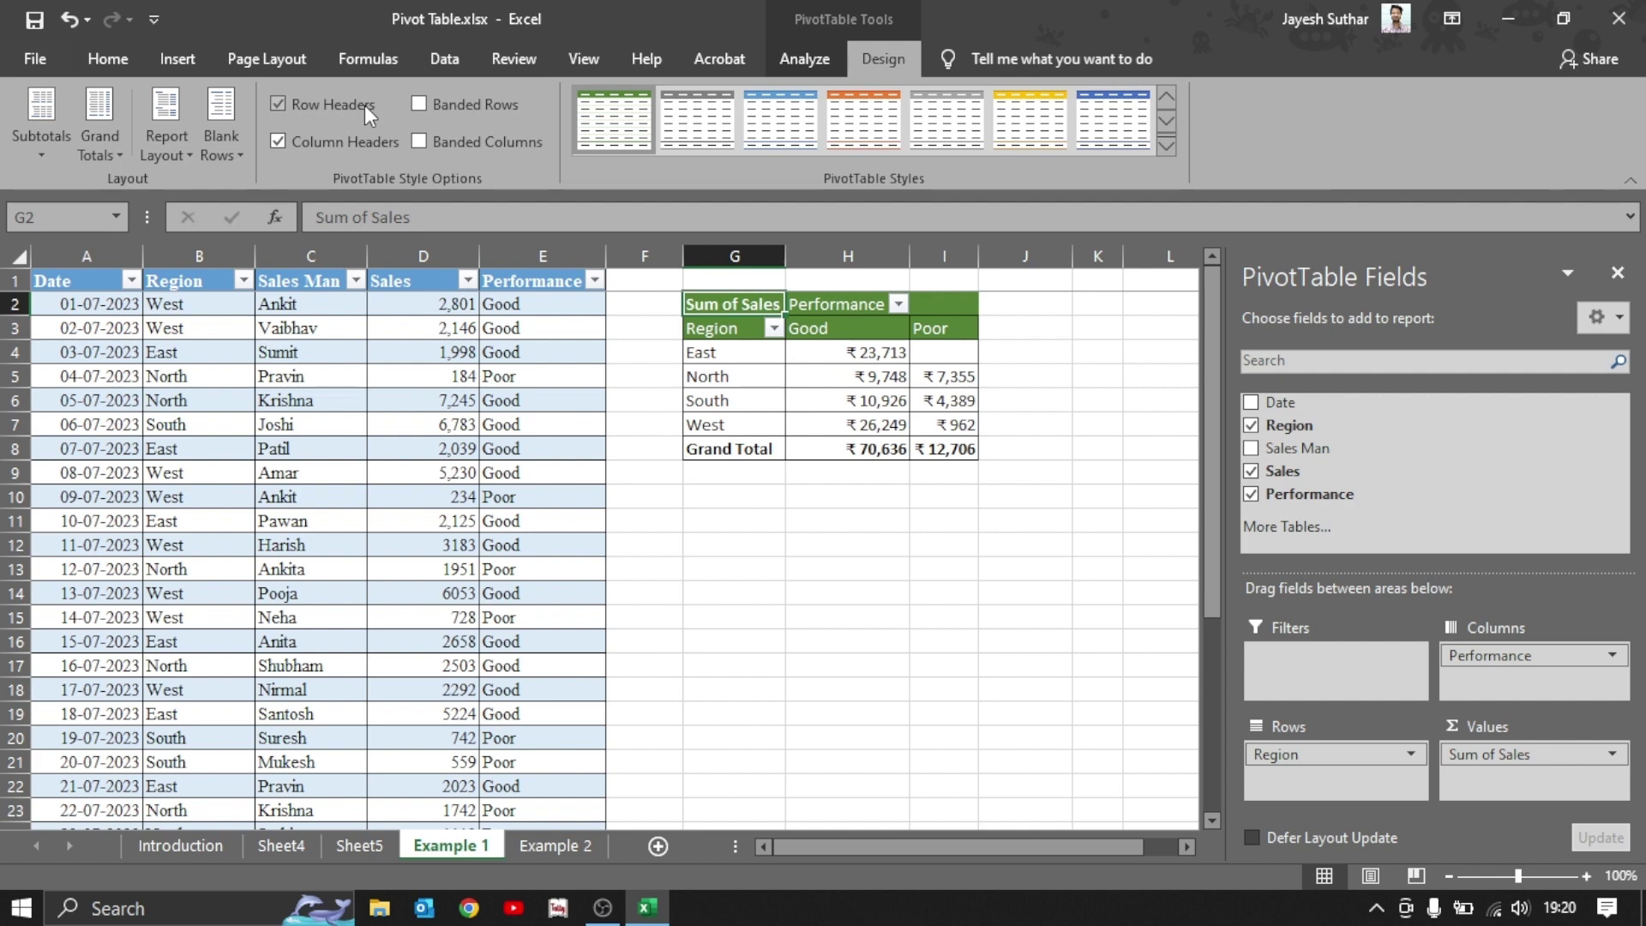
left_click(363, 104)
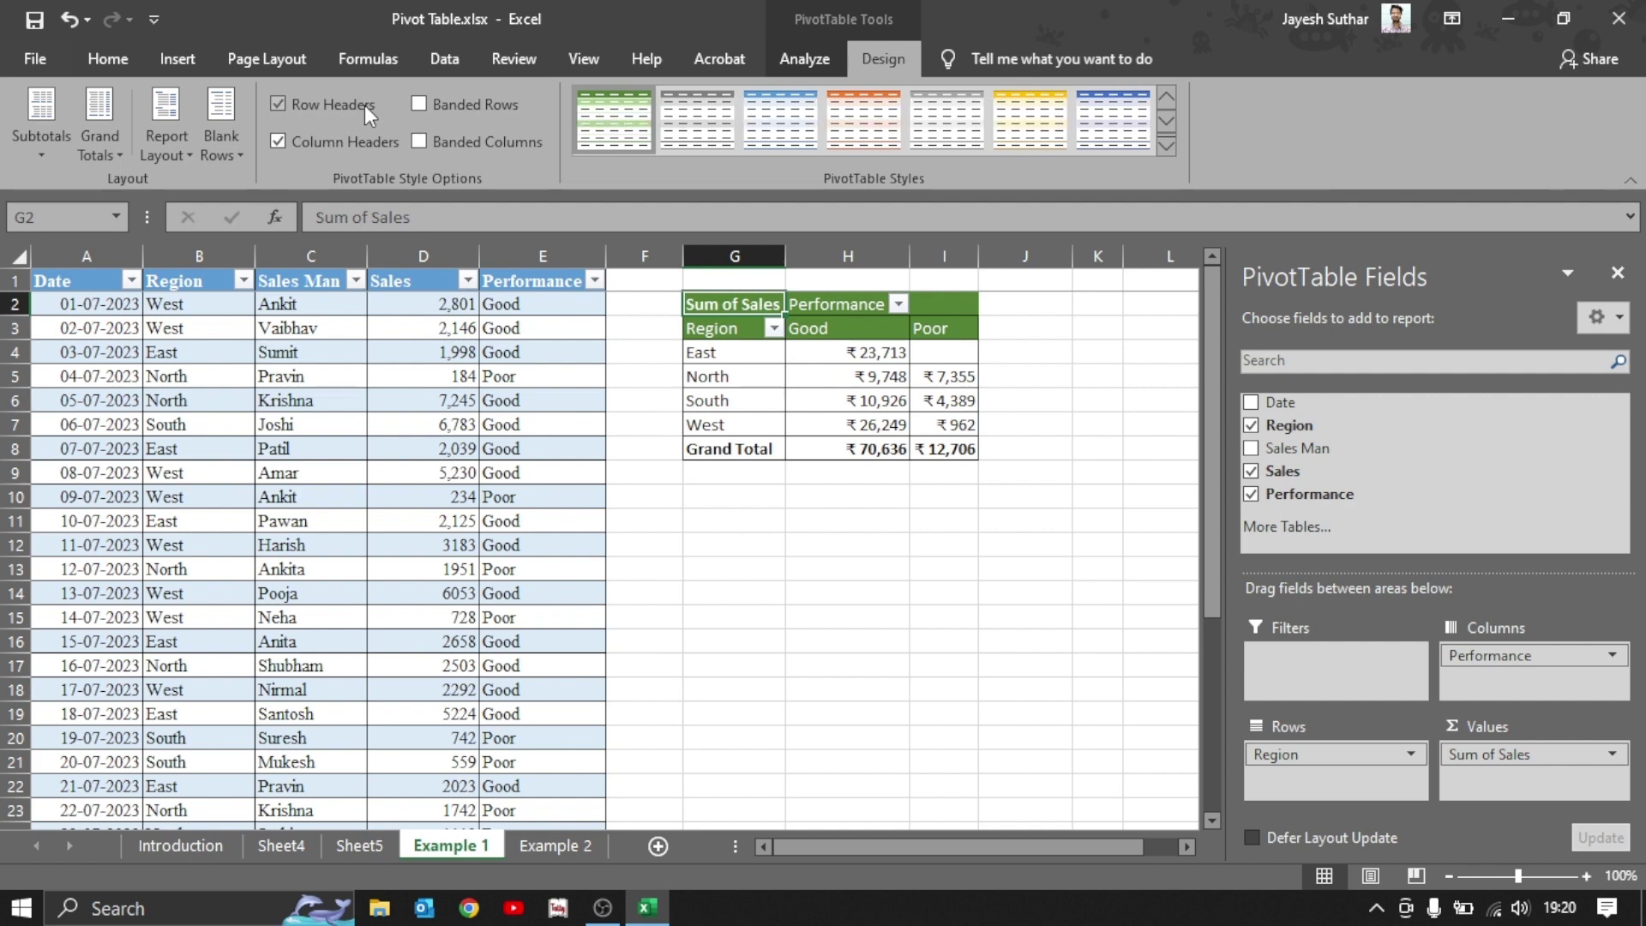
left_click(322, 145)
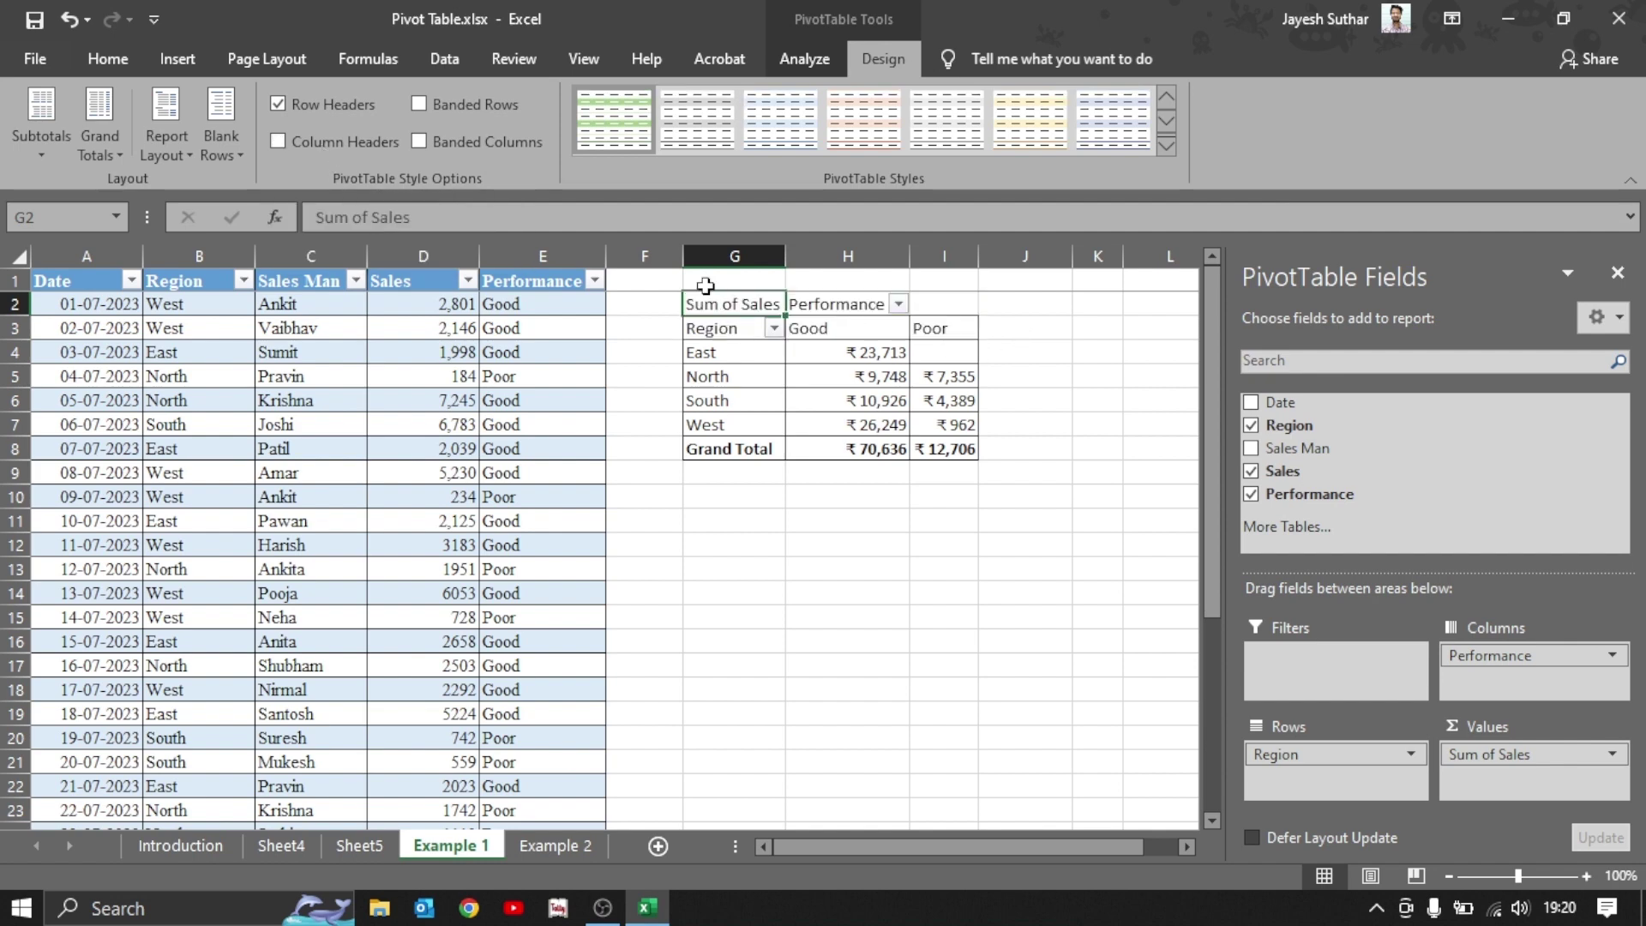
left_click(302, 148)
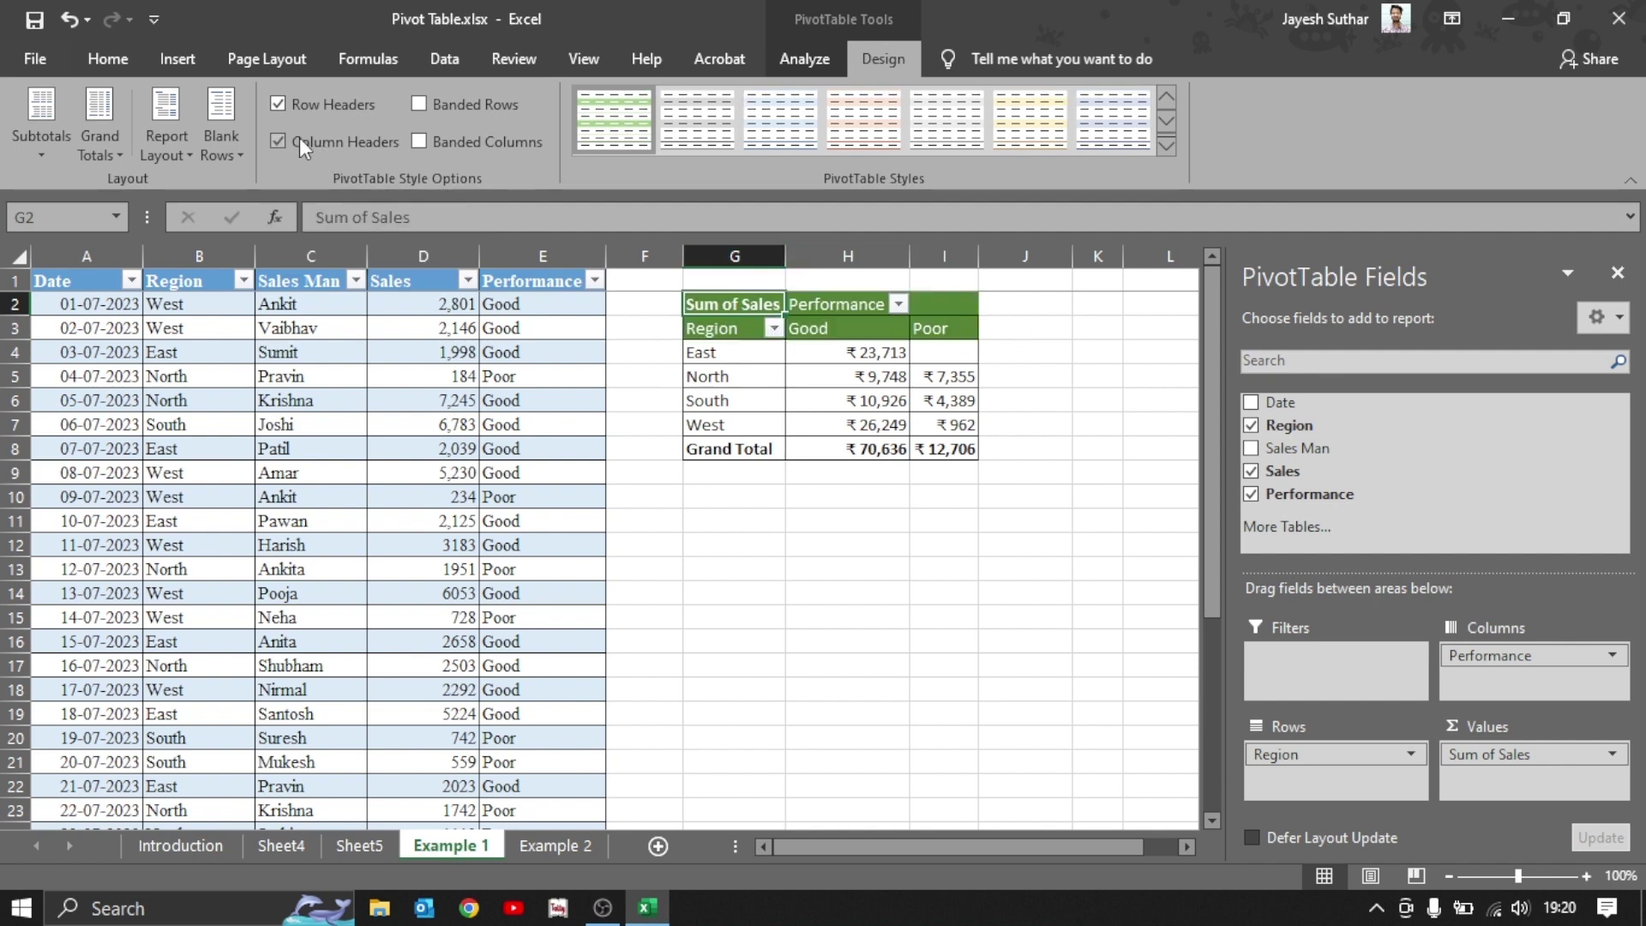
Turn the pivot table's Banded Rows and Banded Columns style options on and back off one after the other.
left_click(454, 103)
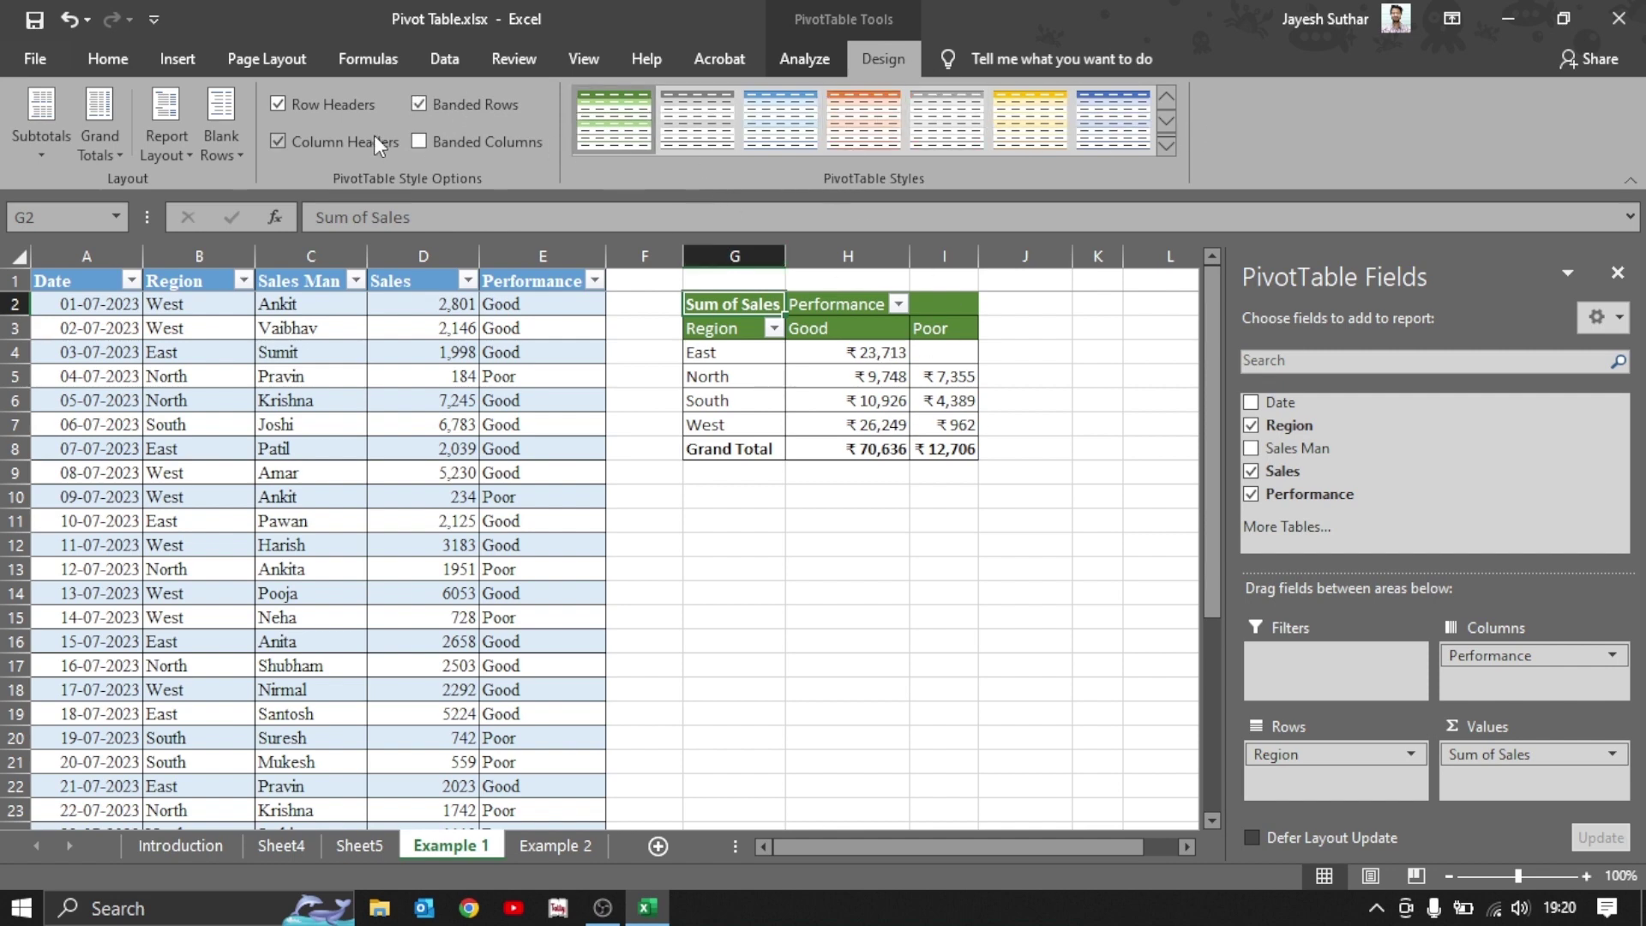
left_click(453, 107)
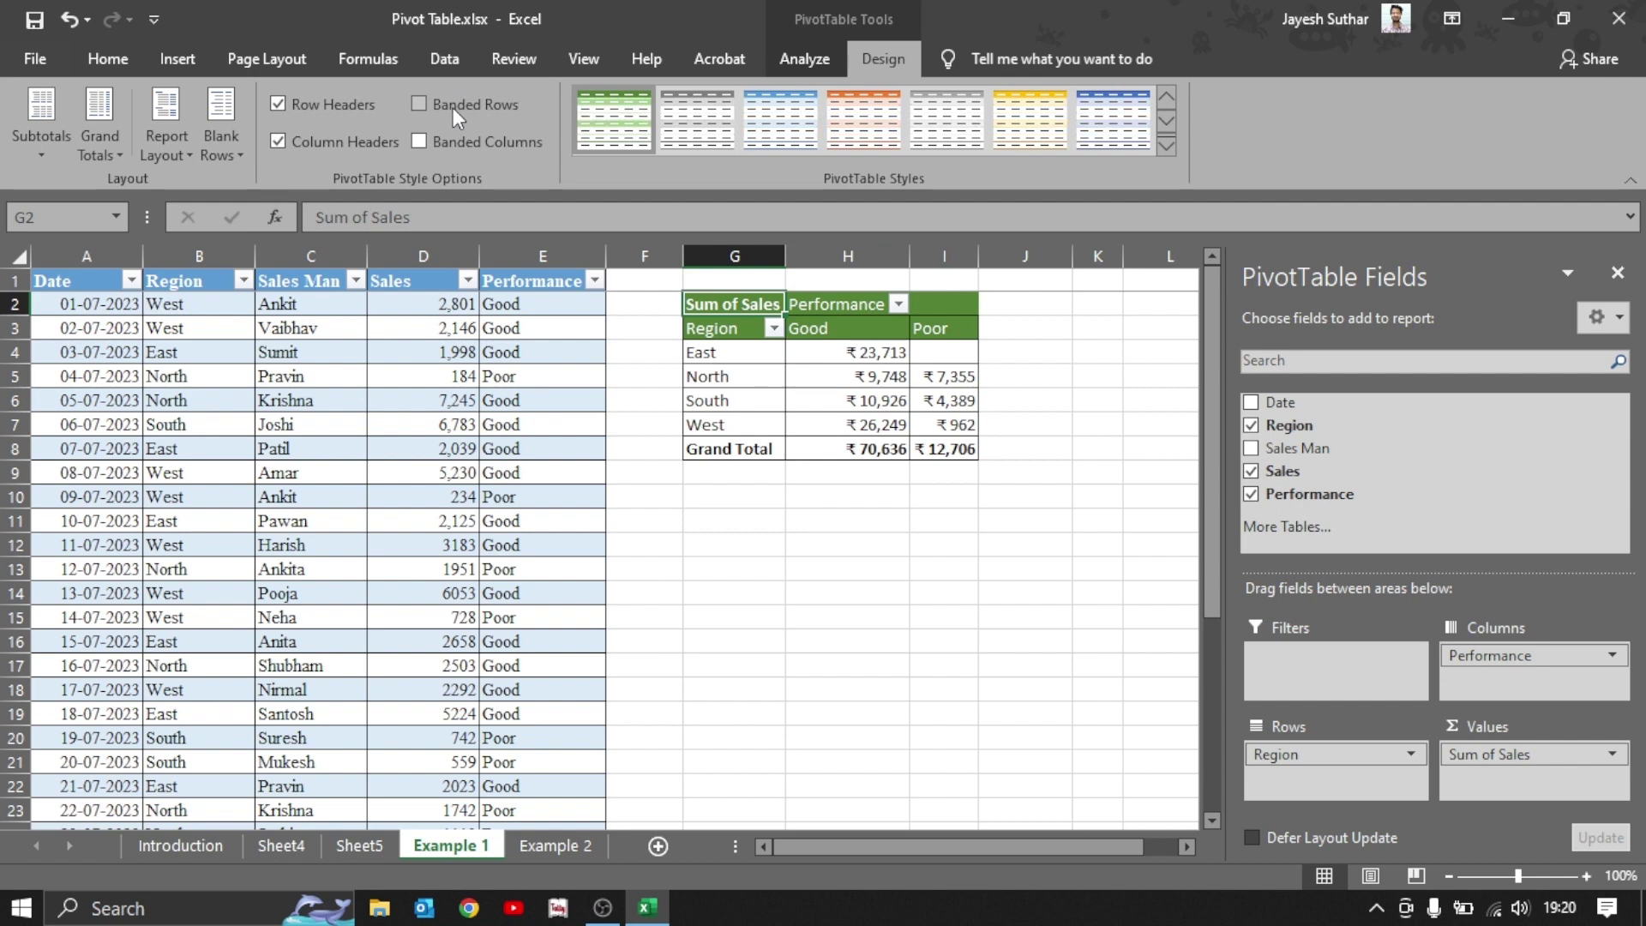
left_click(463, 142)
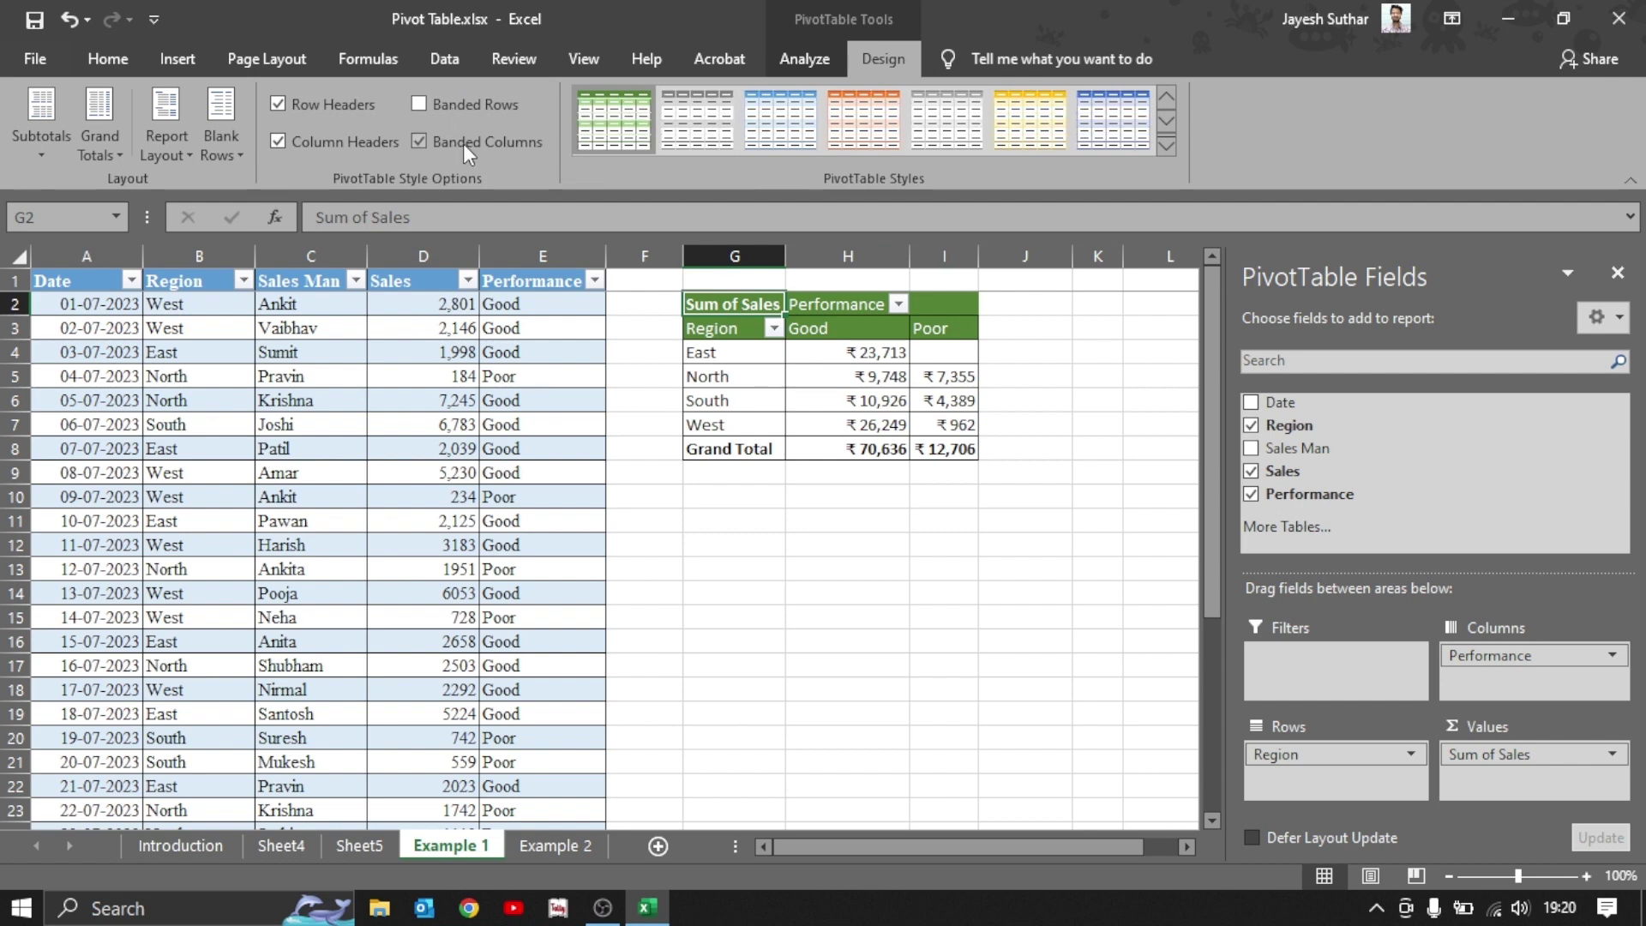
left_click(463, 142)
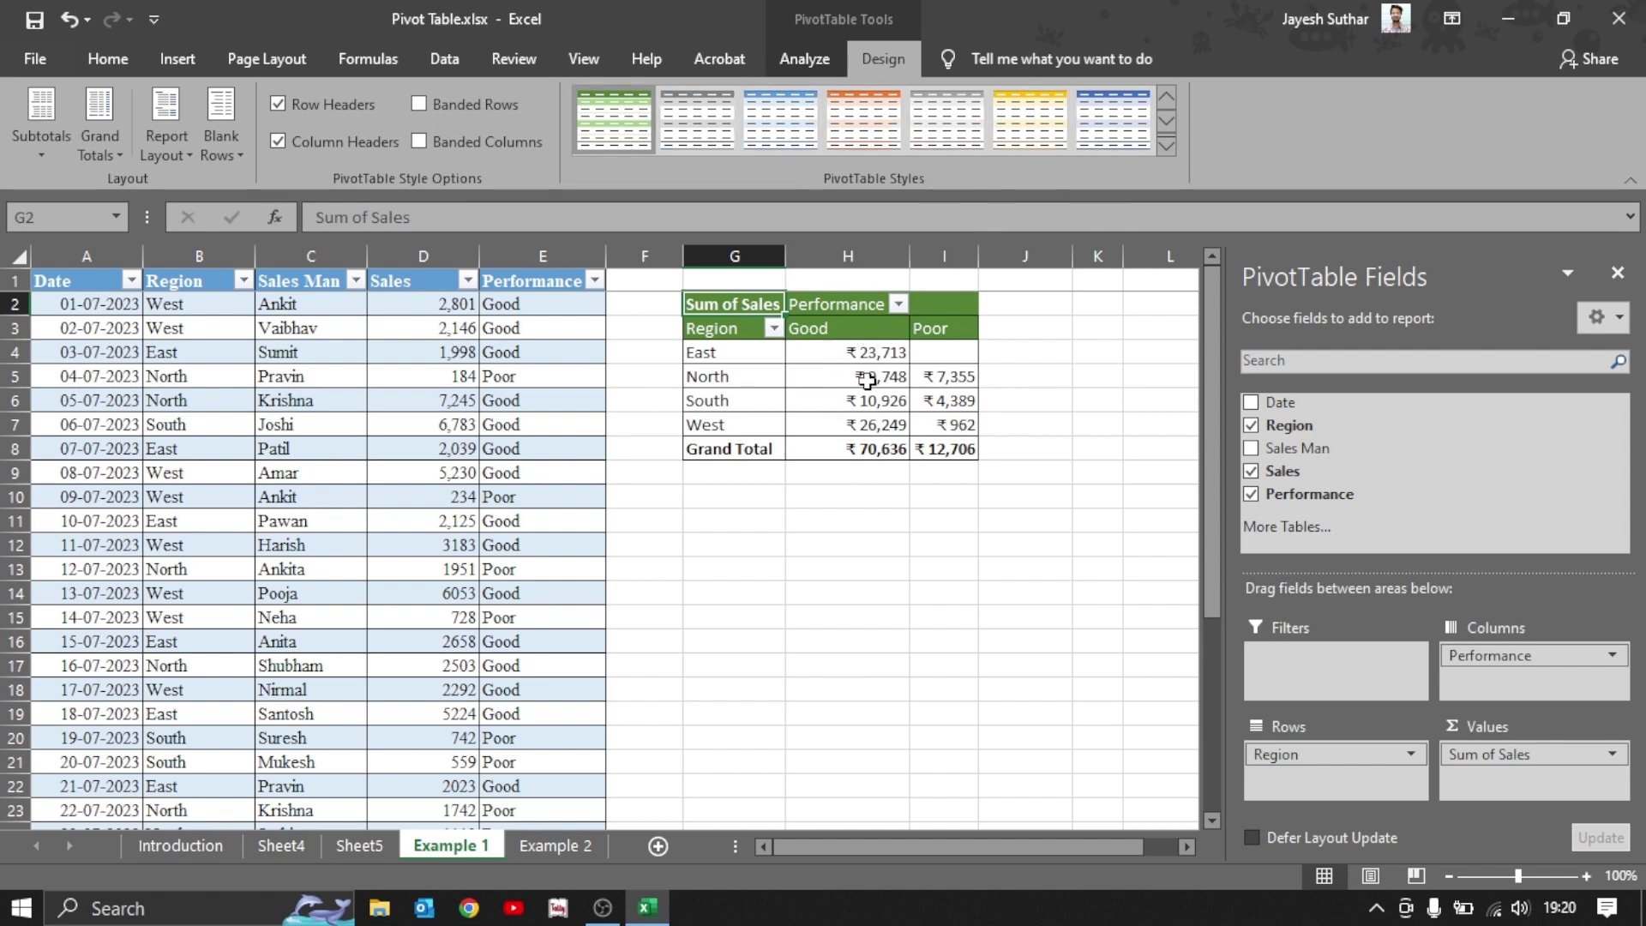
left_click(904, 373)
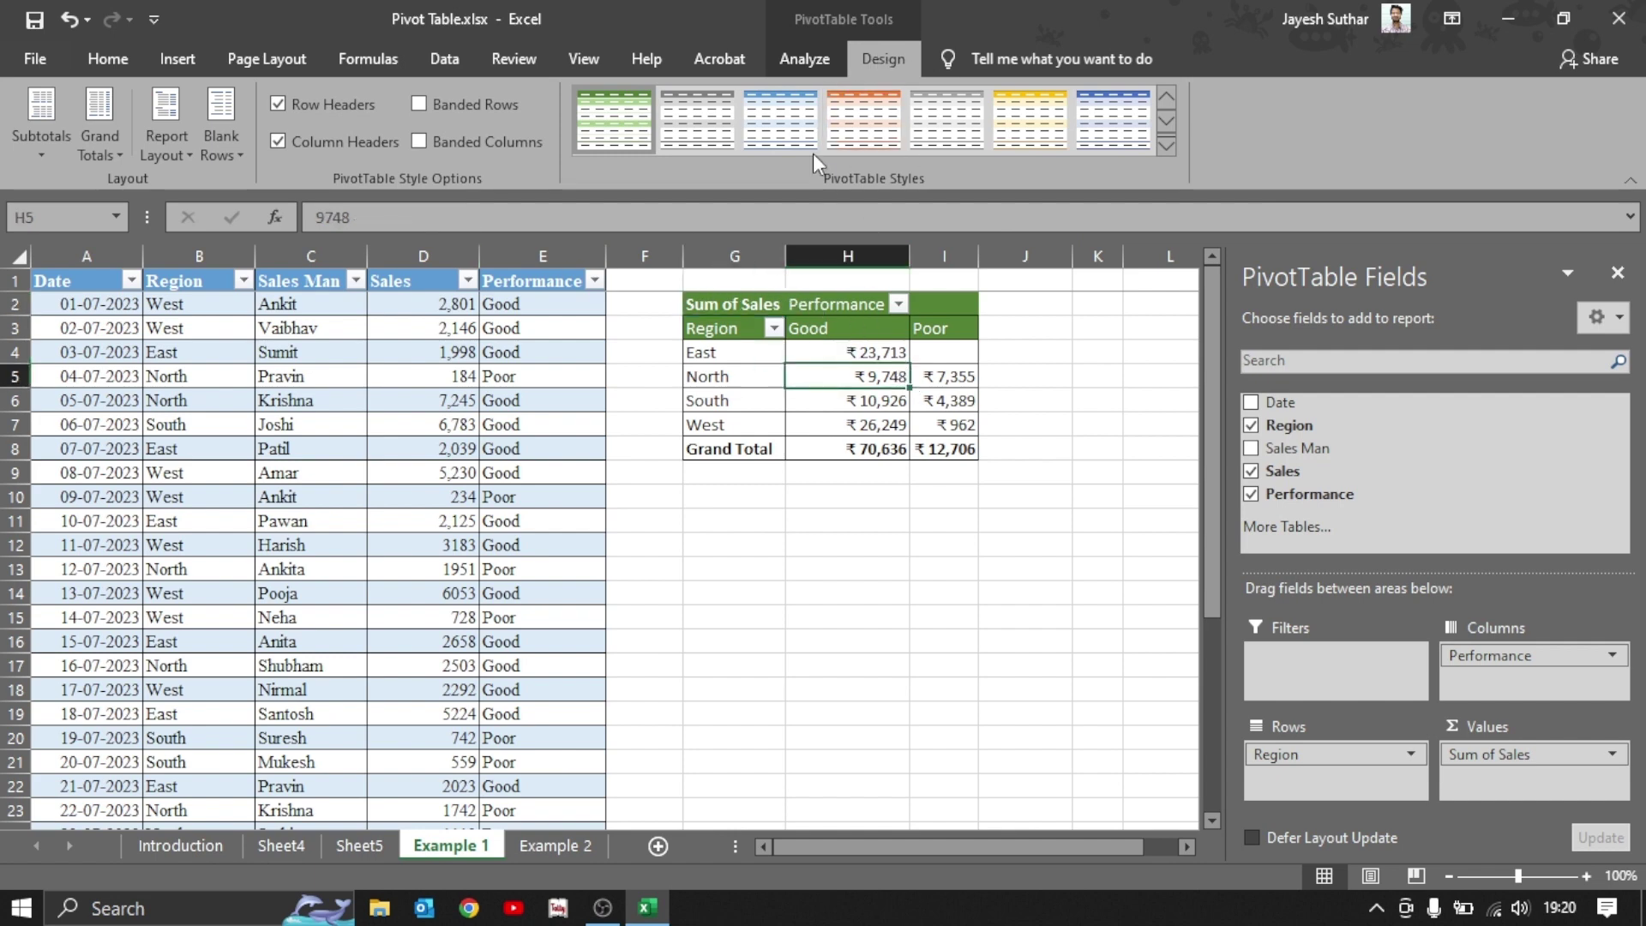
Review the list of lesson topics on the Introduction sheet and return to the Example 1 sheet.
left_click(818, 60)
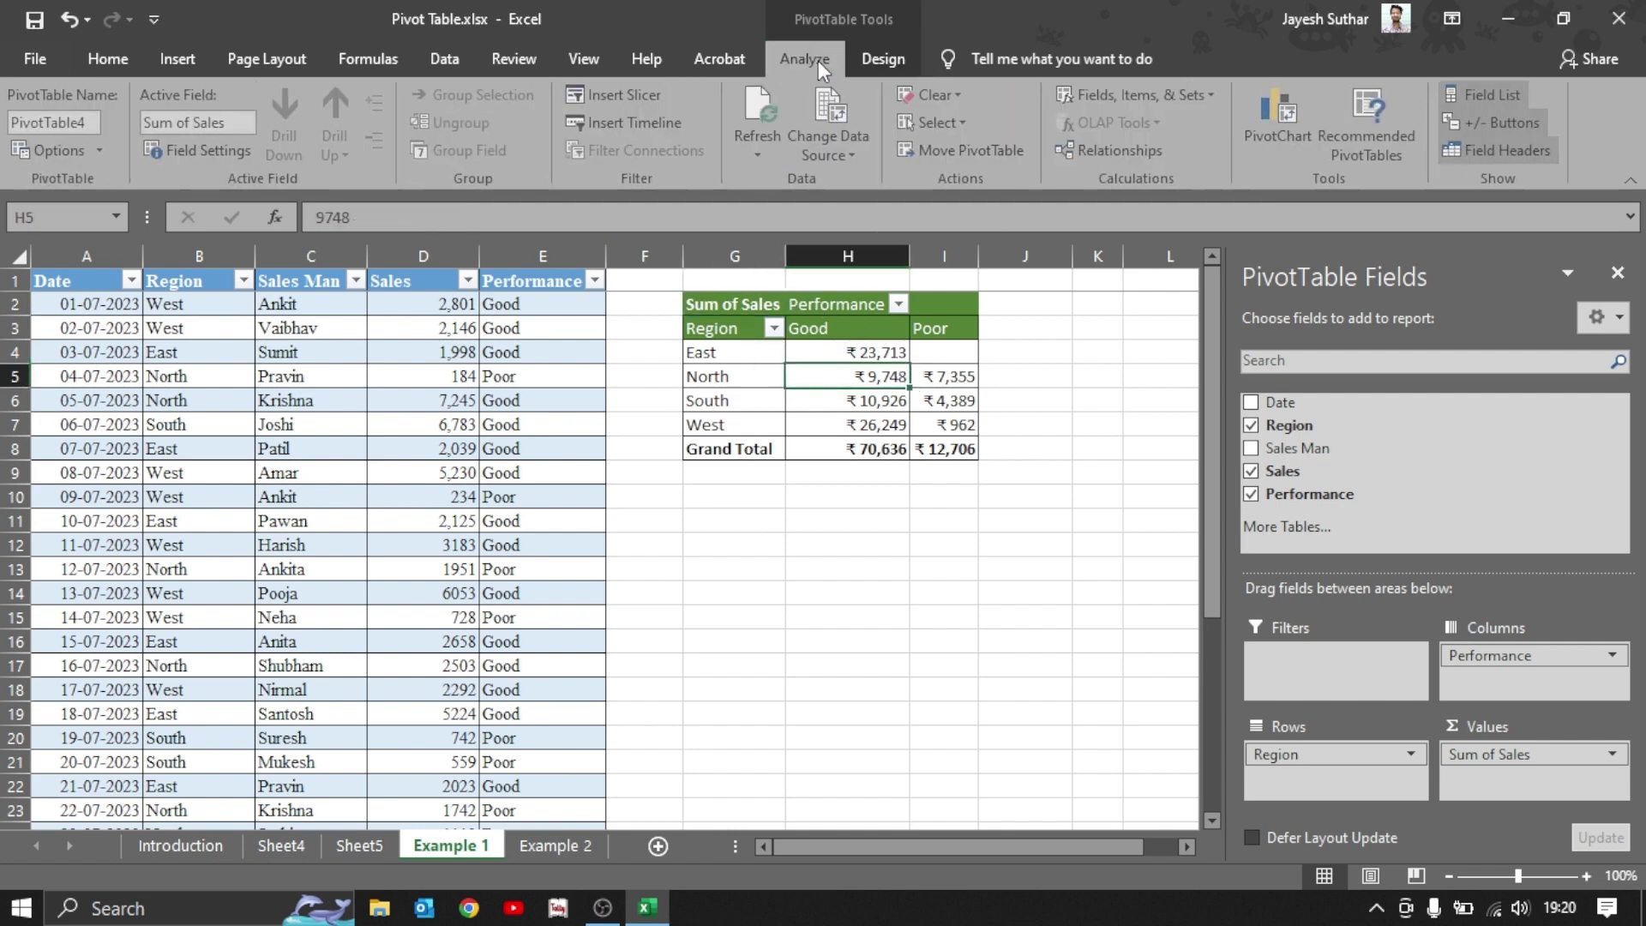
left_click(815, 403)
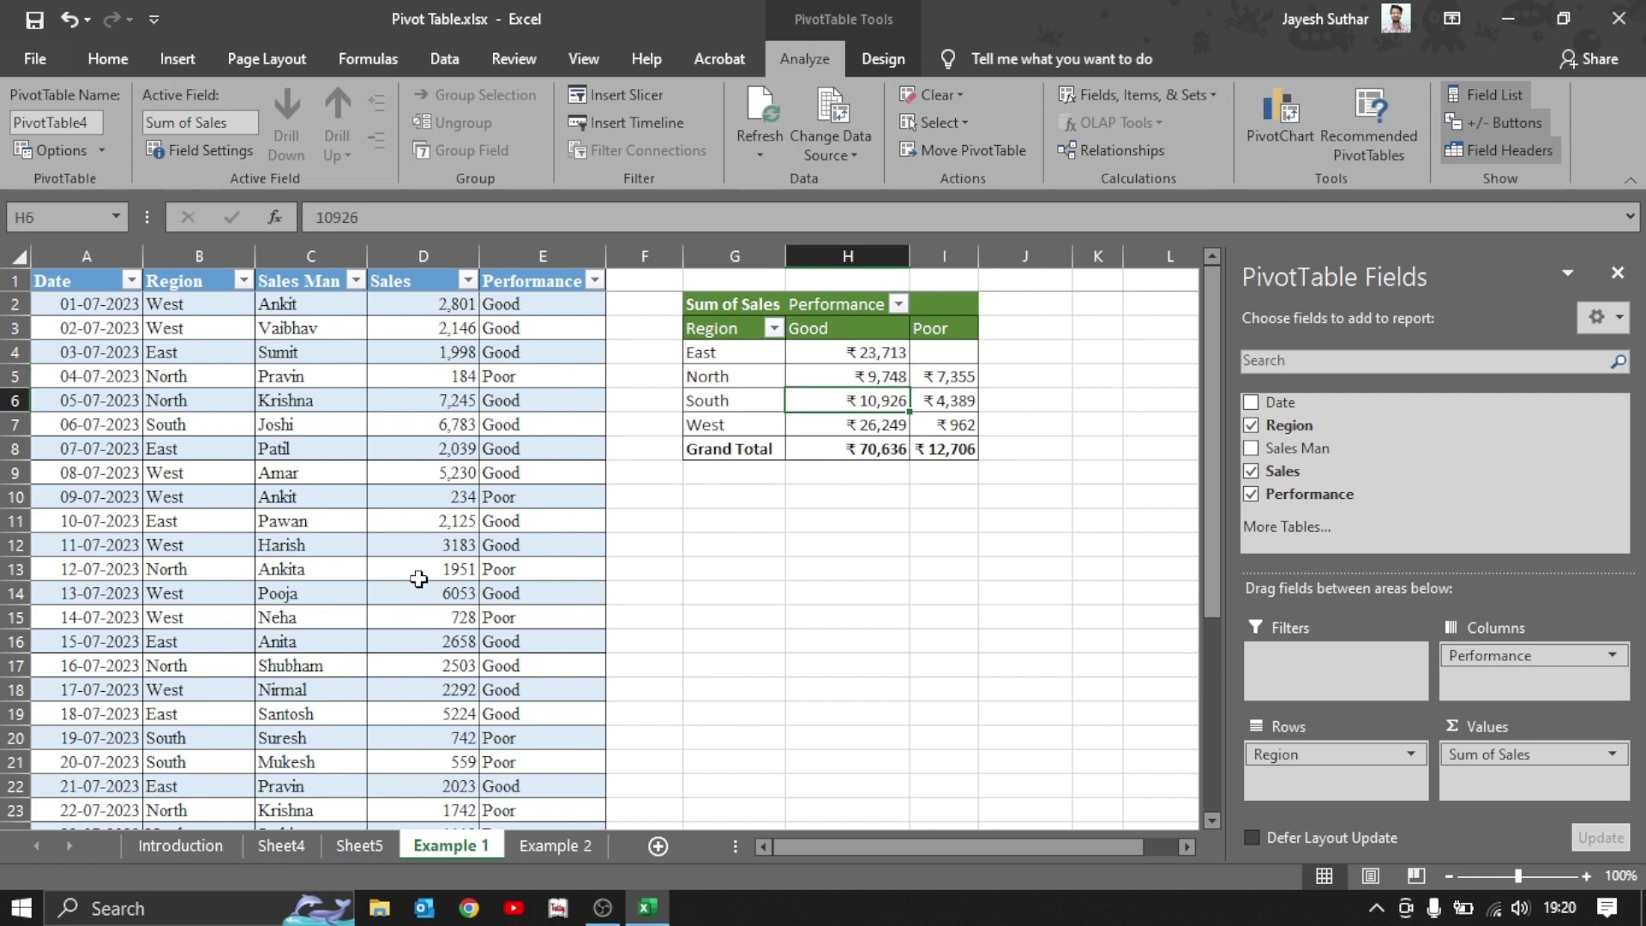
left_click(182, 846)
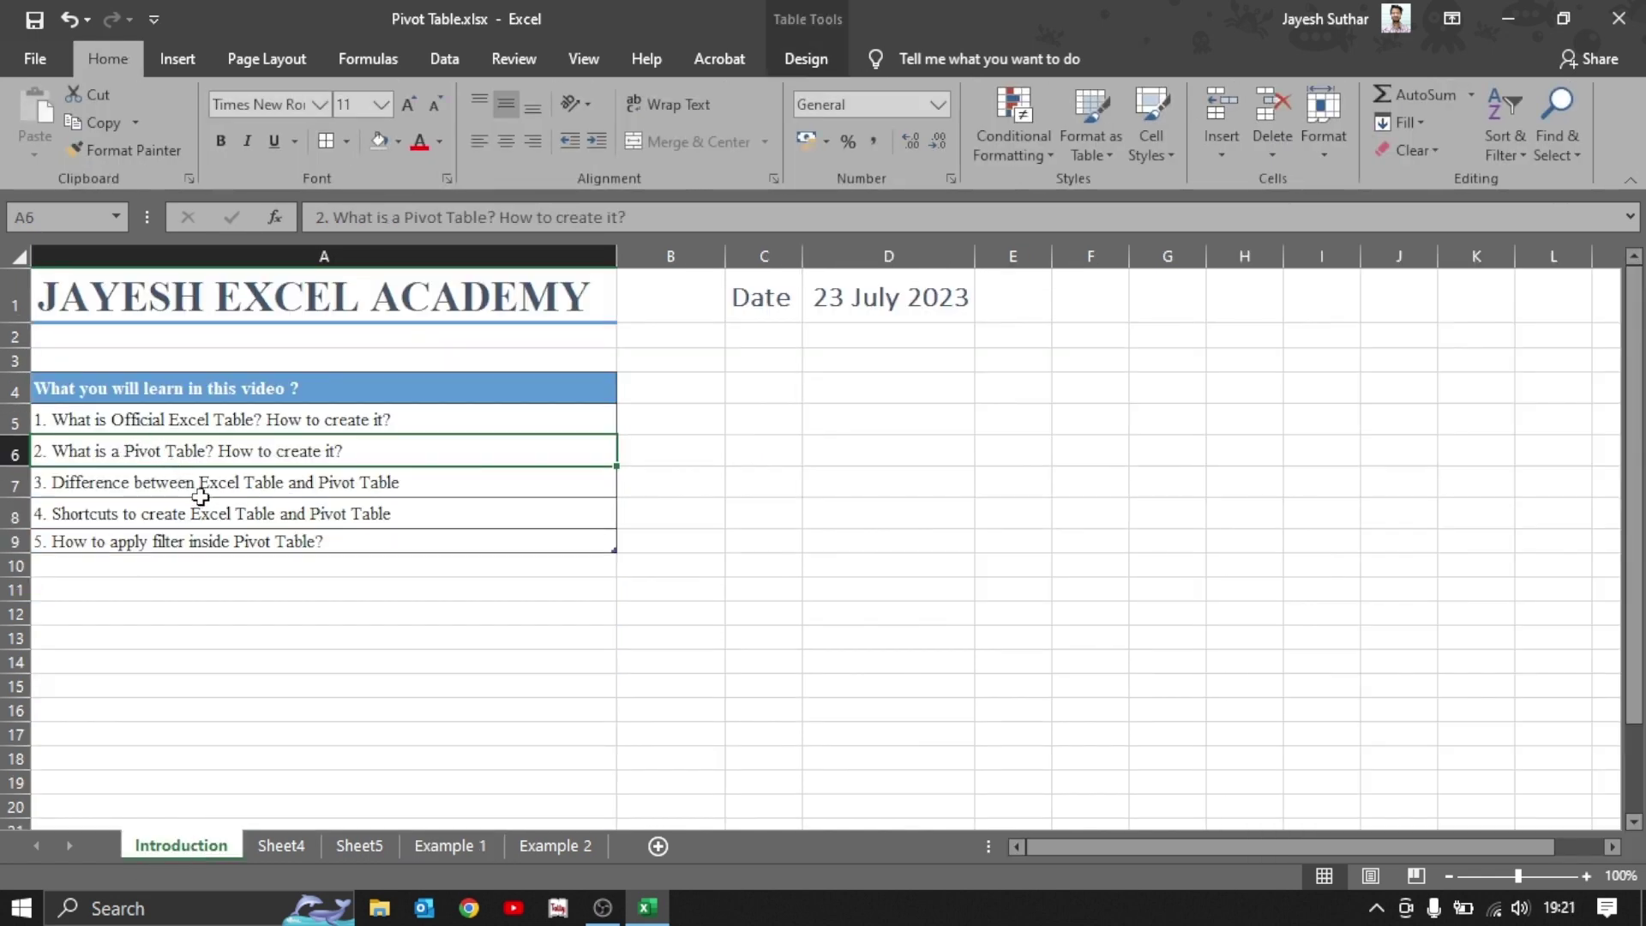
left_click(198, 489)
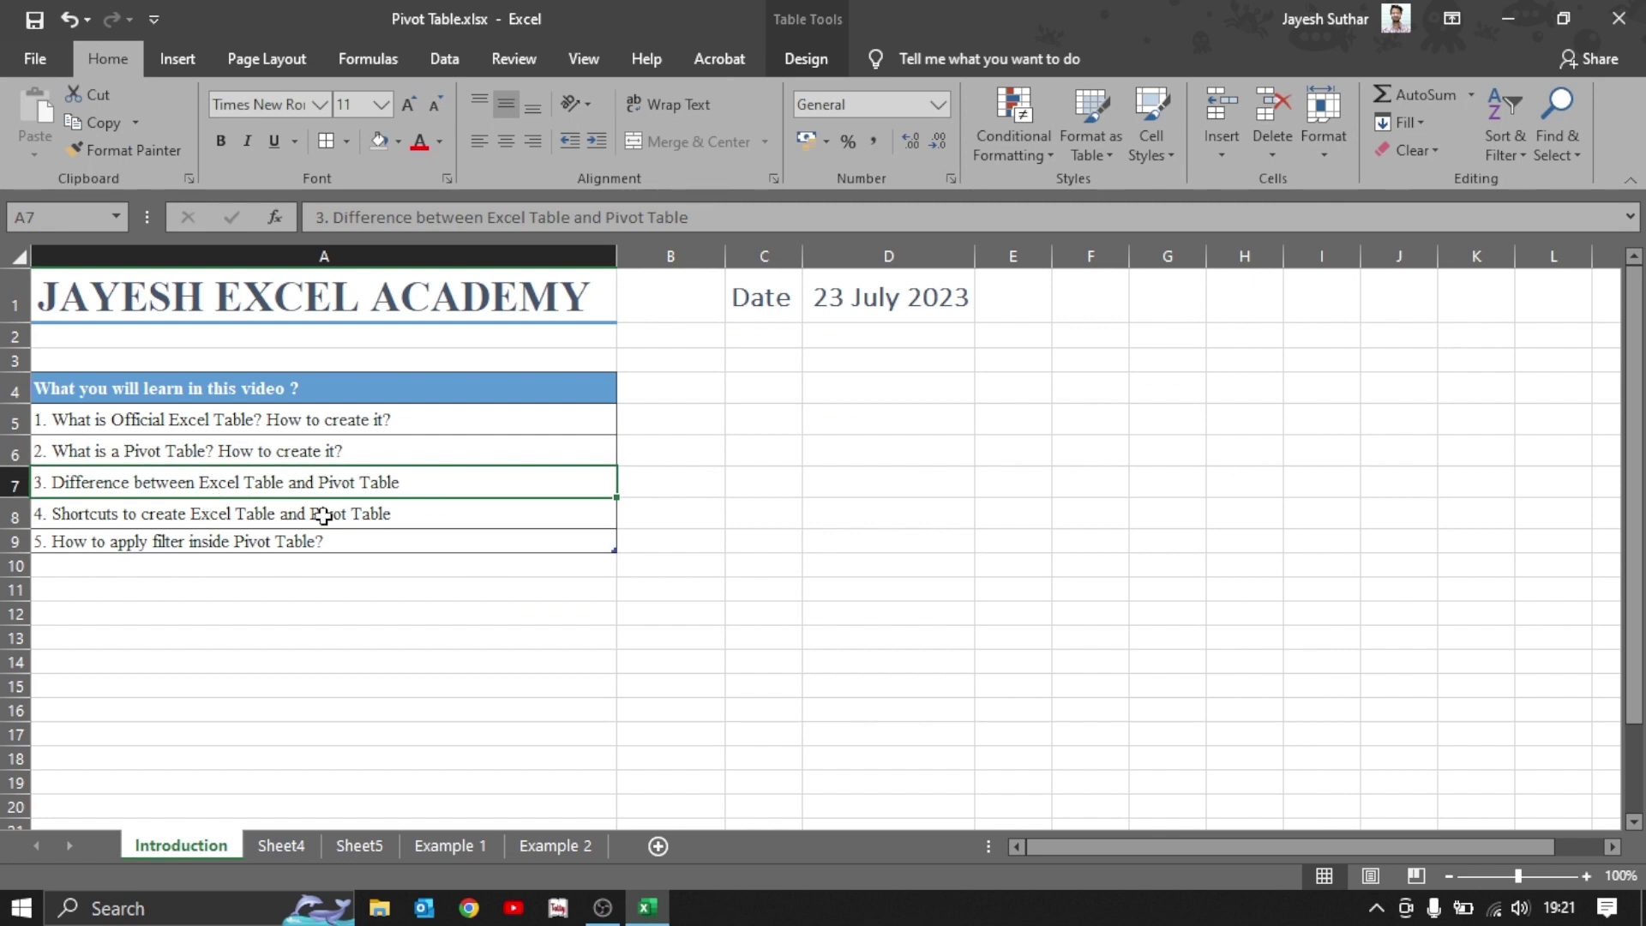
left_click(440, 842)
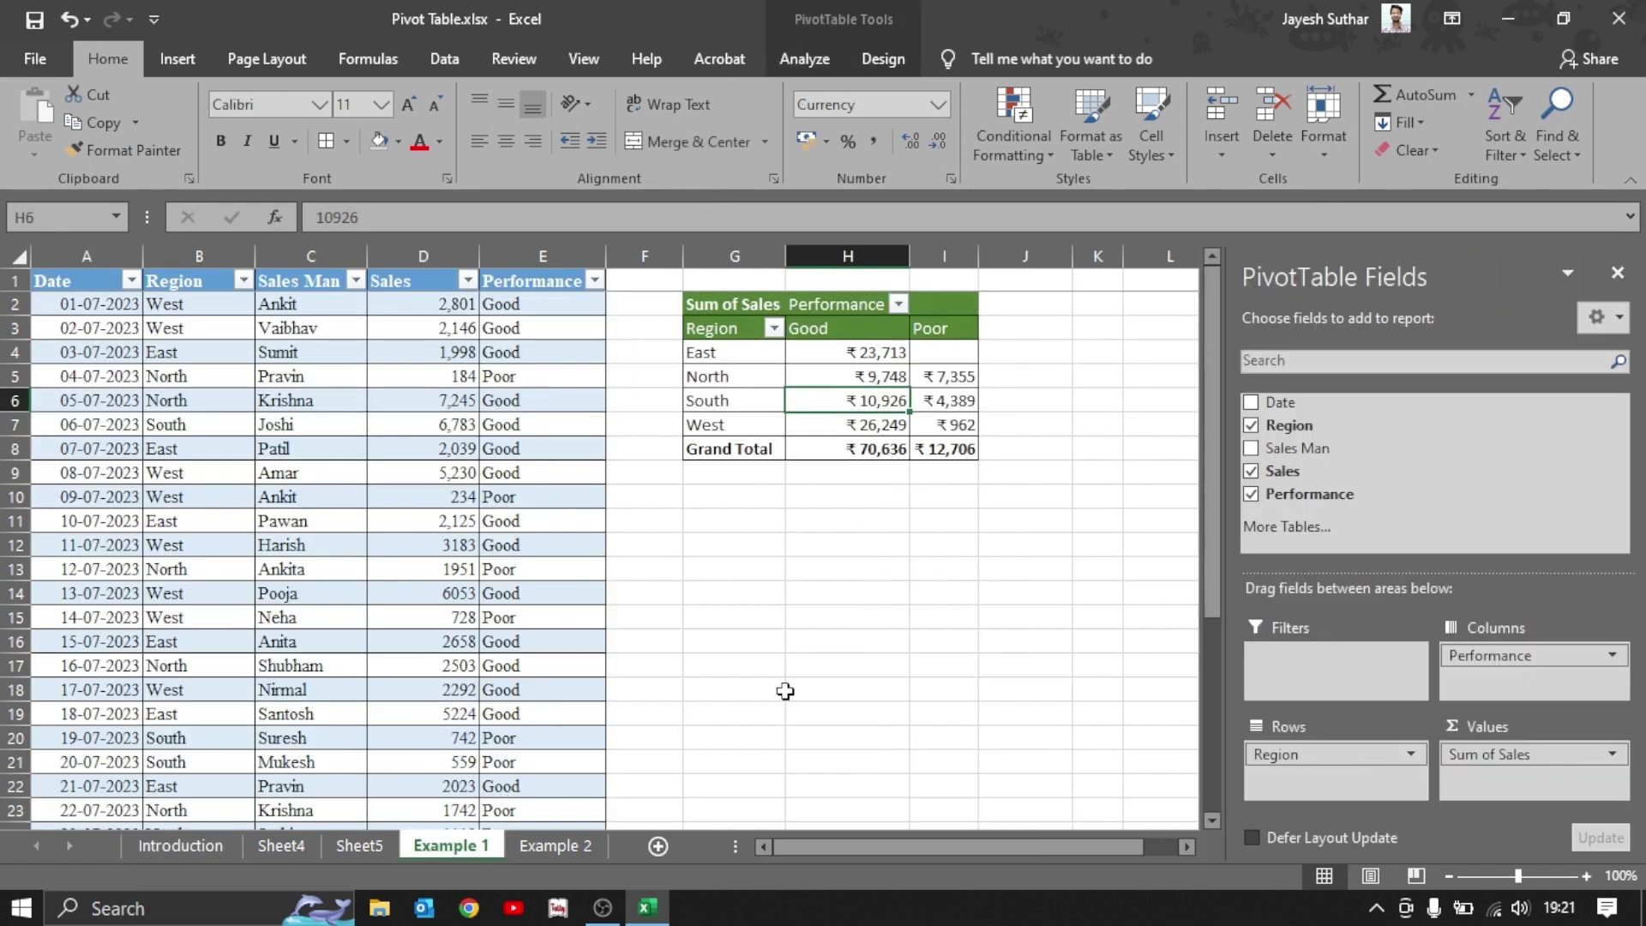
Filter the source data table's Performance column to show only the Good rows.
left_click(288, 375)
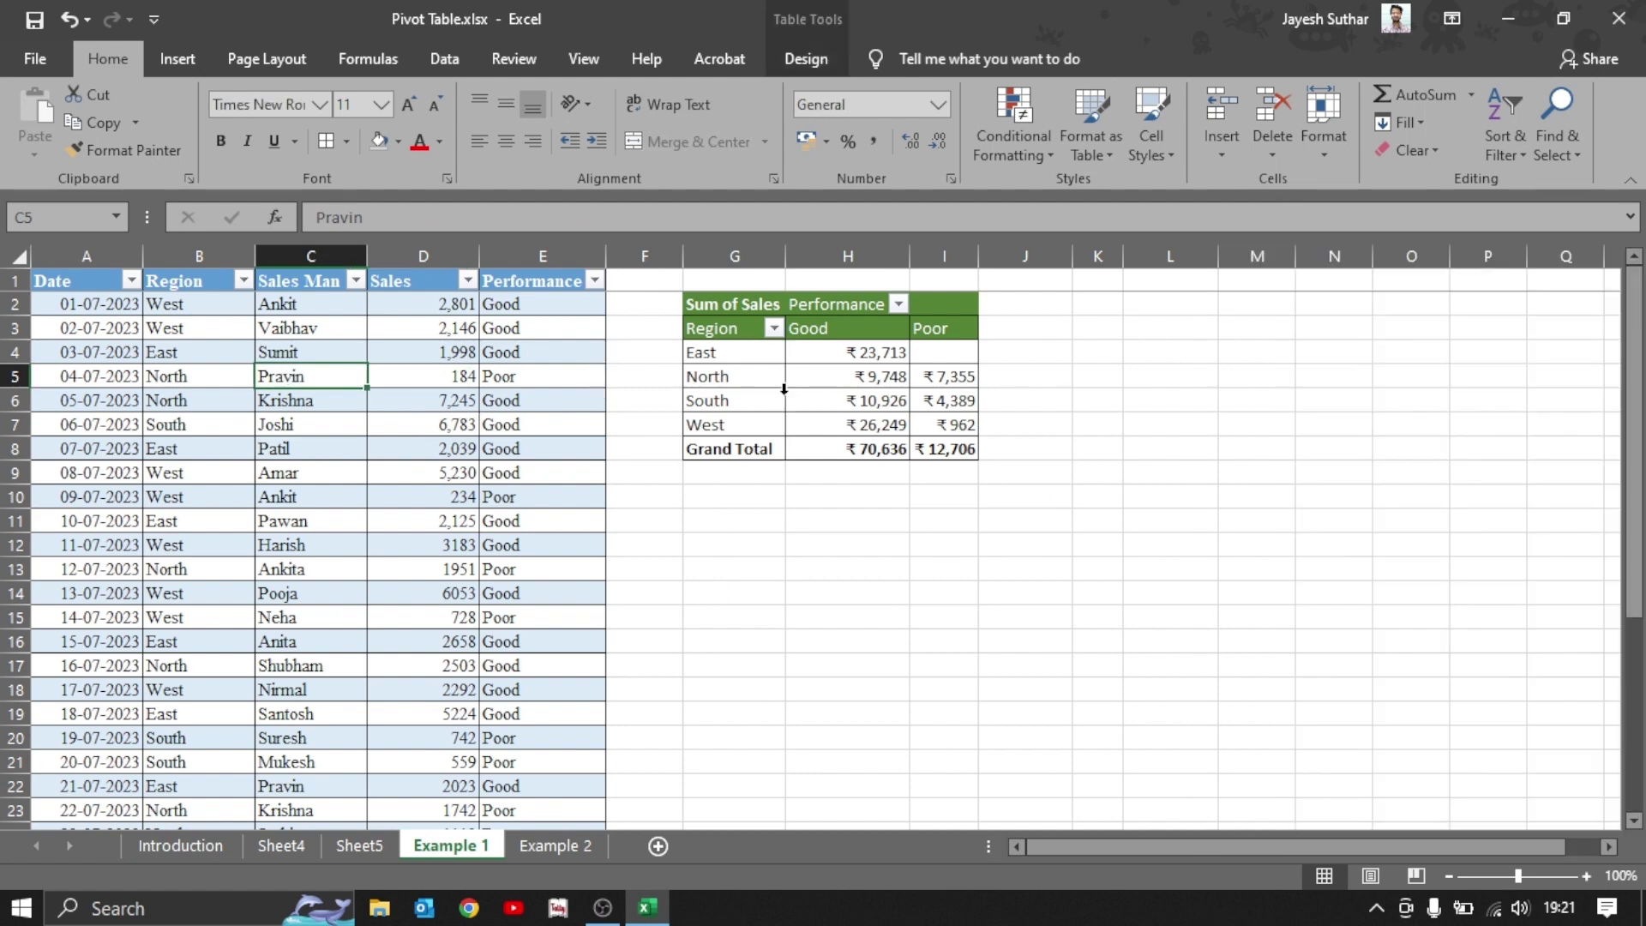
left_click(593, 281)
left_click(394, 557)
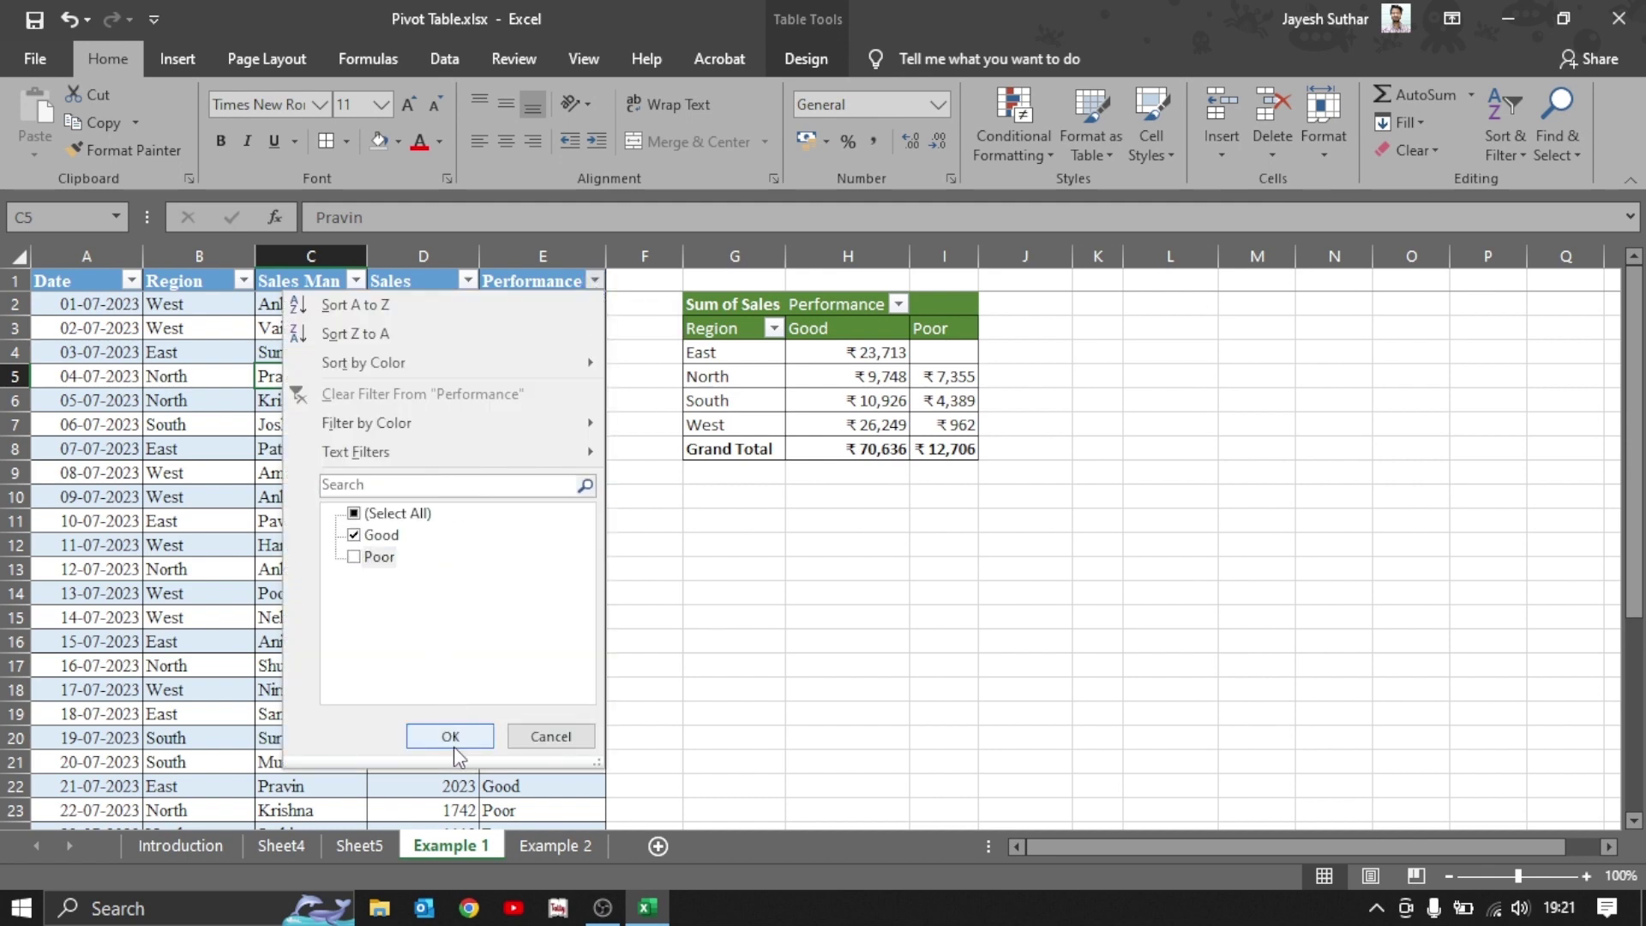
left_click(461, 739)
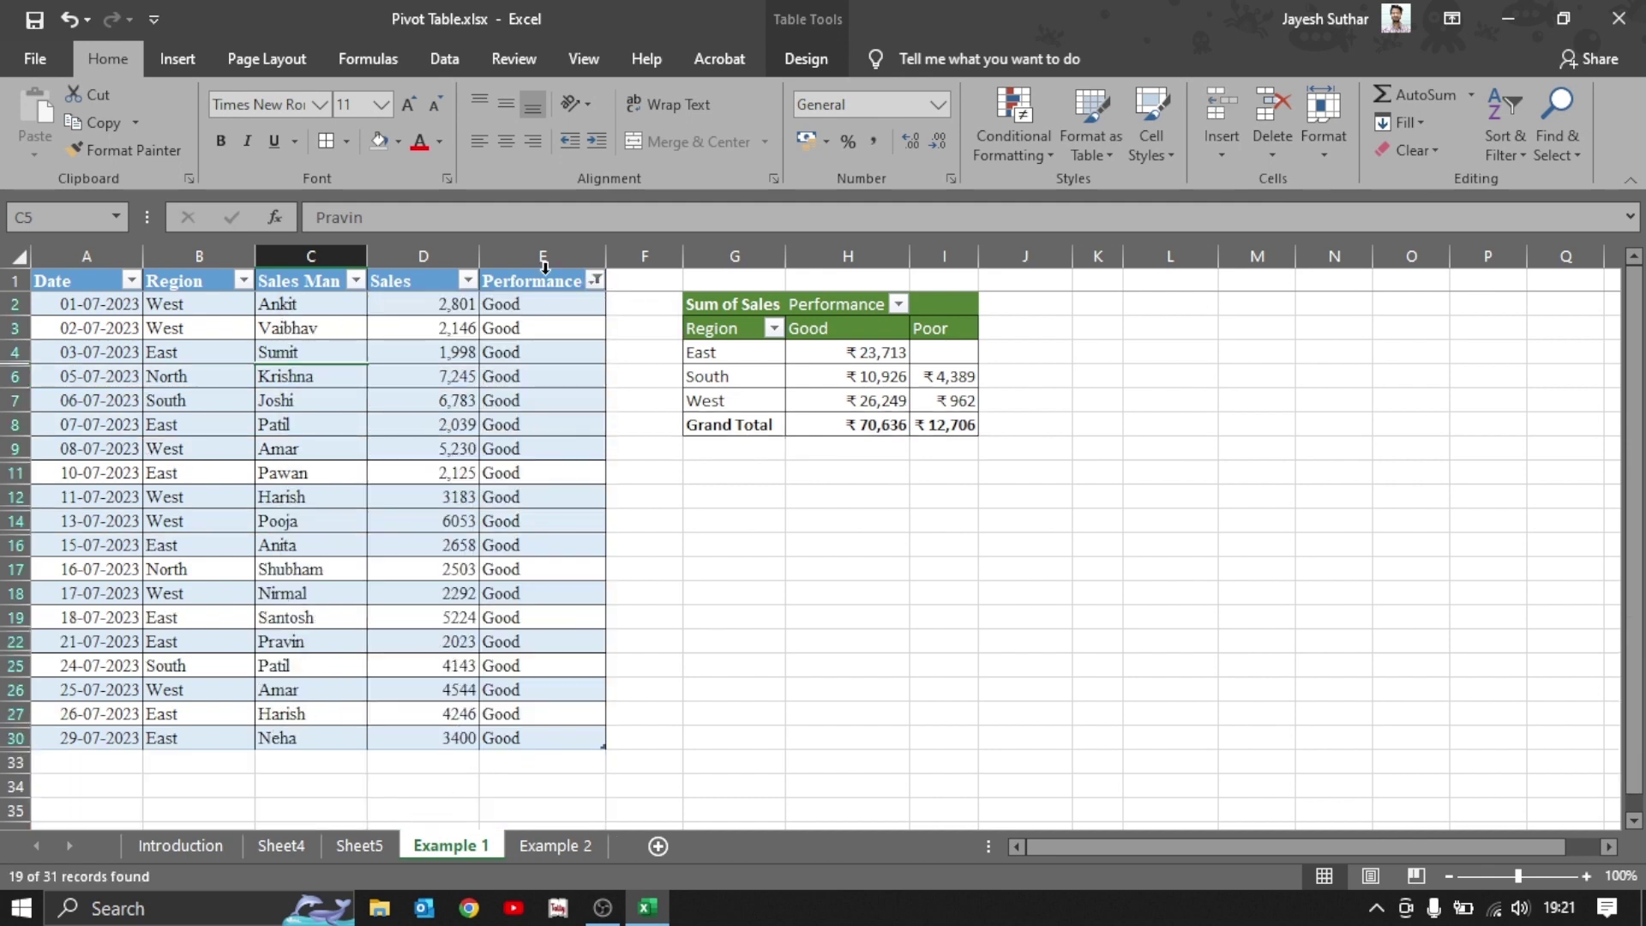
Switch the source data table's Performance filter to Poor only, and clear the filter from that column.
left_click(593, 282)
left_click(377, 535)
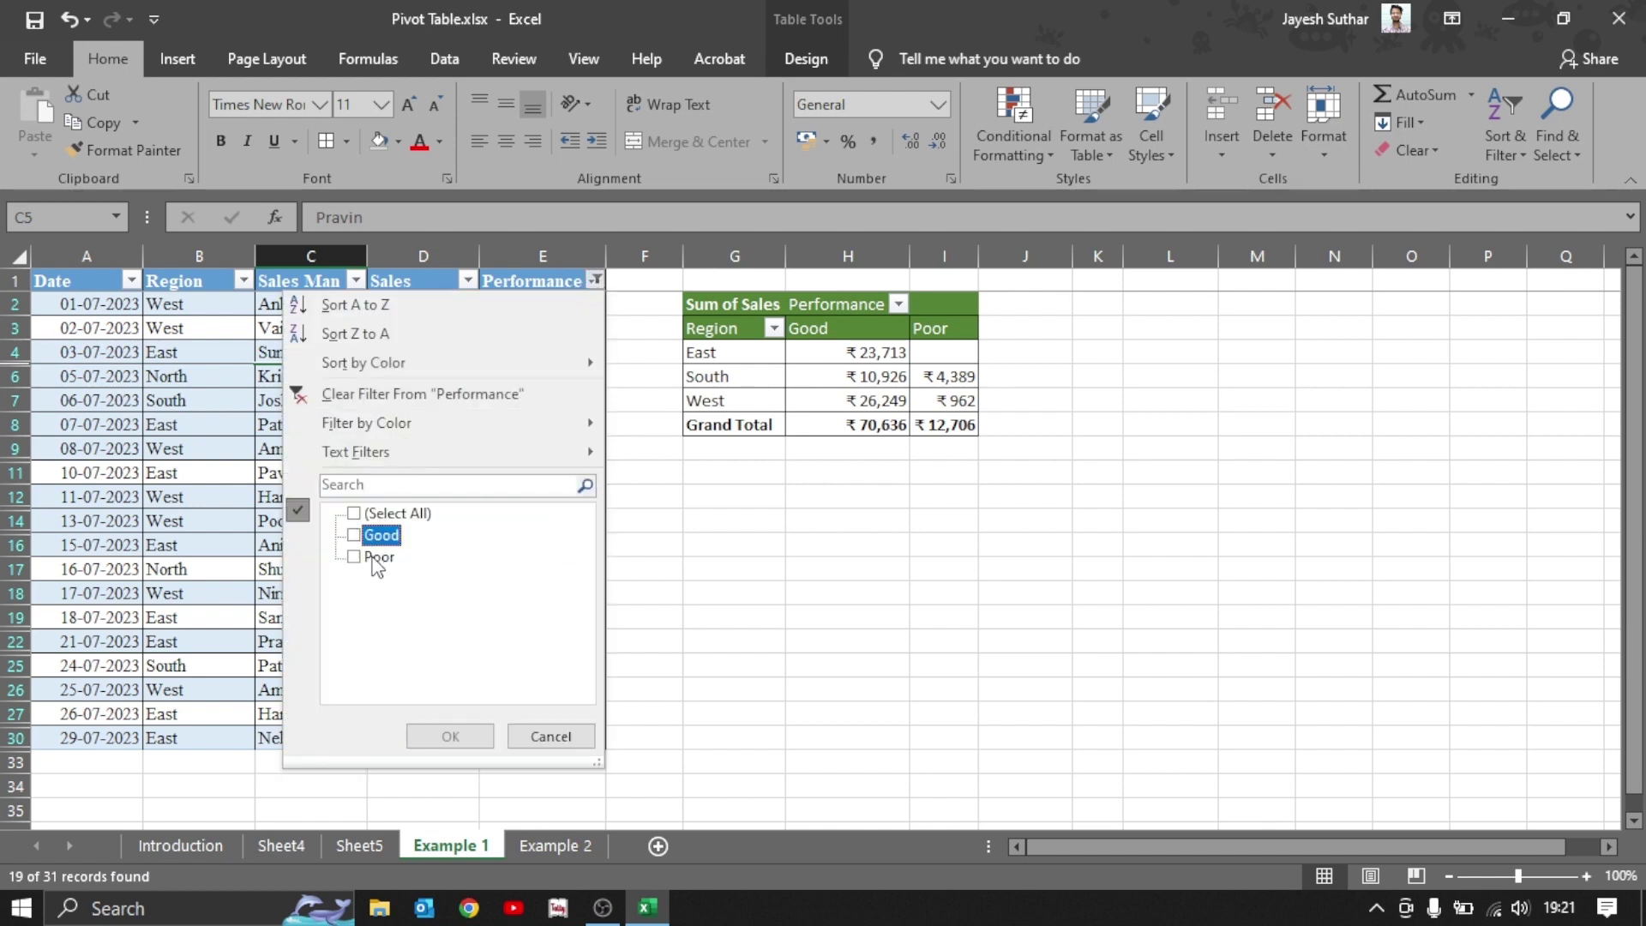
left_click(377, 557)
left_click(446, 735)
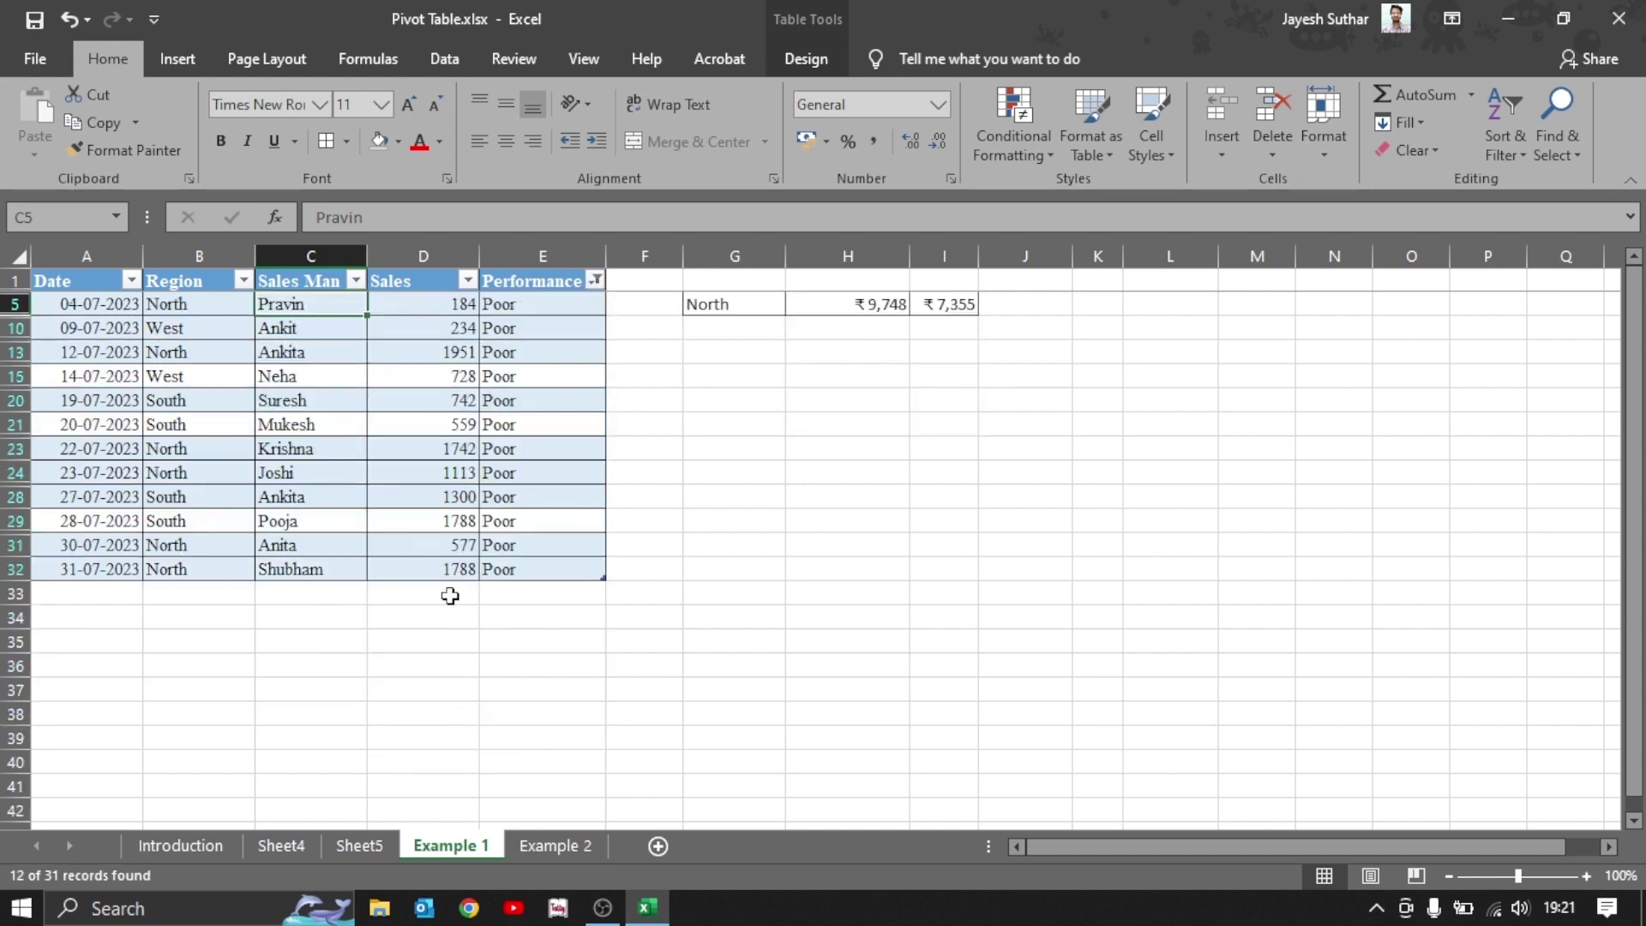
left_click(594, 282)
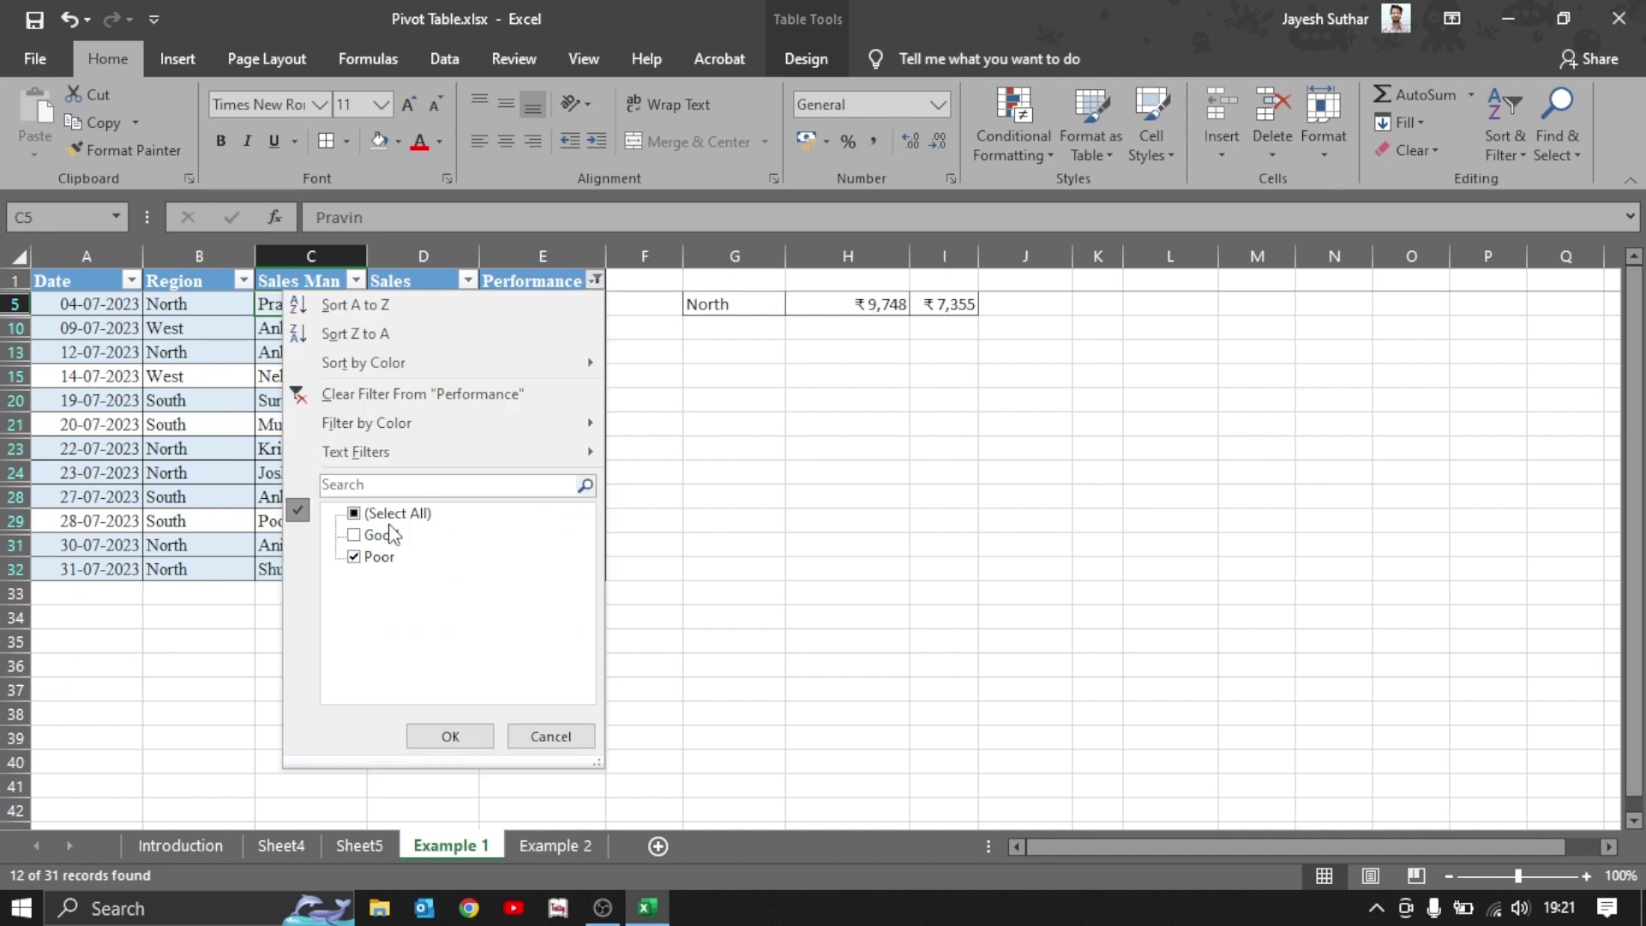
left_click(399, 393)
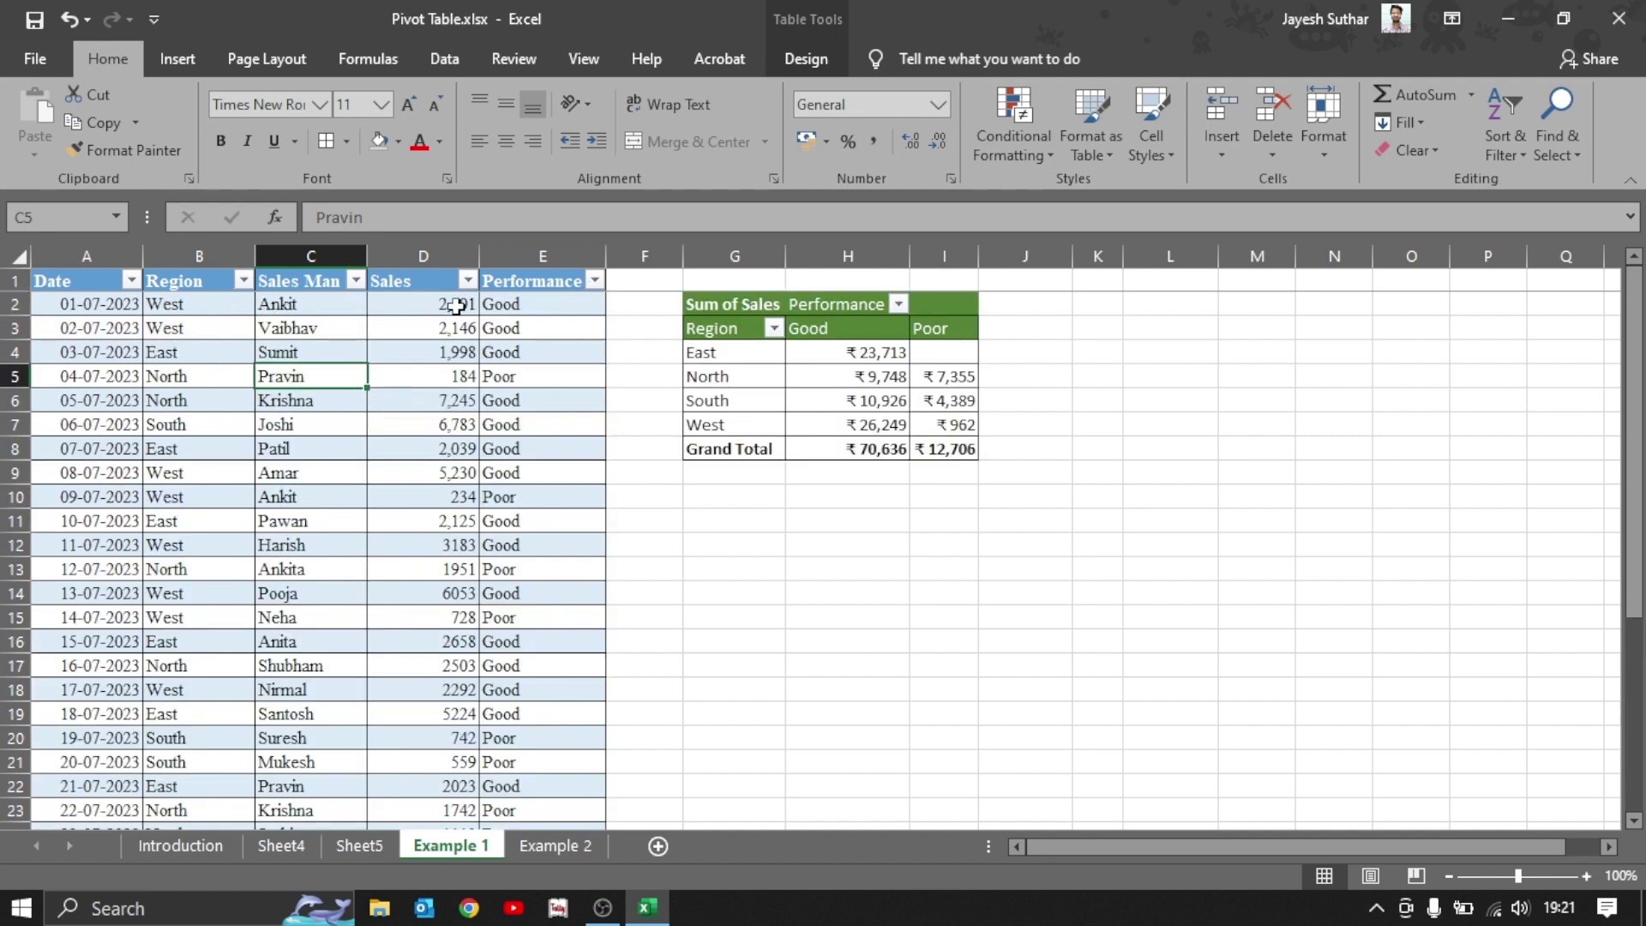
Add the Sales Man field to the pivot table's rows beneath Region.
left_click(533, 305)
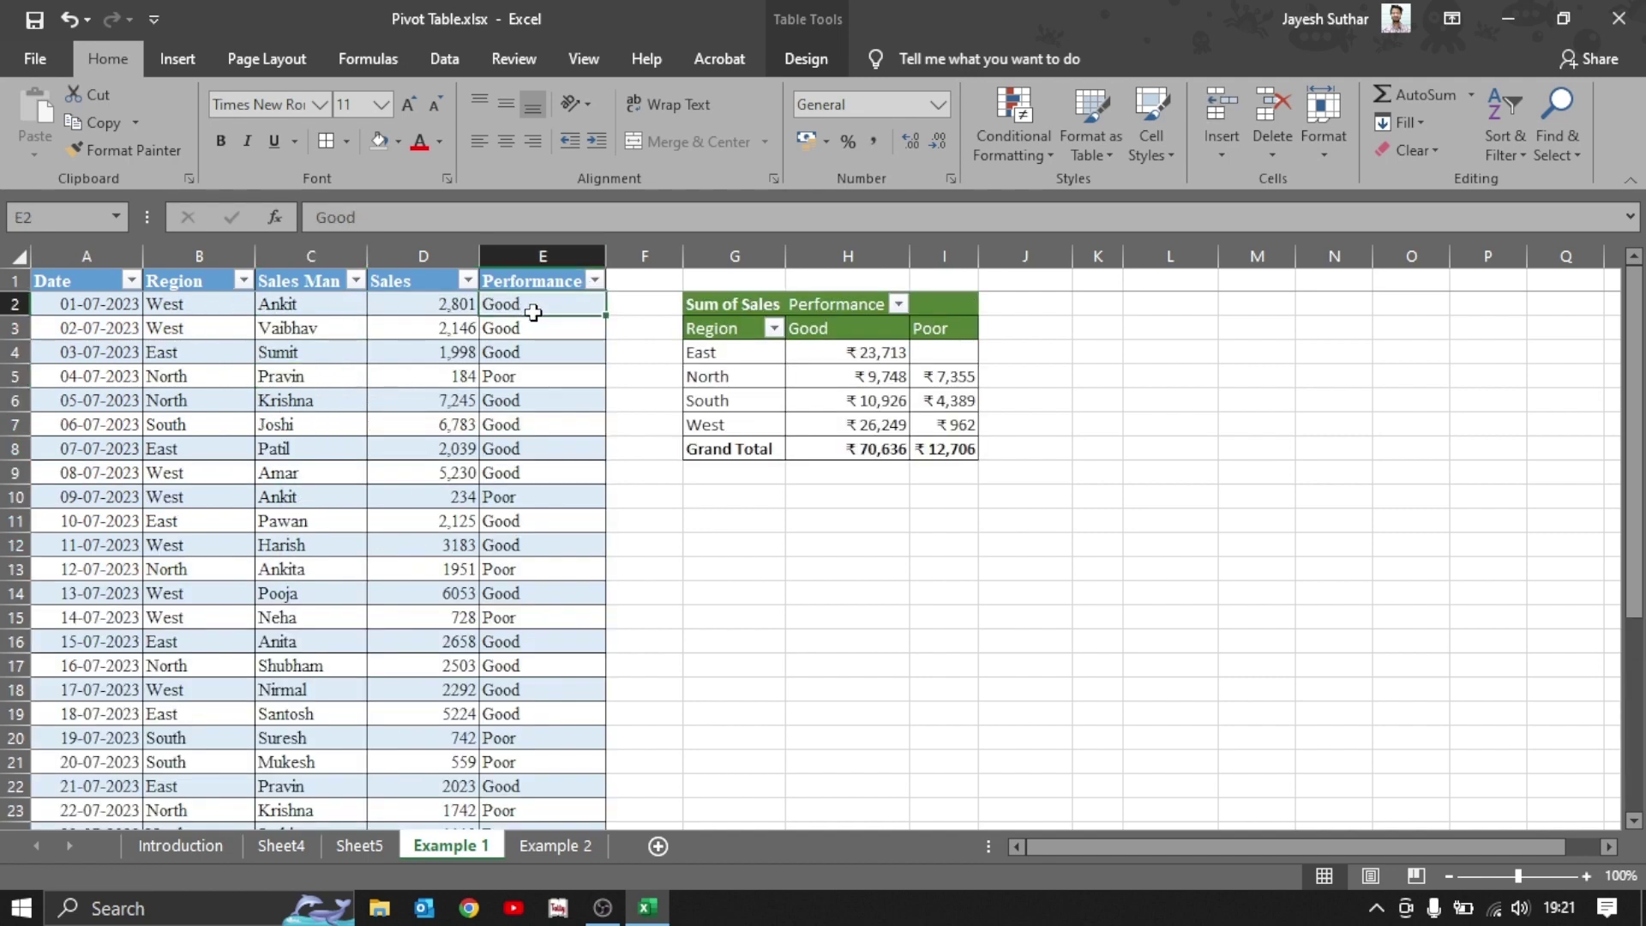
left_click_drag(532, 312, 528, 336)
left_click_drag(211, 303, 213, 327)
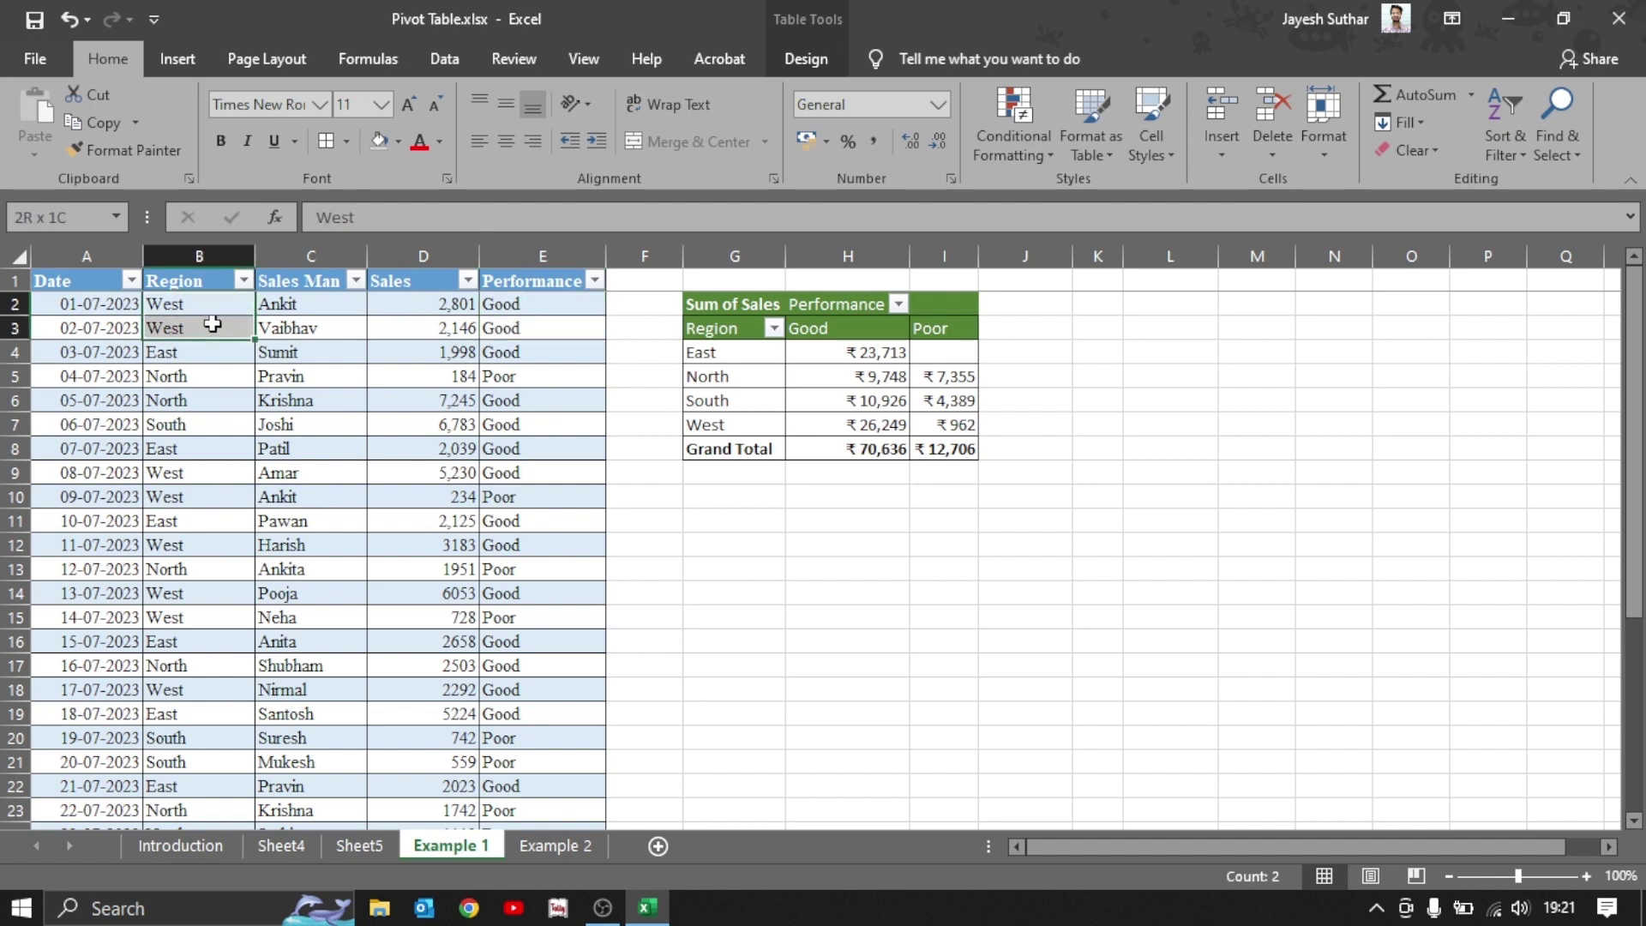
left_click(196, 377)
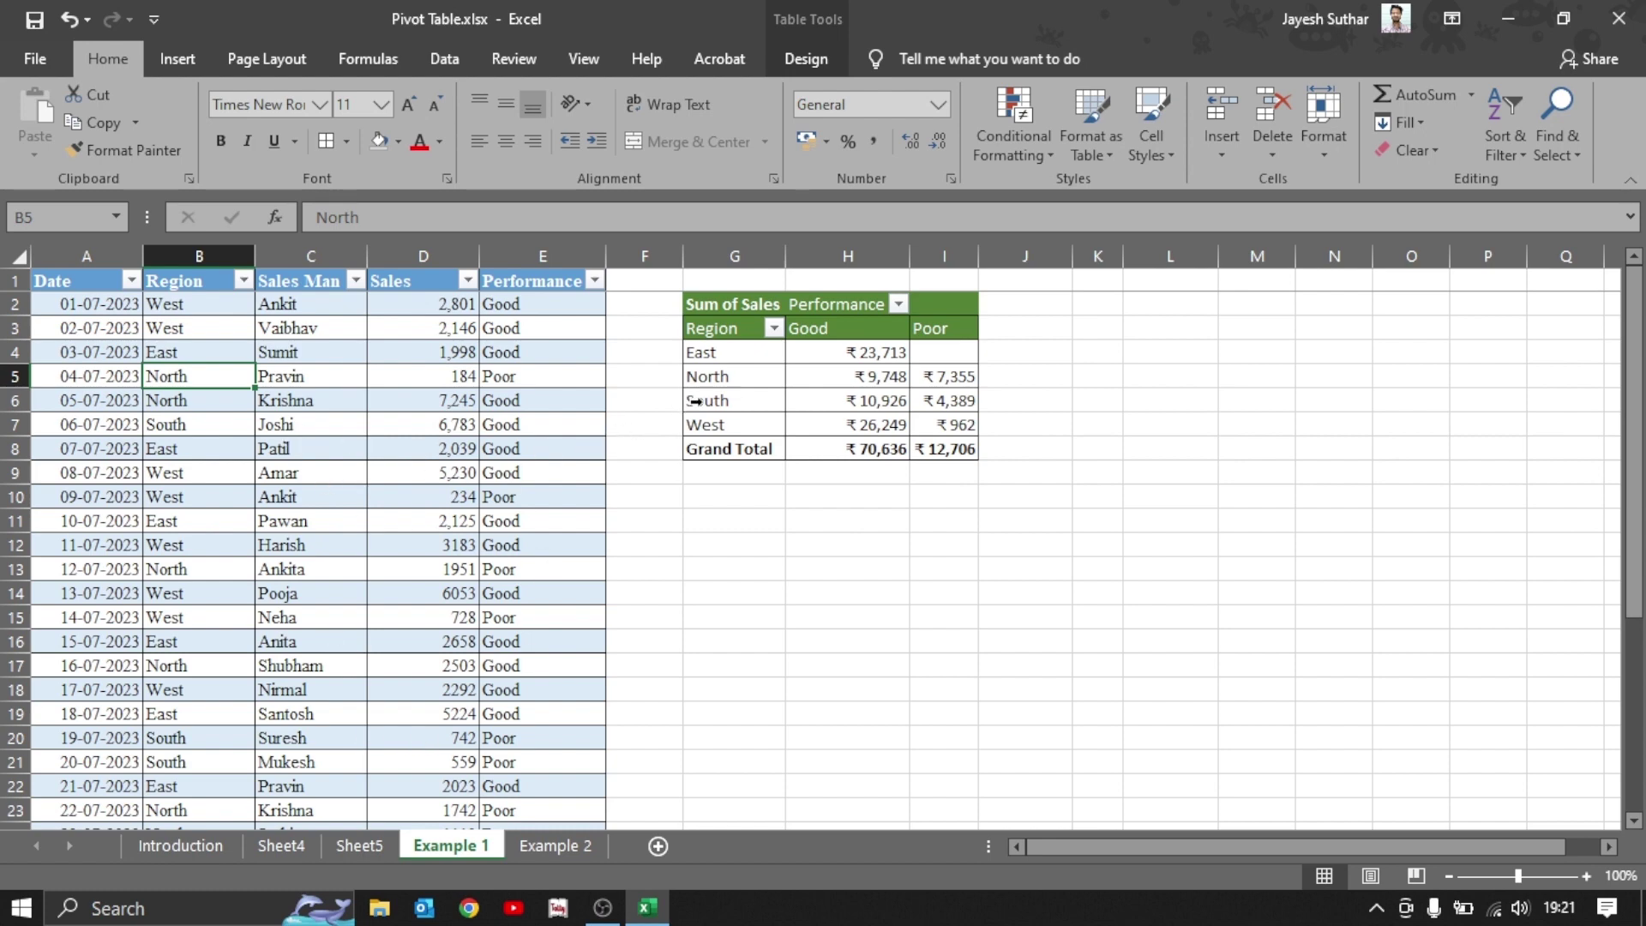
left_click(746, 375)
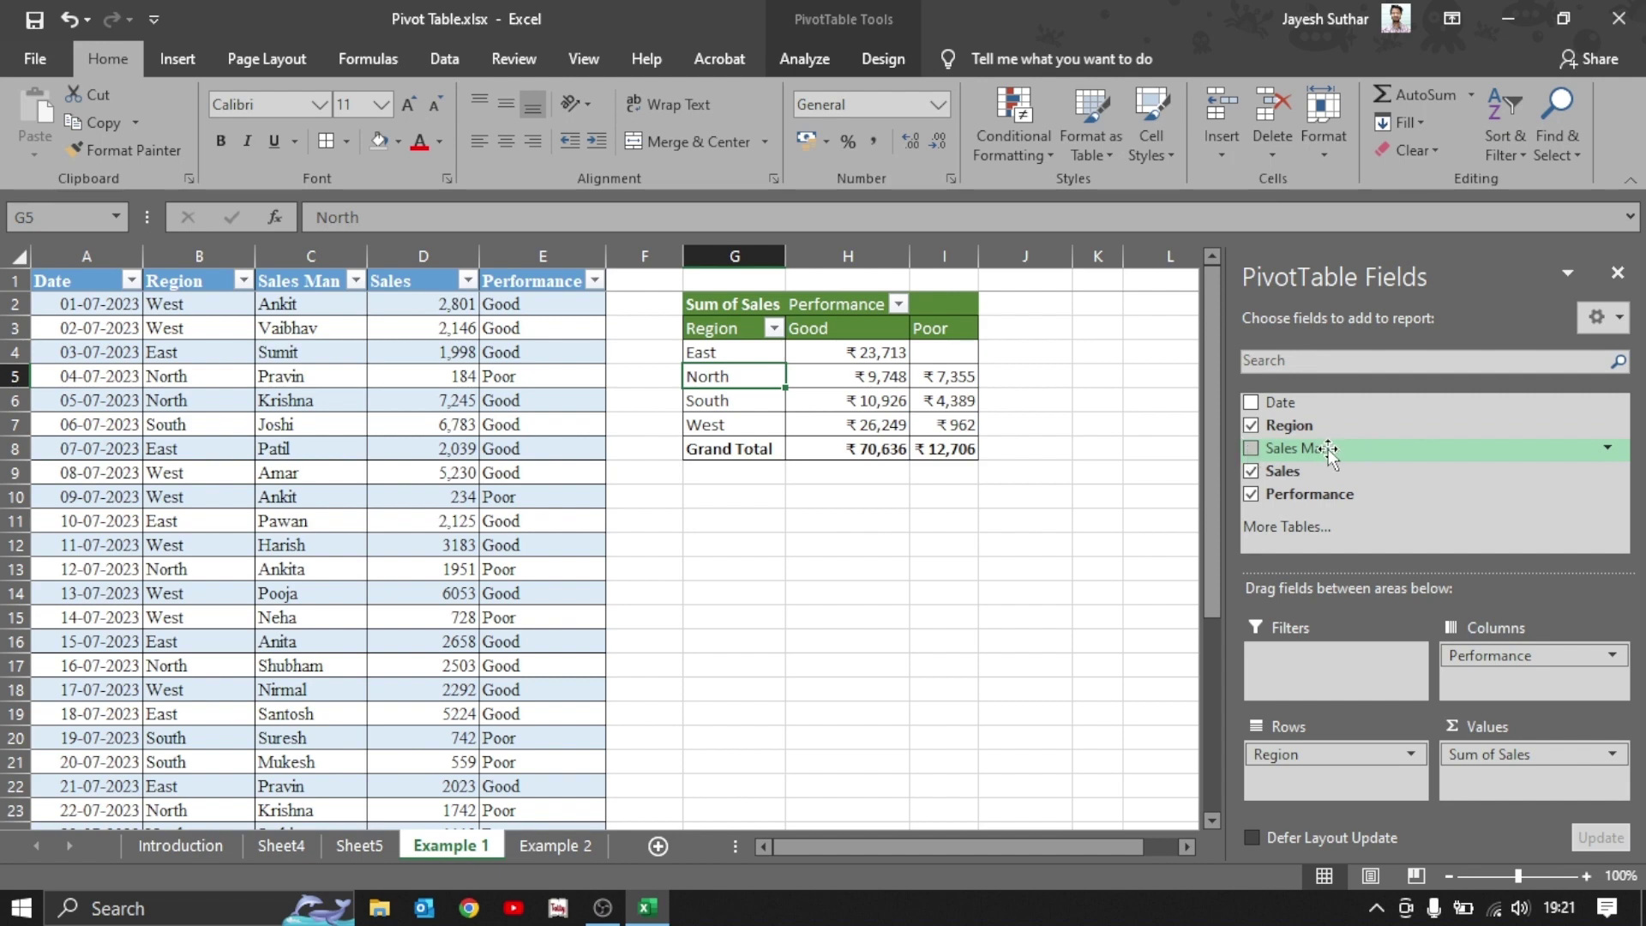
left_click_drag(1308, 449, 1332, 799)
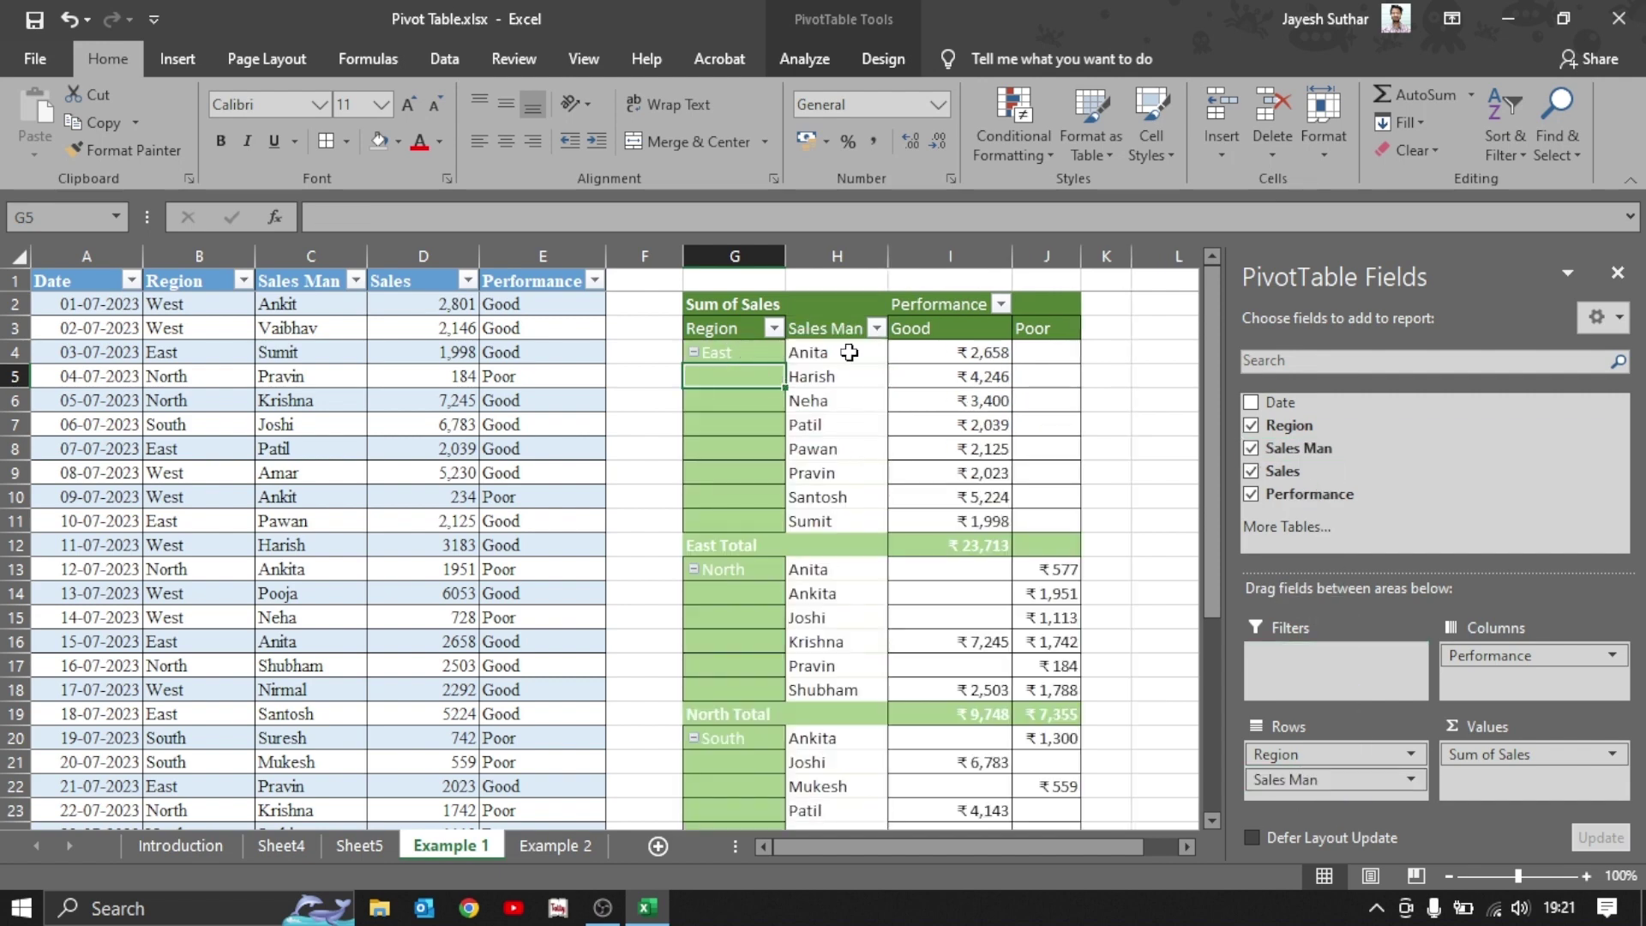
Apply the dark blue PivotTable style with light blue subtotal rows to the pivot table.
left_click(744, 354)
left_click(892, 57)
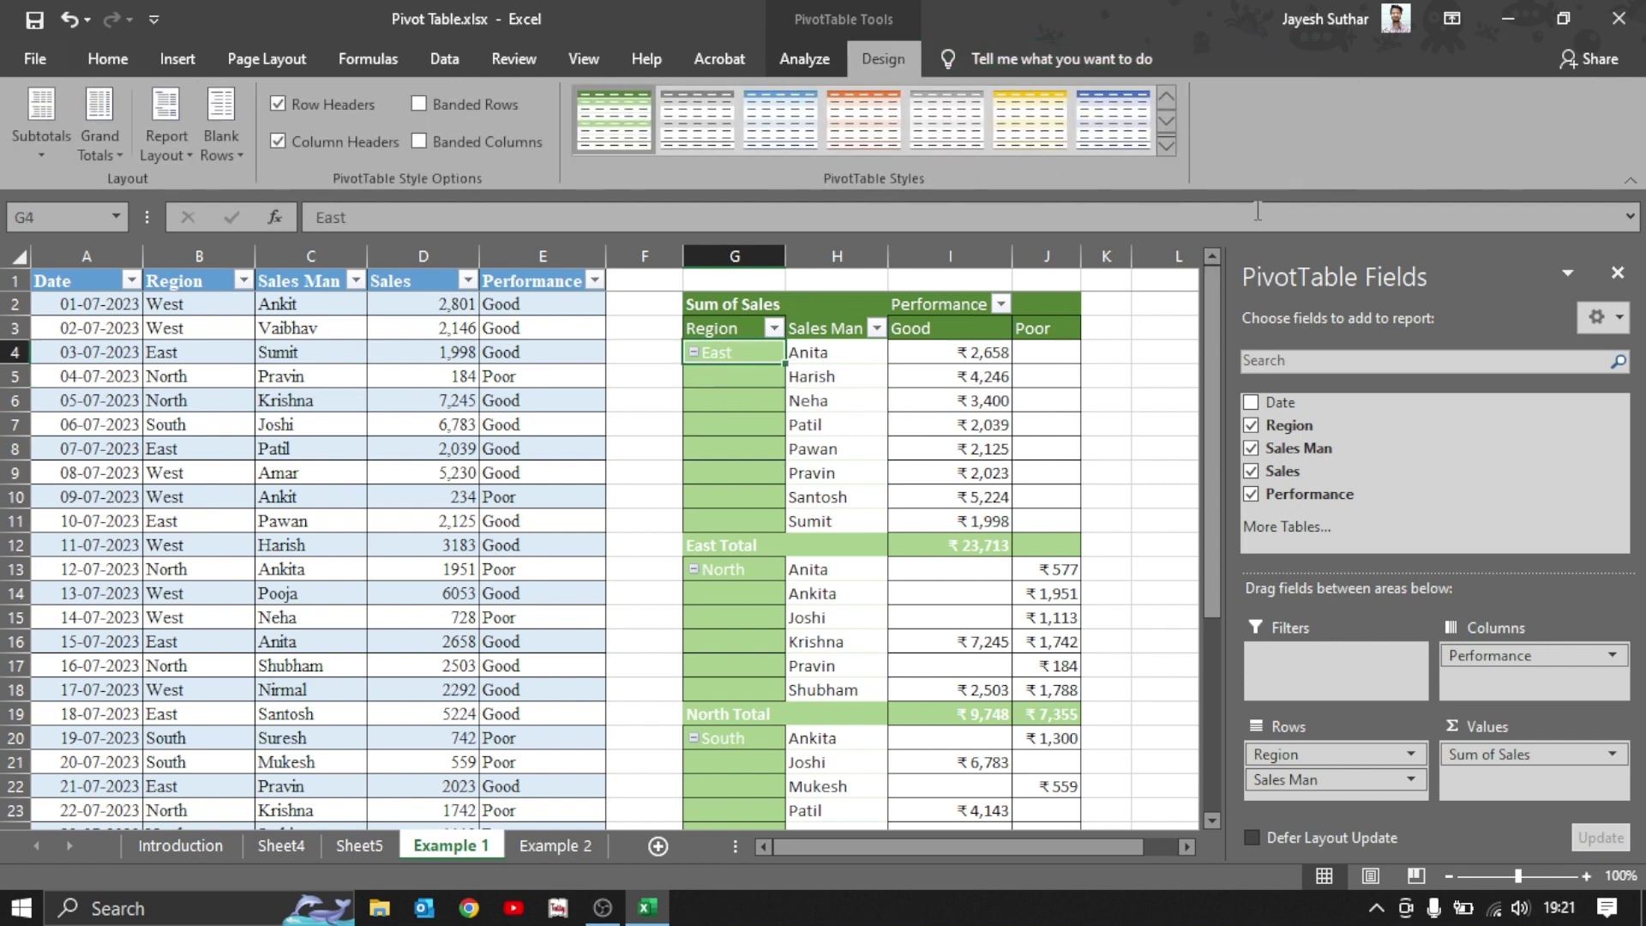
left_click(1112, 120)
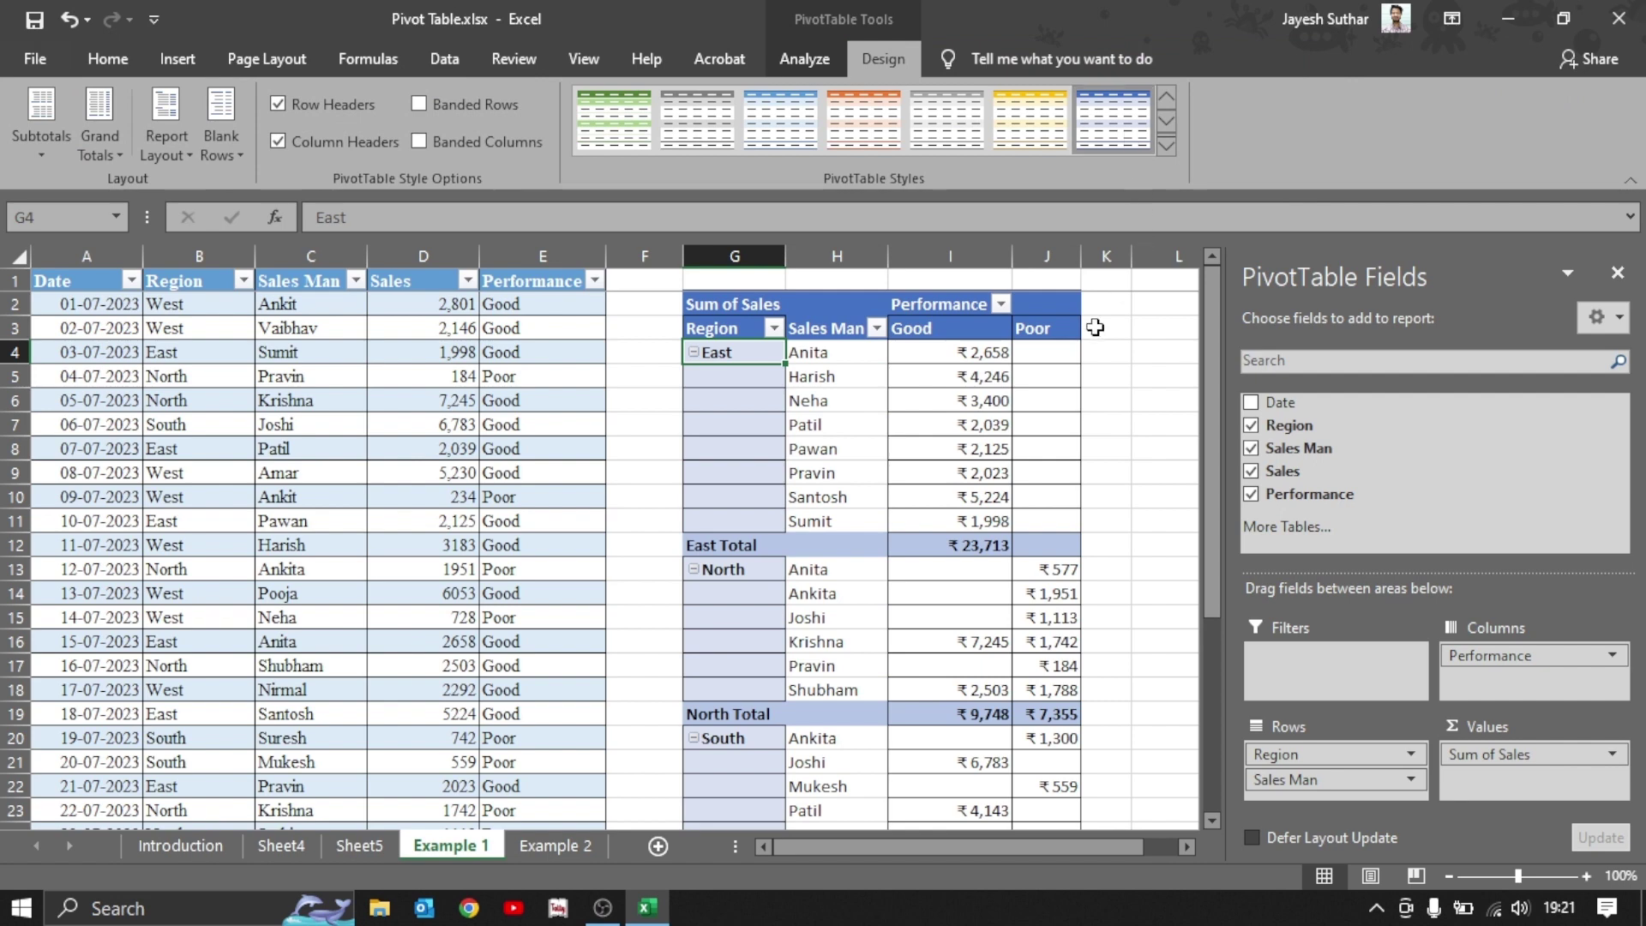
Examine each region's sales by salesman under the Good and Poor performance columns of the pivot table.
left_click(845, 343)
left_click(836, 400)
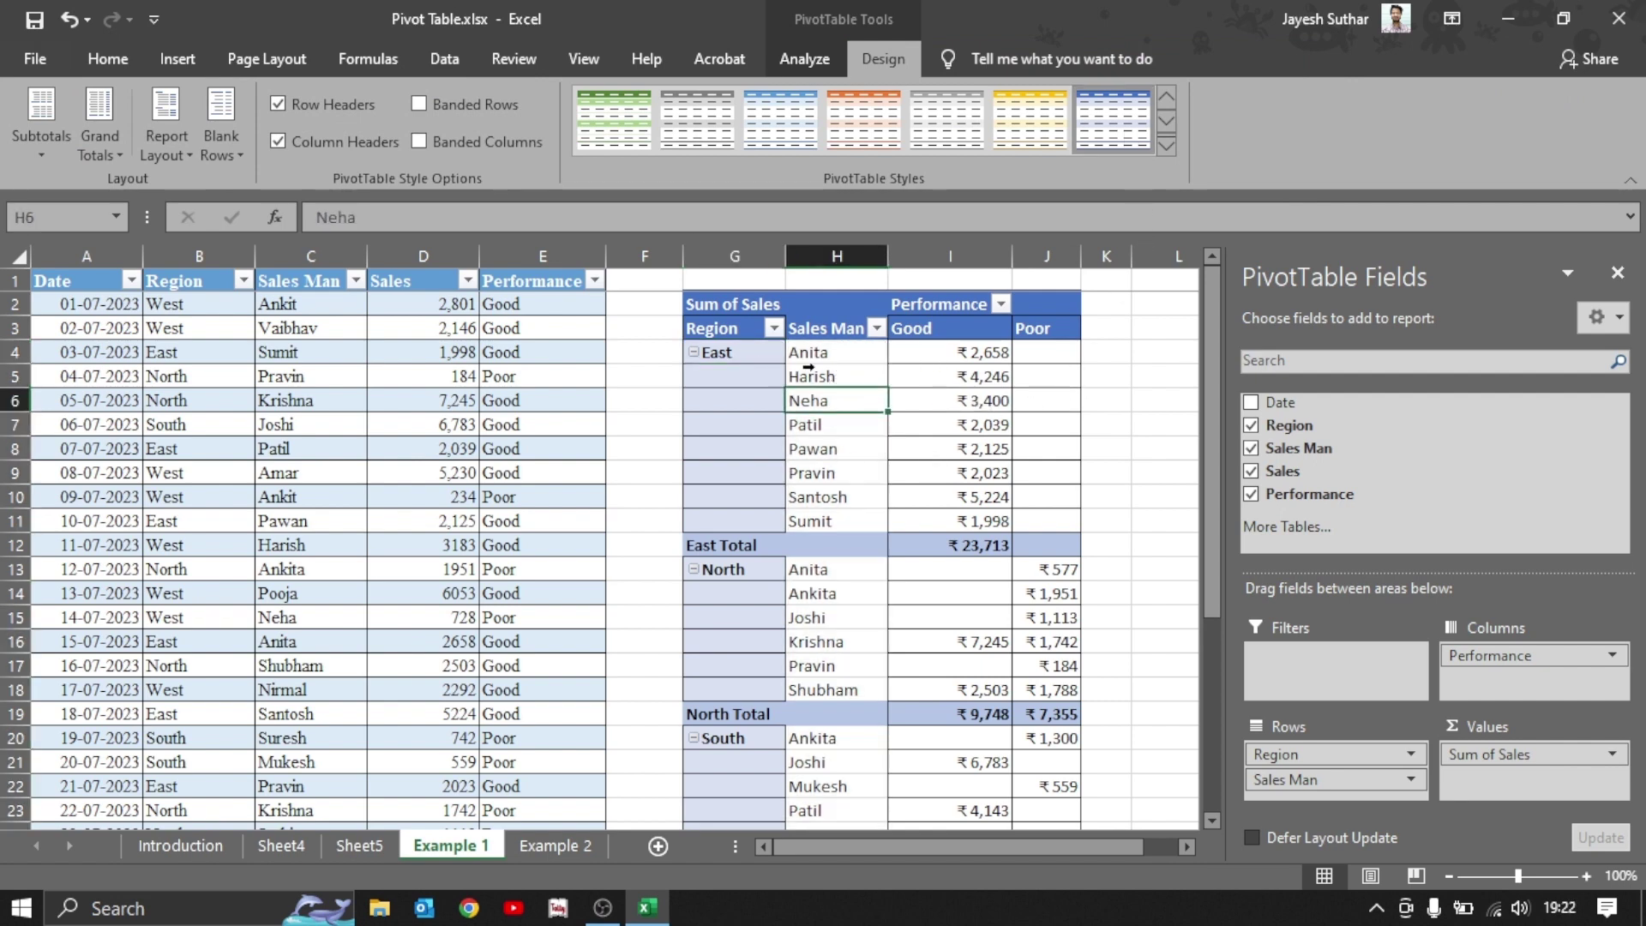
left_click_drag(947, 336, 960, 517)
left_click(1044, 312)
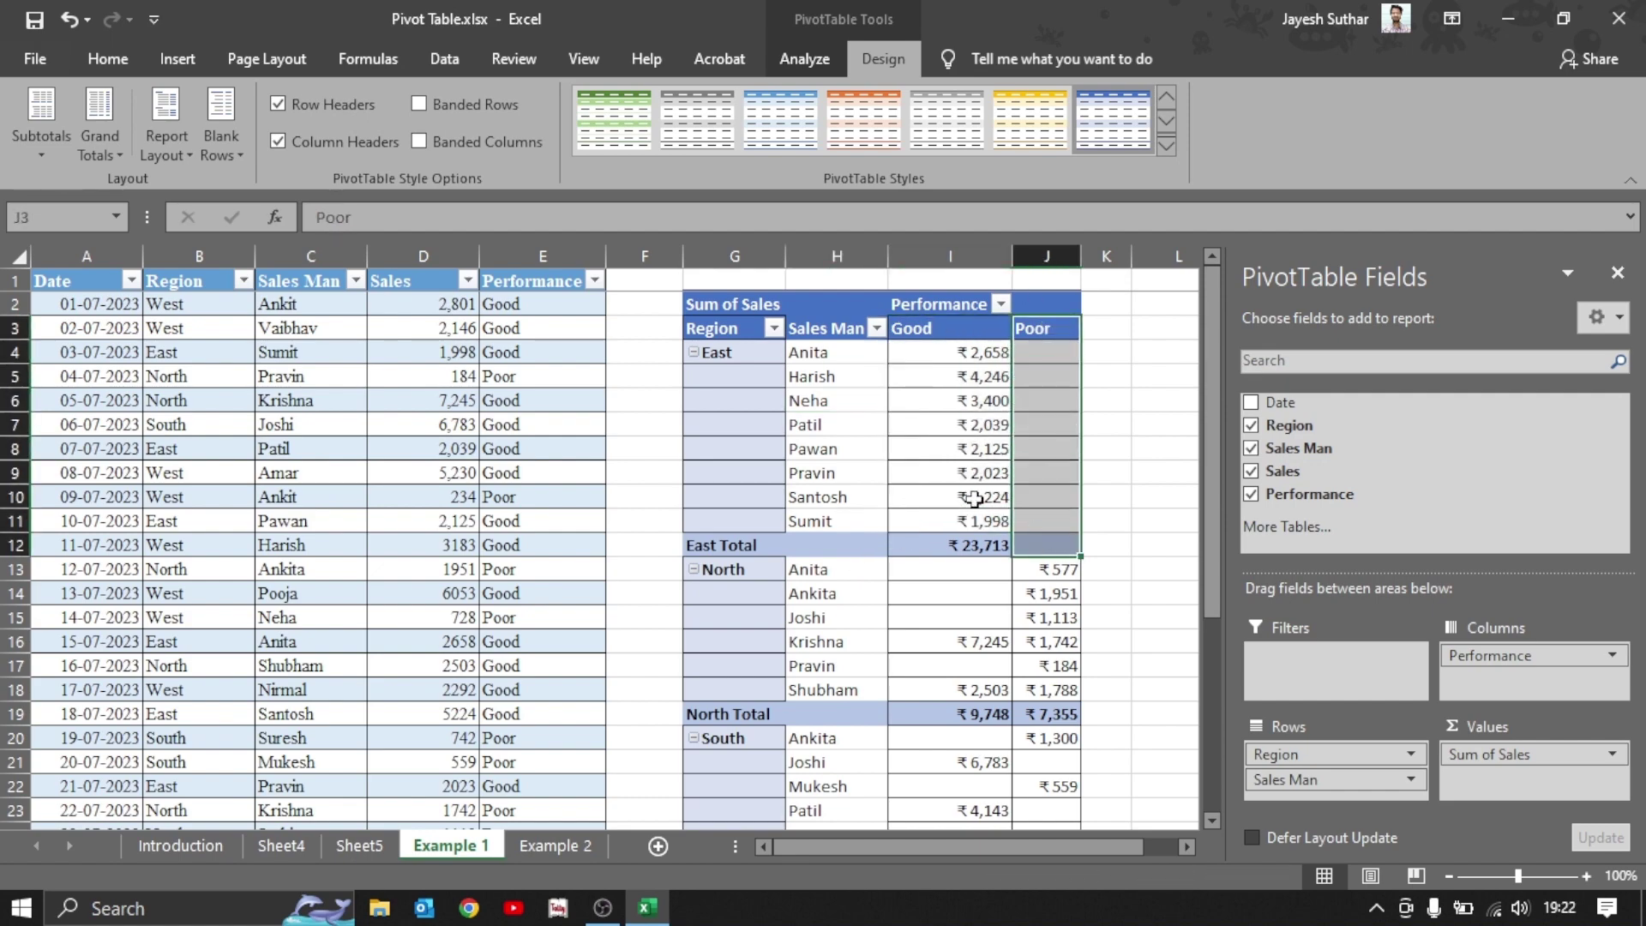
left_click(816, 473)
scroll(824, 546, "down", 6)
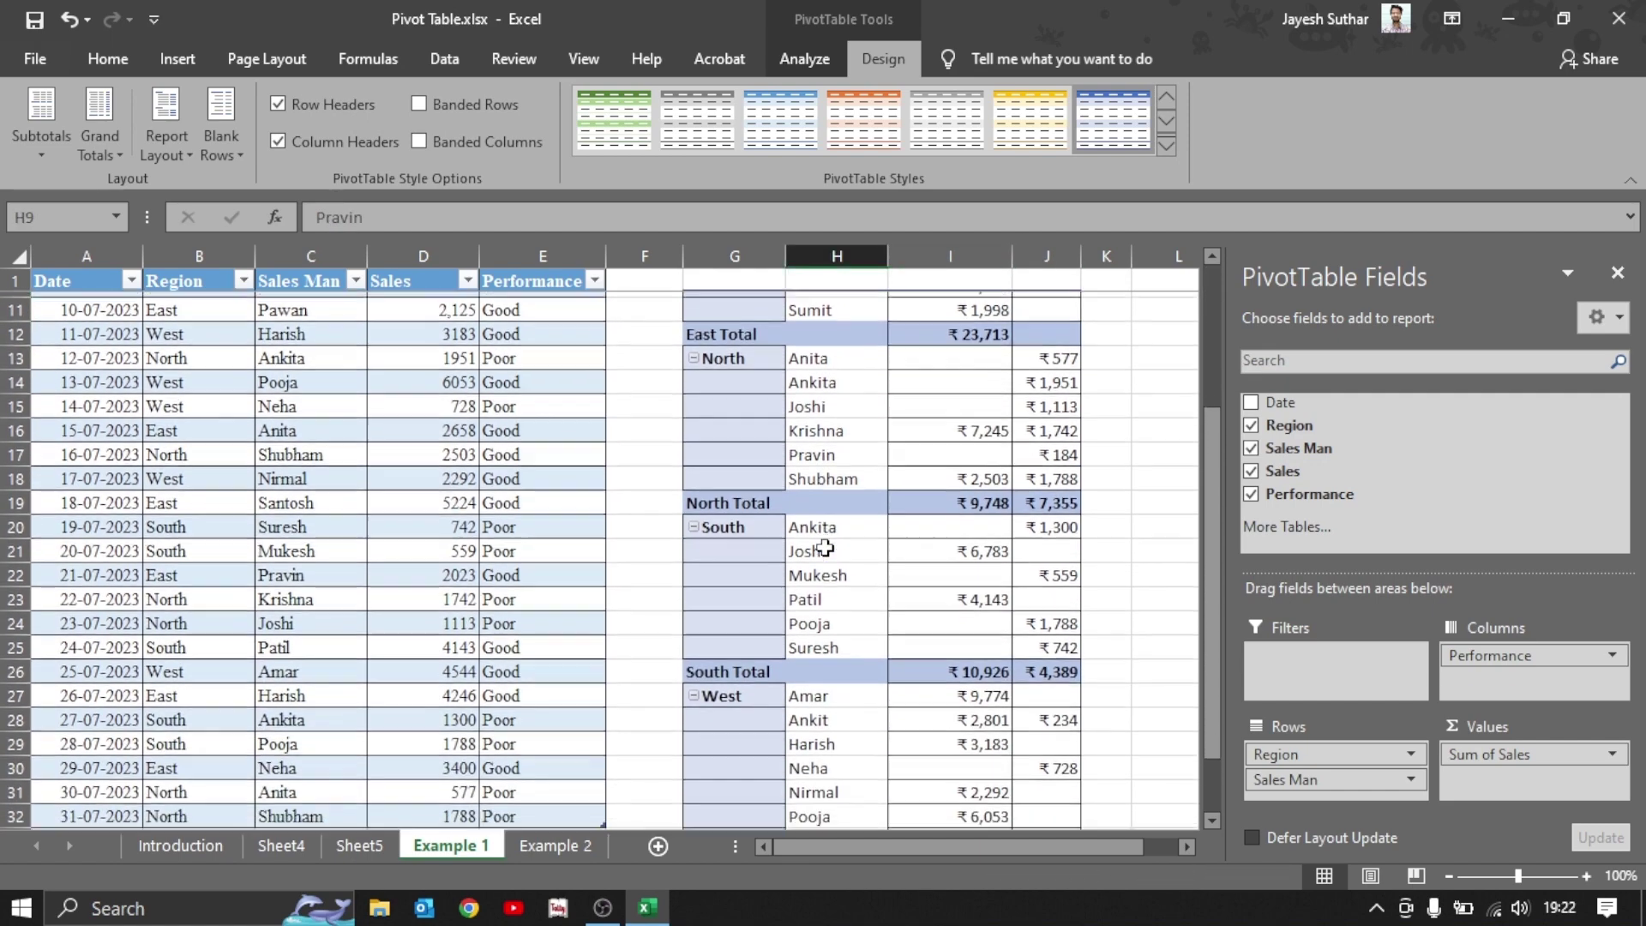
scroll(825, 546, "up", 6)
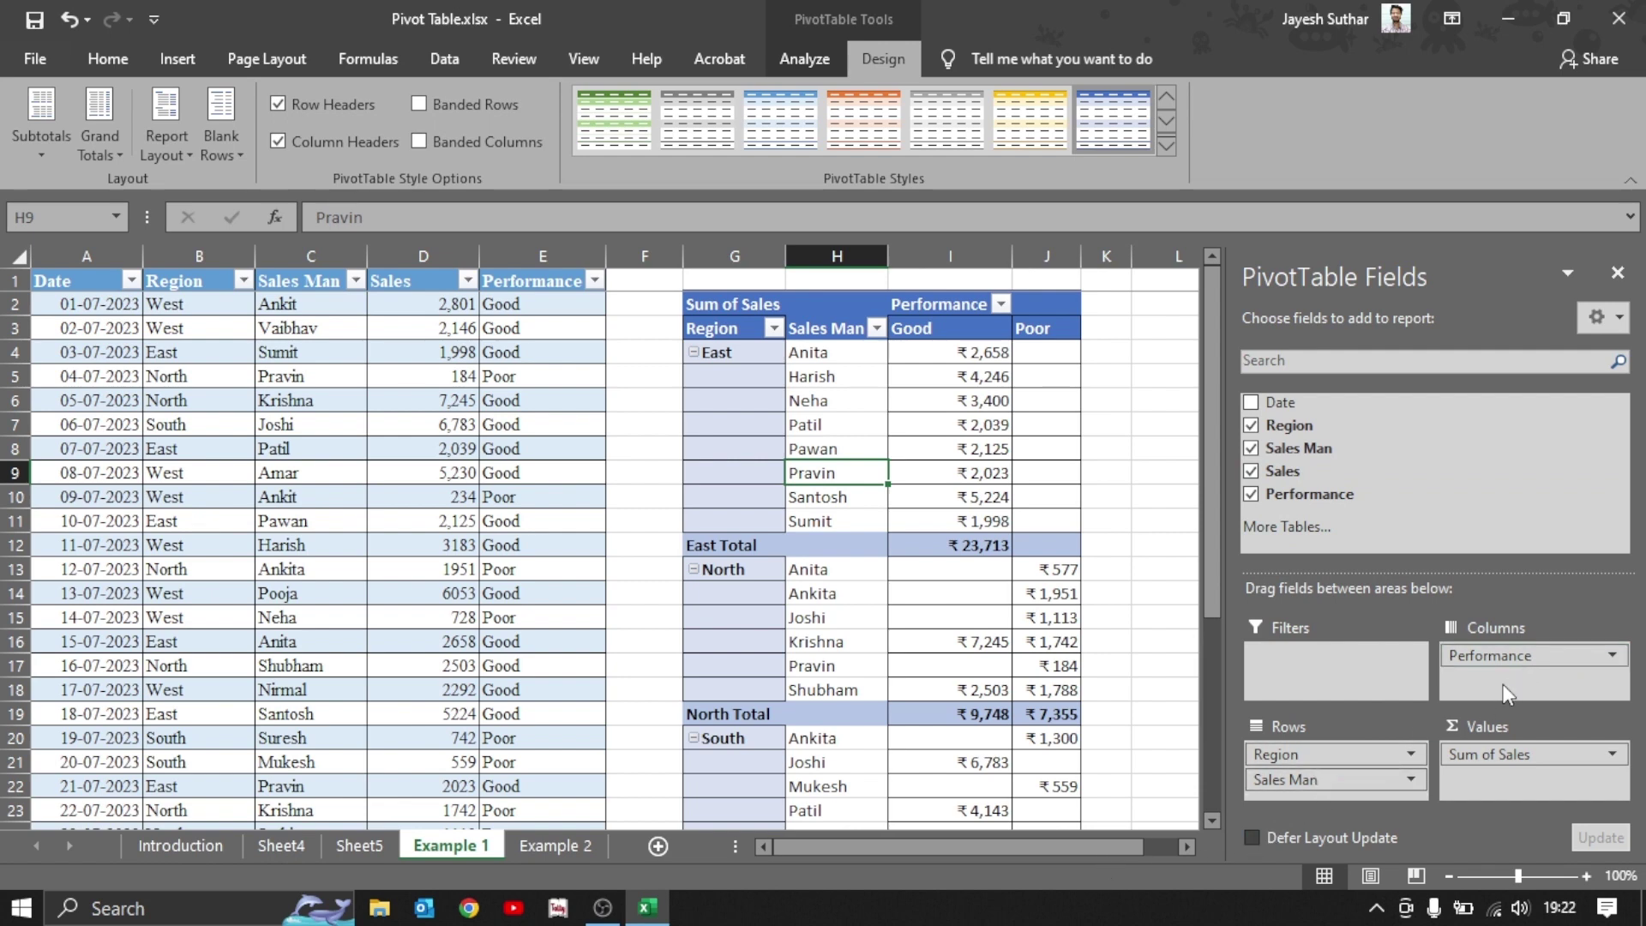
Rearrange the pivot table with Performance and Region as rows and Sales Man as columns, and view the salesman columns.
mouse_move(1376, 759)
left_mouse_down()
mouse_move(1512, 676)
mouse_move(1339, 769)
mouse_move(1341, 793)
mouse_move(1345, 759)
mouse_move(1354, 802)
mouse_move(1341, 794)
left_mouse_up()
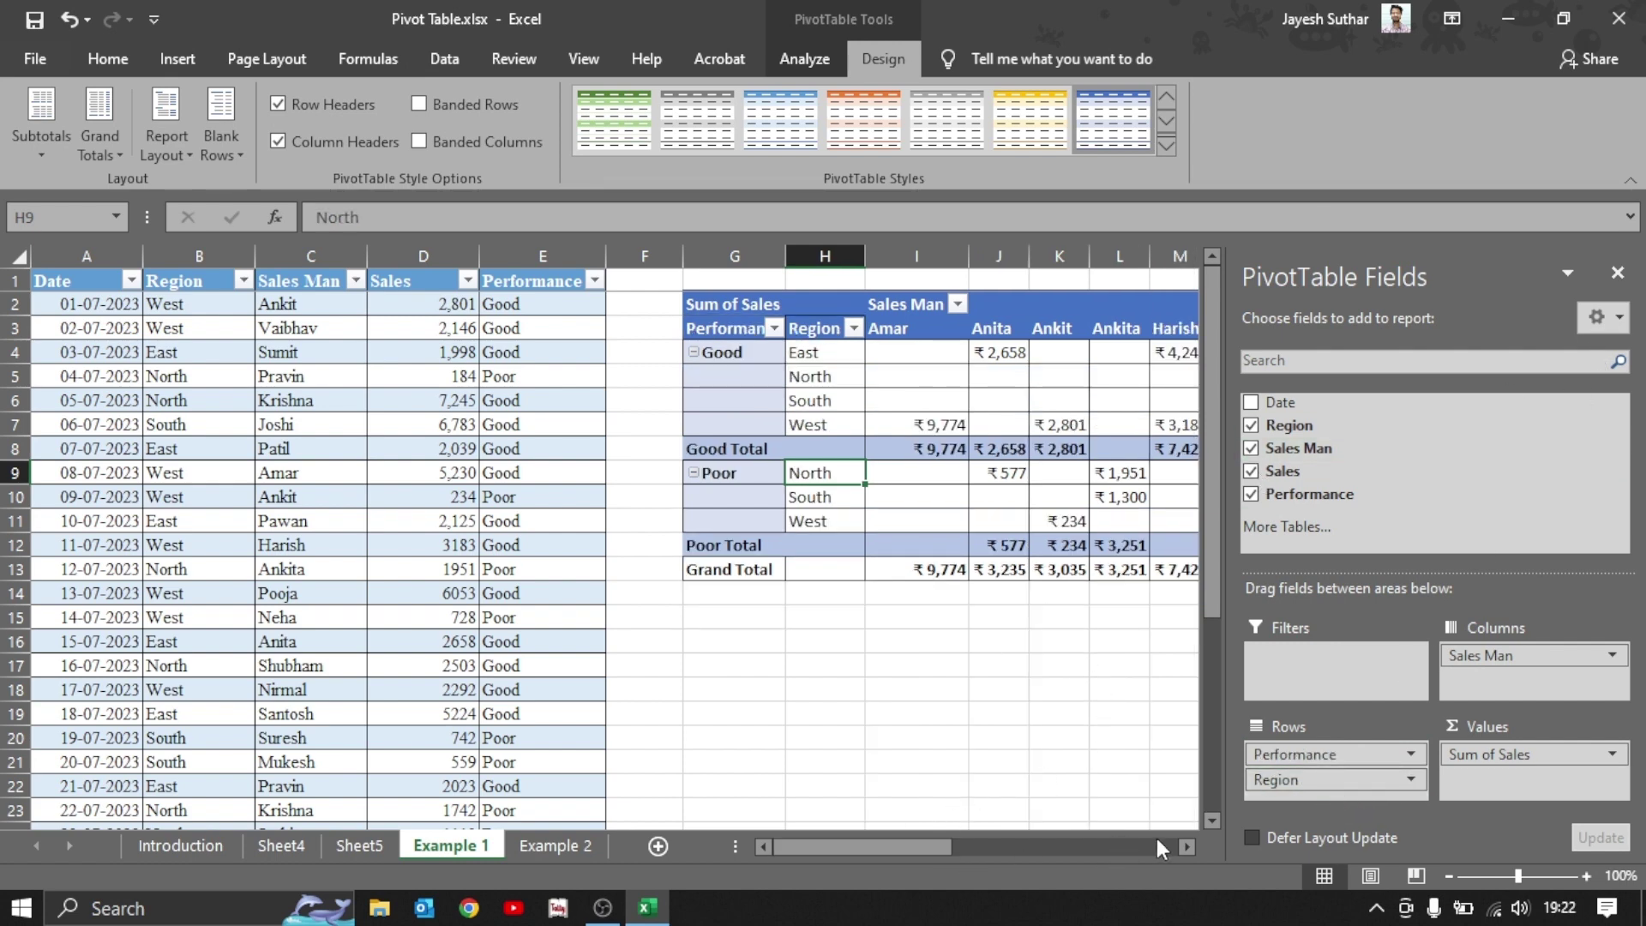
left_click(1187, 847)
left_click(1187, 847)
left_click(1187, 847)
left_click(1187, 847)
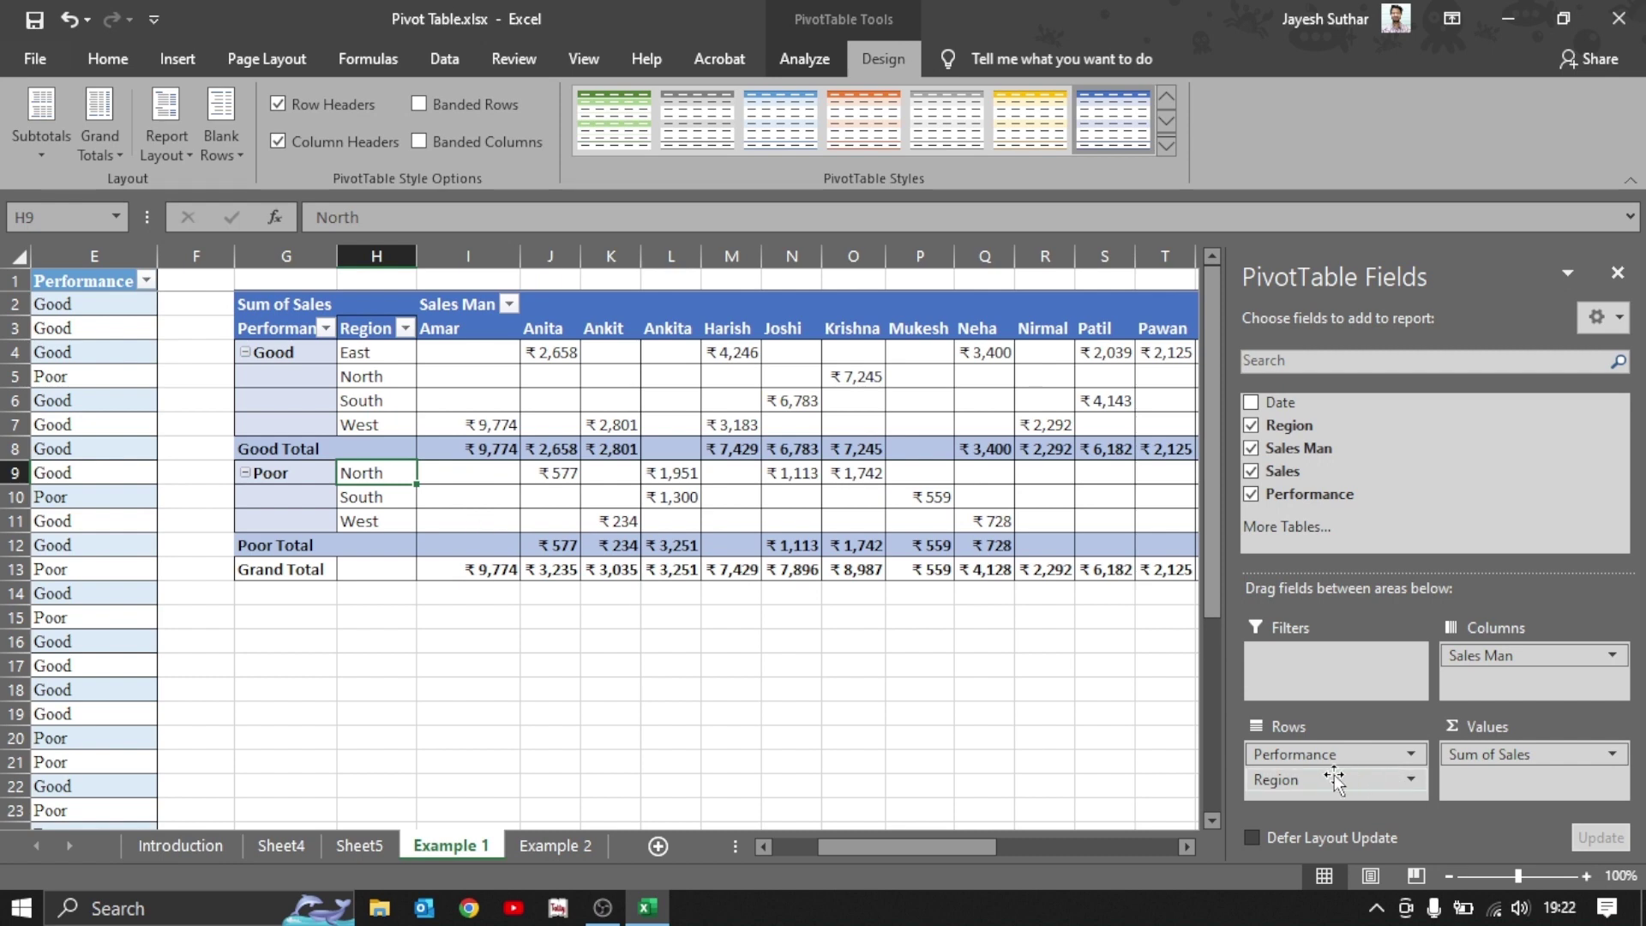
Lay out the pivot table with Region as the report filter, Sales Man in rows and Performance in columns.
left_click_drag(1353, 785, 1342, 668)
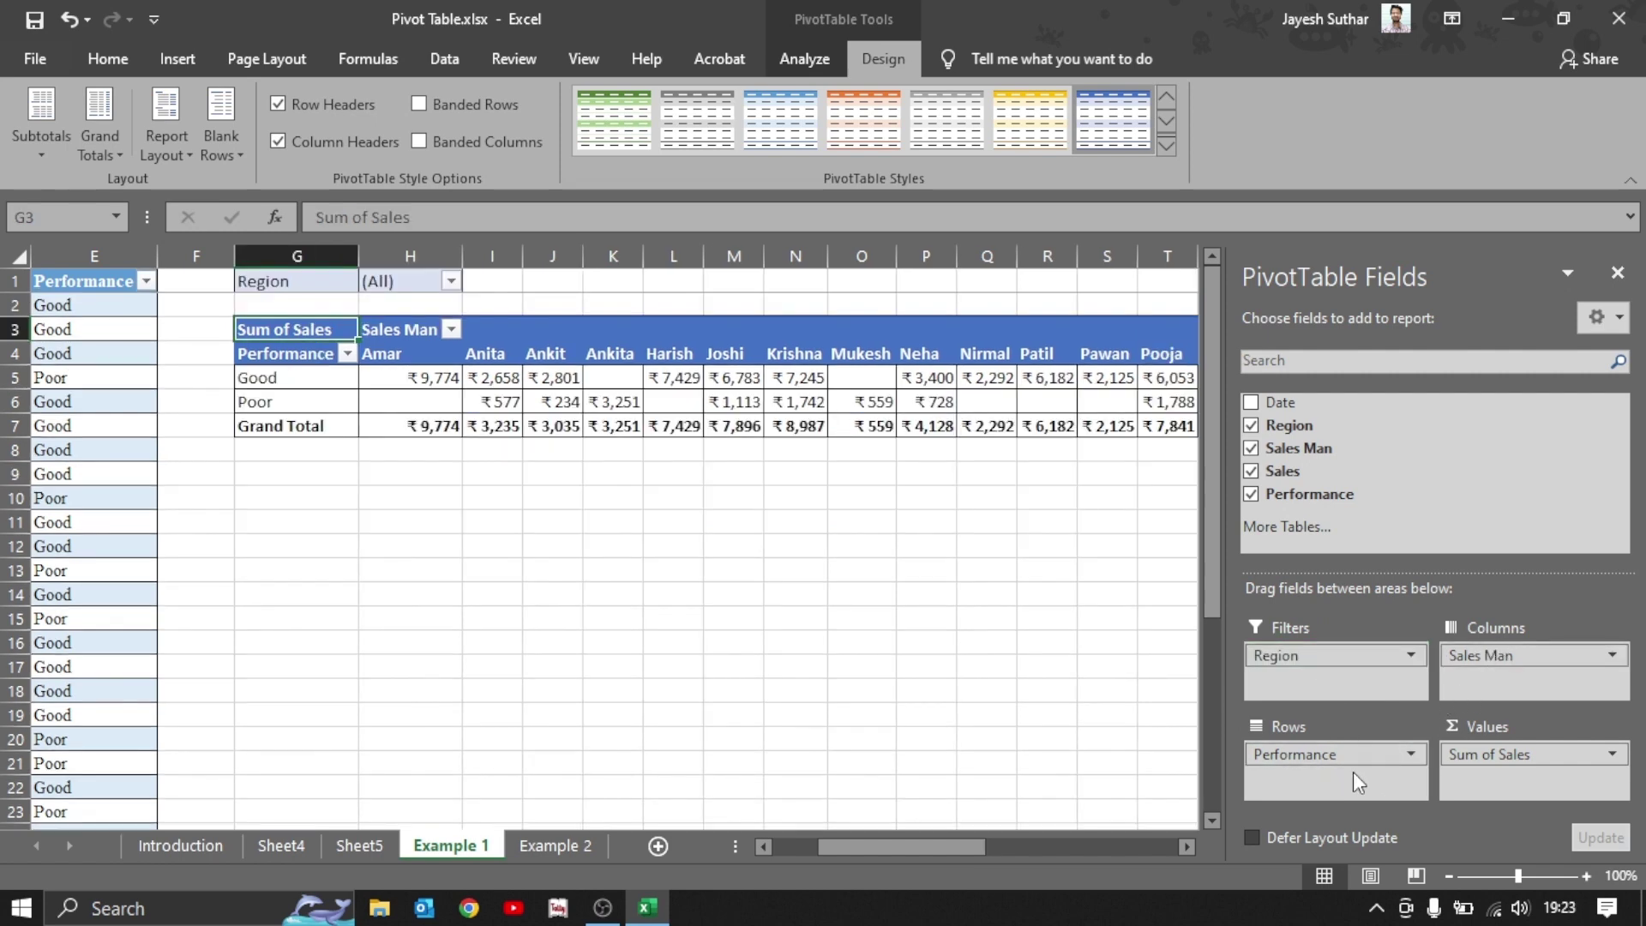
mouse_move(1507, 660)
left_mouse_down()
mouse_move(1360, 768)
mouse_move(1499, 670)
left_mouse_up()
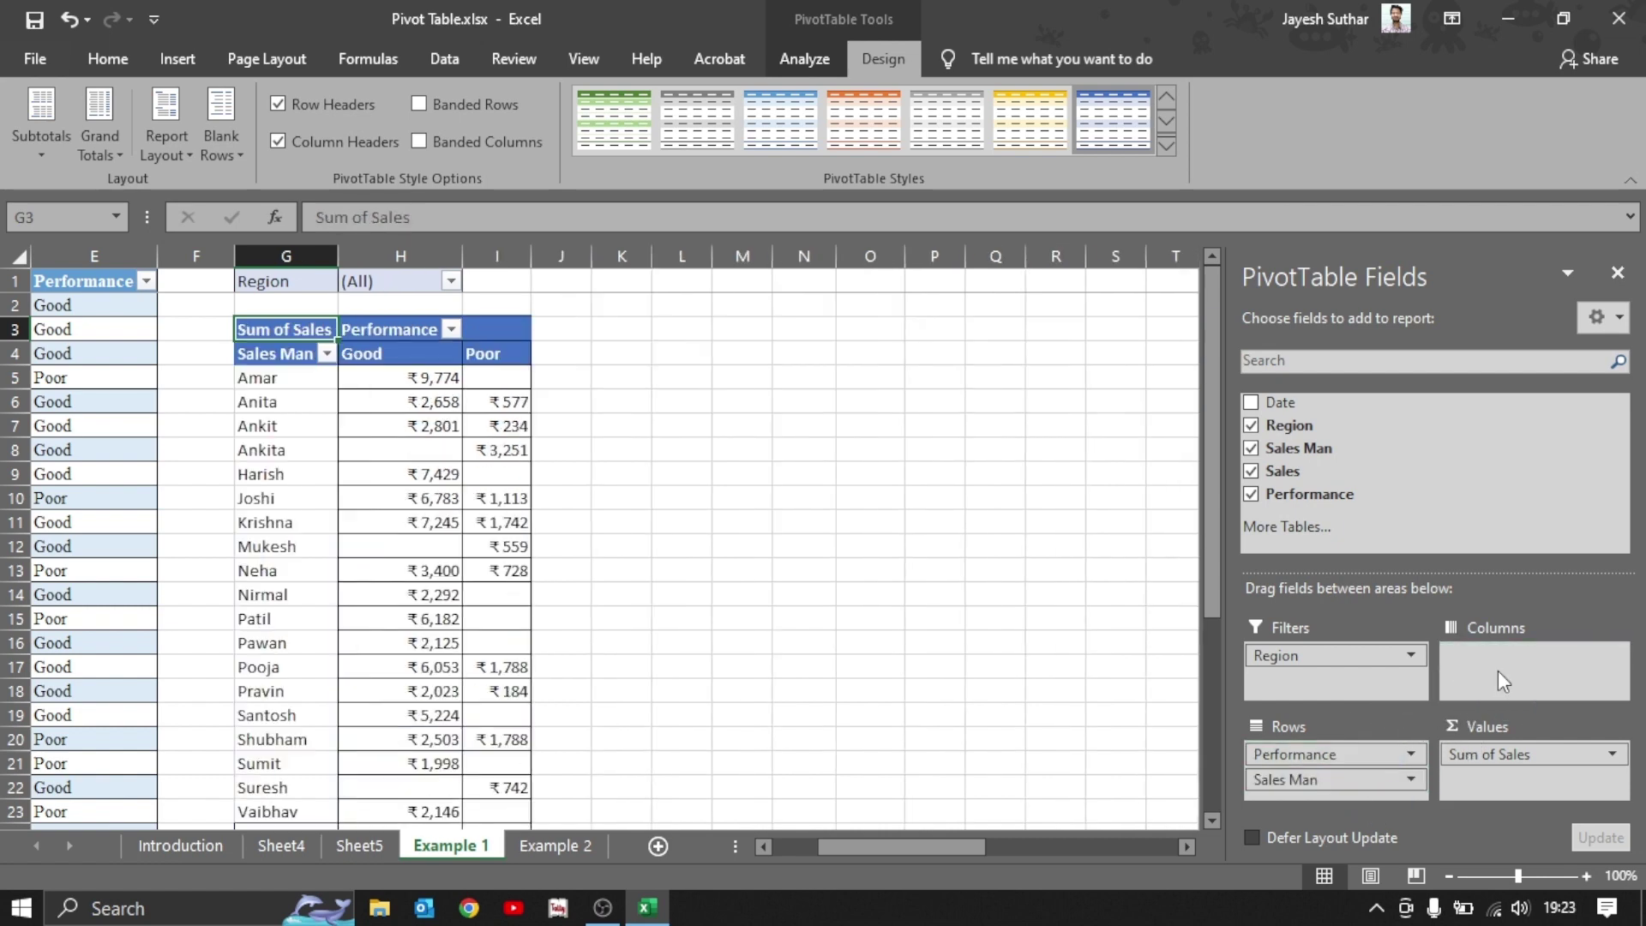
scroll(632, 508, "down", 3)
scroll(633, 508, "up", 3)
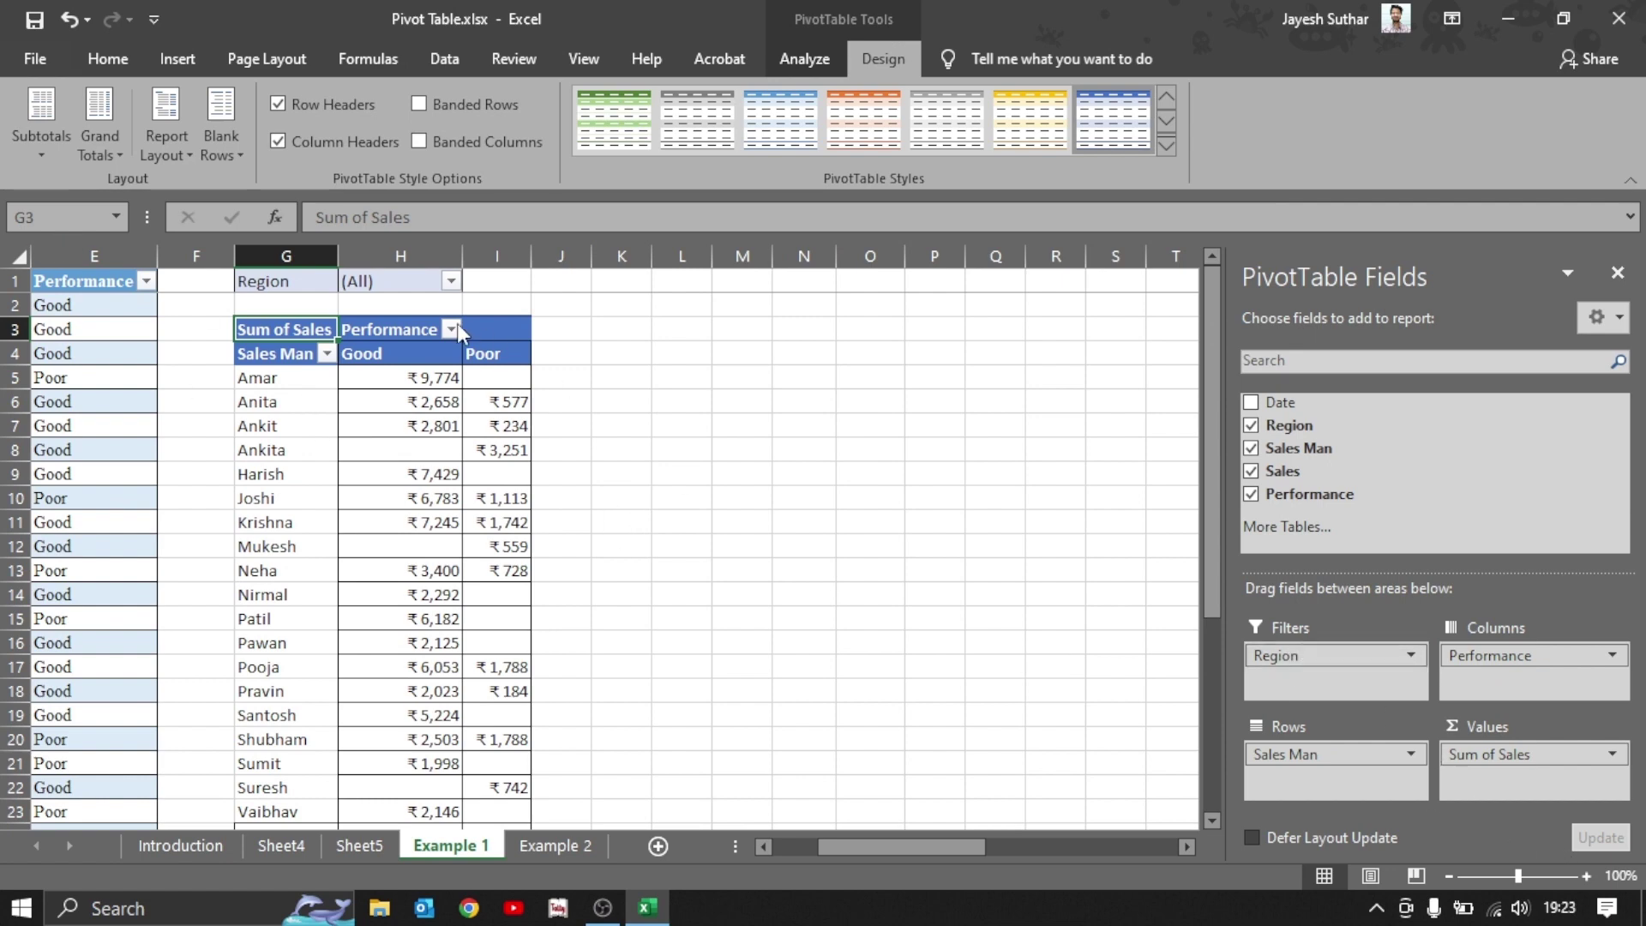
scroll(476, 418, "left", 2)
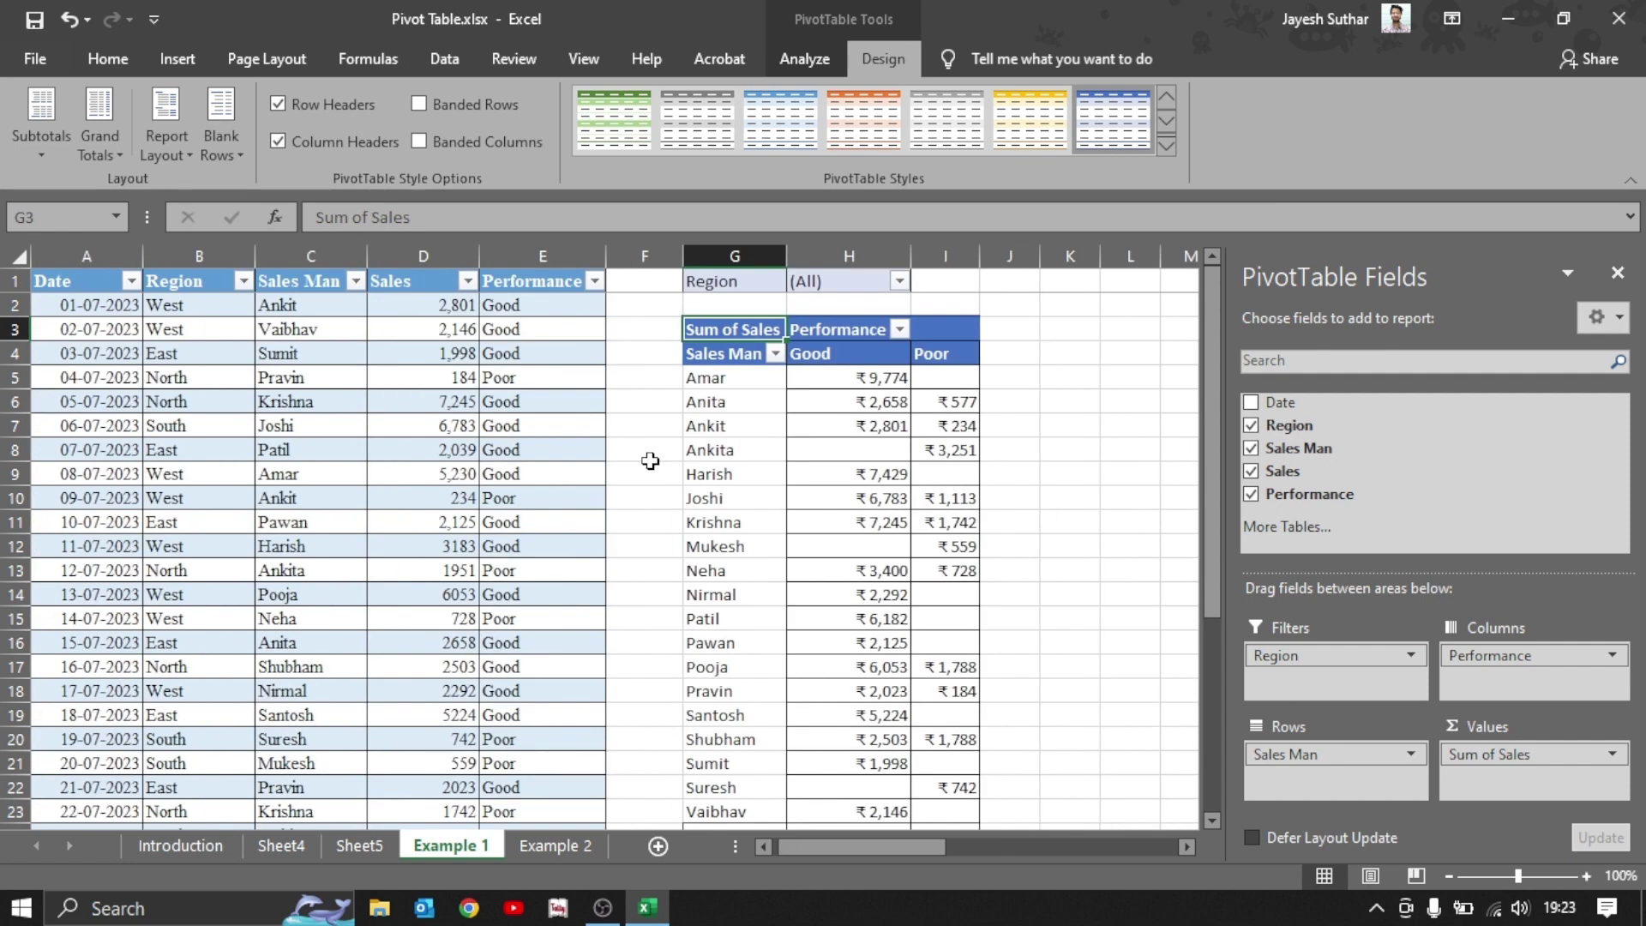
left_click(452, 334)
left_click(828, 368)
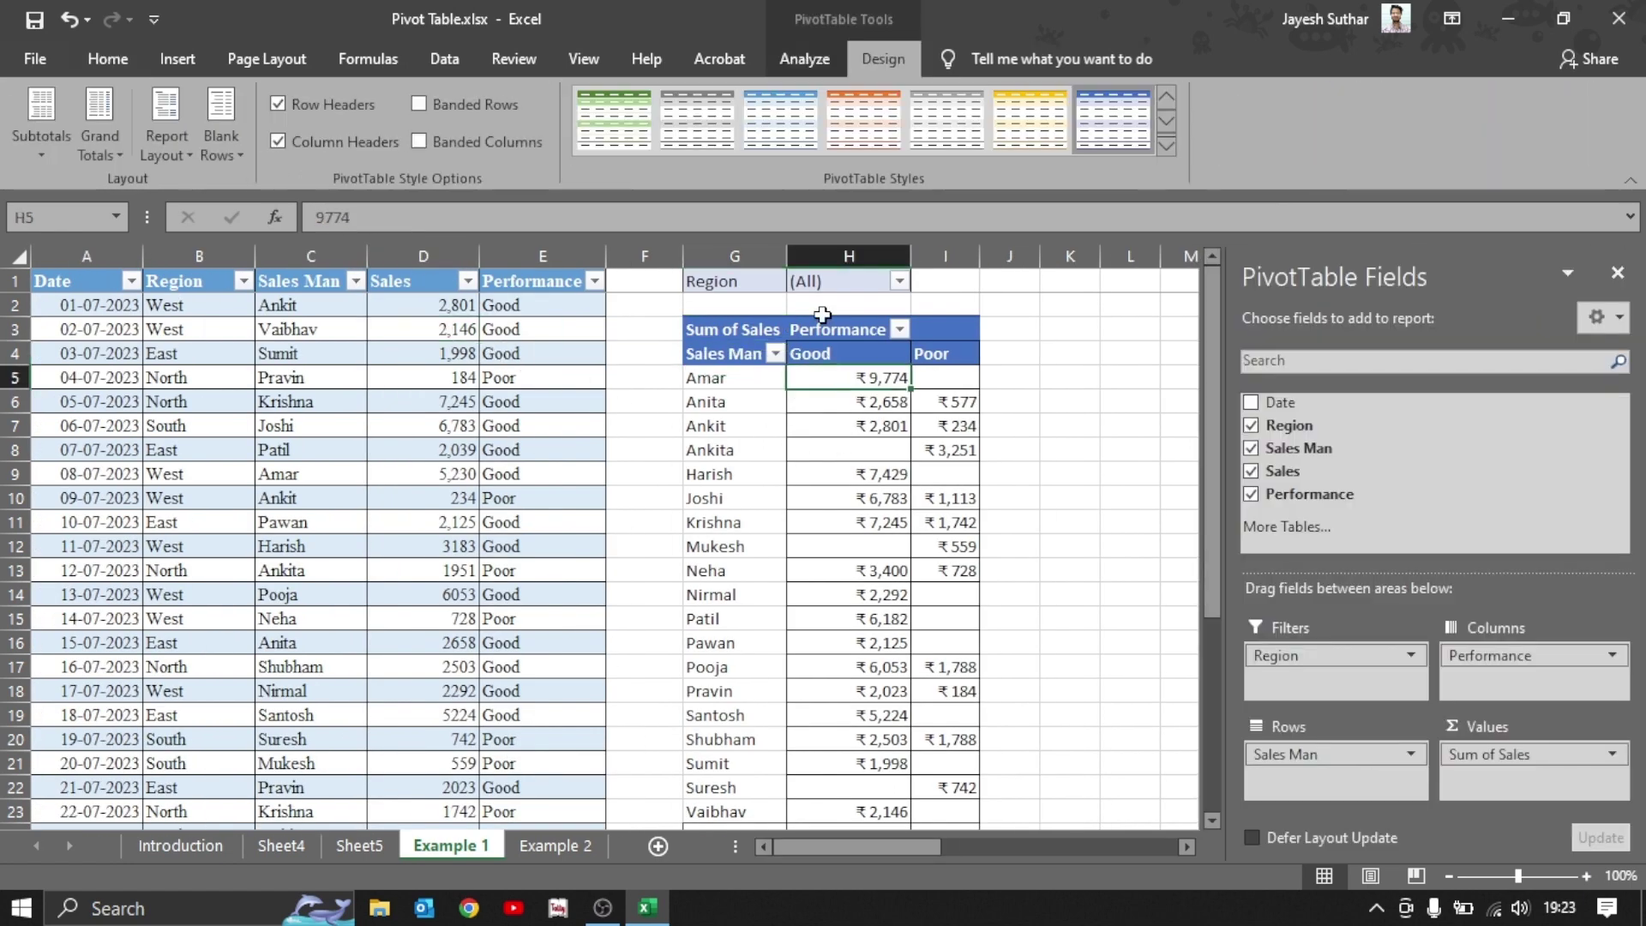
Set the pivot table's Region report filter to East.
left_click(849, 283)
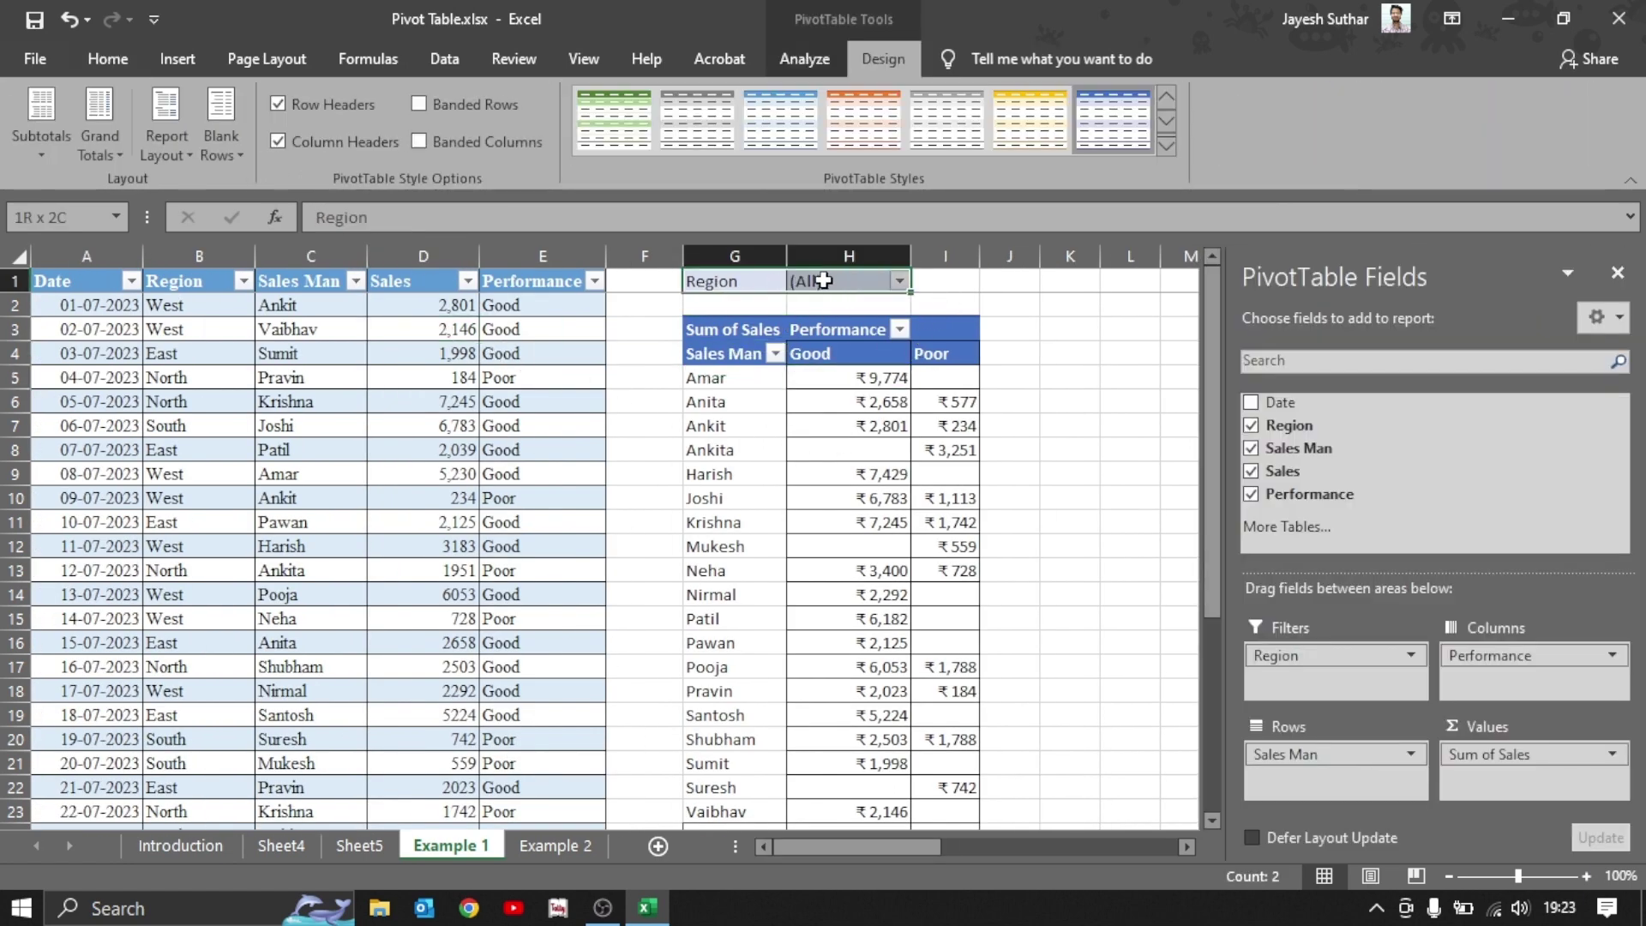
left_click(898, 283)
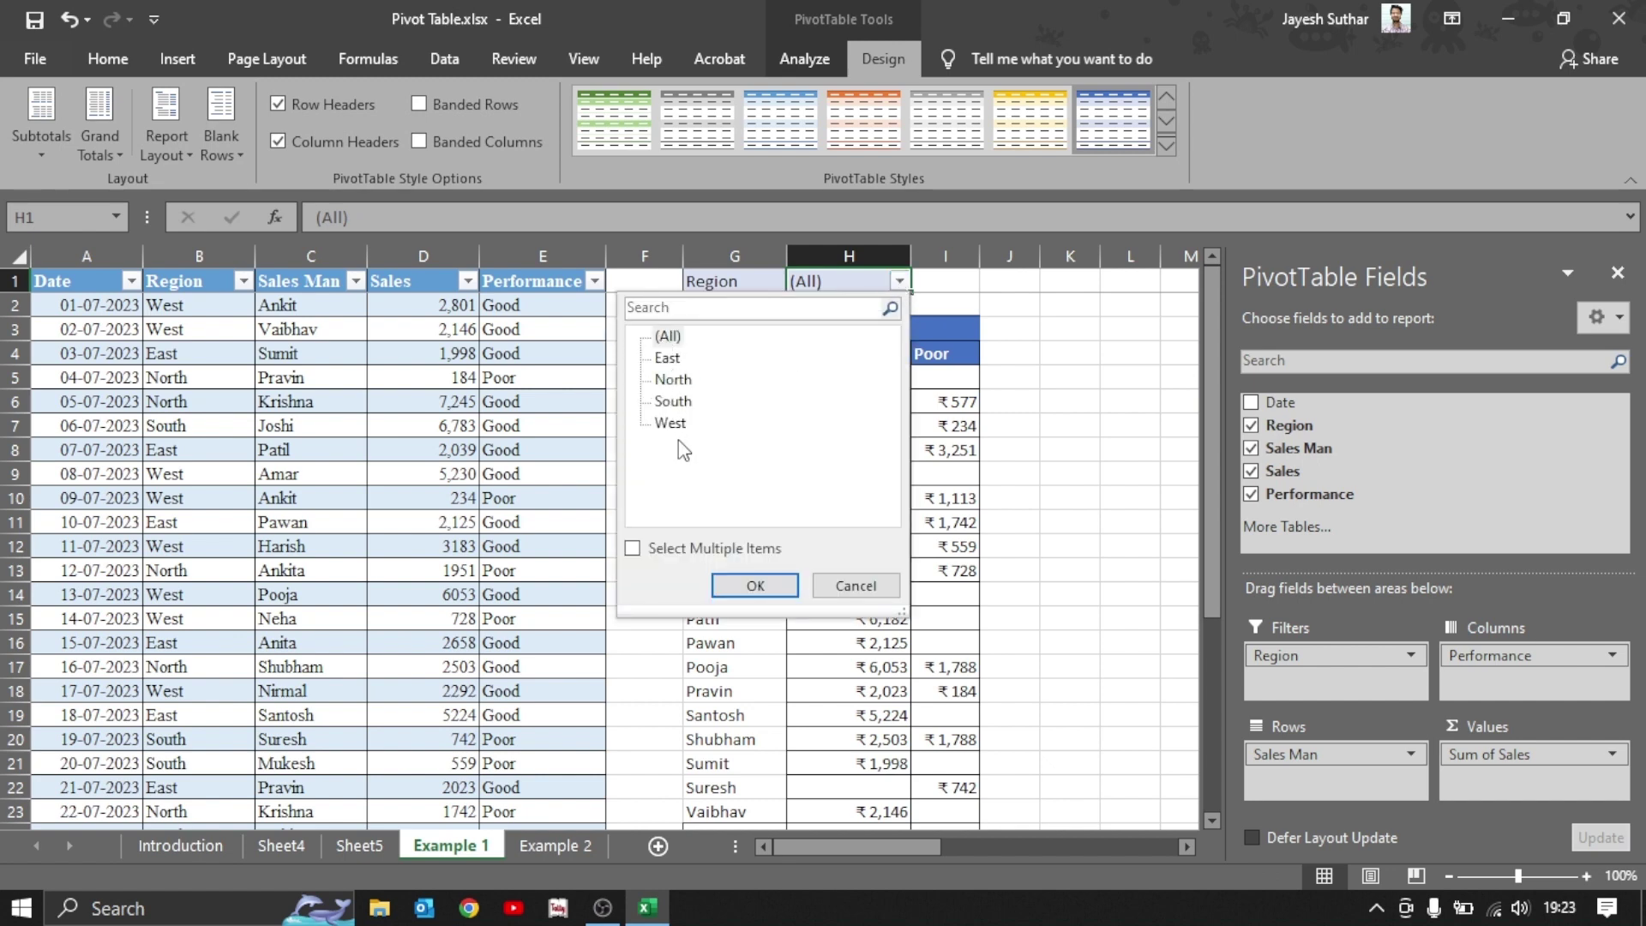
left_click(940, 569)
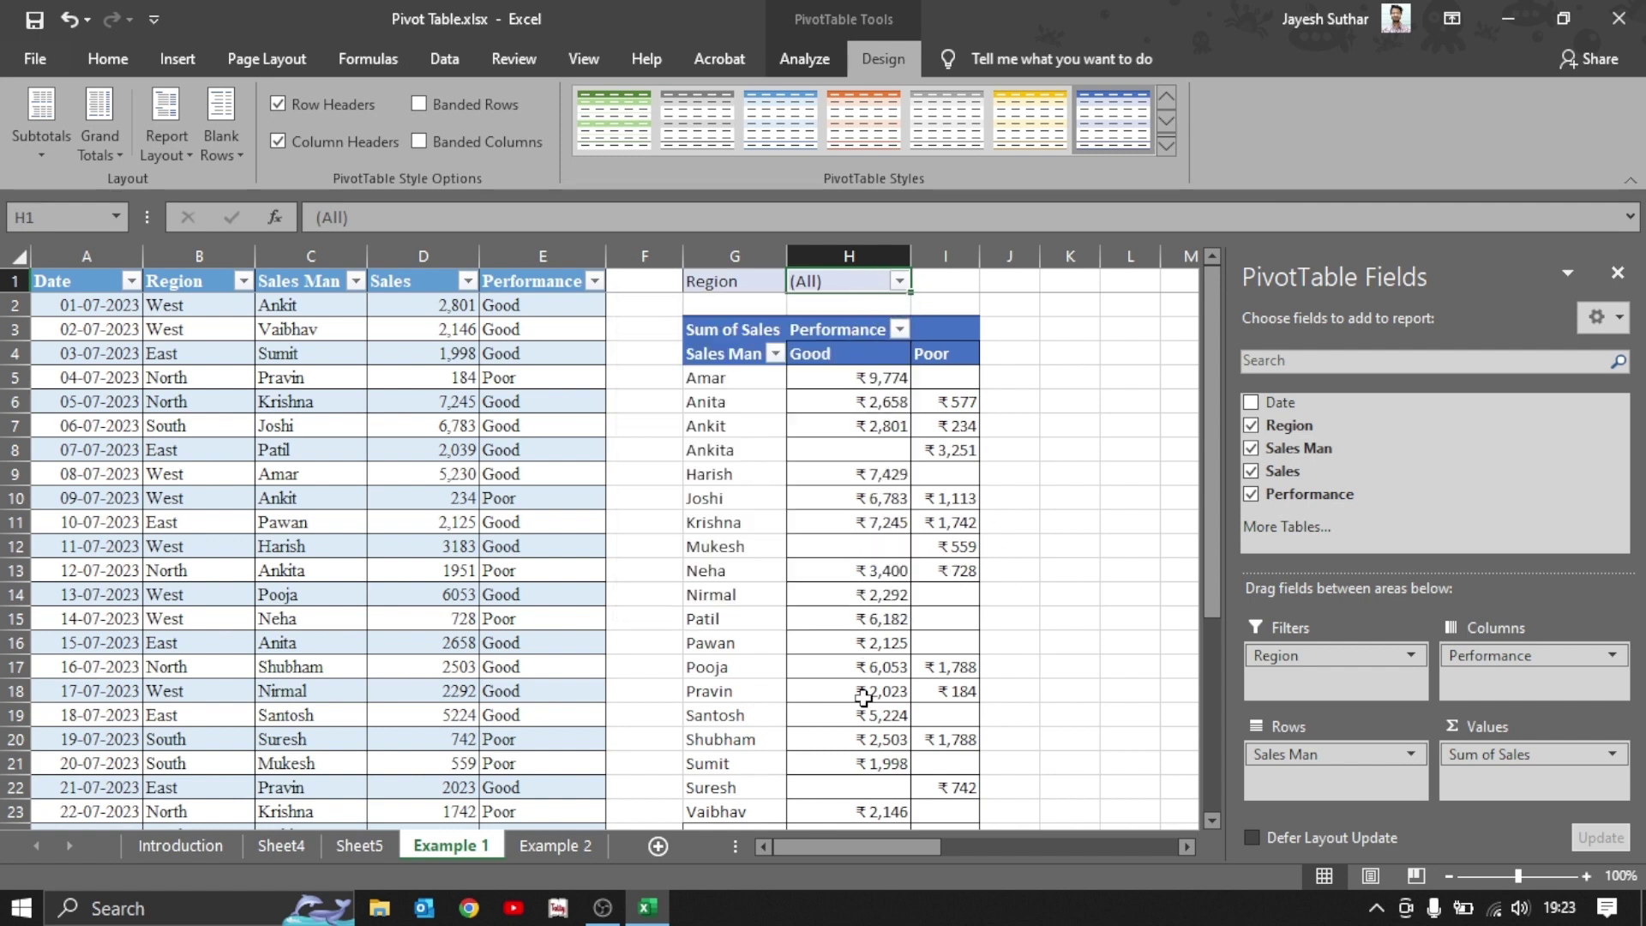
left_click(899, 281)
left_click(670, 360)
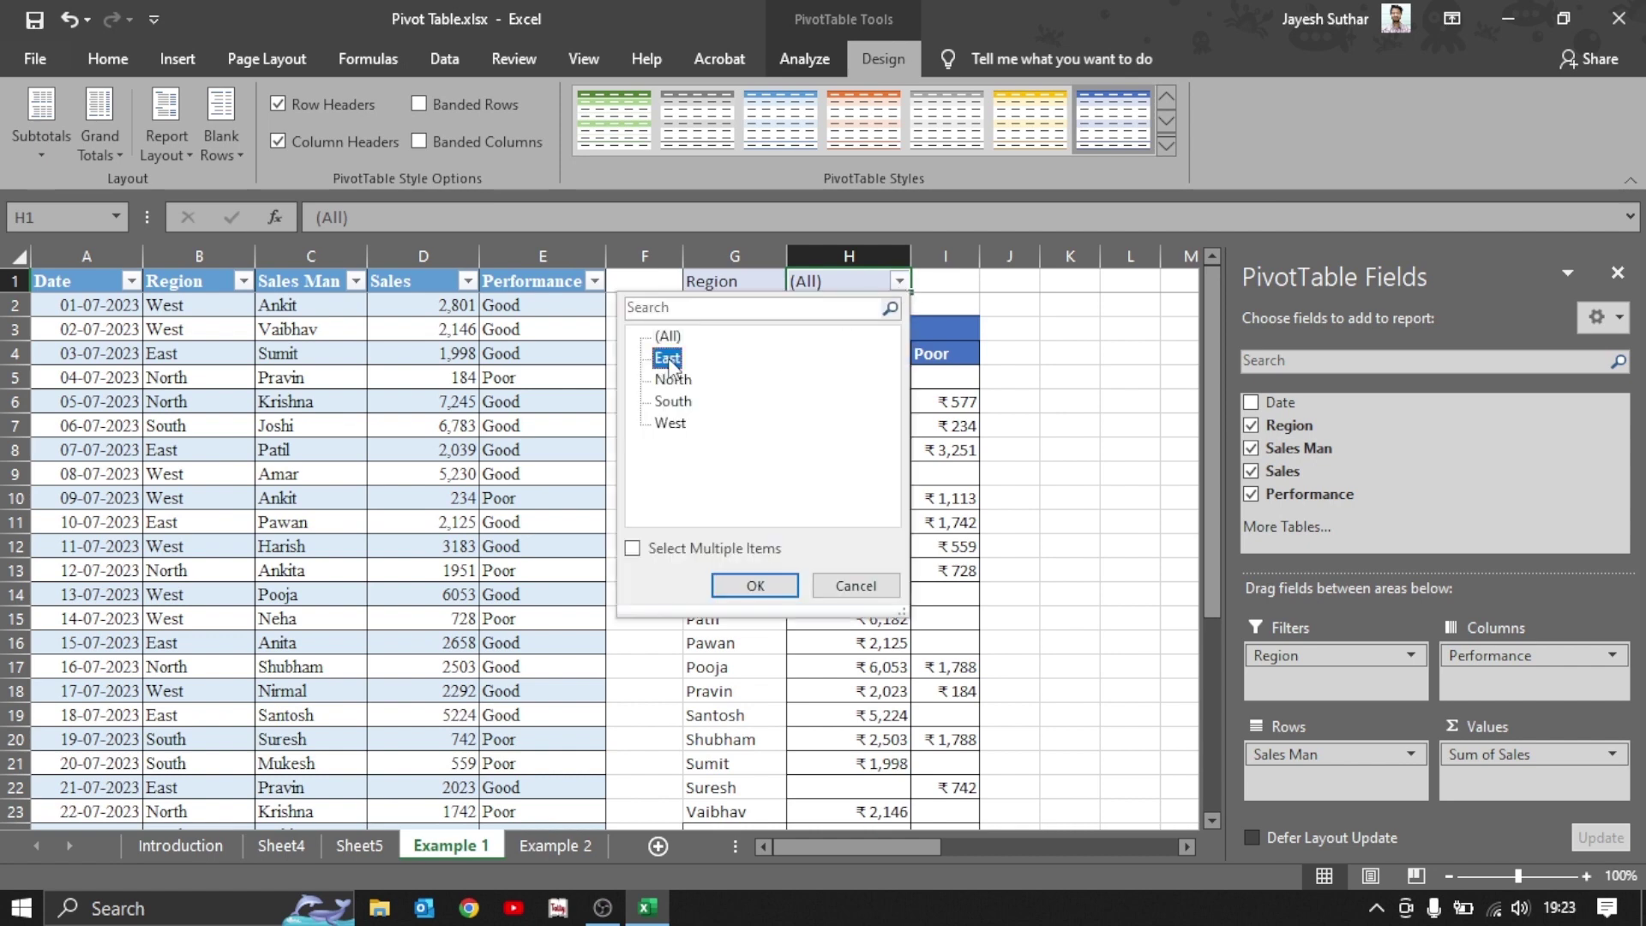
left_click(755, 586)
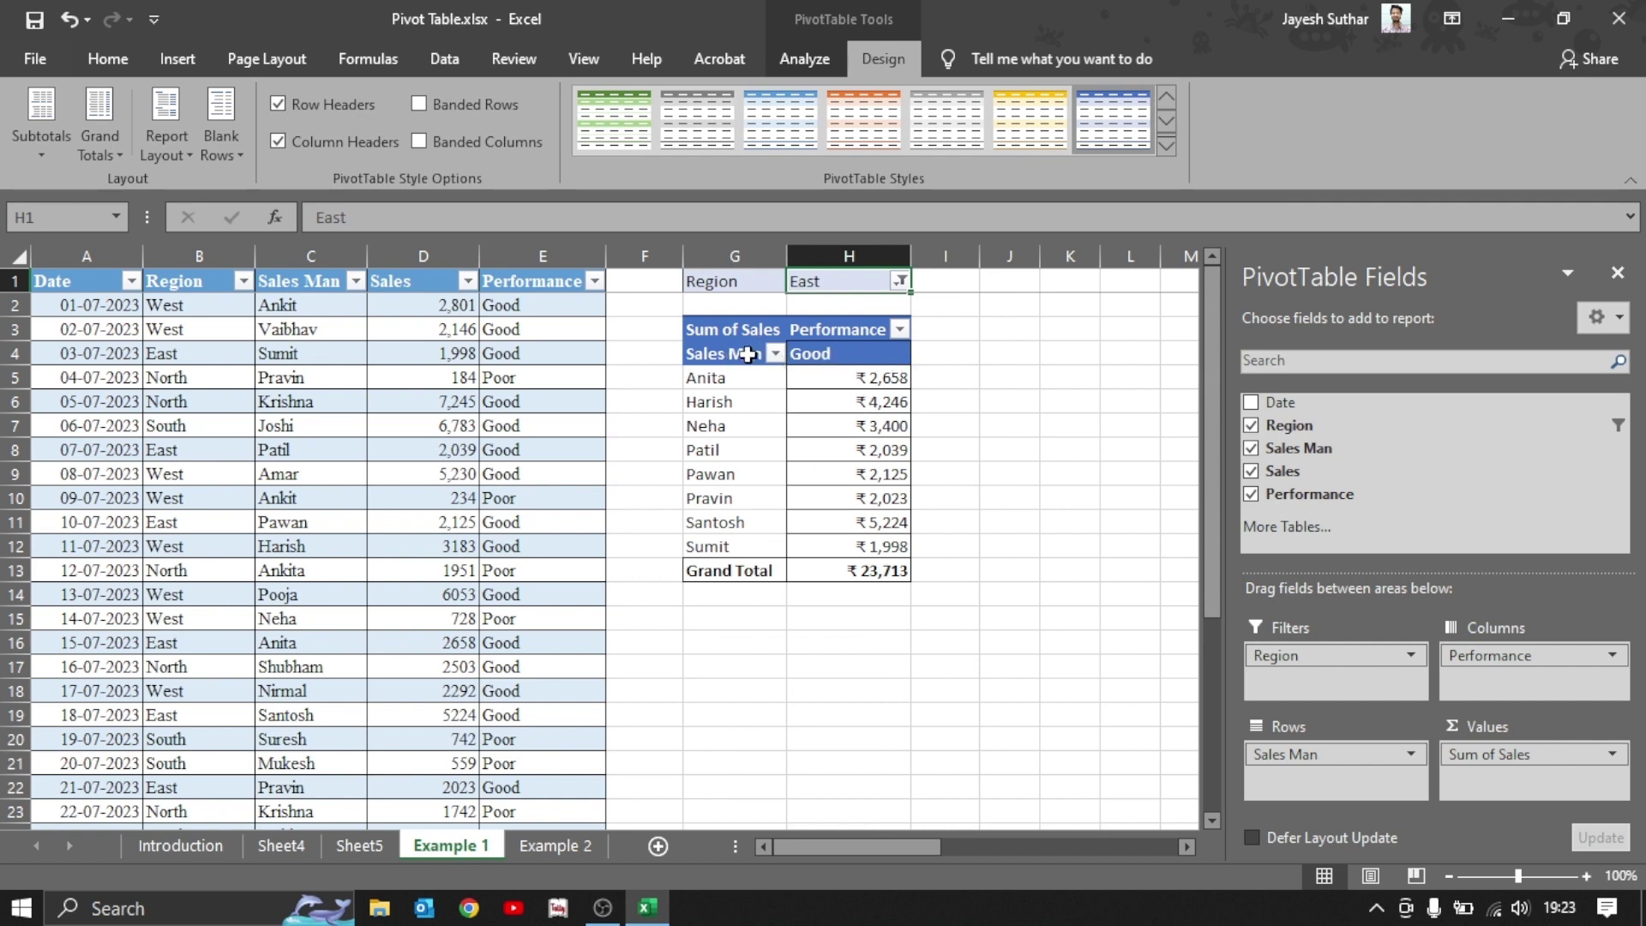
Set the pivot table's Region report filter to South and view the salesmen's Good and Poor sales.
left_click(900, 282)
left_click(673, 401)
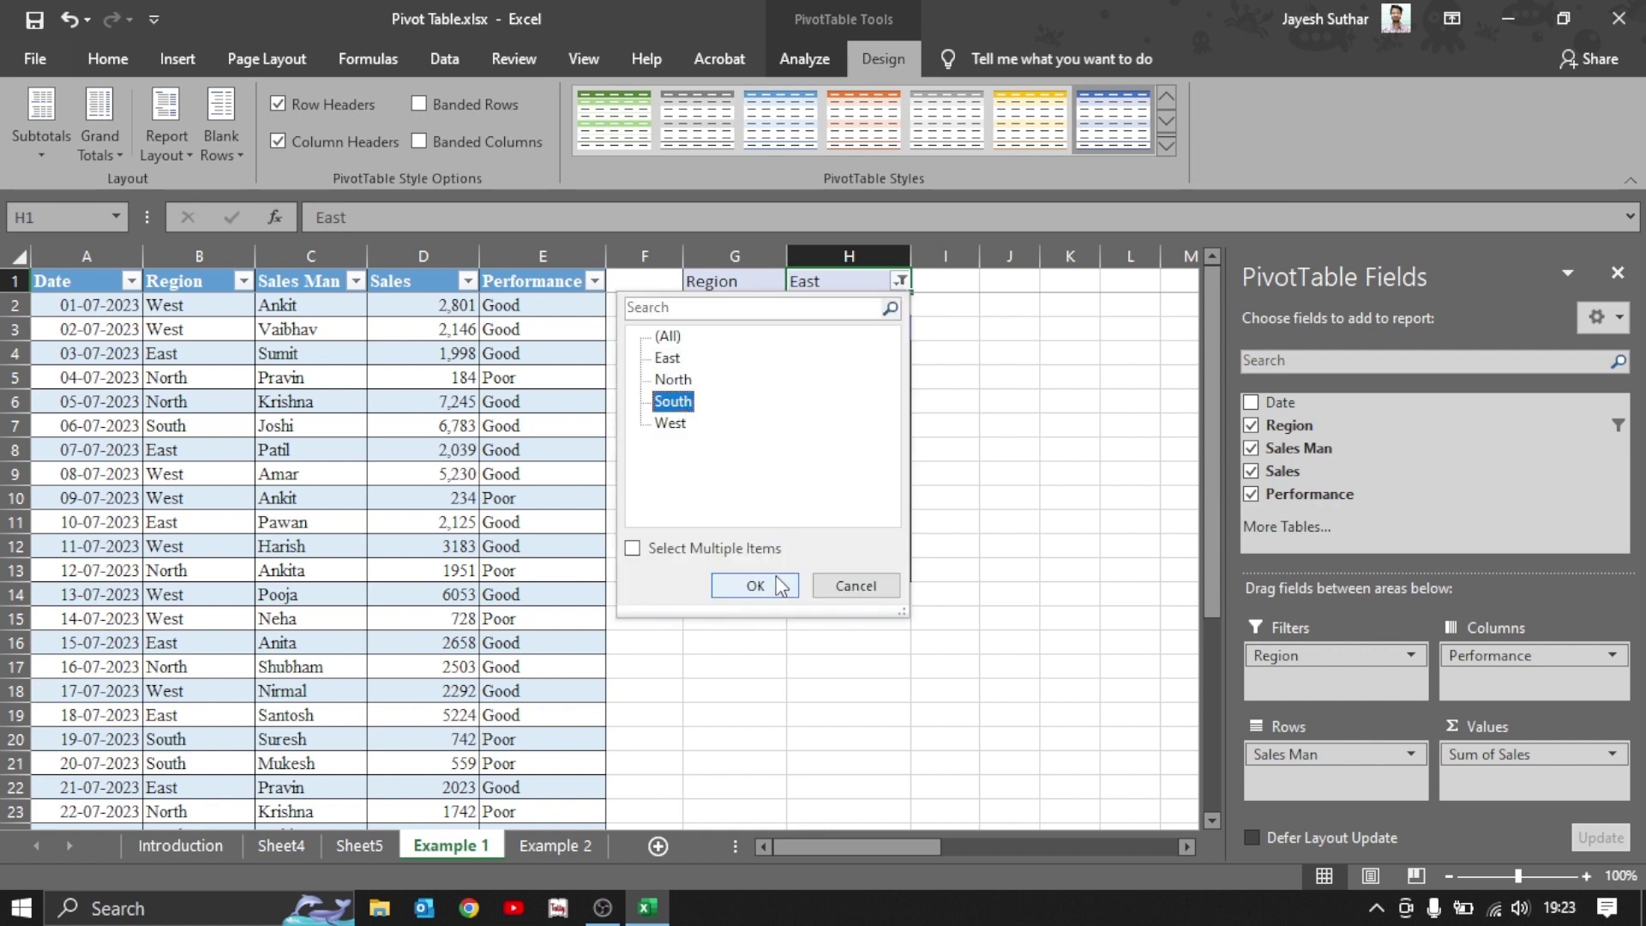
left_click(755, 585)
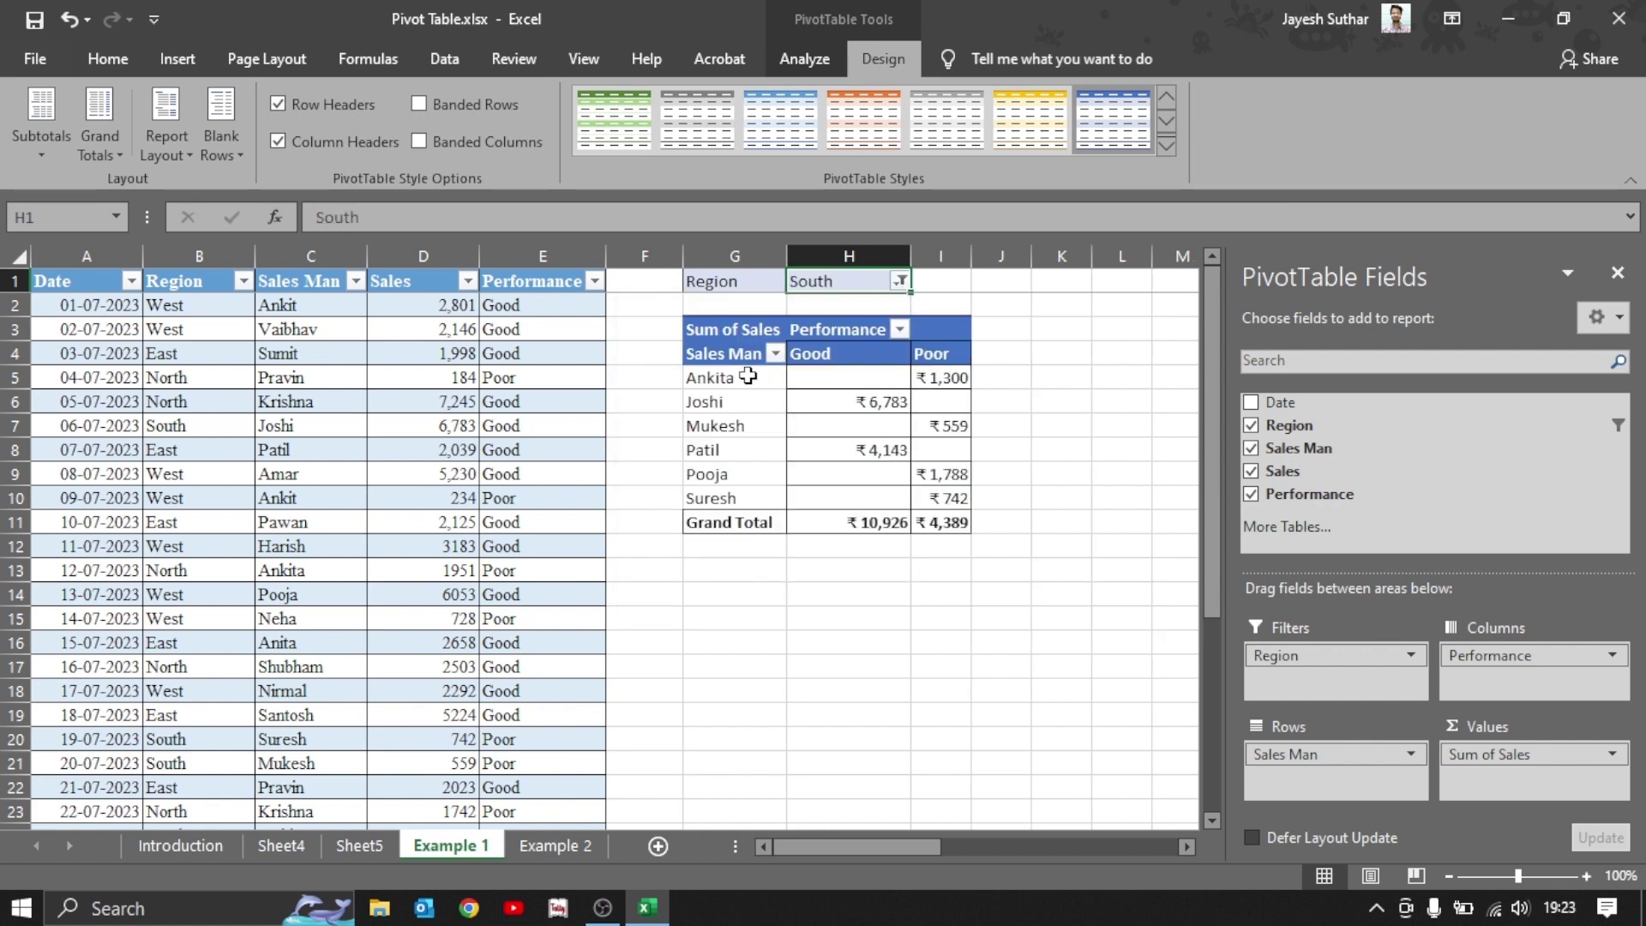
left_click(953, 378)
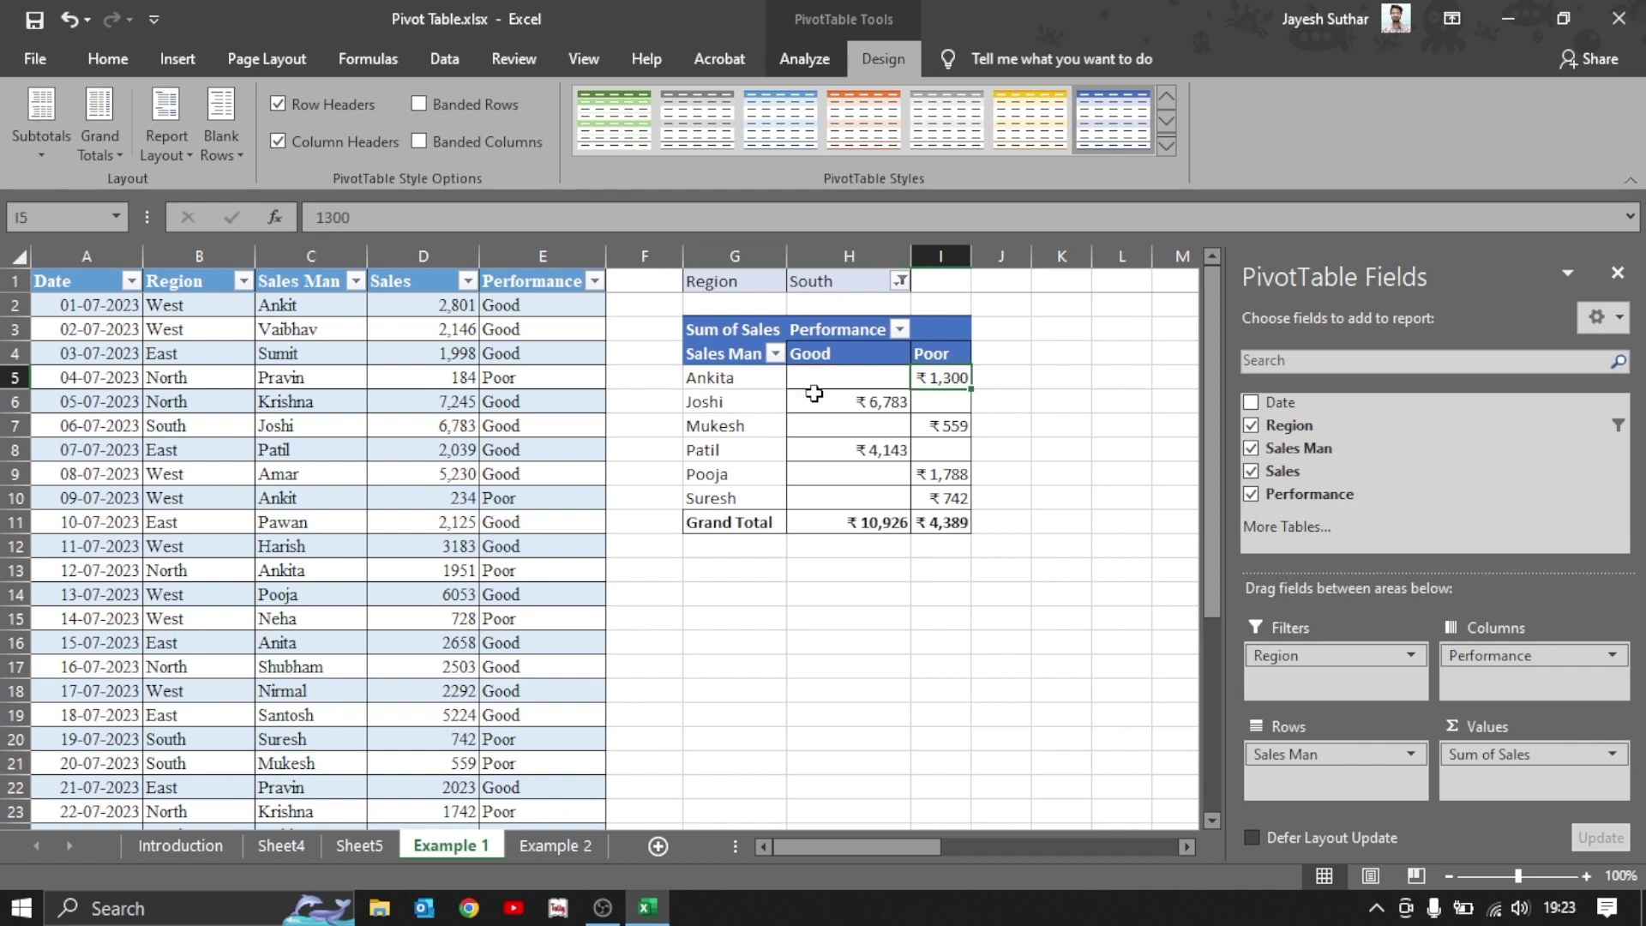
left_click(728, 404)
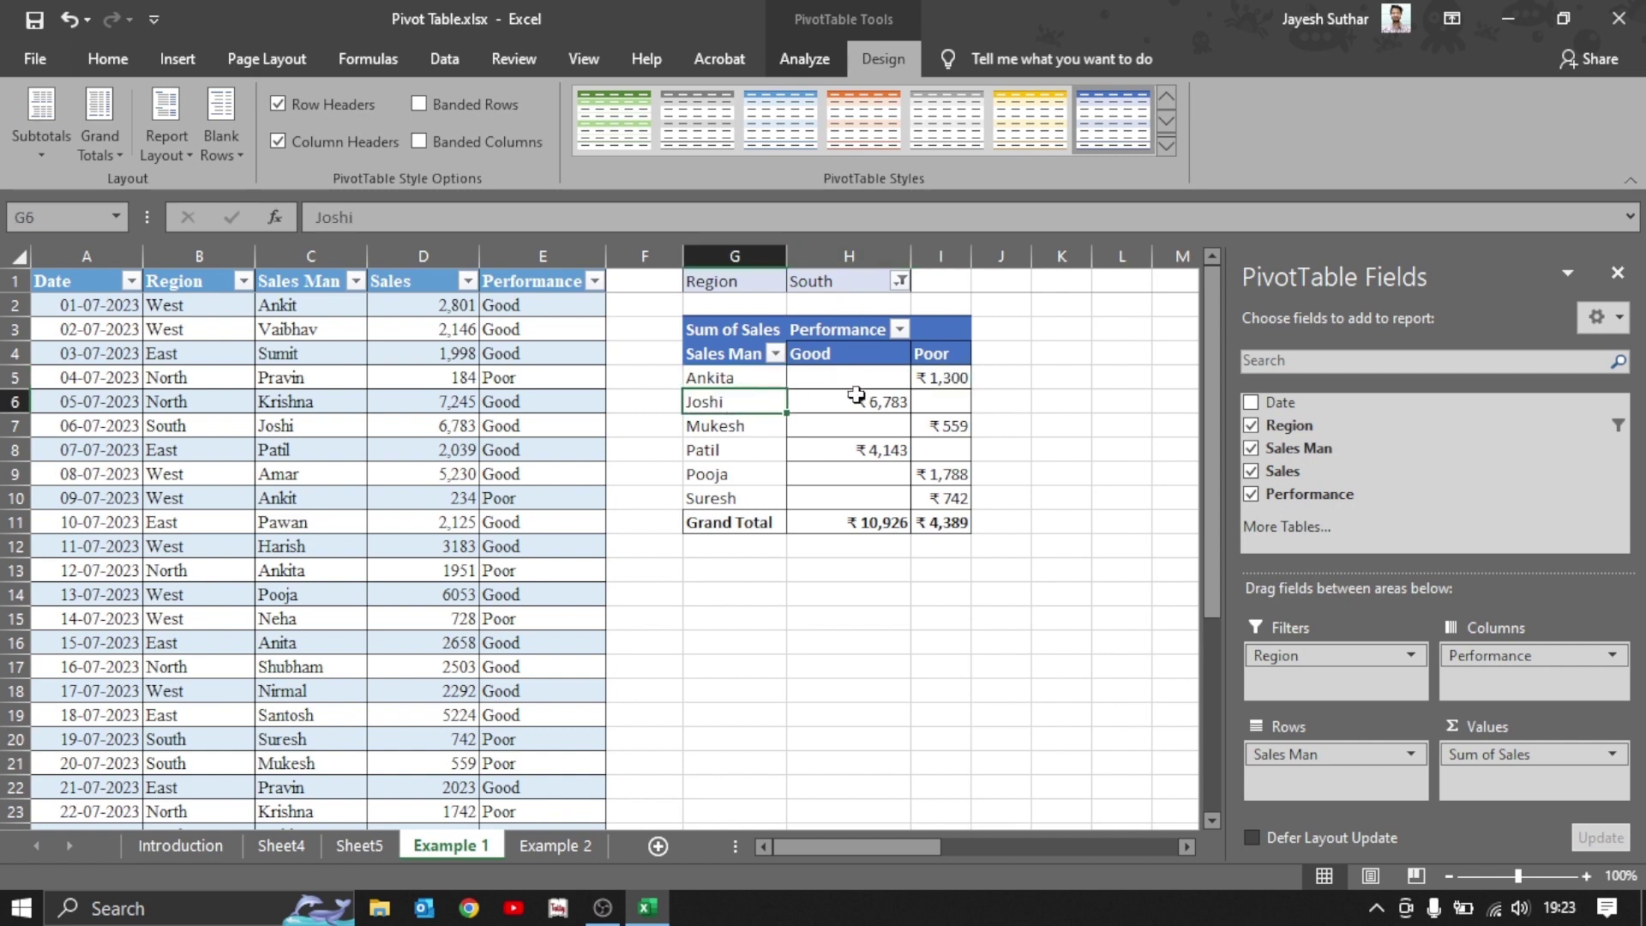
left_click(856, 395)
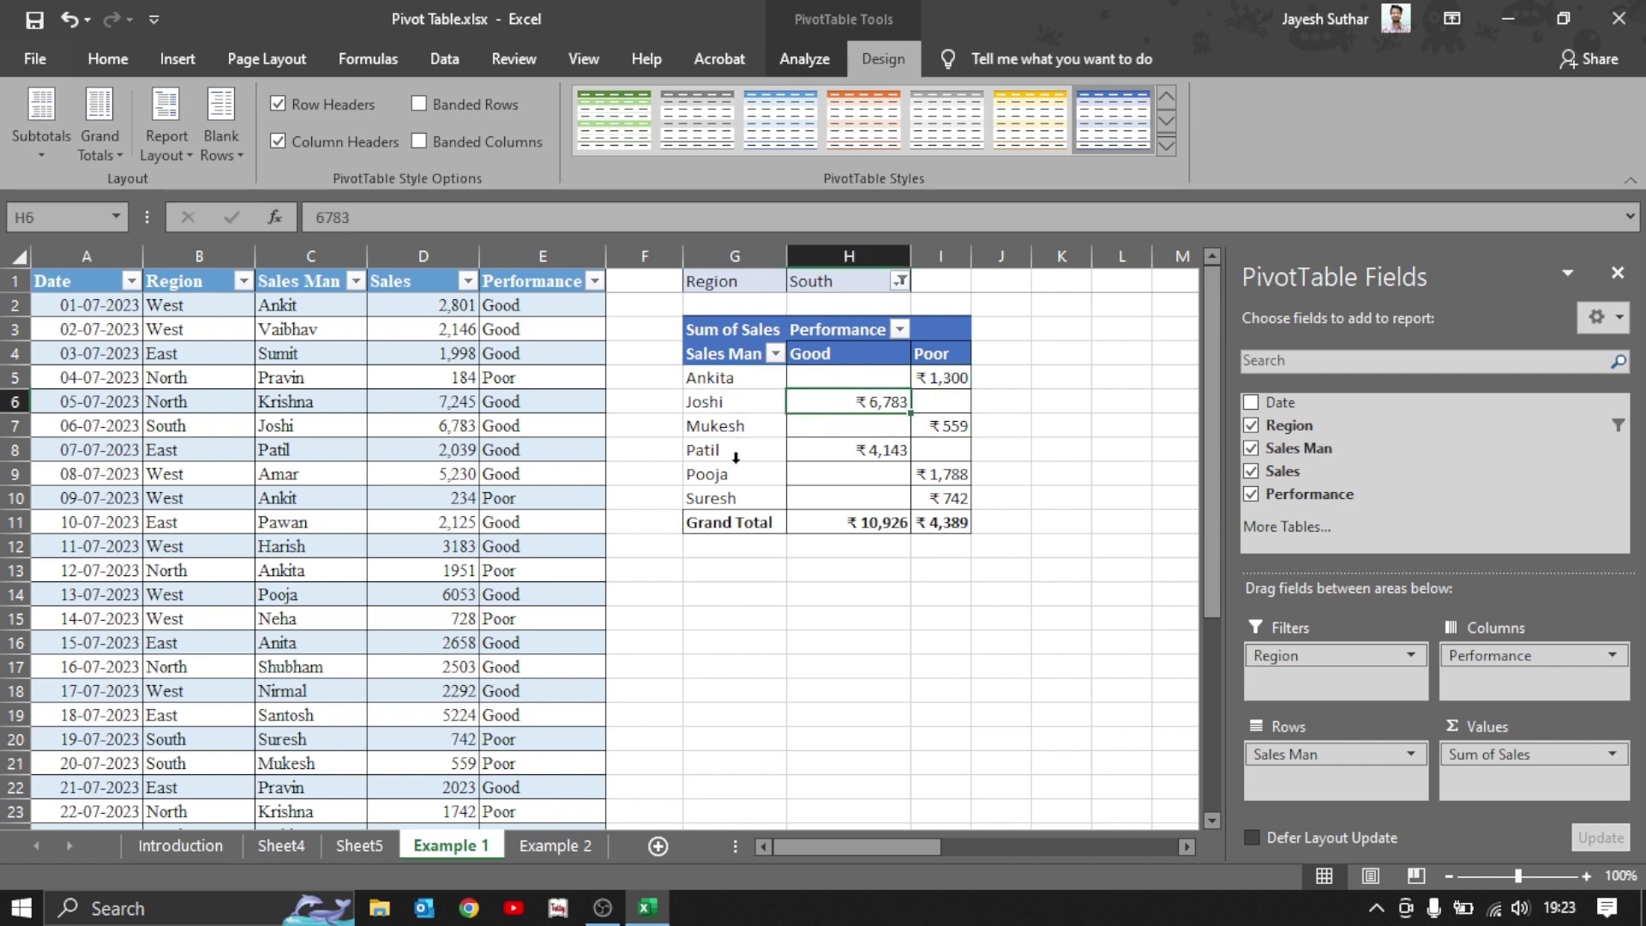
Allow multiple items in the pivot table's Region report filter and filter it to North and West.
left_click(900, 282)
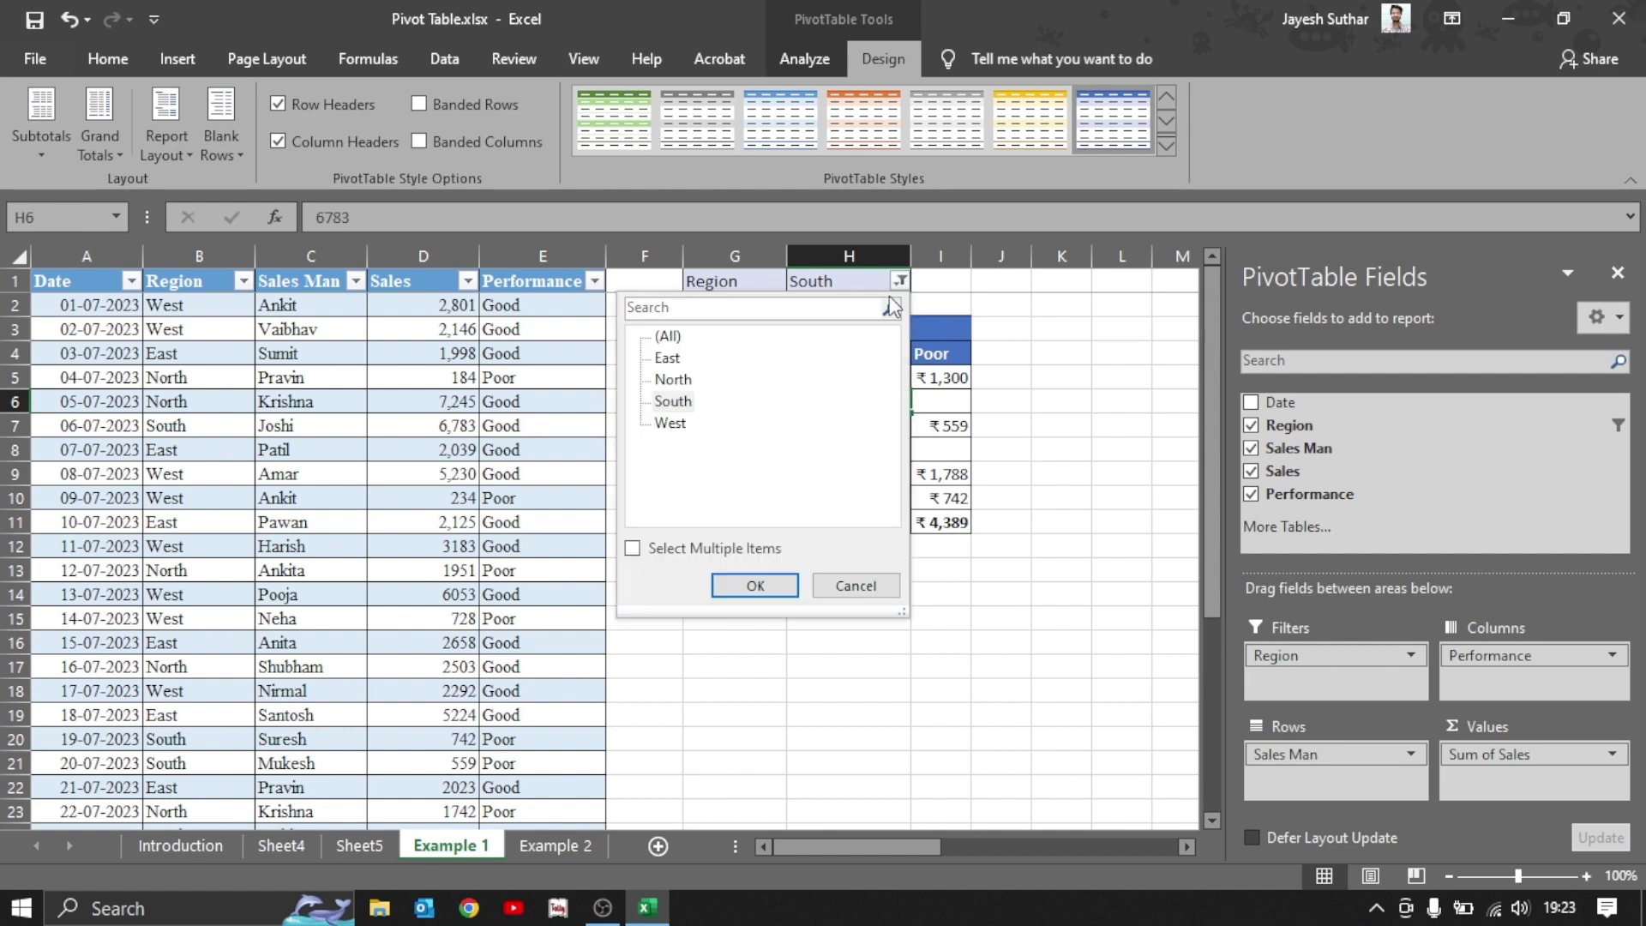
left_click(658, 549)
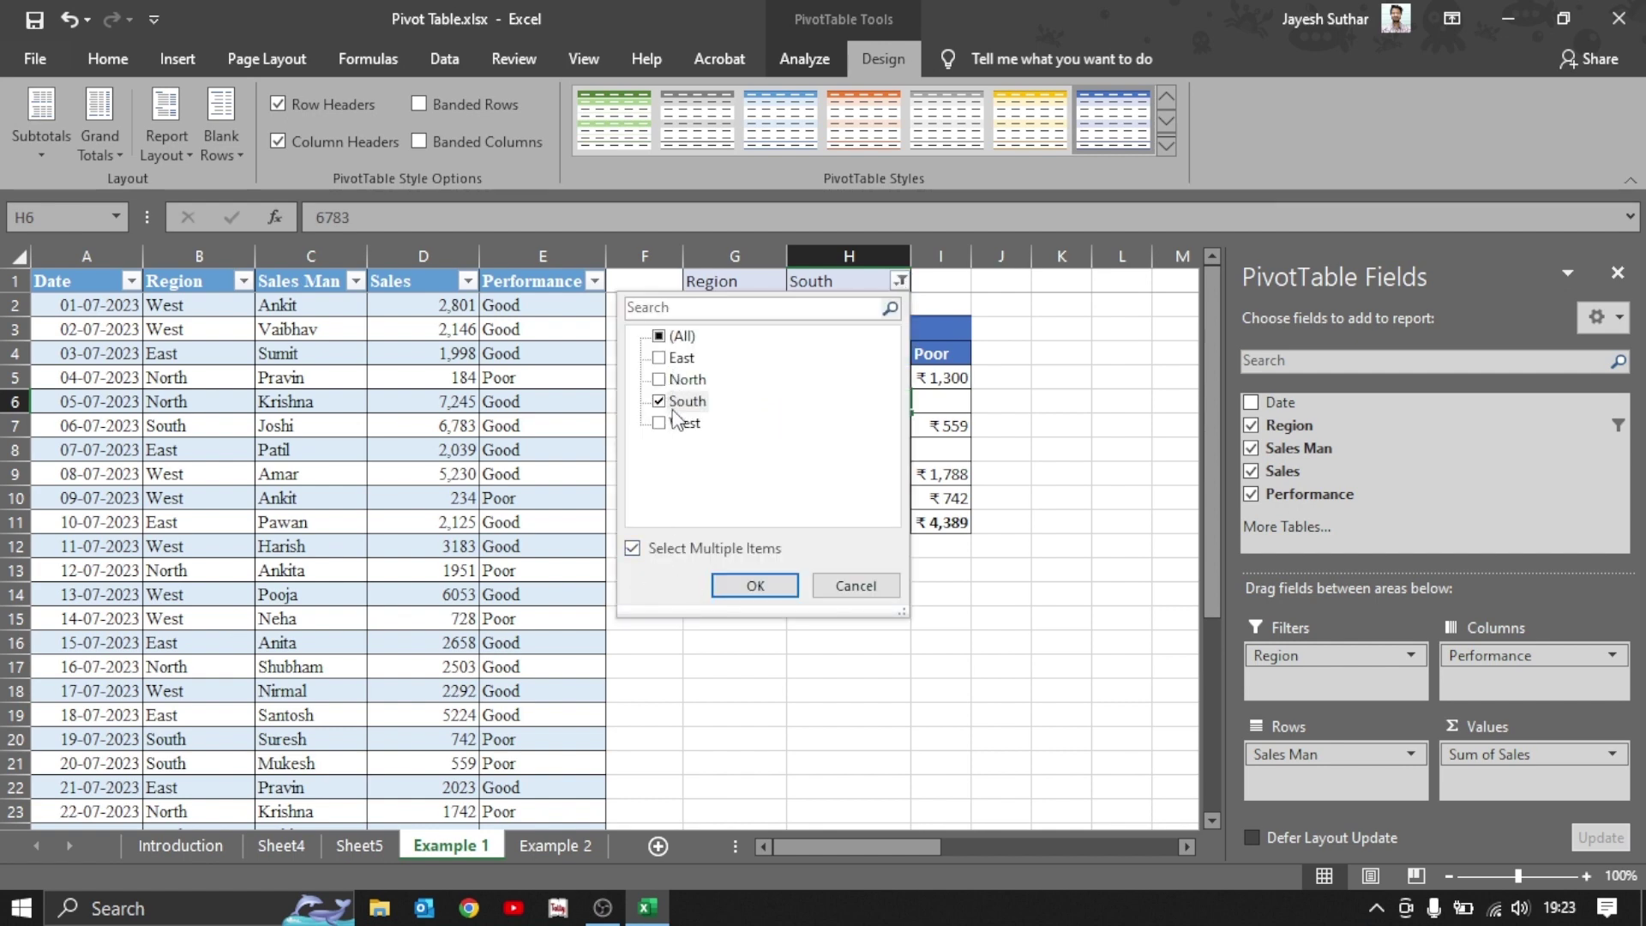
left_click(678, 379)
left_click(672, 422)
left_click(754, 586)
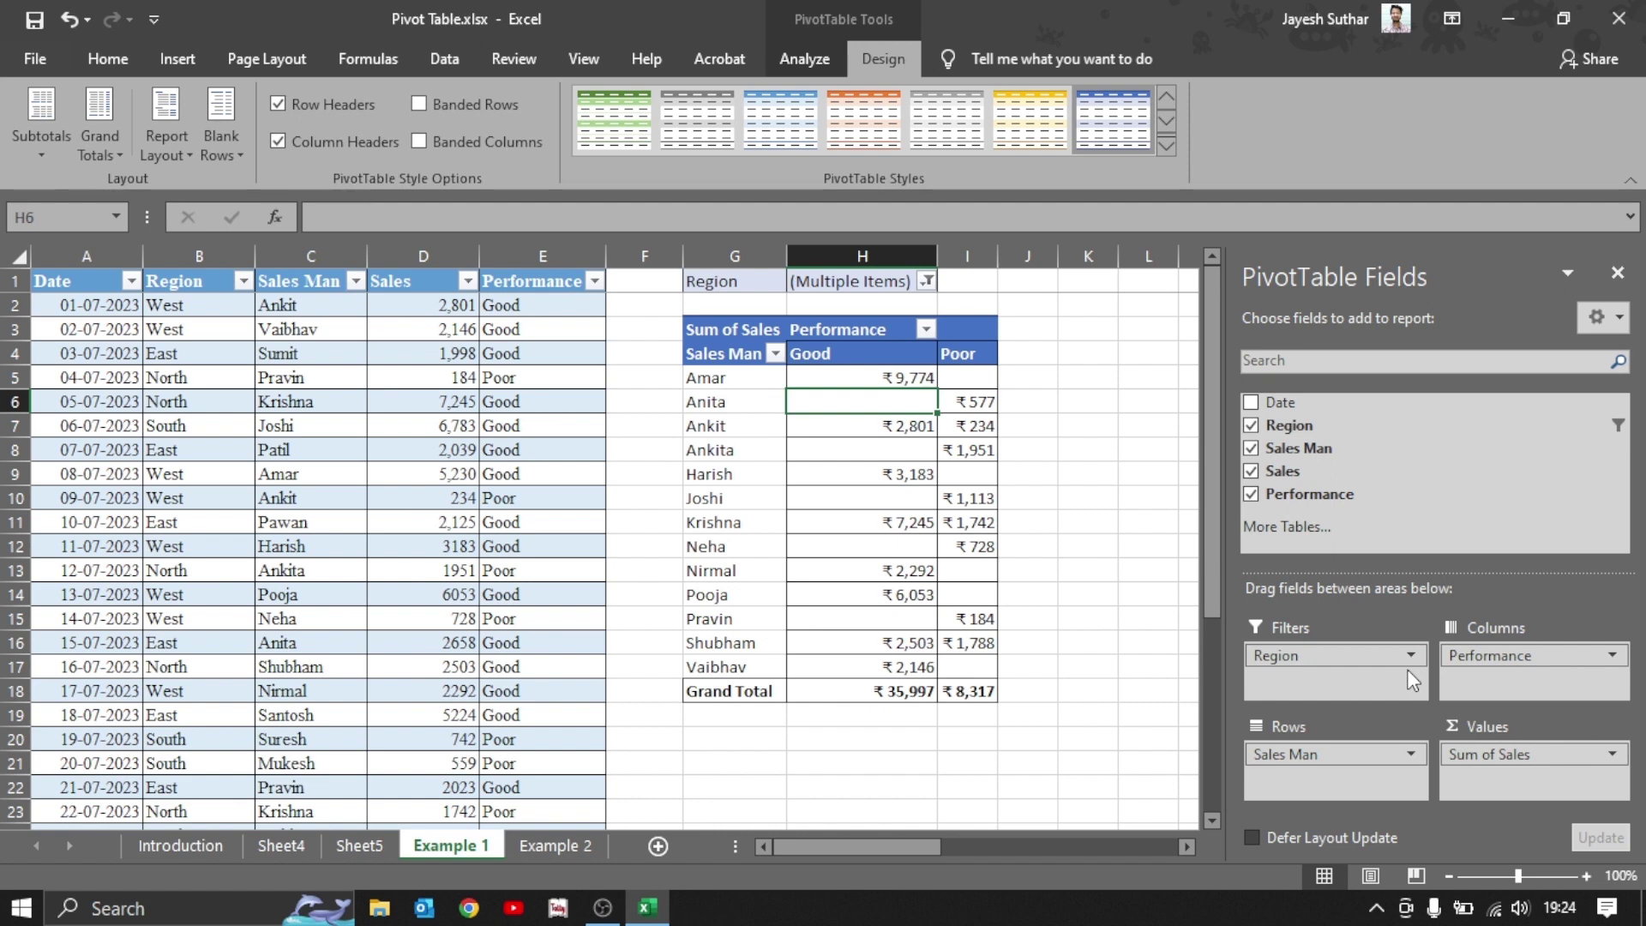
Switch to the Example 2 sheet and examine its sales data alongside the existing pivot table of salesmen by region.
left_click(168, 841)
left_click(557, 844)
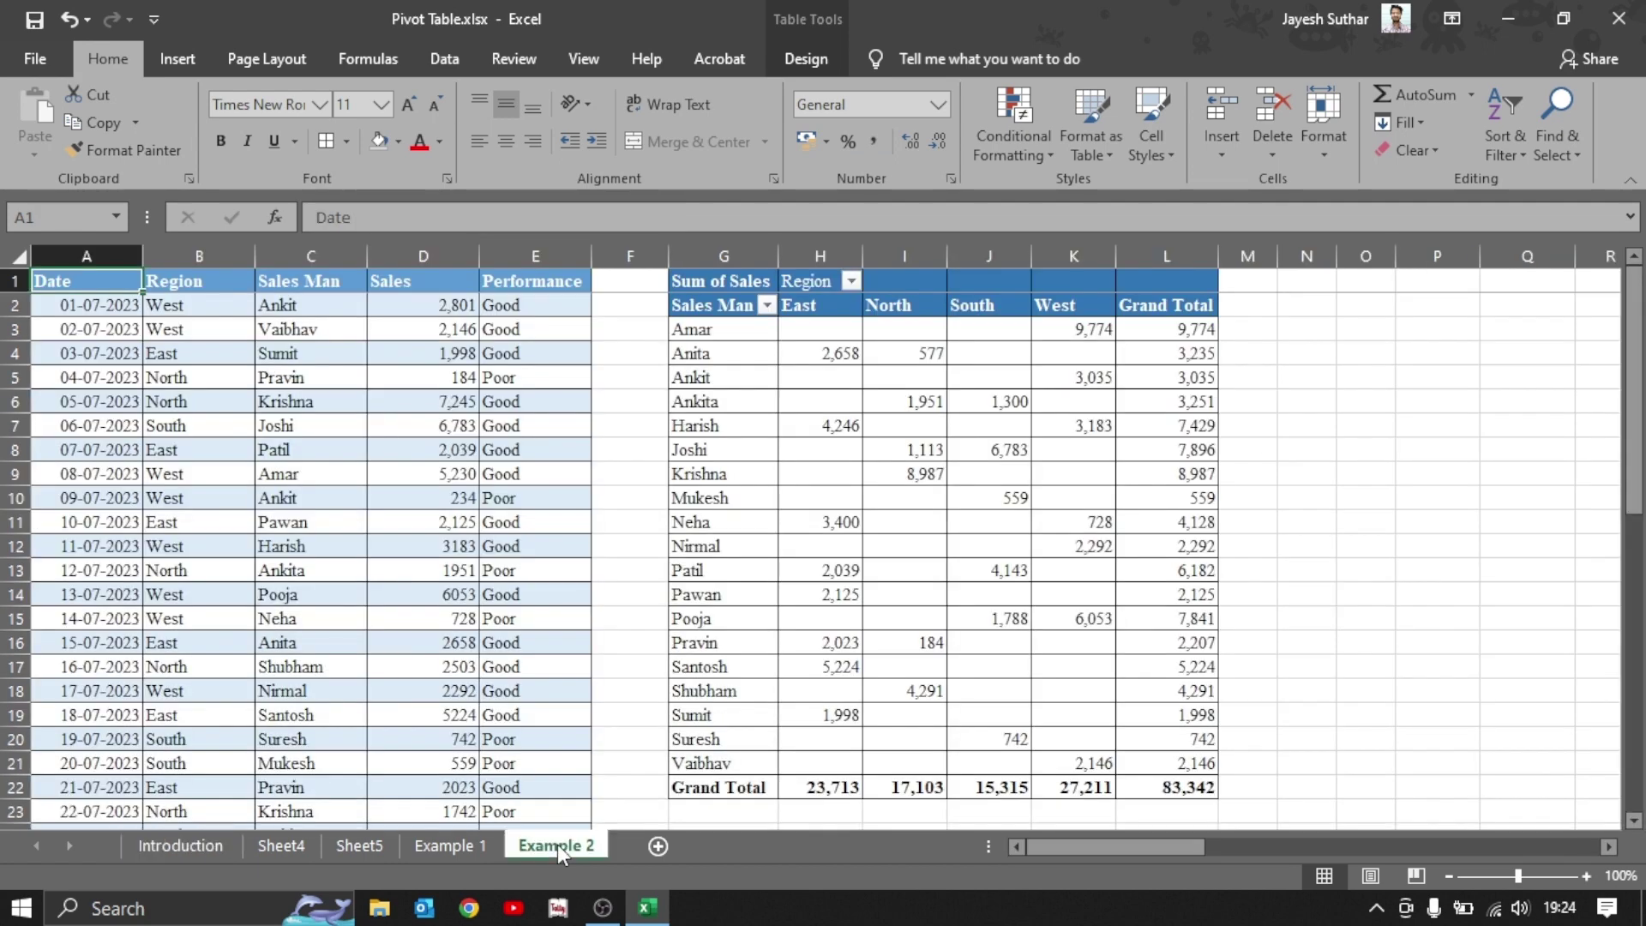
left_click(333, 401)
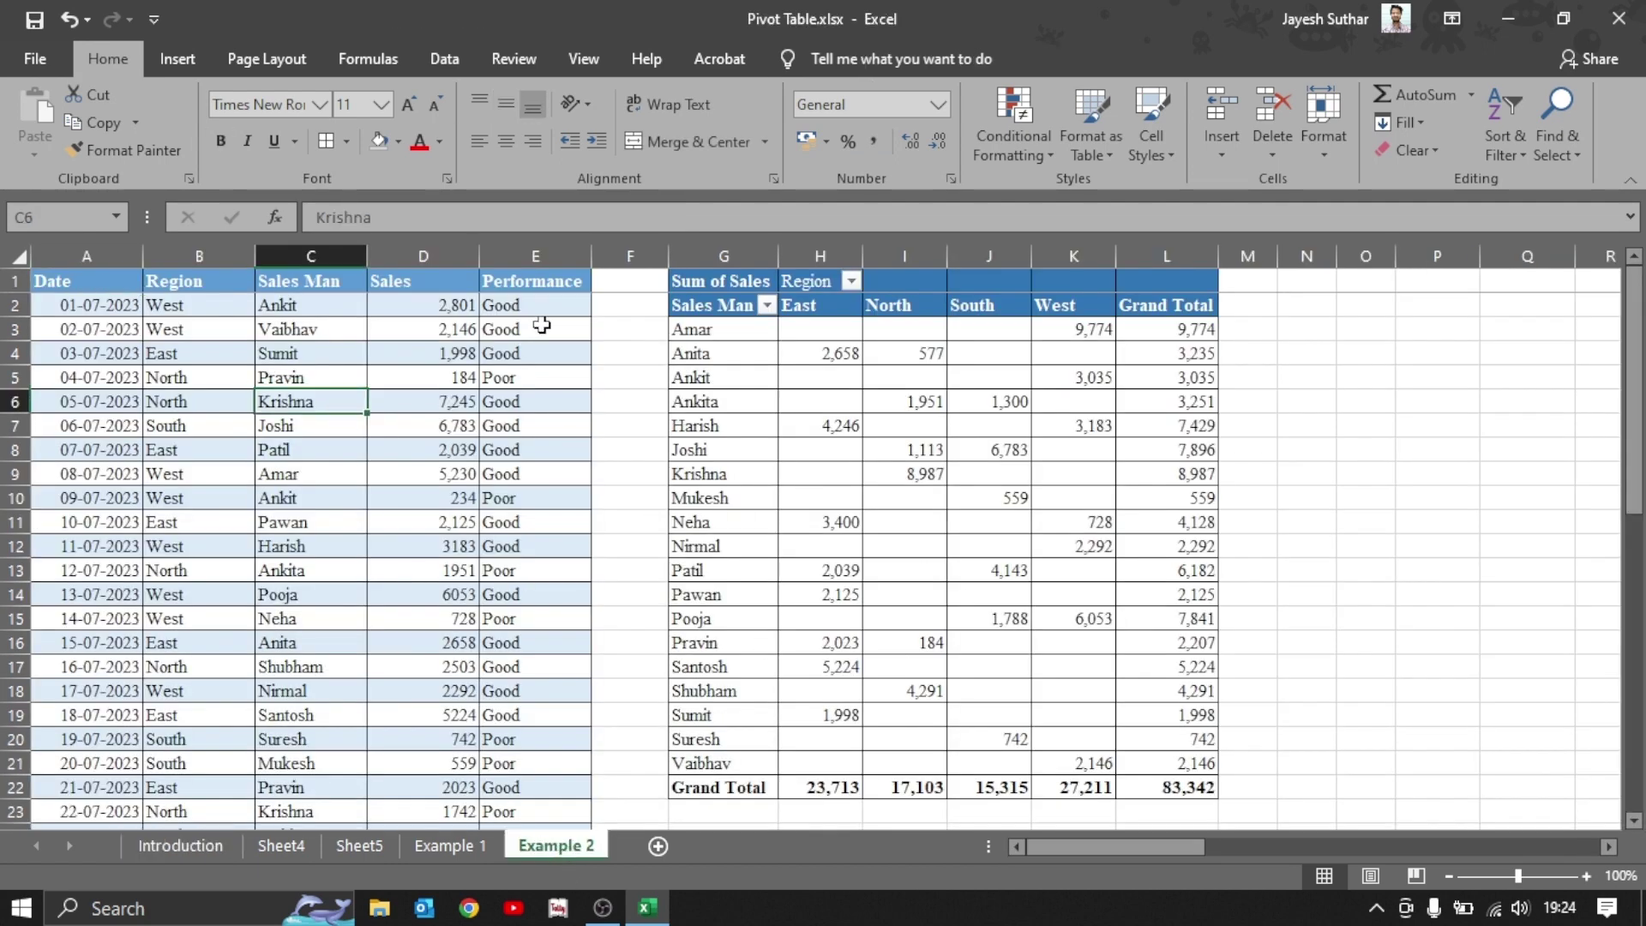
left_click(727, 307)
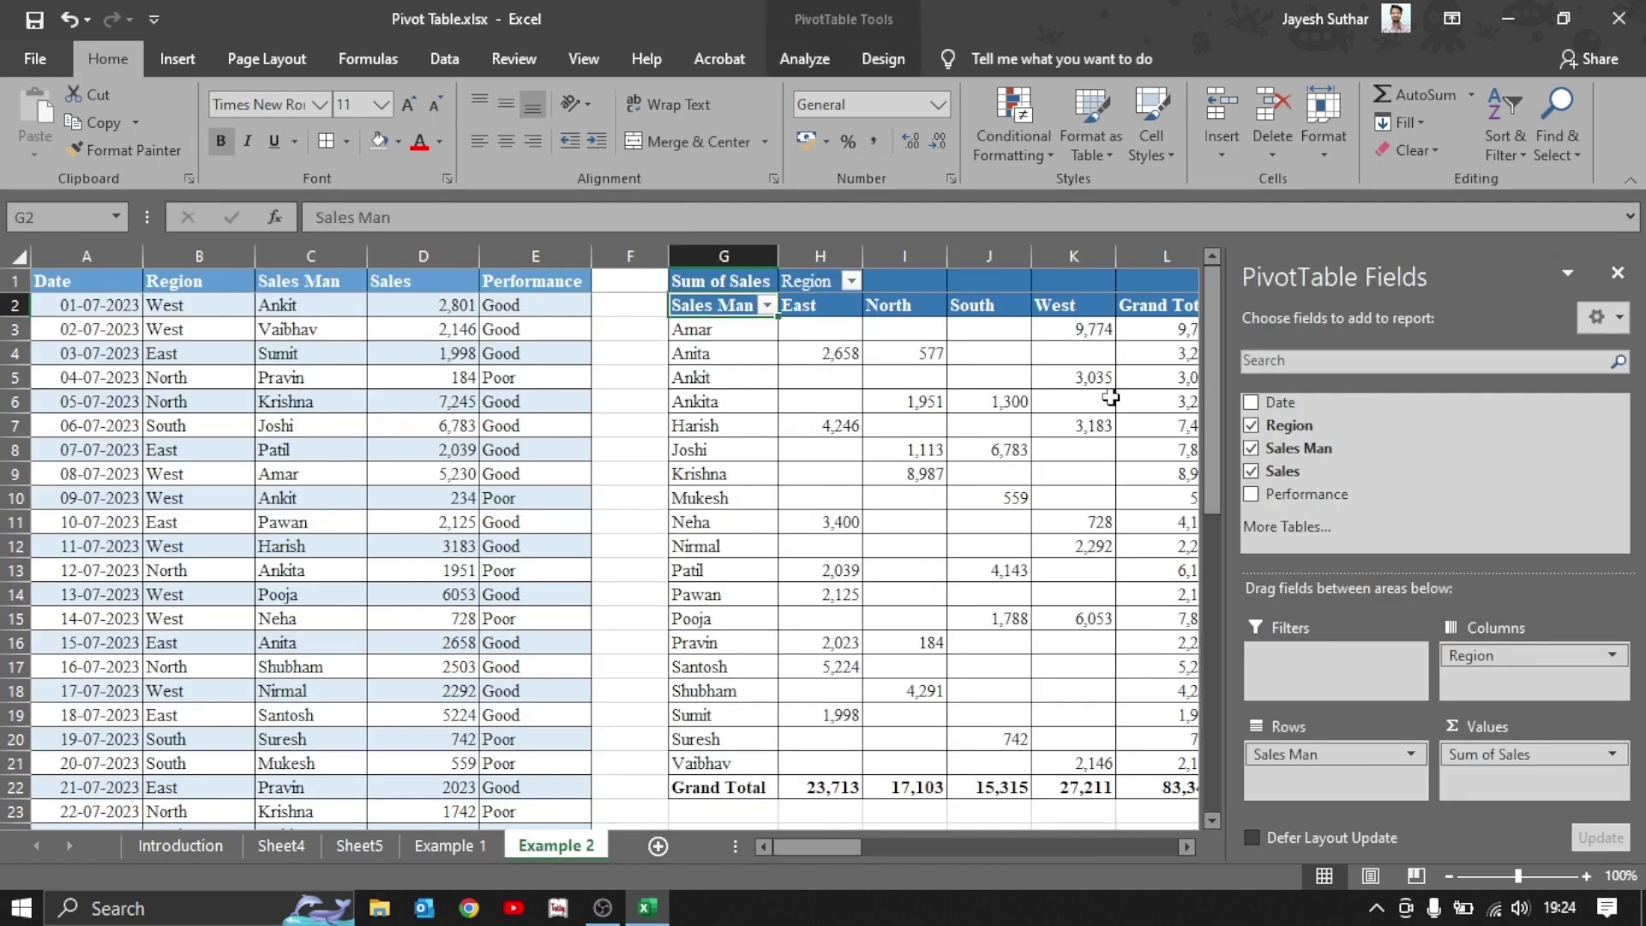
left_click(1616, 283)
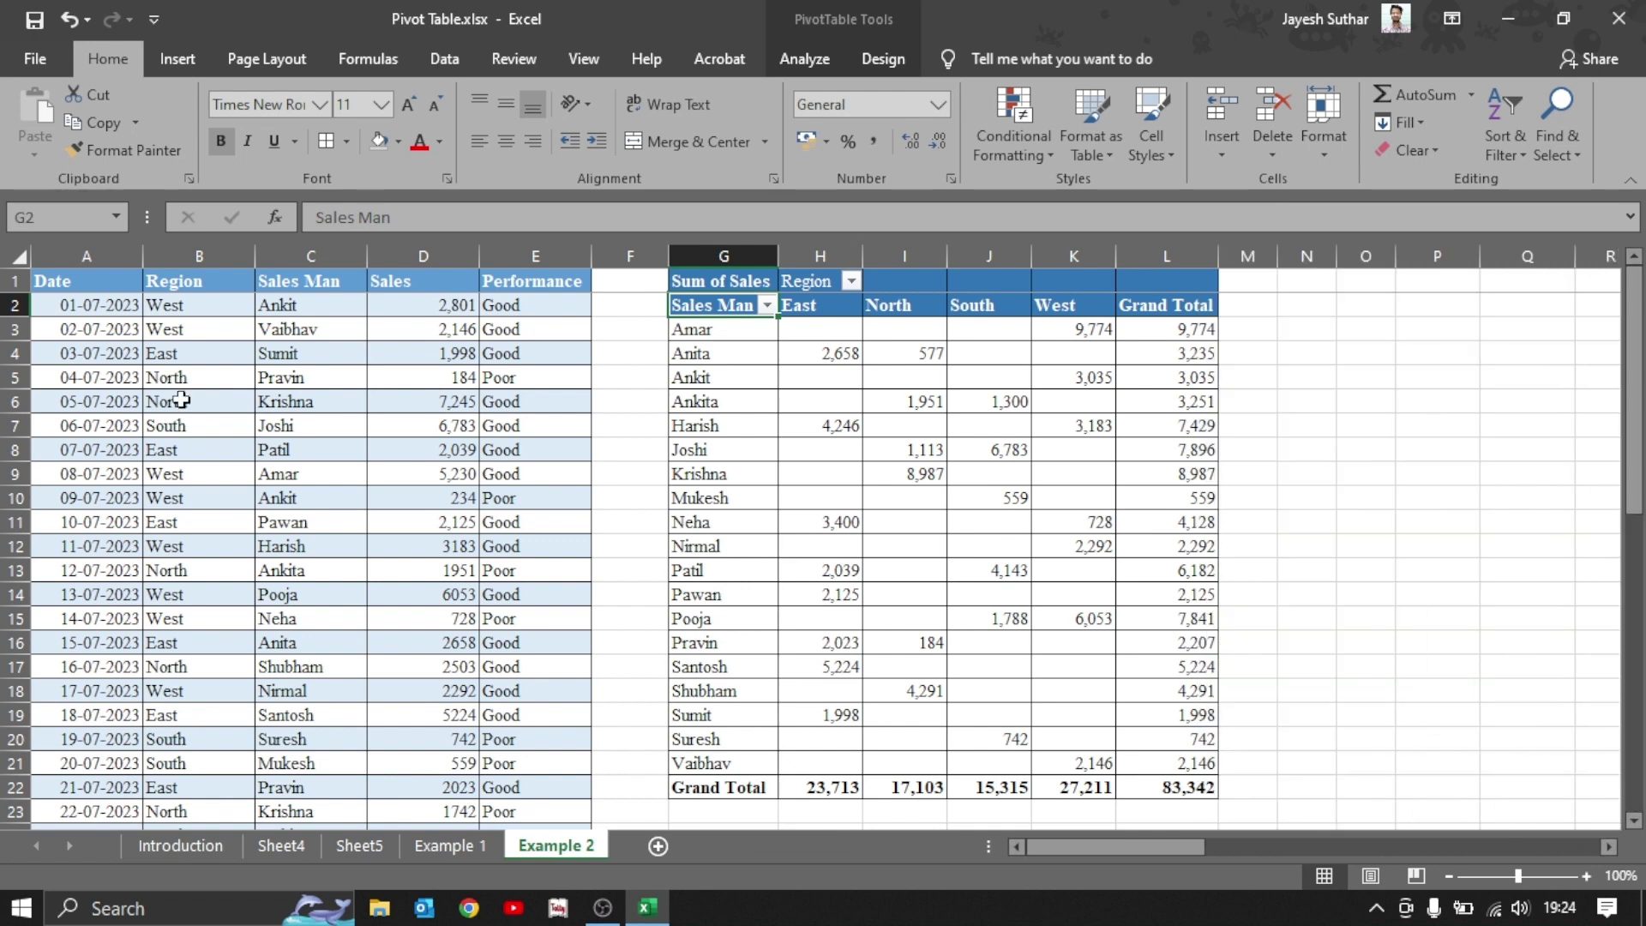
left_click(54, 327)
left_click(265, 324)
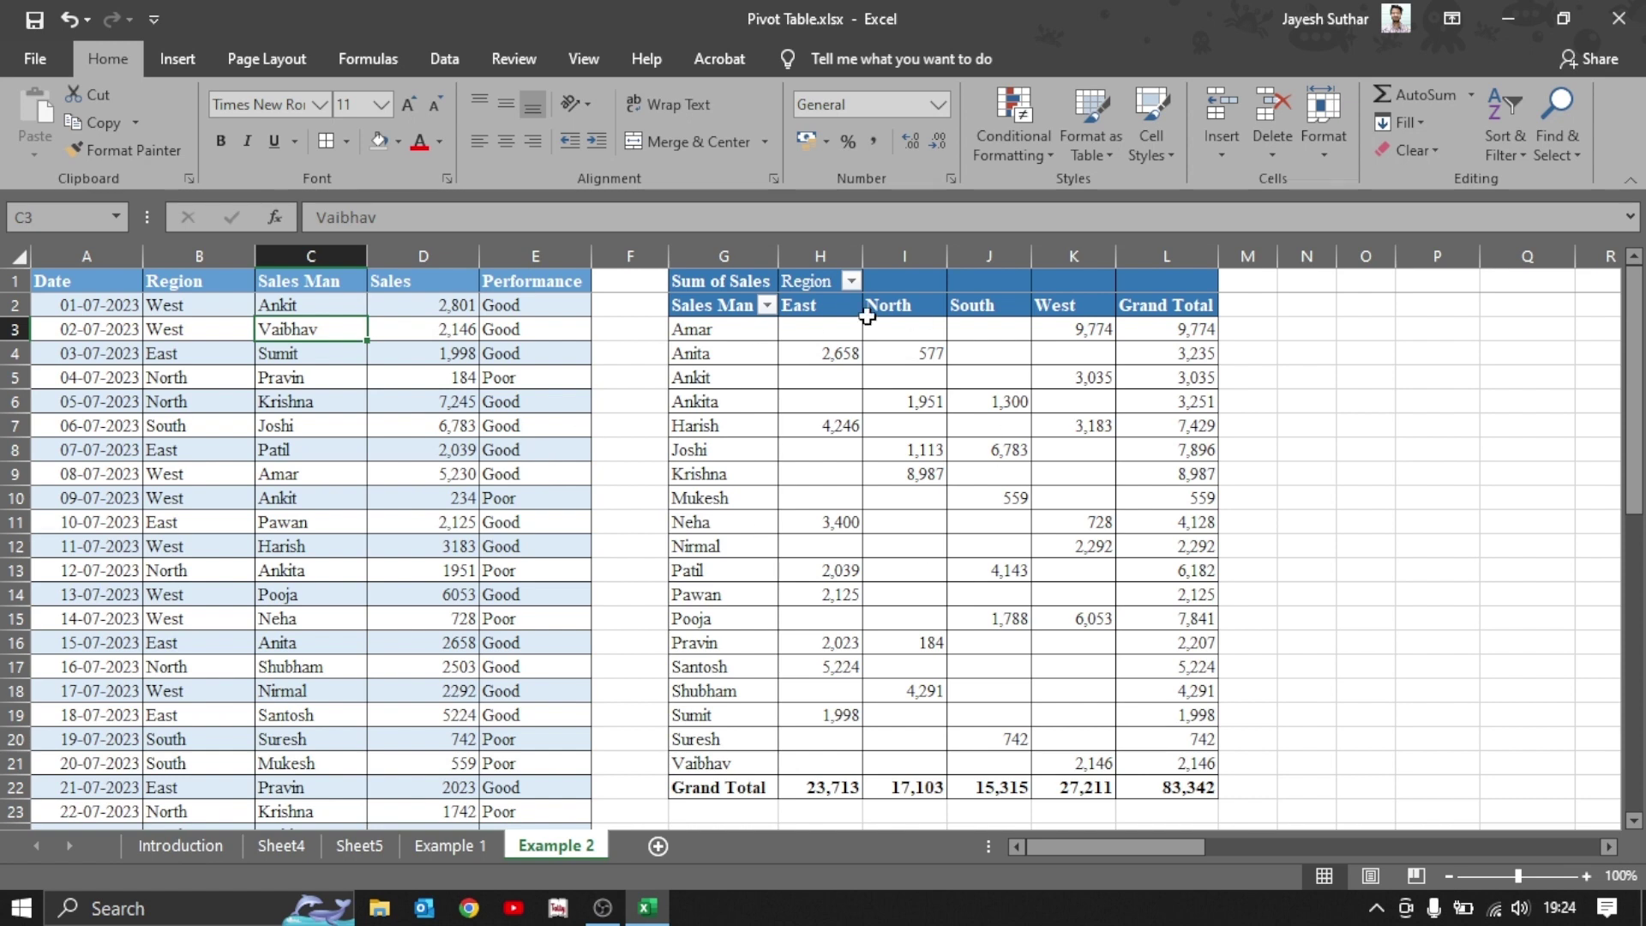
left_click(348, 481)
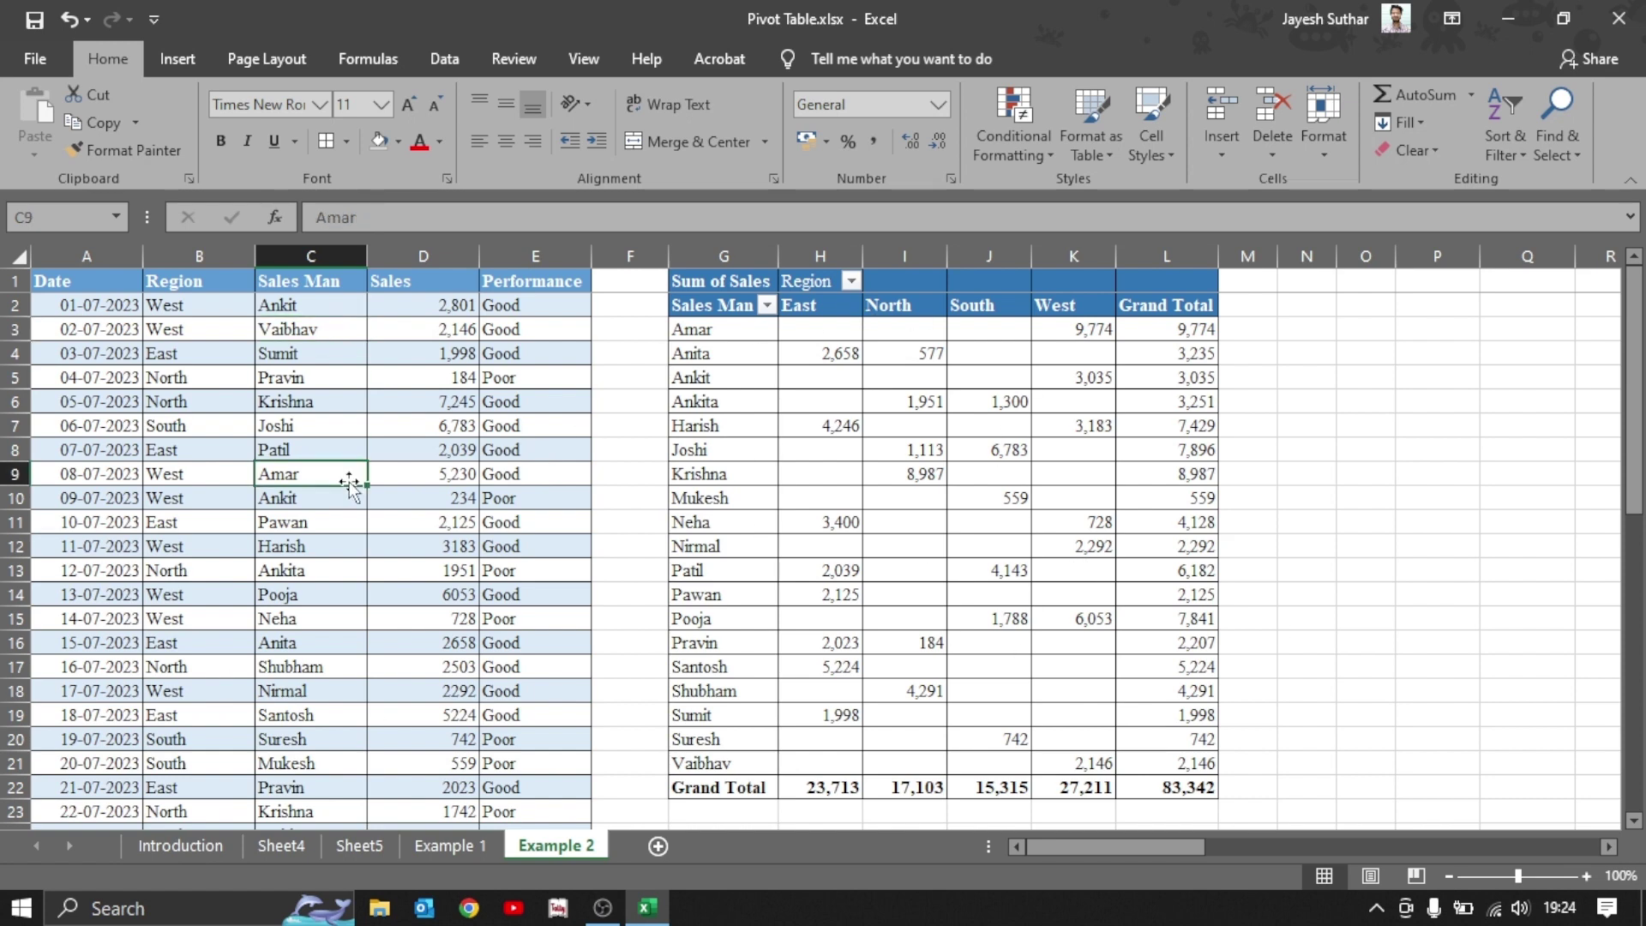
mouse_move(1111, 440)
left_click(874, 426)
left_click(406, 377)
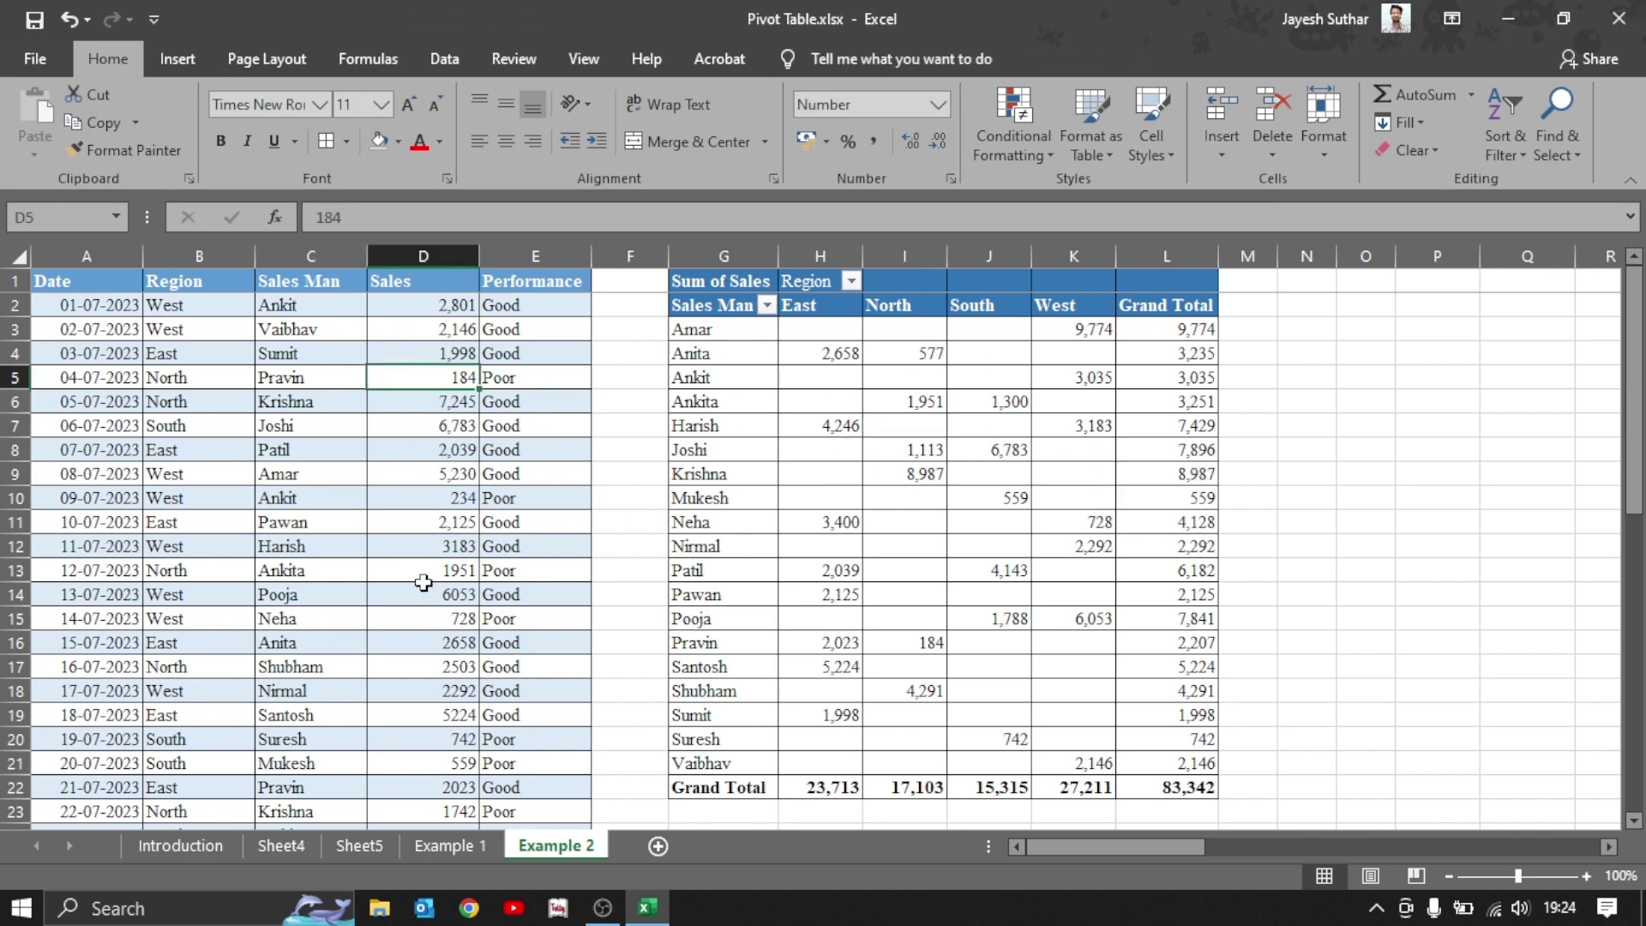
left_click(346, 399)
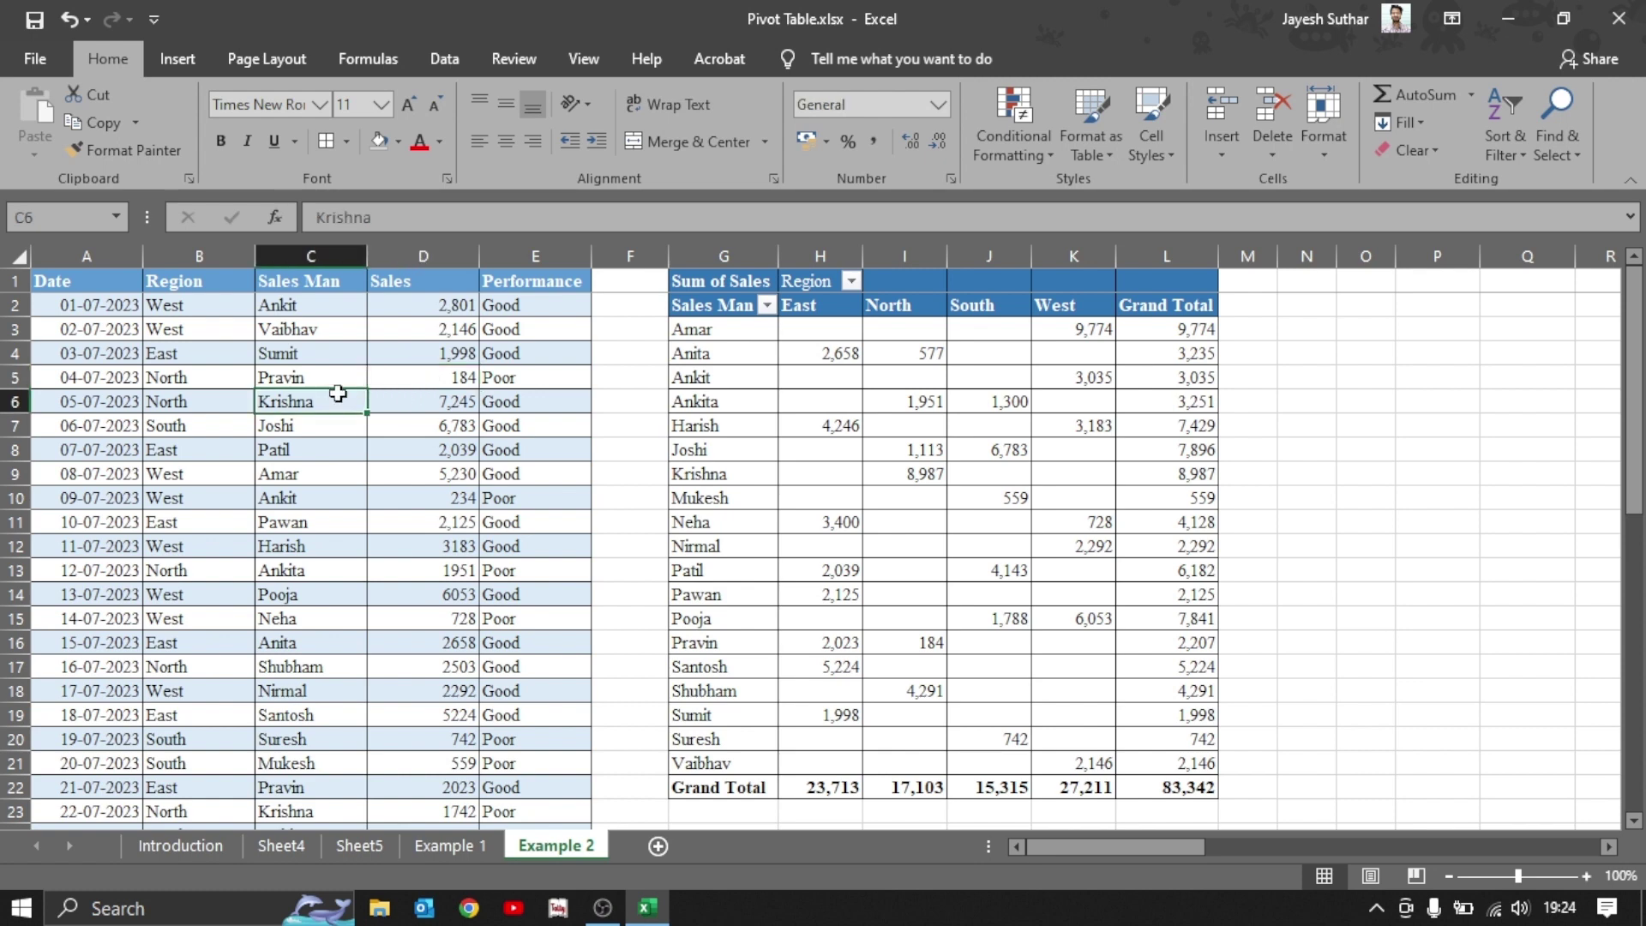
key("ctrl+t")
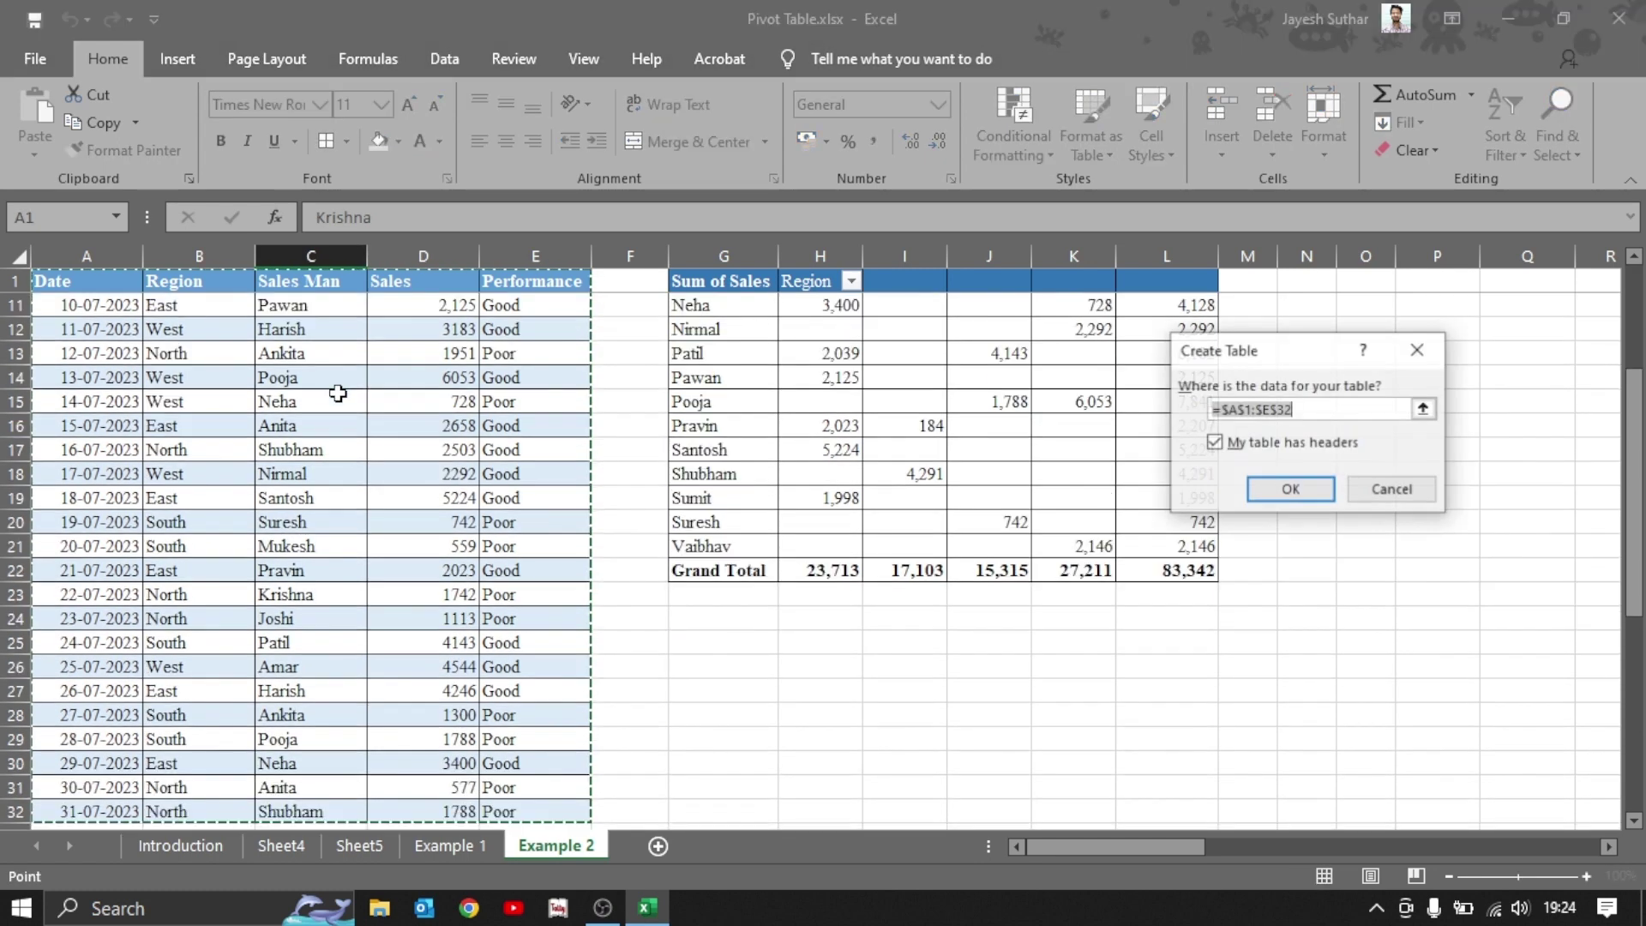
left_click(1416, 496)
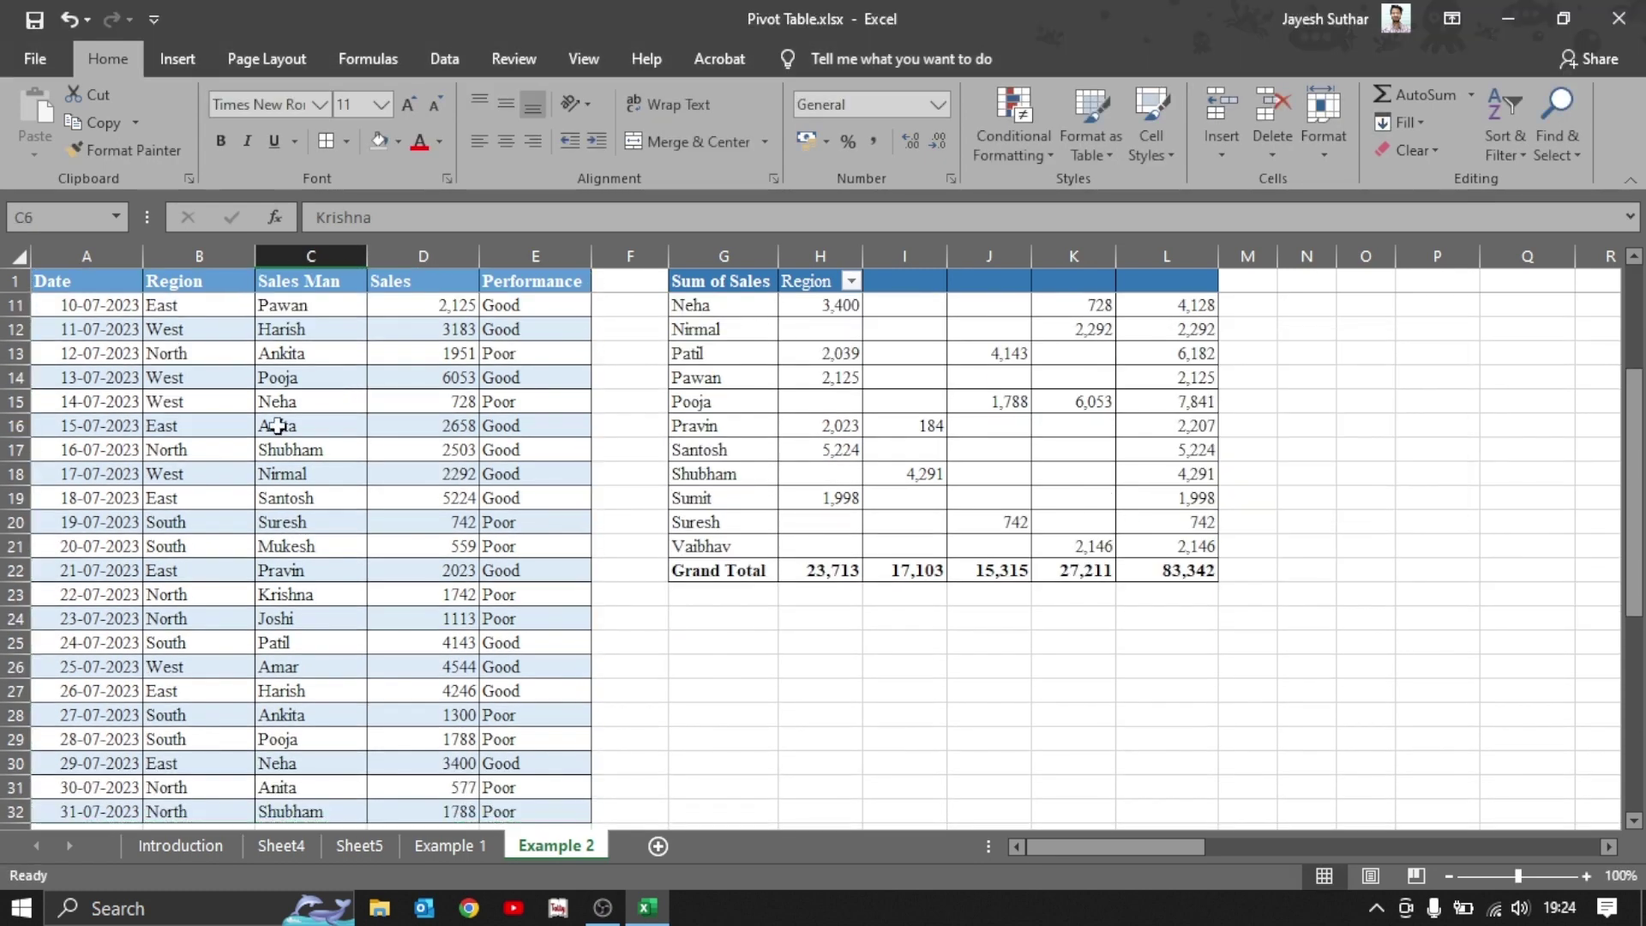
scroll(226, 347, "up", 3)
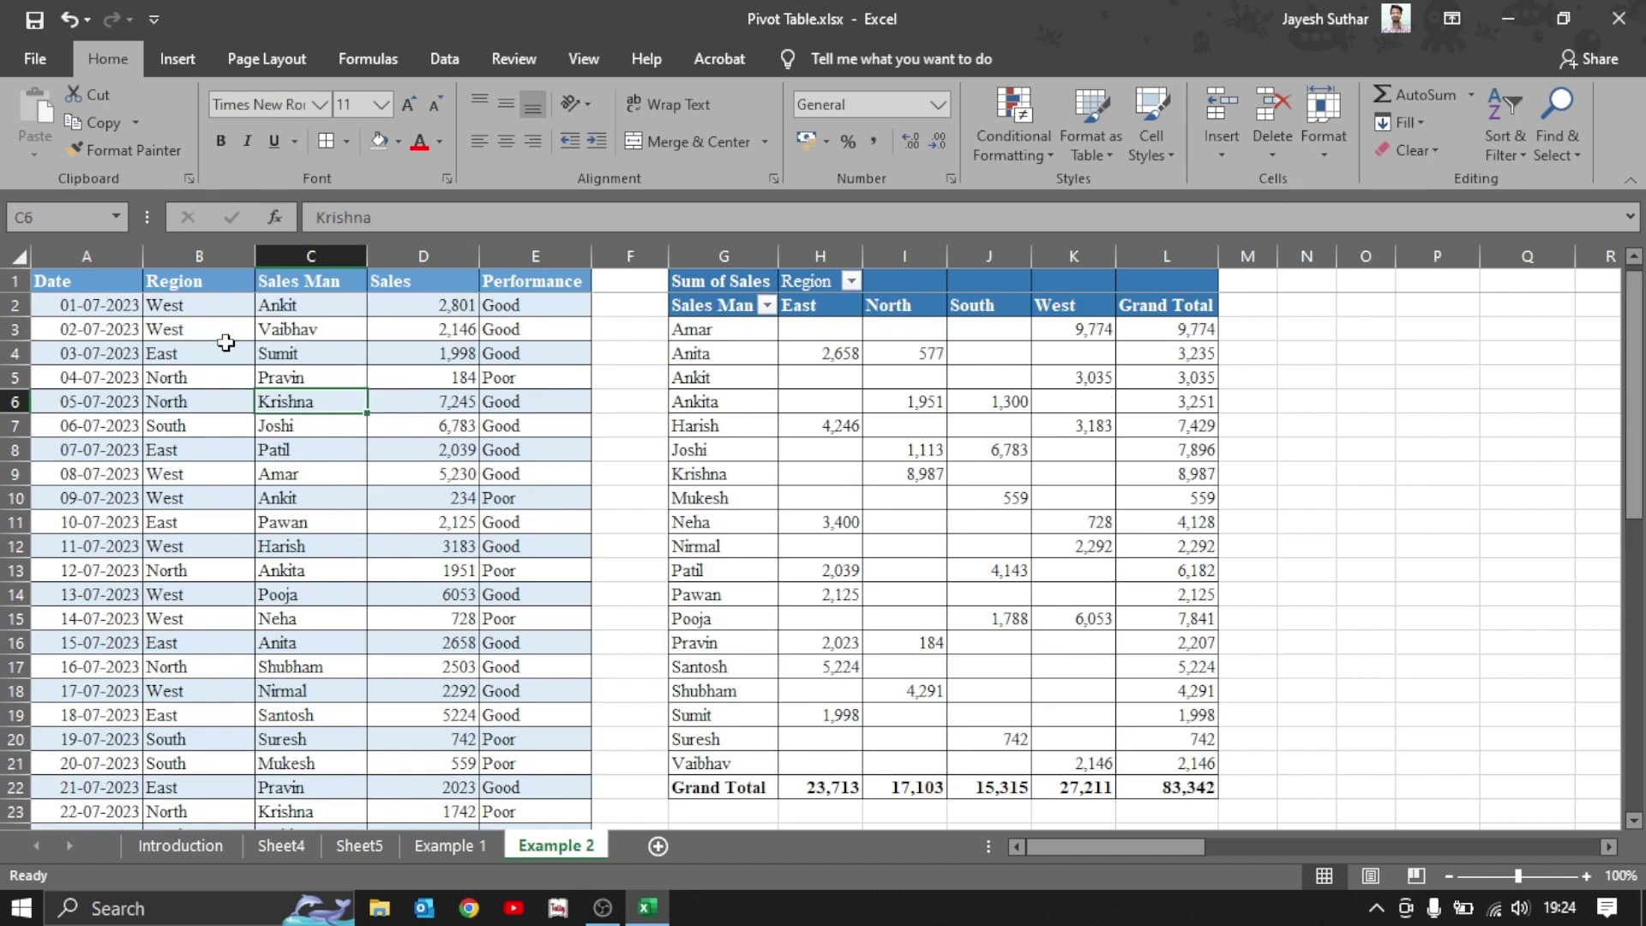
Start a new pivot table from the sales data in A1:E32 on Example 2, placed on the existing worksheet.
left_click(187, 54)
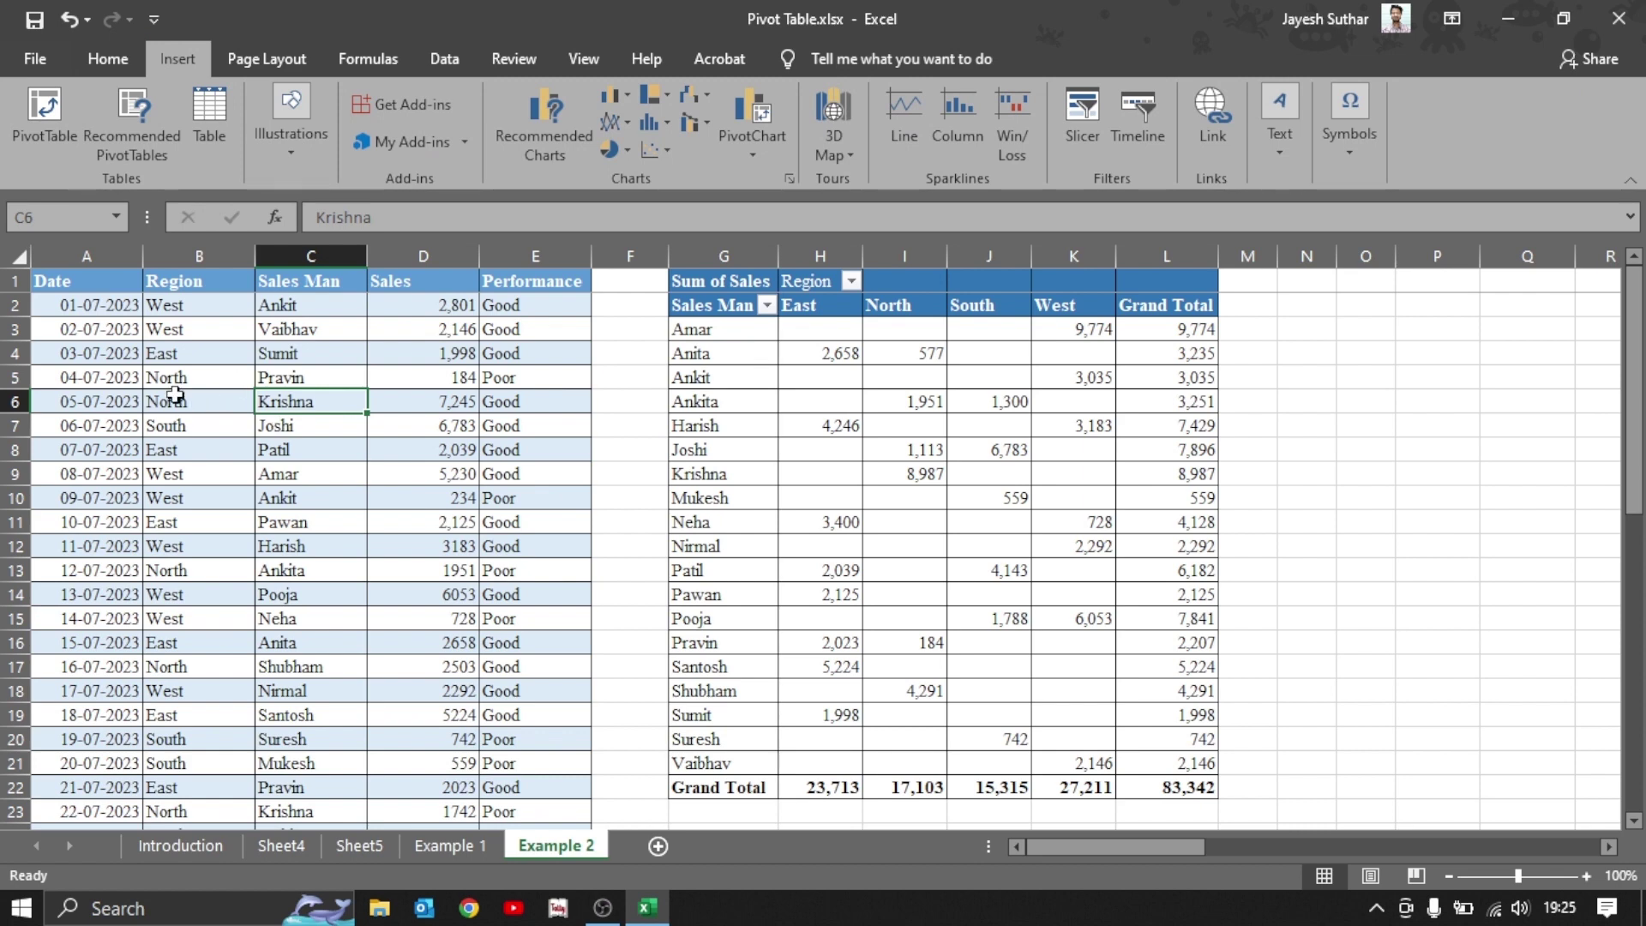
left_click(70, 284)
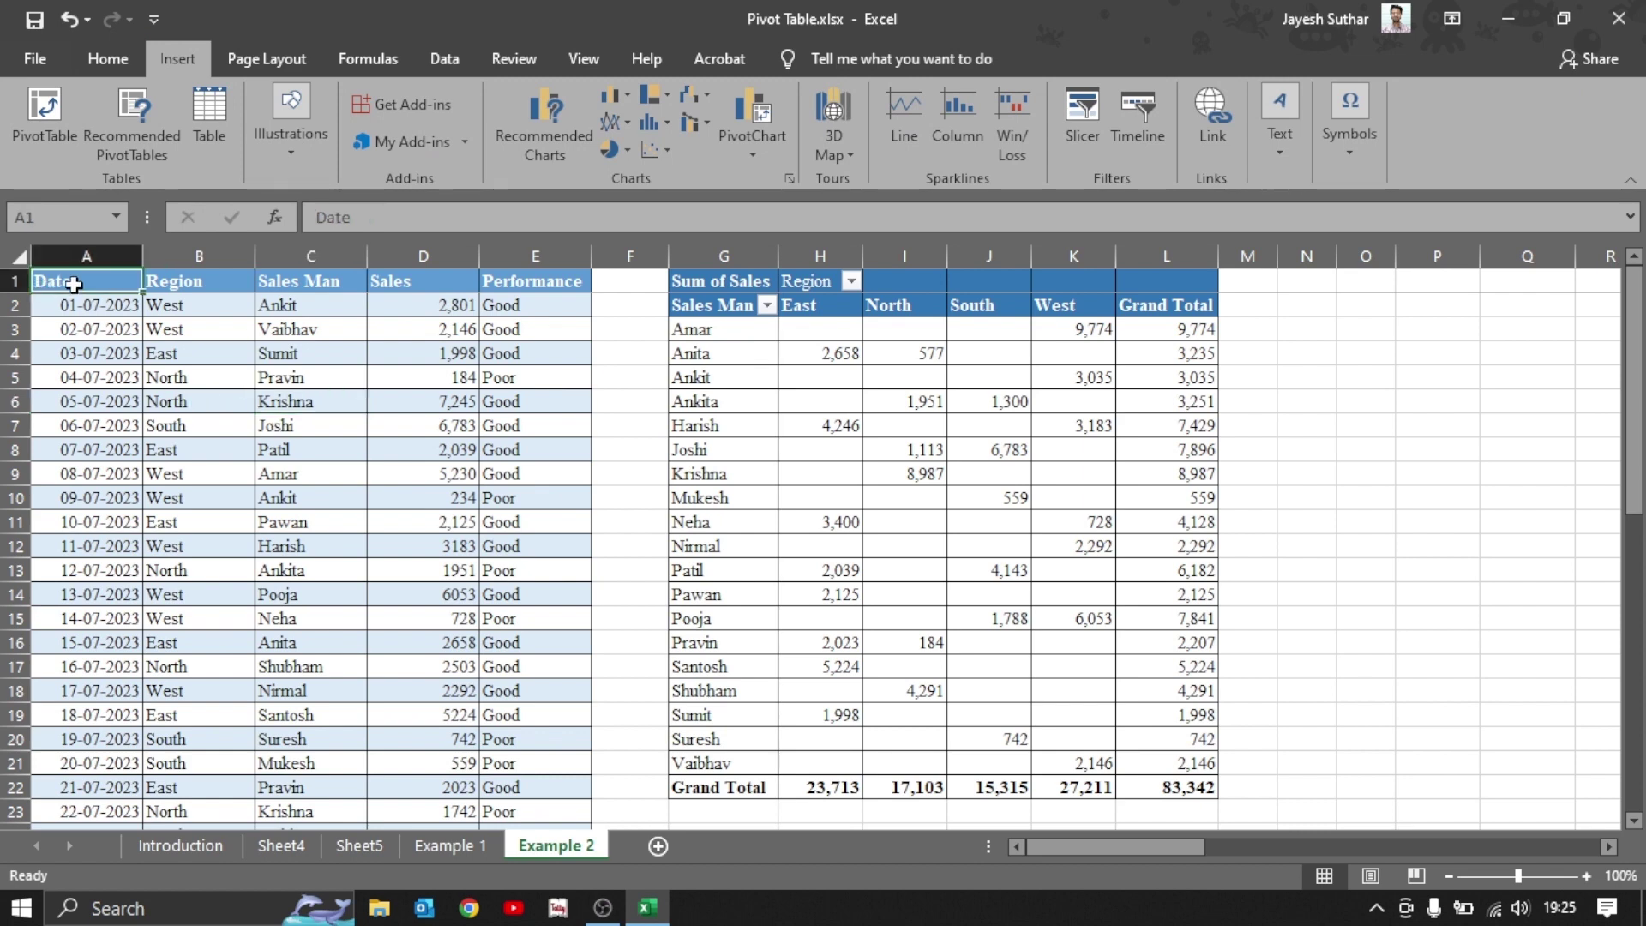
key("ctrl+shift+Right")
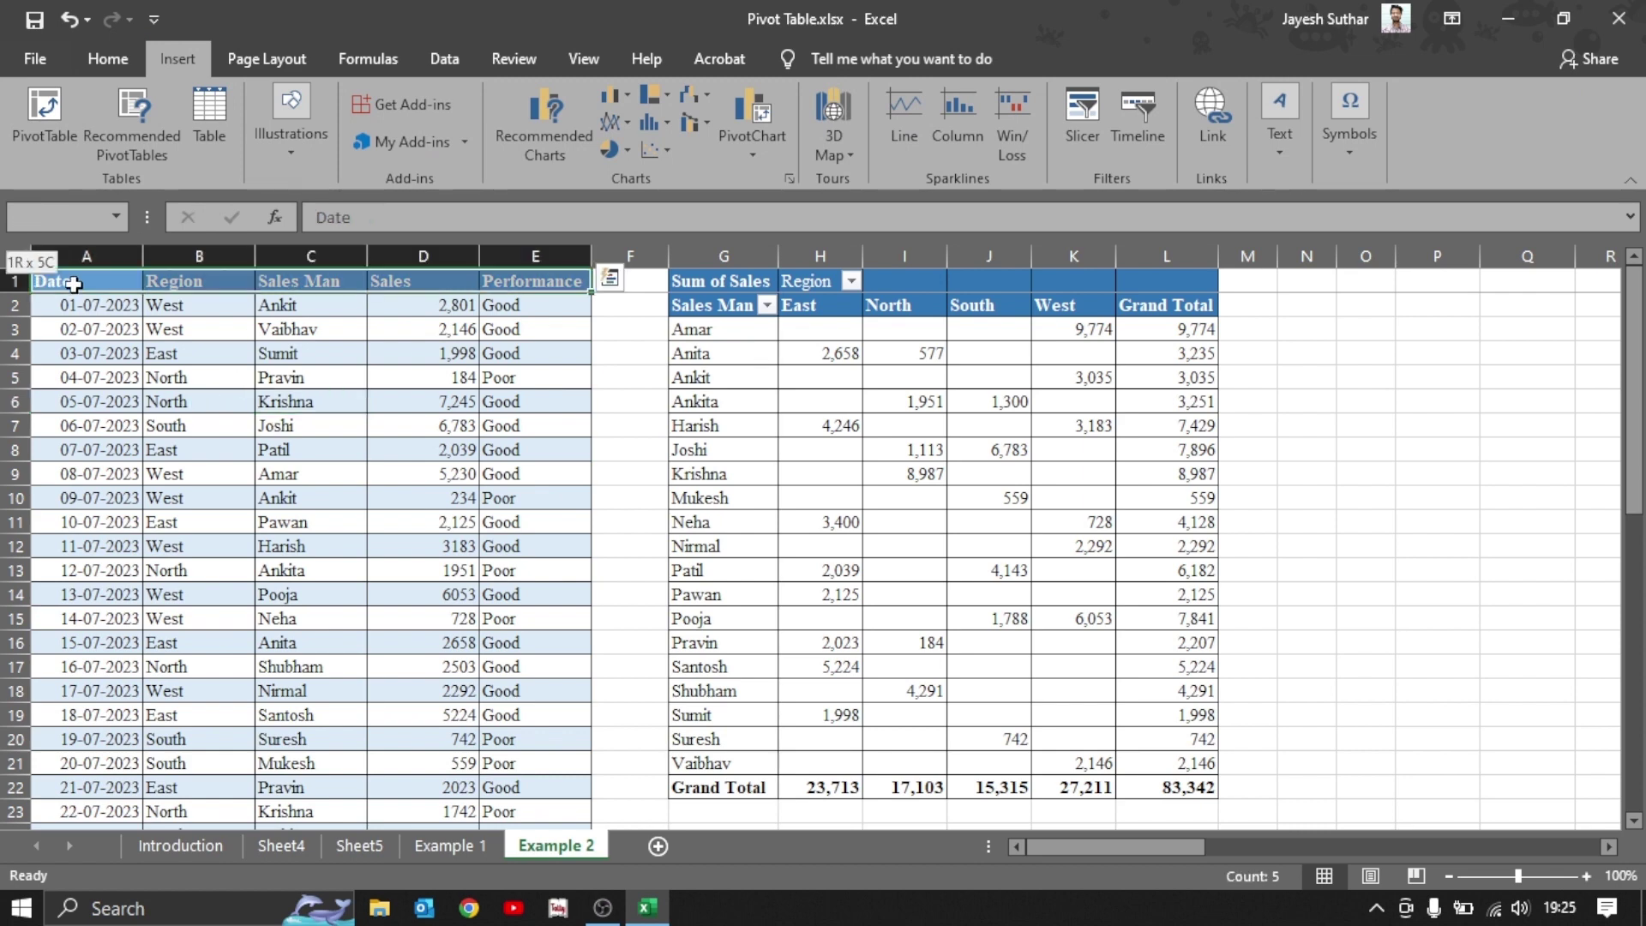
key("ctrl+shift+Down")
scroll(286, 470, "down", 1)
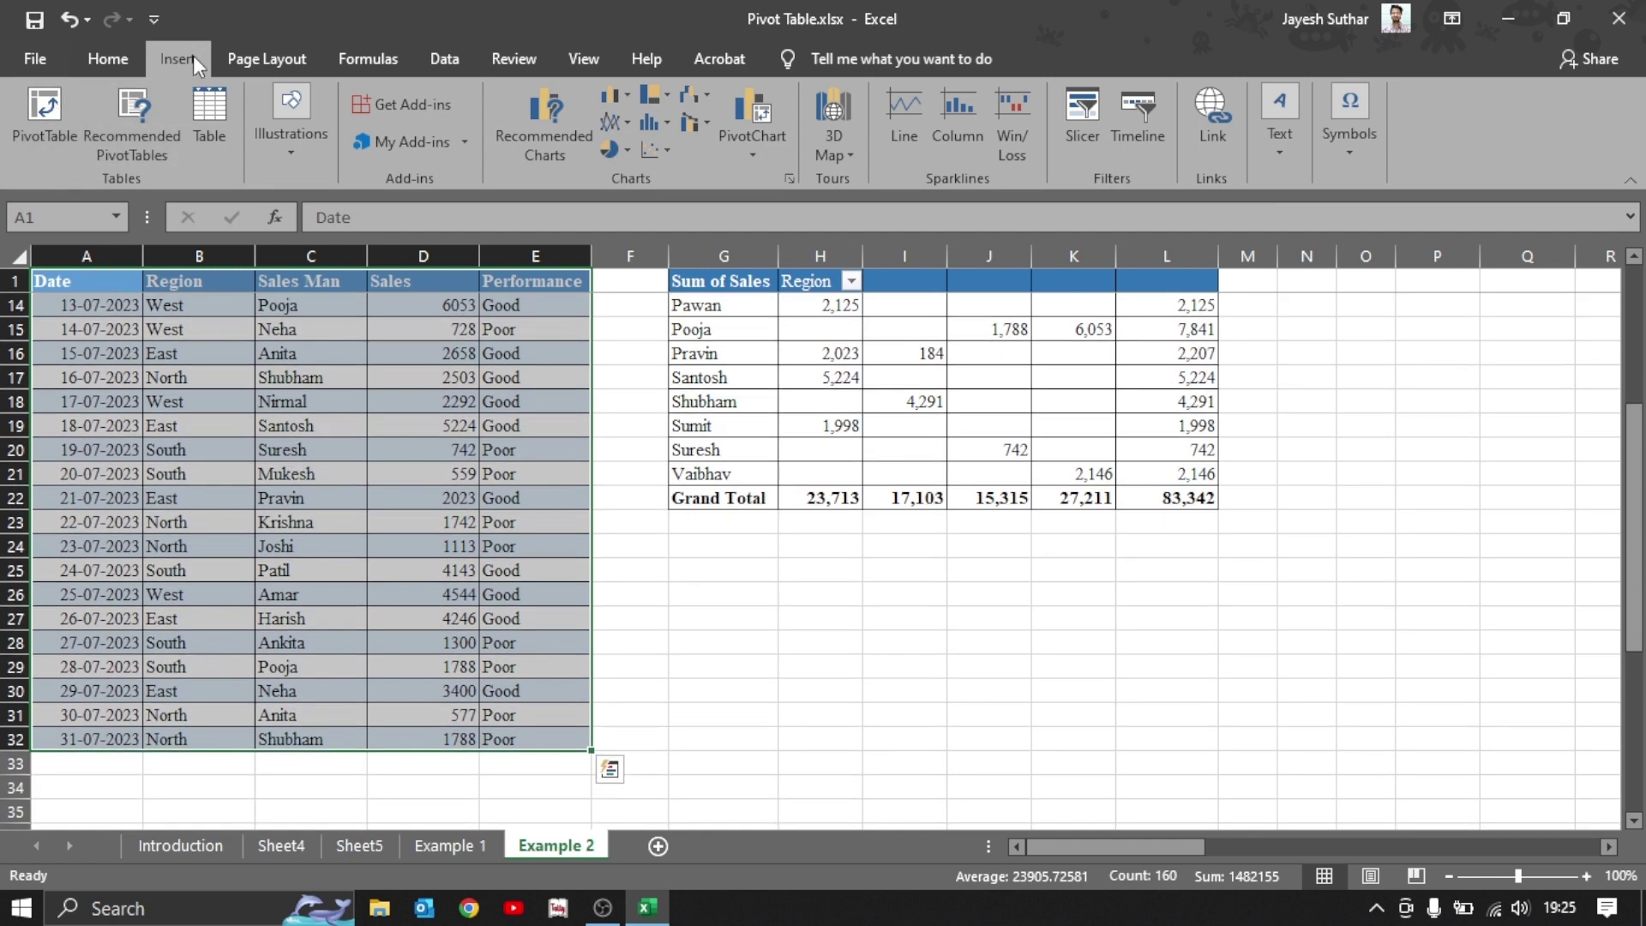
left_click(45, 110)
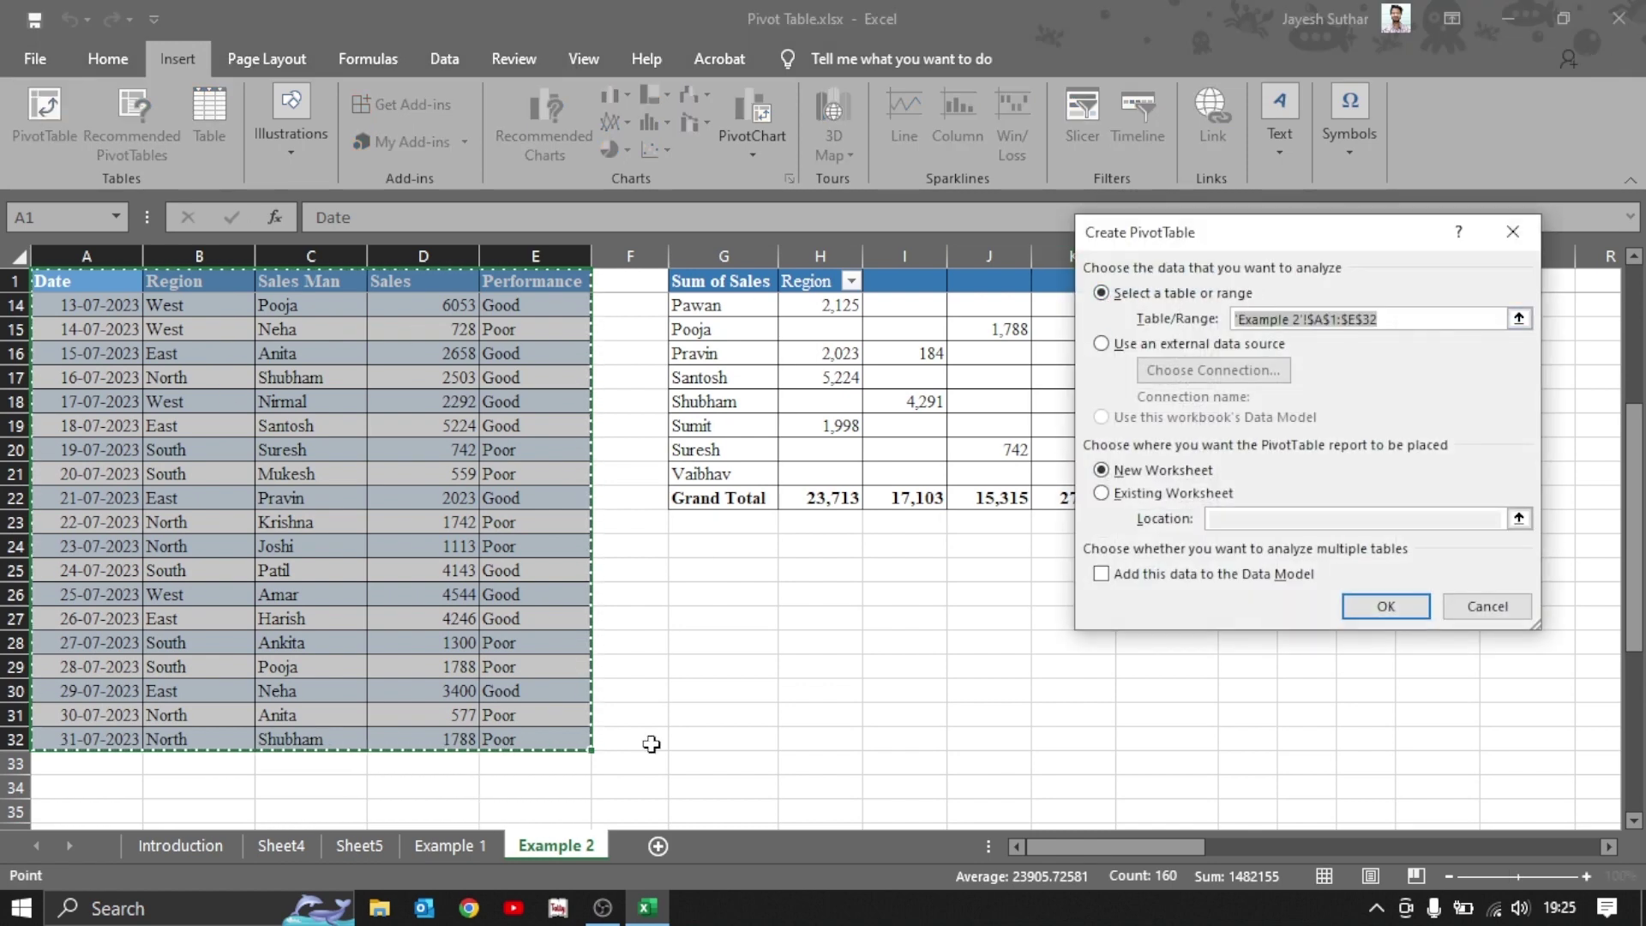
left_click(1136, 499)
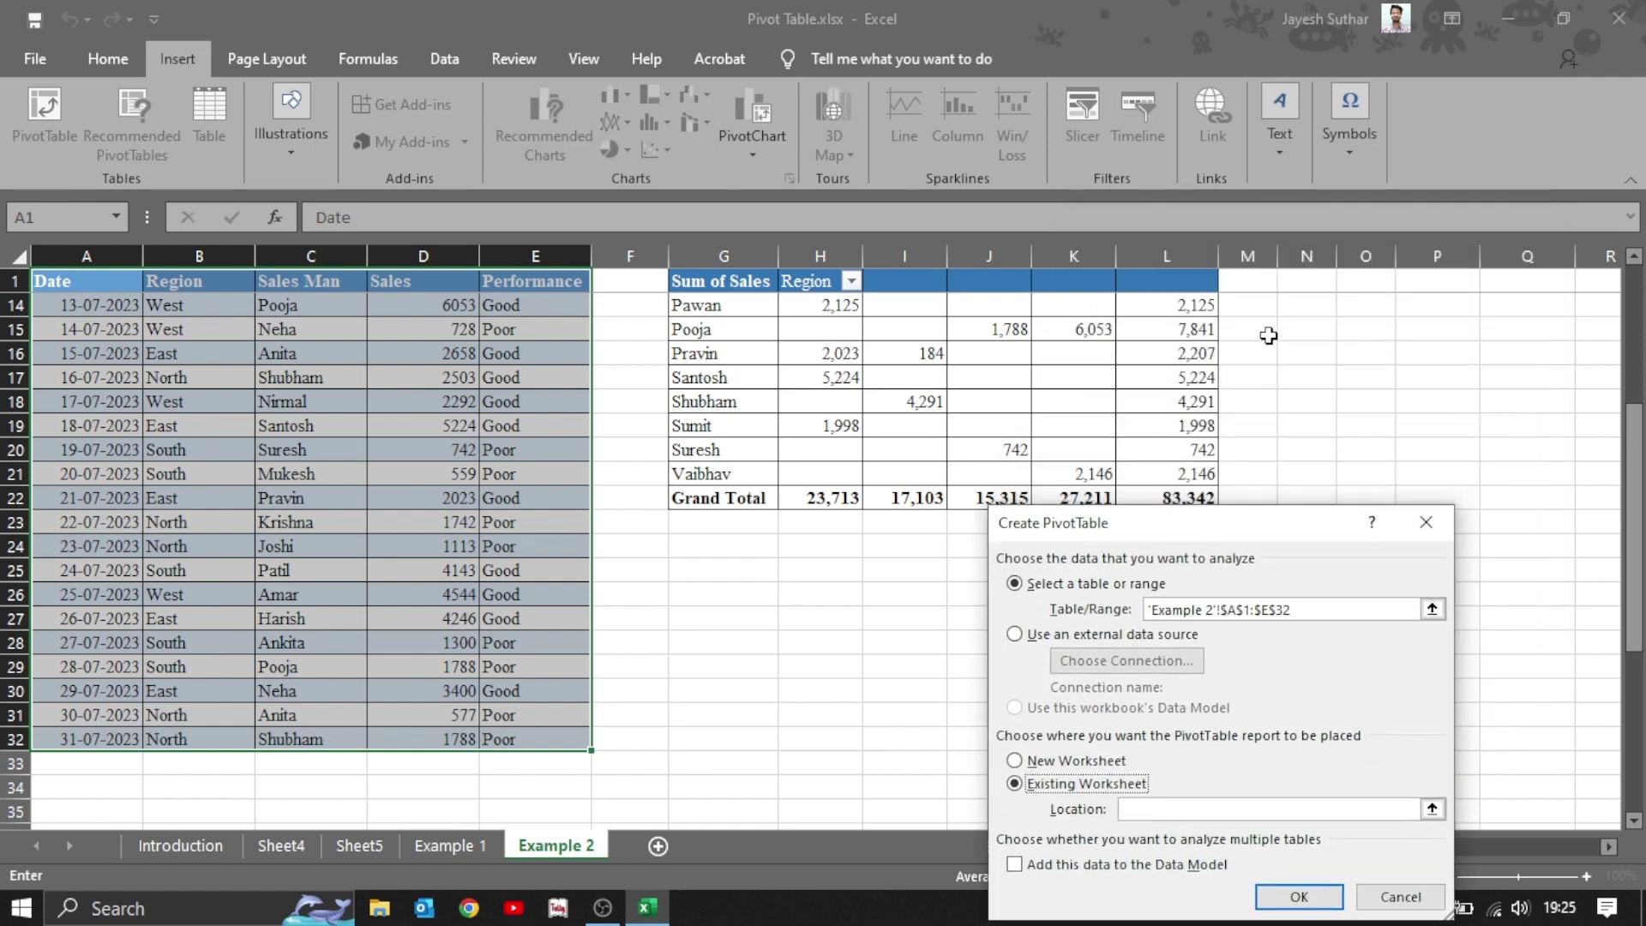
left_click(1287, 313)
key("shift+Tab")
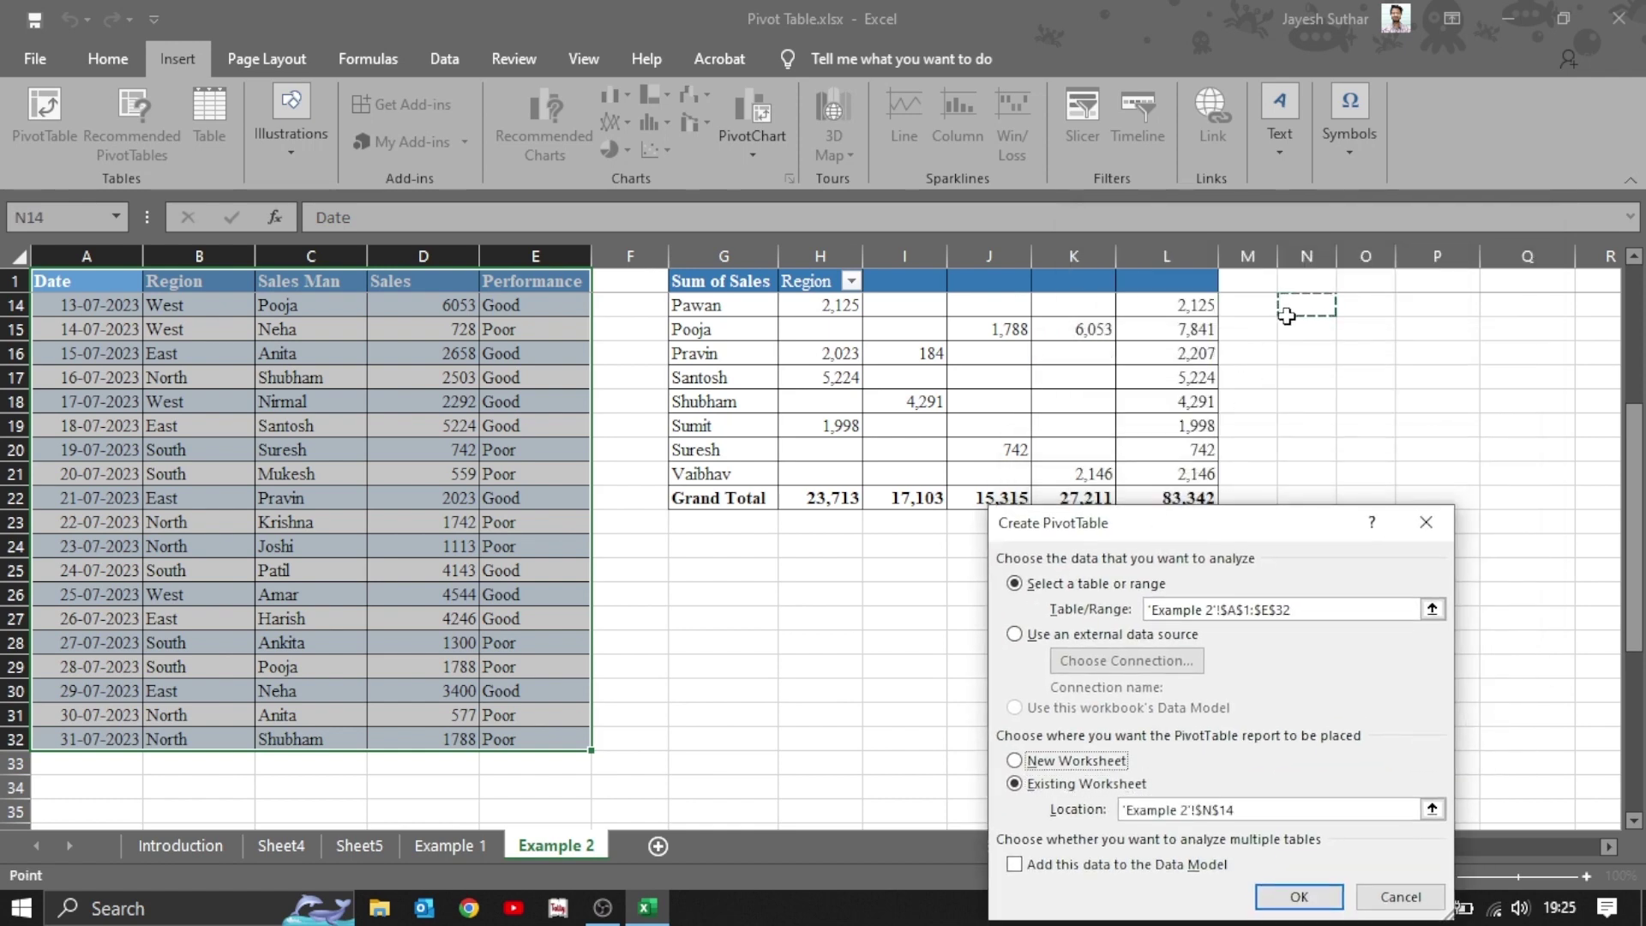
key("Up")
key("Down")
key("Up")
key("Down")
key("Up")
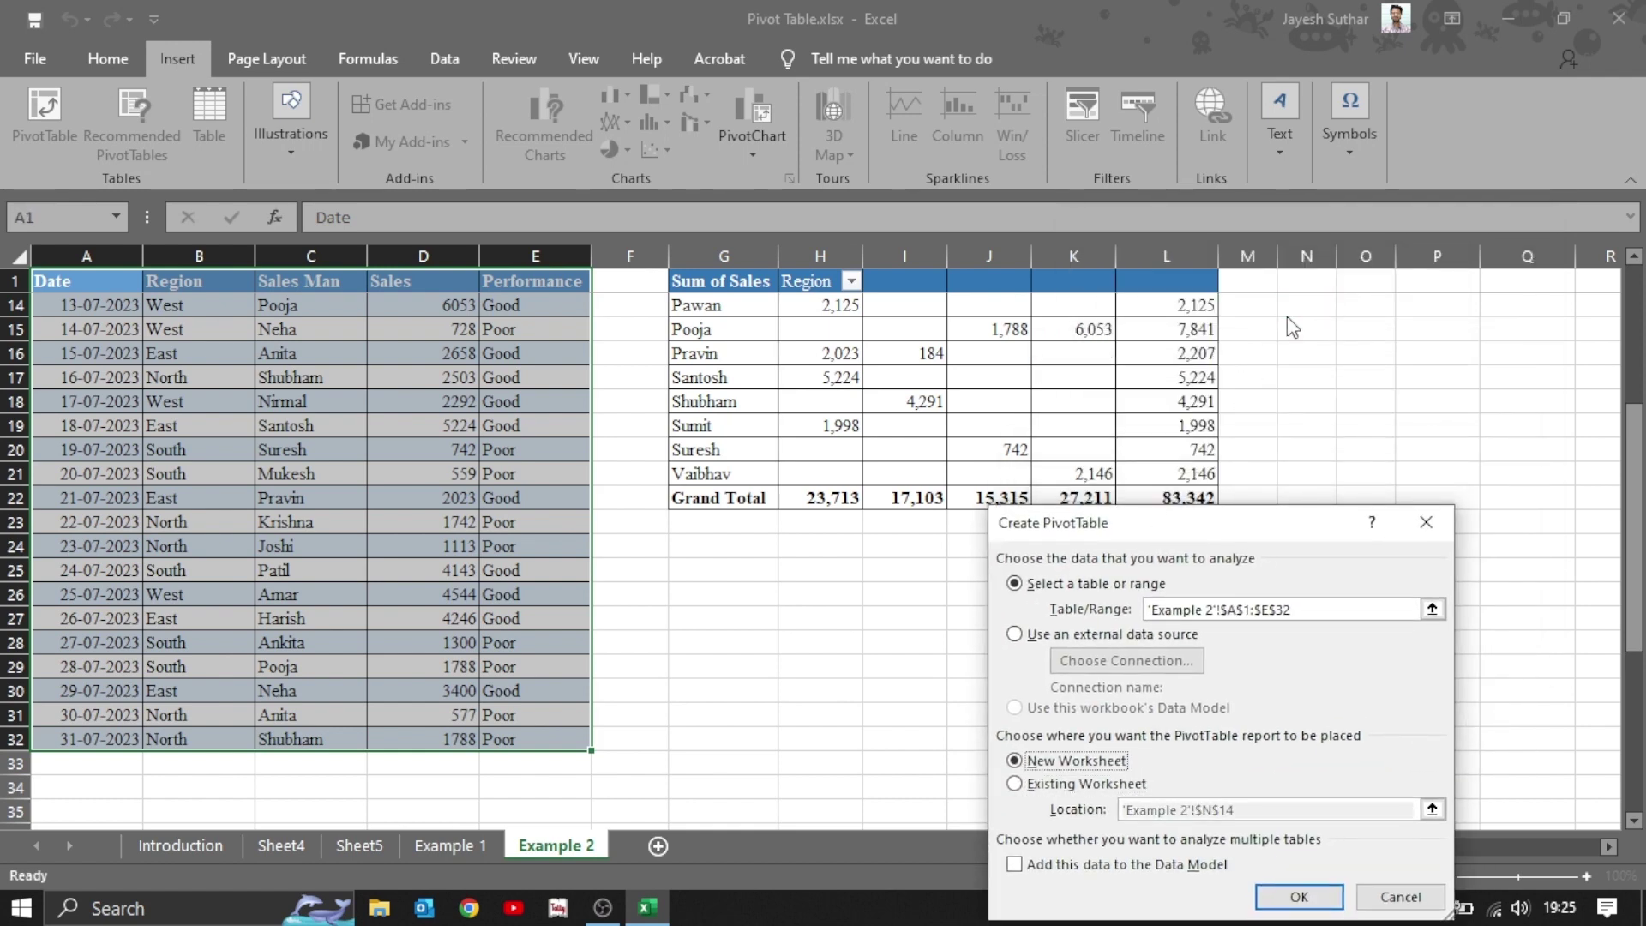
key("Down")
key("Up")
key("Down")
left_click(1270, 377)
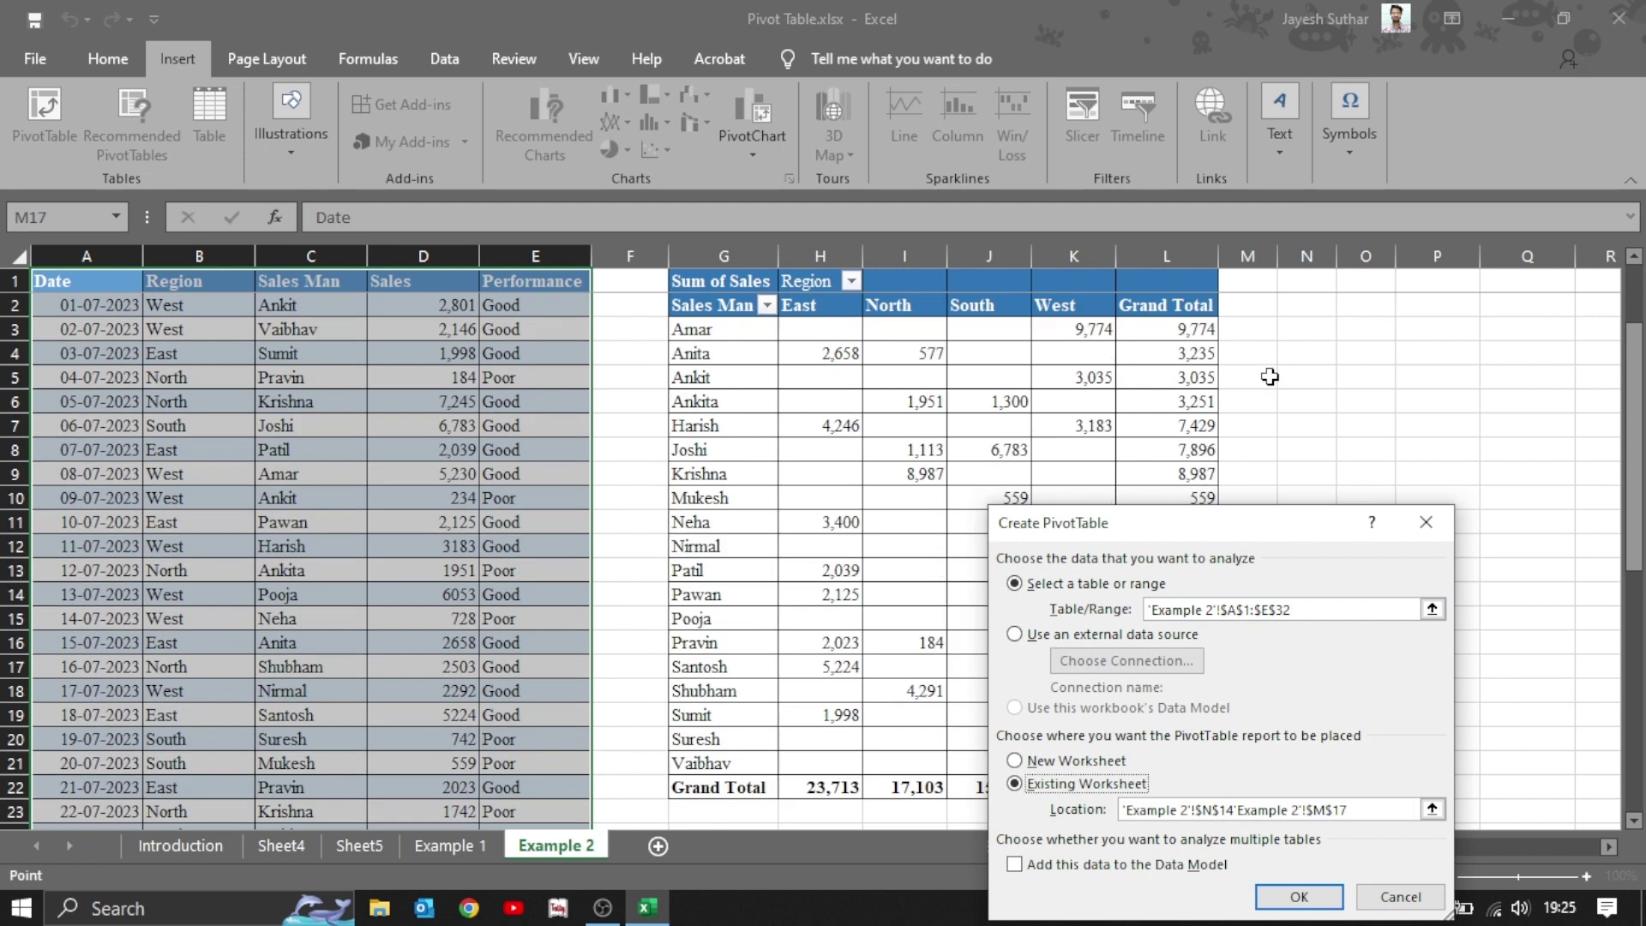
Set the pivot table's location to cell N1 of Example 2, create it, and bring the empty report into view.
left_click(1311, 283)
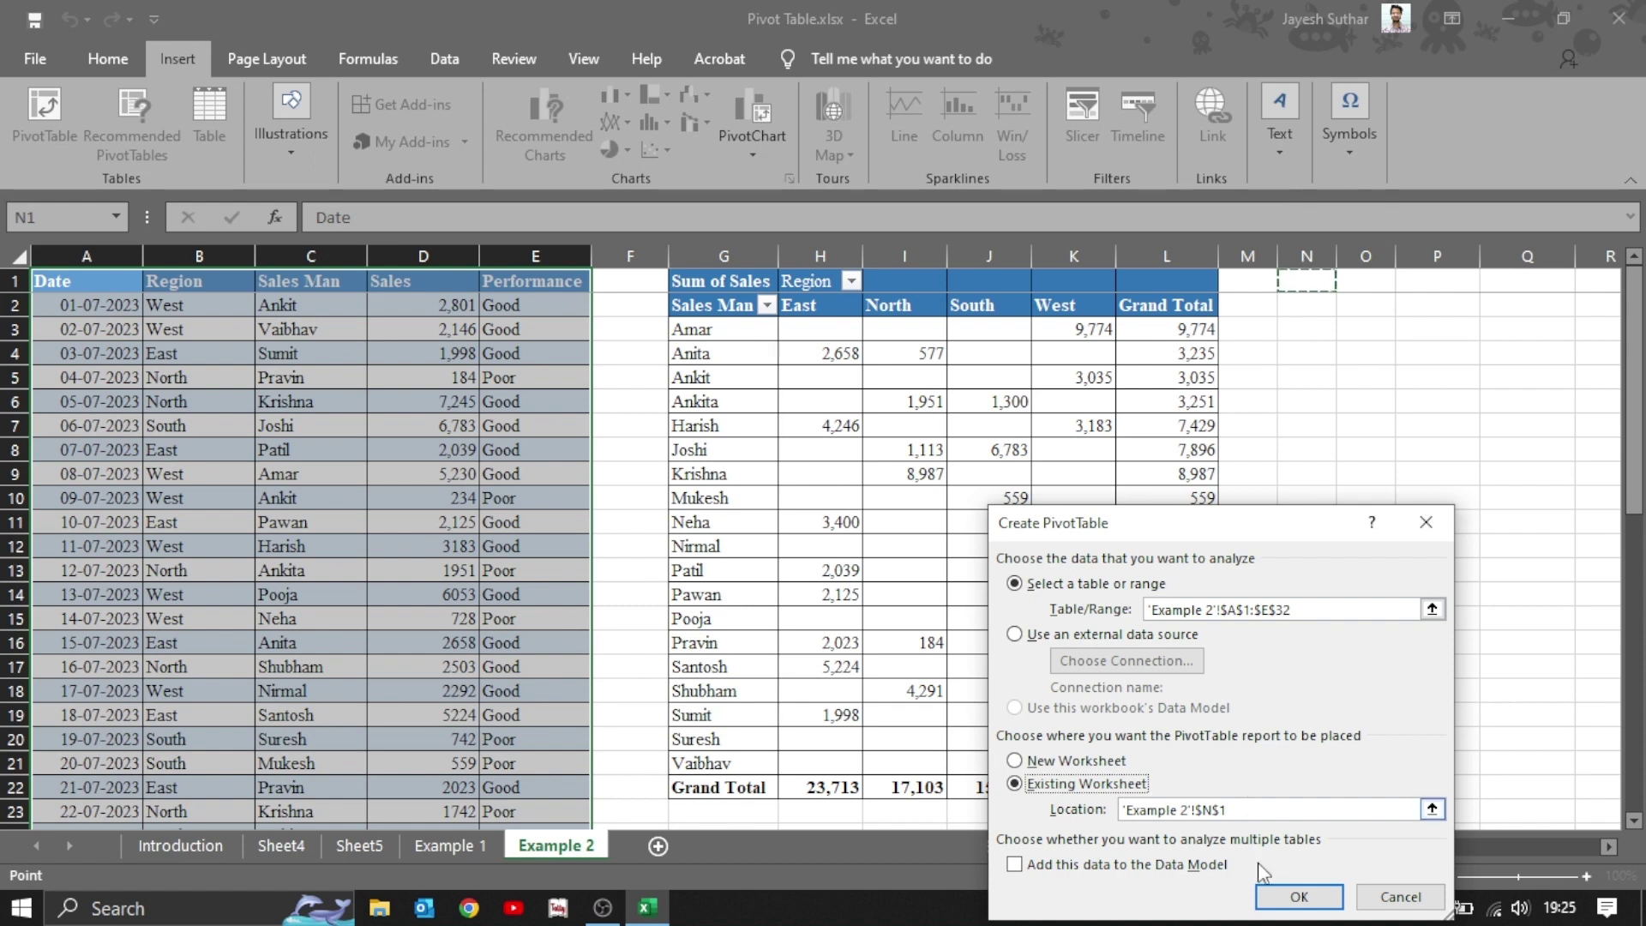
left_click(1298, 895)
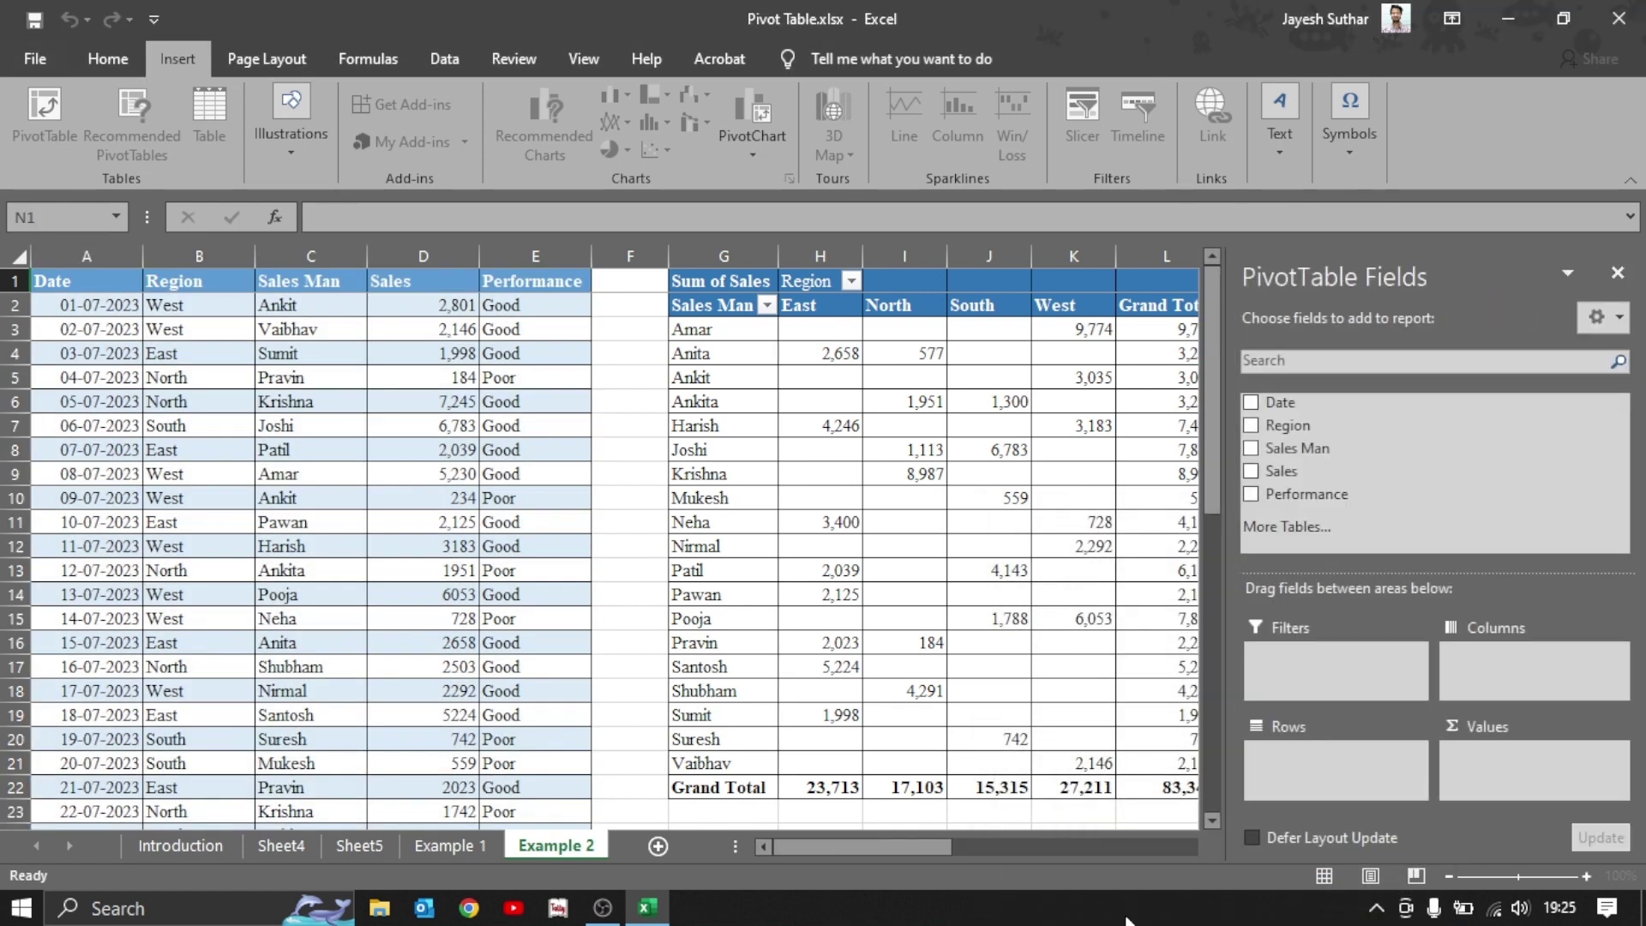
left_click_drag(831, 844, 875, 846)
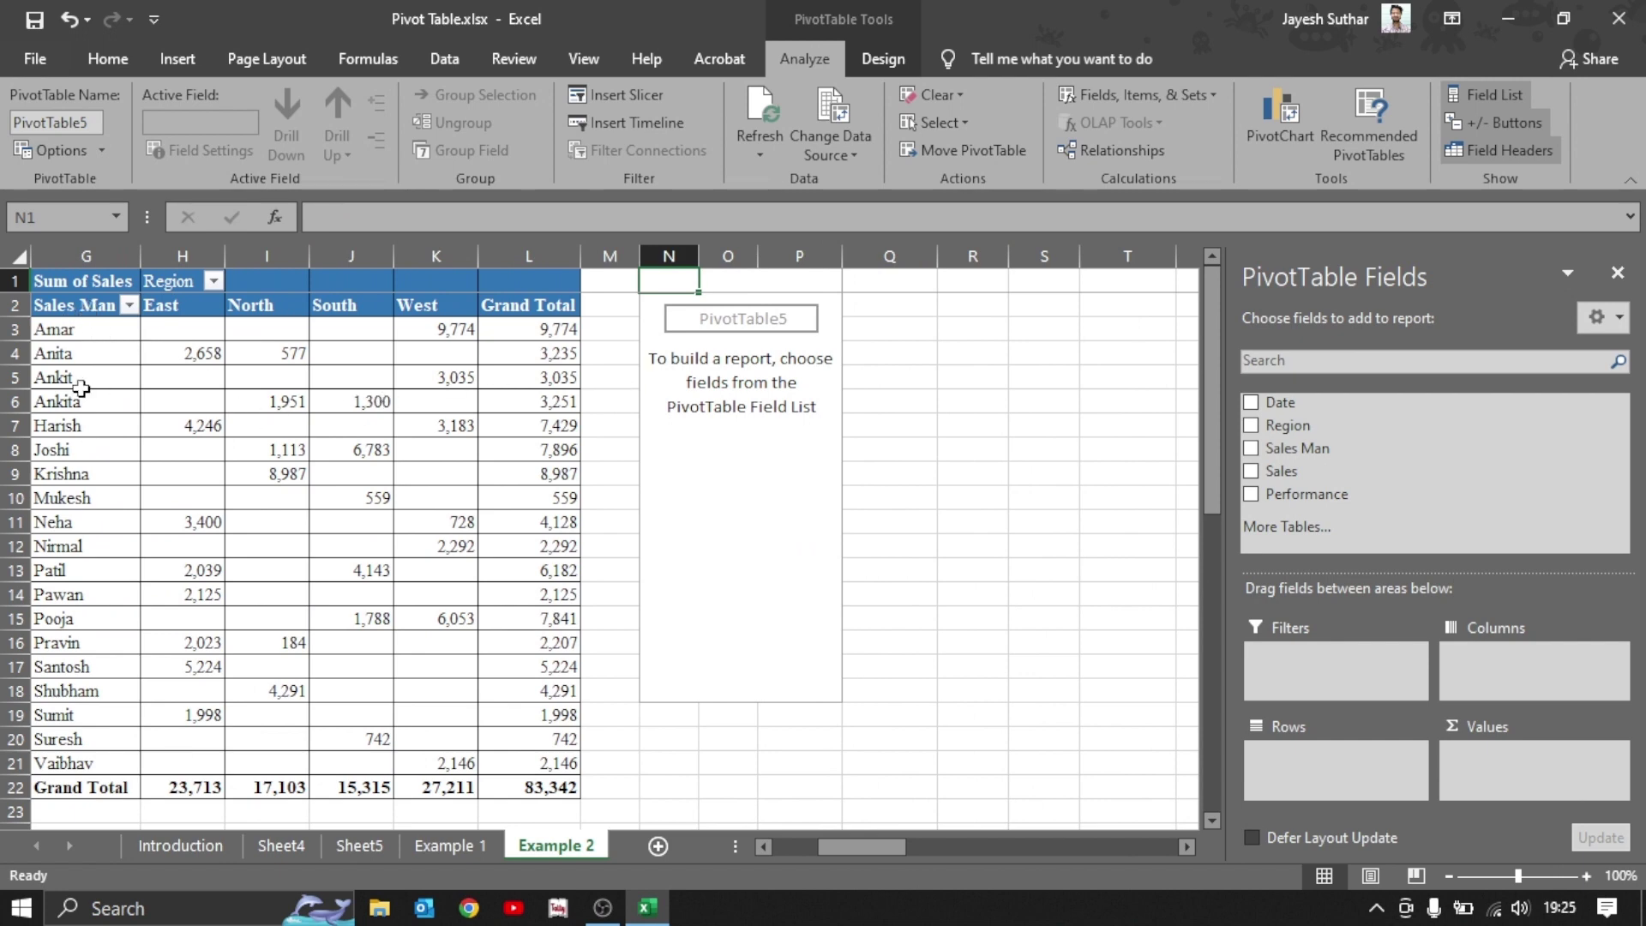
Lay out the new pivot table with Sales Man in rows, Region in columns and Sales as summed values.
left_click_drag(1312, 452, 1307, 775)
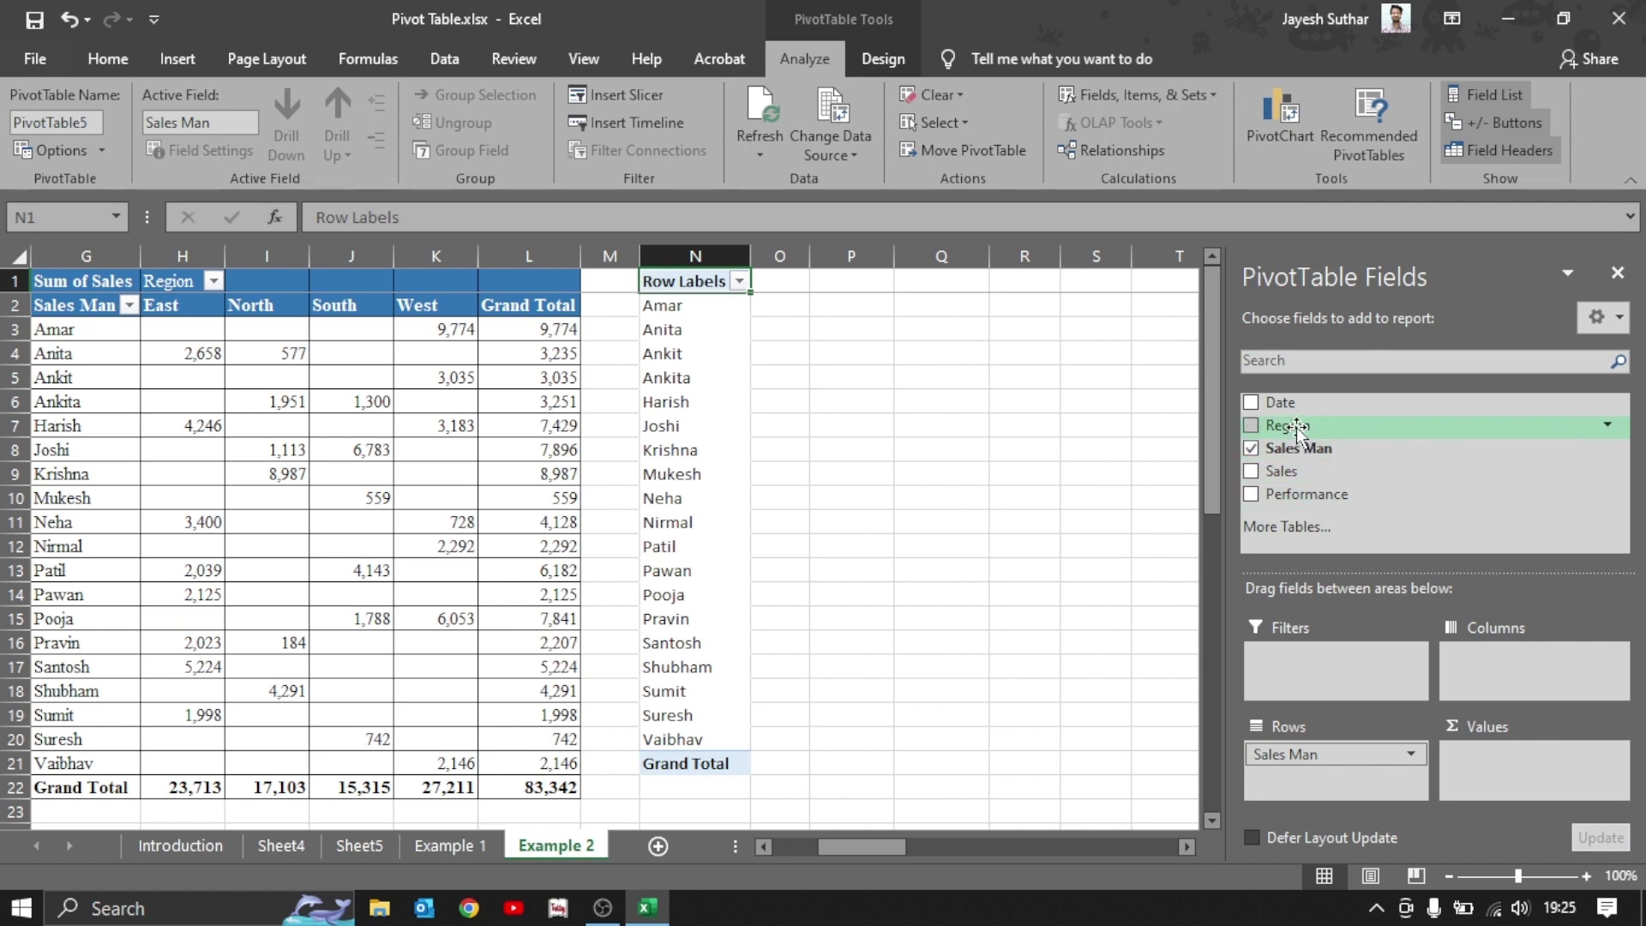
left_click_drag(1296, 426, 1478, 601)
left_click_drag(1526, 669, 1528, 667)
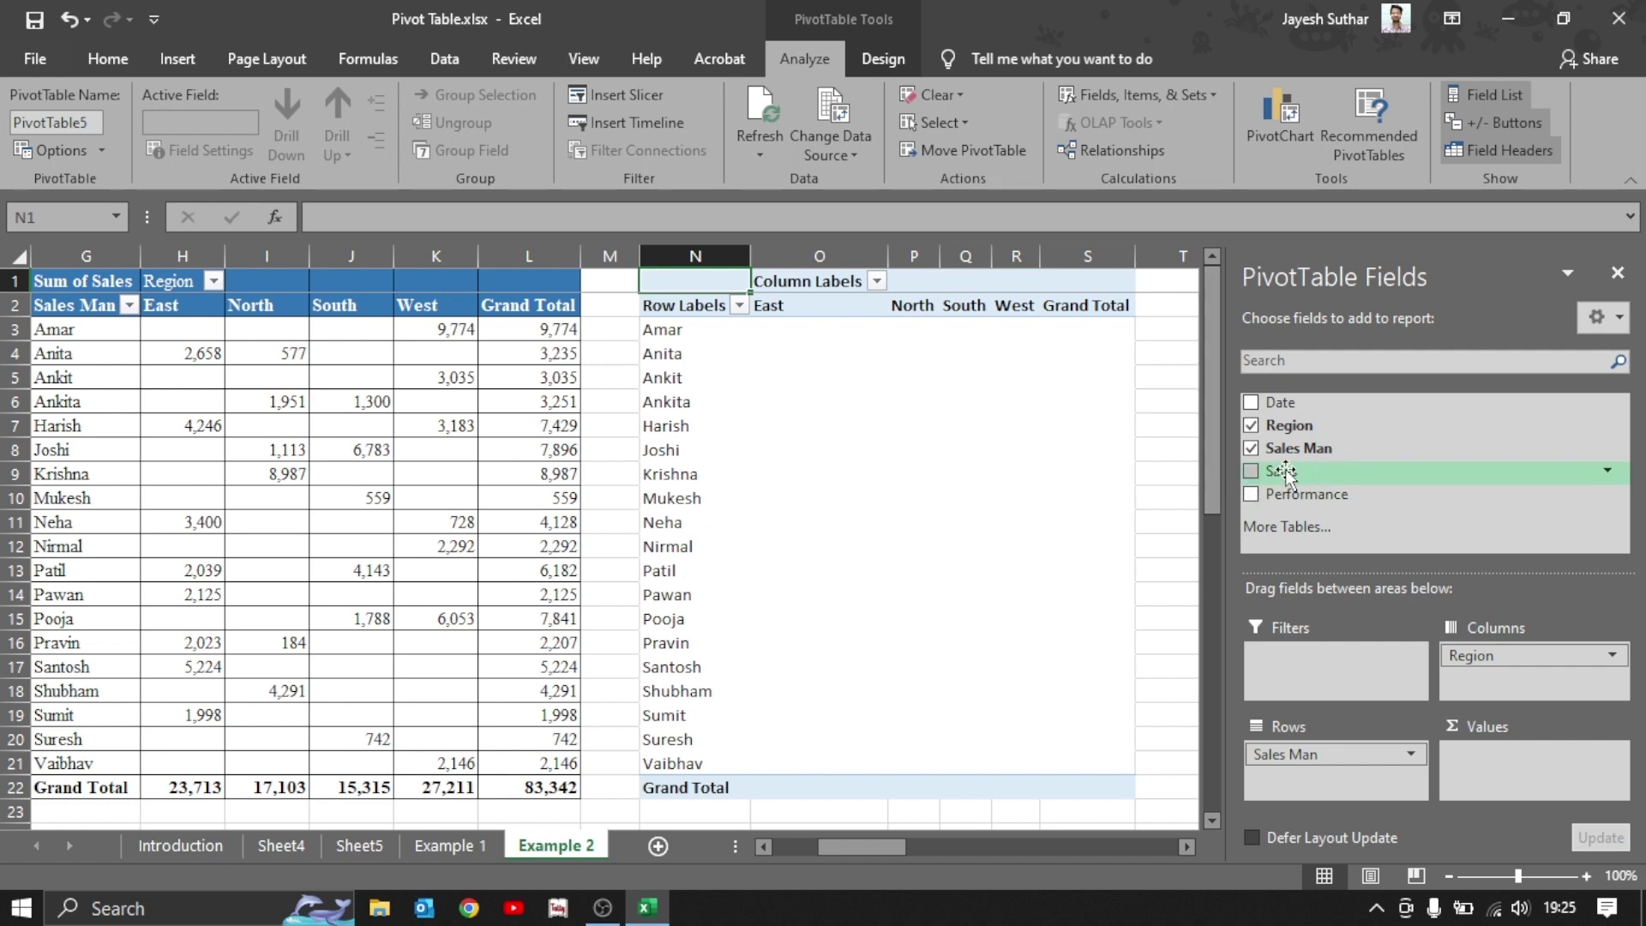
left_click_drag(1281, 471, 1520, 796)
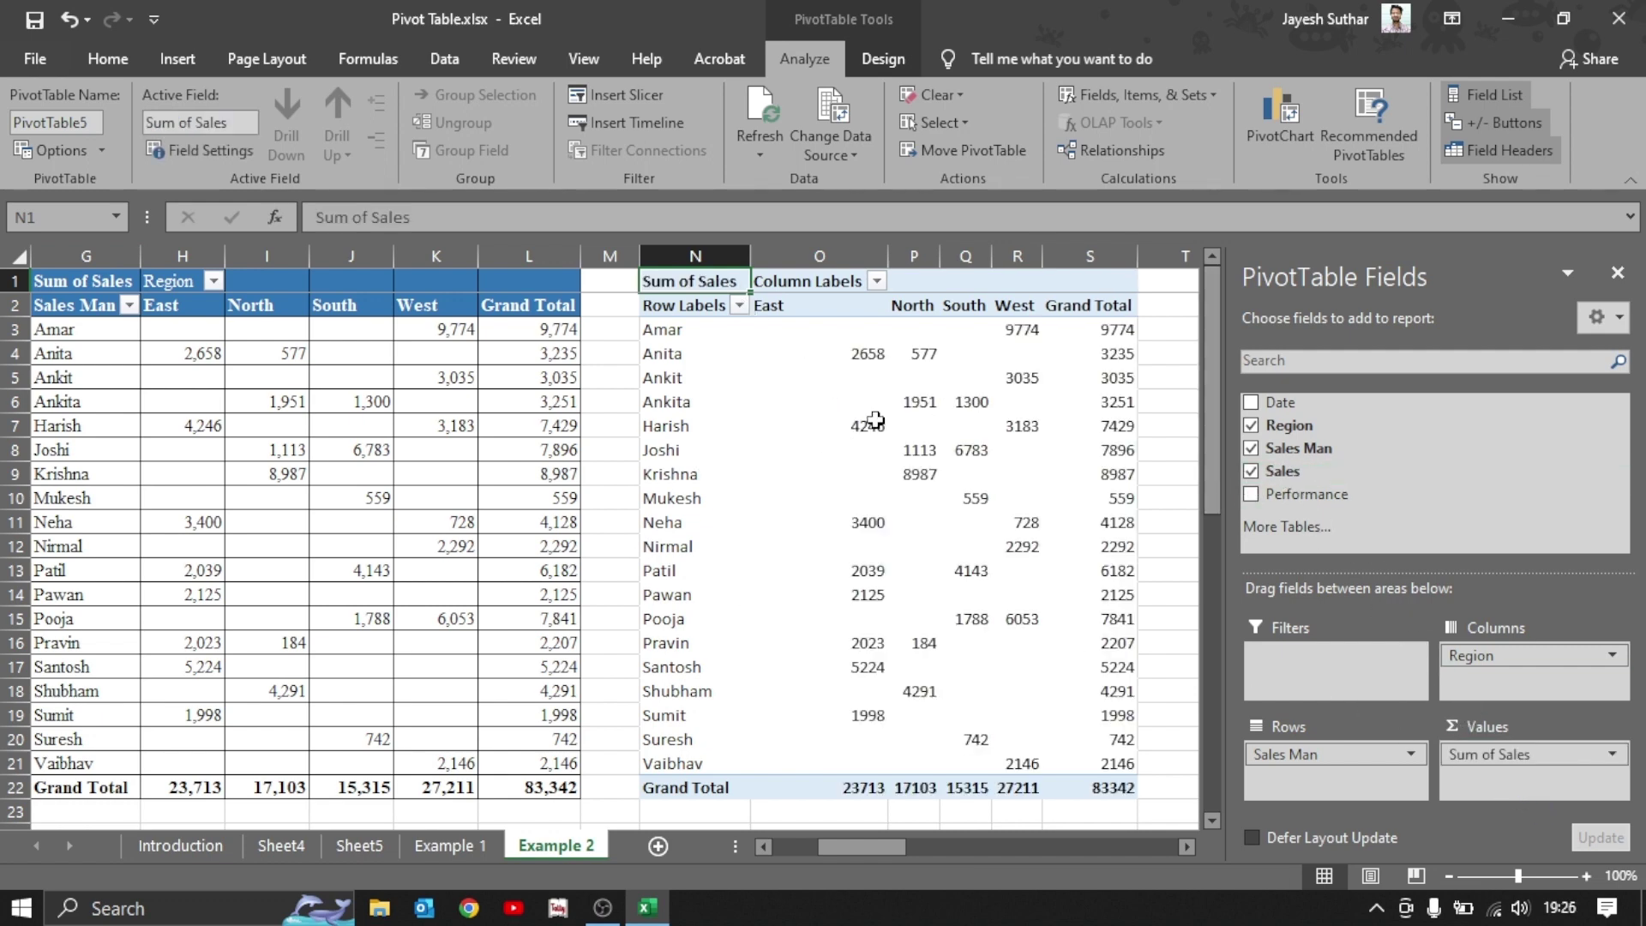
Switch the new pivot table's report layout to tabular form.
left_click(891, 60)
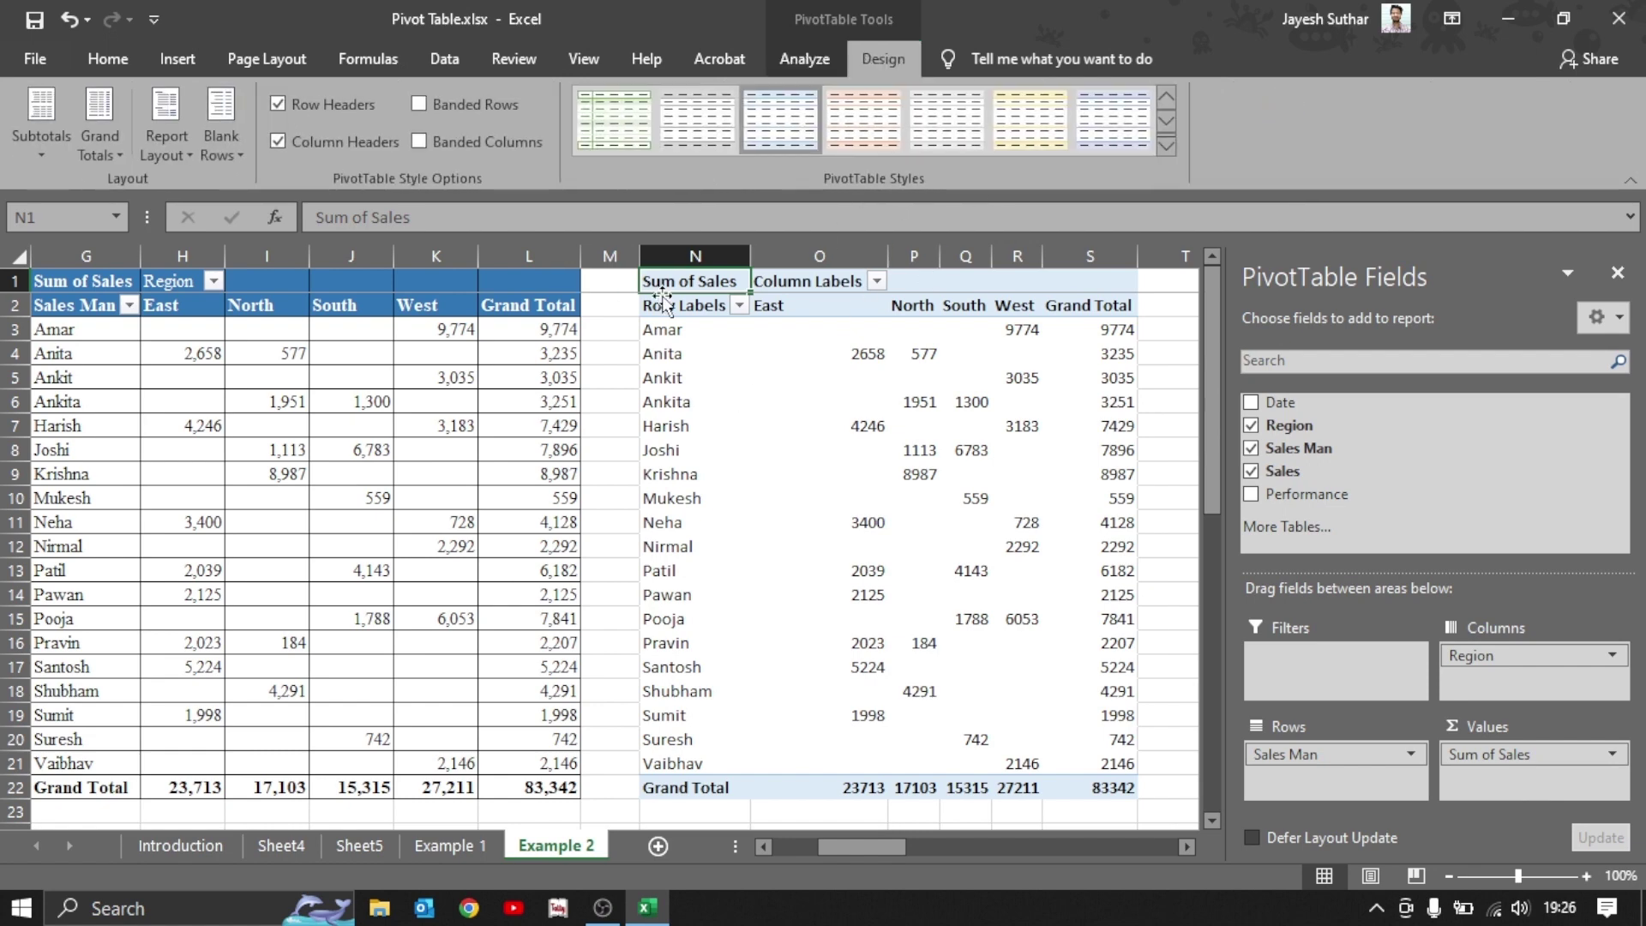
left_click(174, 154)
left_click(334, 305)
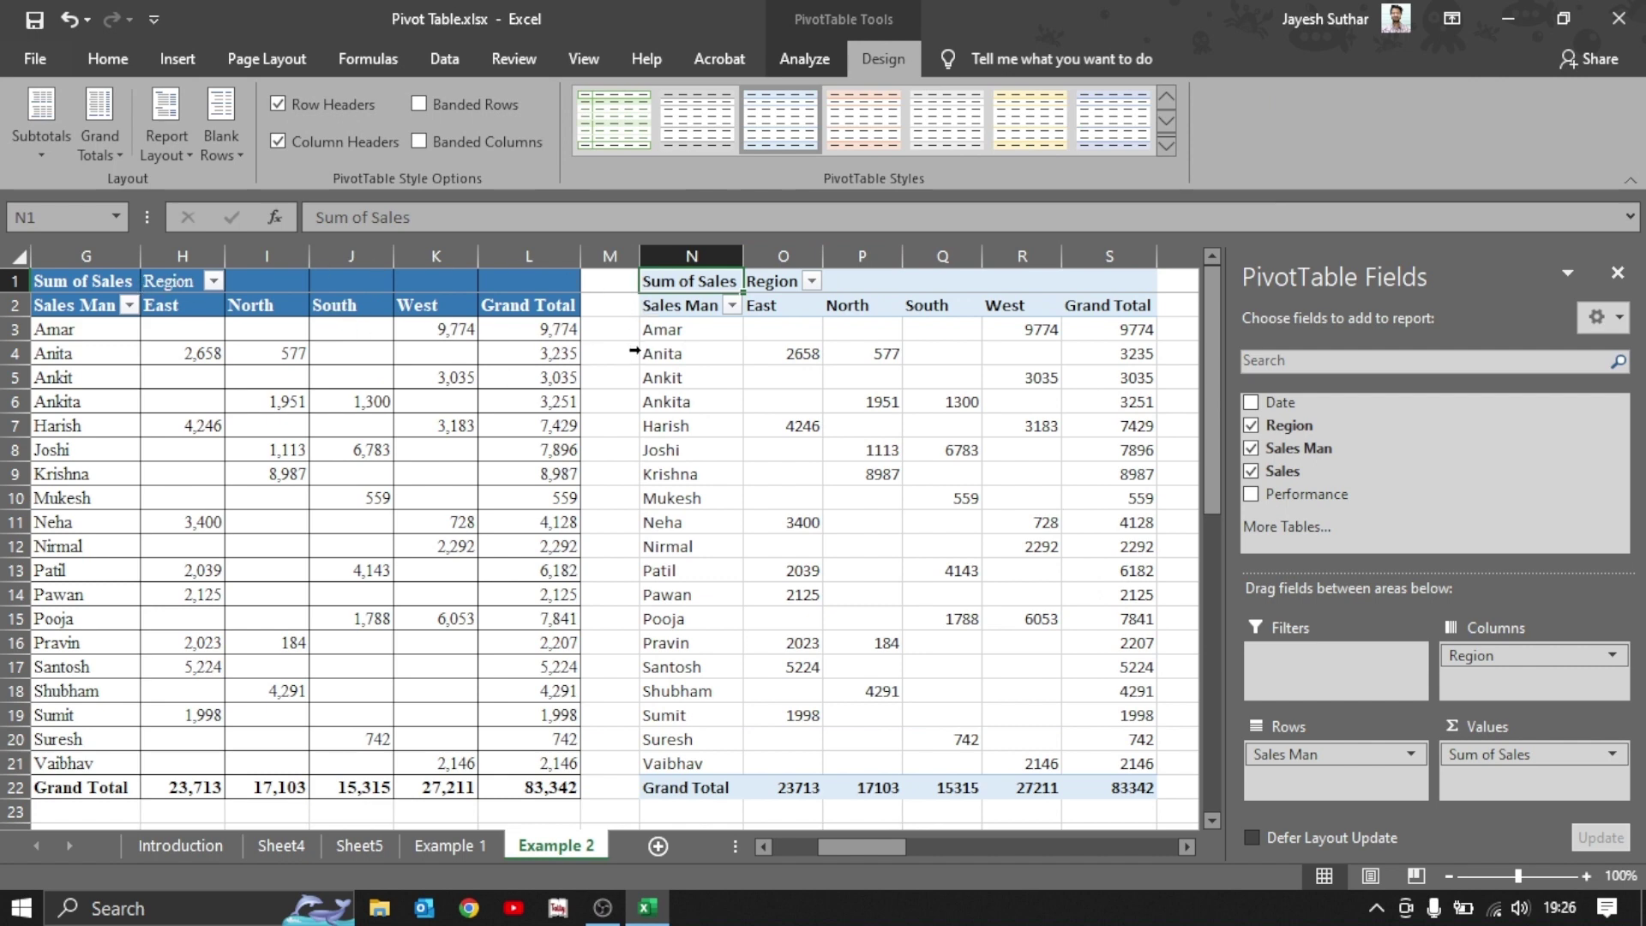
Apply a medium PivotTable style with a dark blue header to the new pivot table and add borders to all its cells.
left_click(698, 313)
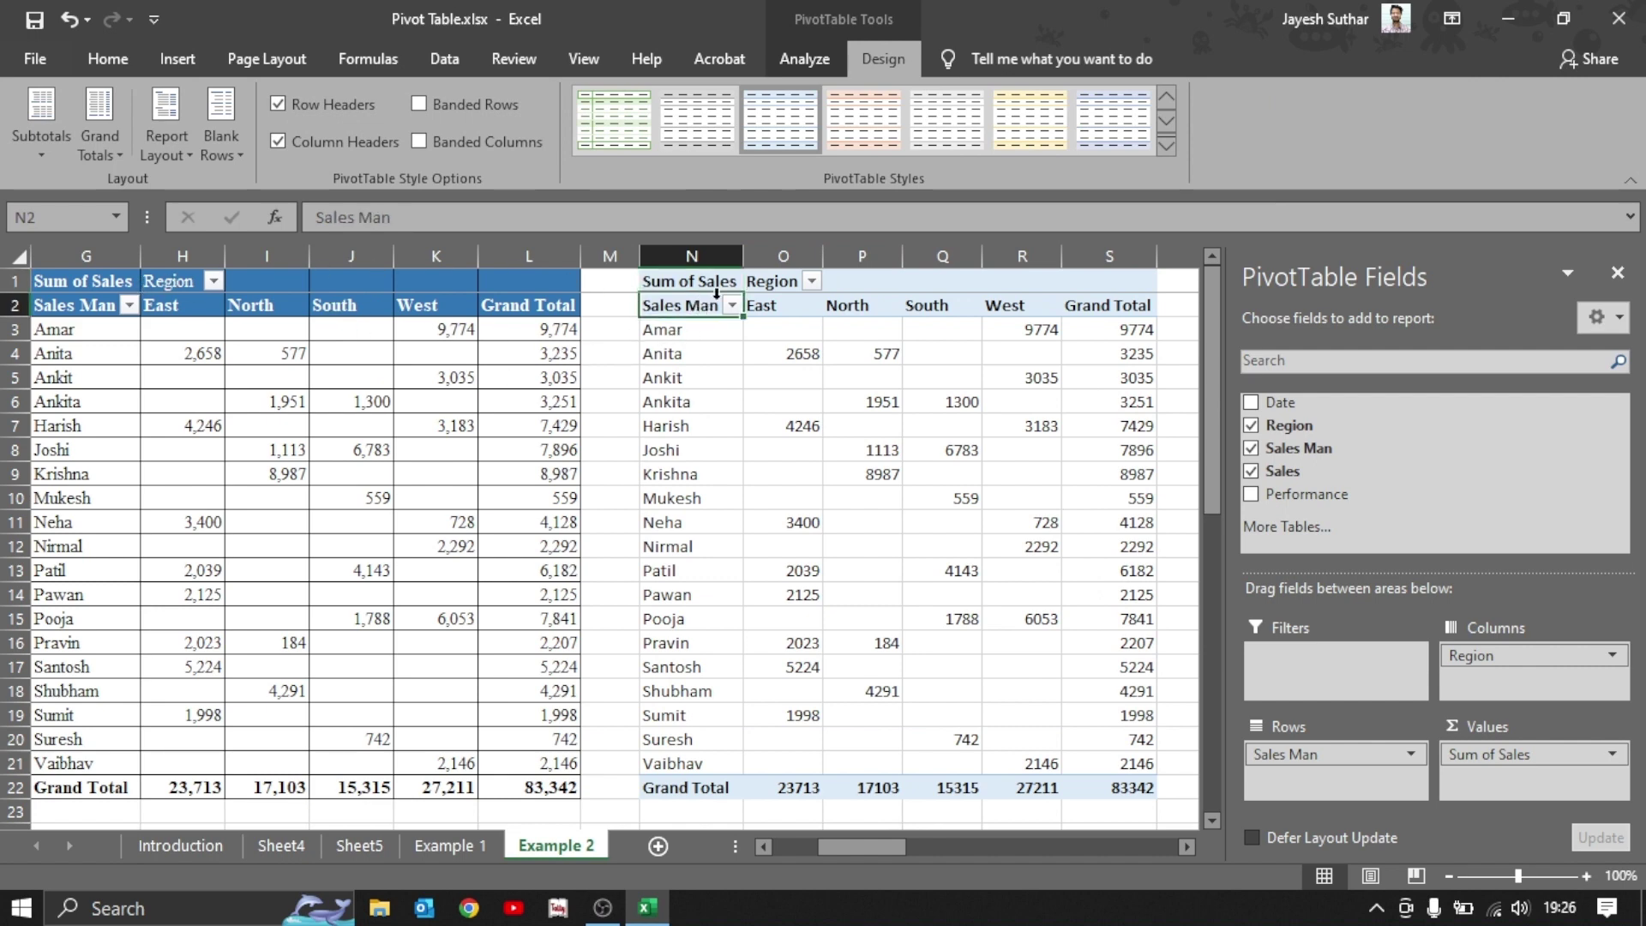
left_click(1174, 151)
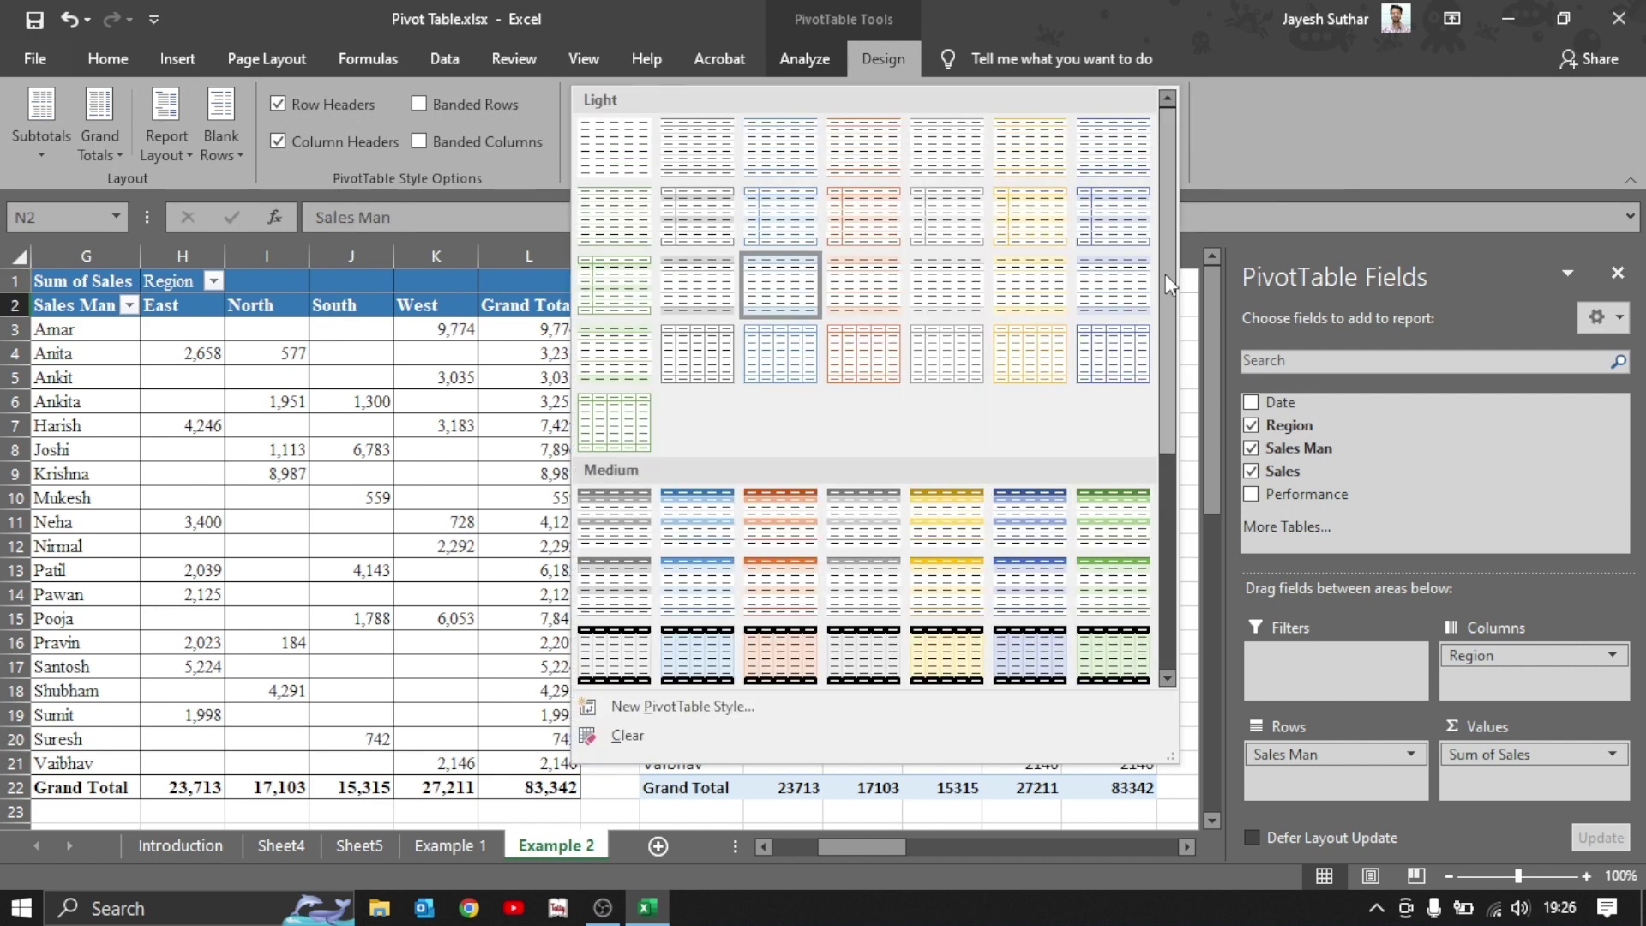
left_click(691, 583)
left_click(1171, 146)
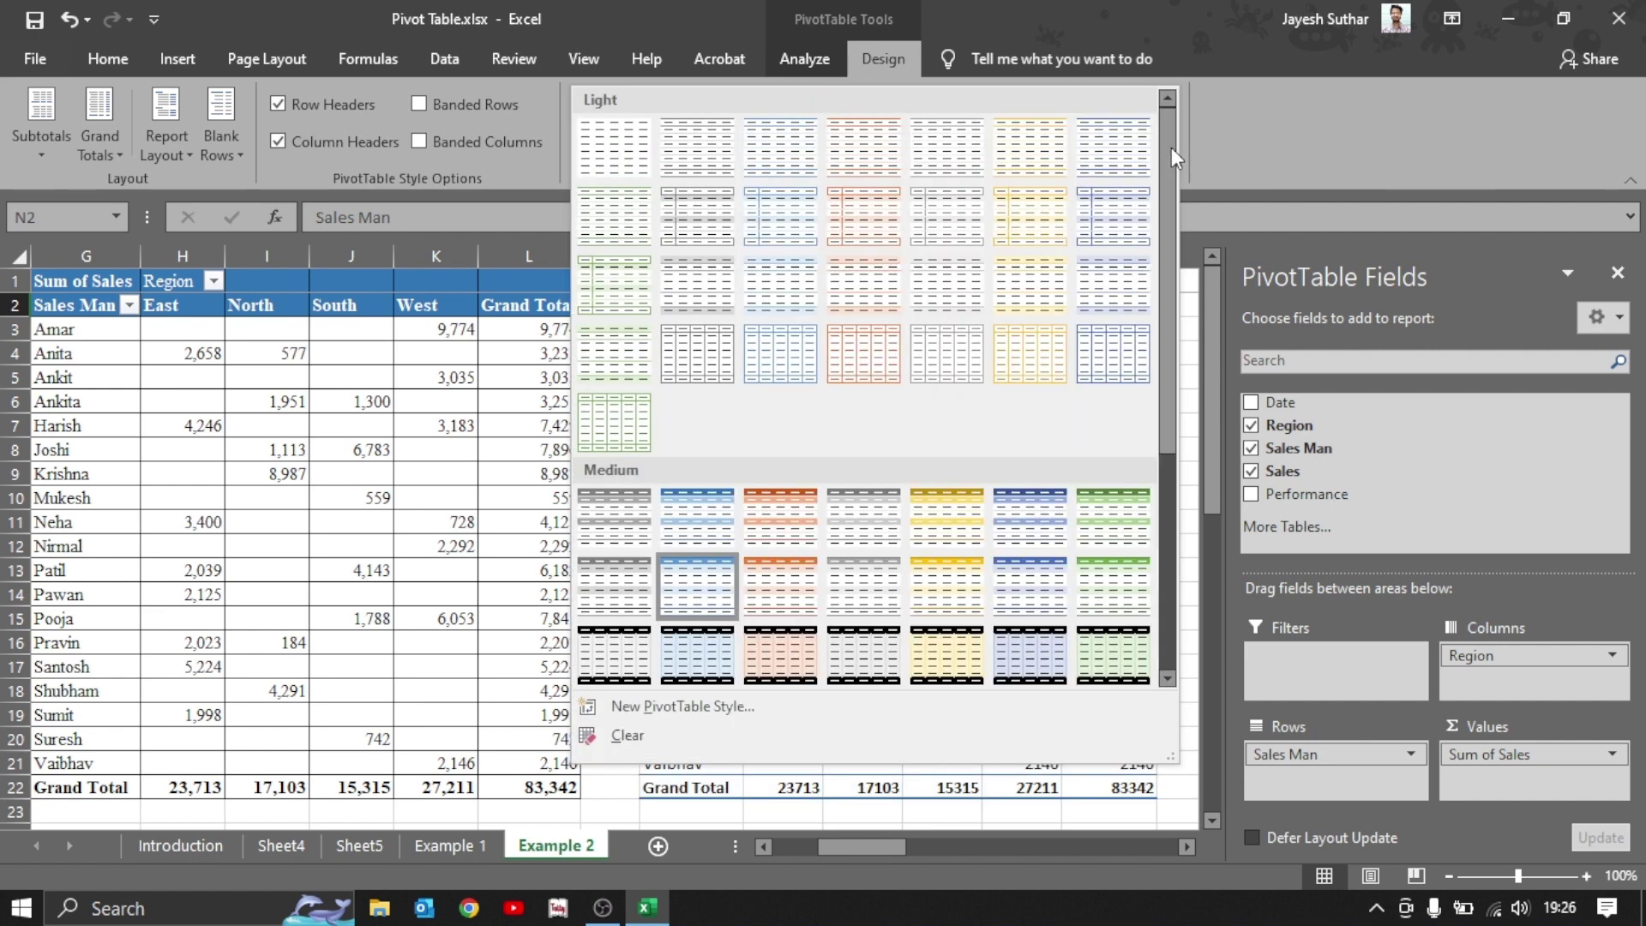
left_click(1003, 515)
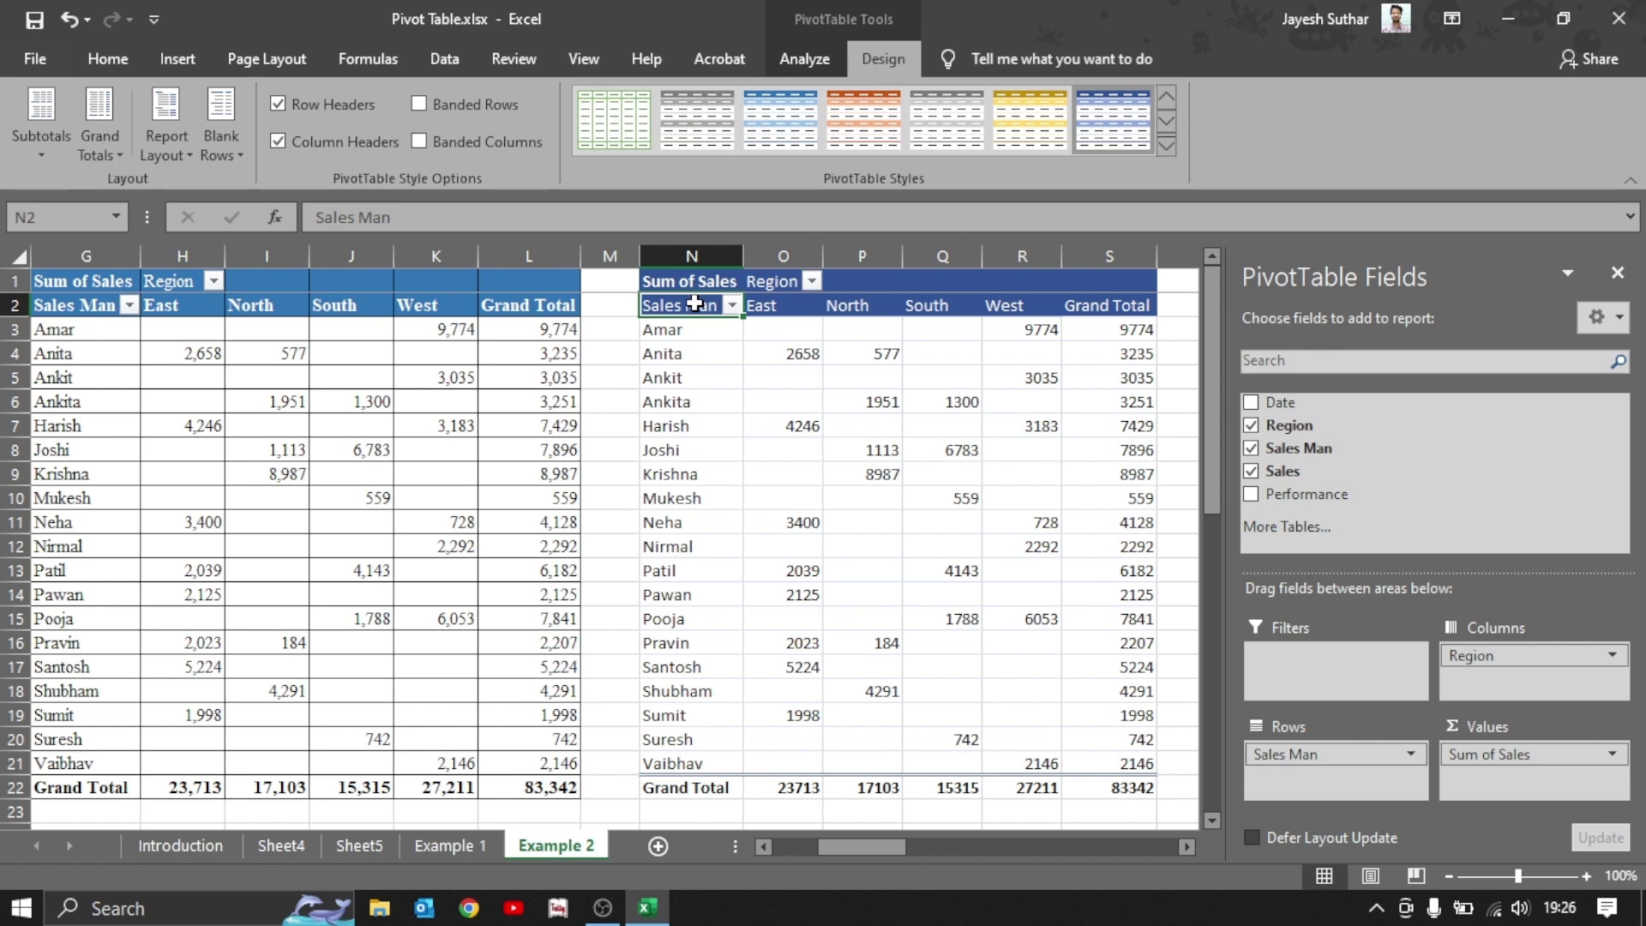
key("ctrl+a")
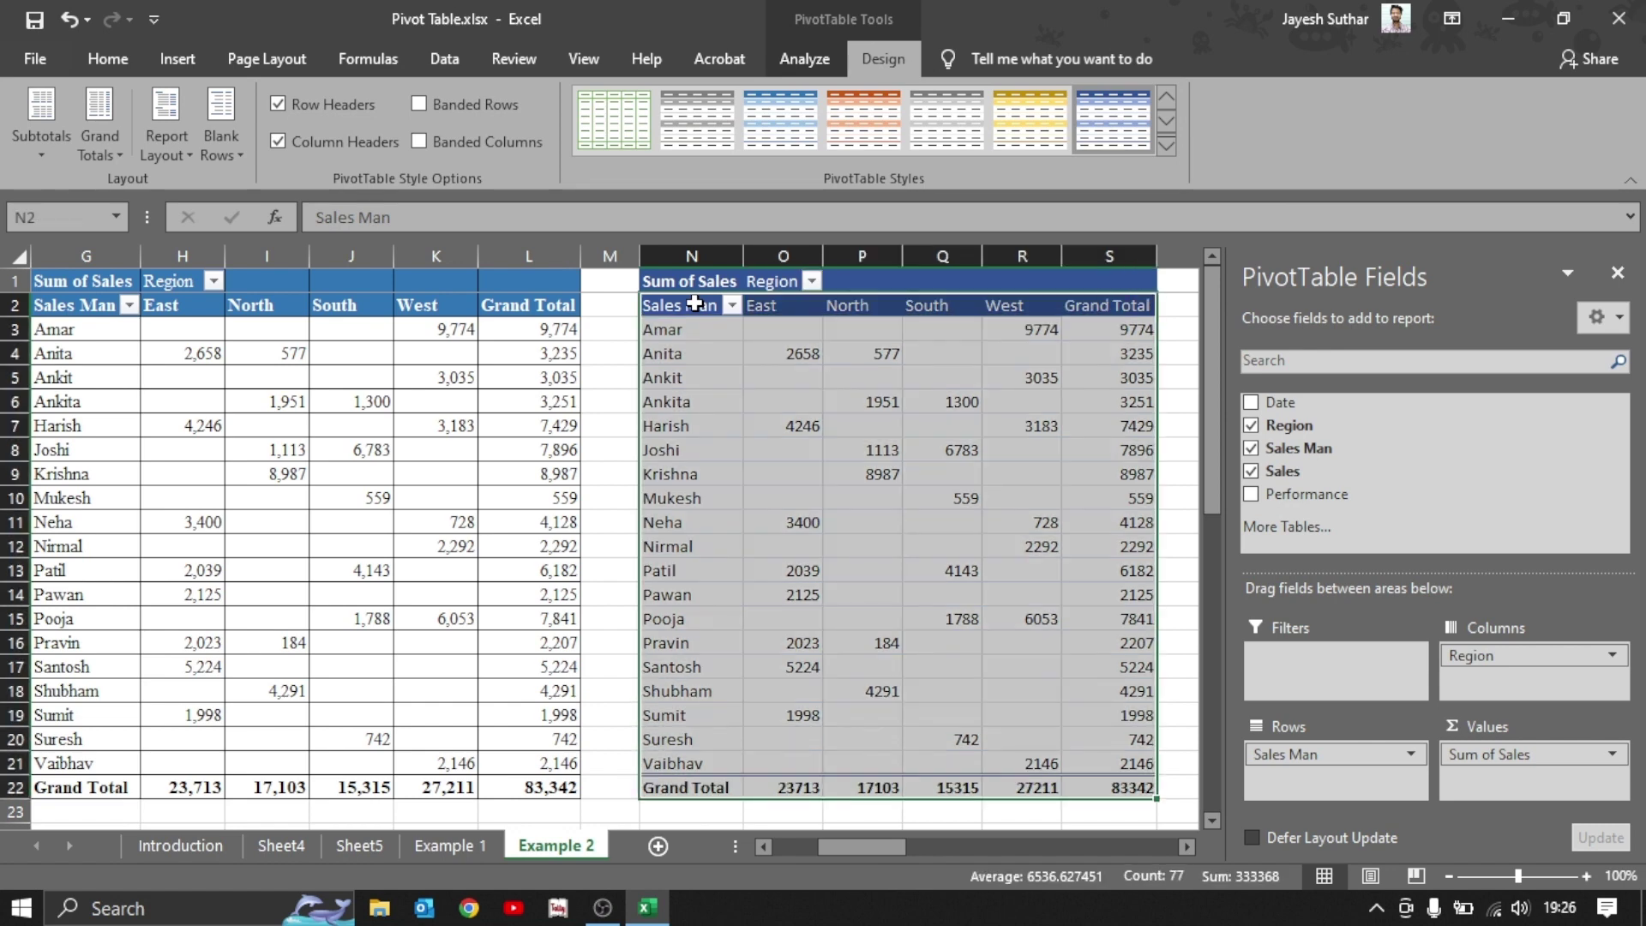
left_click(697, 386)
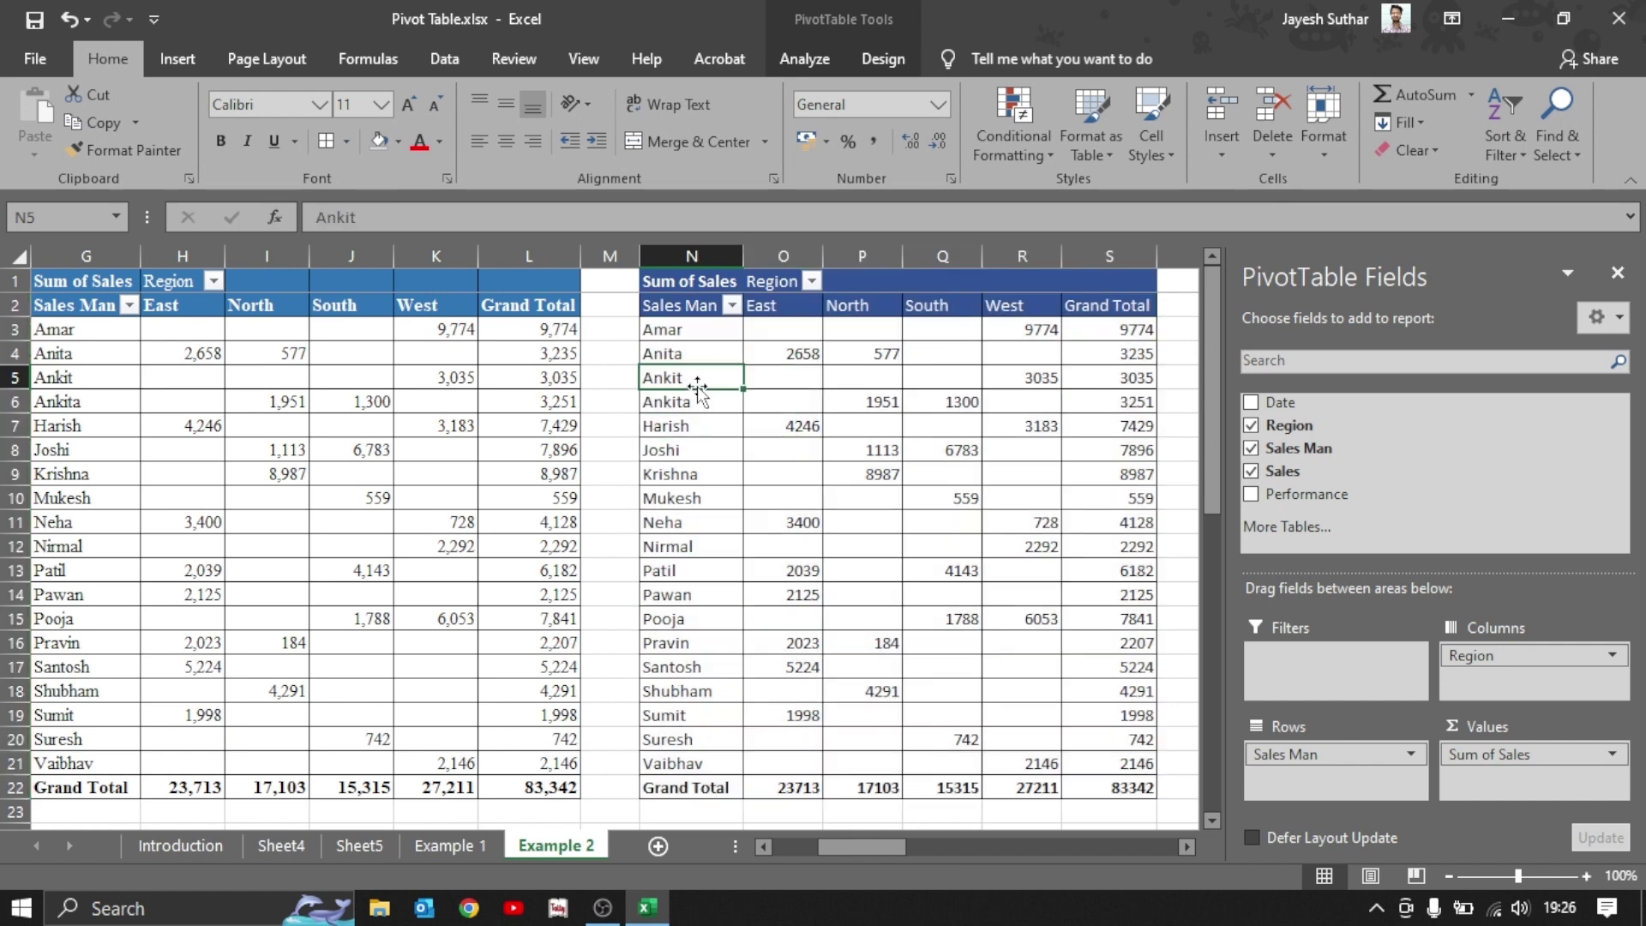
Format the Sum of Sales values as Number with the 1000 separator and 0 decimal places.
left_click(801, 354)
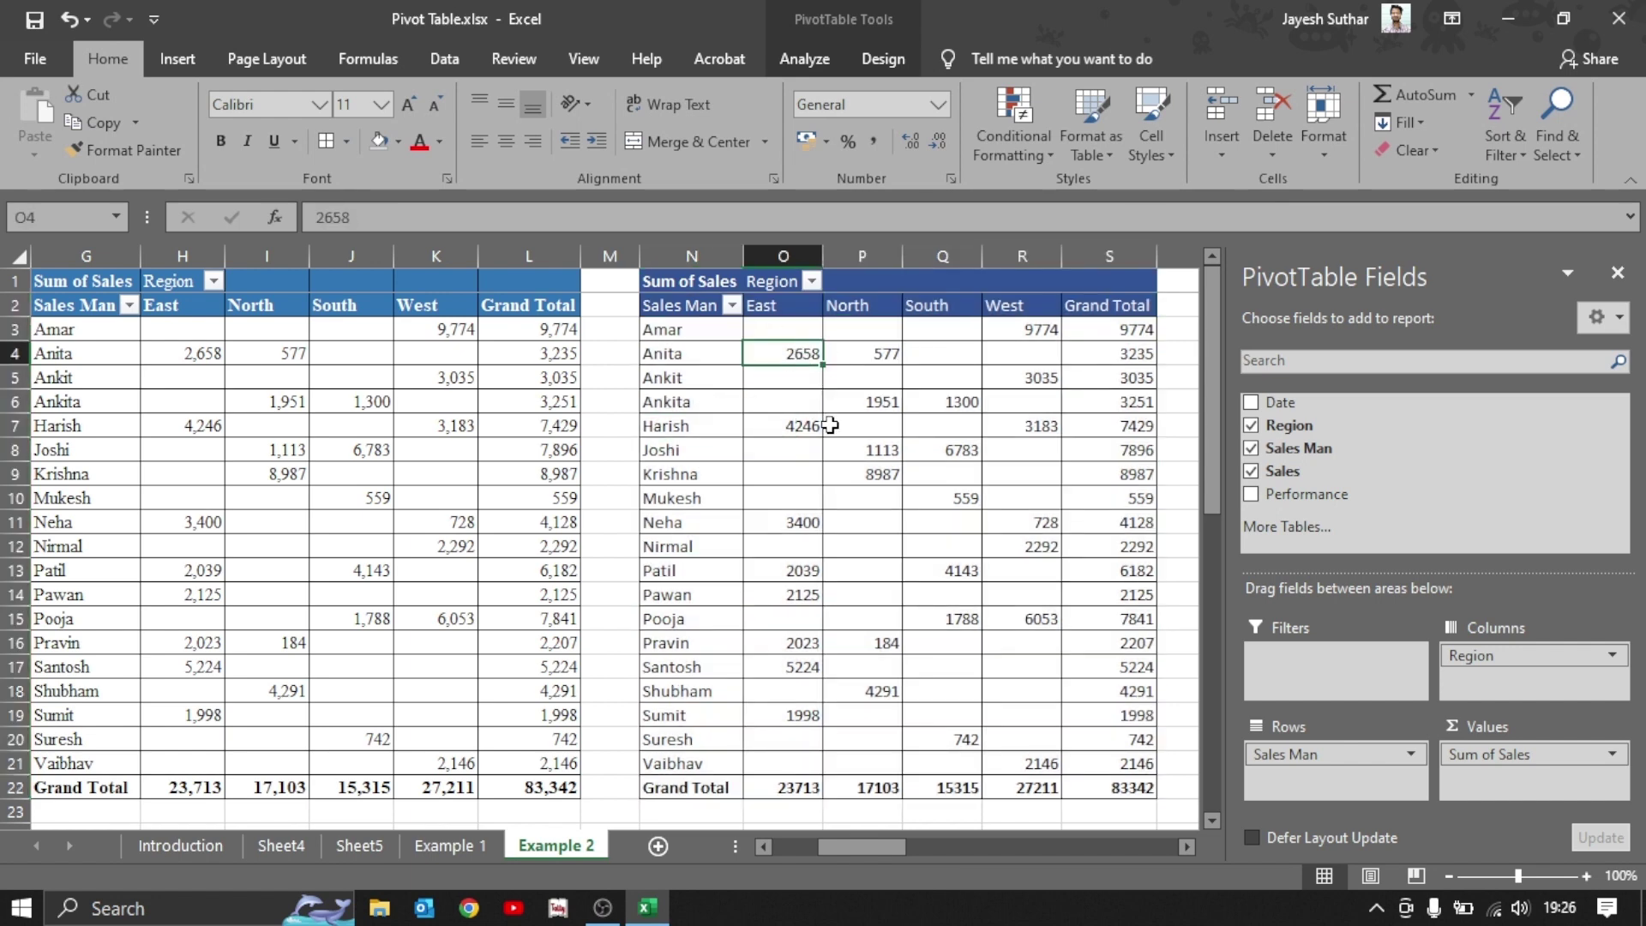
left_click(1612, 755)
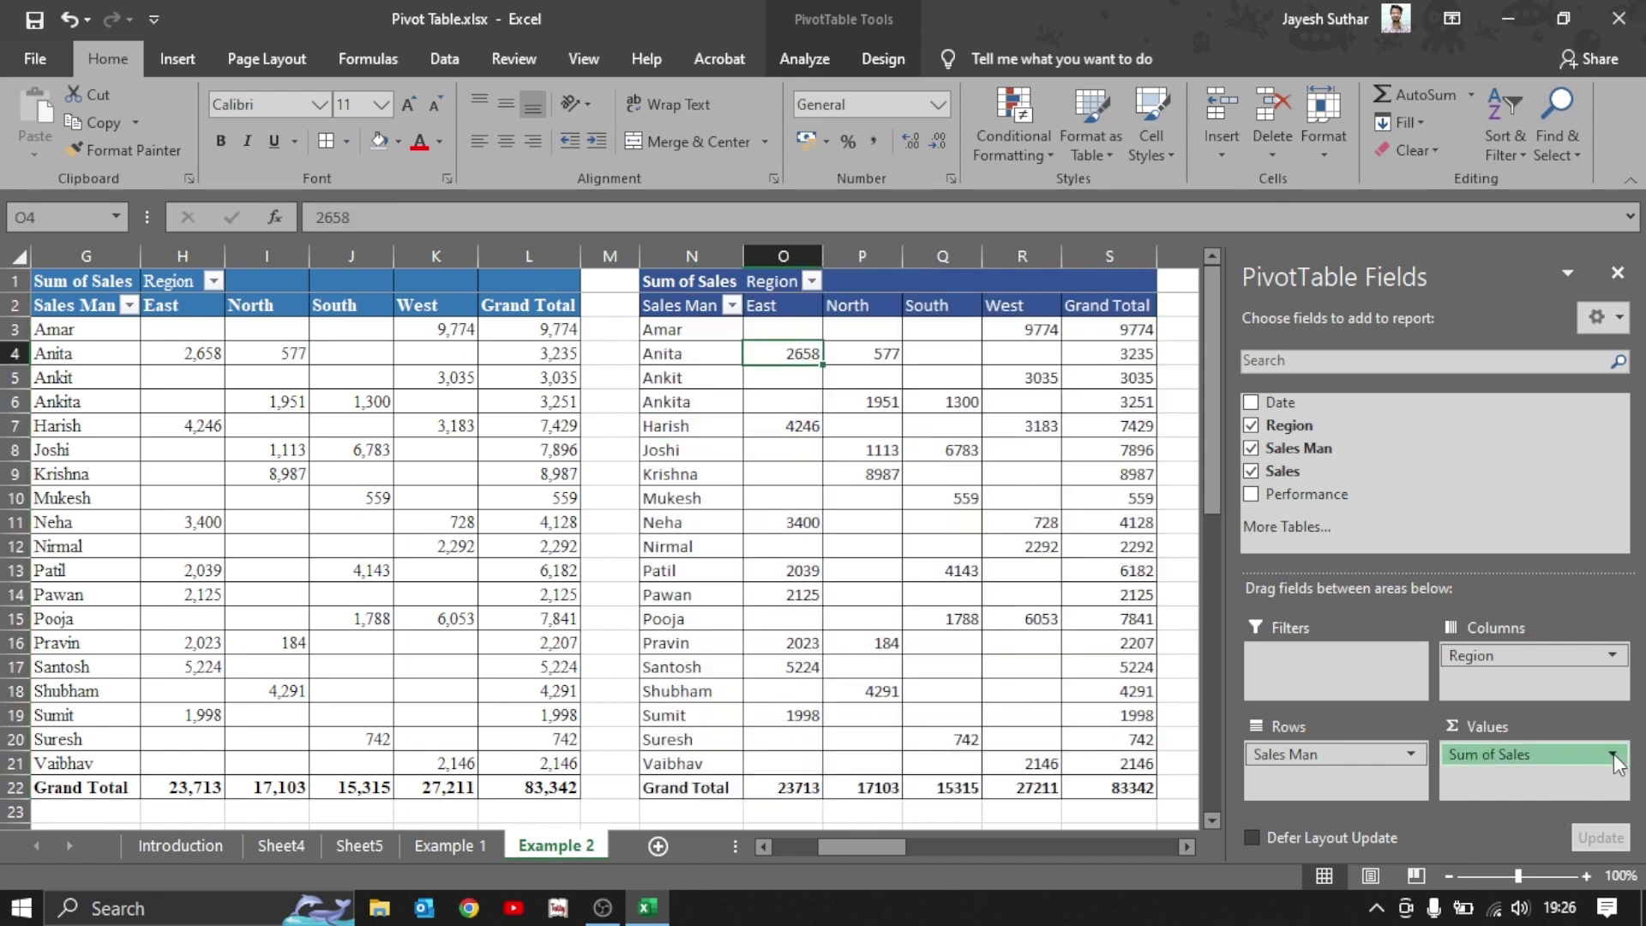
left_click(1585, 729)
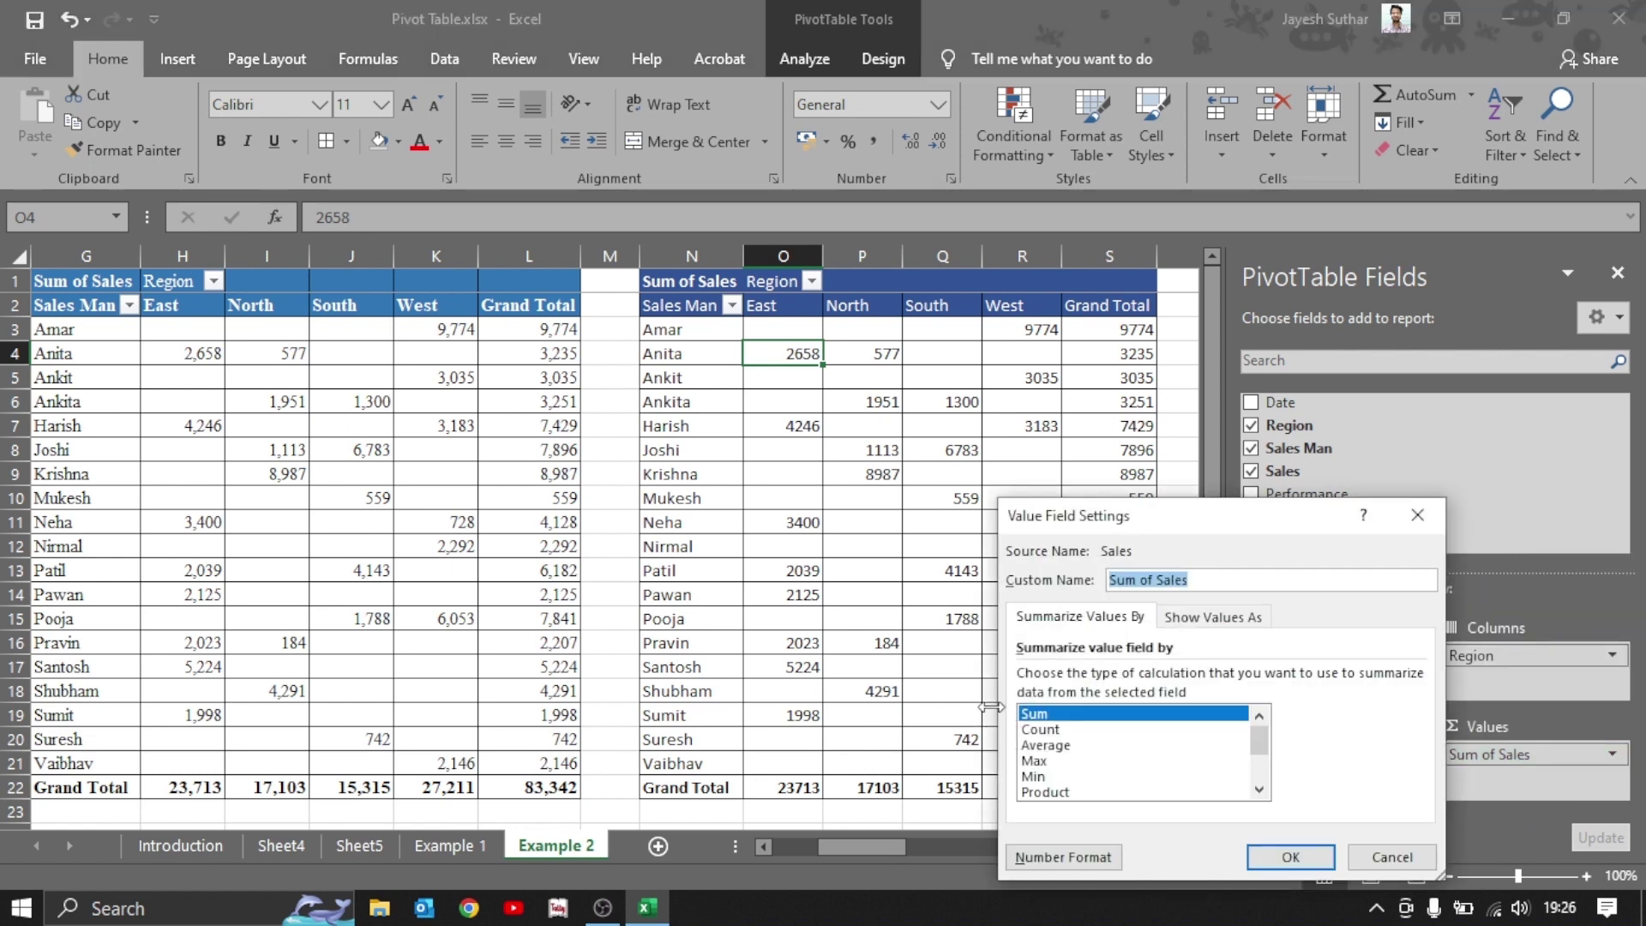
left_click(1081, 859)
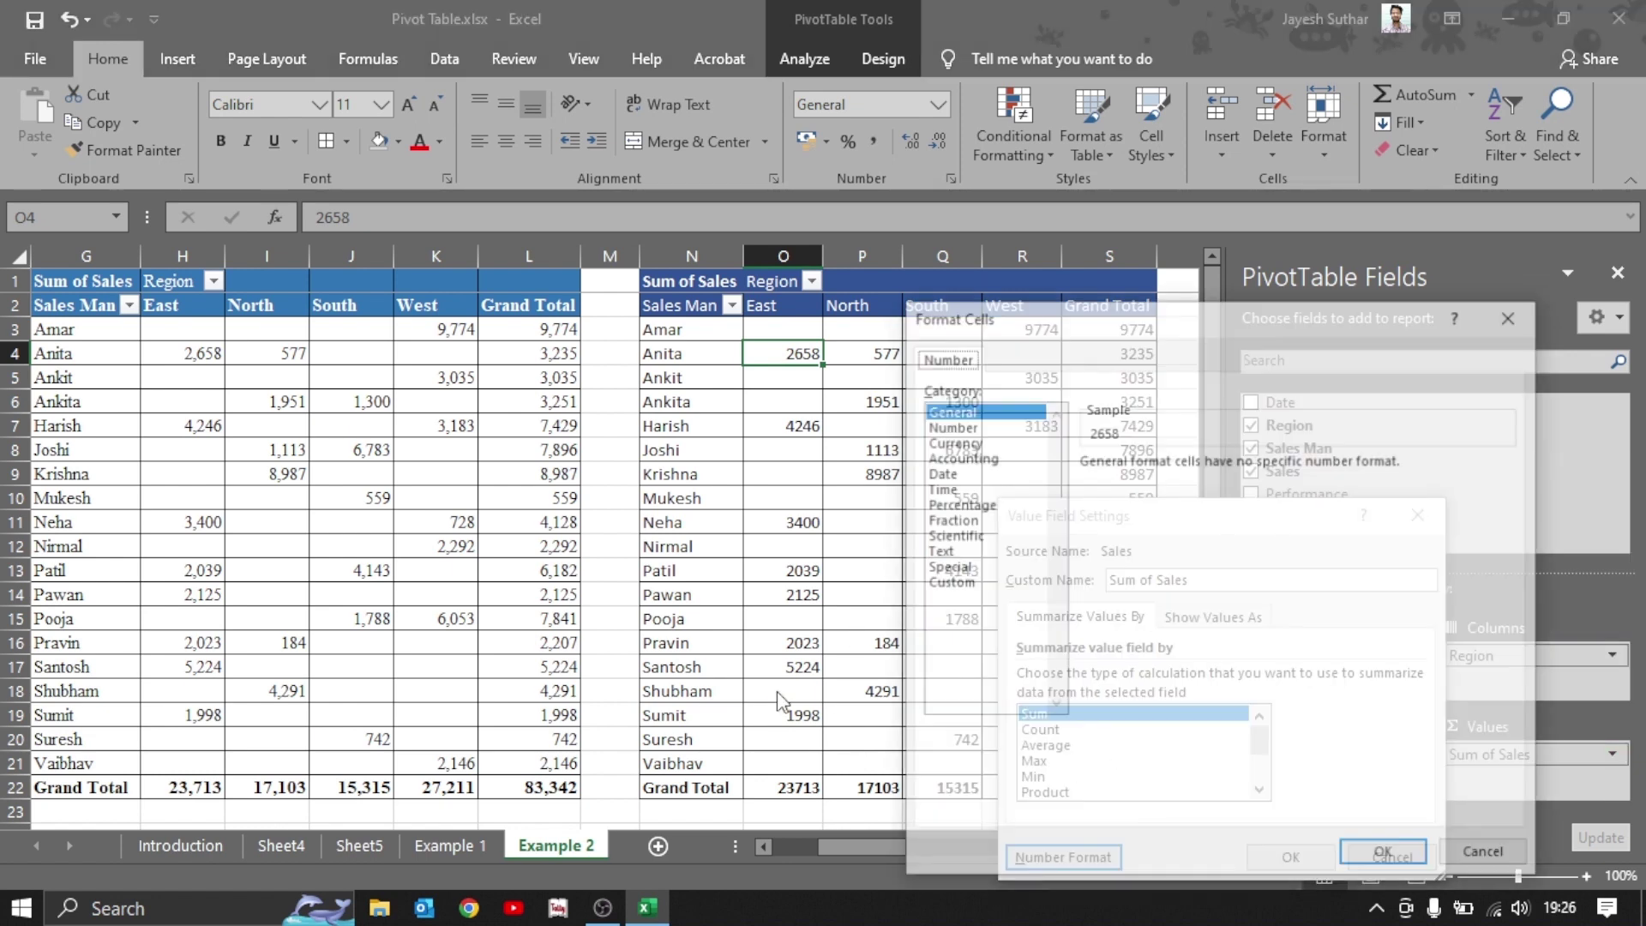
left_click(958, 428)
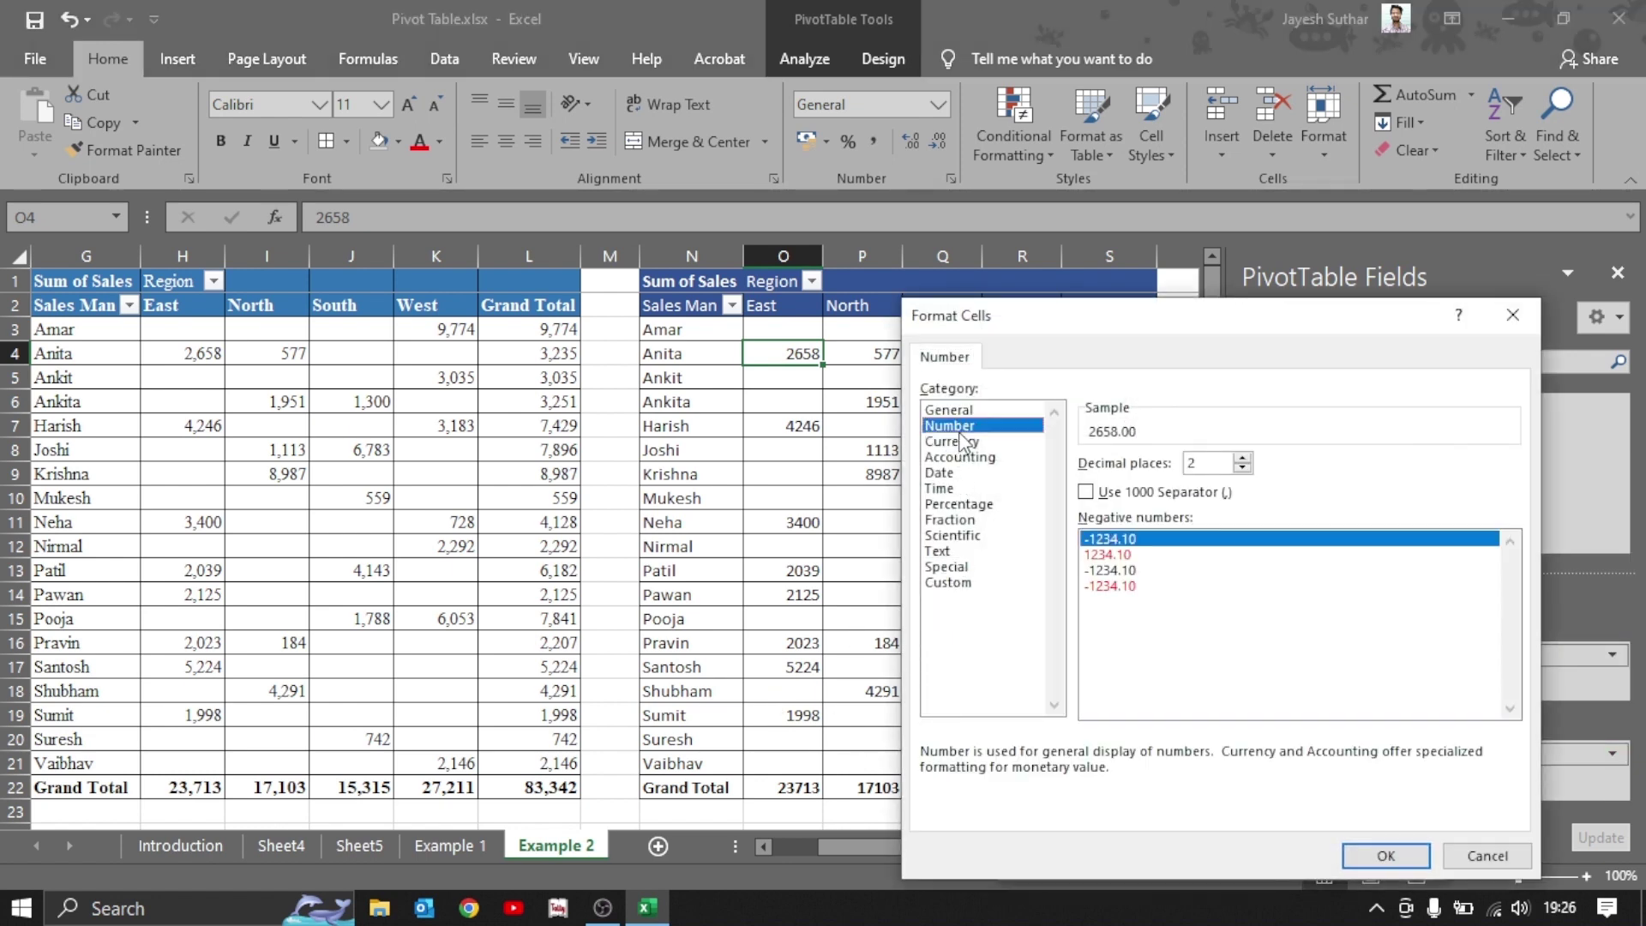
left_click(1149, 491)
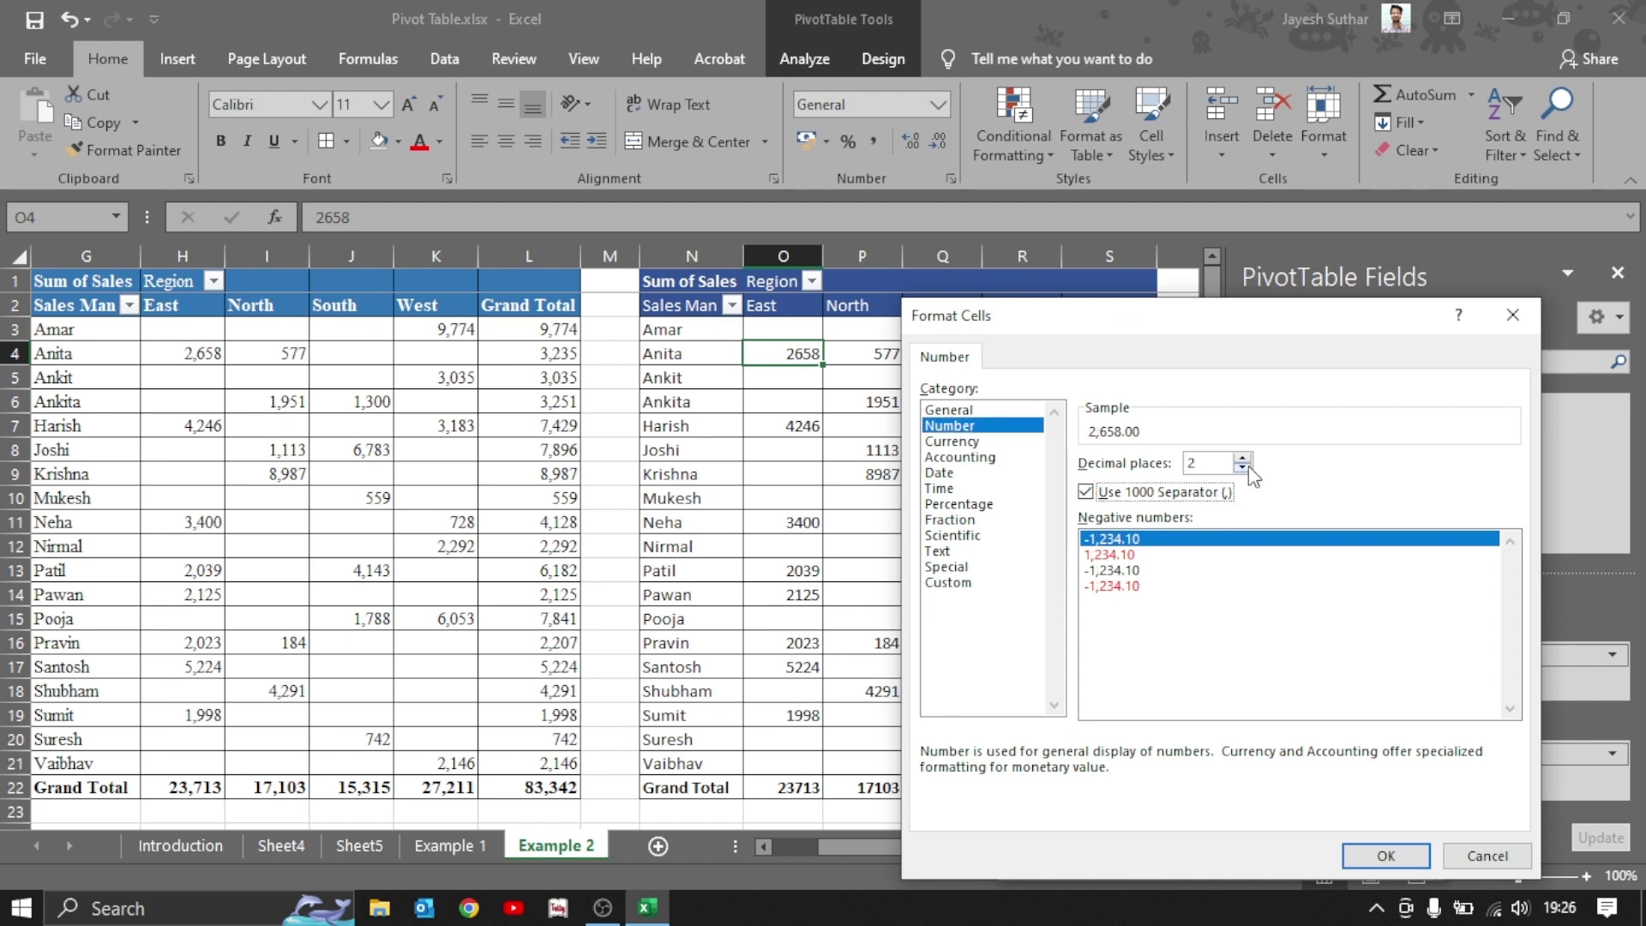
left_click(1241, 468)
left_click(1241, 468)
left_click(1386, 855)
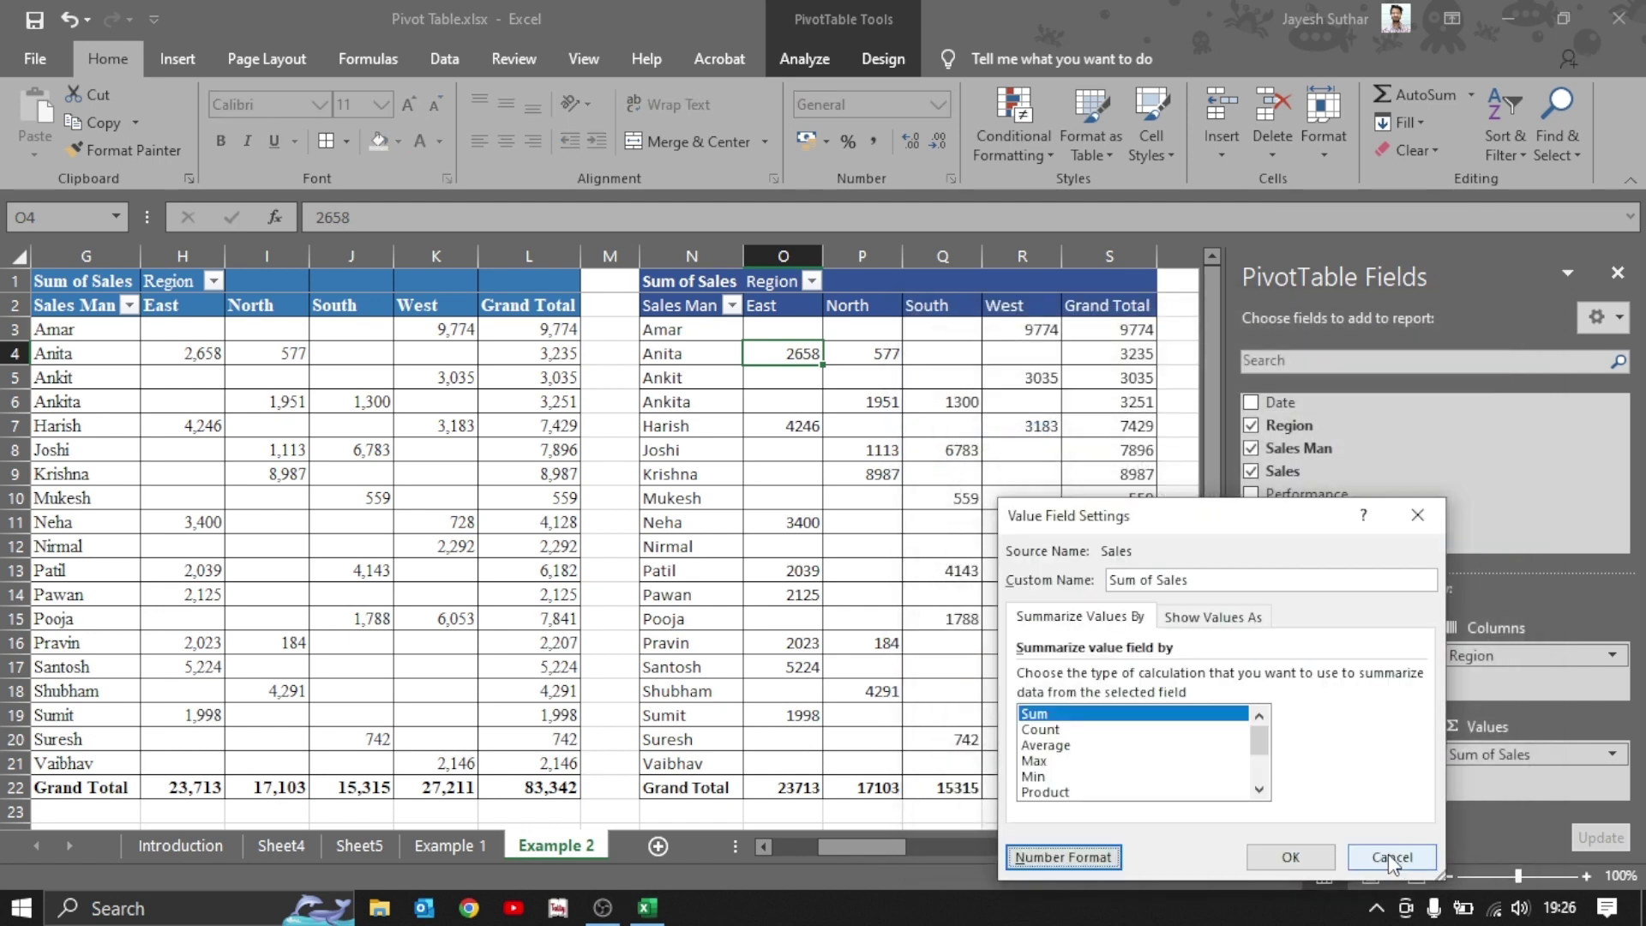
left_click(1291, 856)
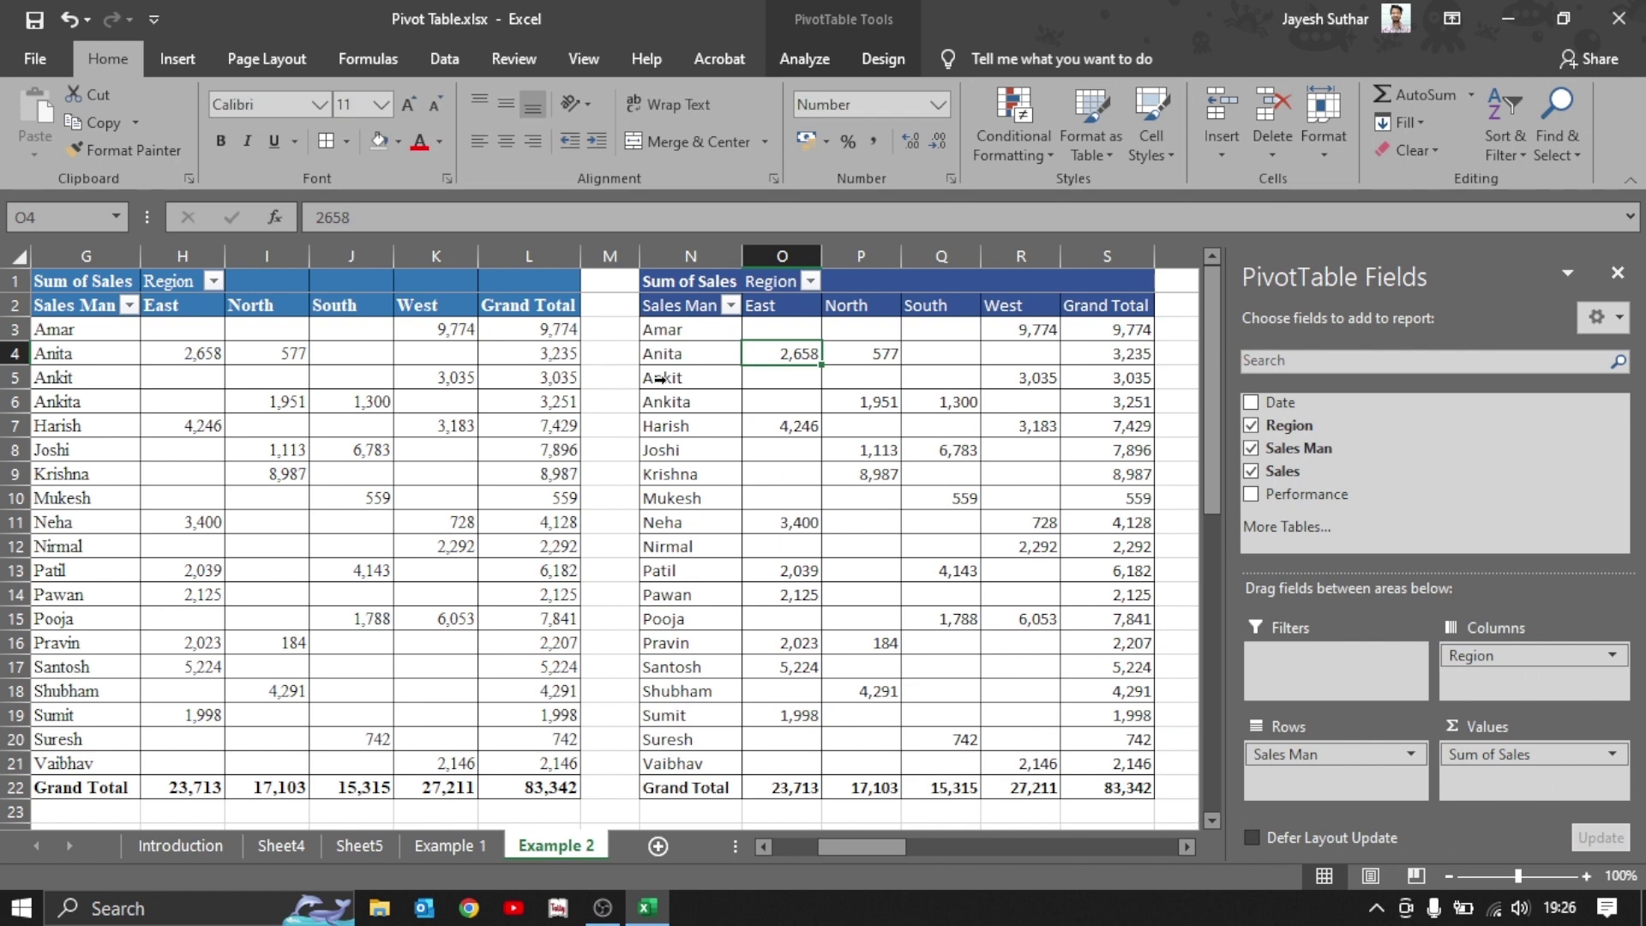
Compare the new pivot table's values and grand total with the original's, and close the PivotTable field list.
left_click(1006, 311)
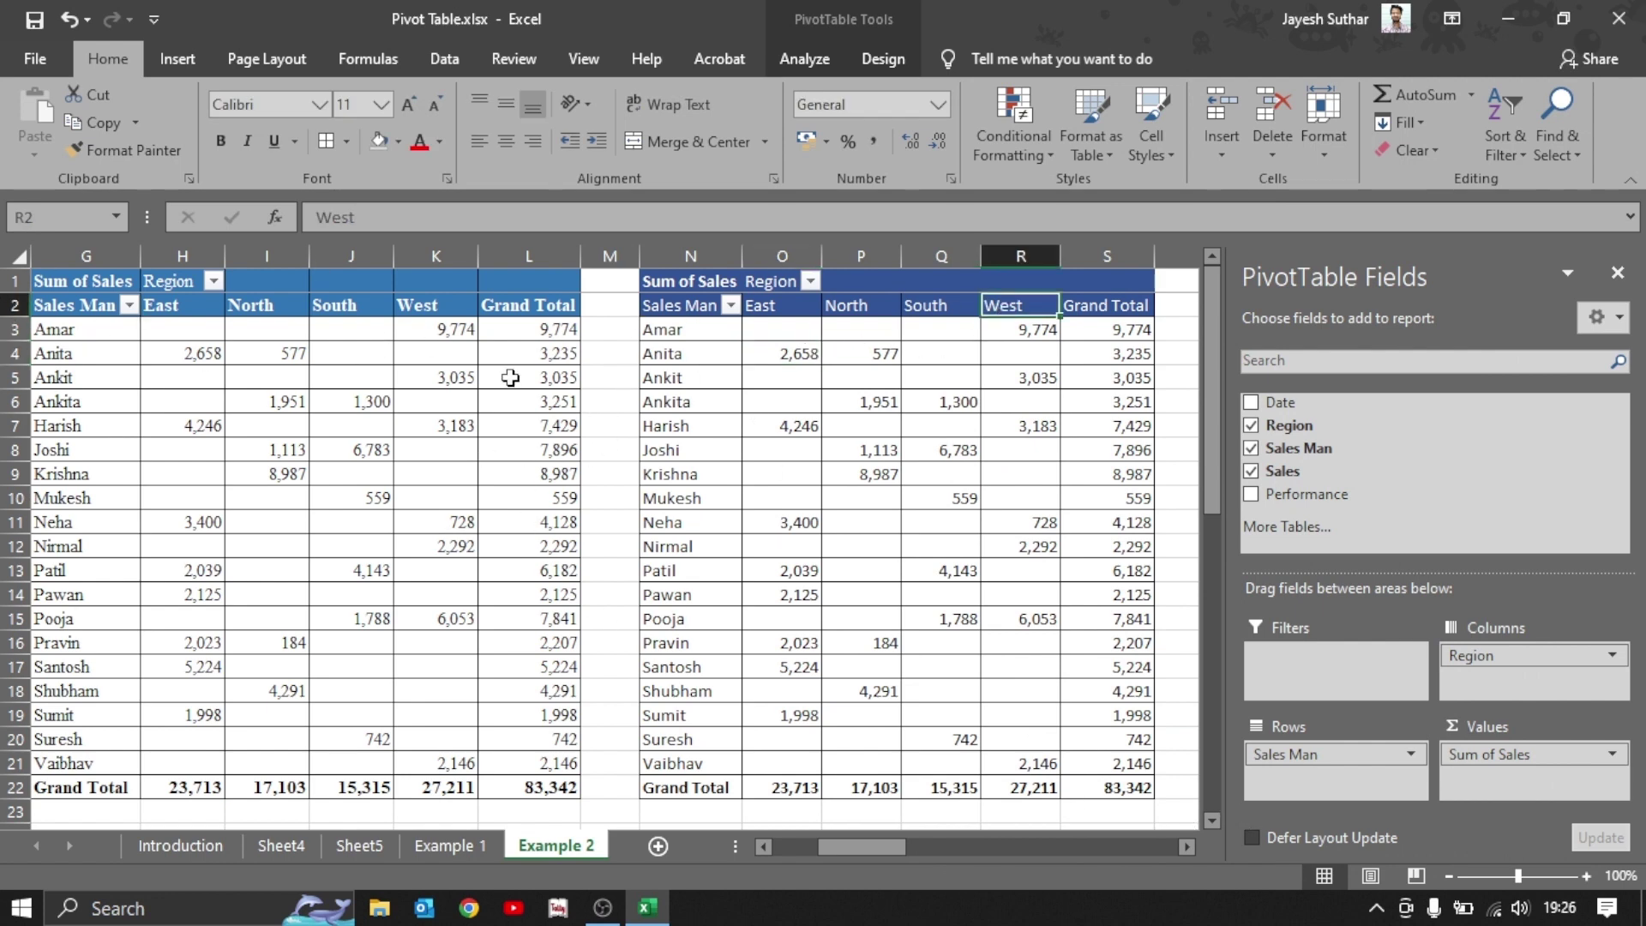
left_click(1069, 377)
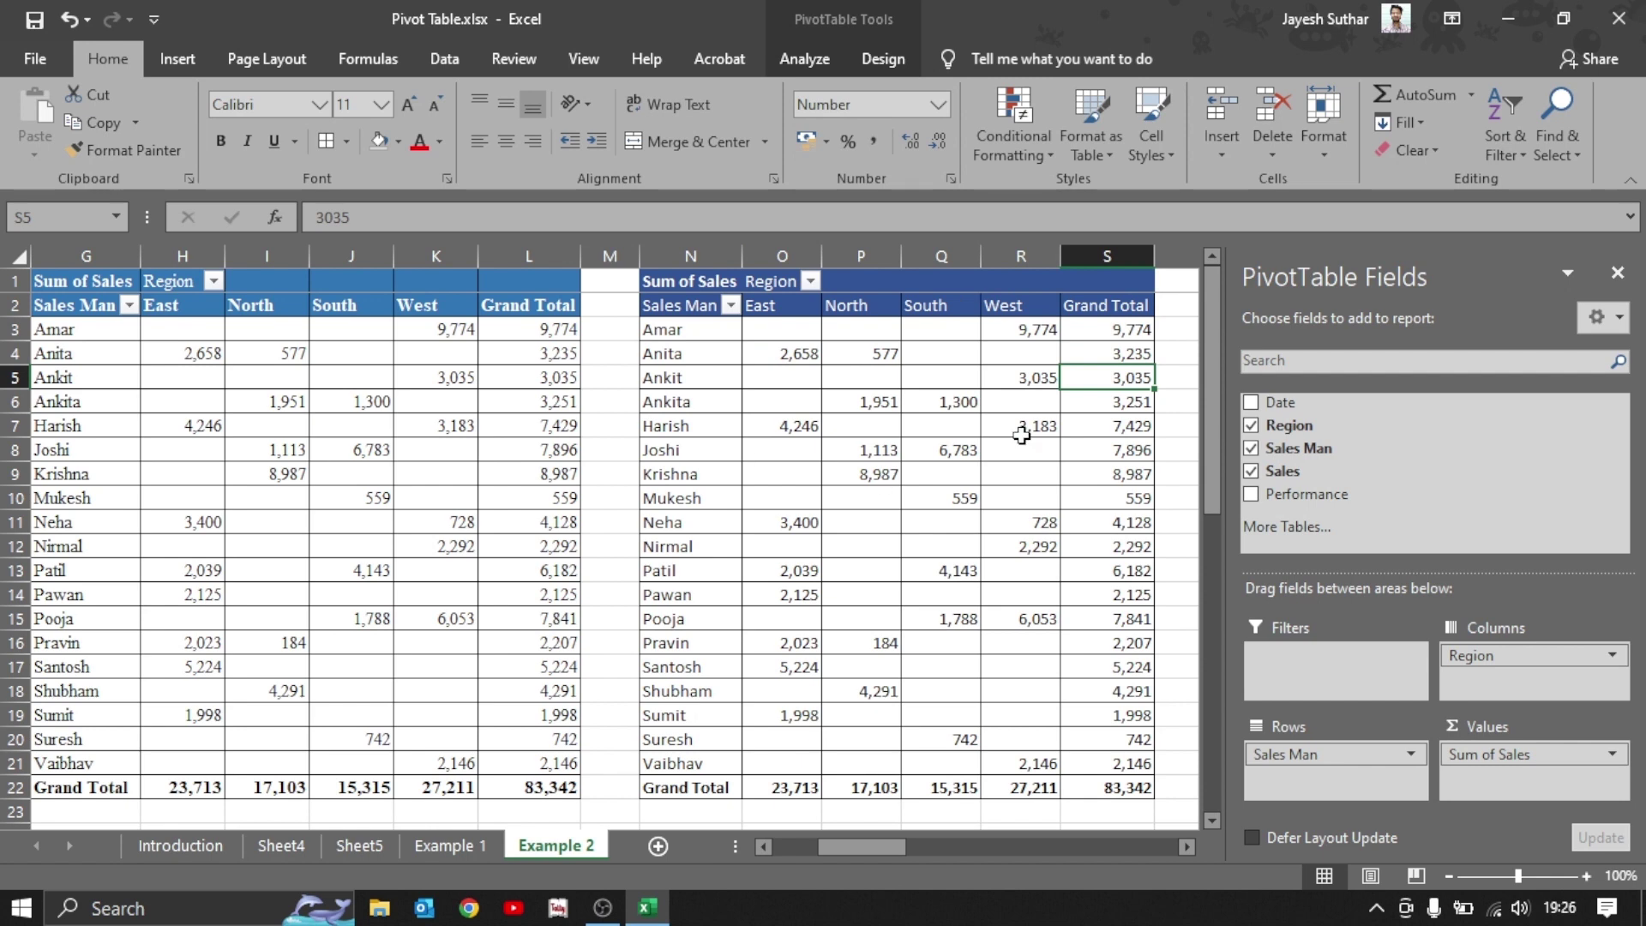
left_click(852, 444)
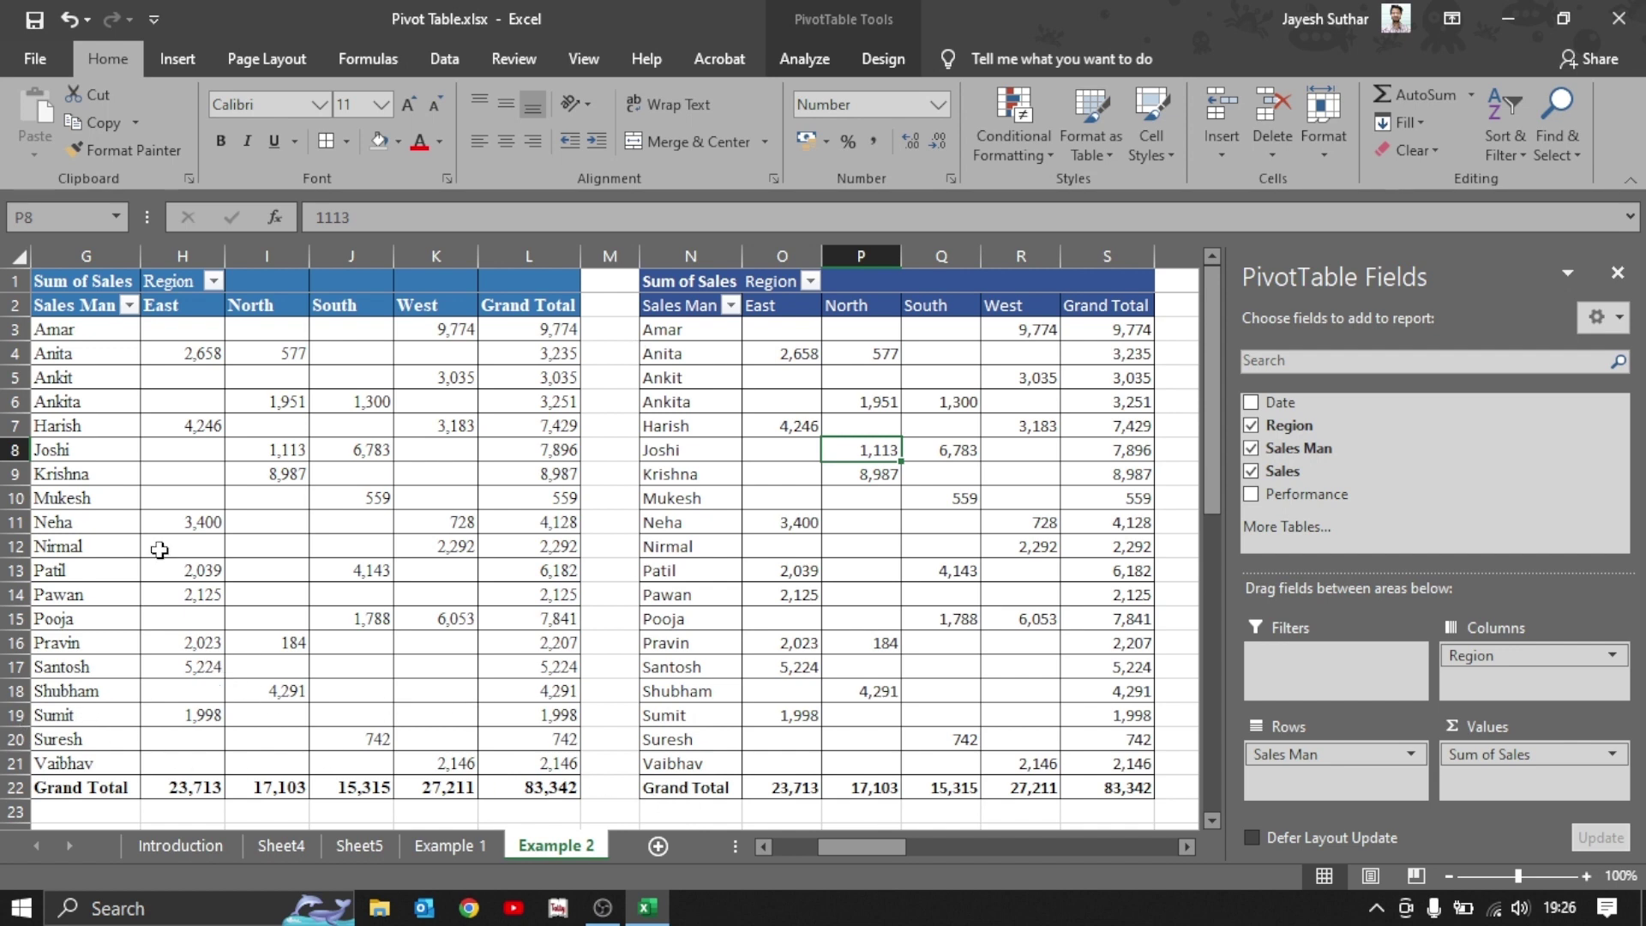
left_click(549, 784)
left_click(1135, 784)
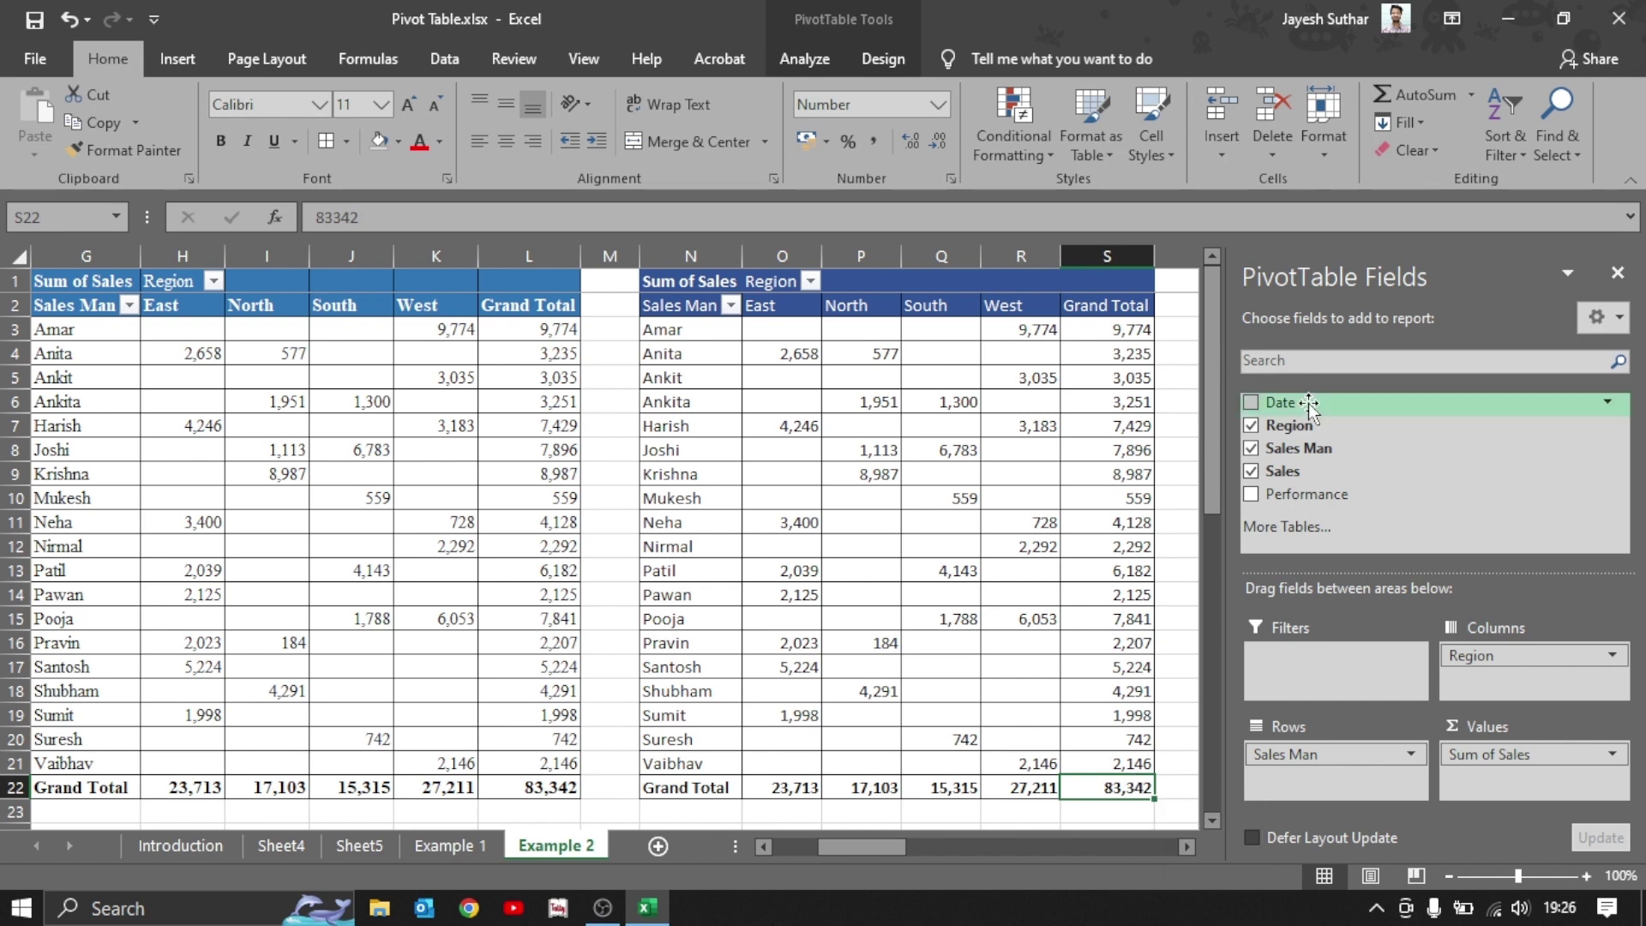
left_click(1616, 276)
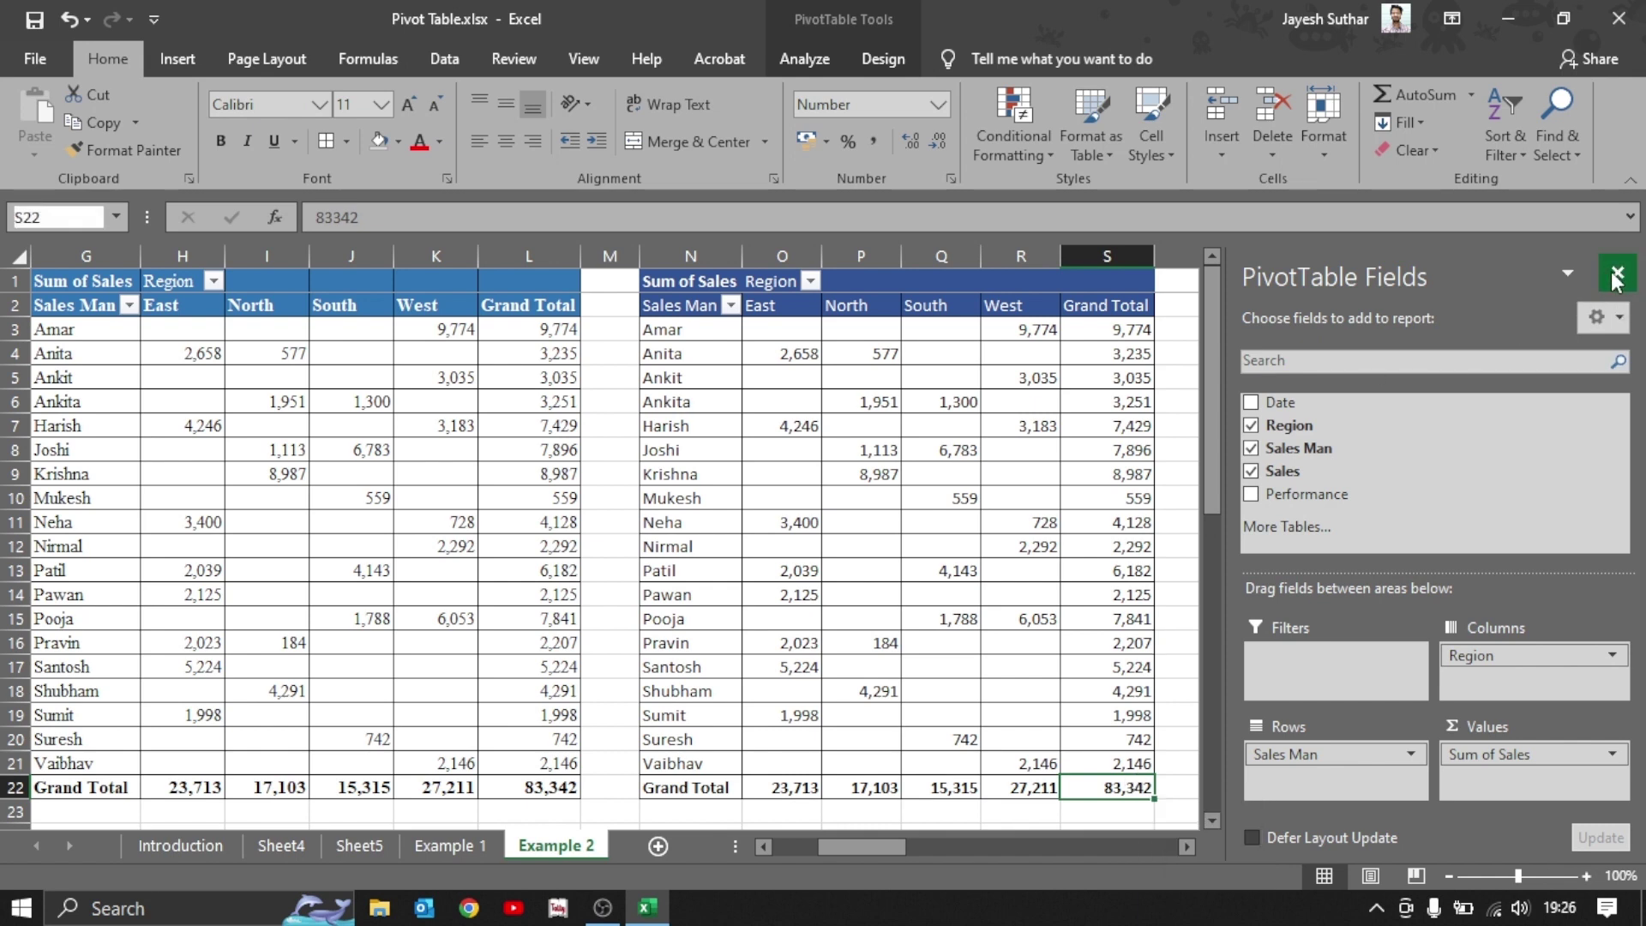
left_click(1197, 302)
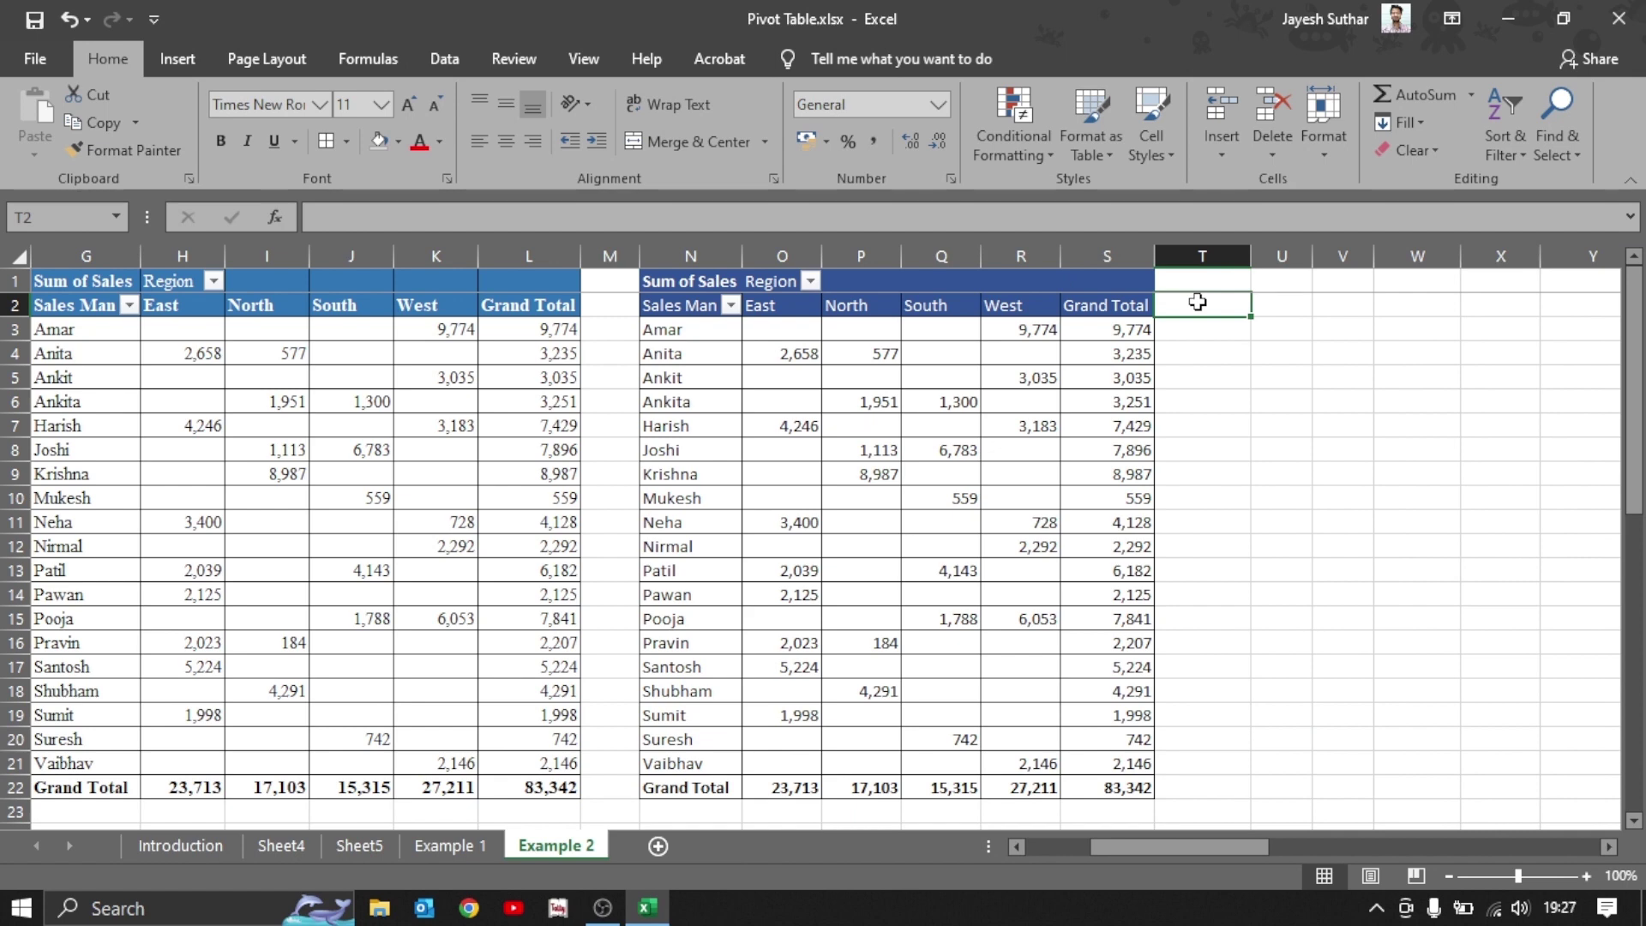
Start a new sales record below the source data by entering the date 1/8/2023 in A33.
key("ctrl+Home")
left_click(987, 426)
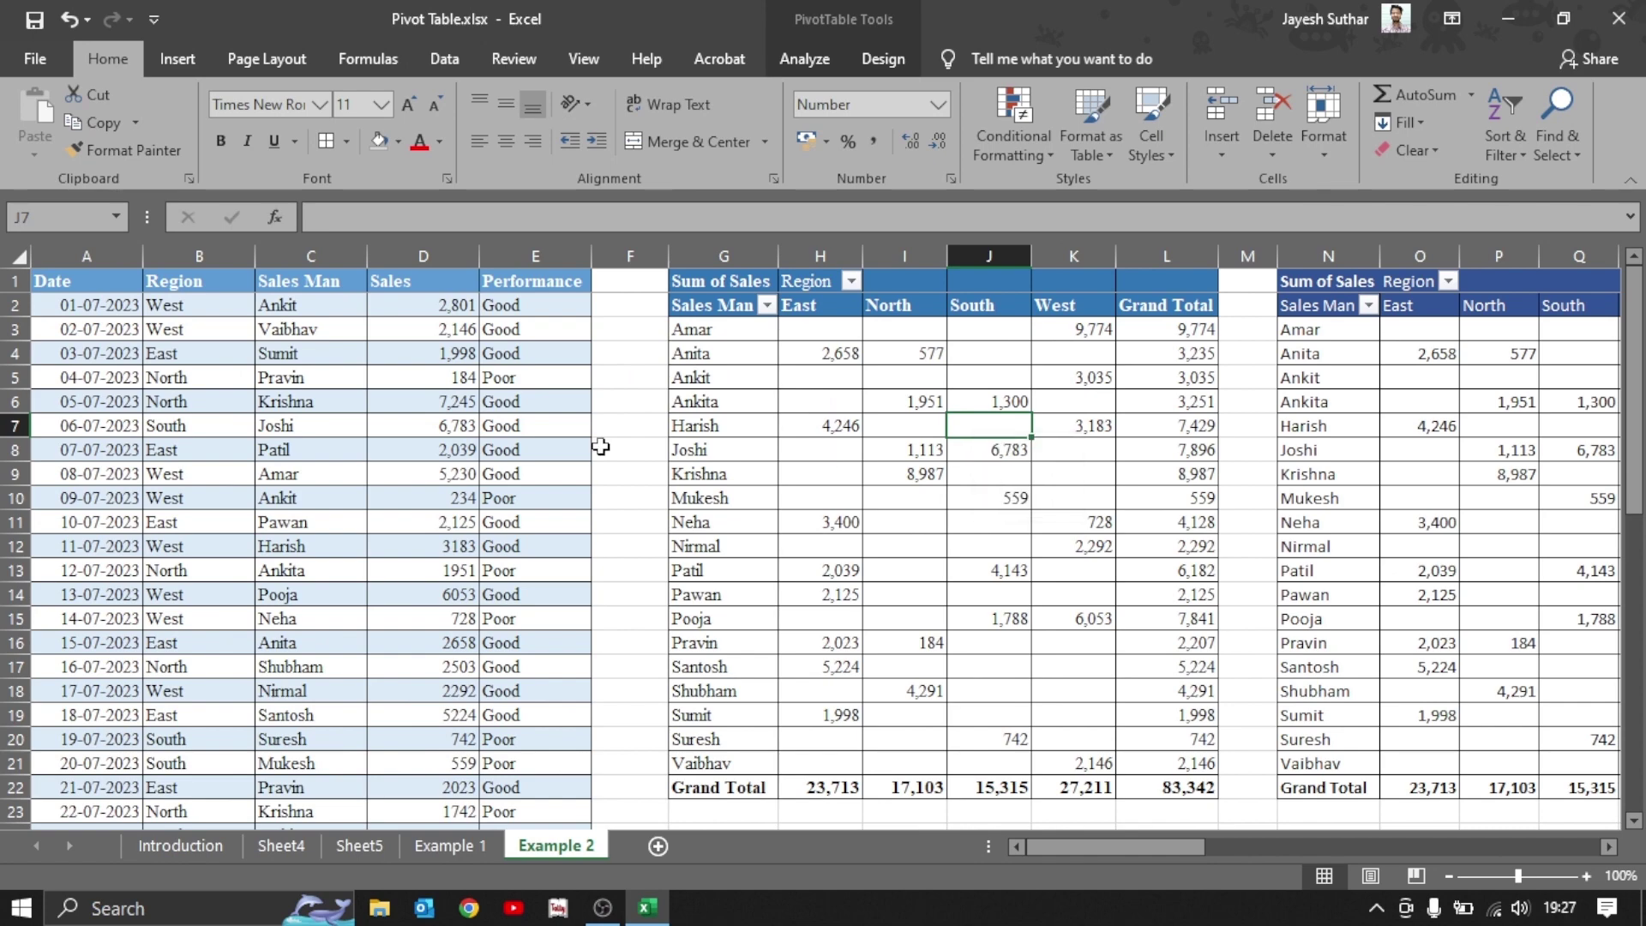
left_click(413, 331)
scroll(385, 460, "down", 4)
scroll(389, 460, "down", 2)
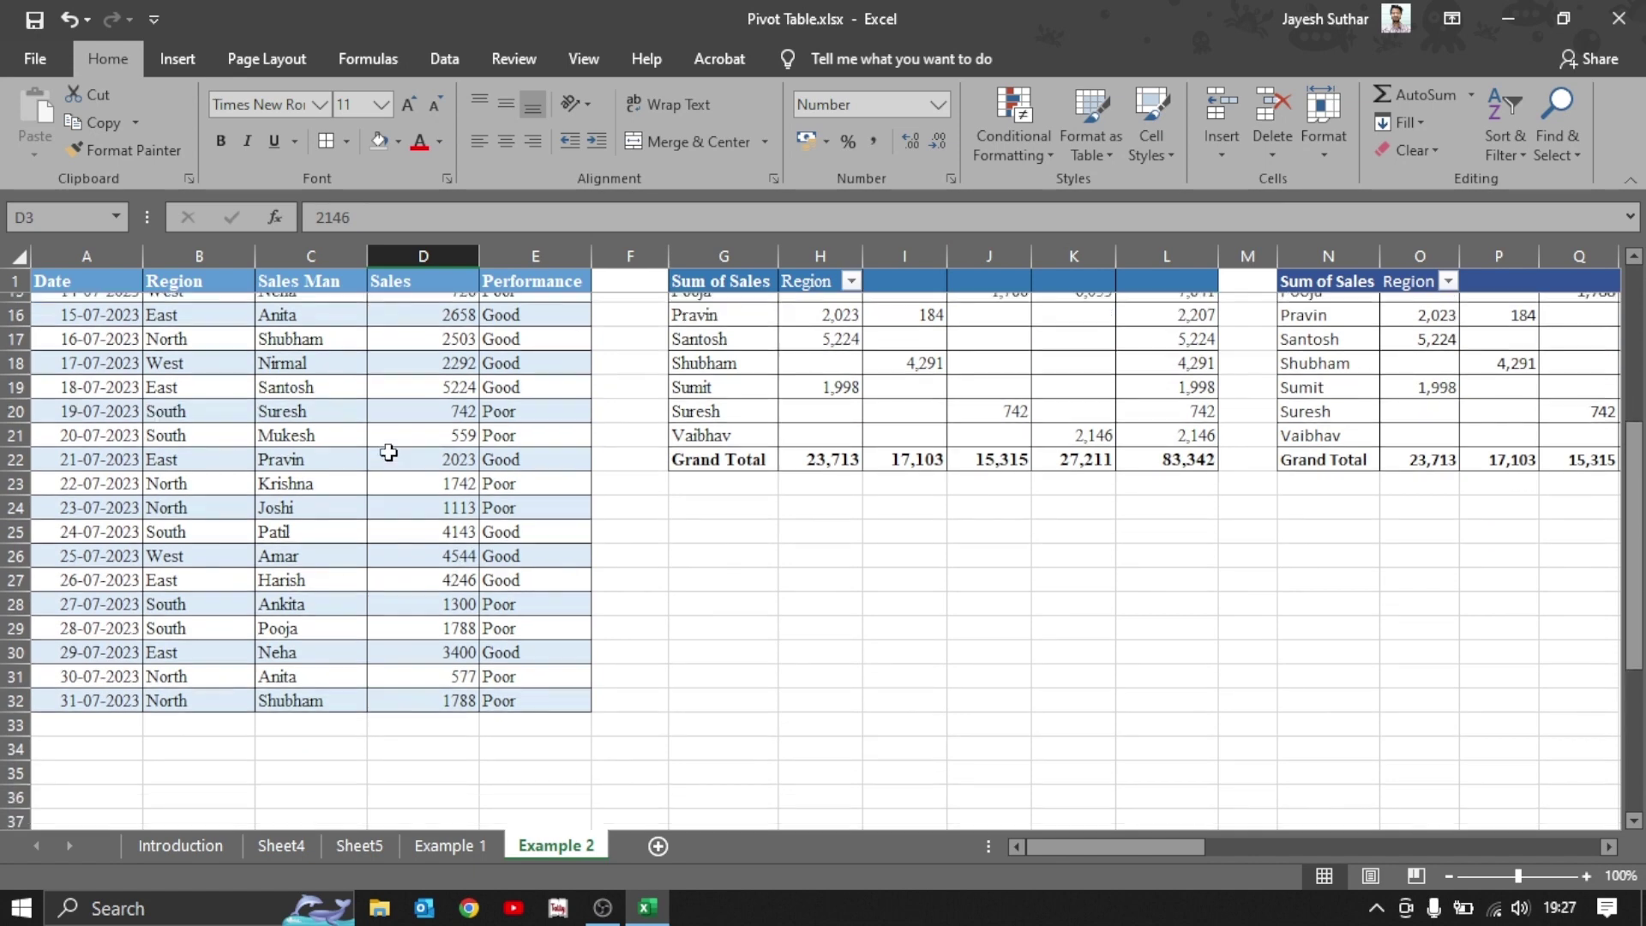
left_click(57, 548)
key("Down")
key("Down")
key("Down")
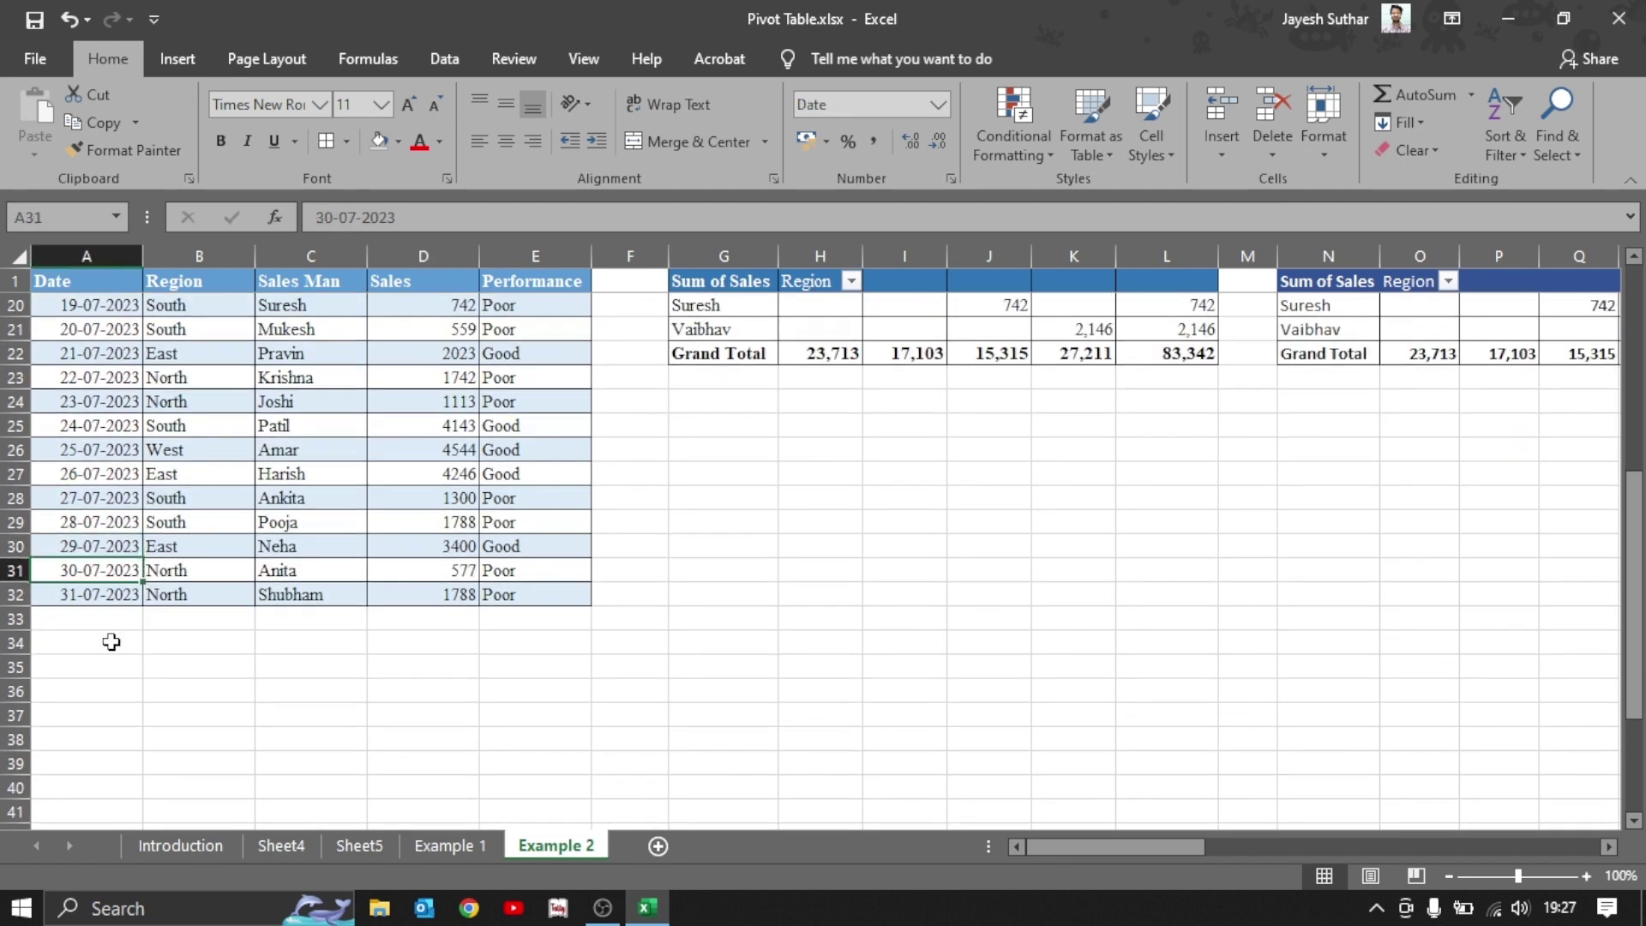
type("1/8/")
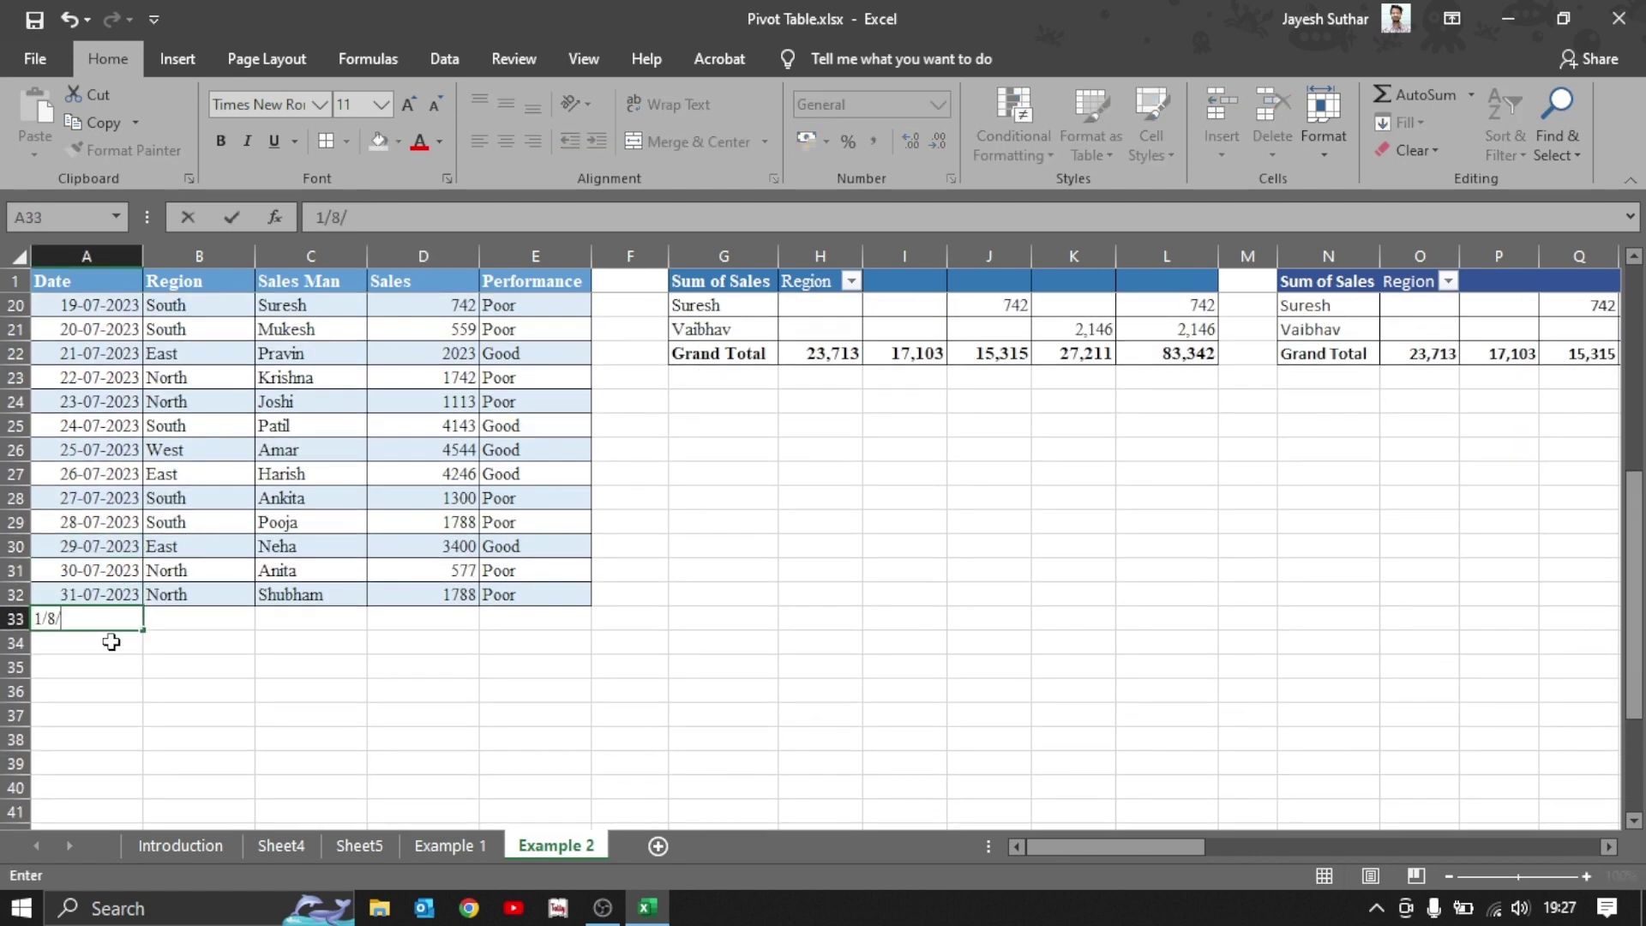
type("2023")
key("Return")
Enter South as the region in B33 and the salesman's name in C33.
scroll(111, 642, "down", 4)
key("Up")
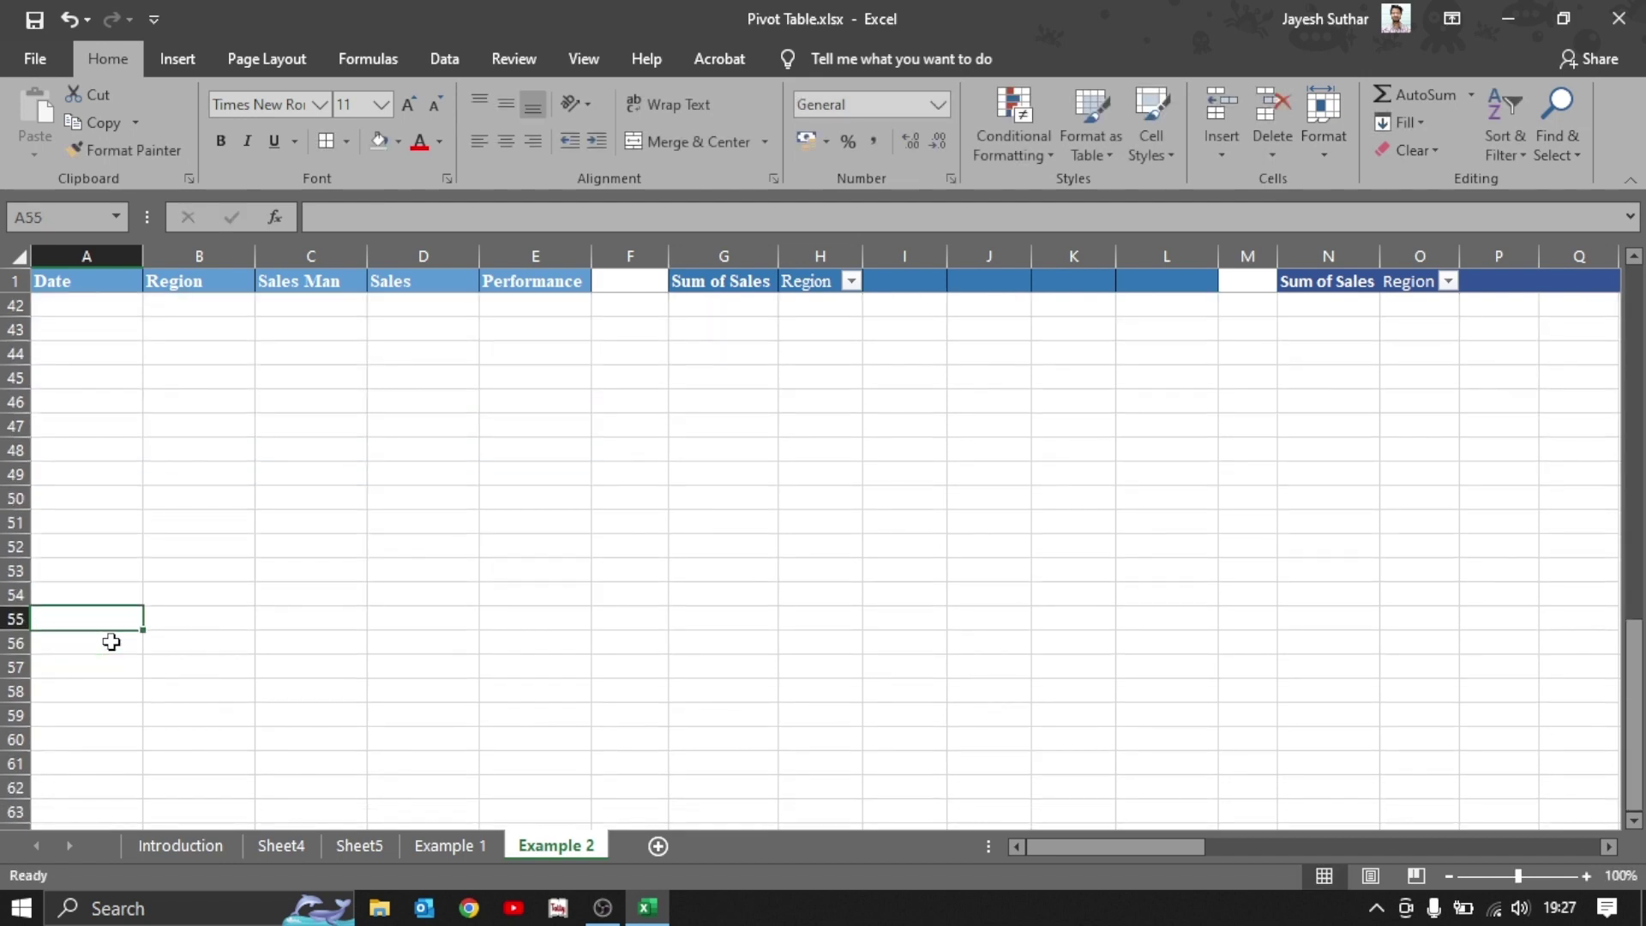
scroll(111, 642, "up", 2)
key("Right")
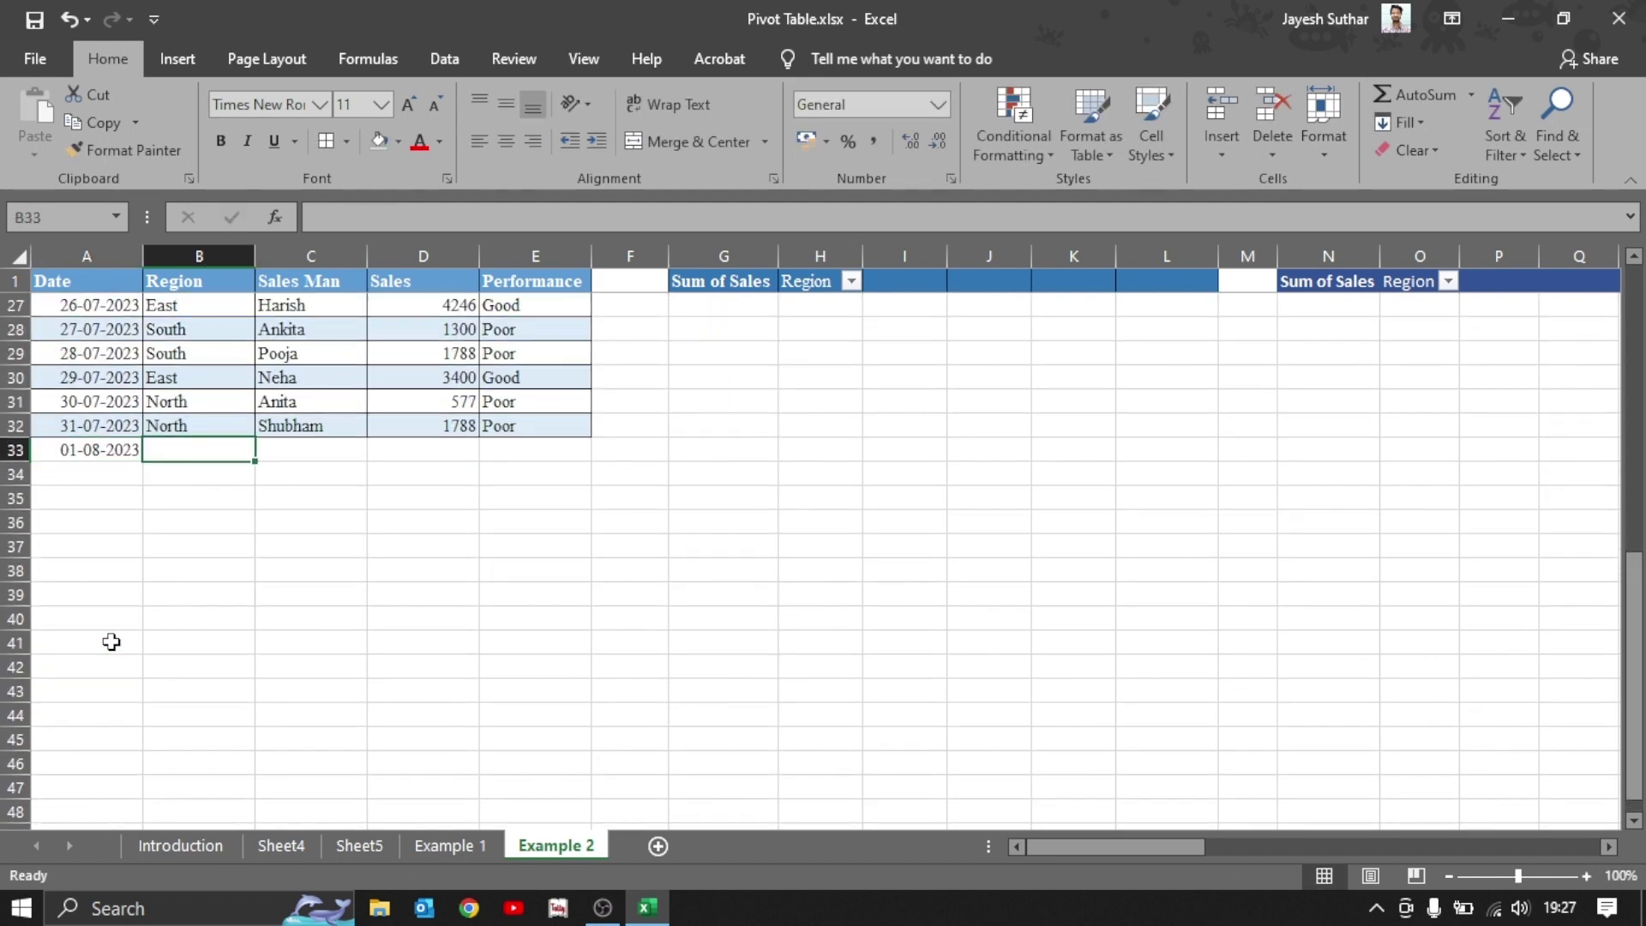
type("south")
key("Return")
key("Right")
key("Up")
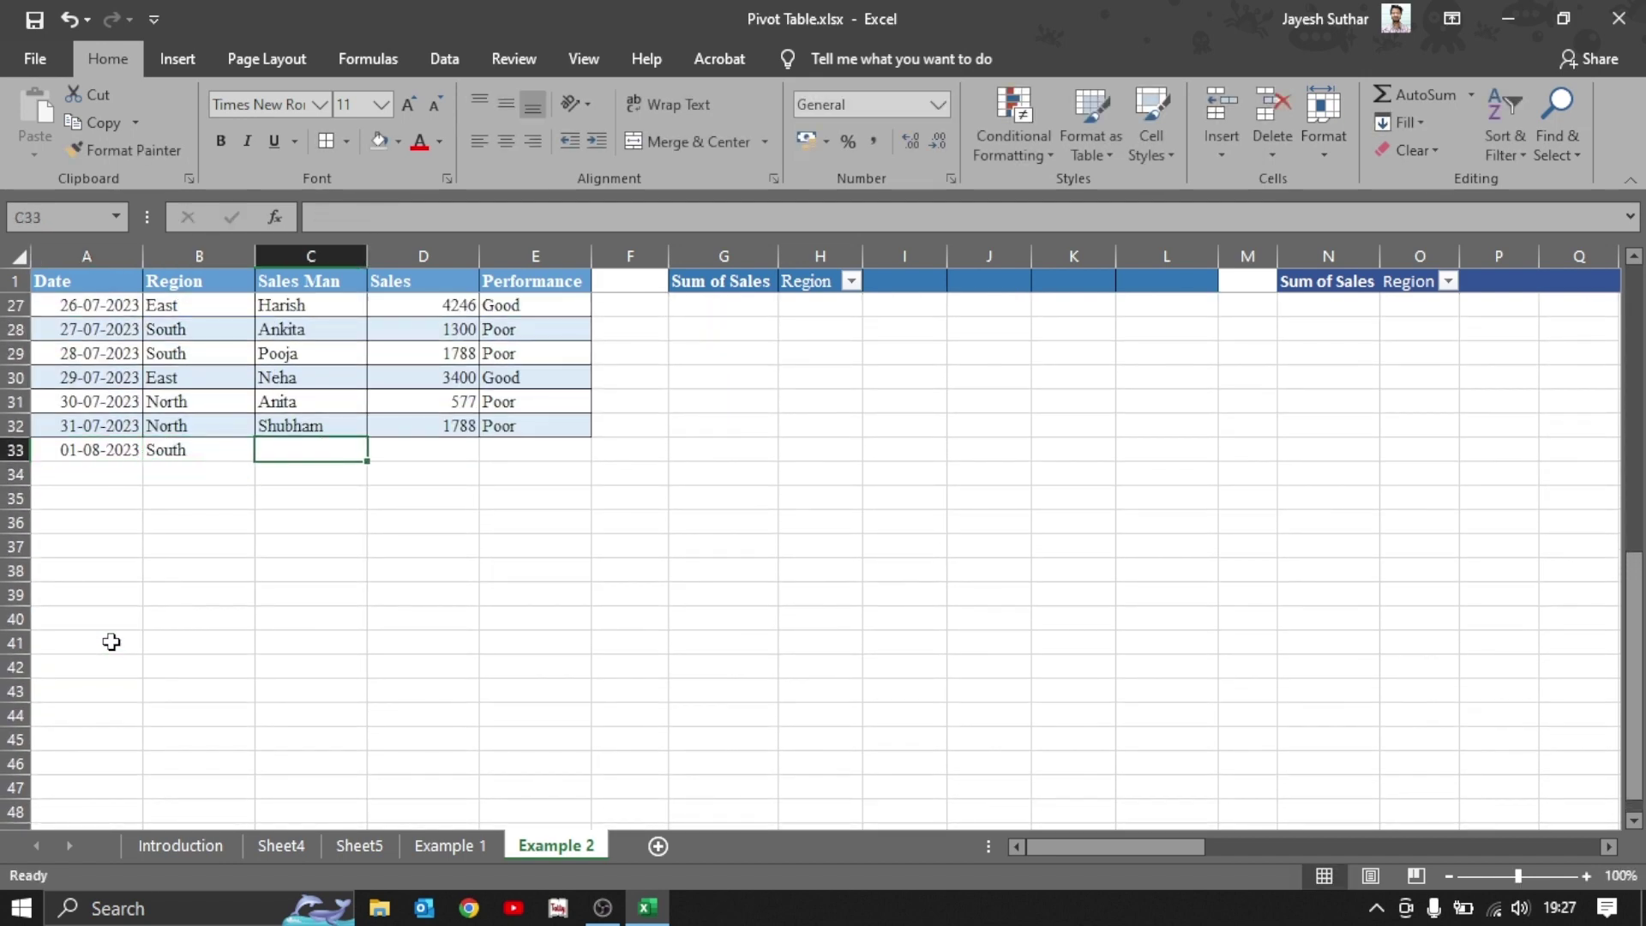
type("Jayesh")
key("Return")
key("Right")
key("Up")
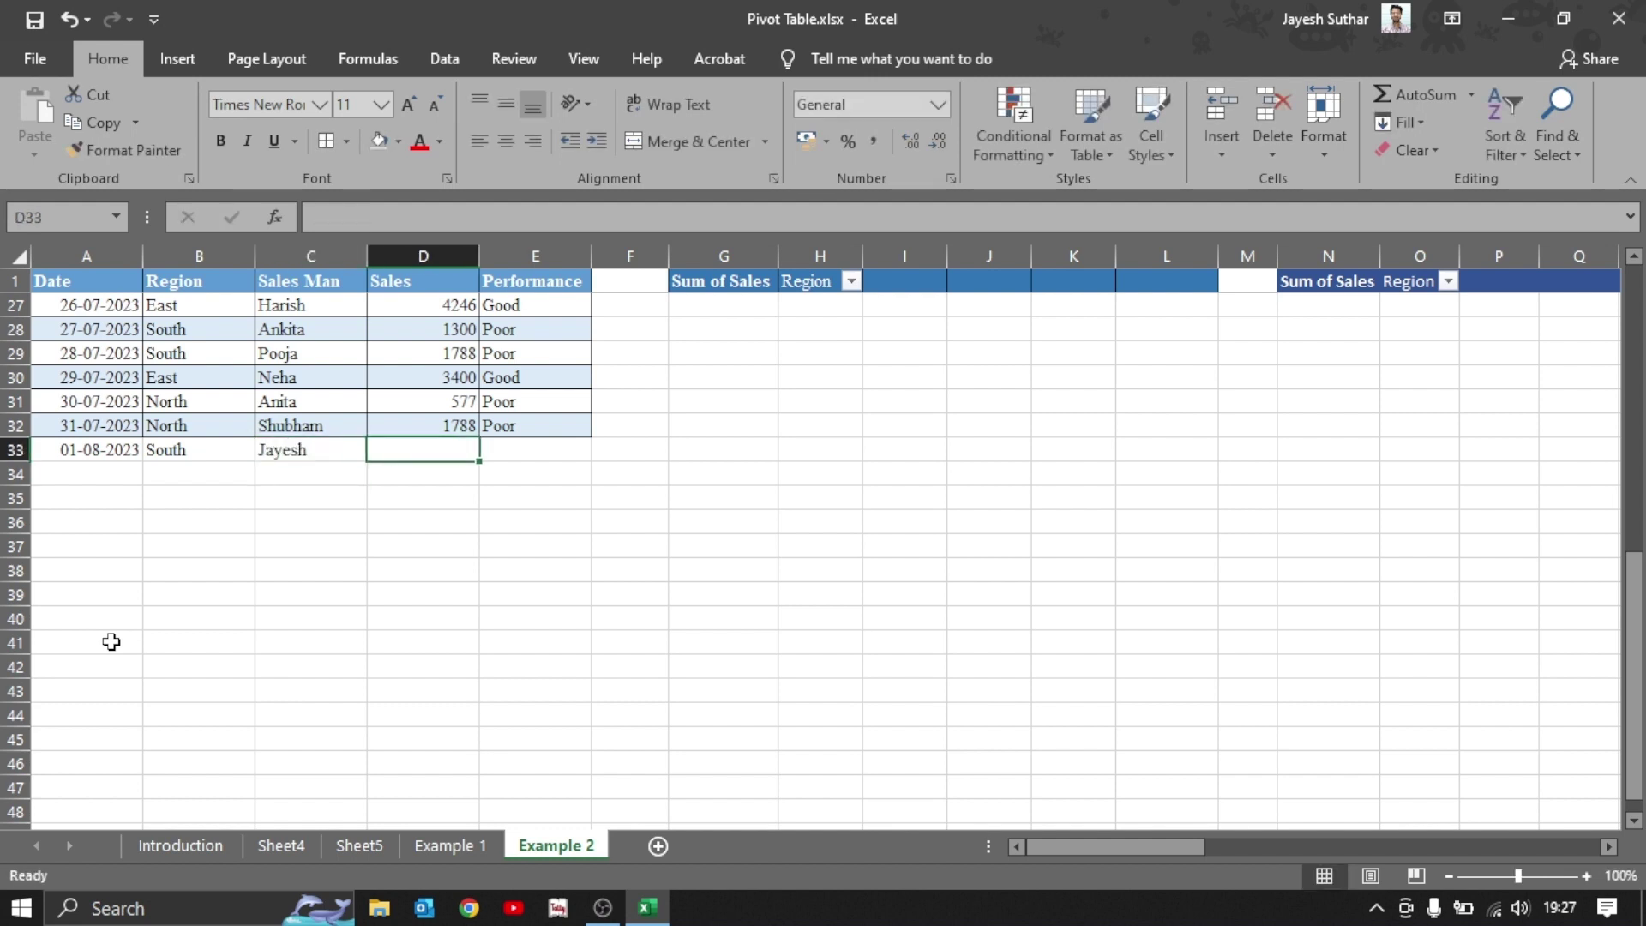
Complete the new record with sales of 1234 in D33 and performance Poor in E33.
type("1234")
key("Return")
key("Right")
key("Up")
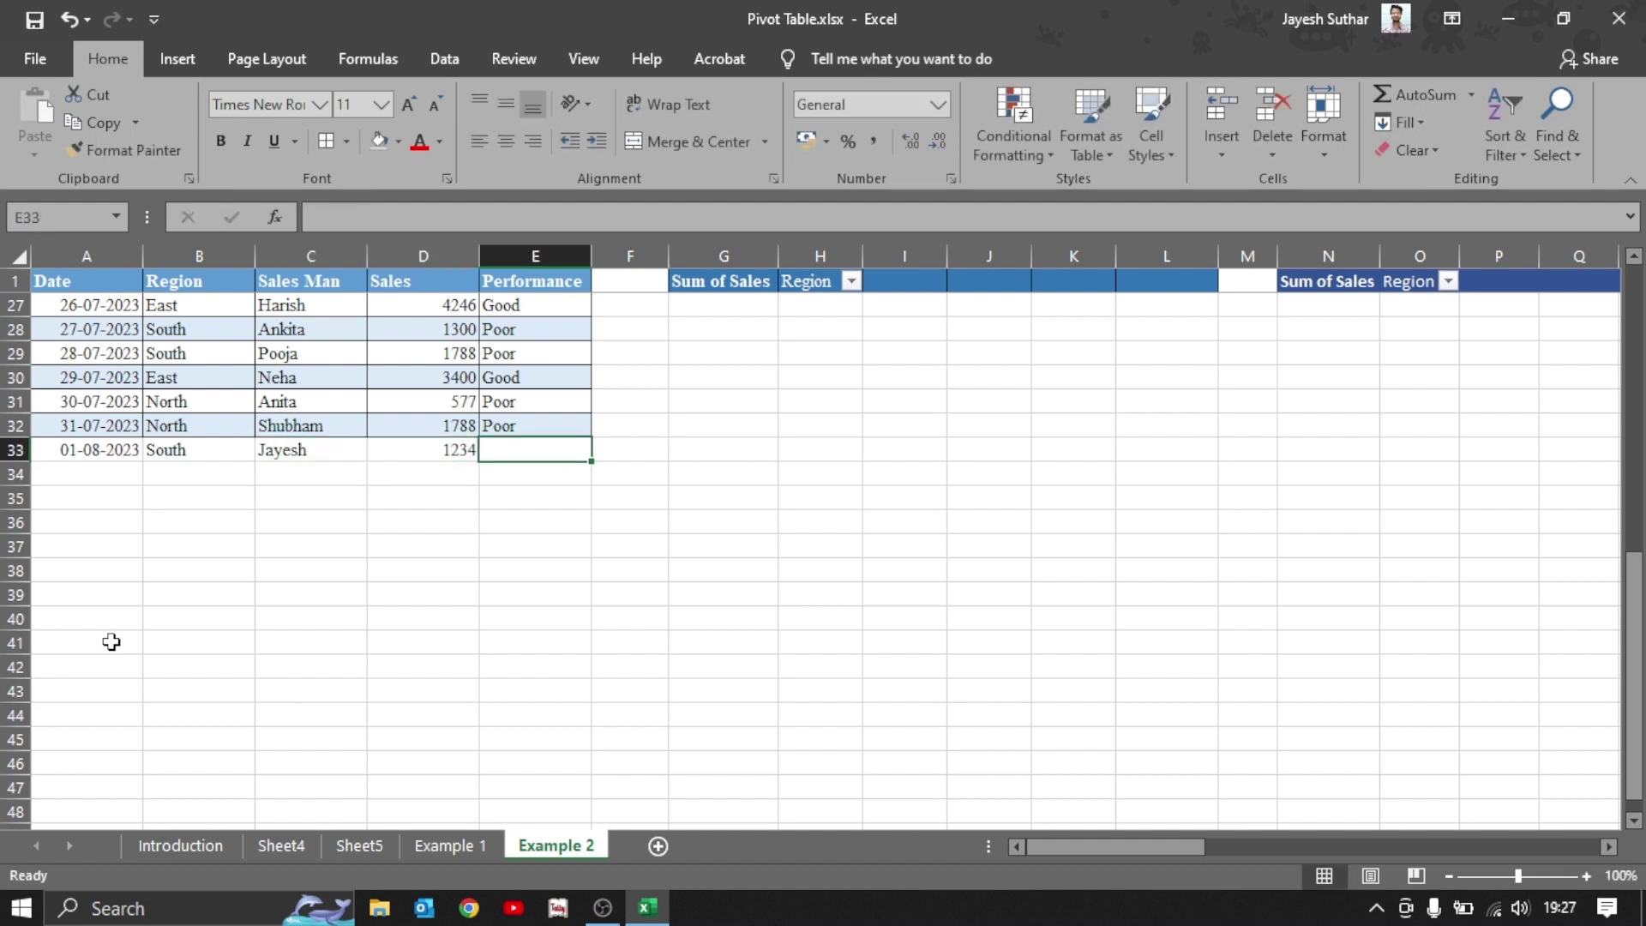
type("p")
key("Up")
Compare the original pivot table's grand total with the sum of the Sales column, and review both pivot tables for the new record.
scroll(407, 538, "up", 3)
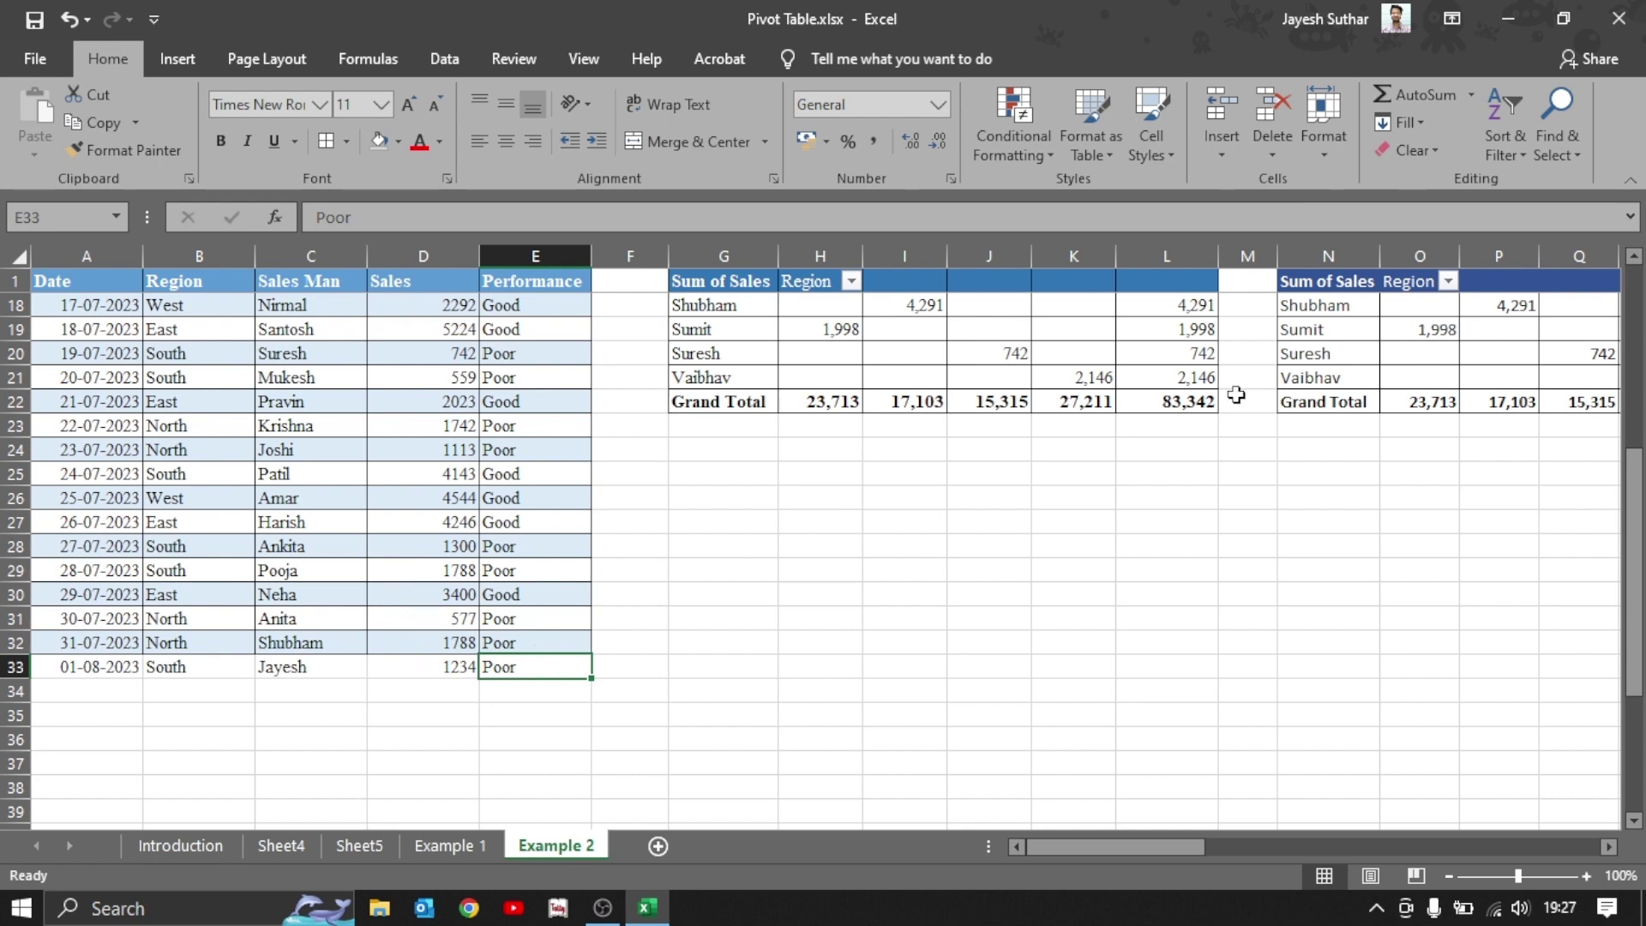
left_click(1170, 400)
left_click(420, 259)
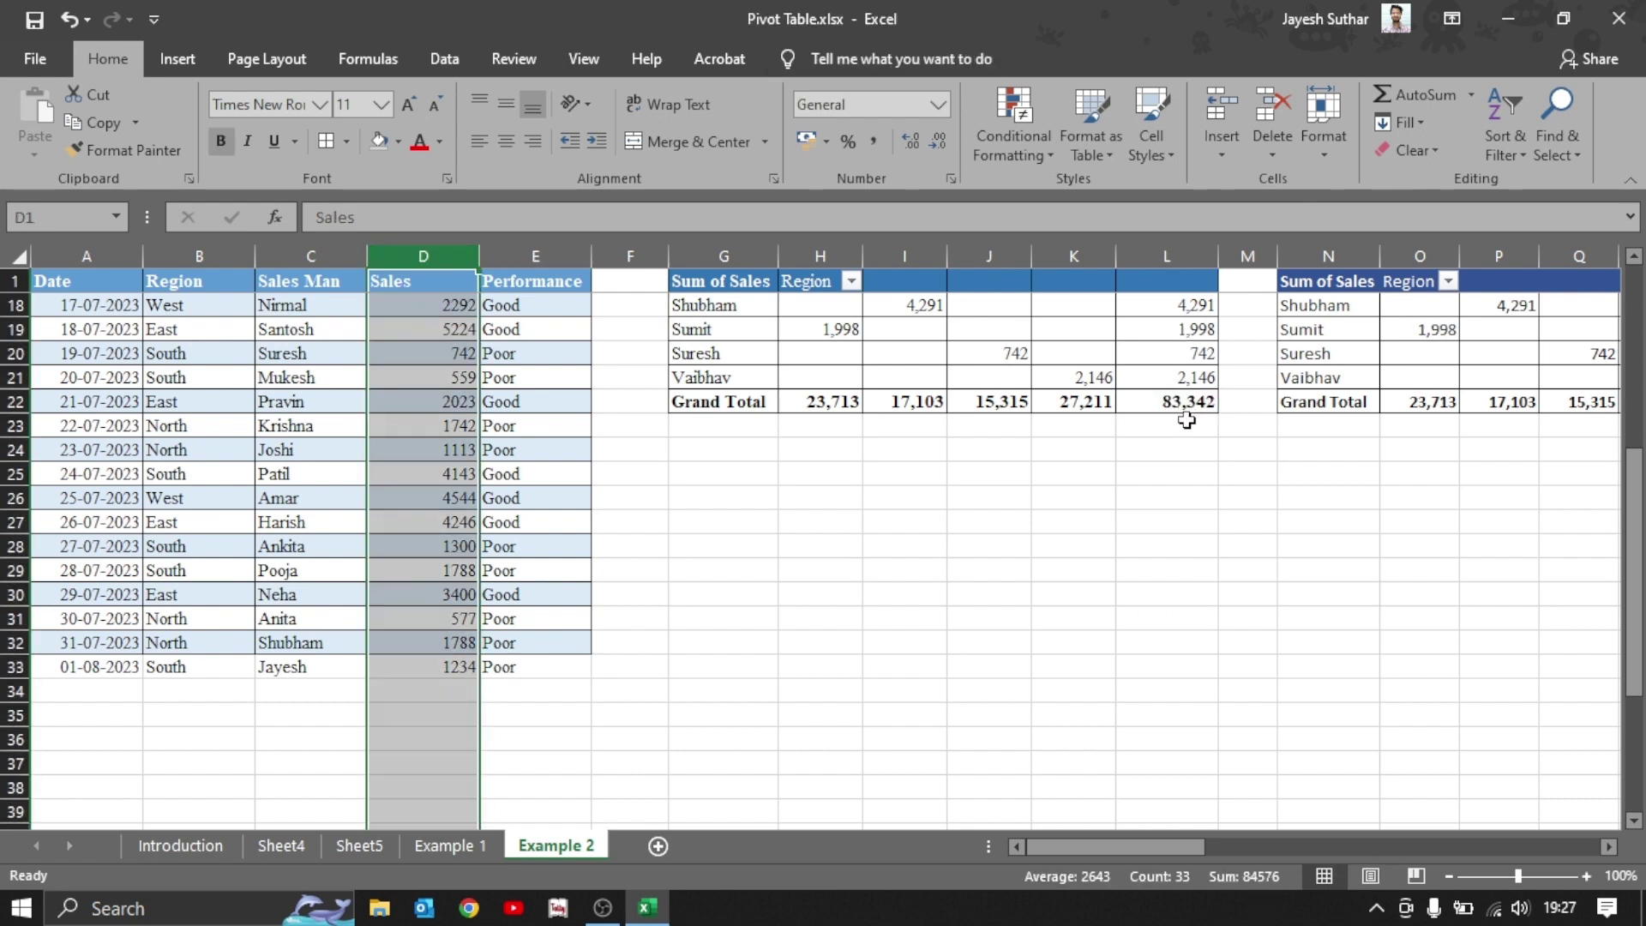
scroll(858, 575, "up", 1)
left_click(943, 636)
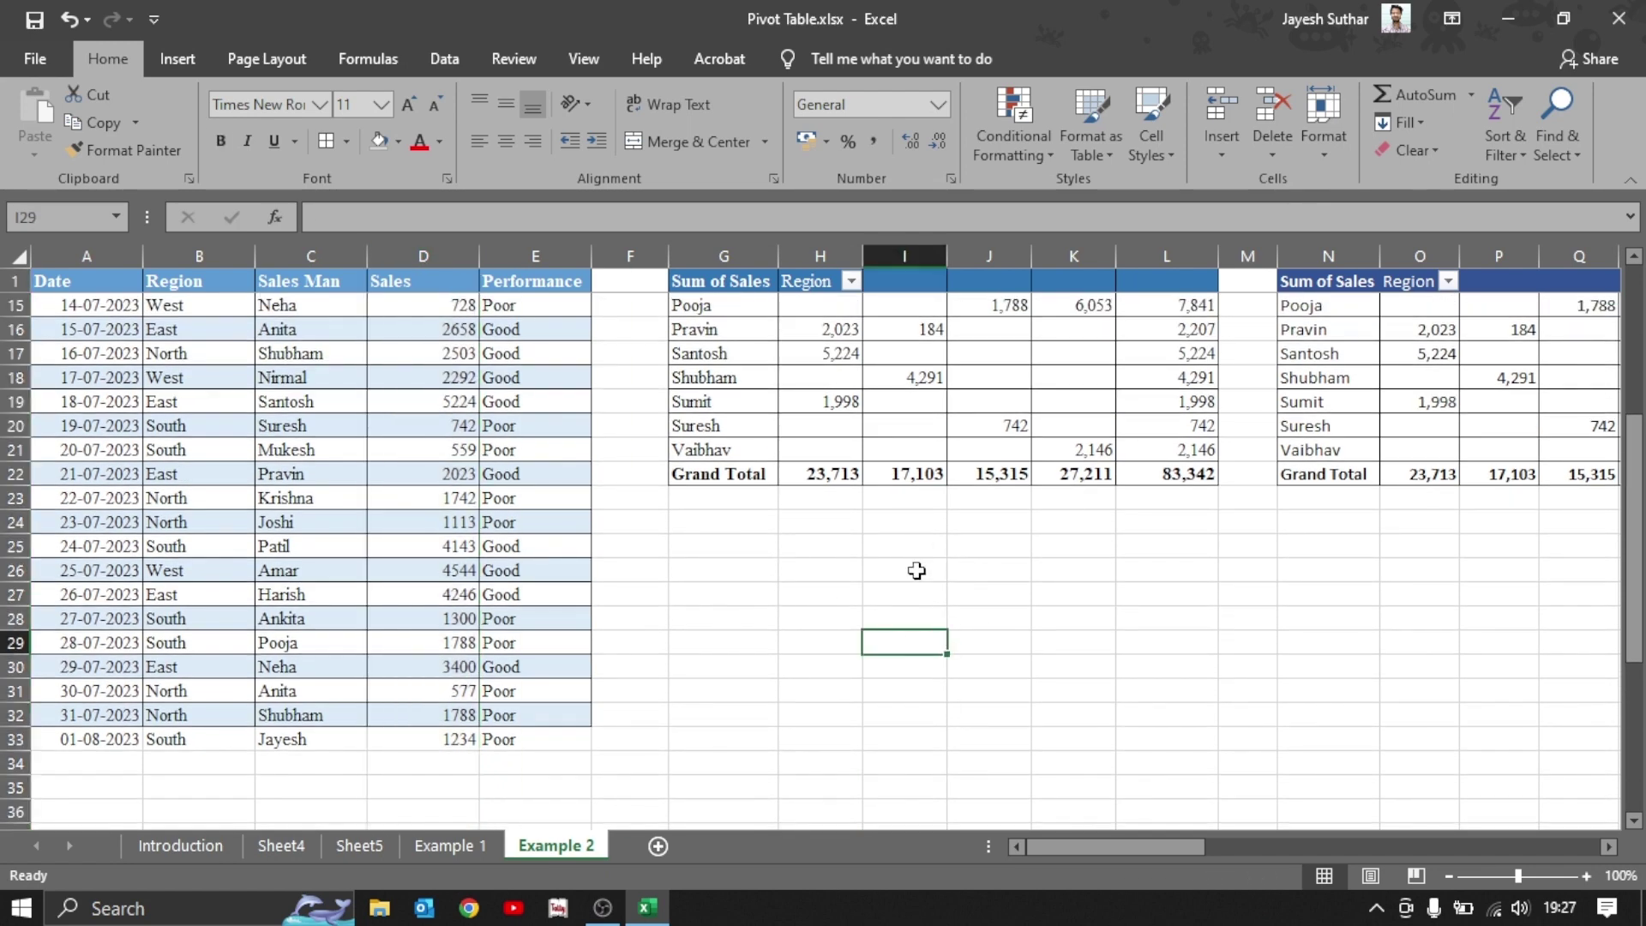
scroll(900, 558, "up", 5)
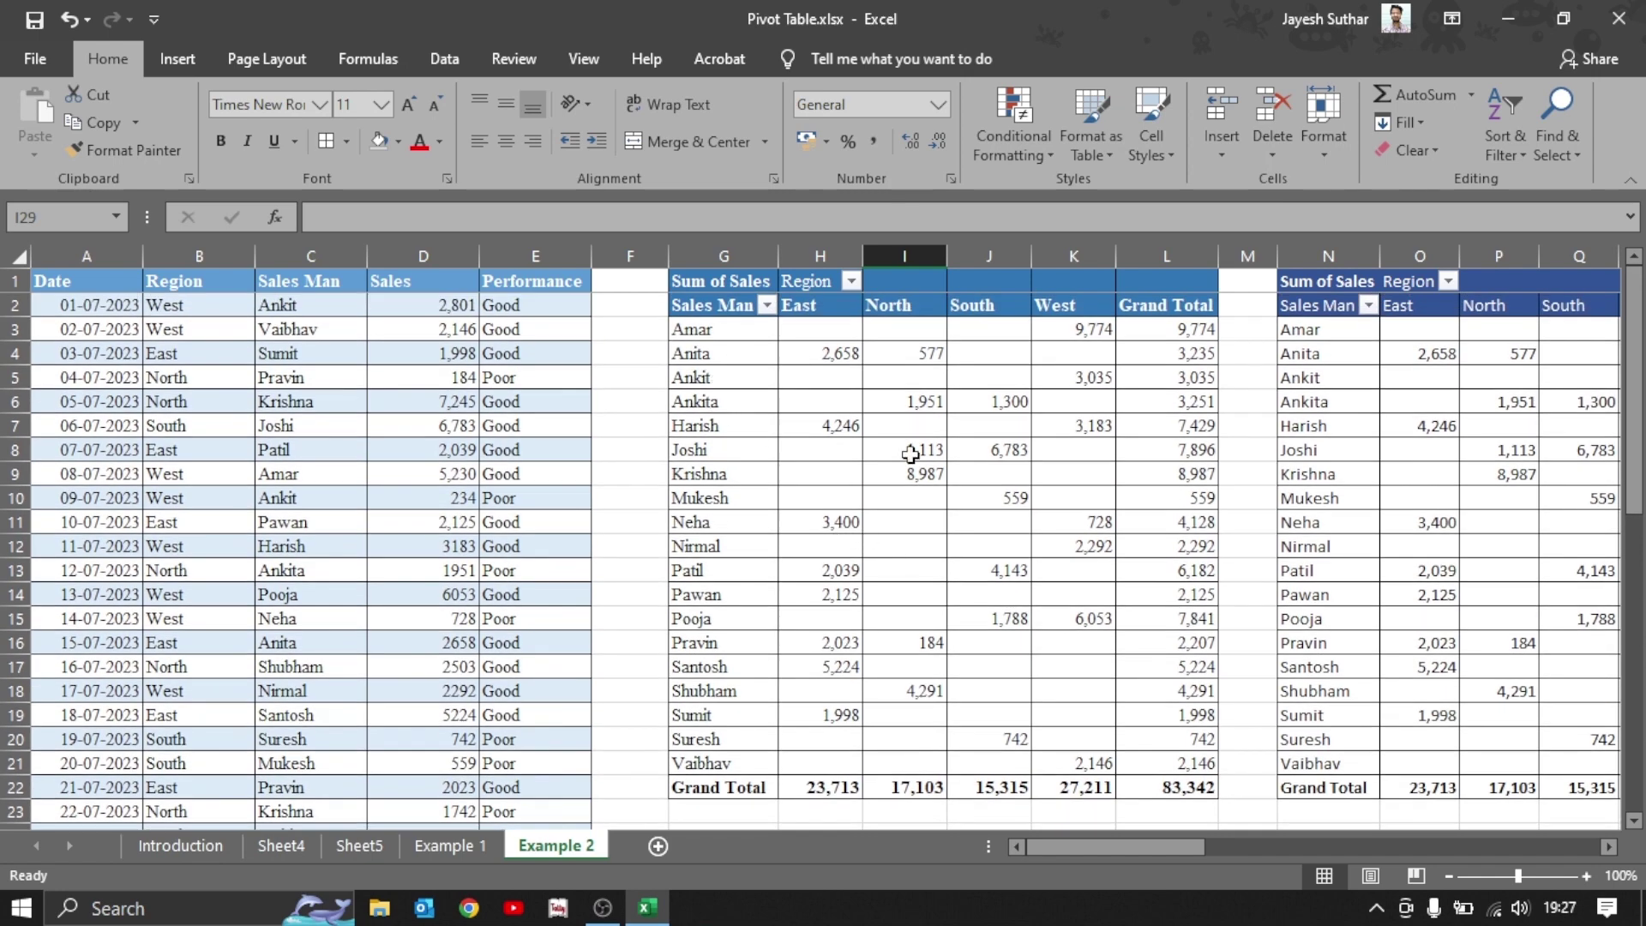
Refresh the original pivot table on the Example 2 sheet and check its overall grand total.
left_click(730, 355)
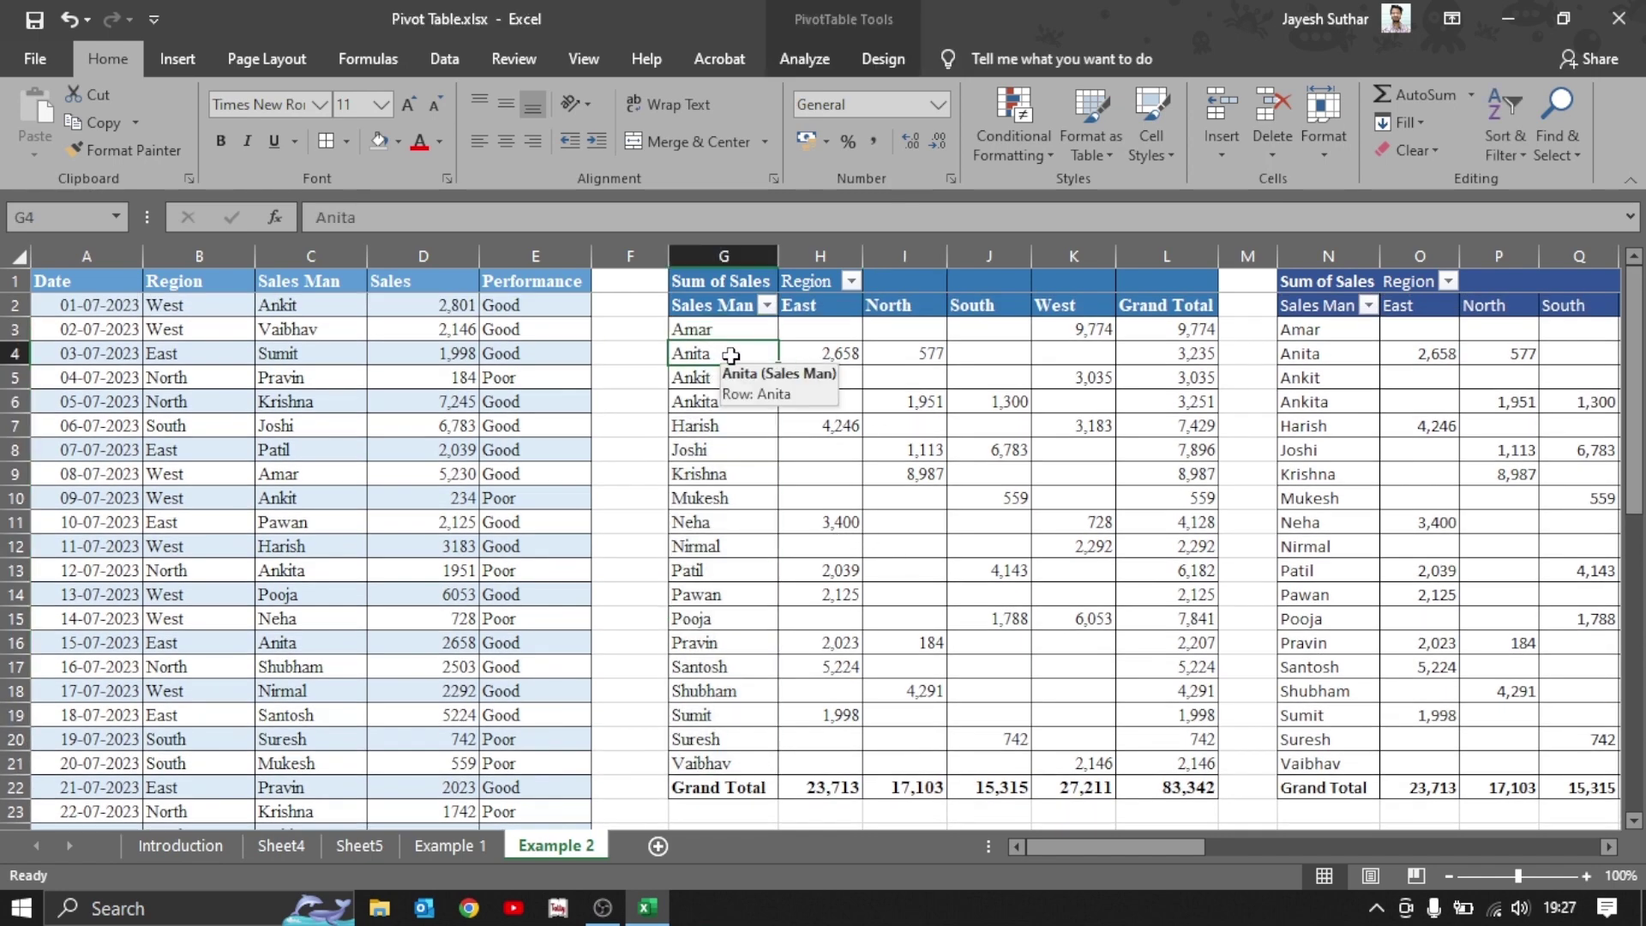
right_click(731, 359)
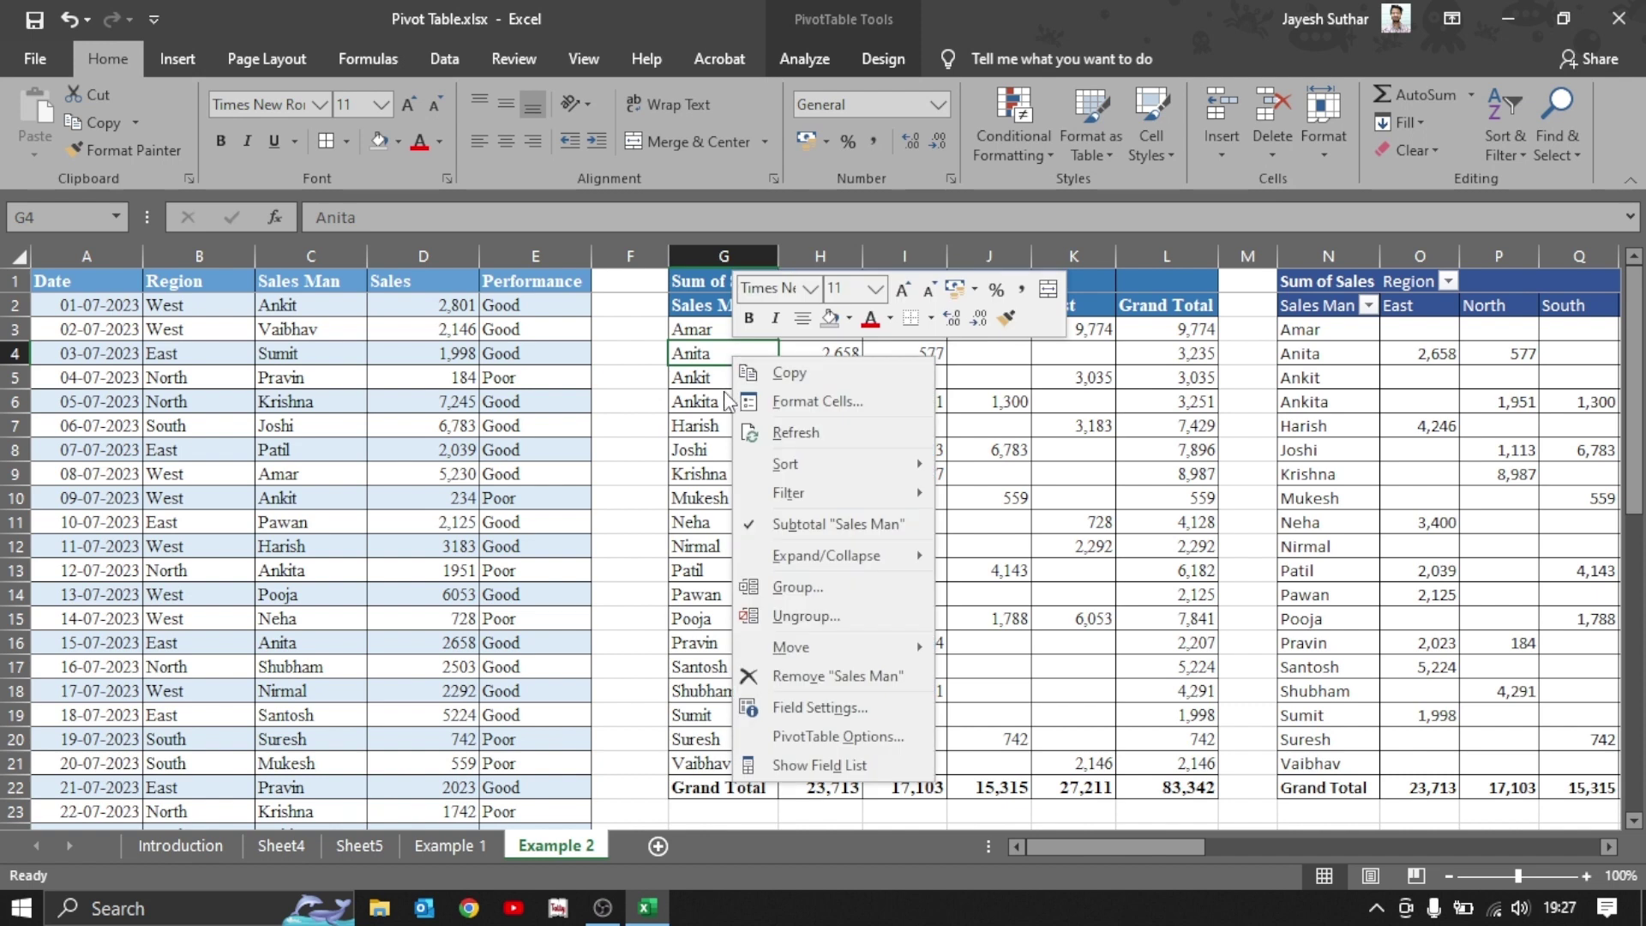
left_click(809, 434)
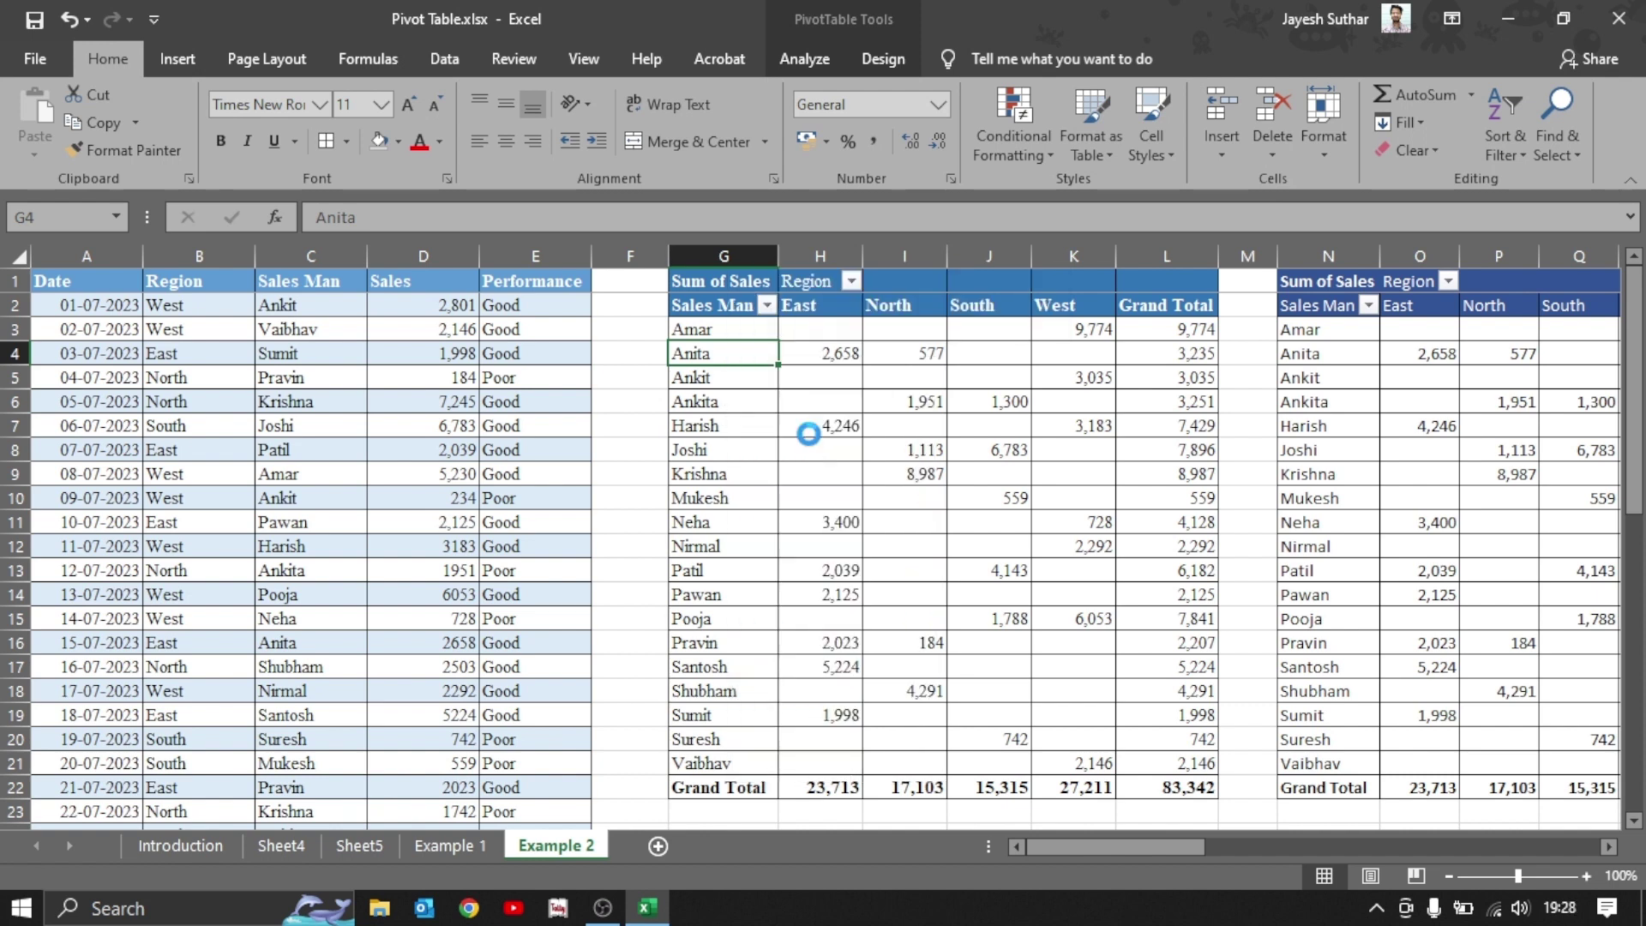
left_click(1169, 787)
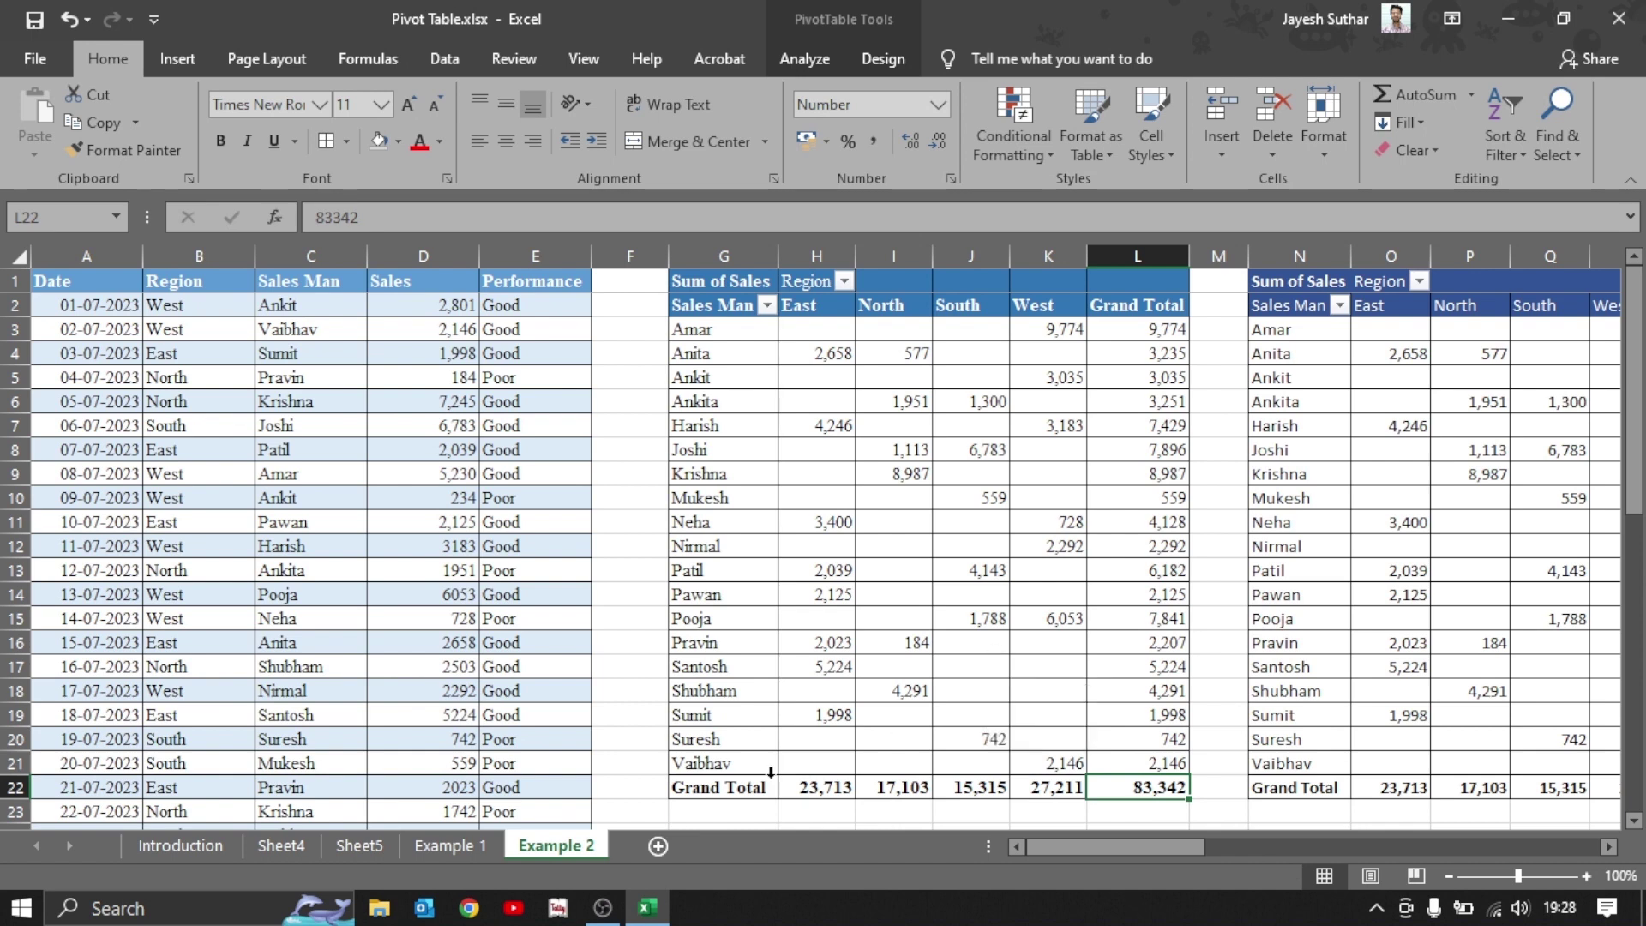
Copy the new sales record in A33:E33 of the Example 2 source data.
left_click(187, 421)
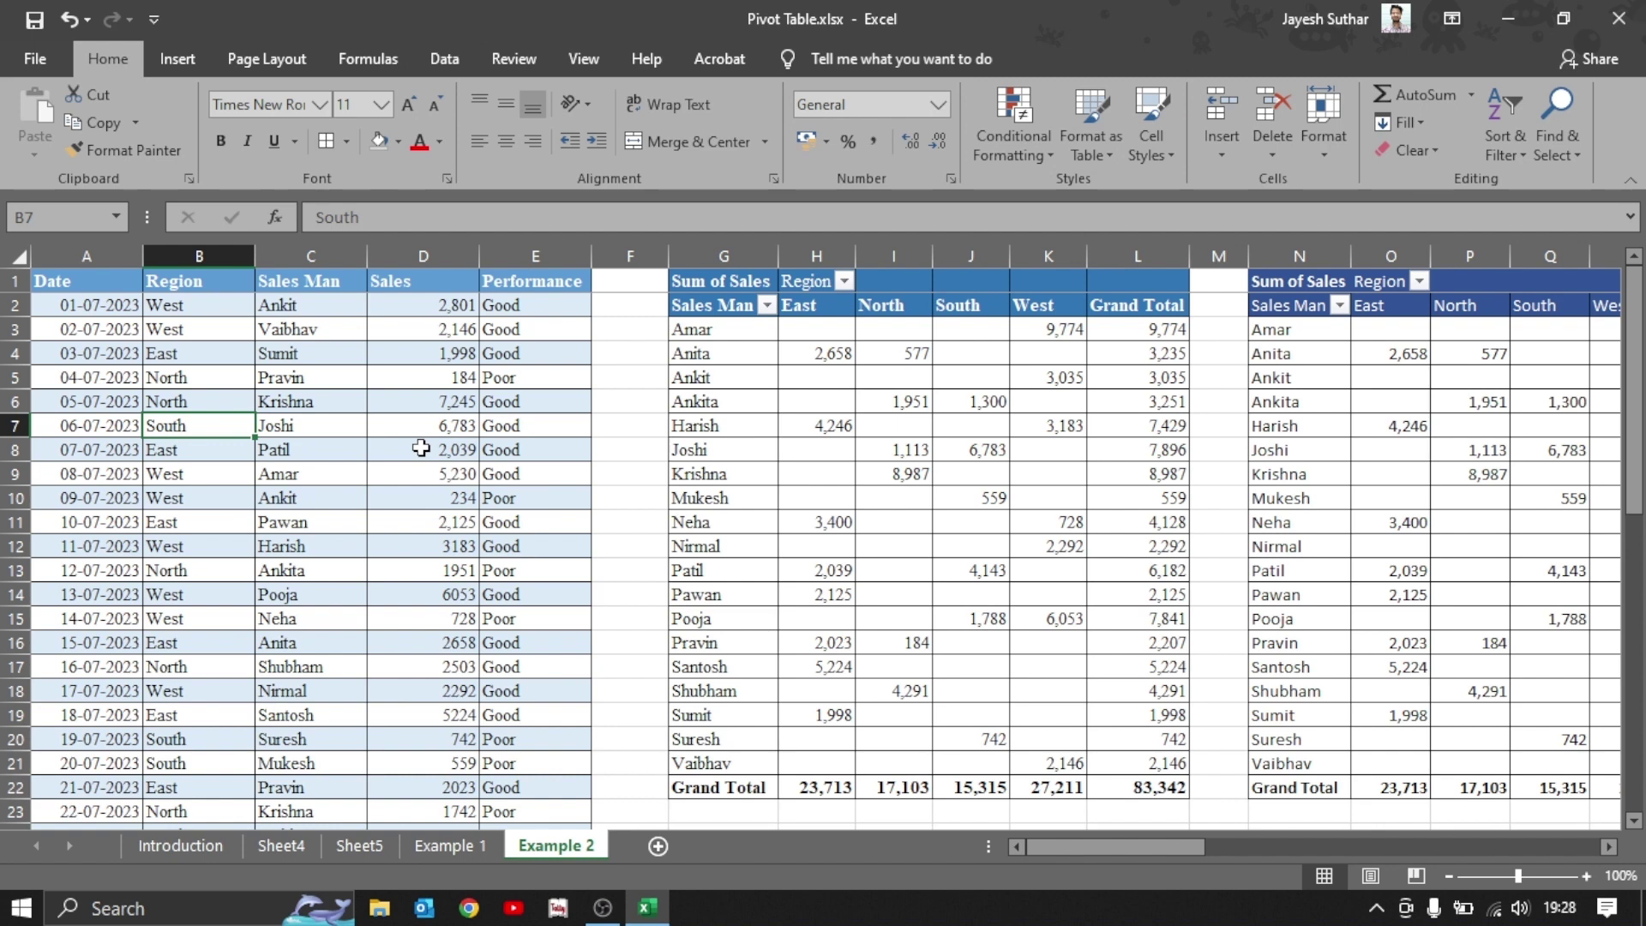
key("Left")
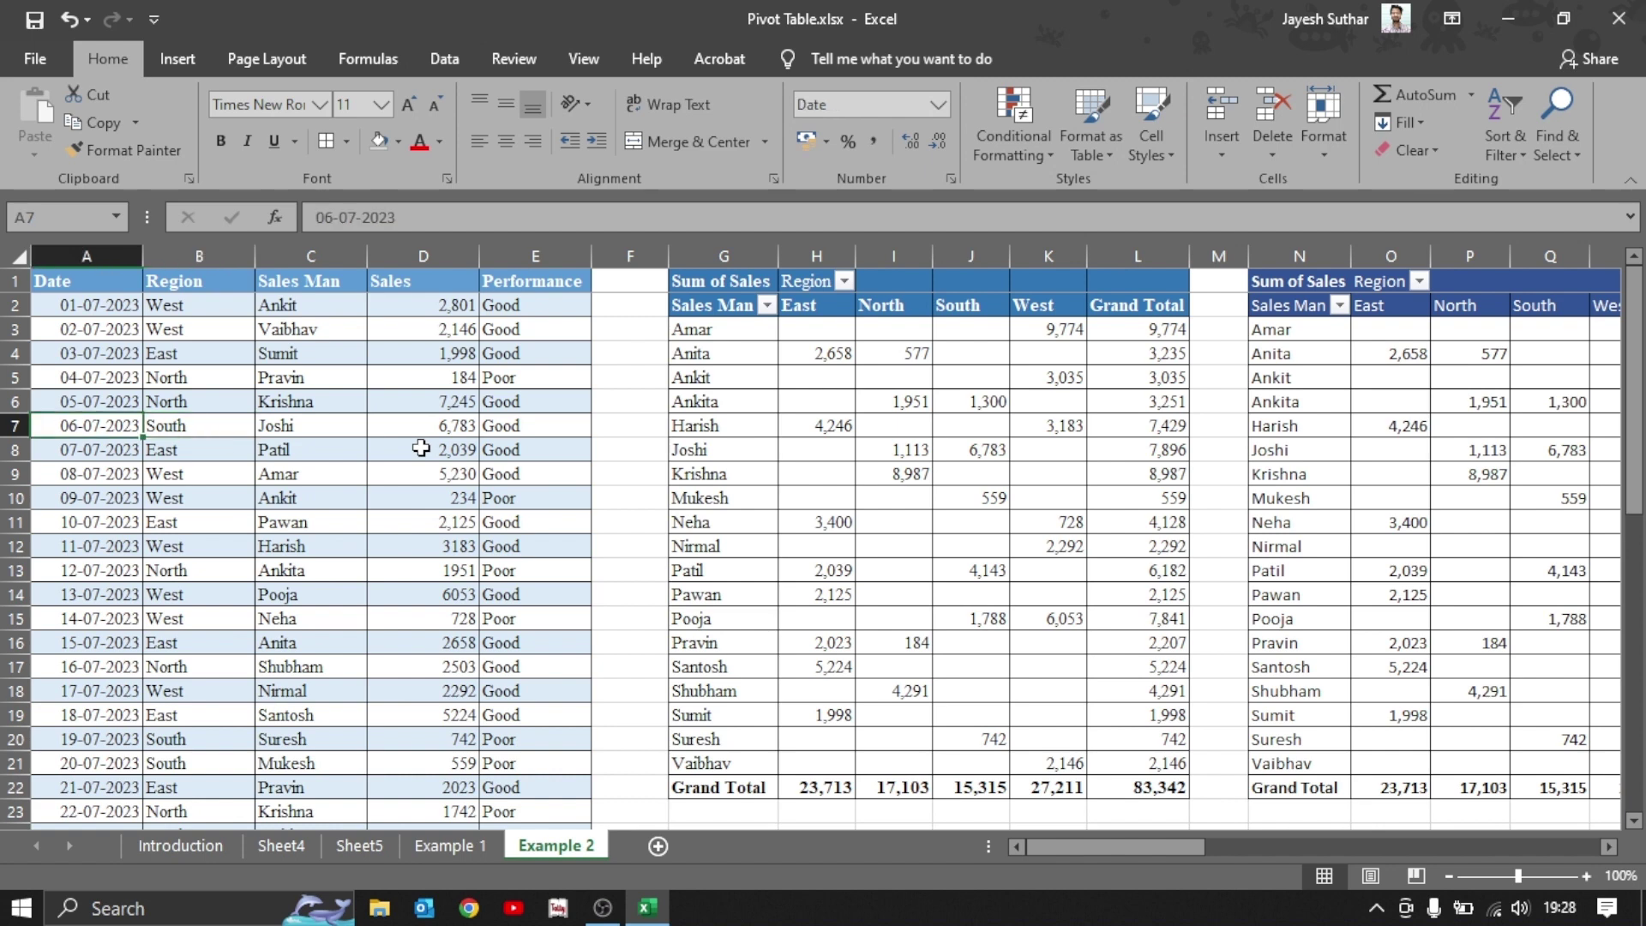
key("ctrl+Down")
scroll(421, 448, "down", 1)
key("shift+Right")
key("shift+Right")
key("shift+Right")
key("shift+Right")
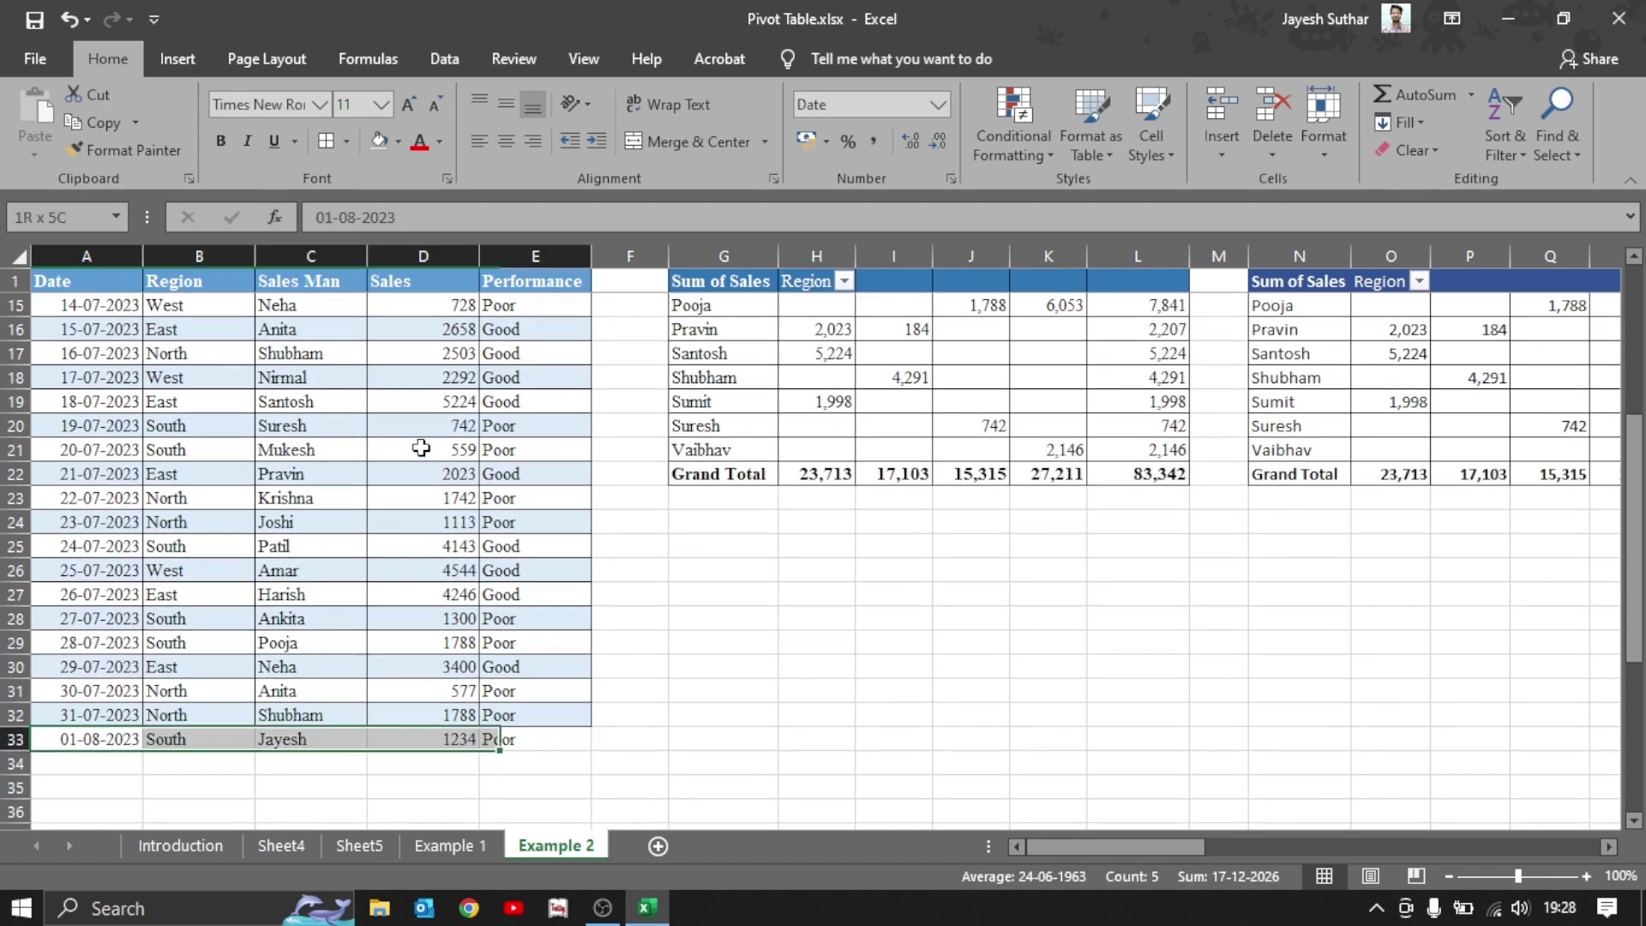
key("ctrl+c")
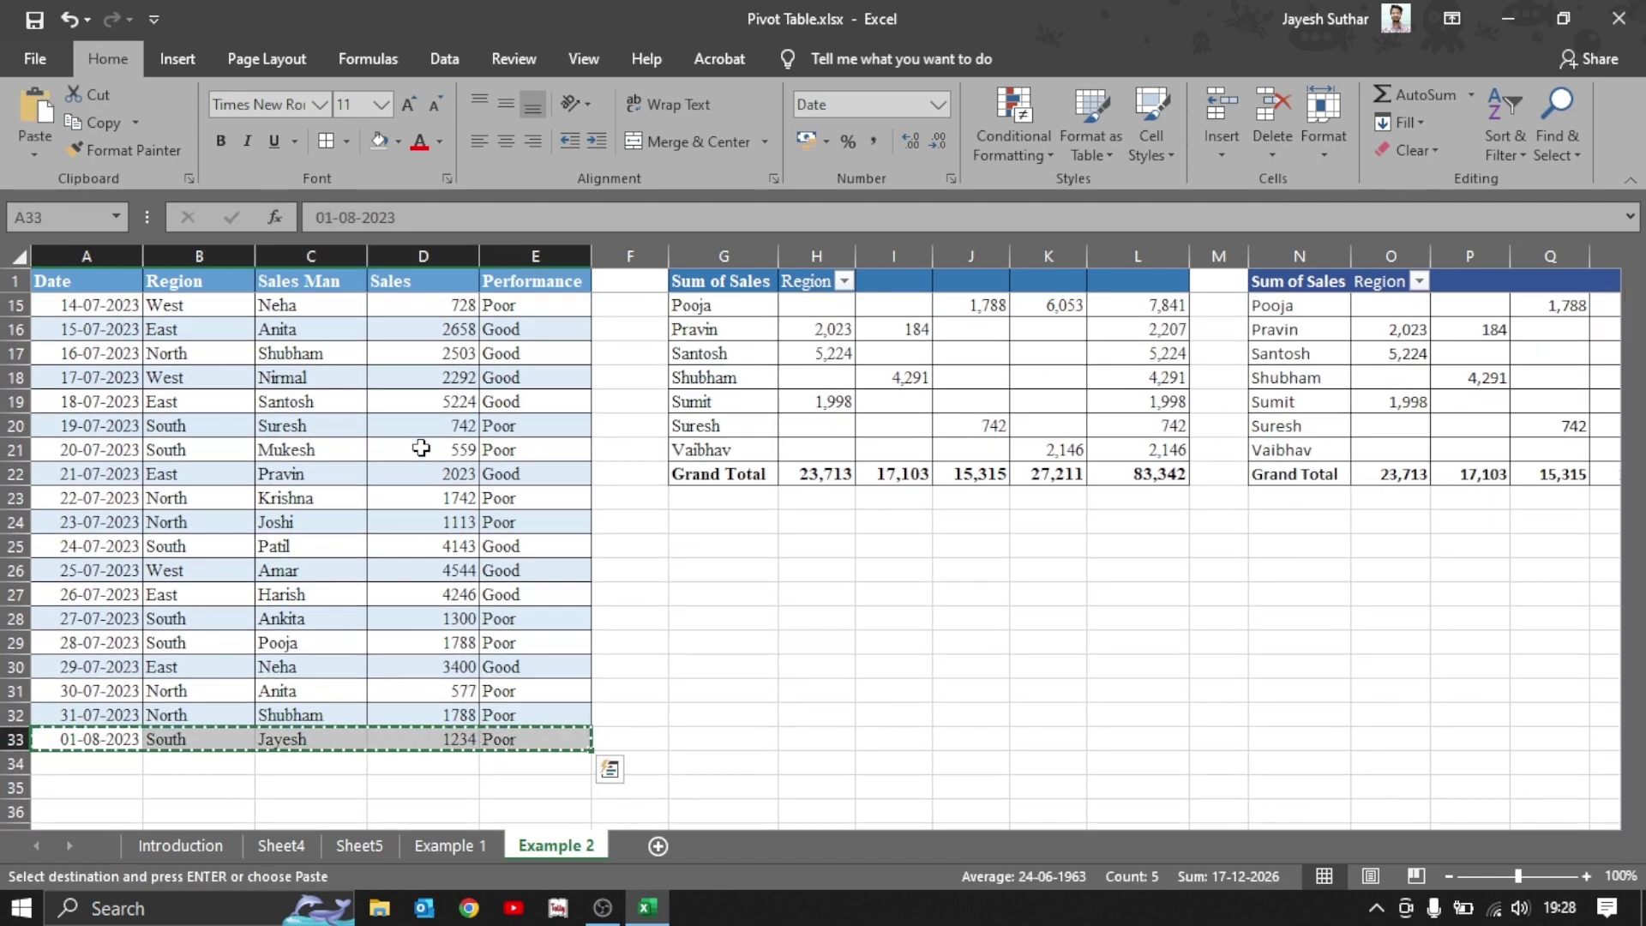
Paste the copied record into row 33, directly below the source table on the Example 1 sheet.
key("ctrl+Page_Up")
left_click(156, 390)
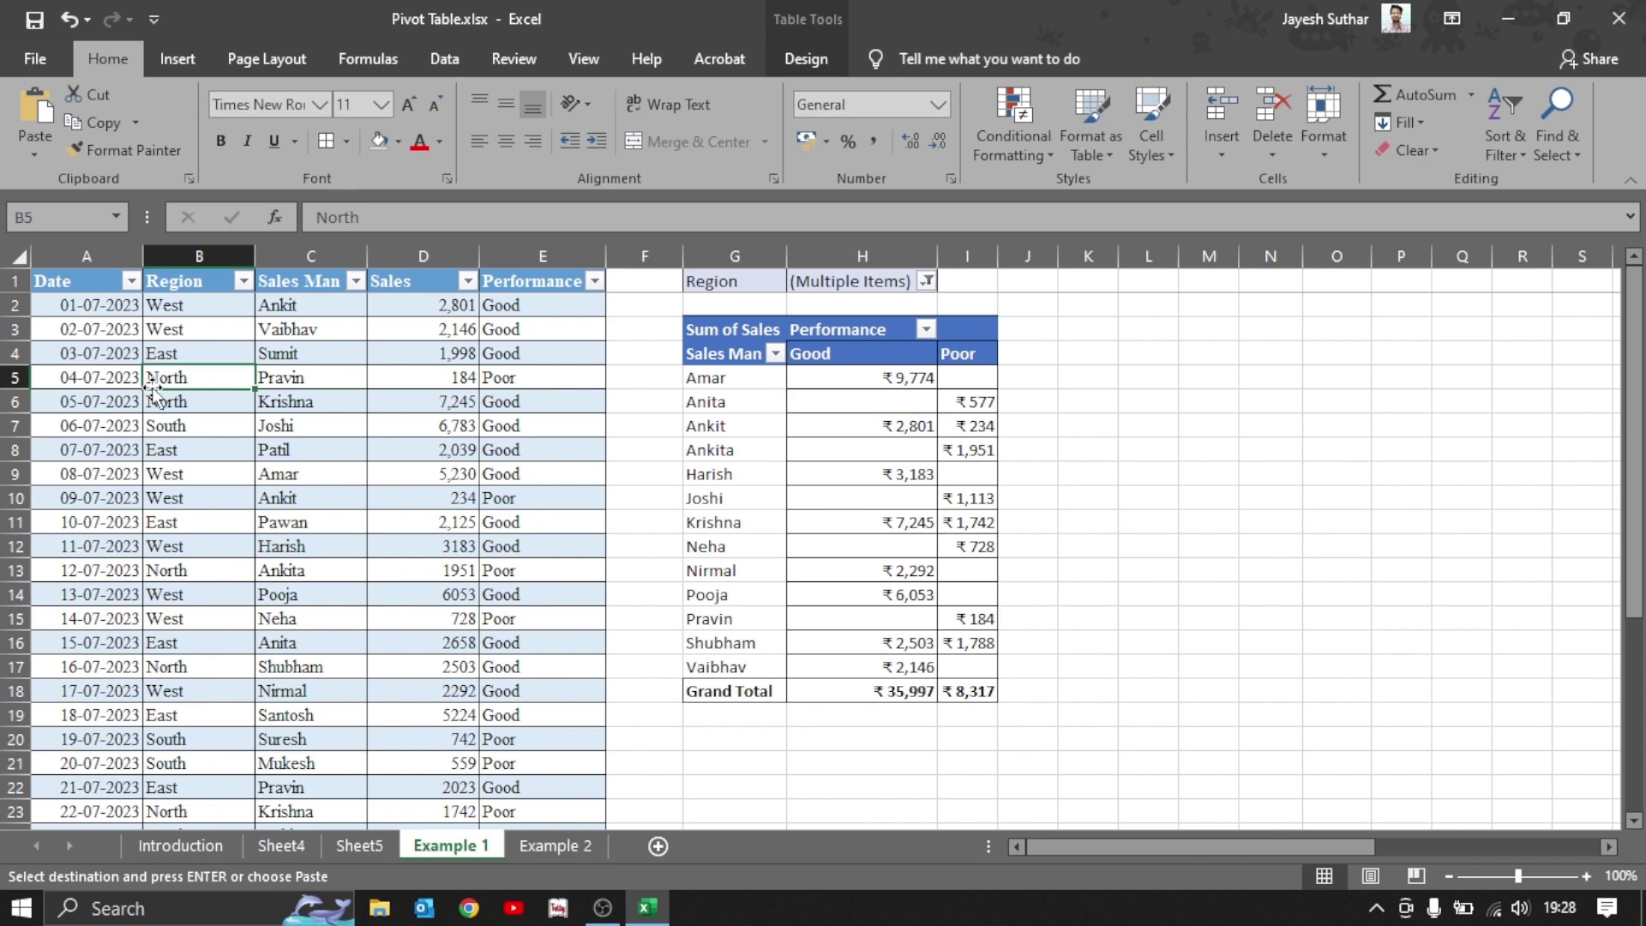
key("Left")
key("ctrl+Down")
scroll(157, 397, "down", 2)
key("Down")
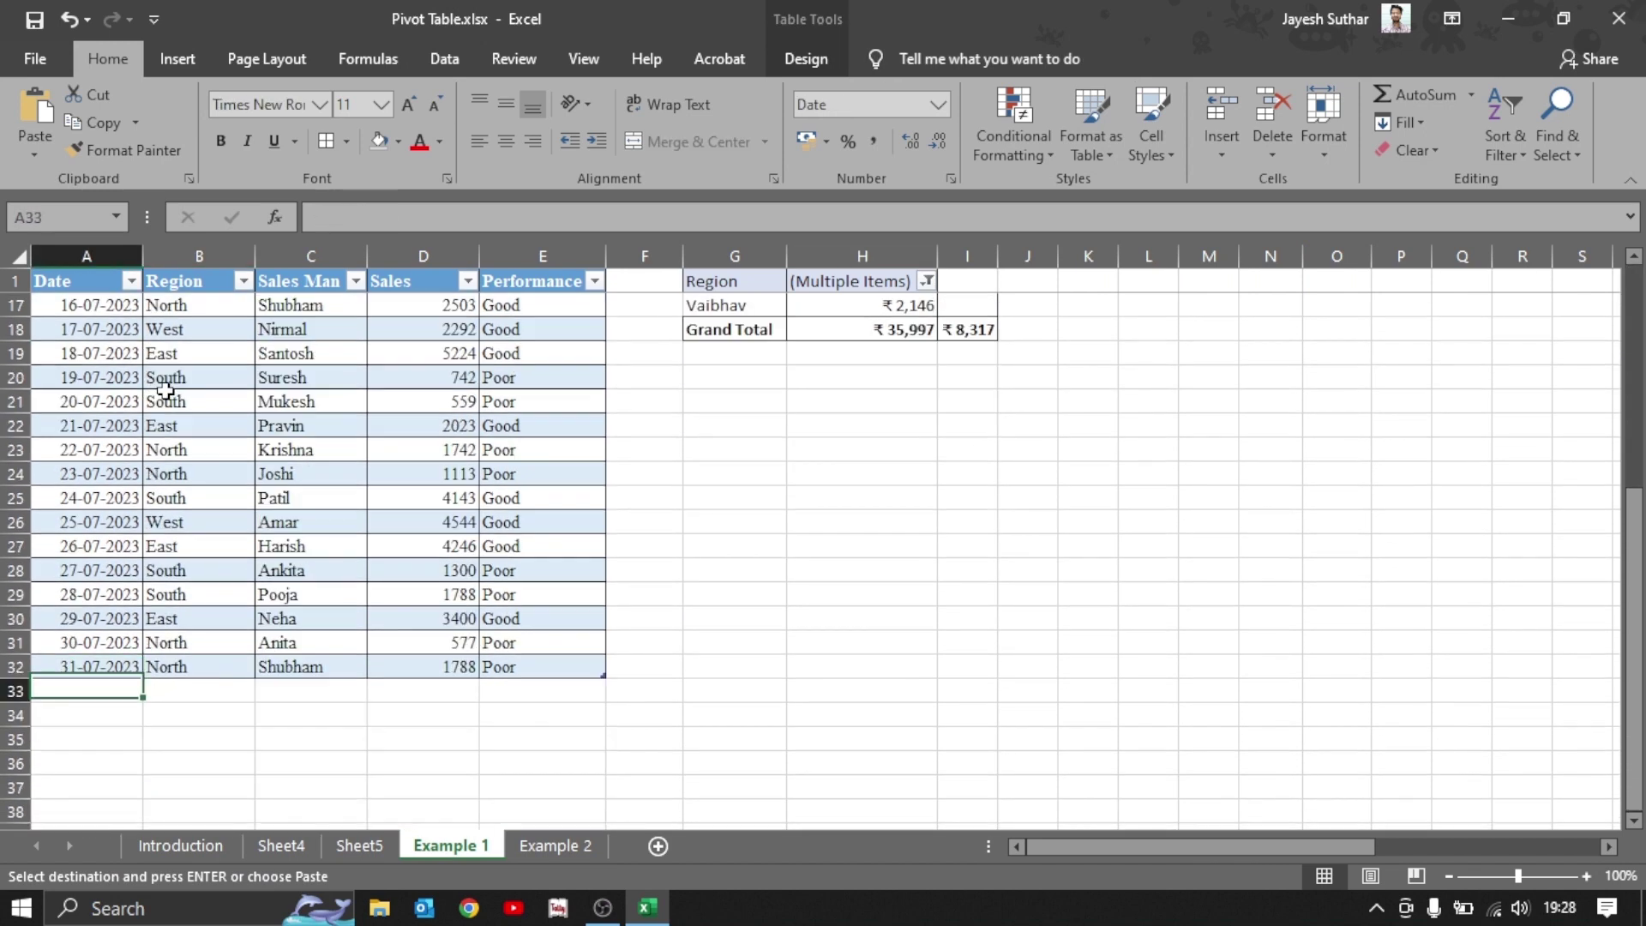
key("Return")
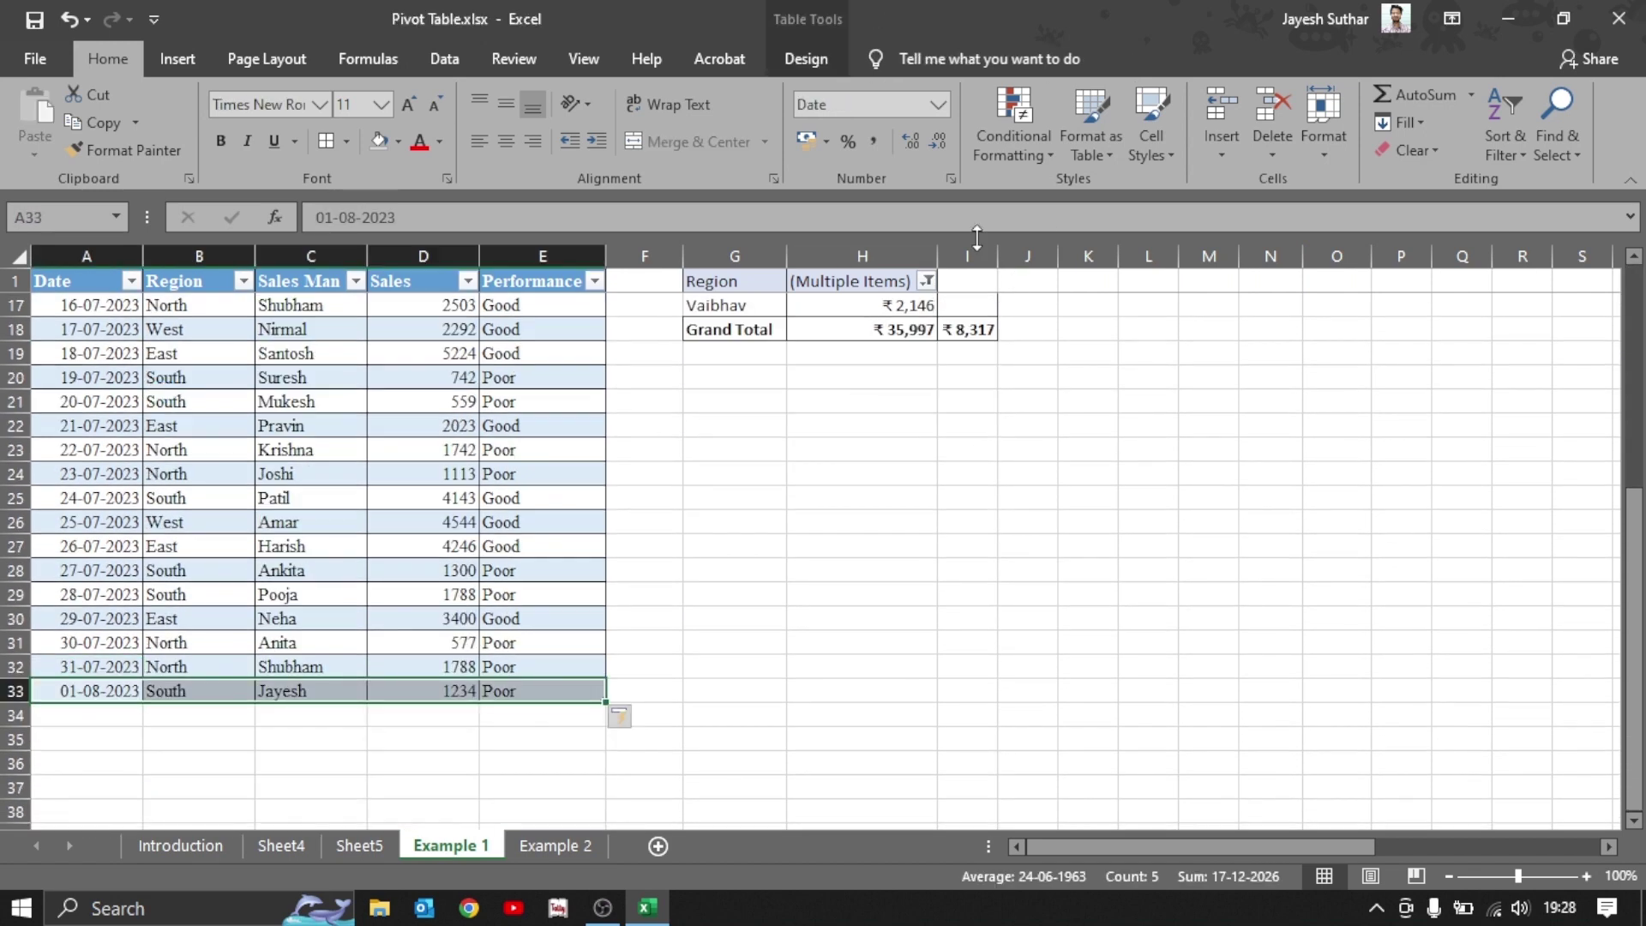
Reset the Region report filter of the Example 1 pivot table to All.
left_click(875, 285)
key("alt+a")
key("r")
key("a")
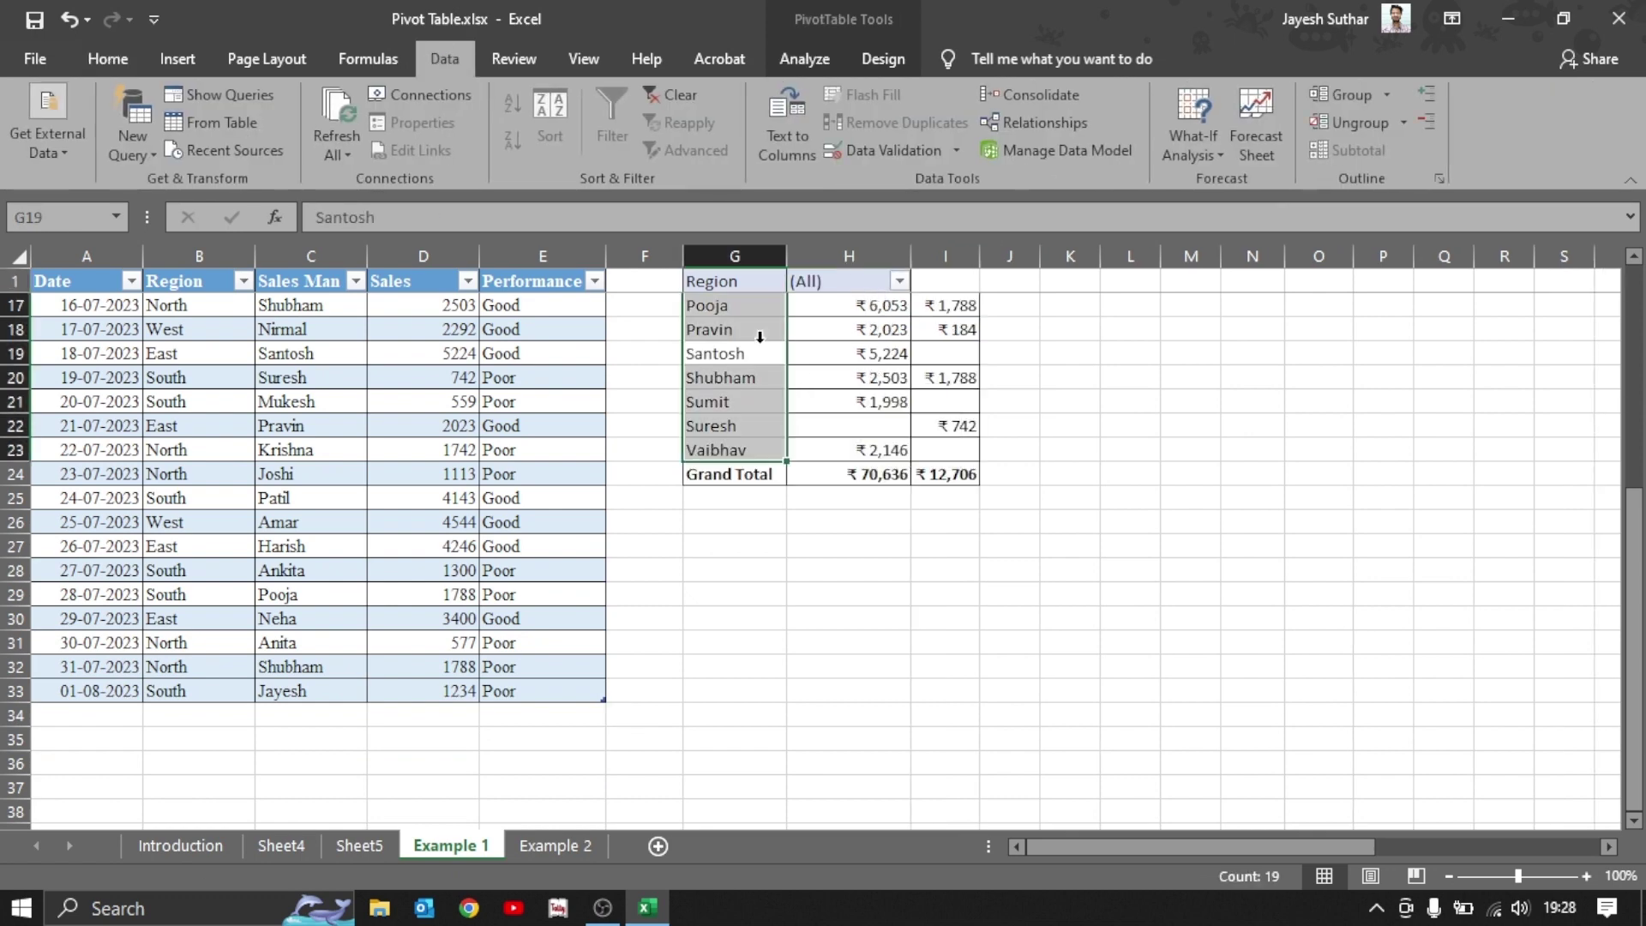
Show the pivot table's field list and remove Region from the report filters.
left_click(727, 360)
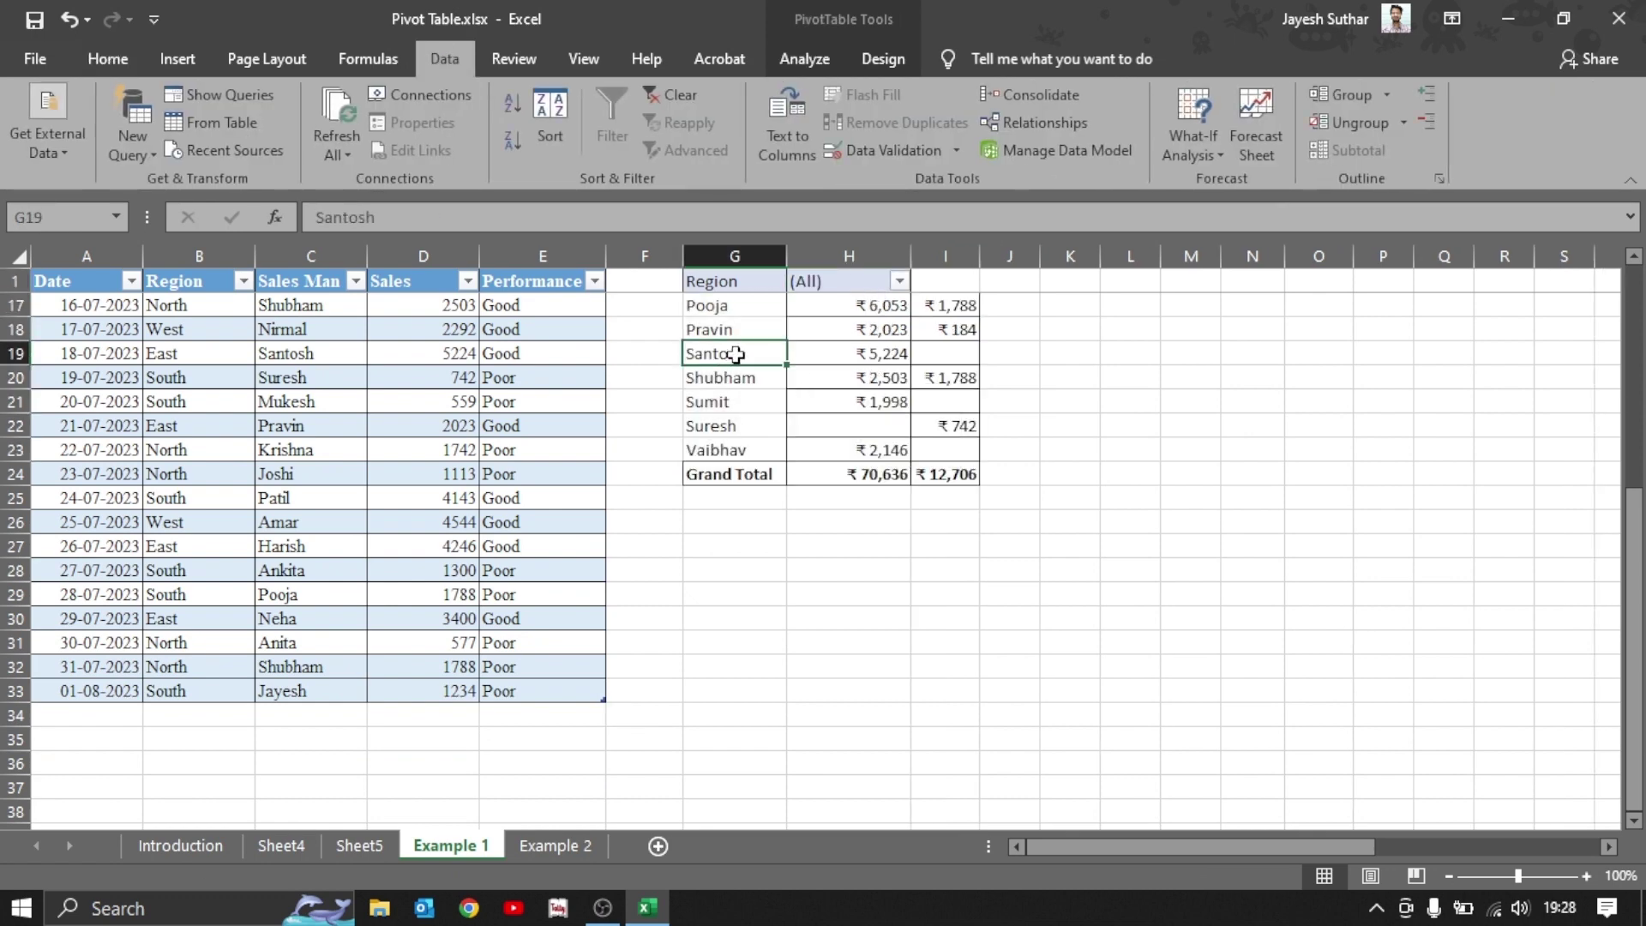
right_click(727, 363)
key("Escape")
right_click(732, 353)
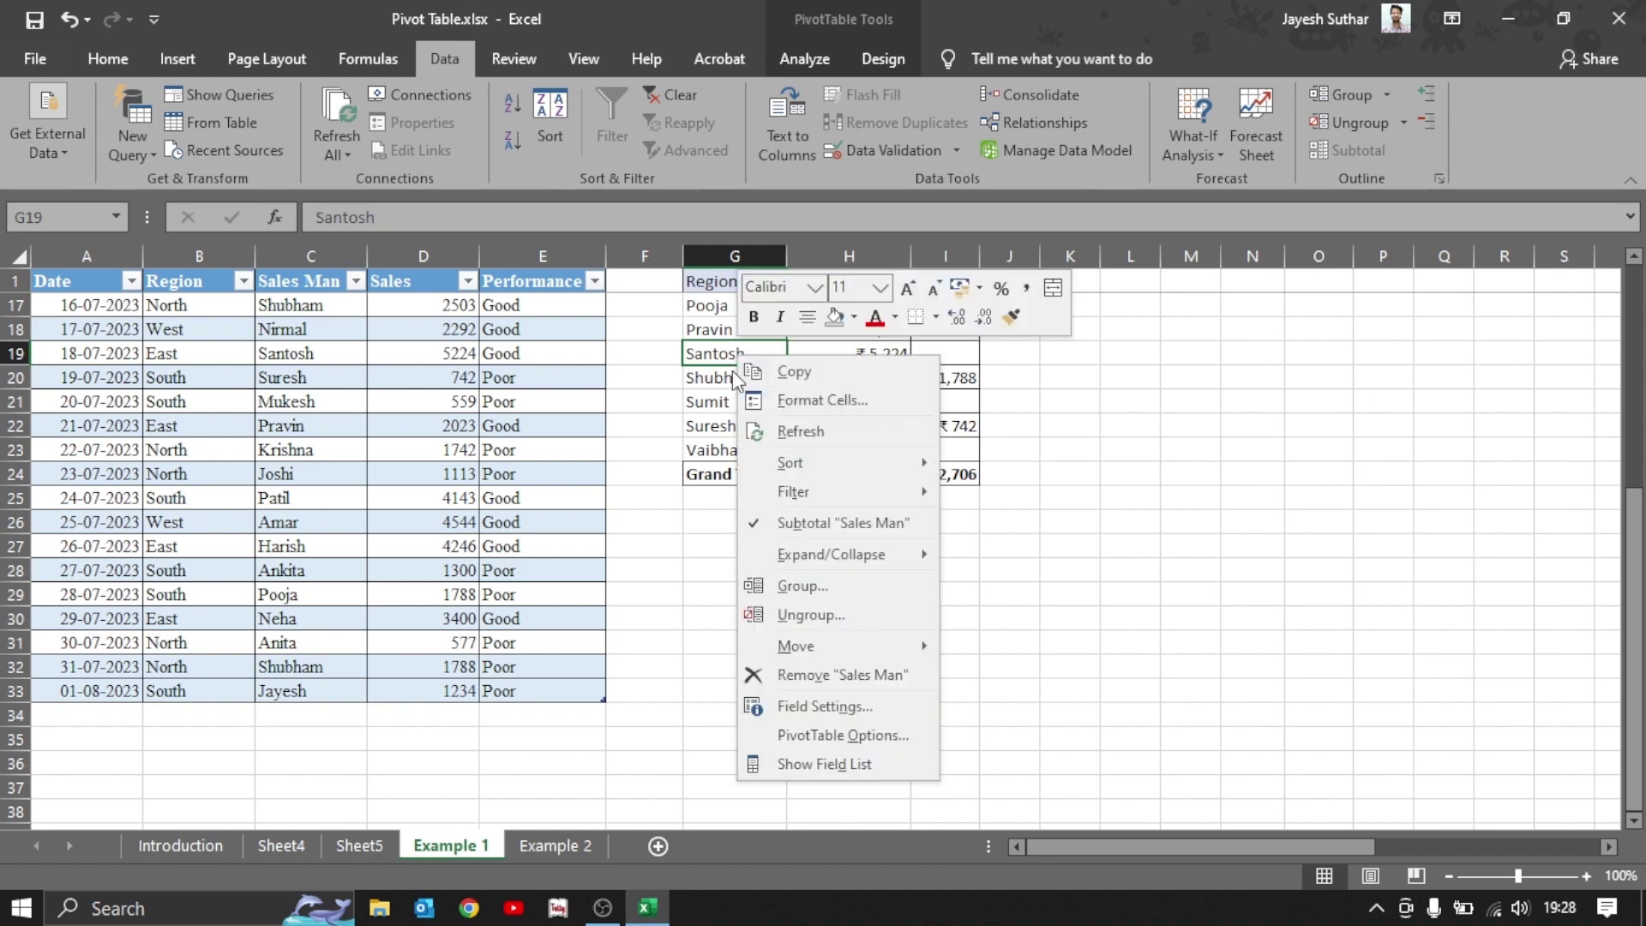
left_click(845, 772)
left_click_drag(1312, 656, 963, 572)
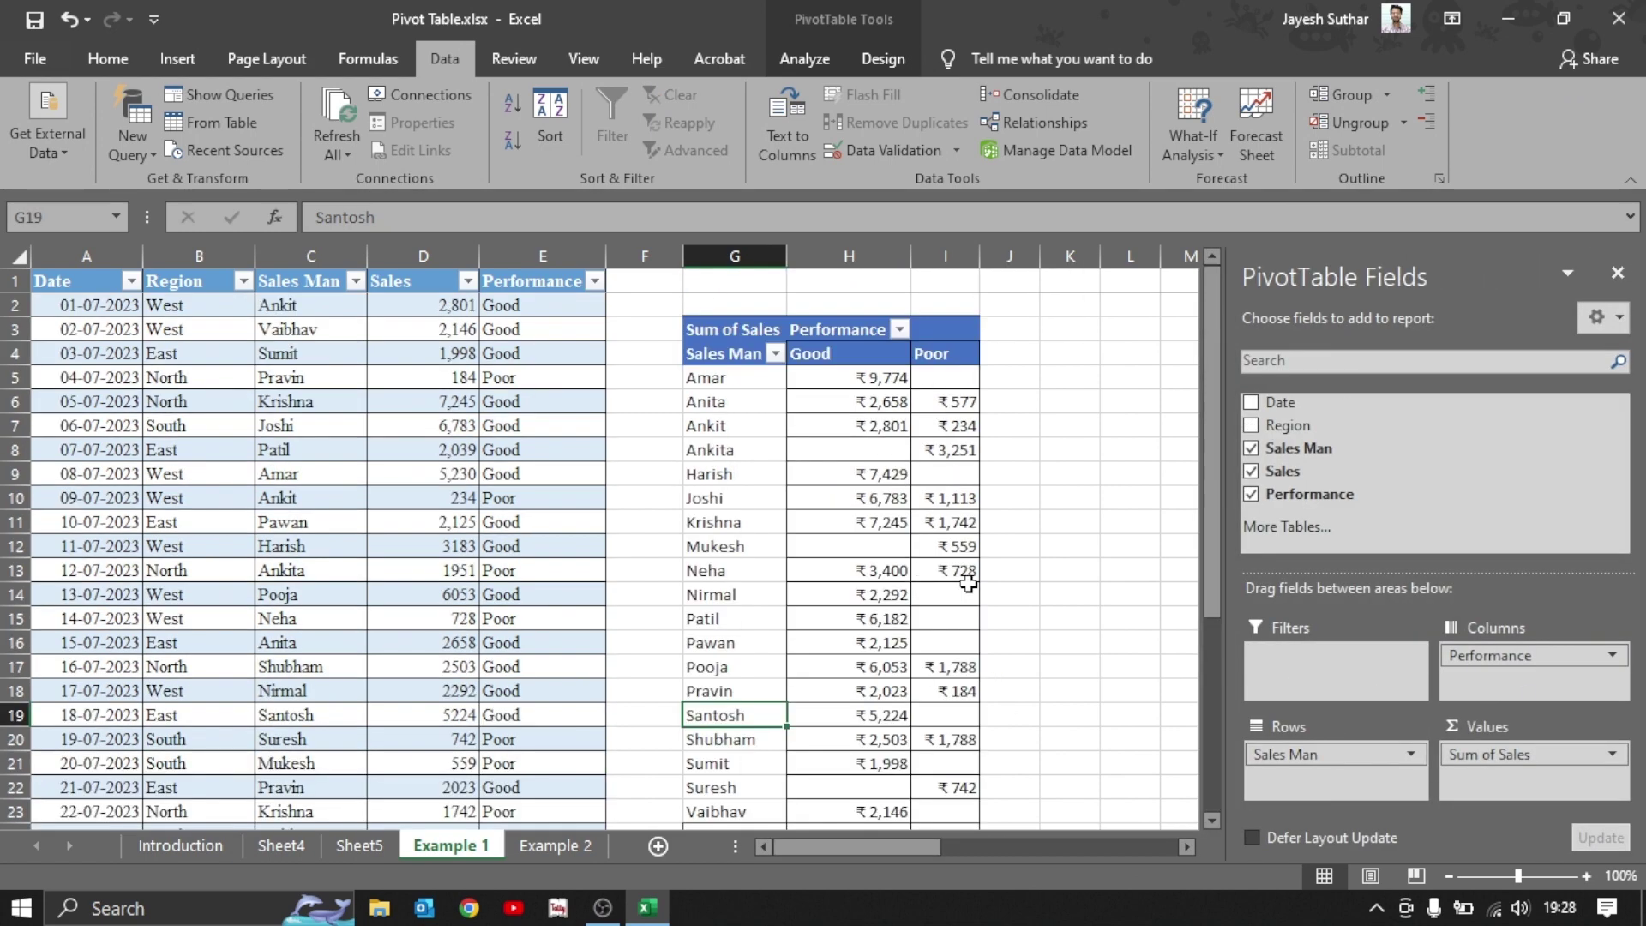
Replace Performance with Region as the column field of the Example 1 pivot table.
left_click_drag(1534, 655, 1141, 677)
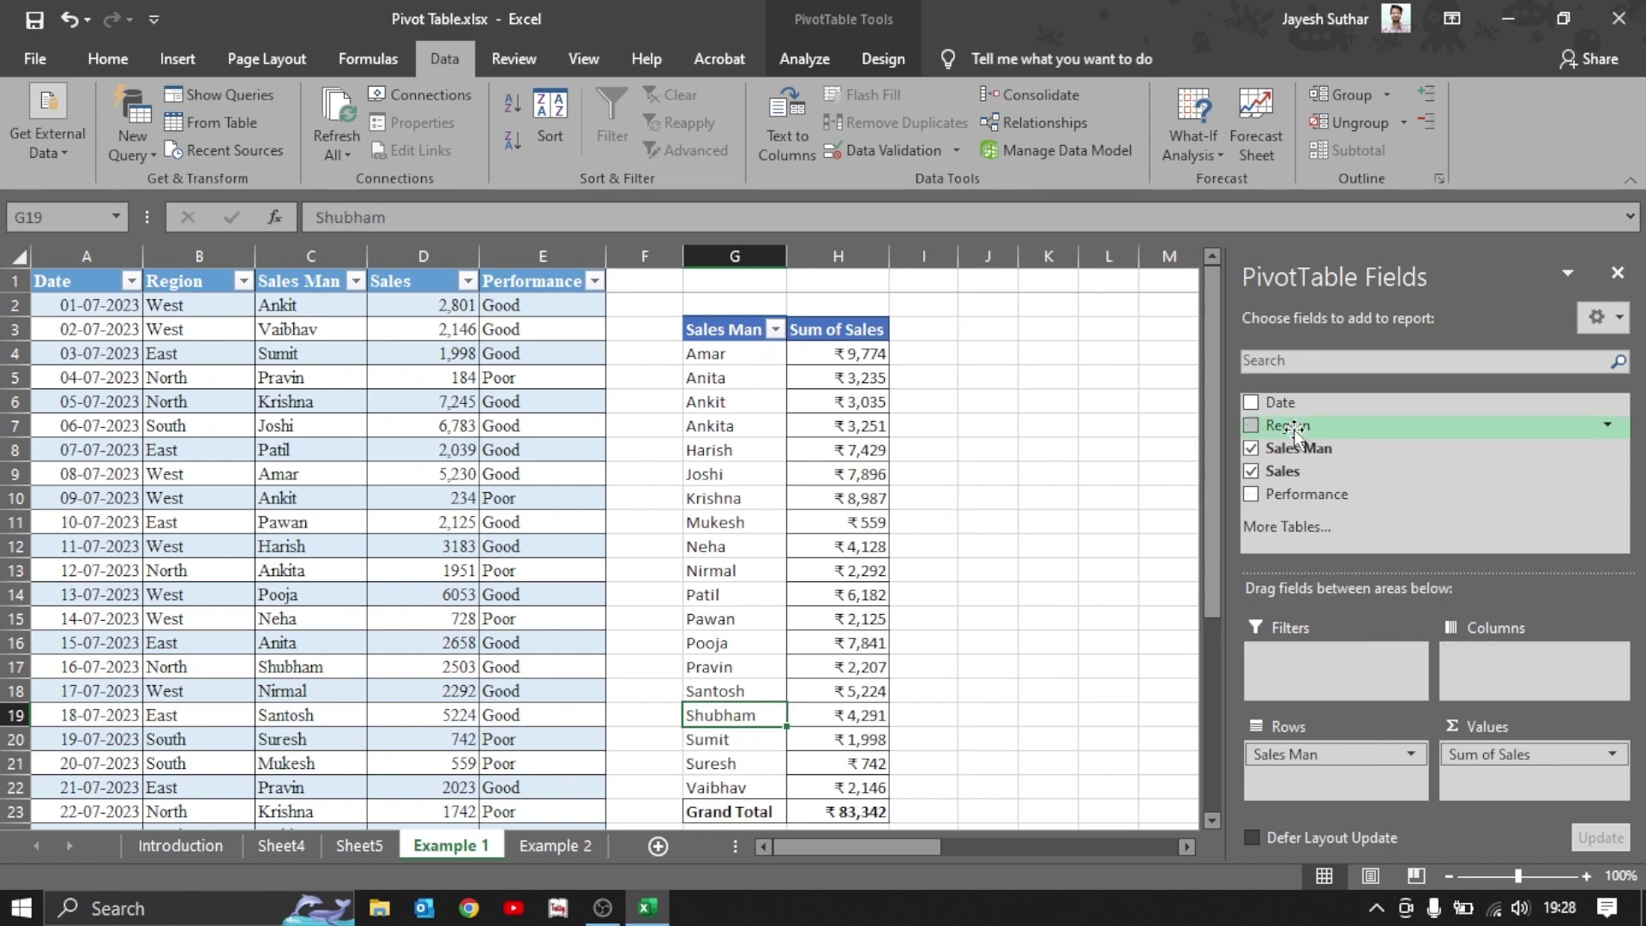
left_click_drag(1293, 430, 1499, 676)
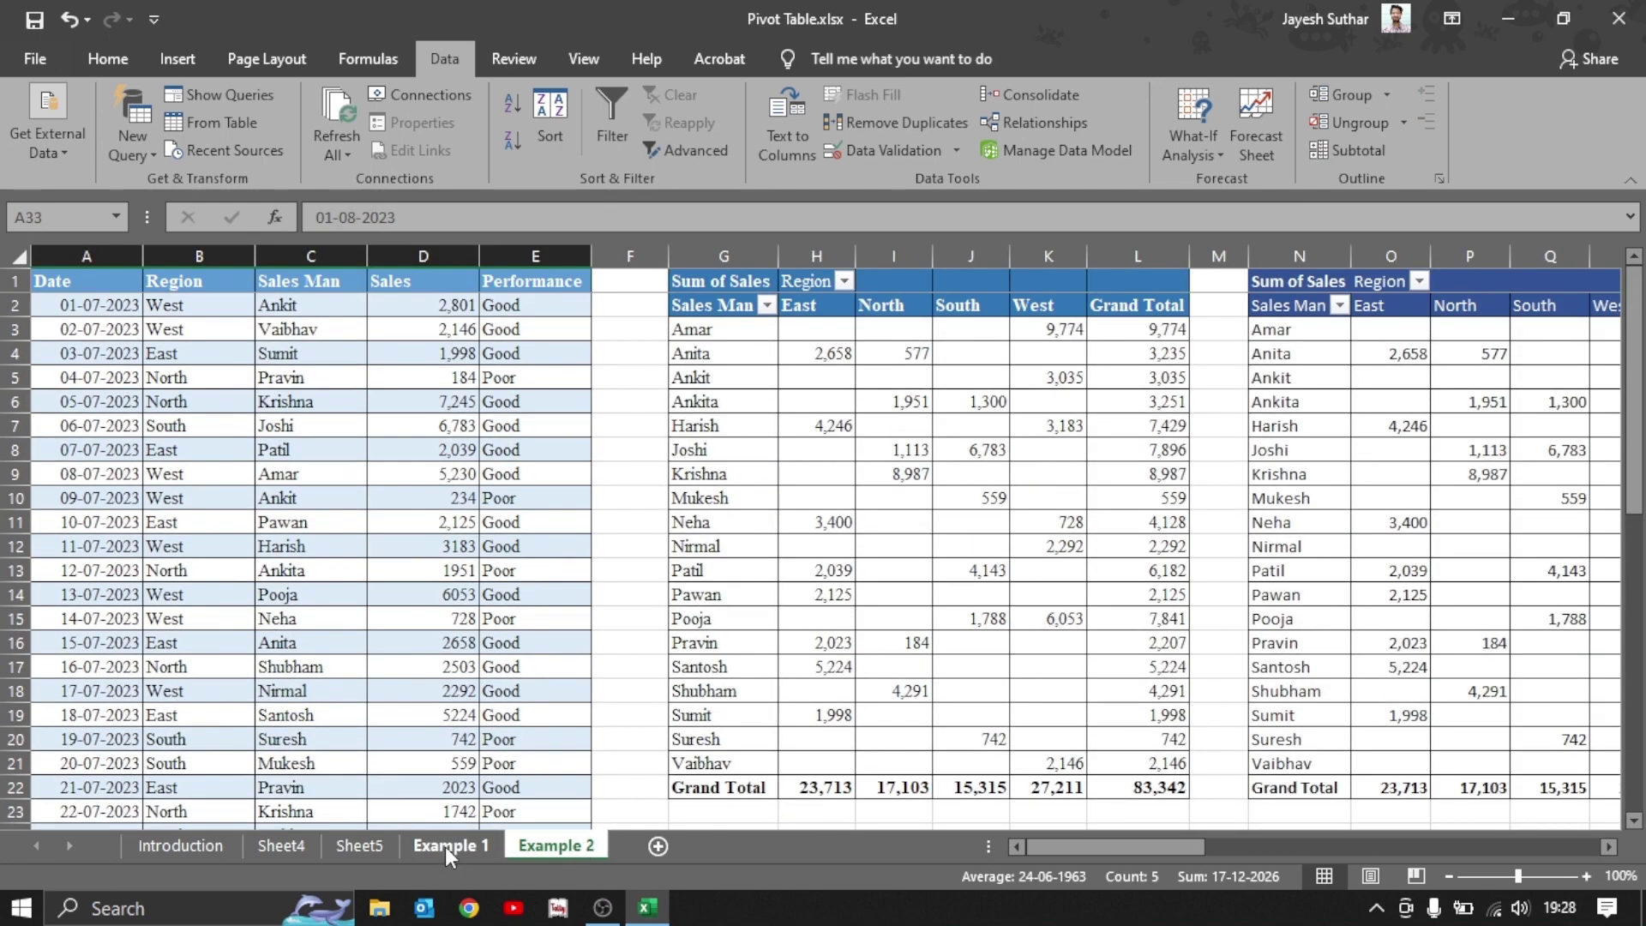
left_click(450, 845)
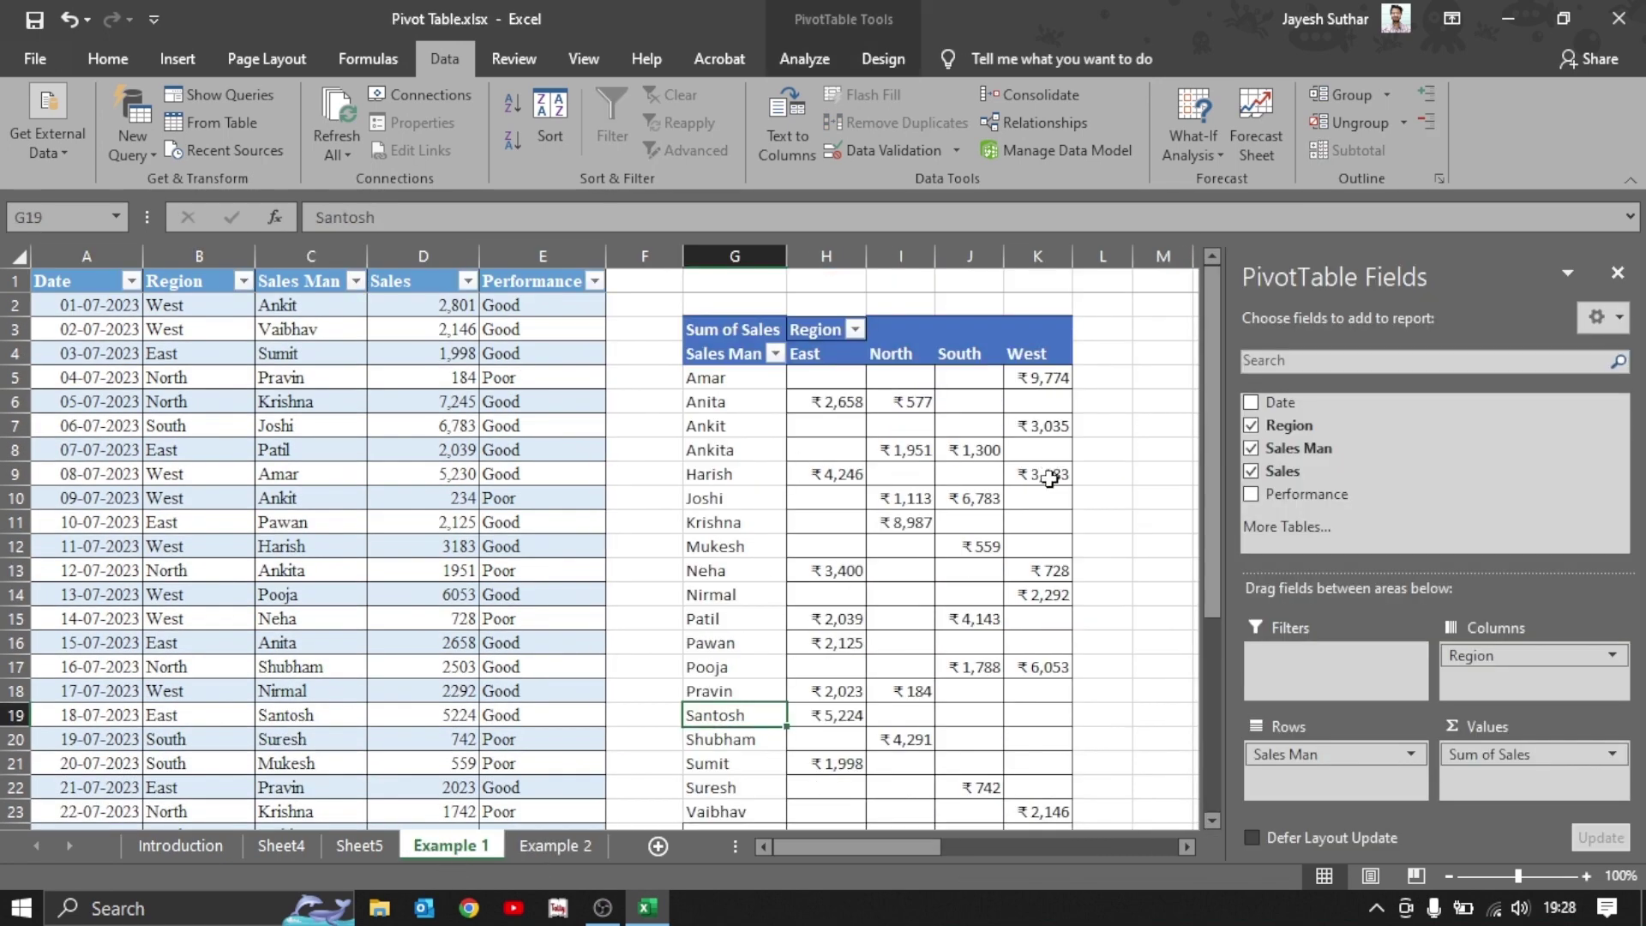
Turn on grand totals for both rows and columns in the Example 1 pivot table, and close the field list.
left_click(882, 59)
left_click(99, 120)
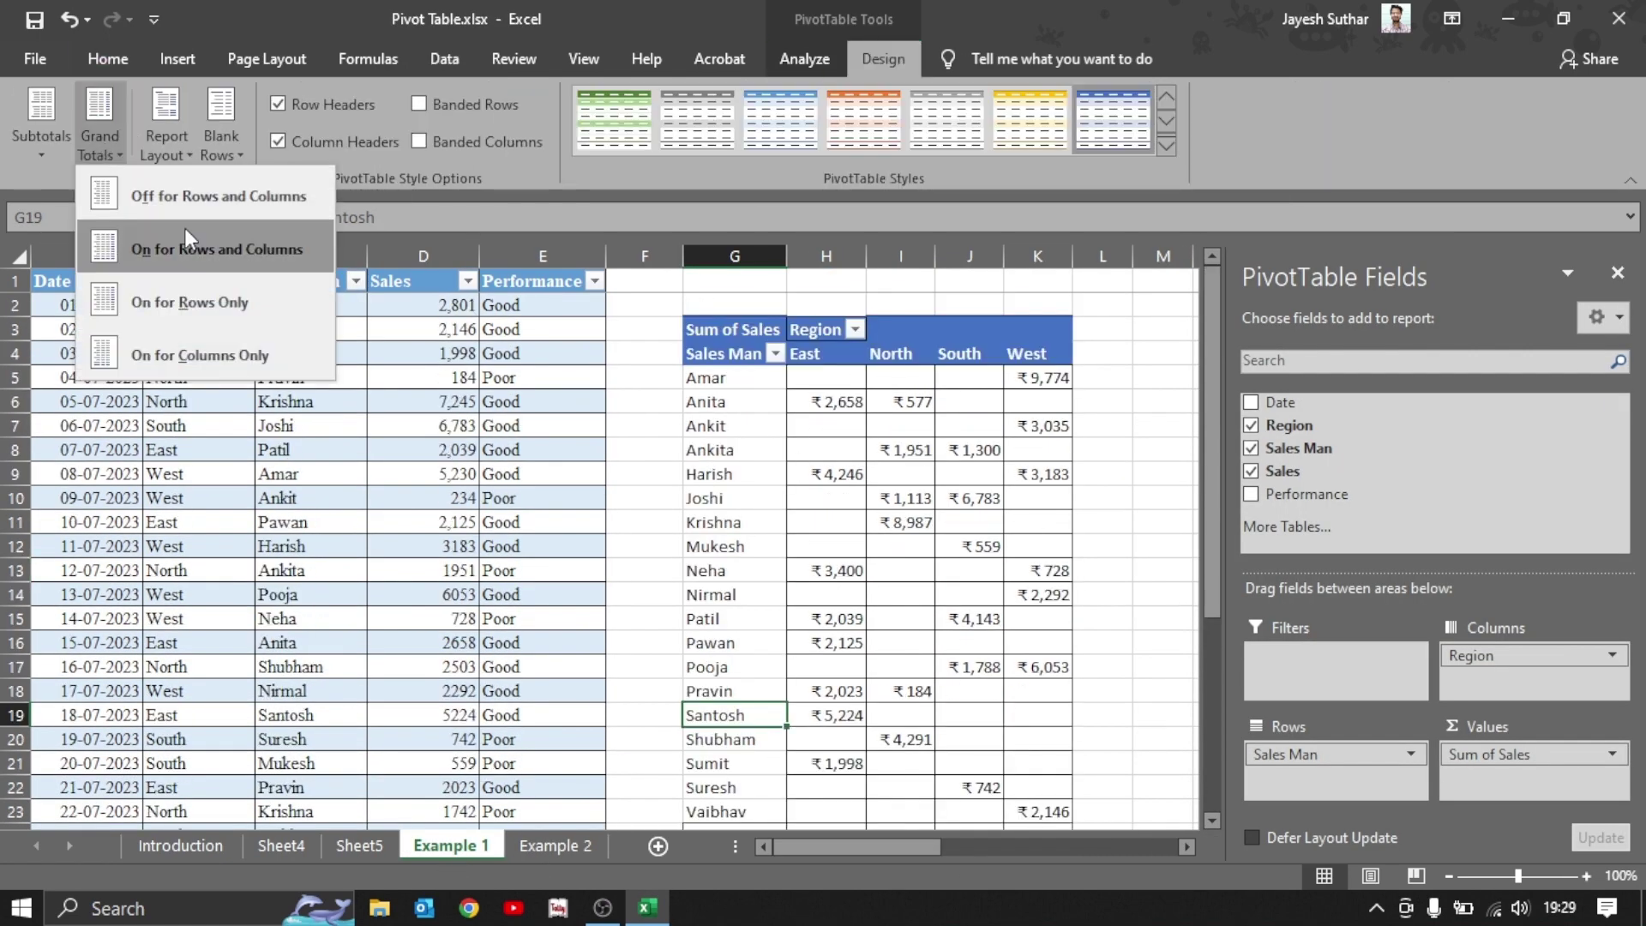
left_click(243, 267)
scroll(943, 474, "down", 2)
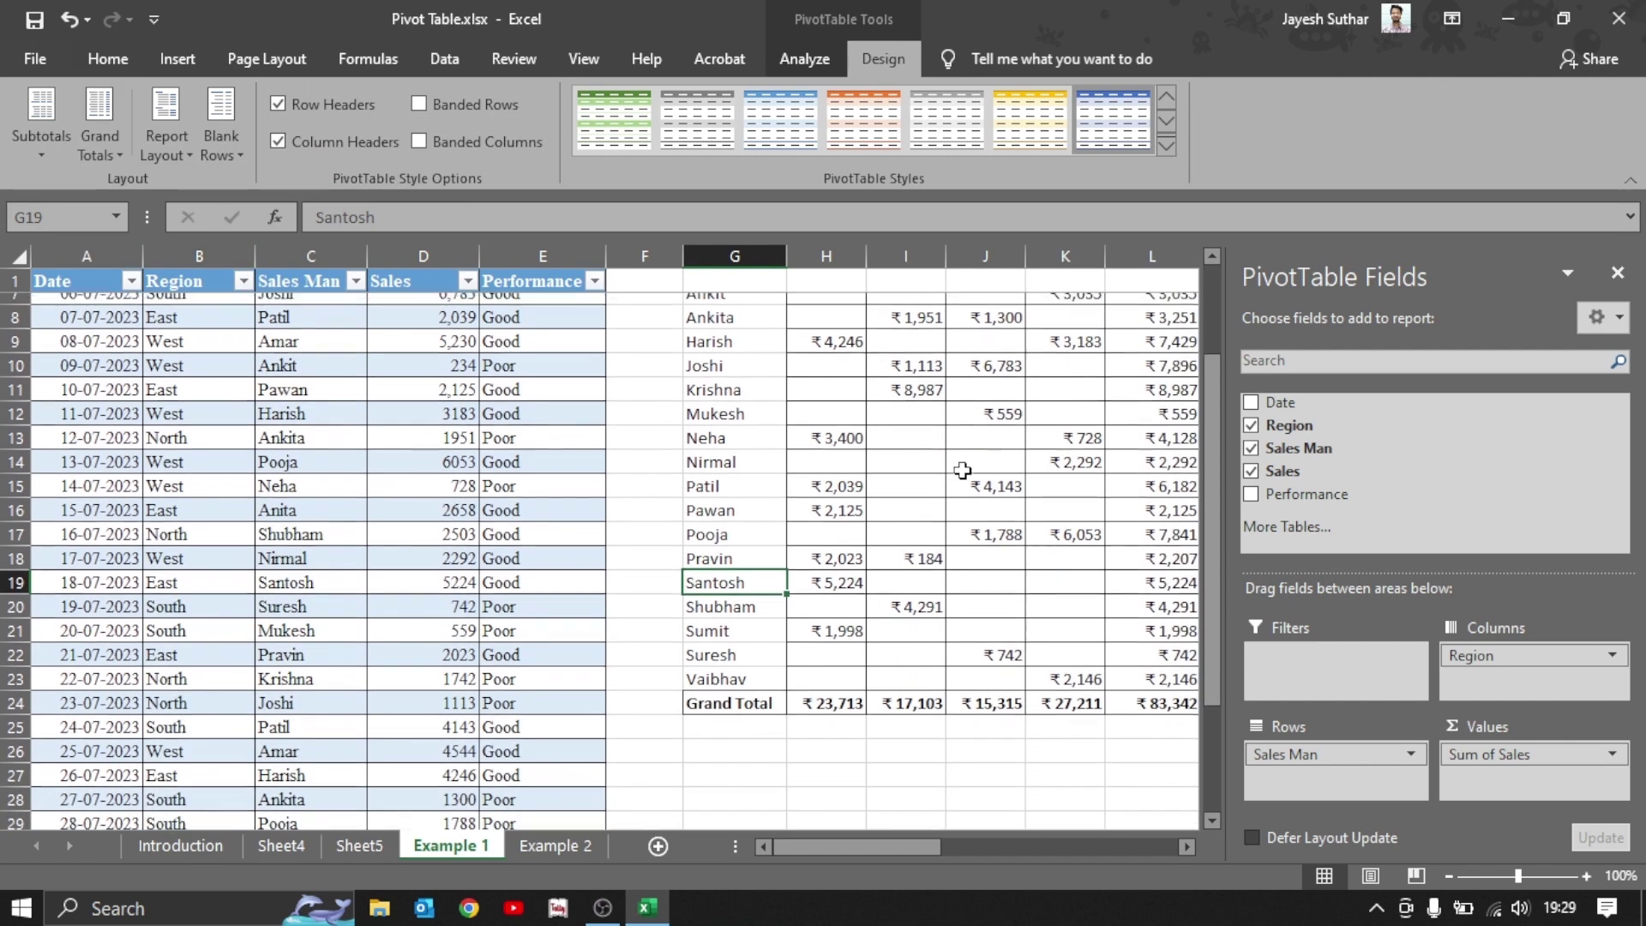
left_click(1157, 691)
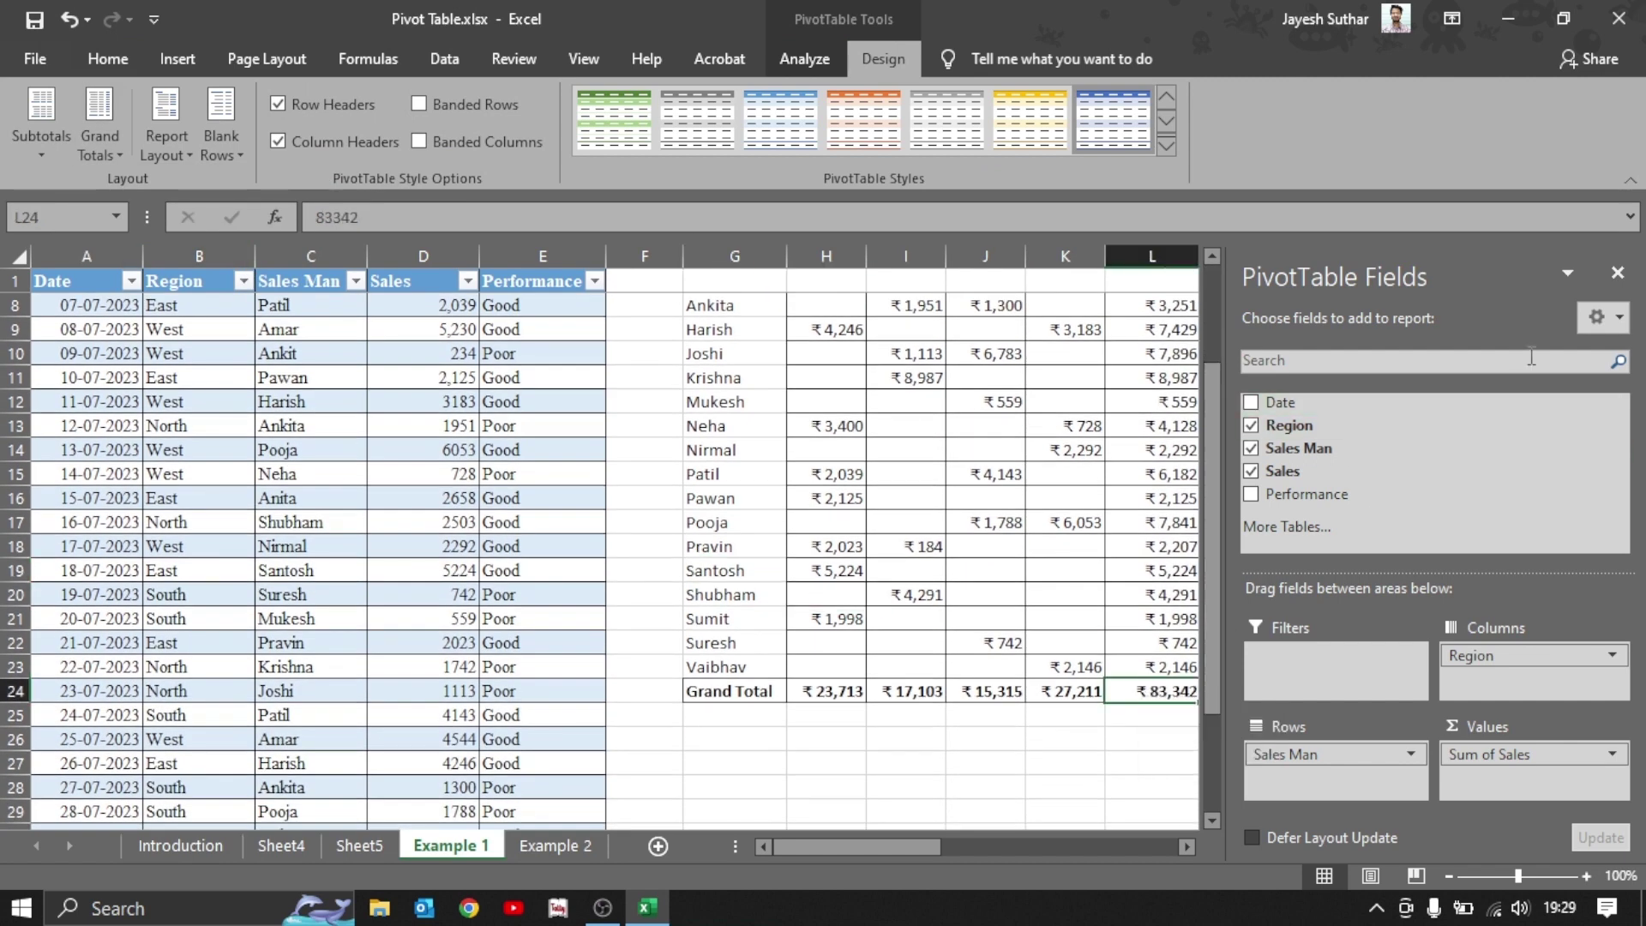
left_click(1620, 273)
scroll(942, 480, "up", 2)
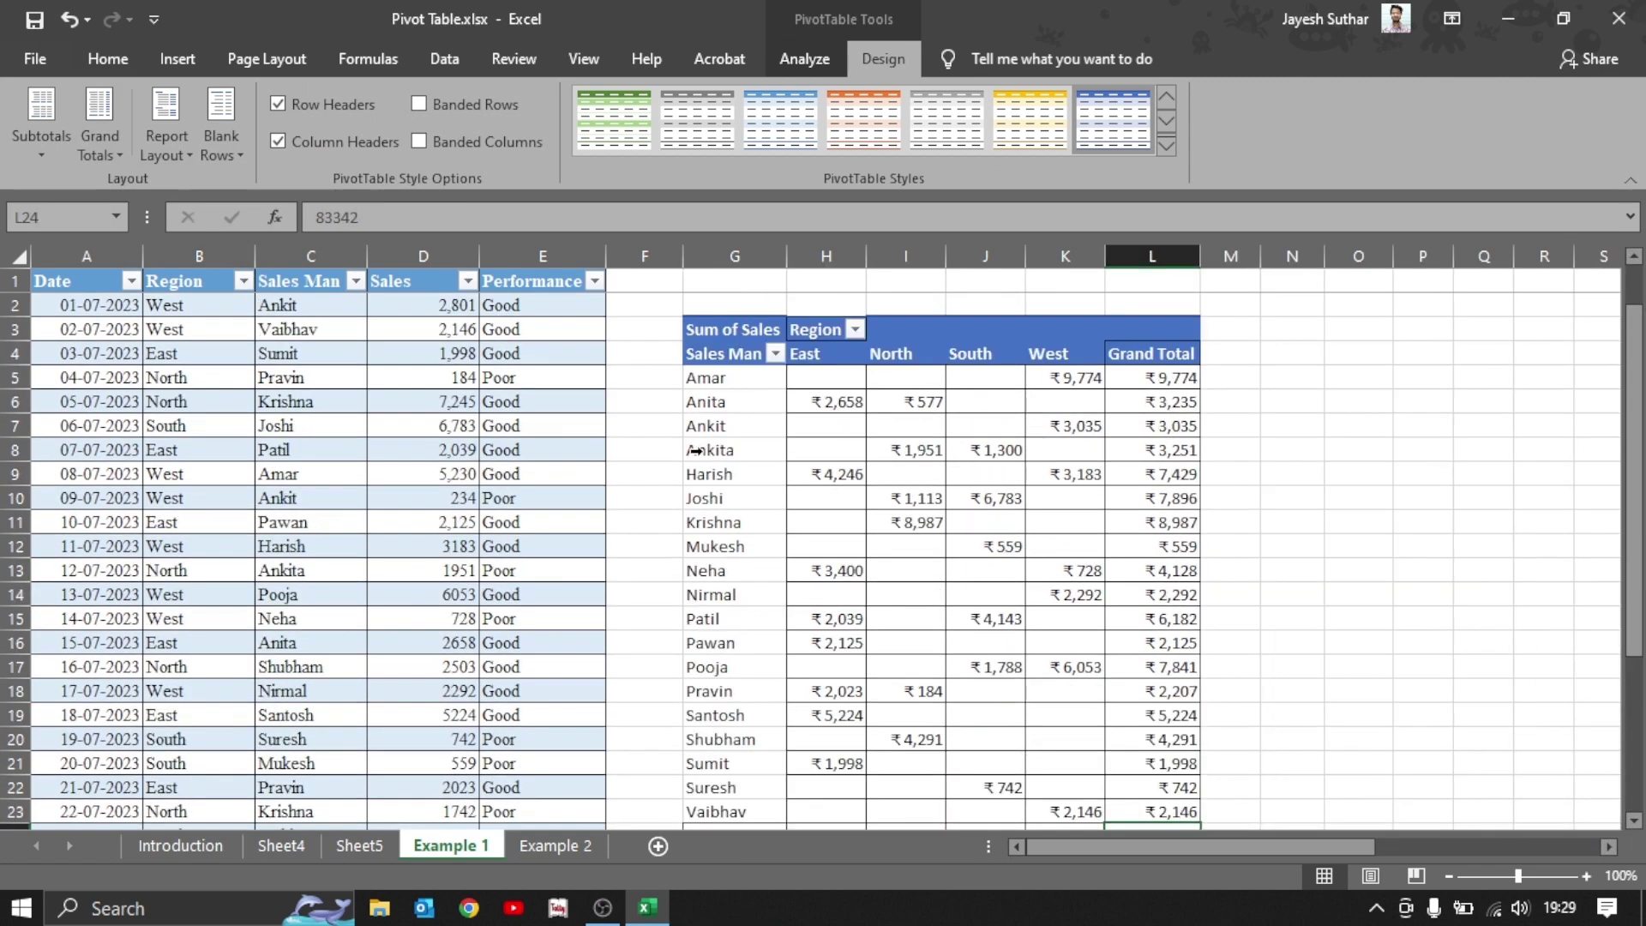
Compare the Example 1 pivot table's grand total with the Sales column of the source table.
left_click(429, 451)
scroll(433, 527, "down", 4)
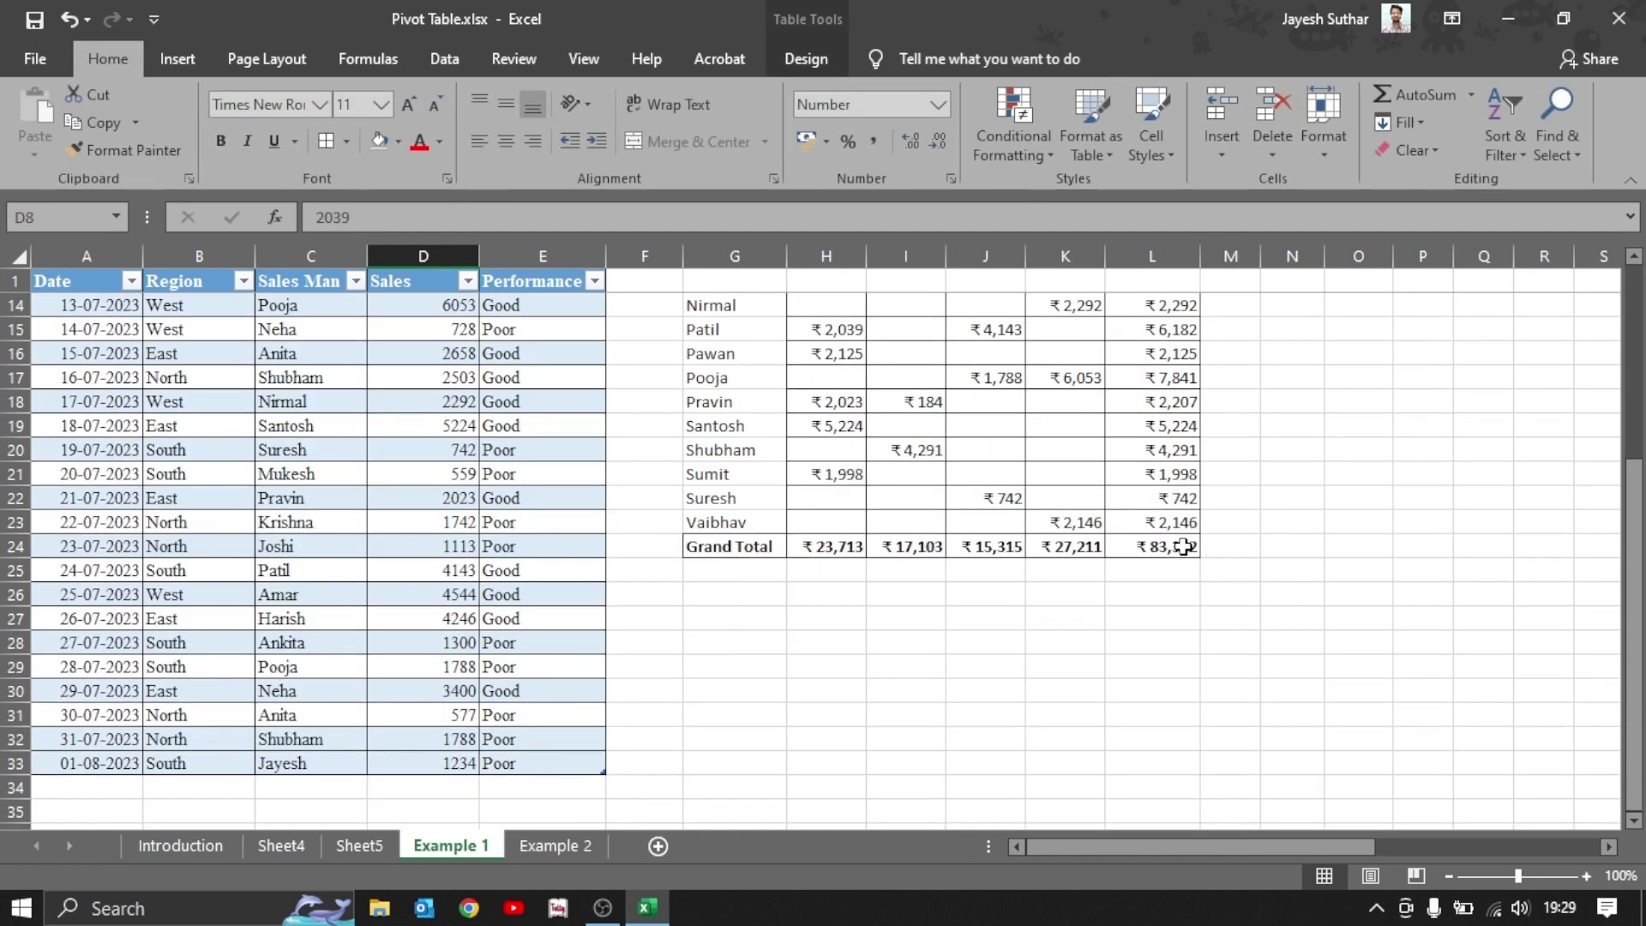
left_click(1183, 546)
left_click(418, 675)
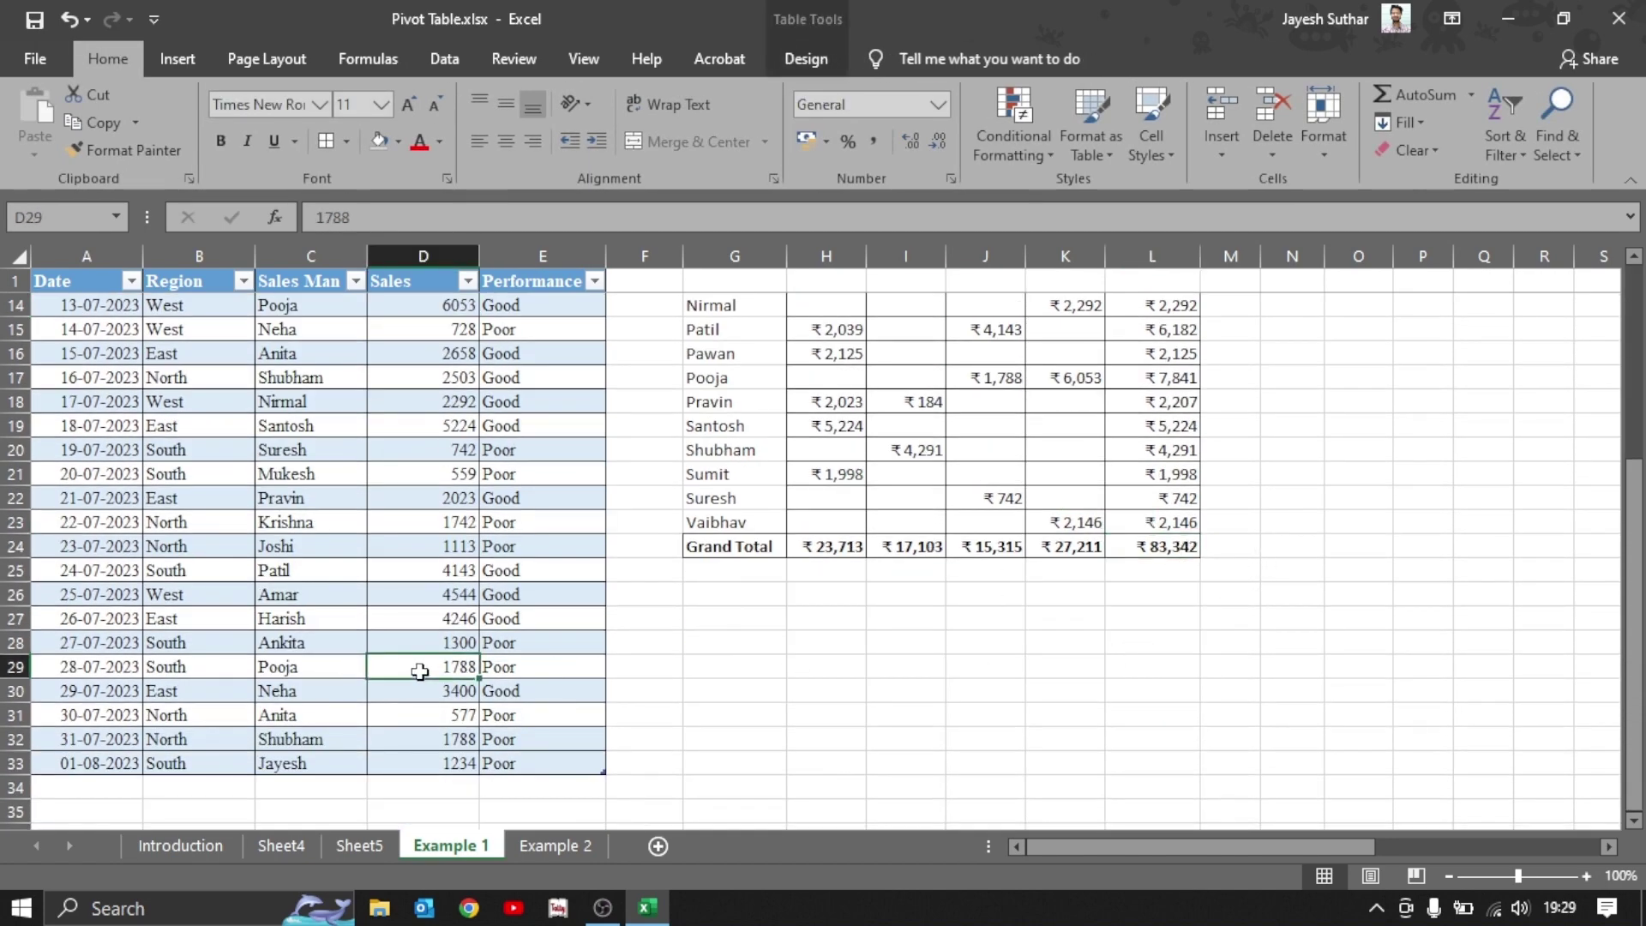
key("ctrl+space")
left_click(1122, 710)
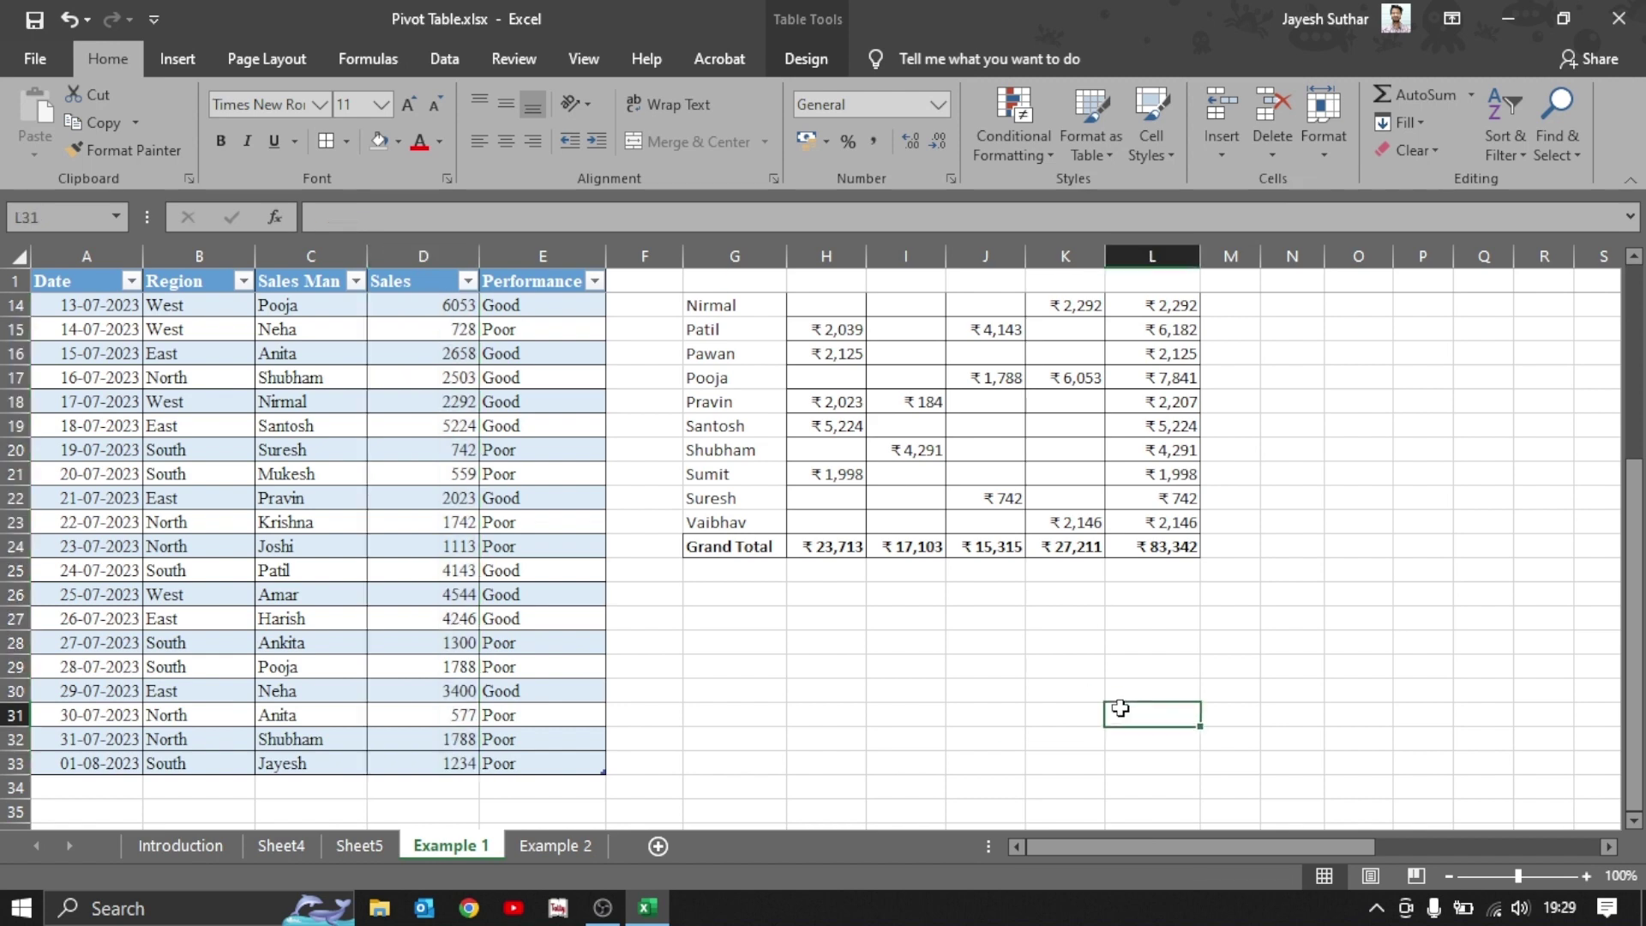
Refresh the Example 1 pivot table to pull in the record added in row 33.
left_click(1054, 444)
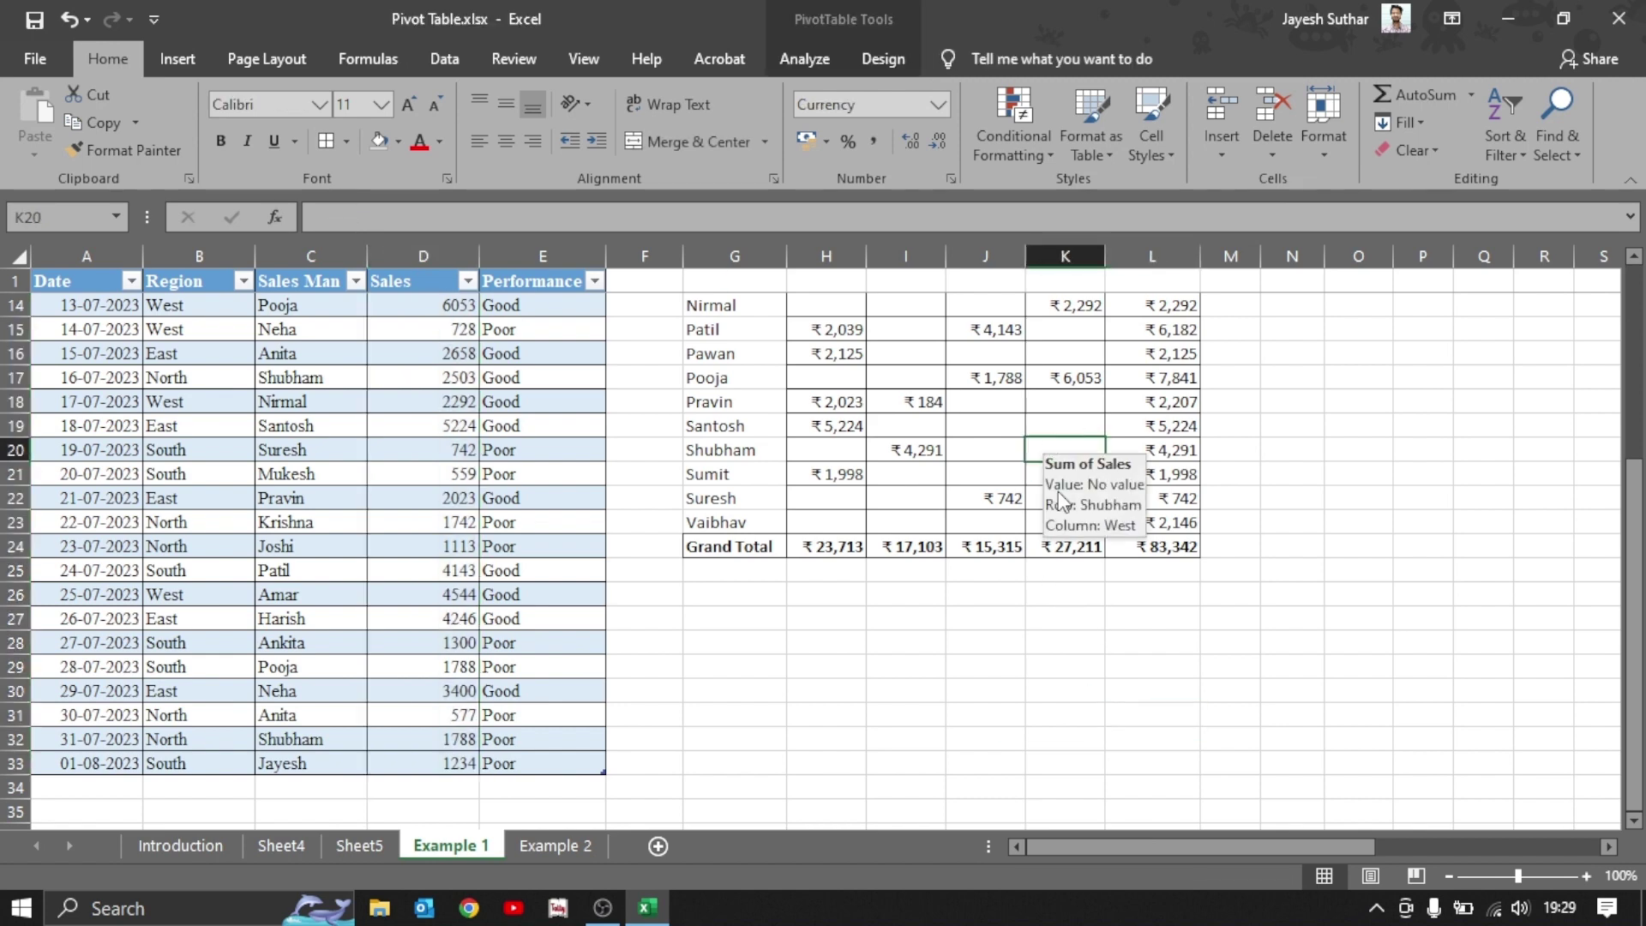
right_click(723, 359)
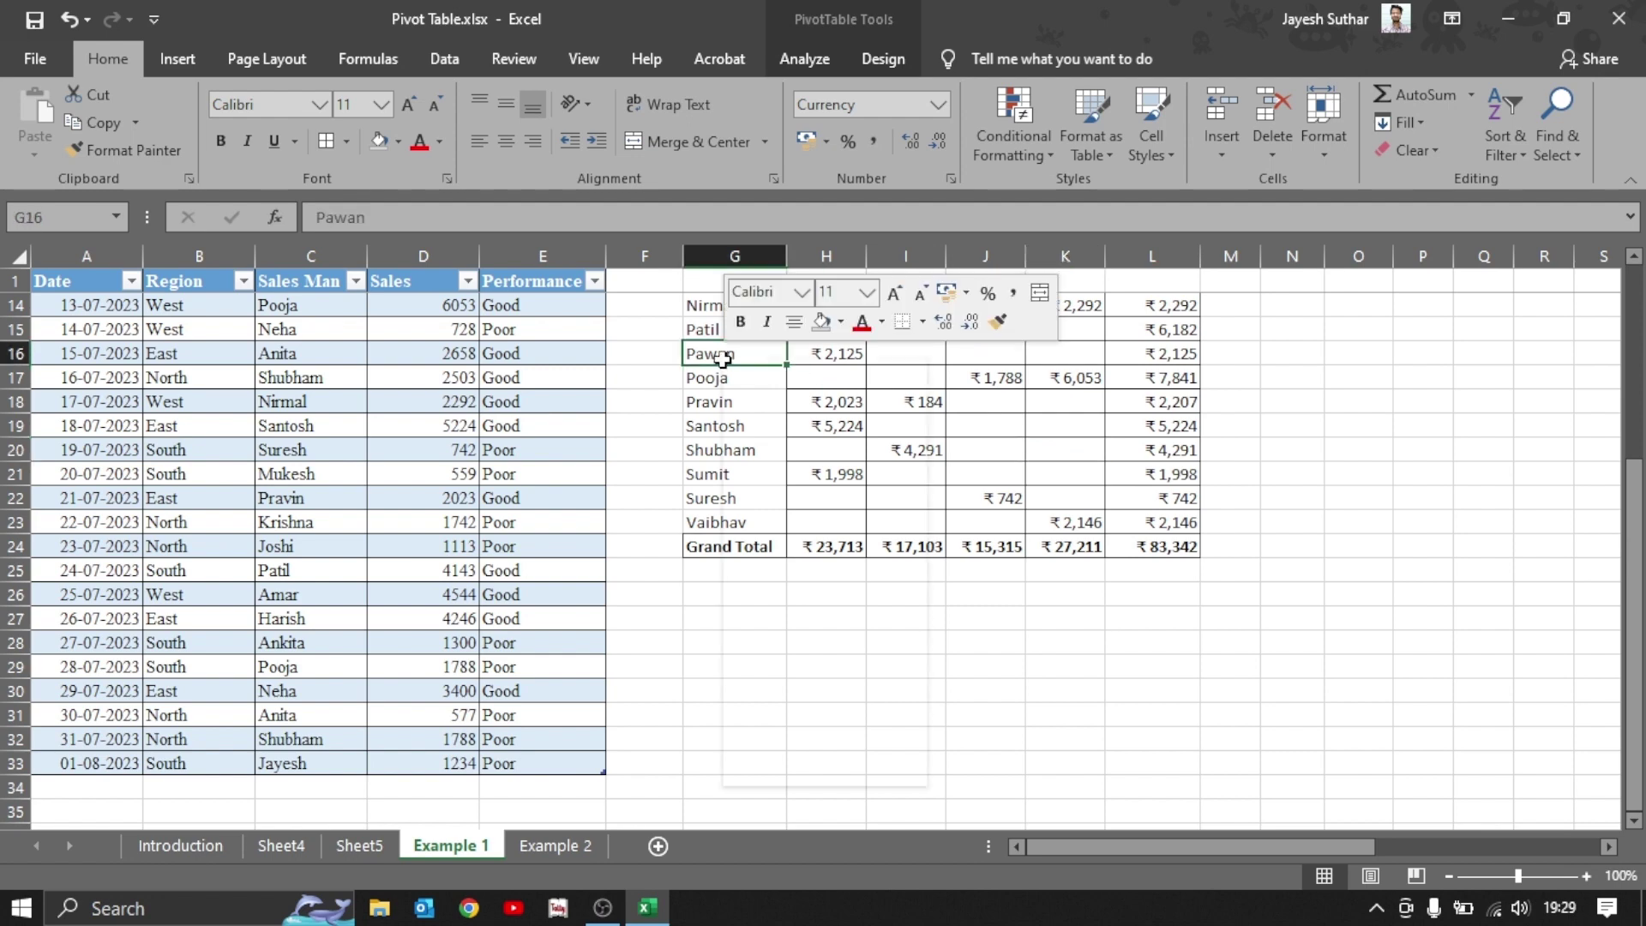
left_click(754, 433)
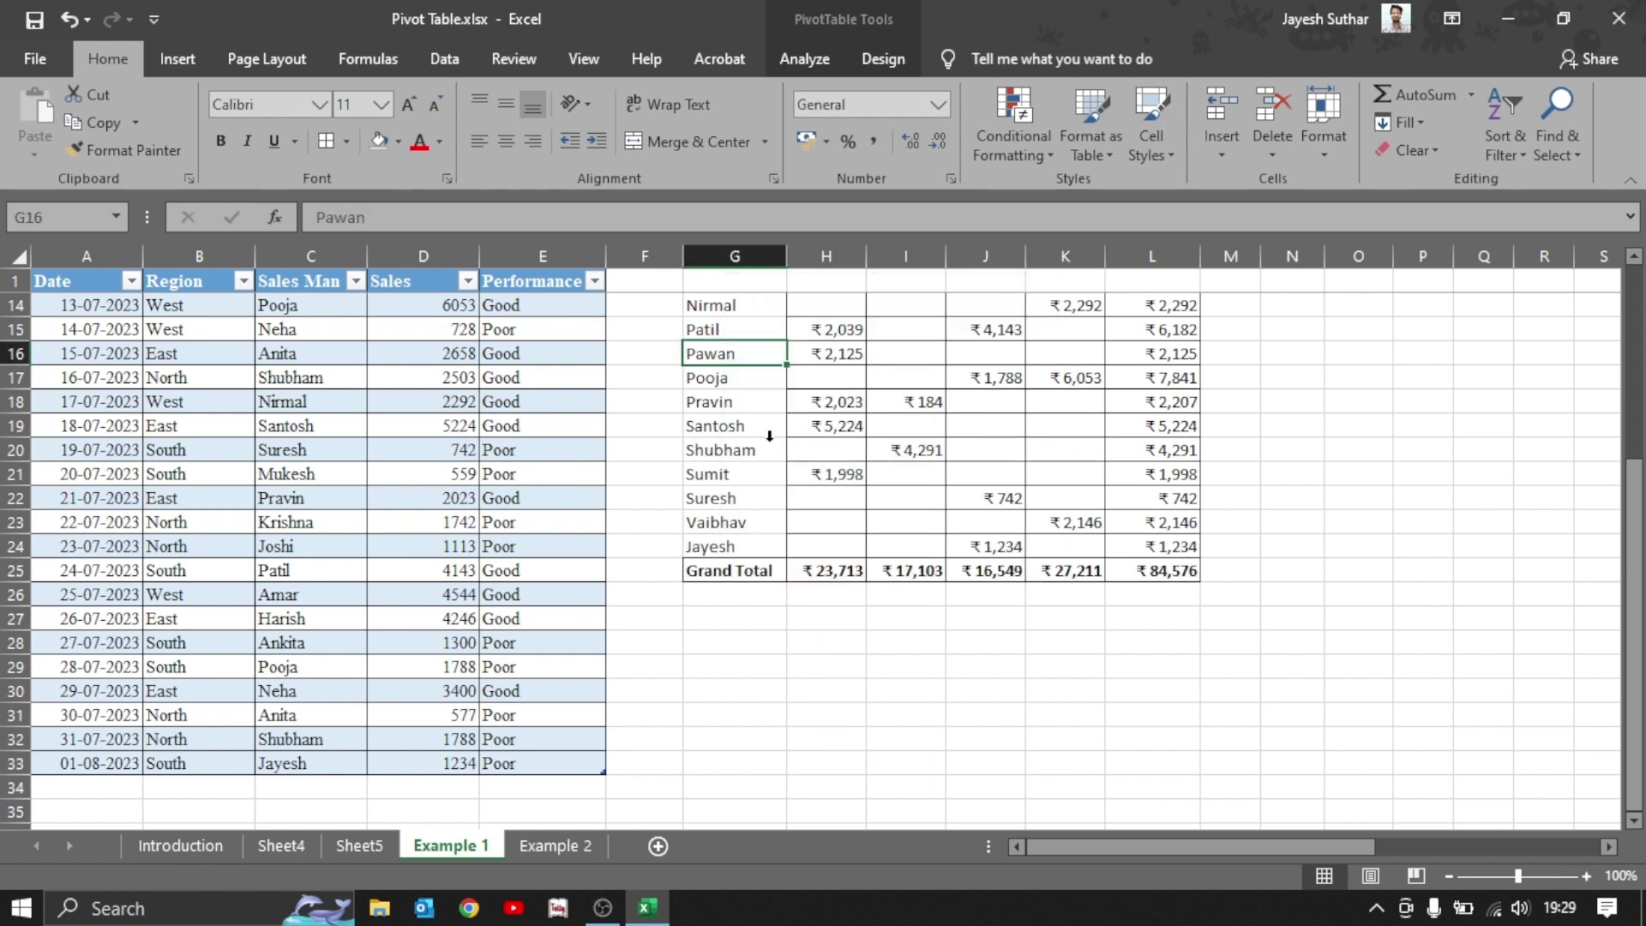
Review the new salesman's row and the grand total in the refreshed pivot table against the record in row 33.
left_click(745, 551)
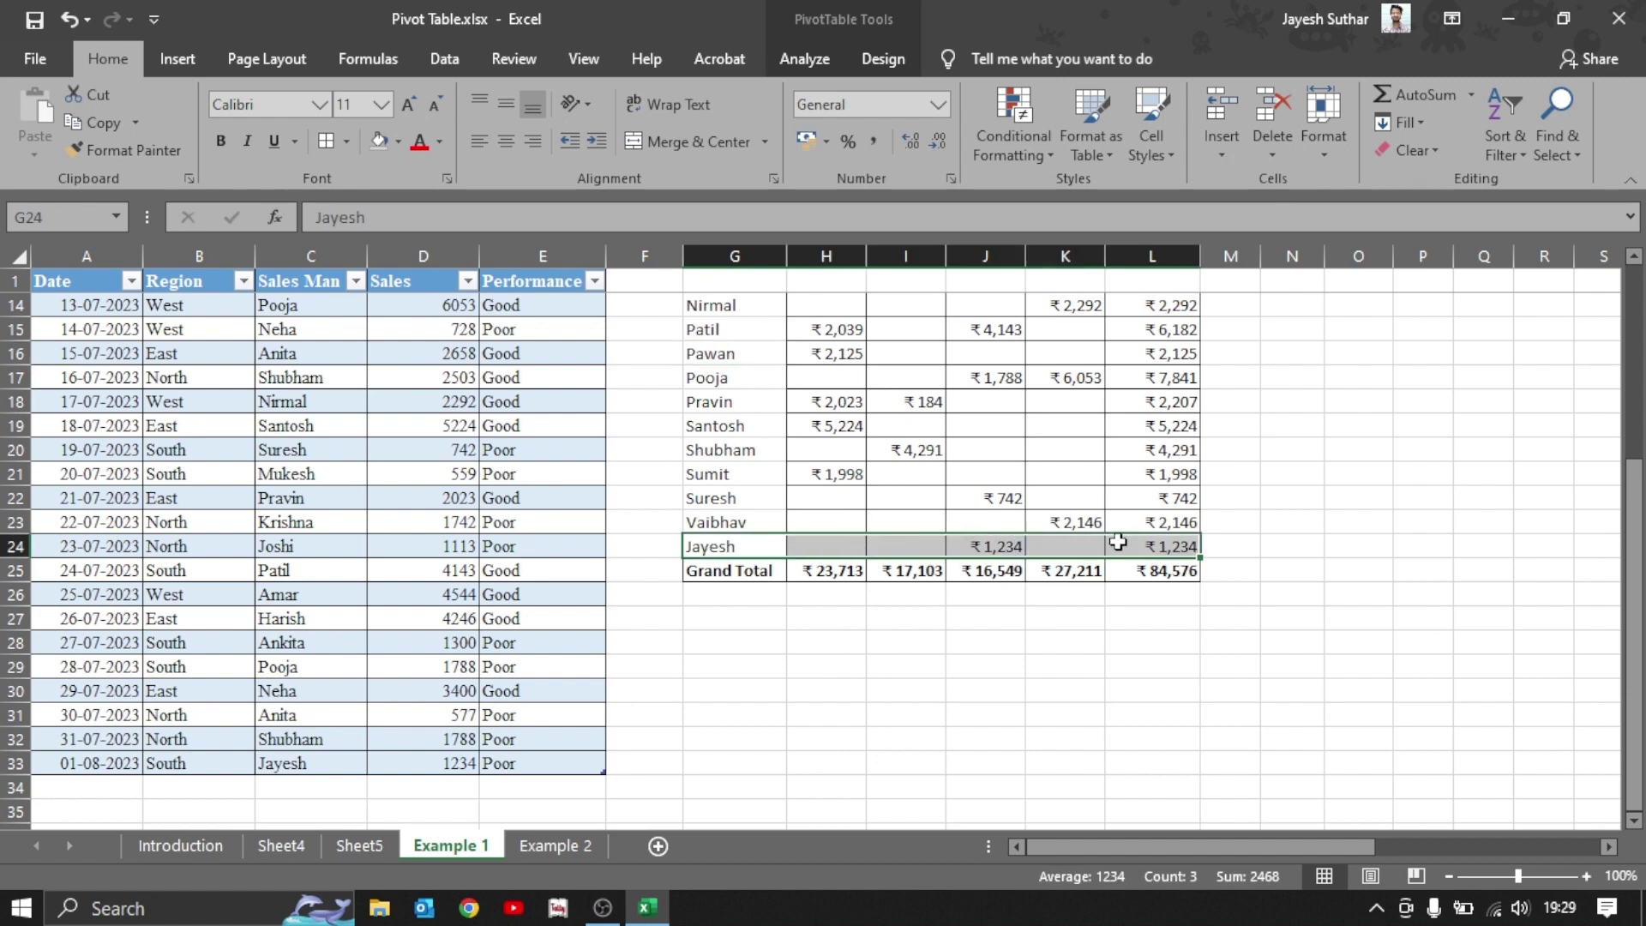
scroll(1014, 496, "up", 4)
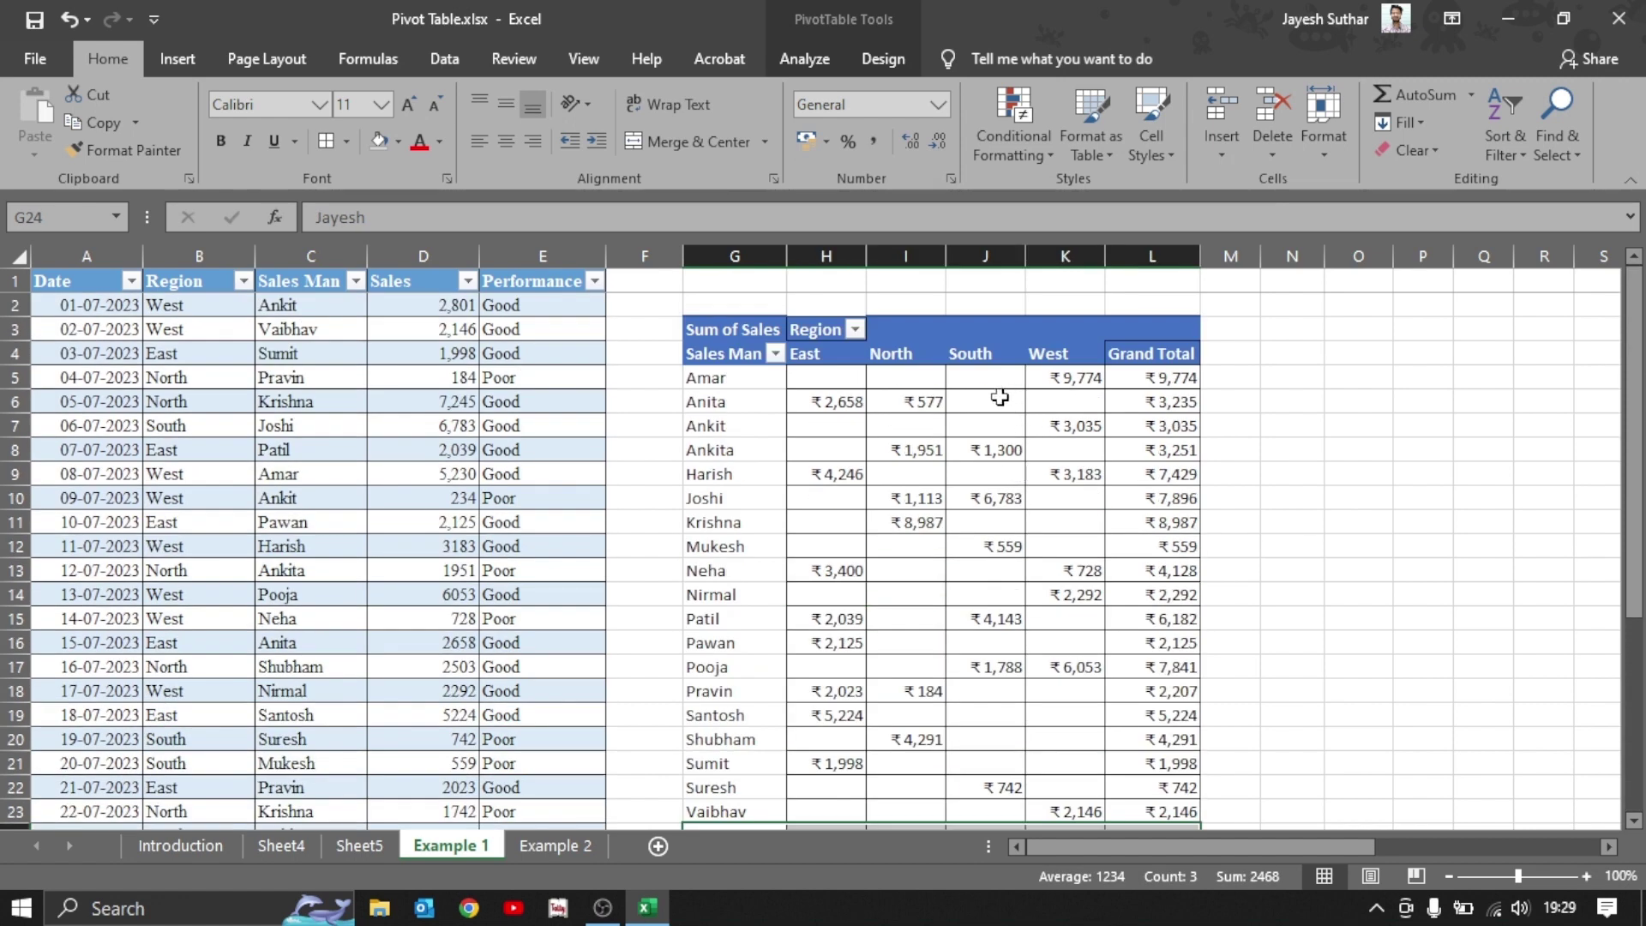
scroll(1246, 610, "down", 7)
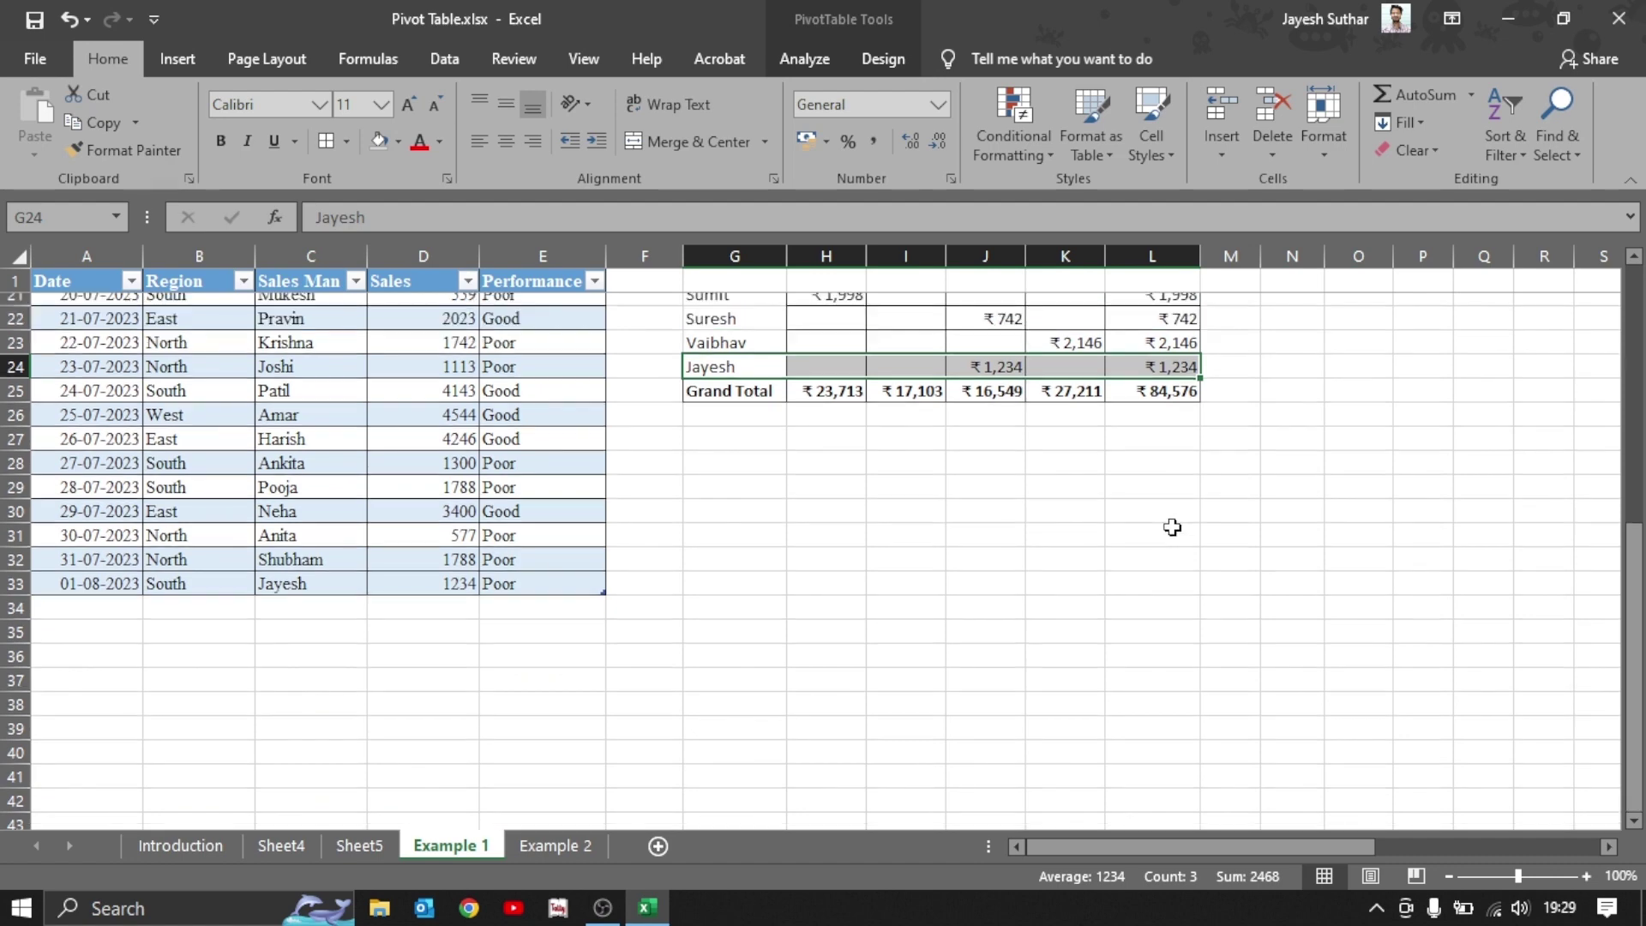
scroll(1172, 528, "up", 1)
left_click(1168, 474)
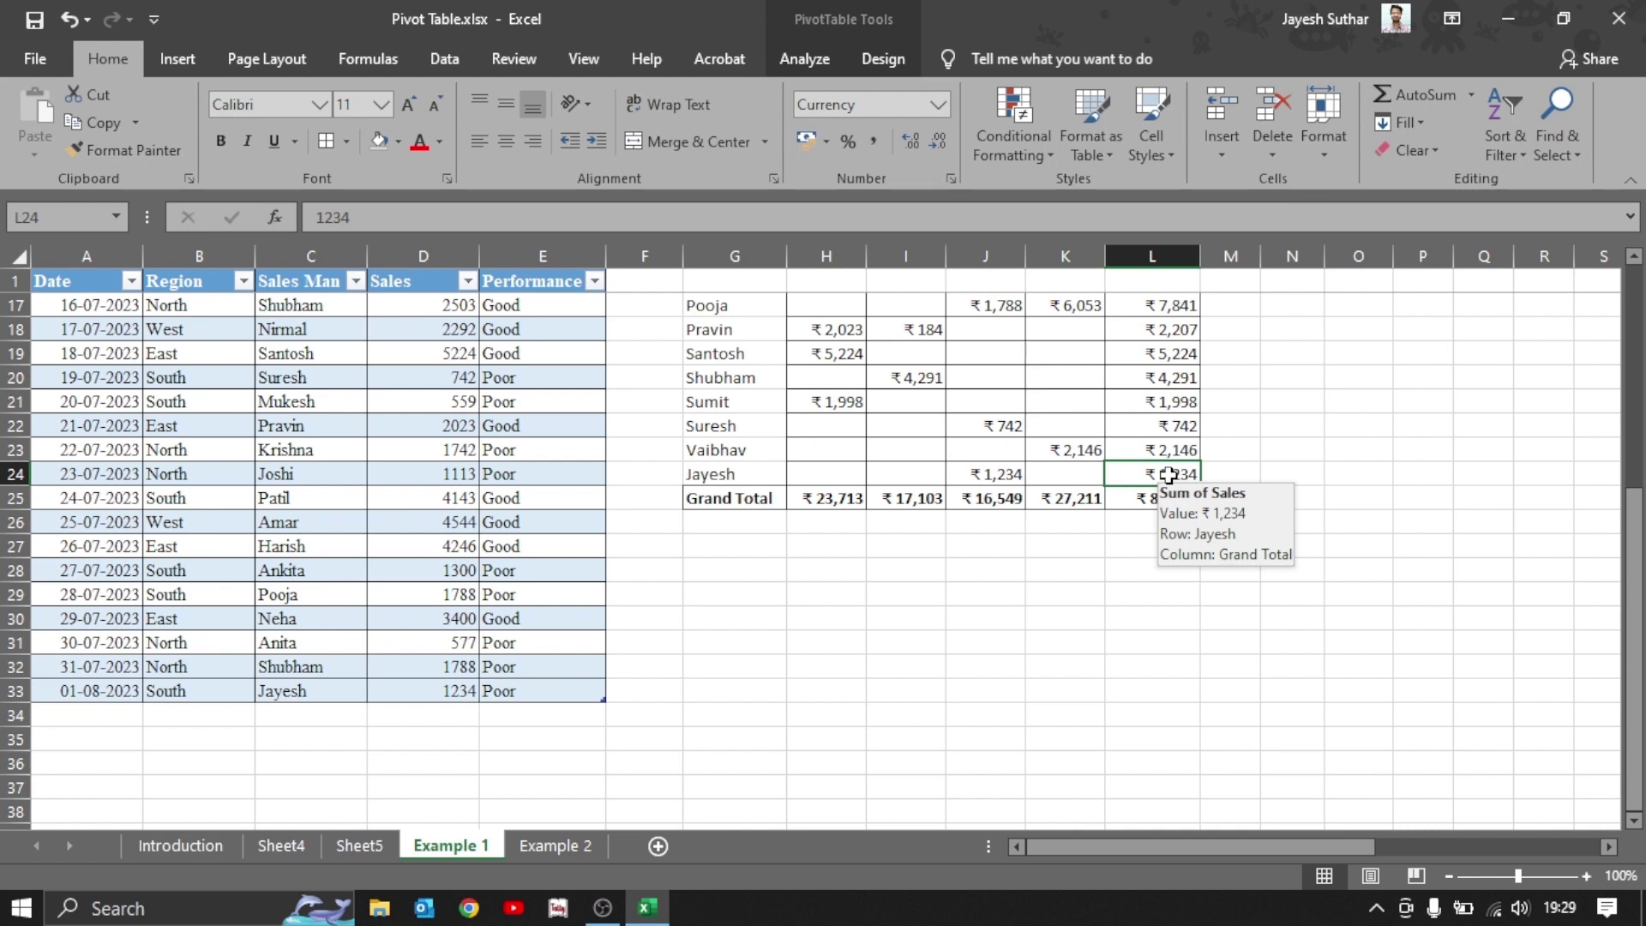
left_click(1019, 475)
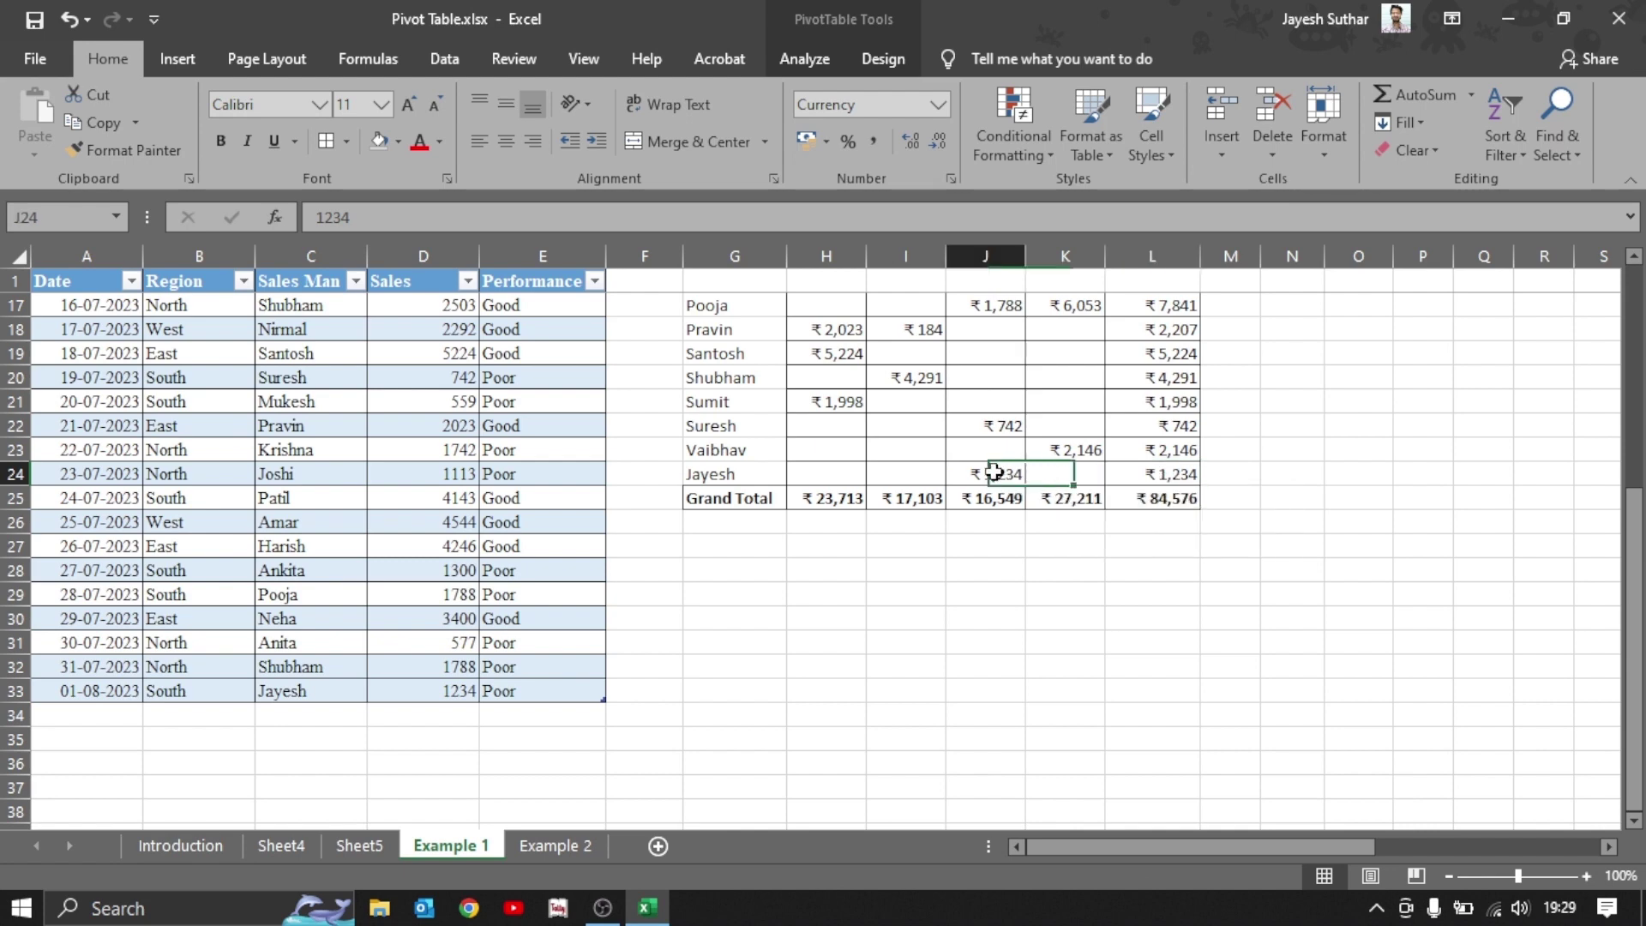
left_click(1172, 502)
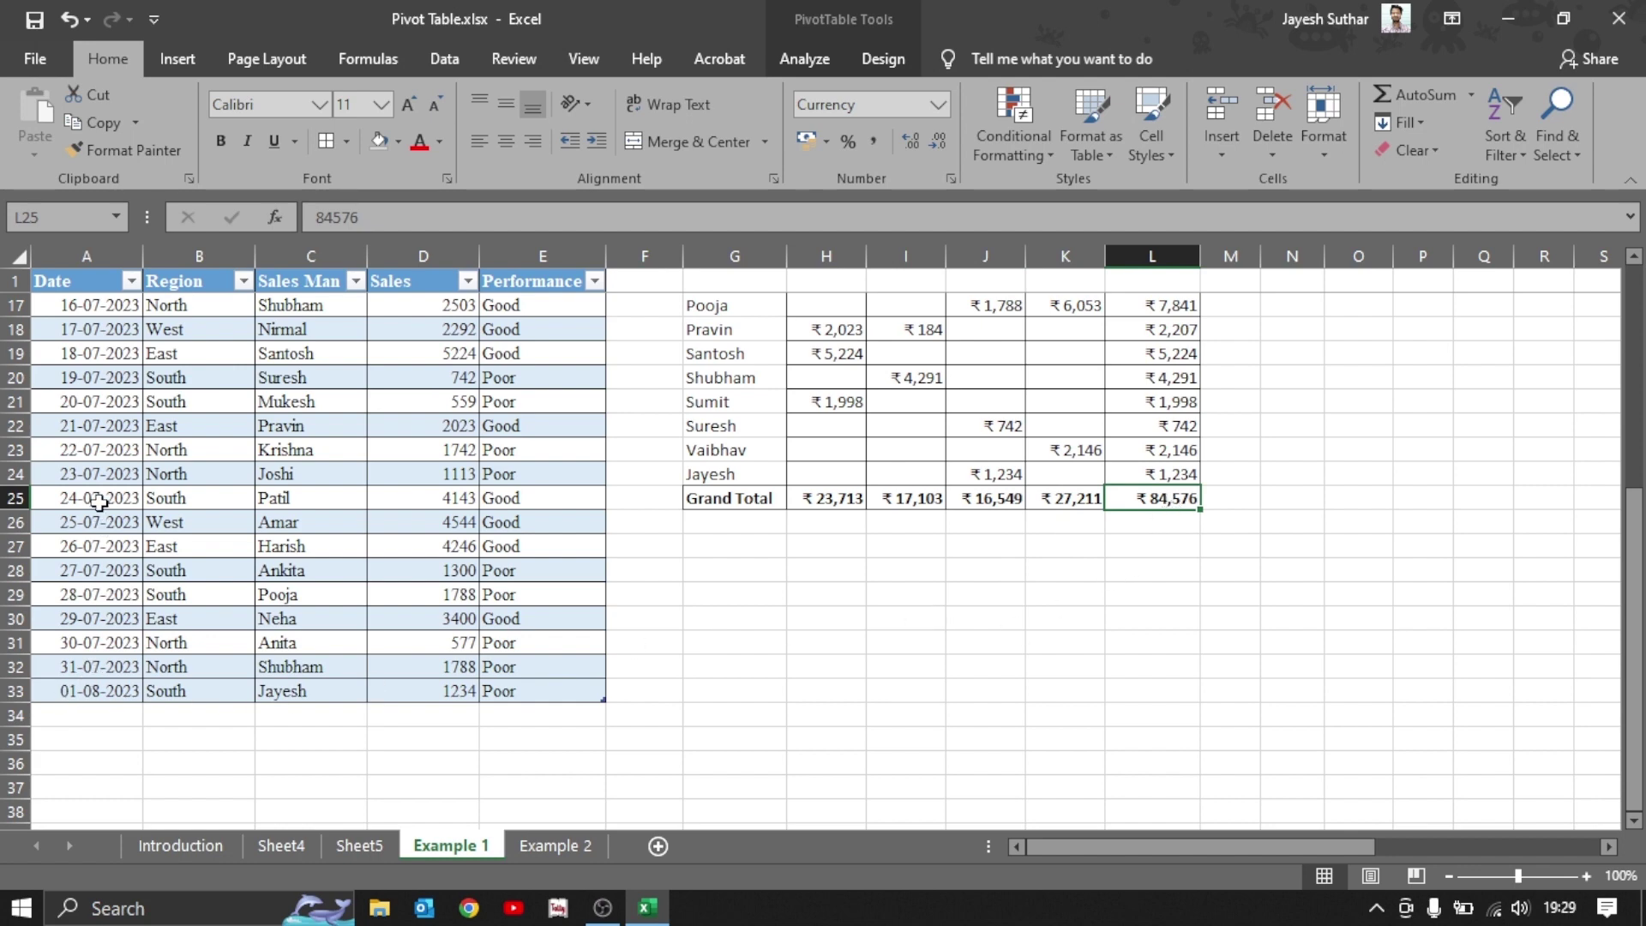
left_click(110, 696)
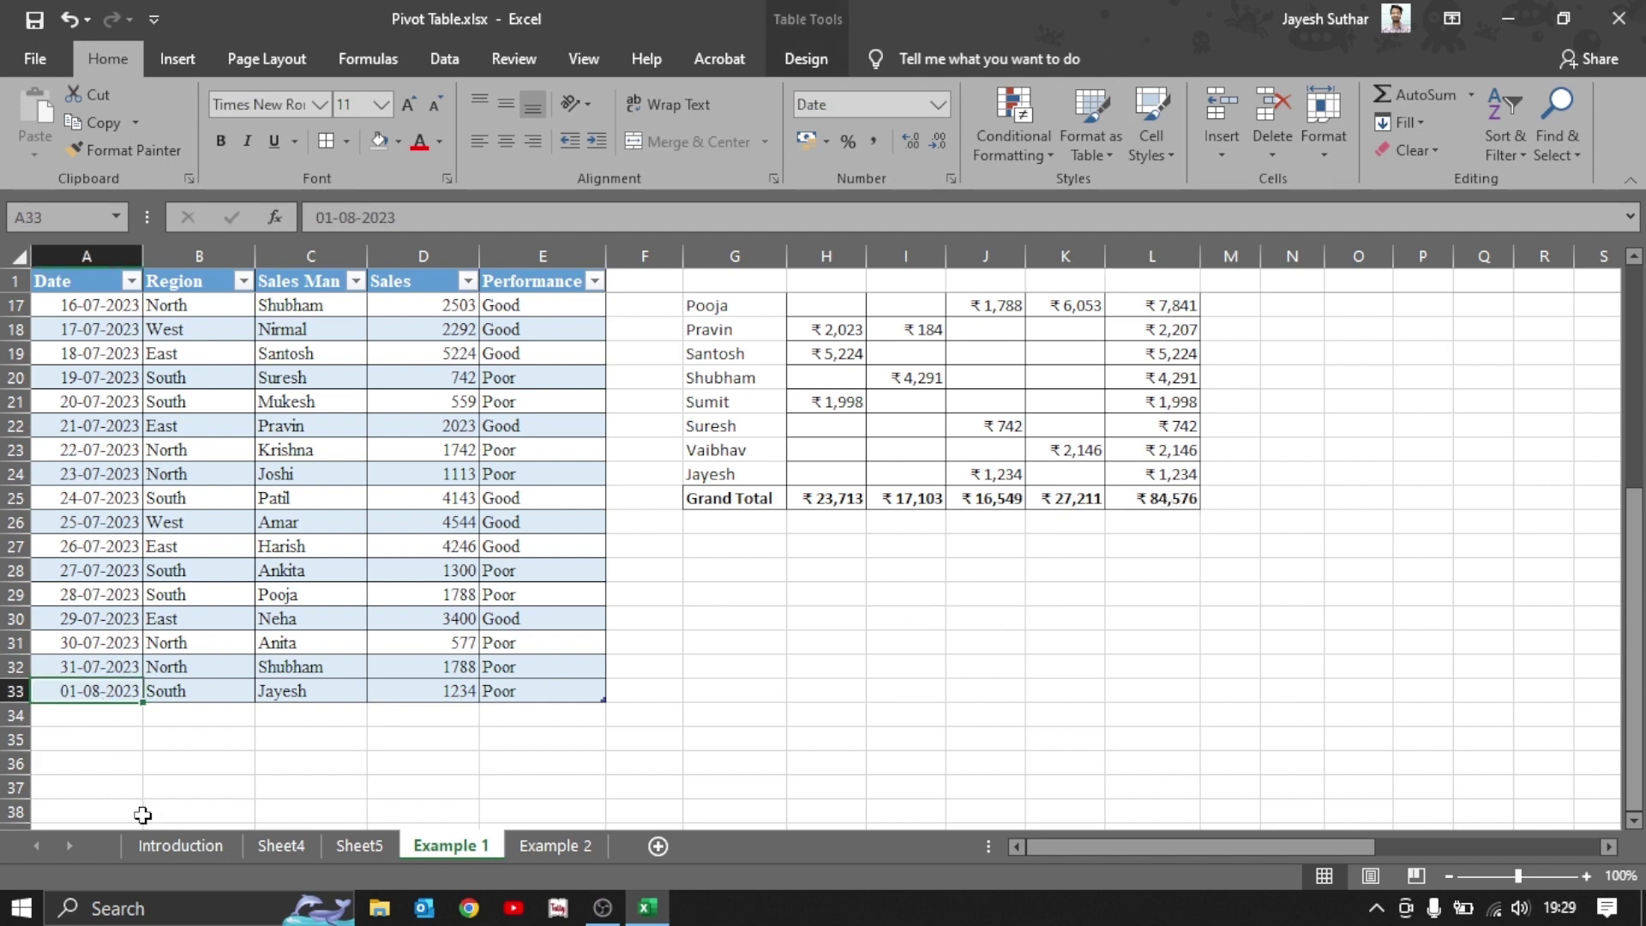
Add a record in row 34 of the Example 1 source table: 02-08-2023, North, the salesman's name, sales 1, performance Poor.
key("Down")
type("2/")
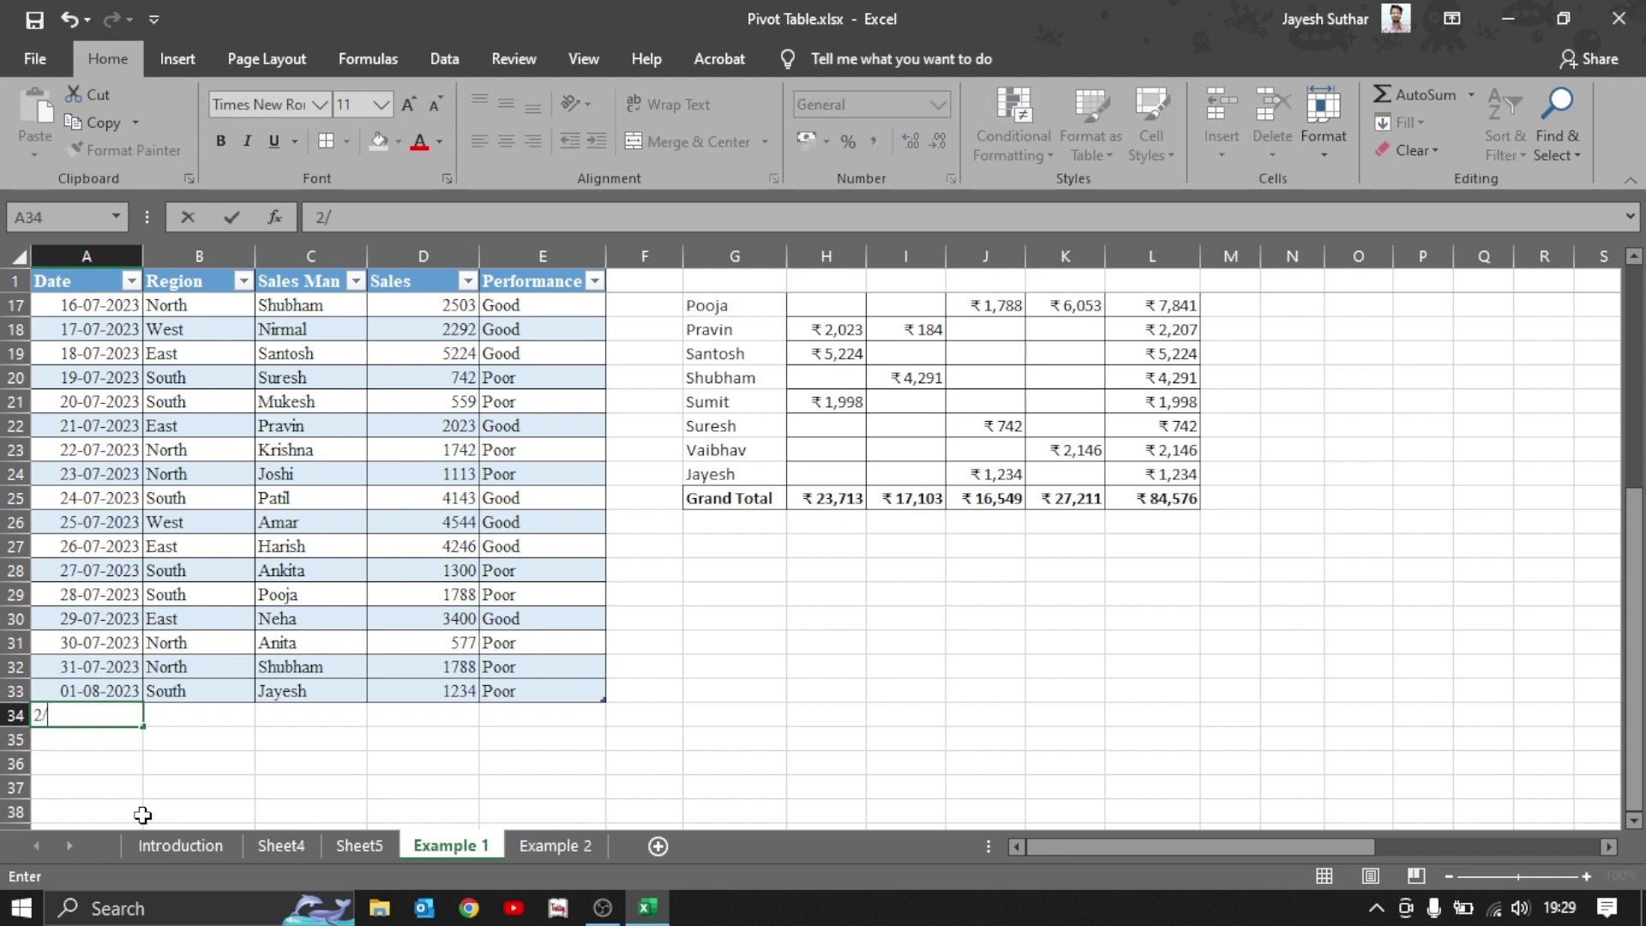
key("Tab")
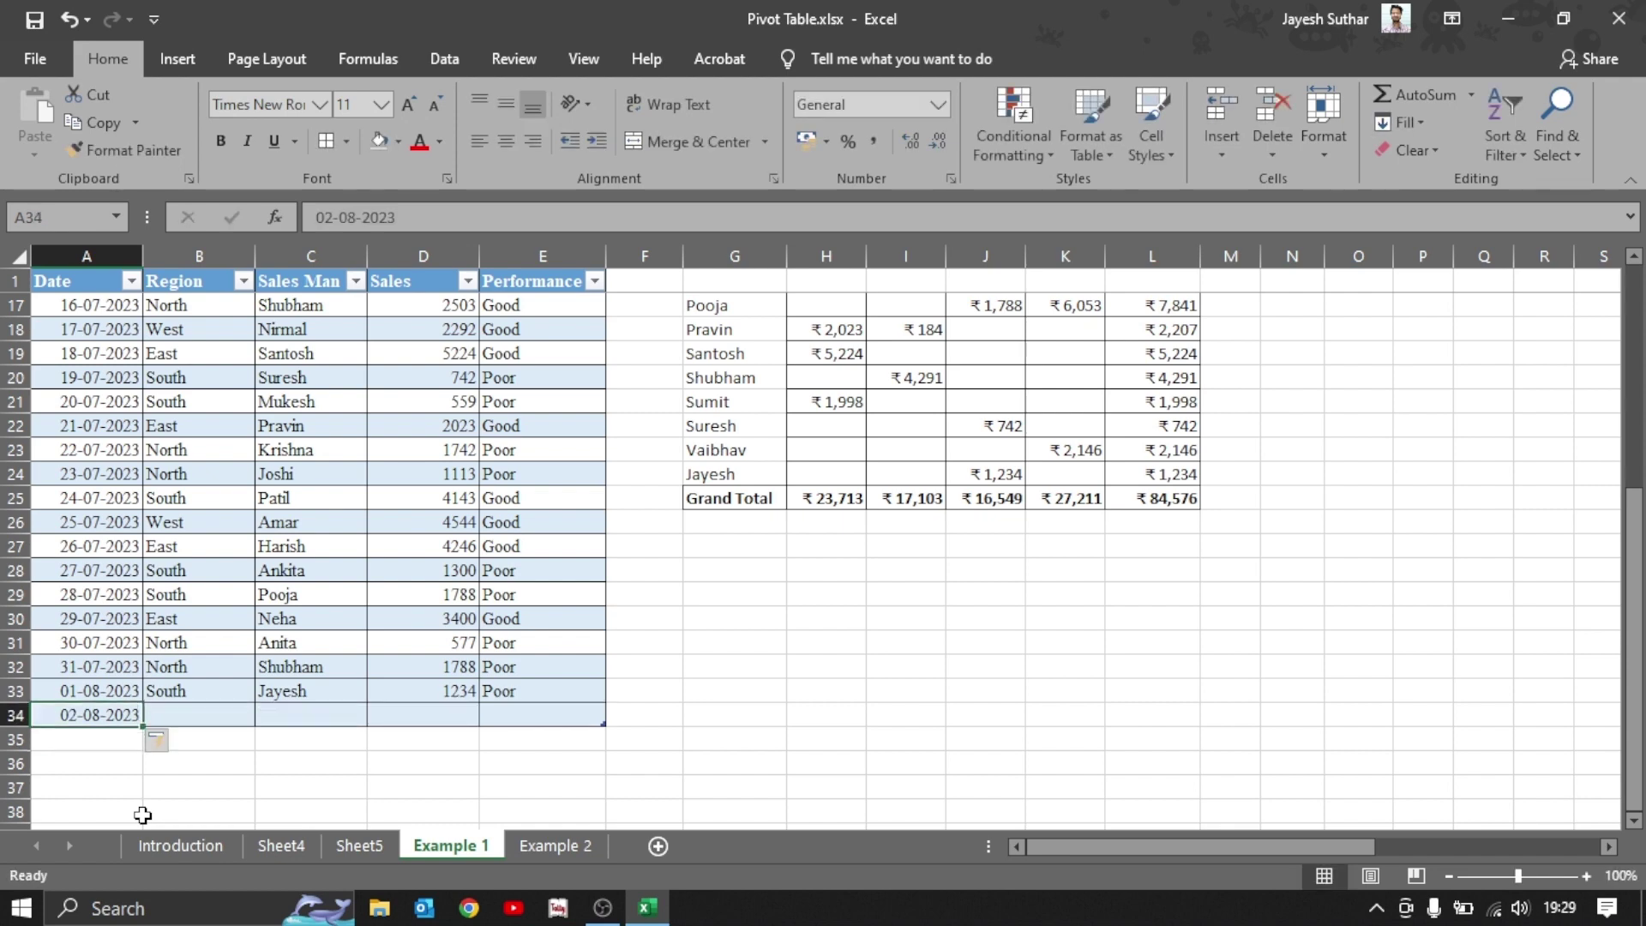
type("North")
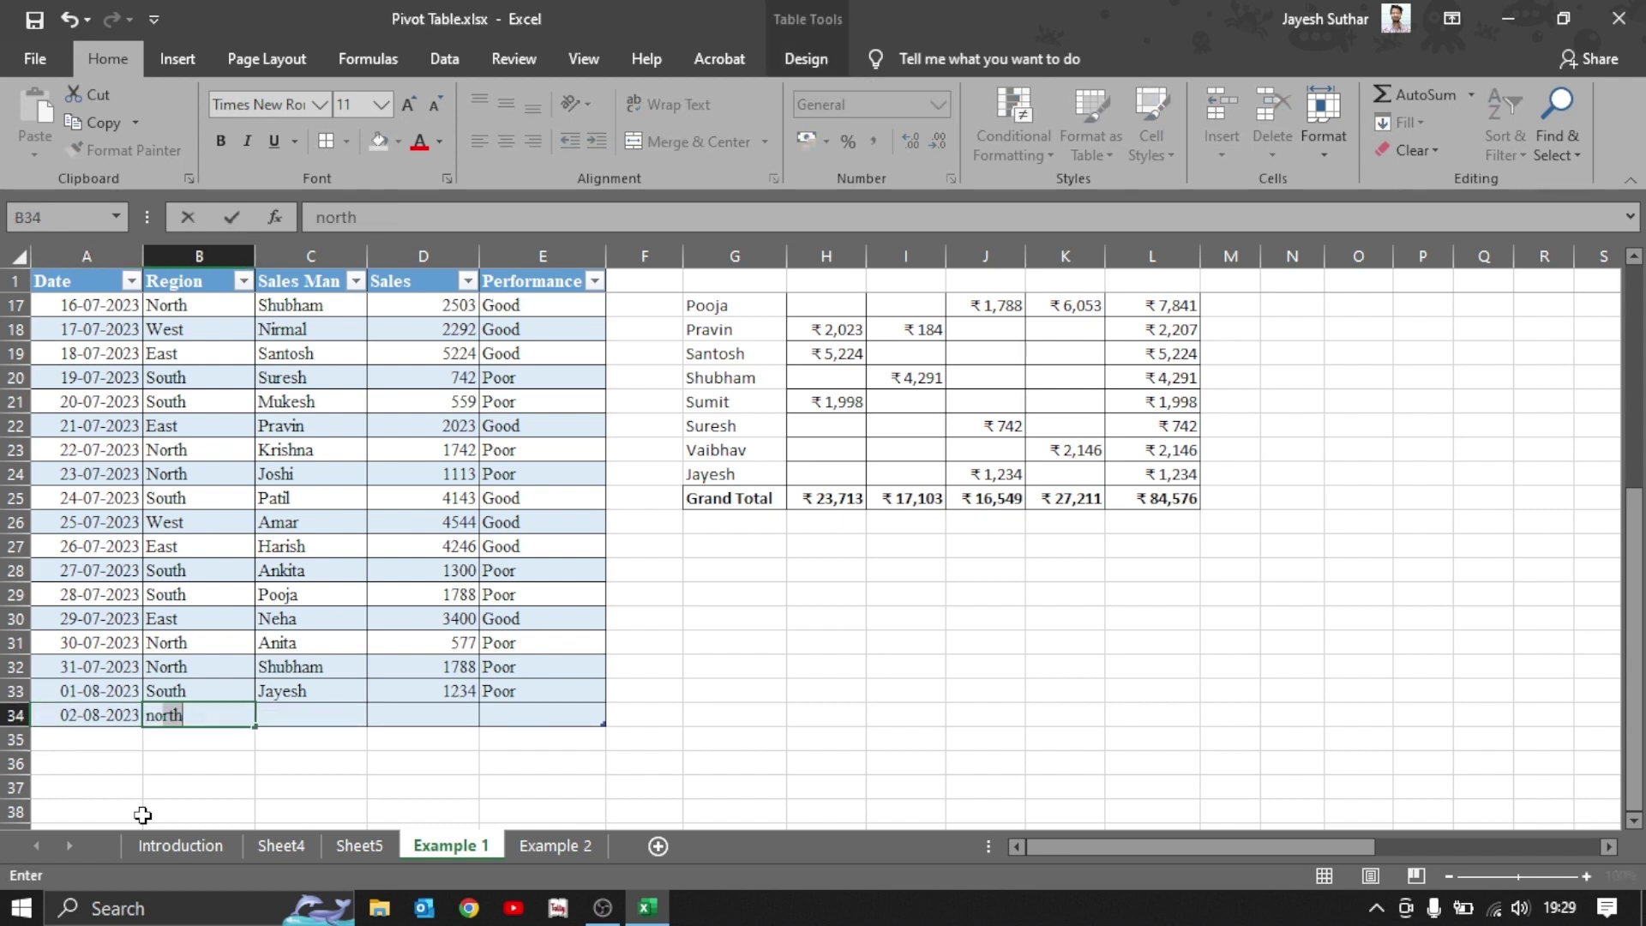
key("Tab")
type("j")
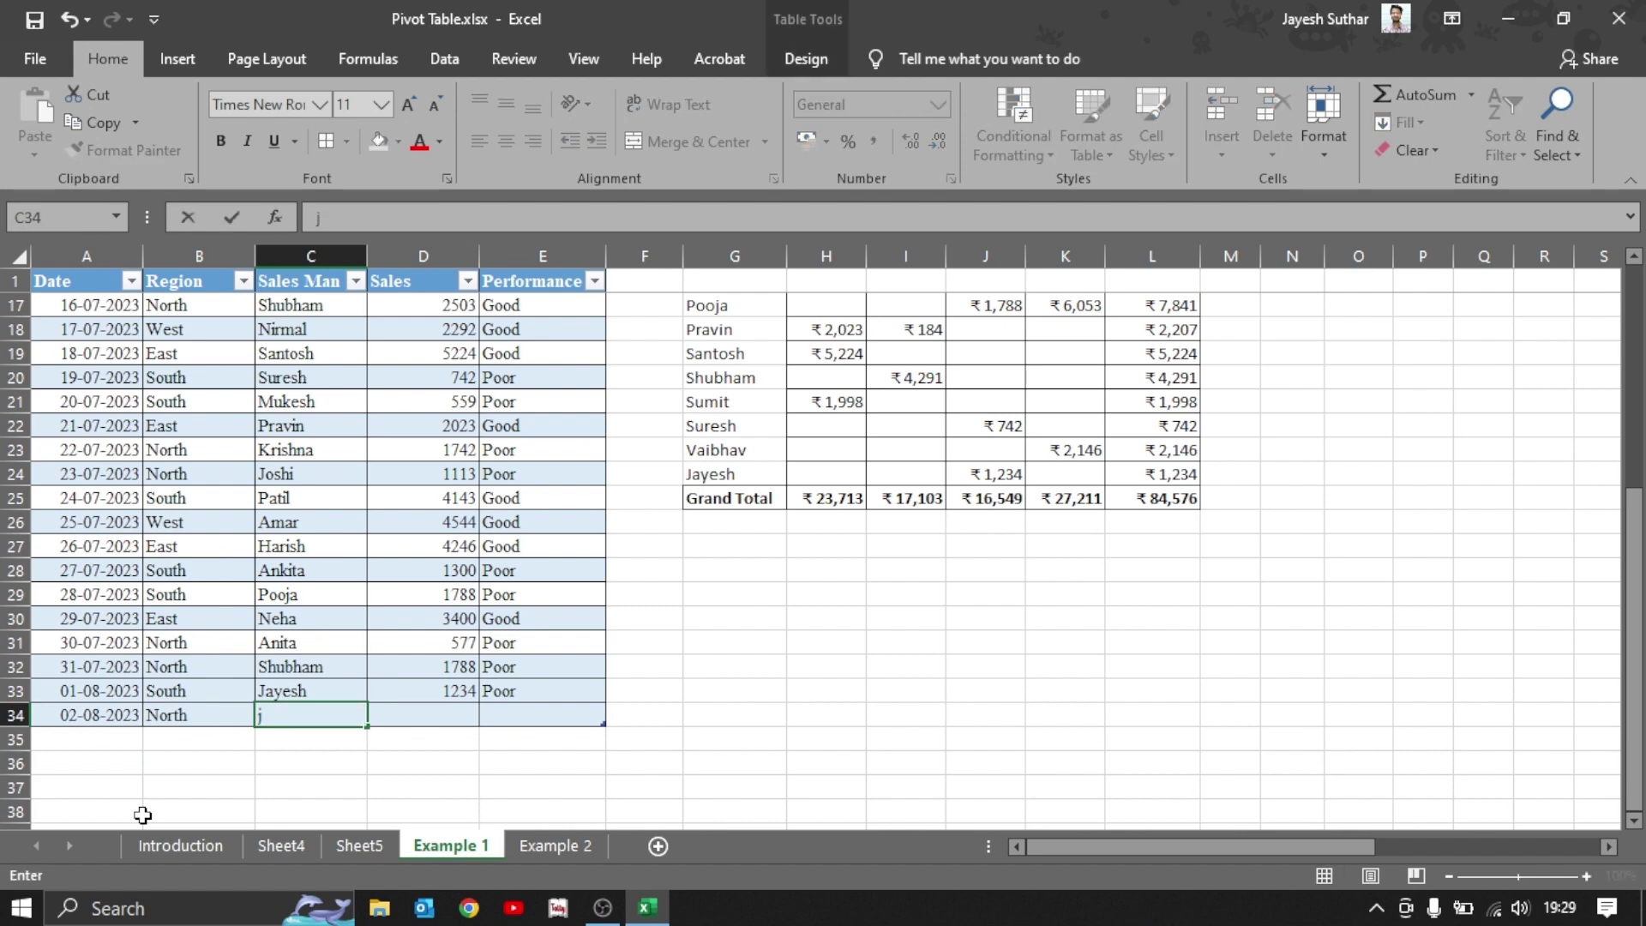
type("ayesh")
key("Tab")
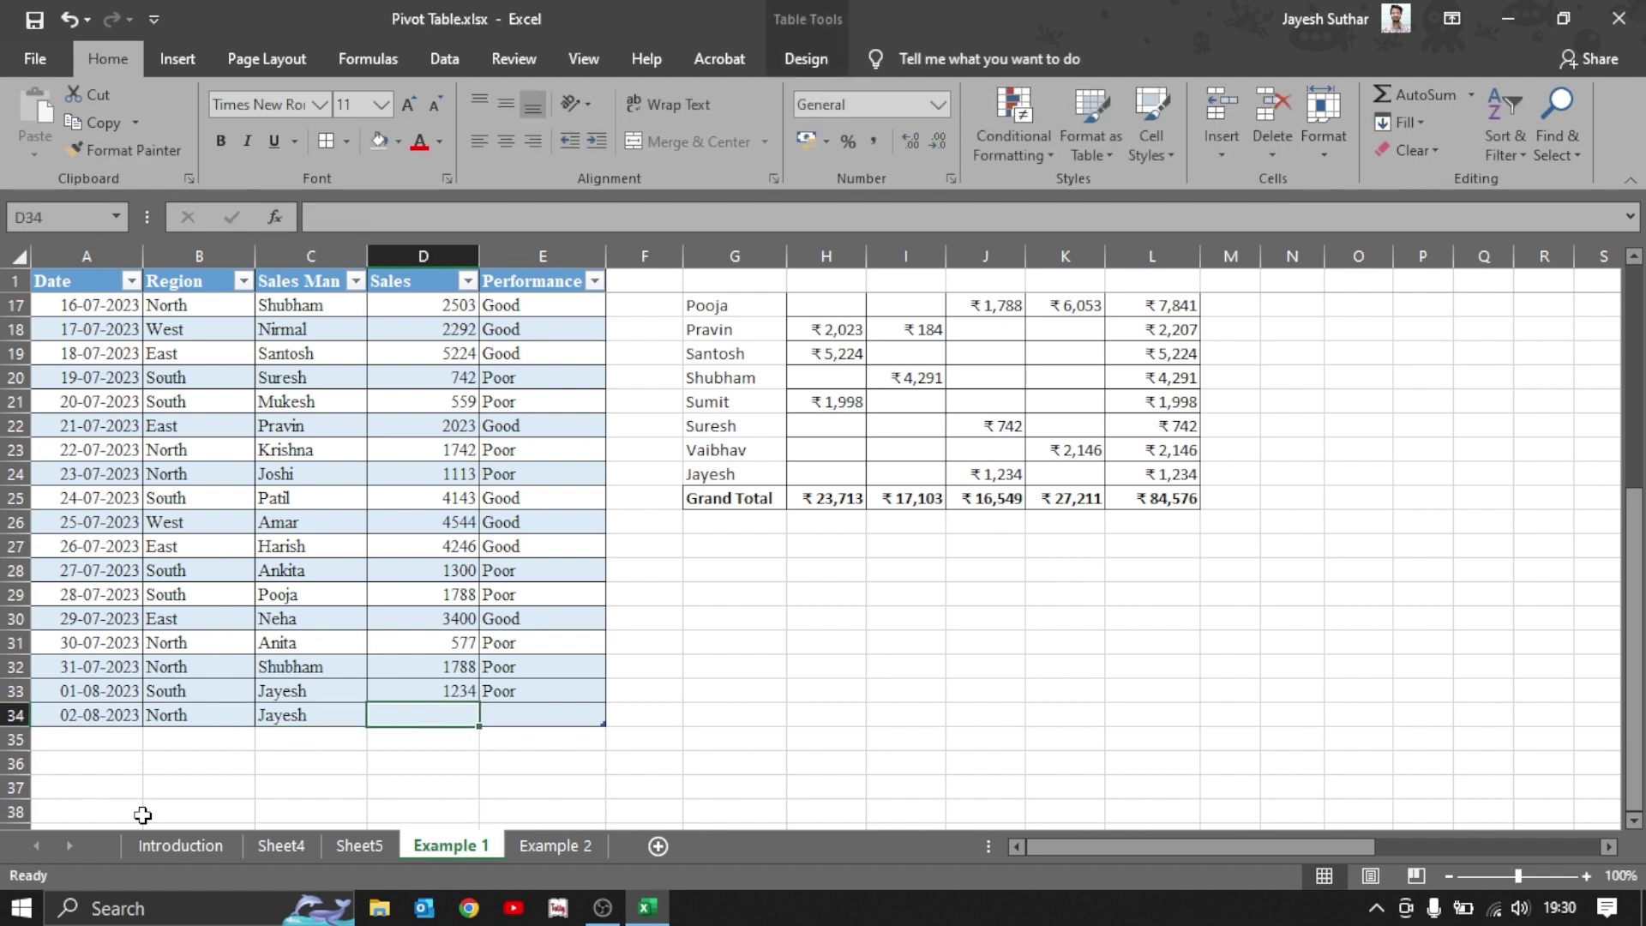
type("0")
type("1")
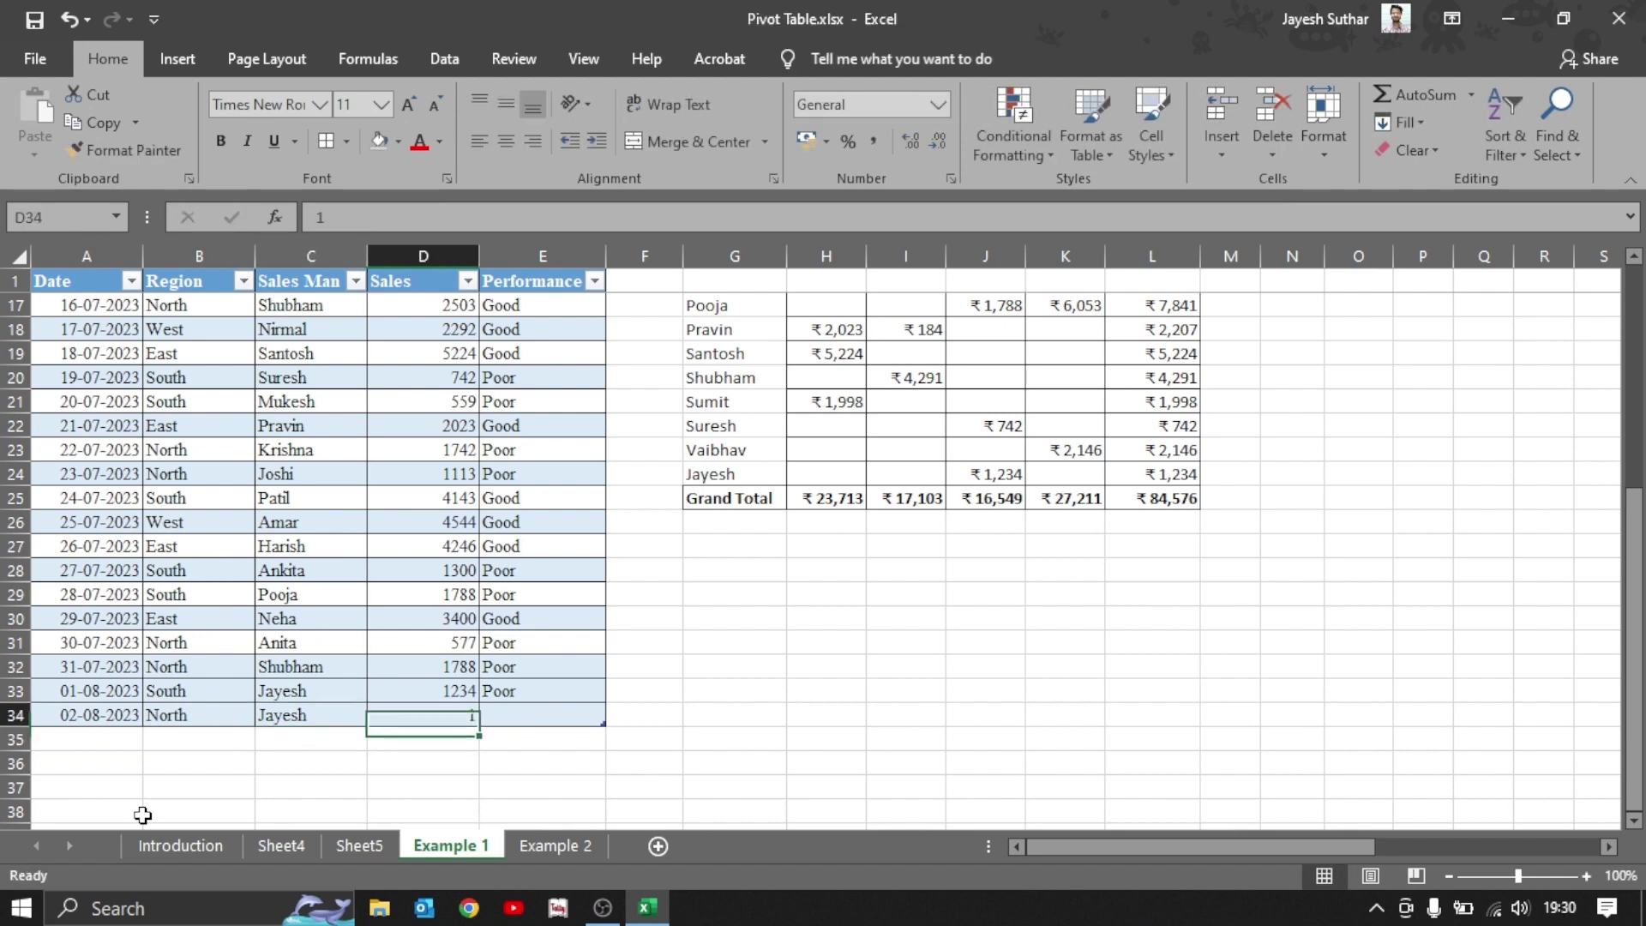
key("Tab")
type("p")
key("ctrl+Return")
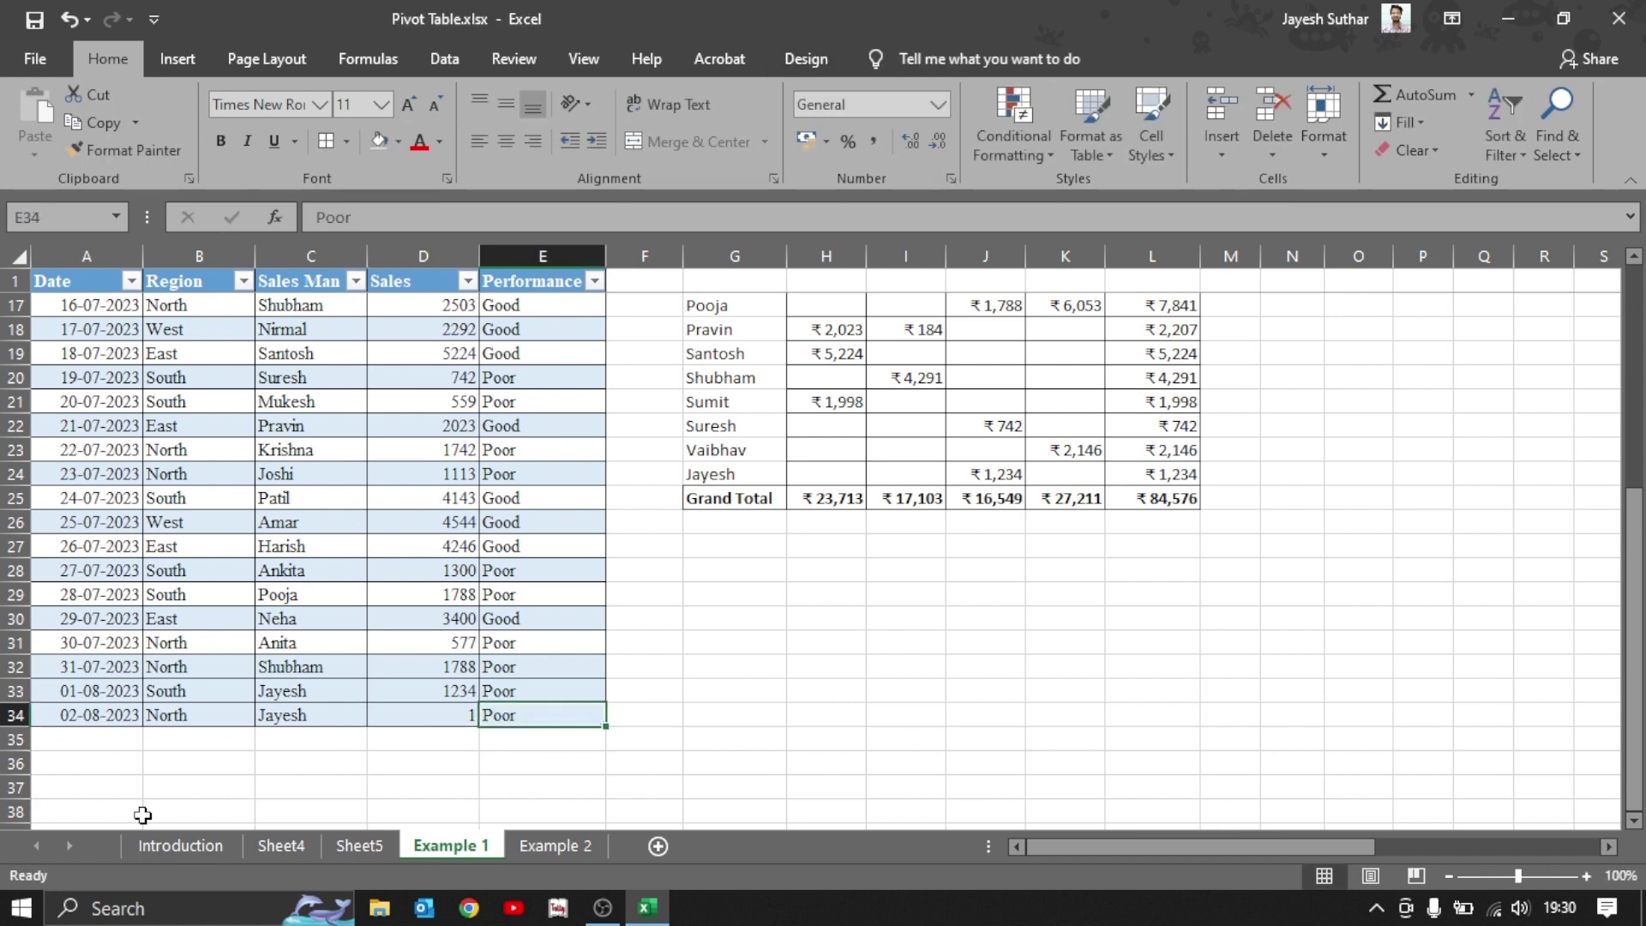
Refresh the Example 1 pivot table to pull in the row 34 record and check its North sales value.
left_click(730, 426)
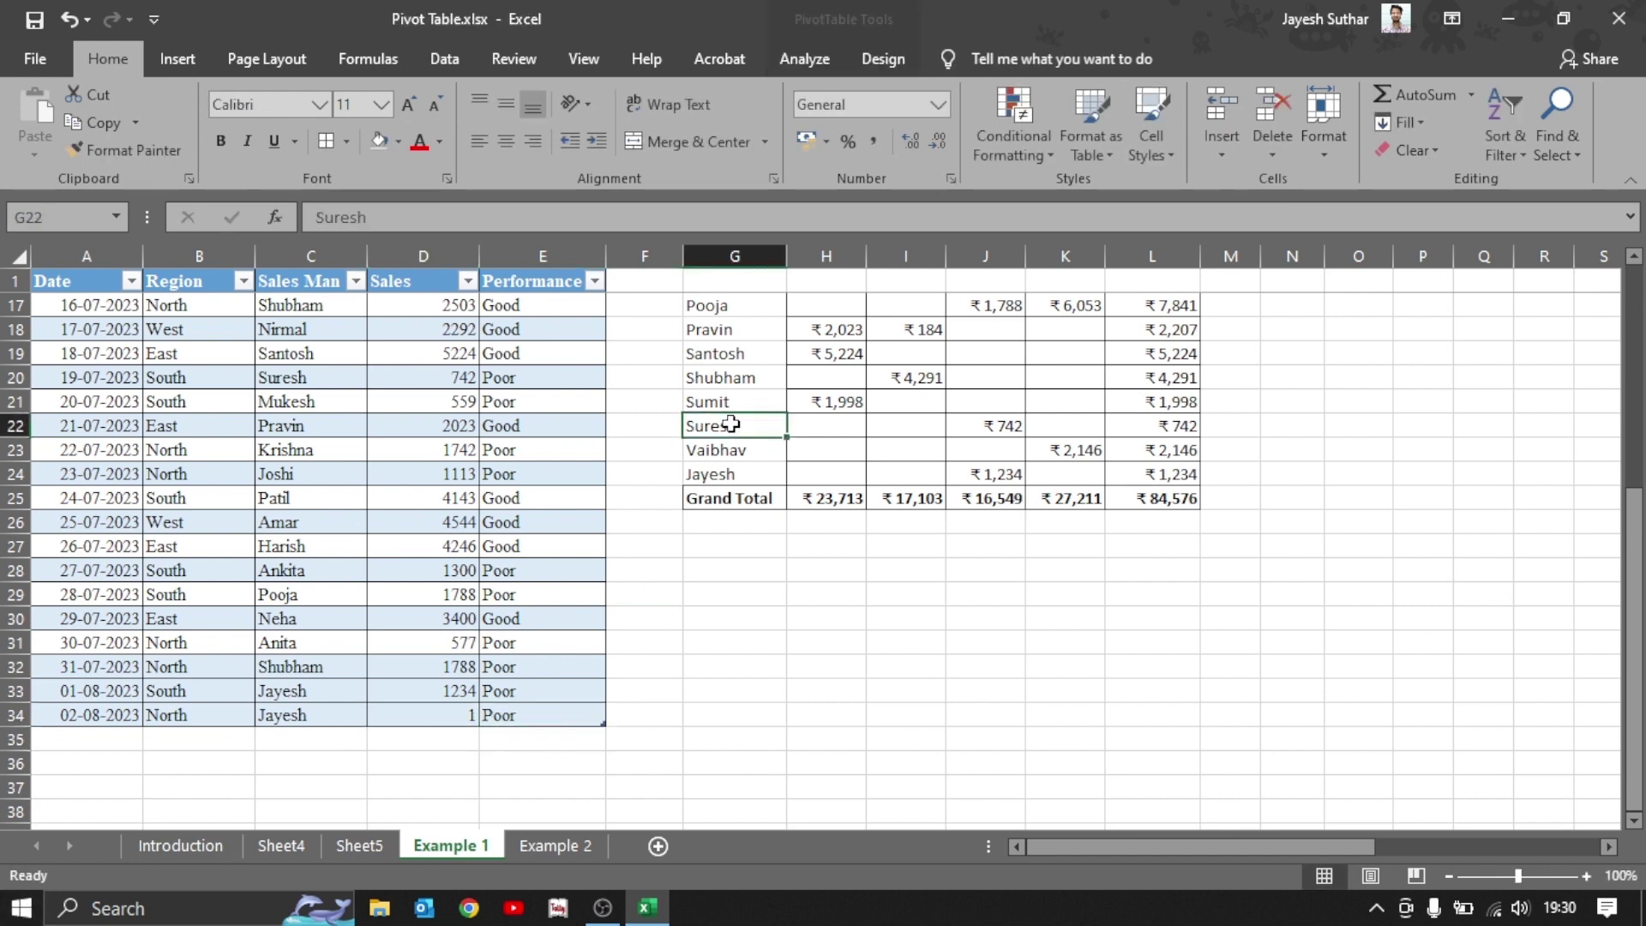
left_click(815, 58)
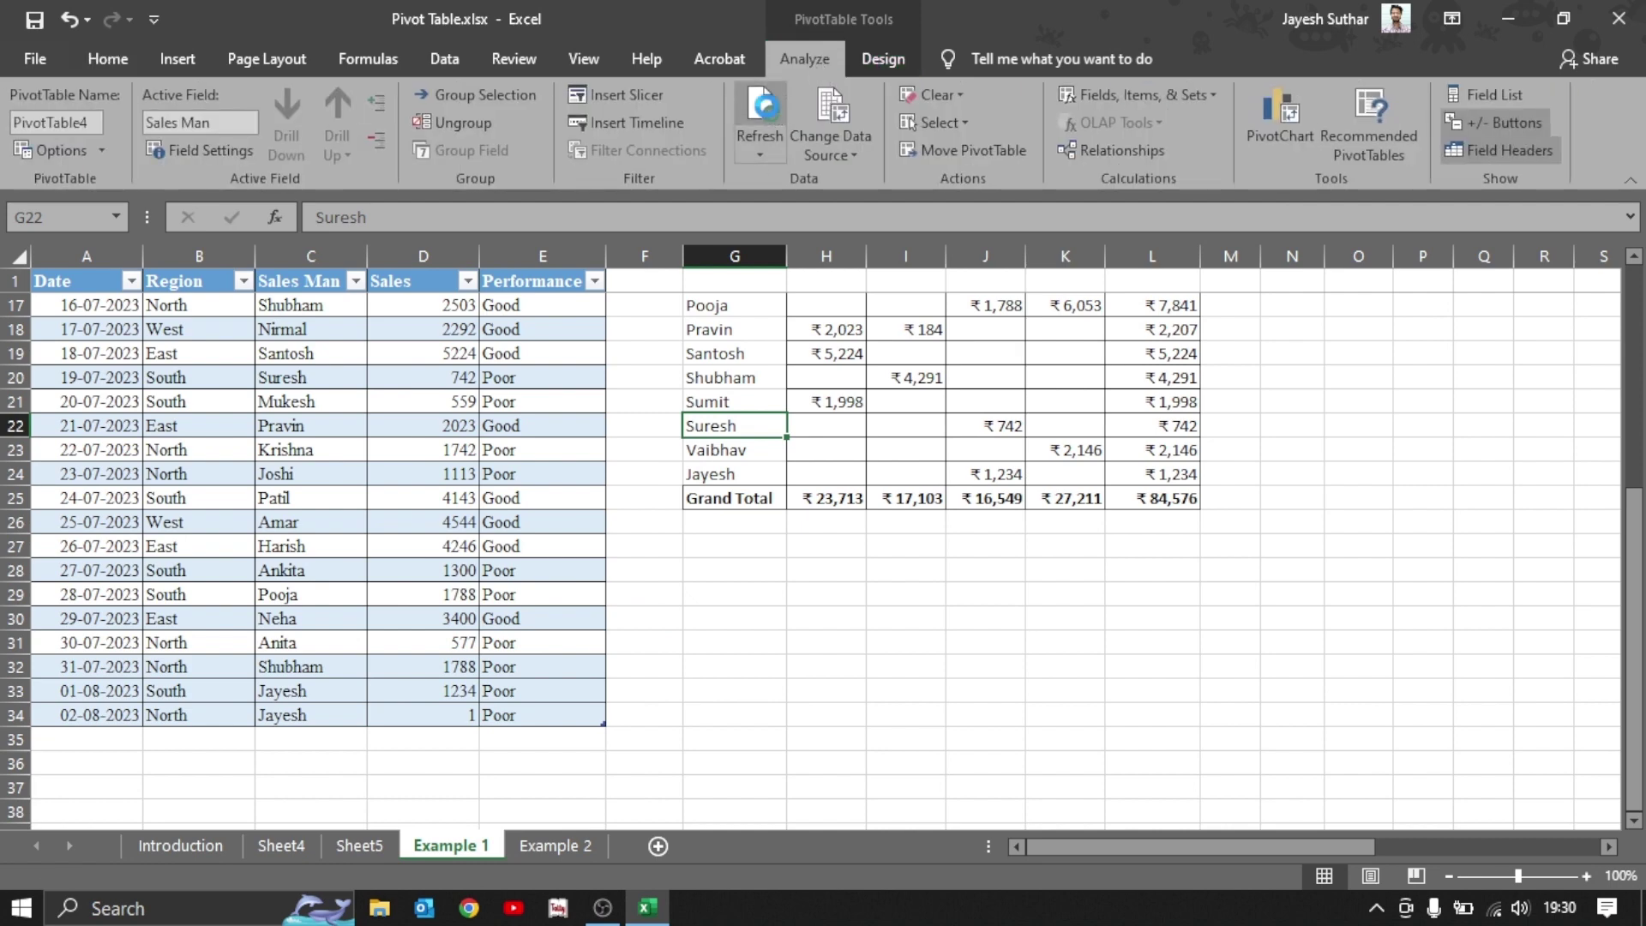
left_click(760, 107)
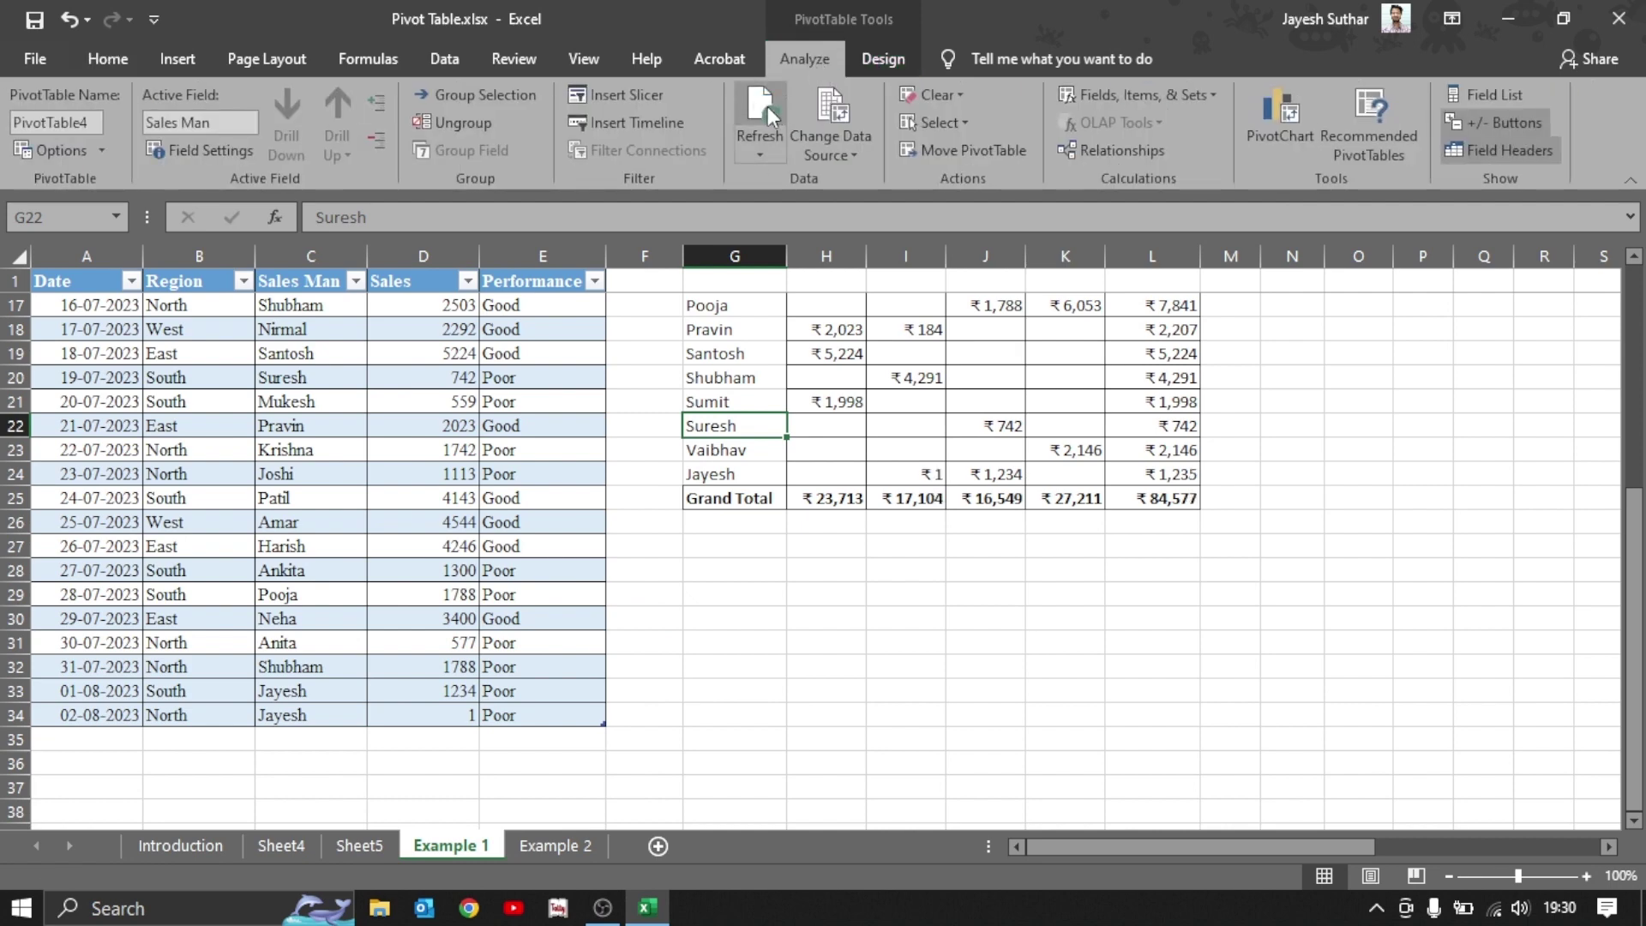
left_click(939, 474)
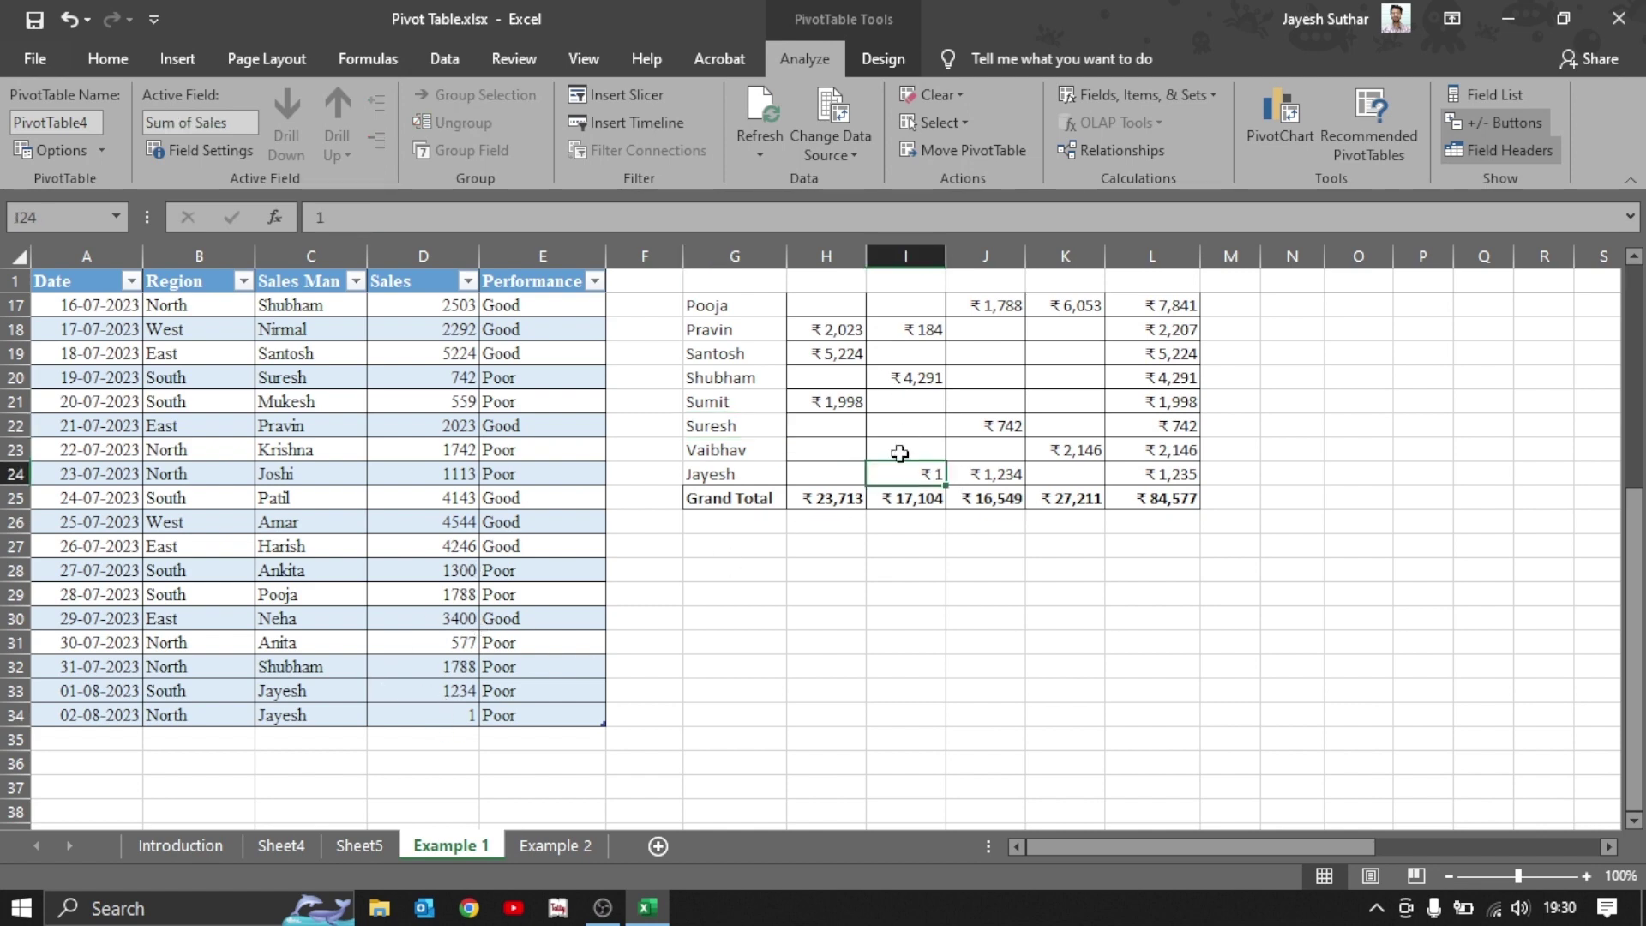
Delete the row 34 record from the Example 1 source table.
left_click(401, 713)
key("shift+space")
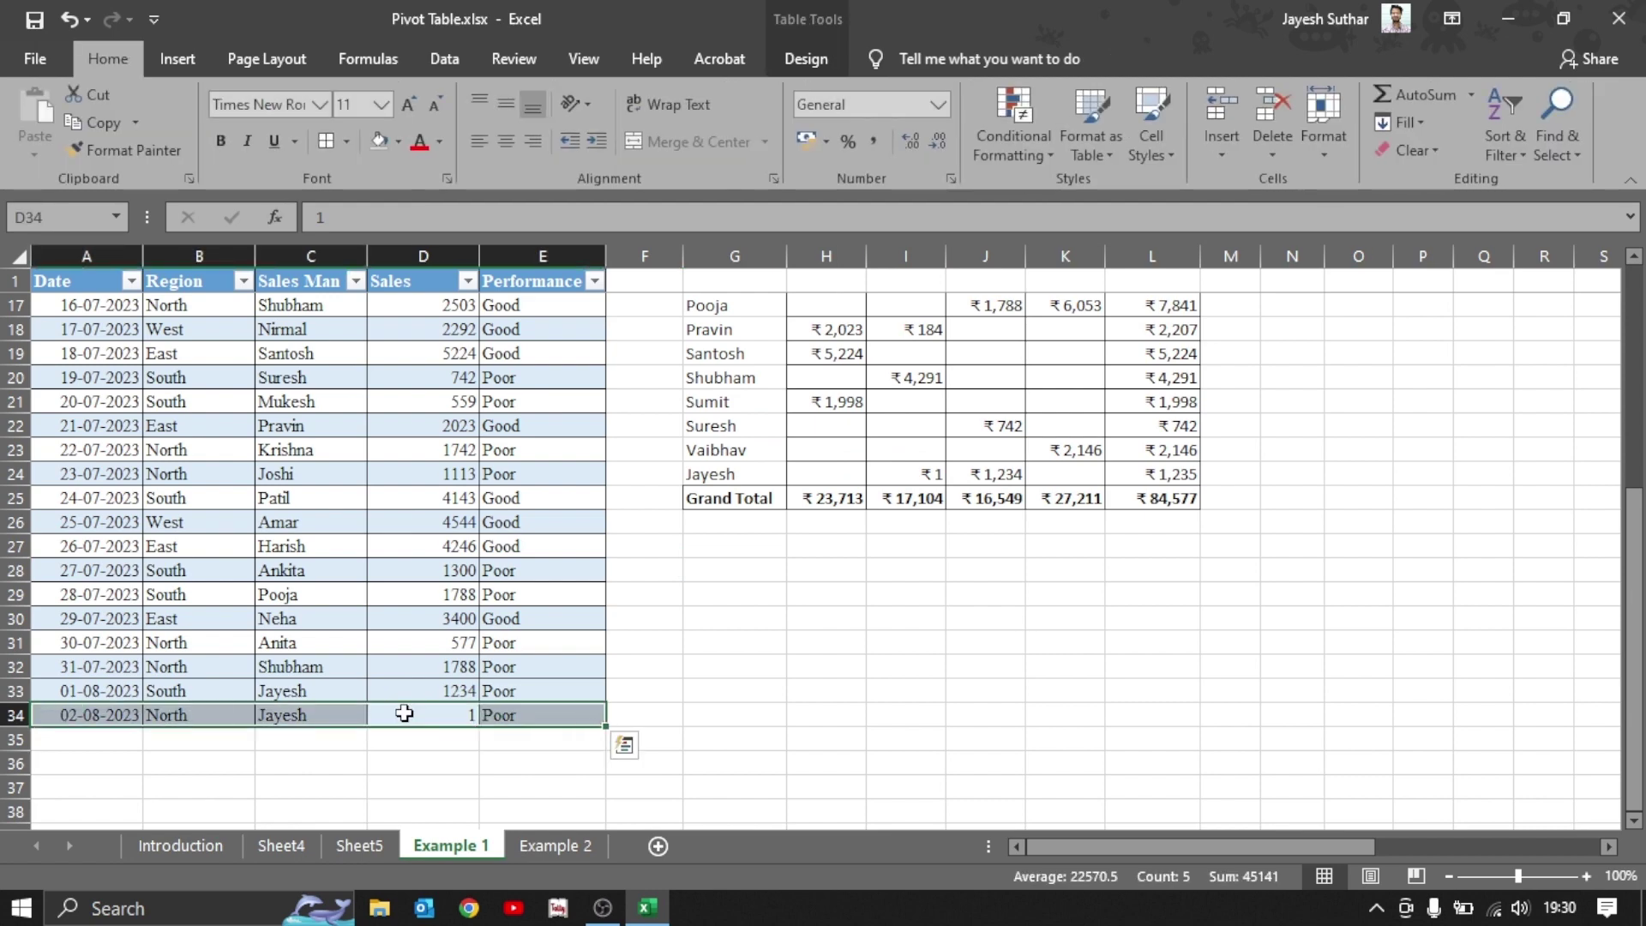
key("ctrl+minus")
Refresh the Example 1 pivot table after the deletion and check the North column's last salesman entry and total.
left_click(735, 353)
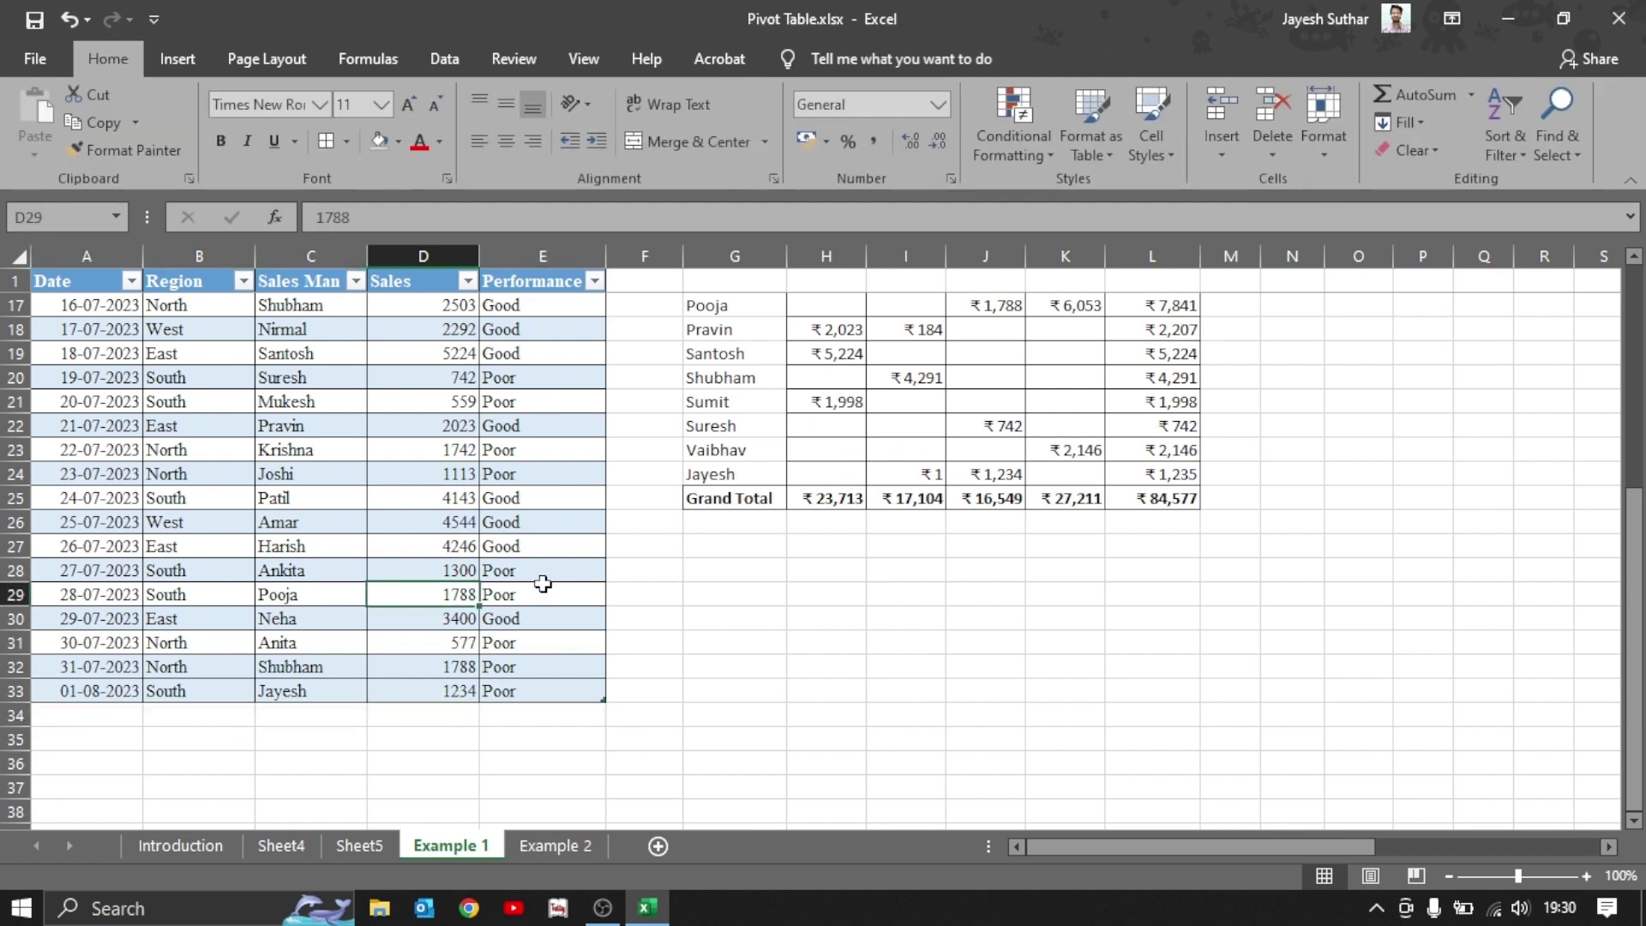
left_click(825, 62)
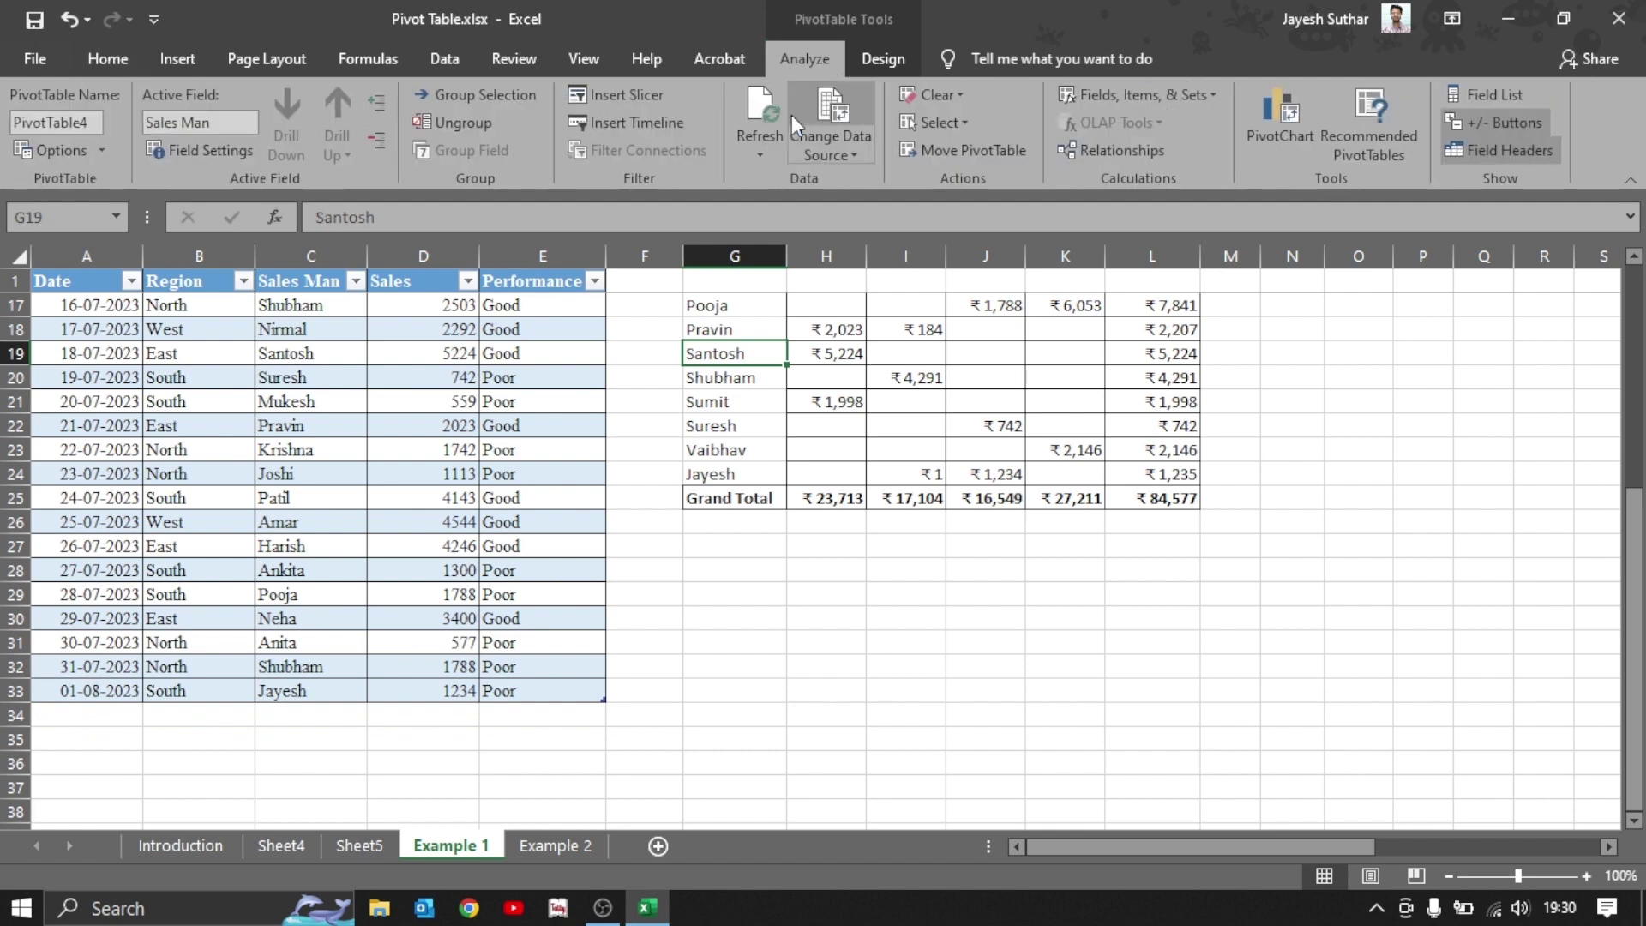
left_click(777, 106)
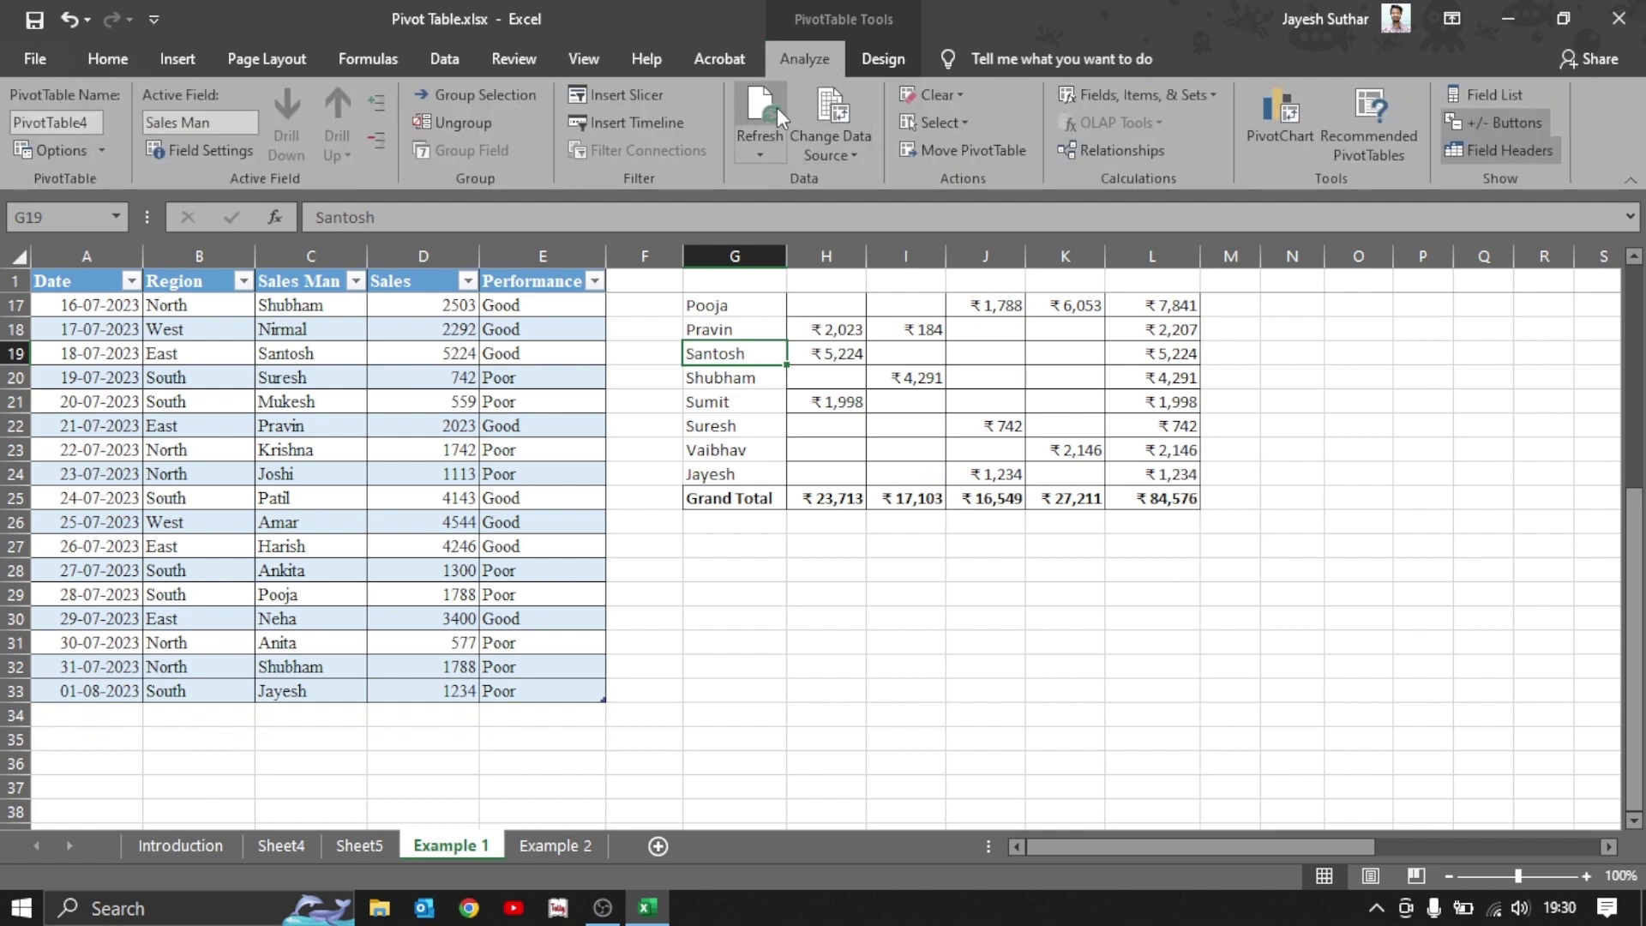
left_click(926, 497)
left_click(933, 476)
scroll(933, 476, "up", 5)
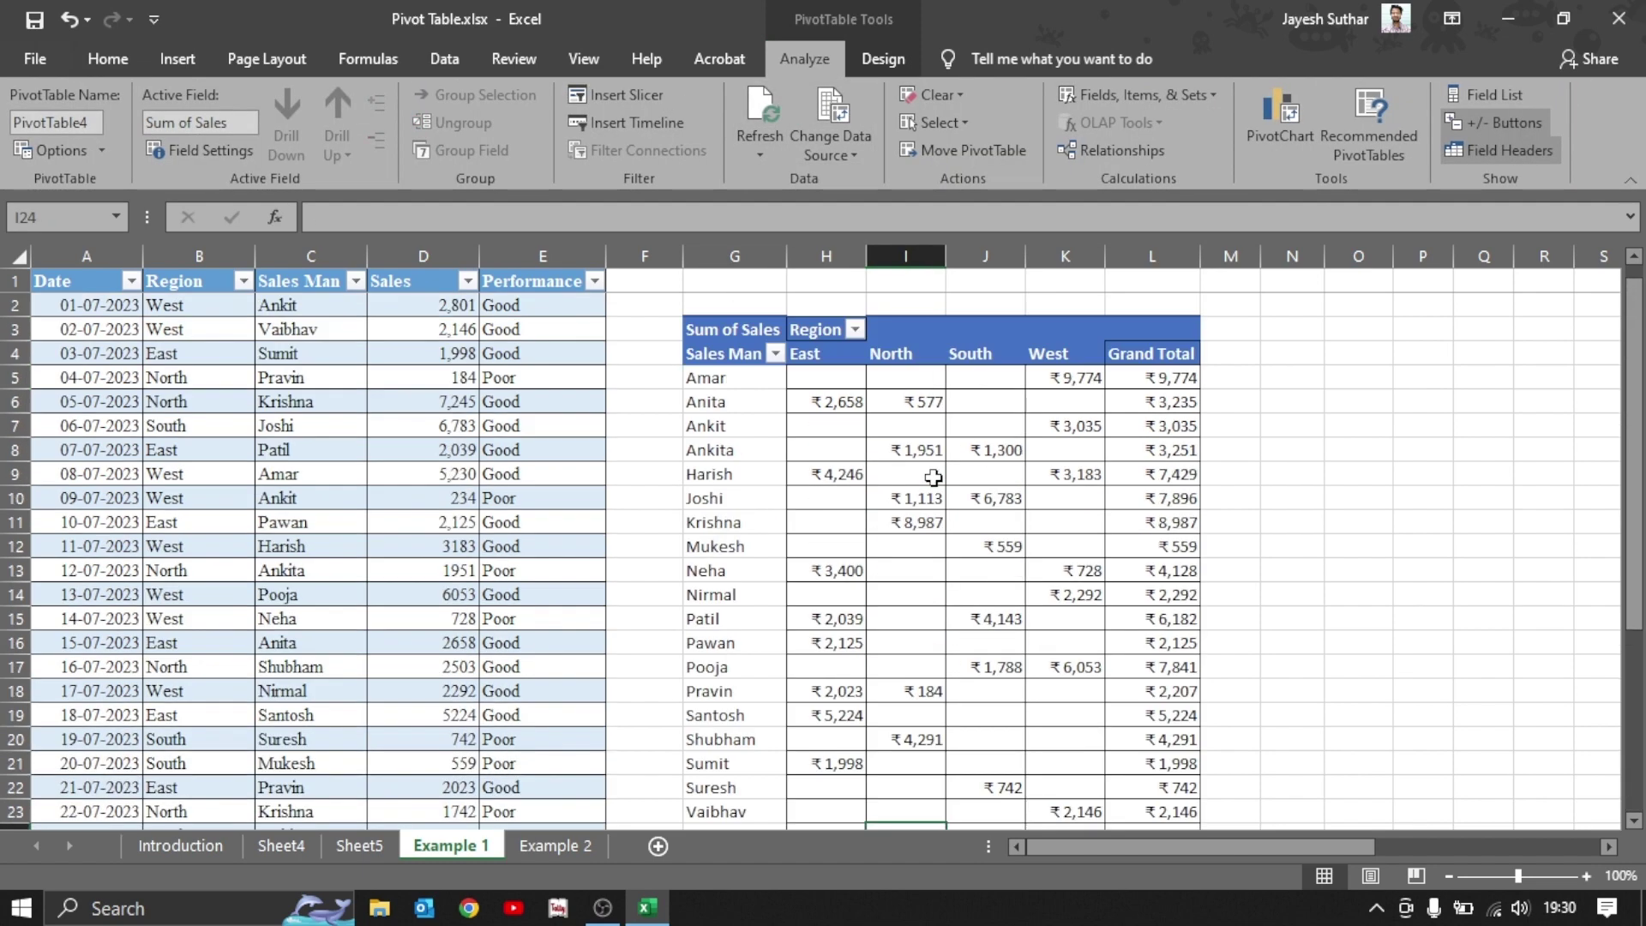
mouse_move(933, 477)
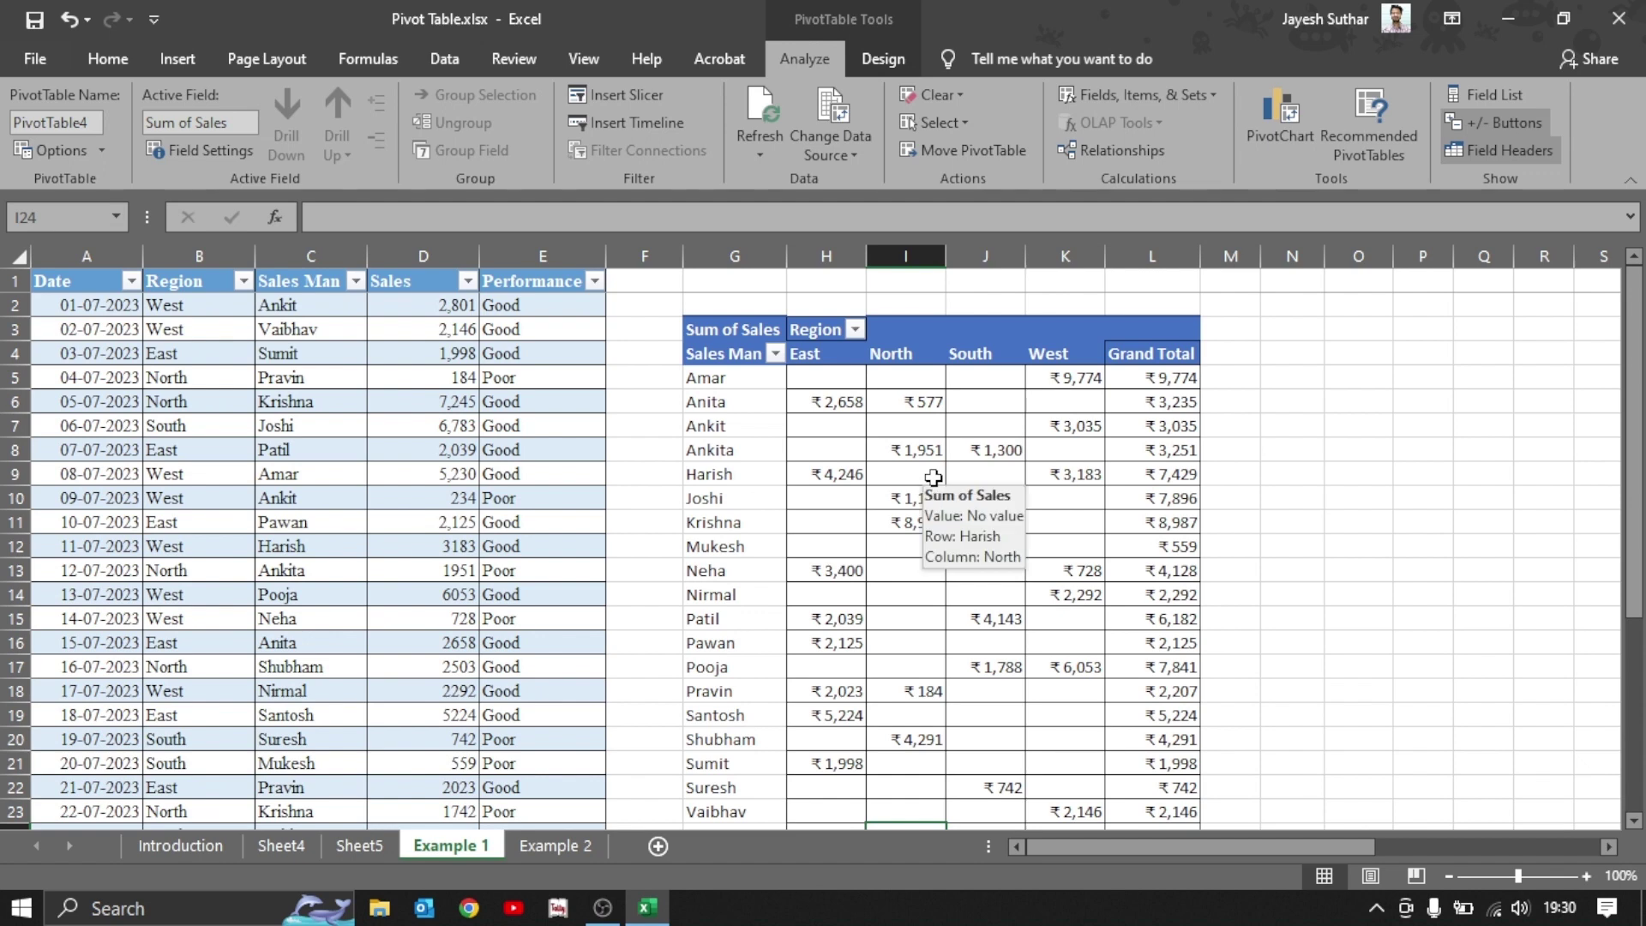
Compare the first Example 2 pivot table's grand total with the sum of the source data's Sales column.
left_click(548, 846)
left_click(504, 428)
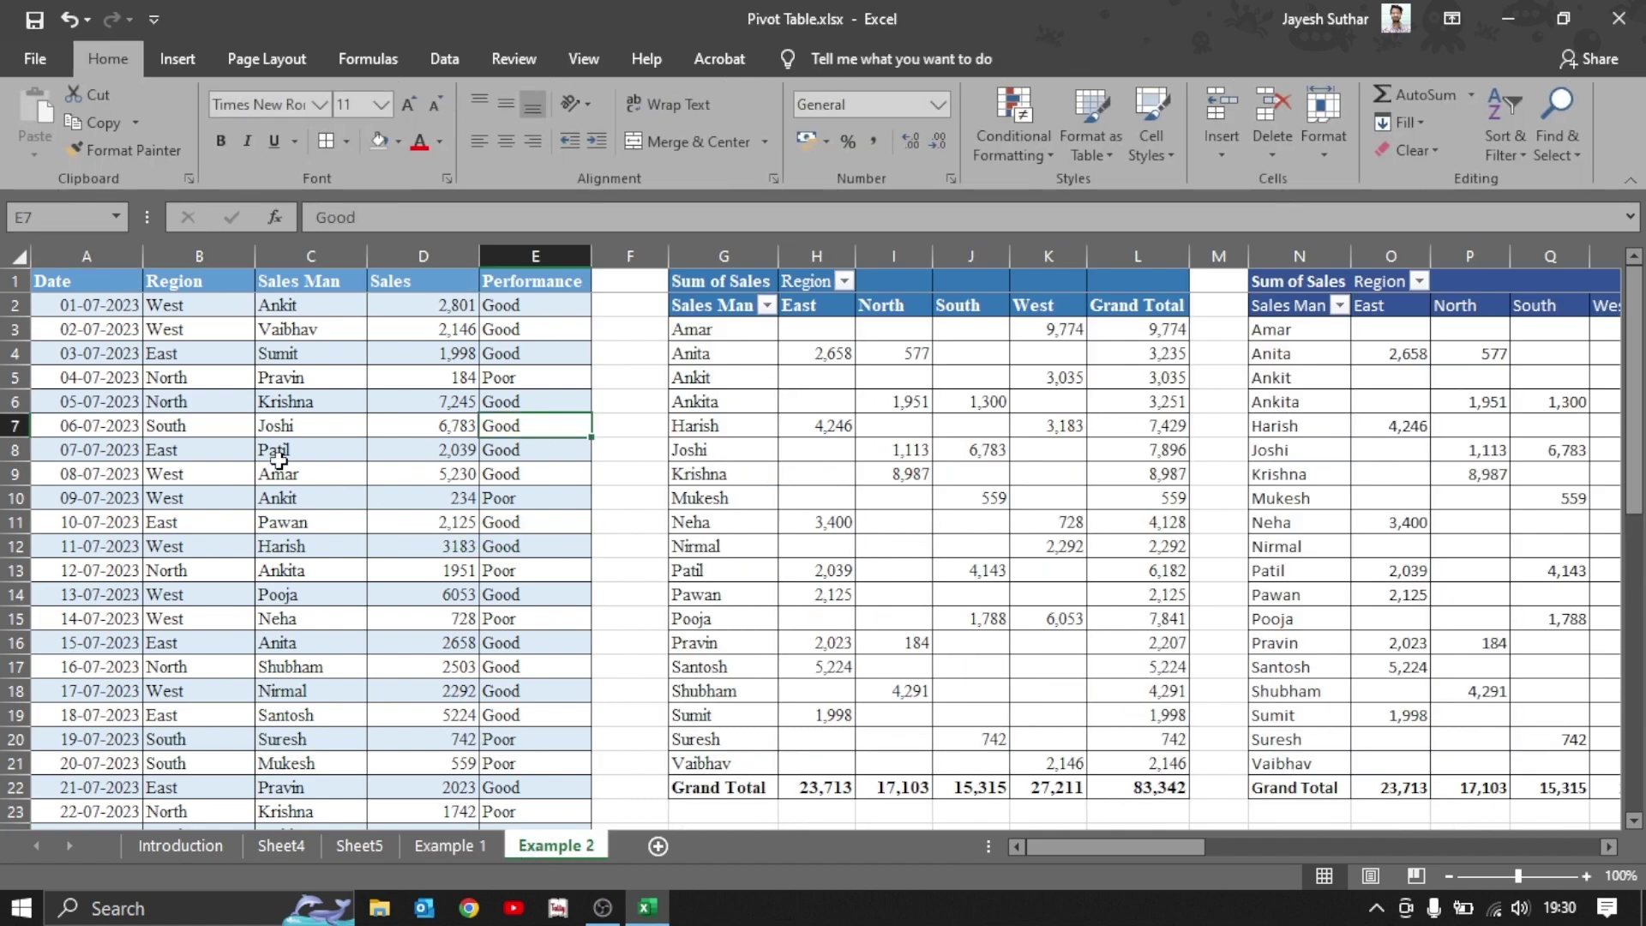
left_click(797, 426)
scroll(632, 572, "down", 2)
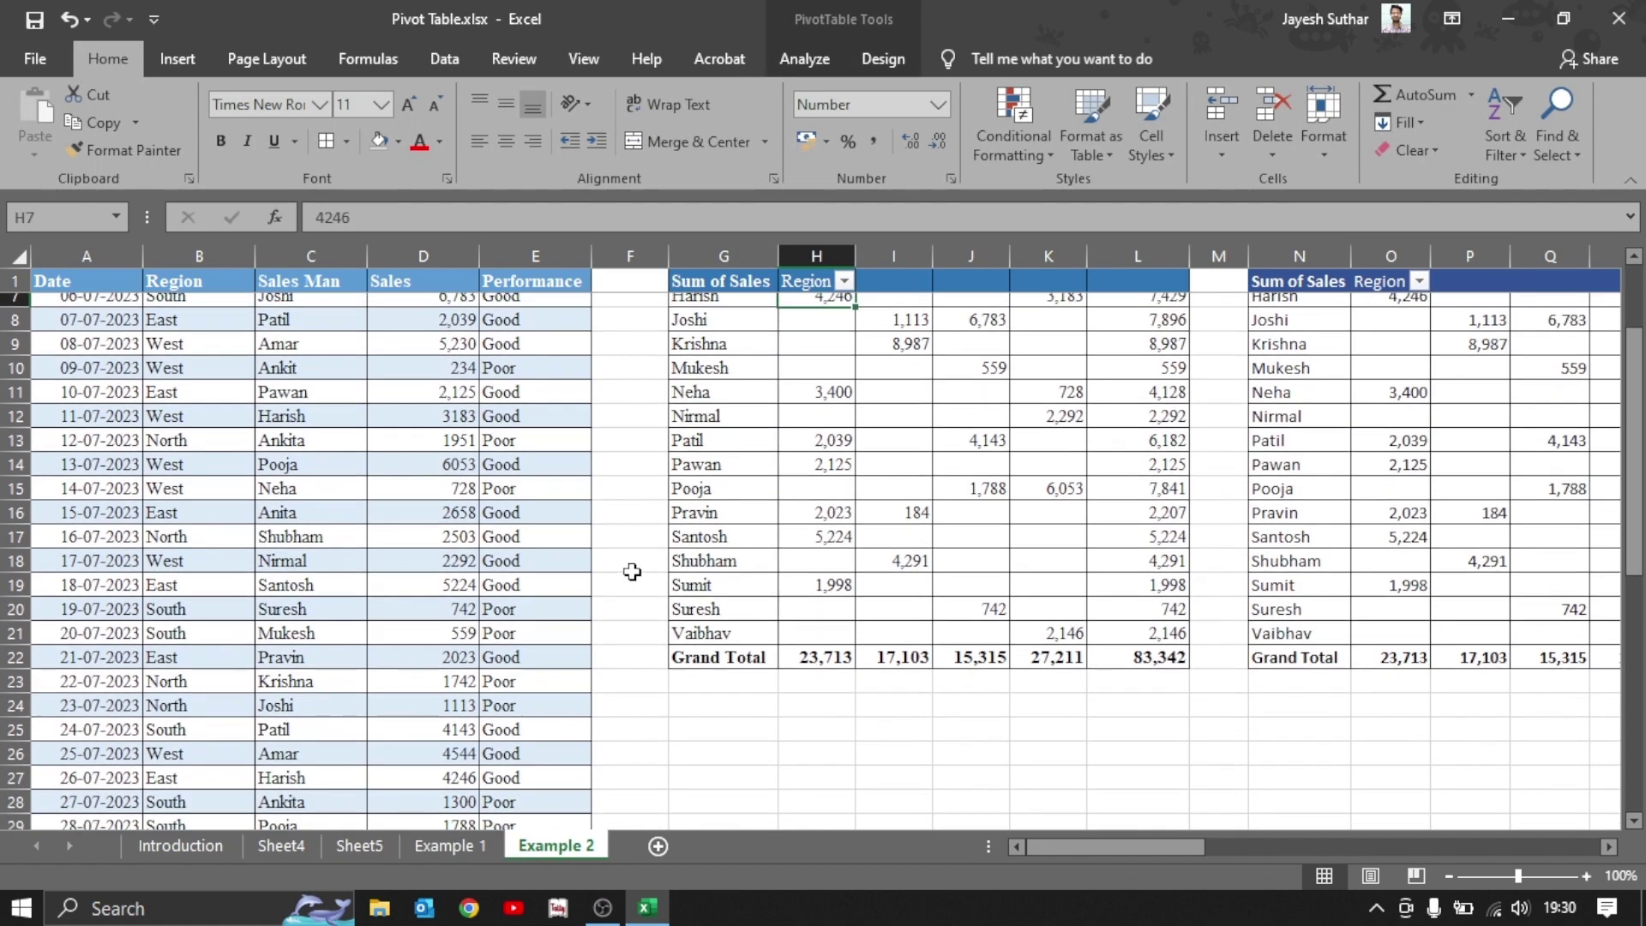
scroll(631, 572, "down", 2)
left_click(1149, 501)
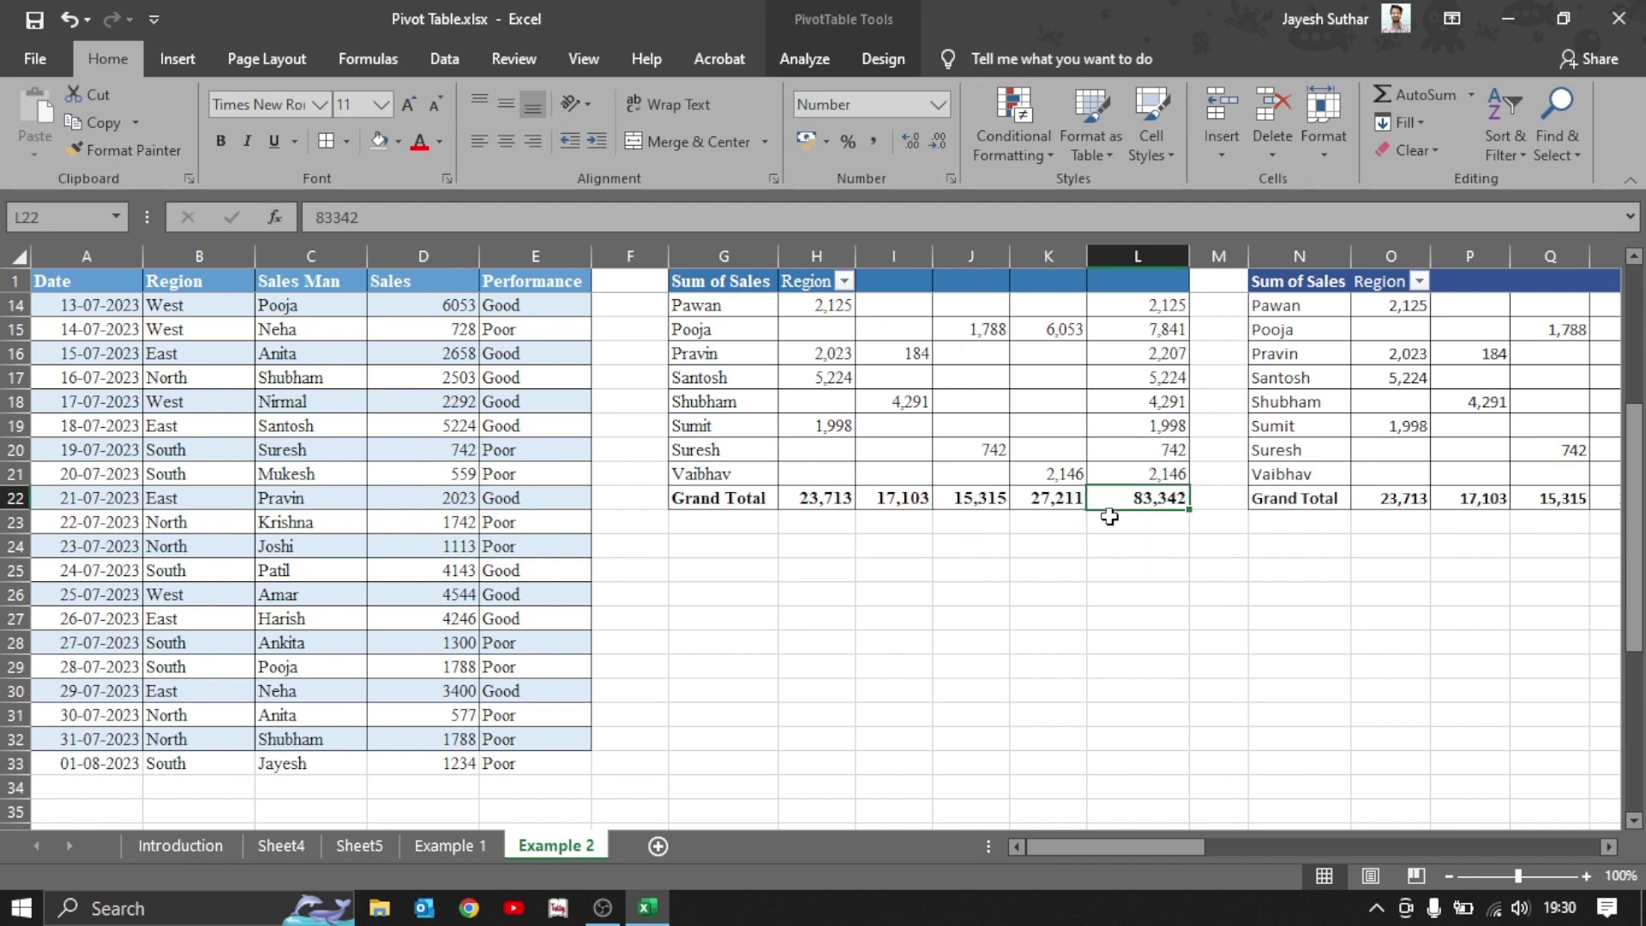
left_click(408, 588)
key("ctrl+space")
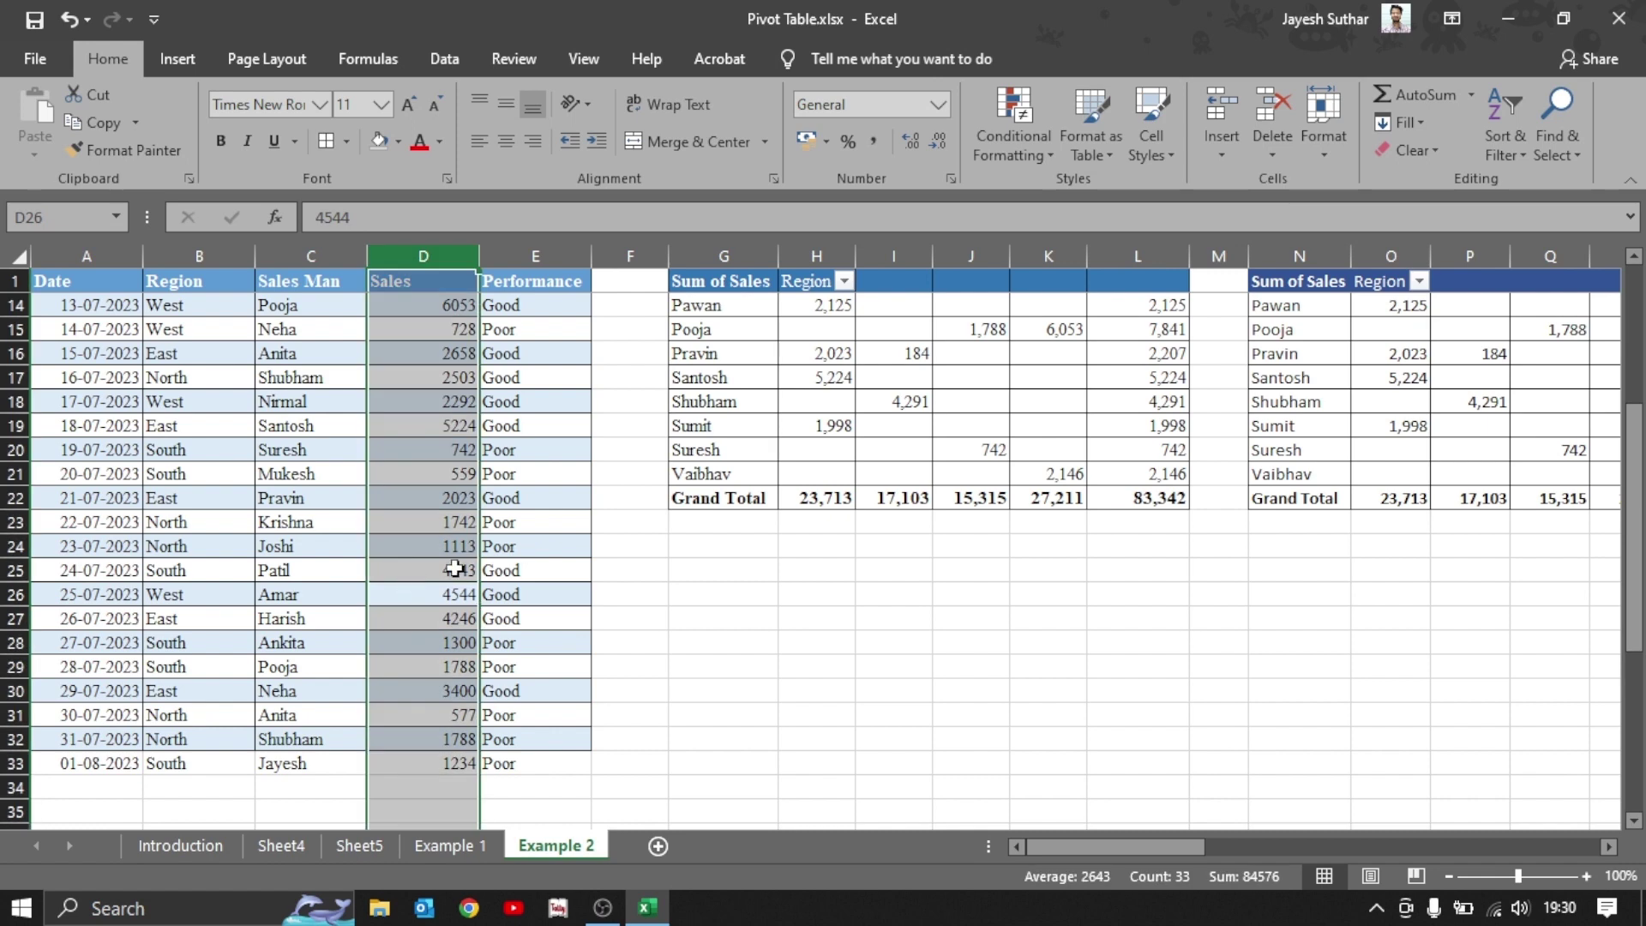
Change the first Example 2 pivot table's data source to 'Example 2'!$A$1:$E$41 and check its grand total.
left_click(912, 400)
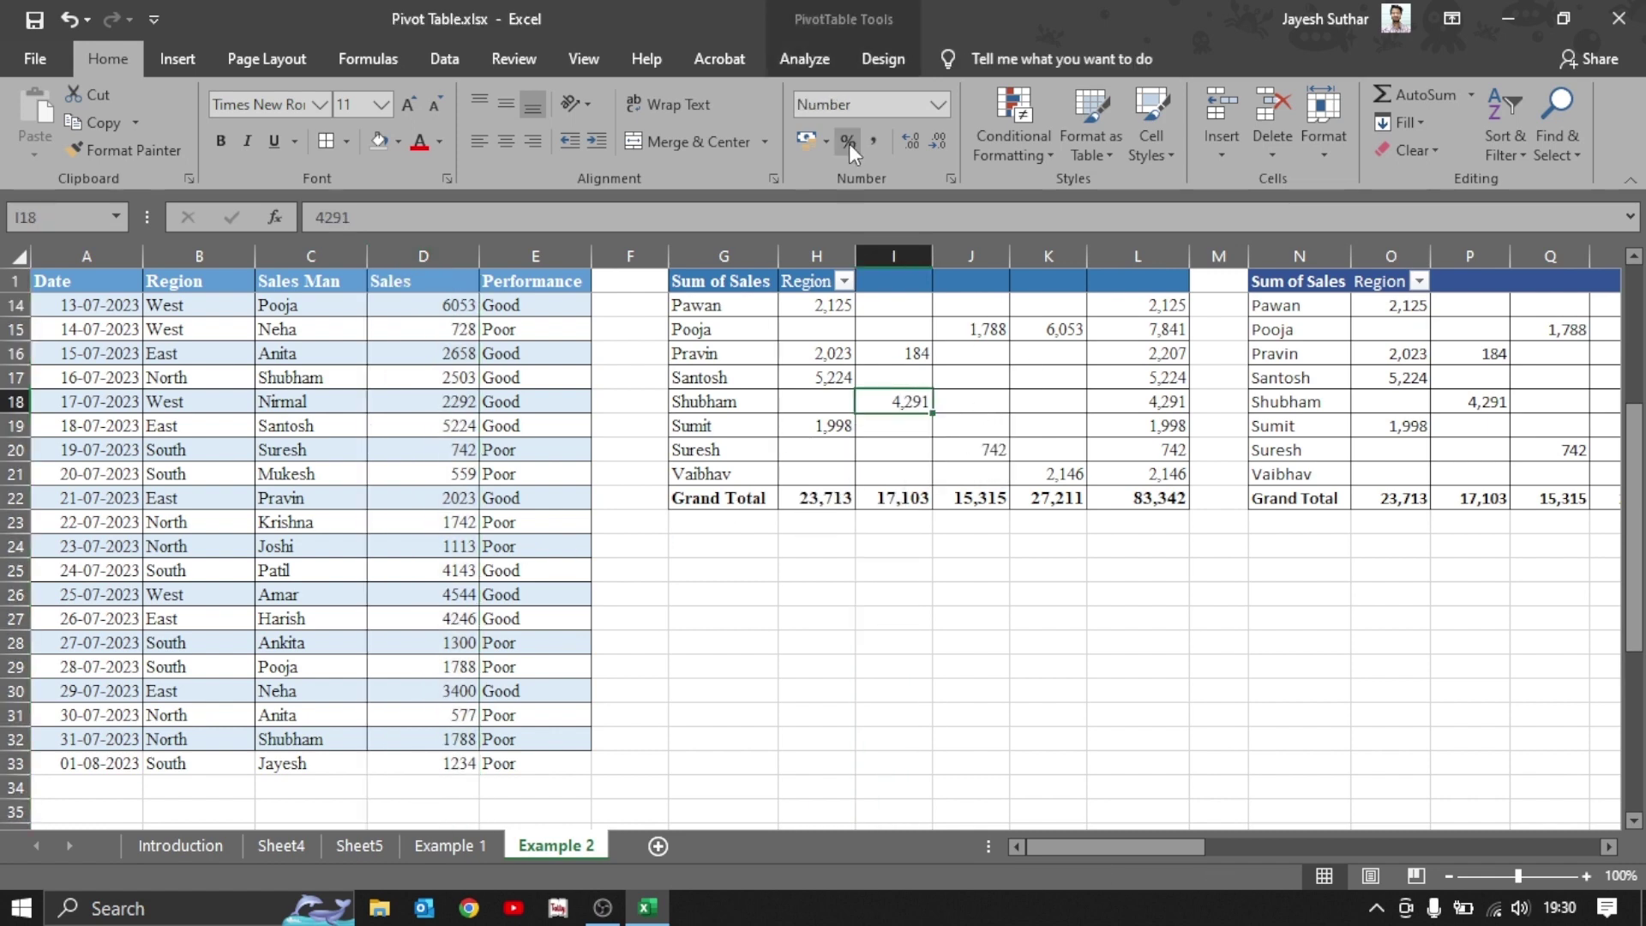
left_click(892, 56)
left_click(836, 60)
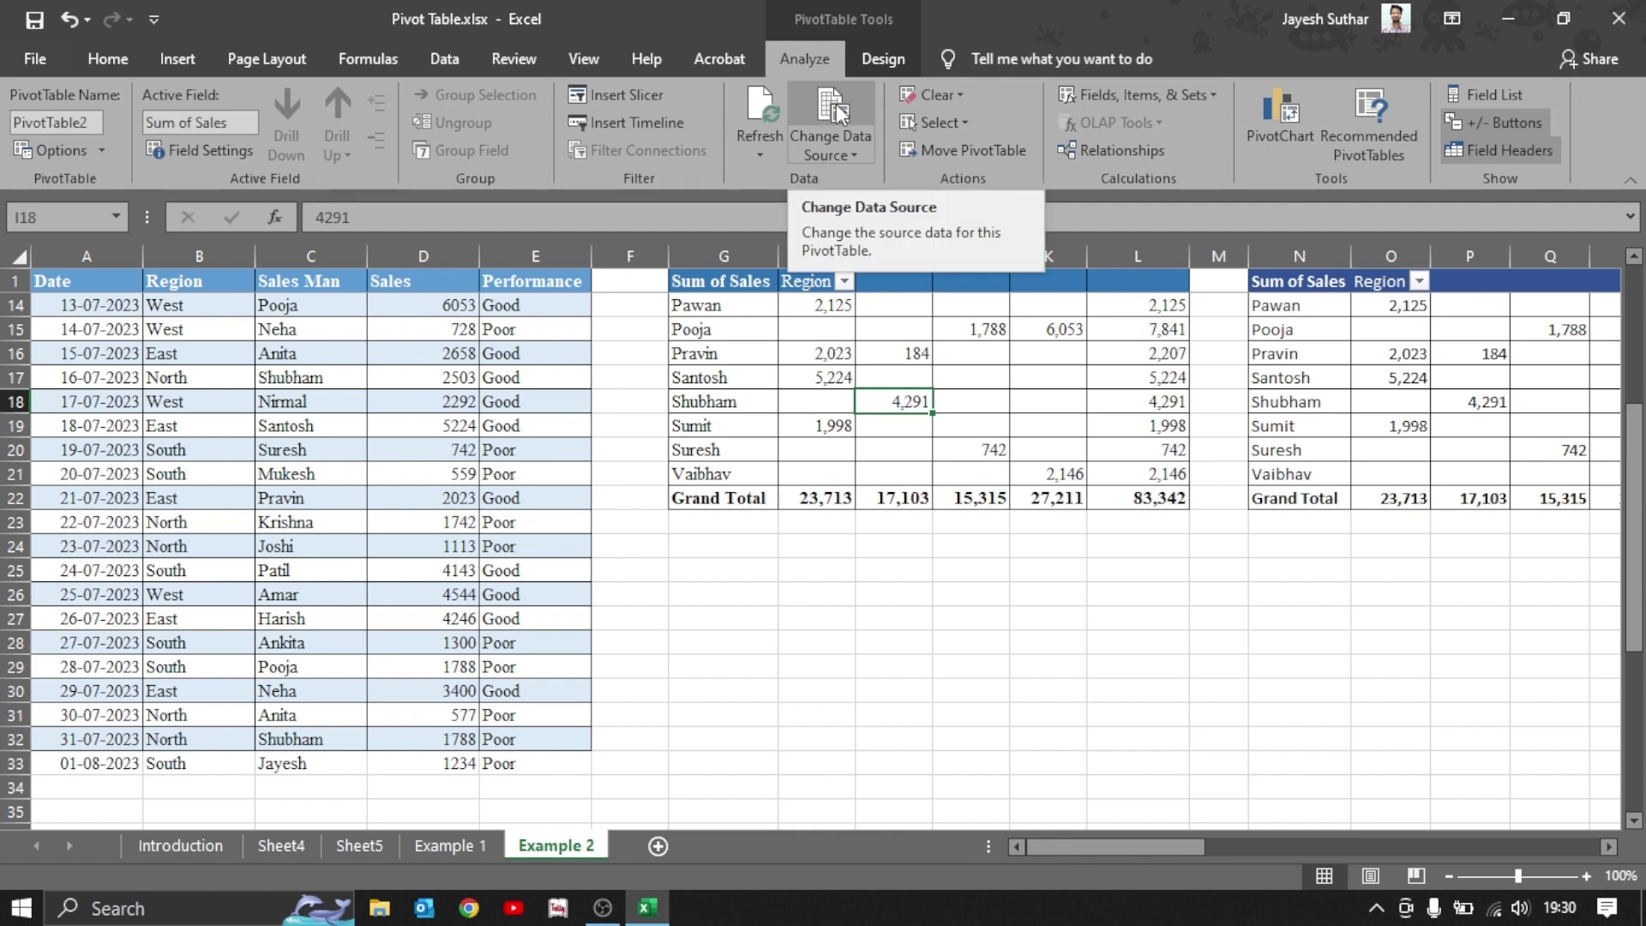
left_click(892, 428)
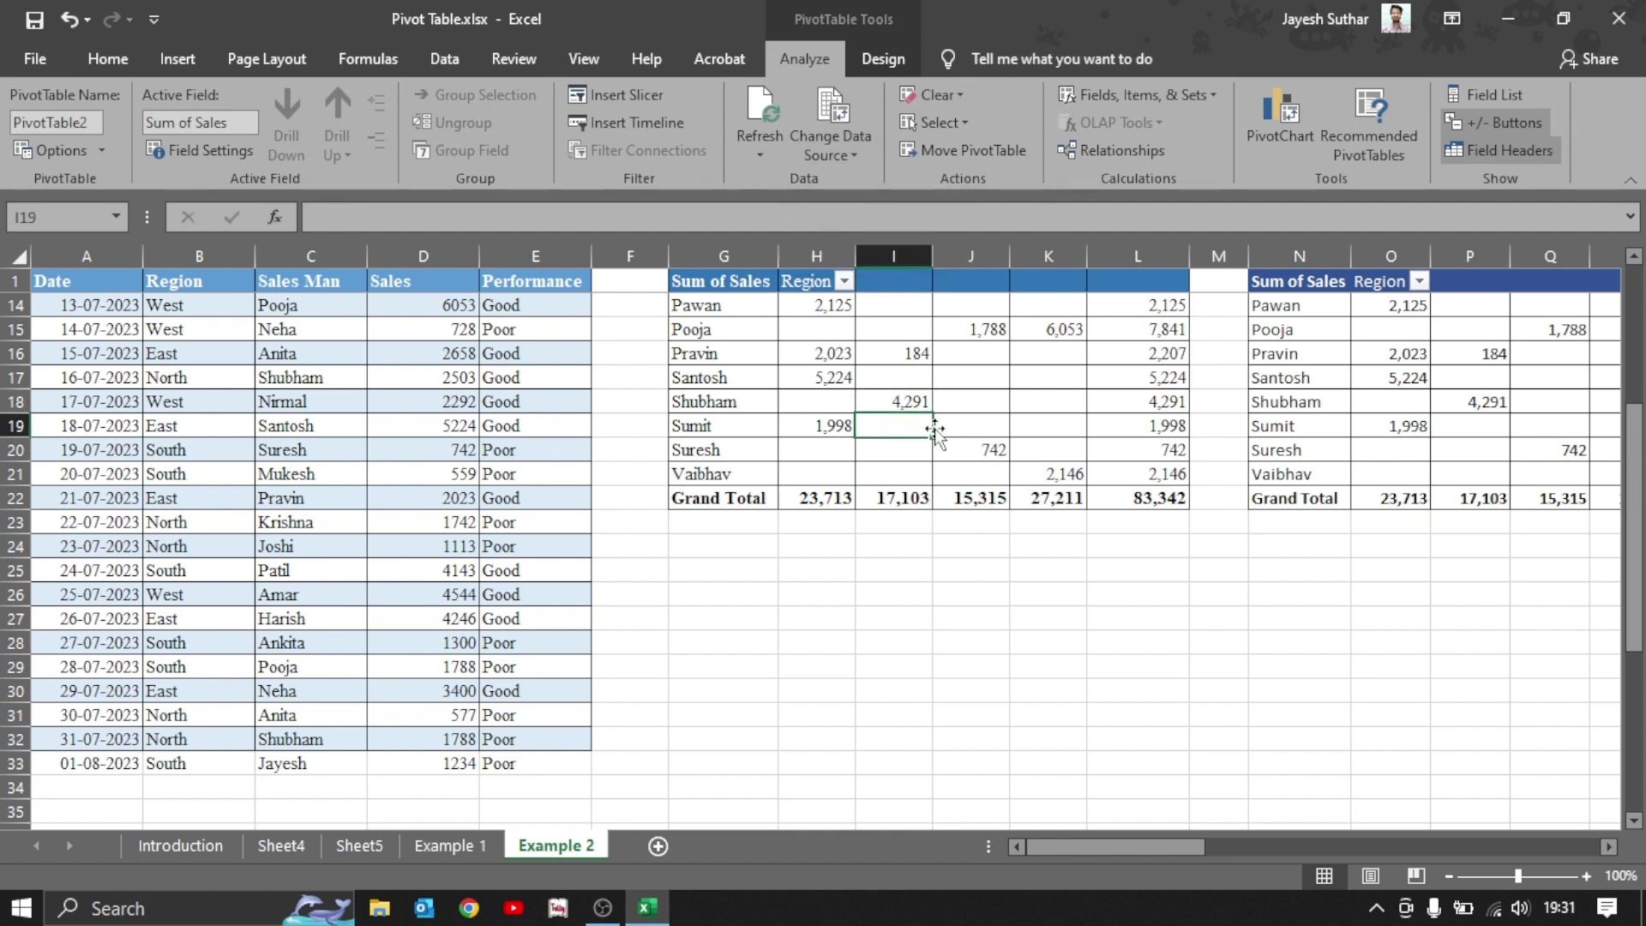
left_click(836, 103)
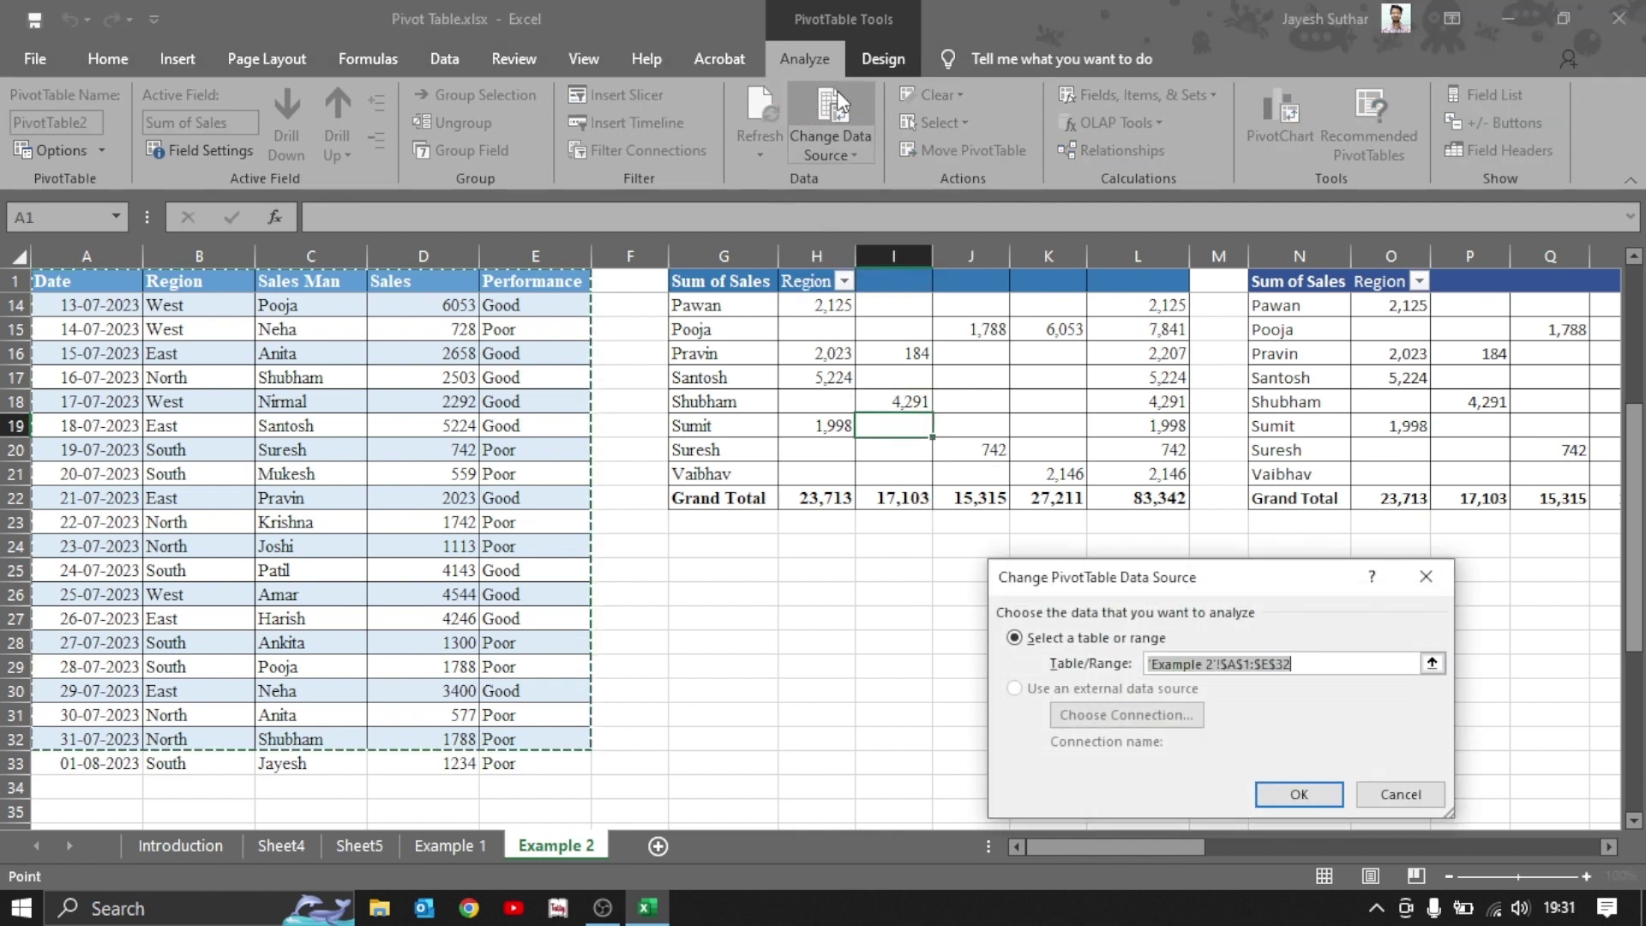
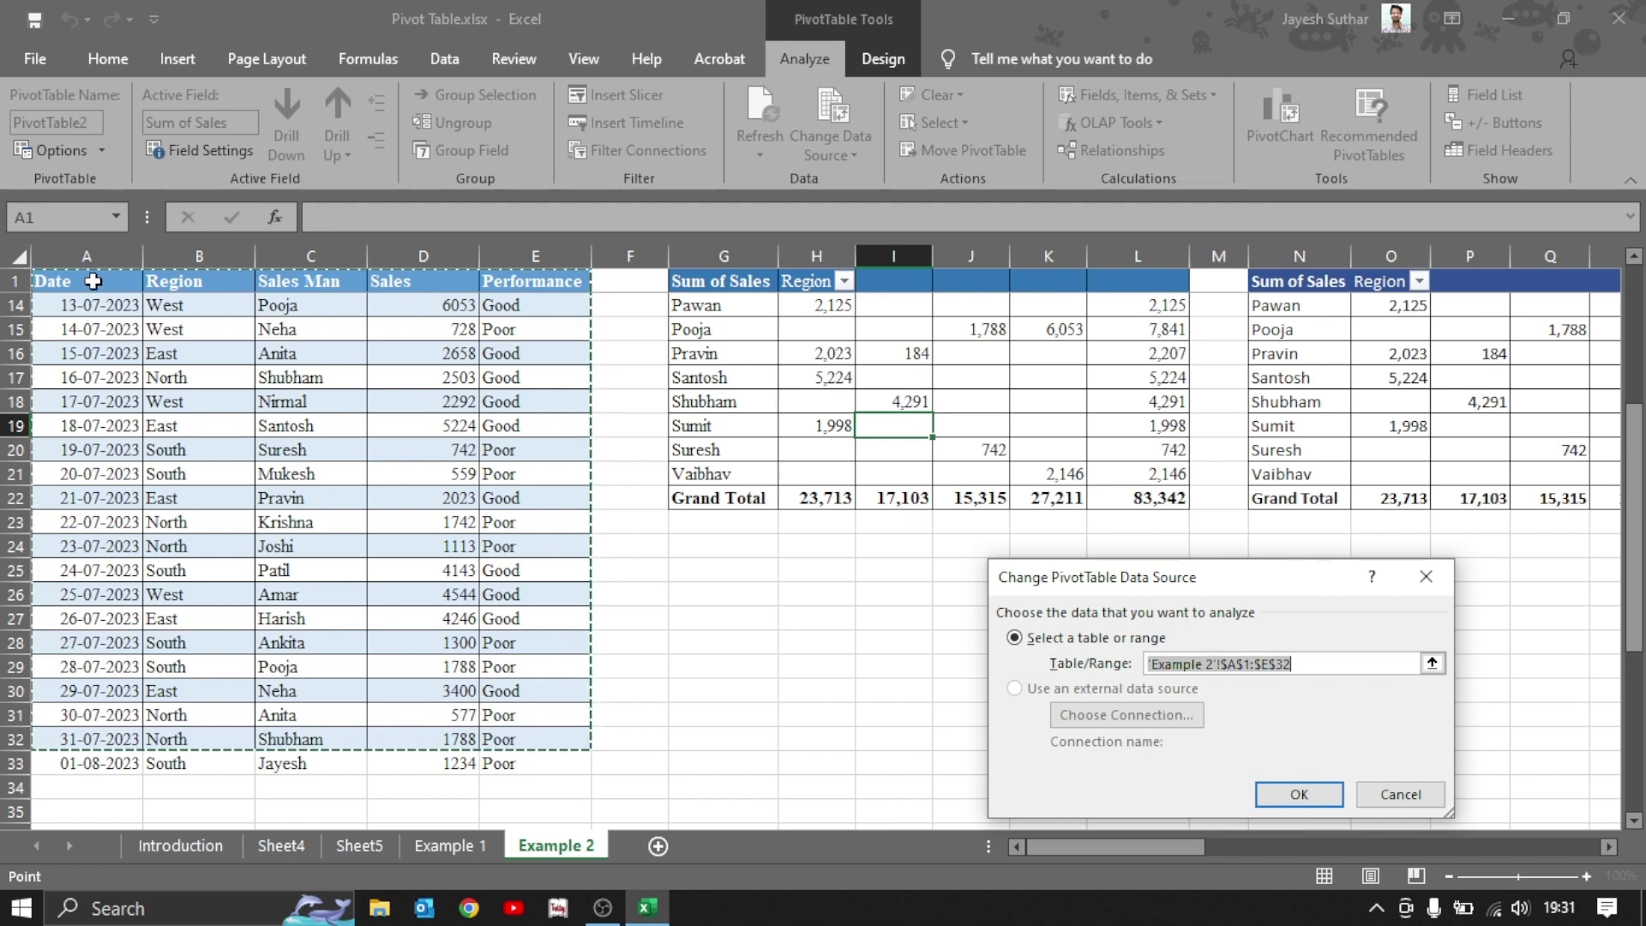
left_click_drag(97, 307, 97, 294)
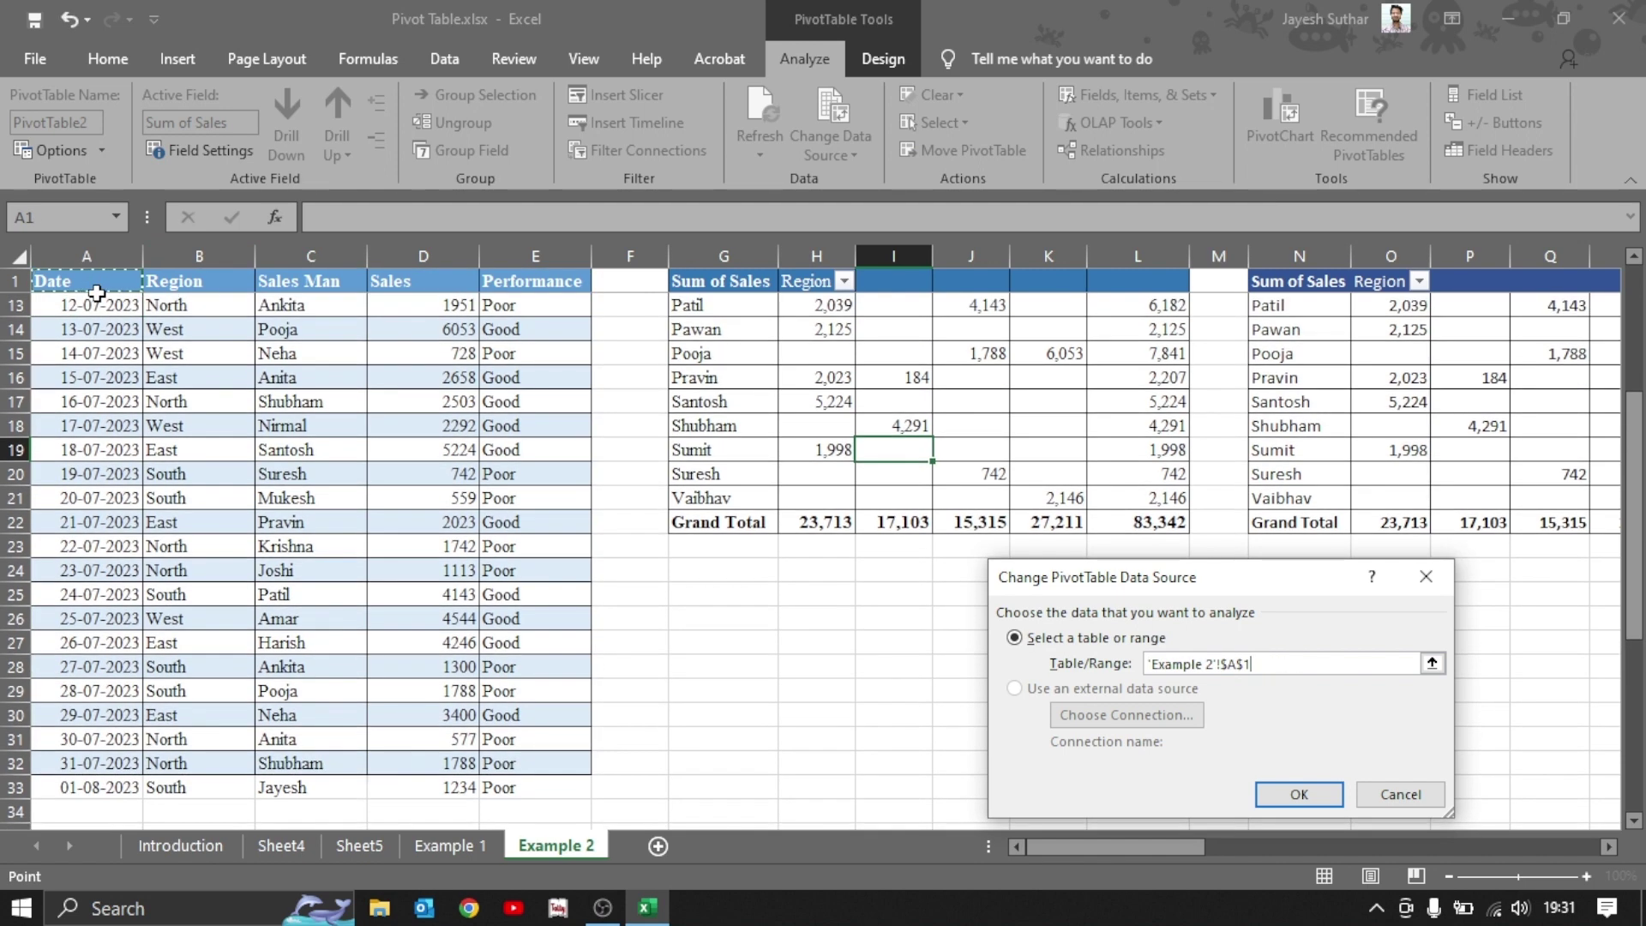
key("ctrl+a")
scroll(292, 591, "down", 2)
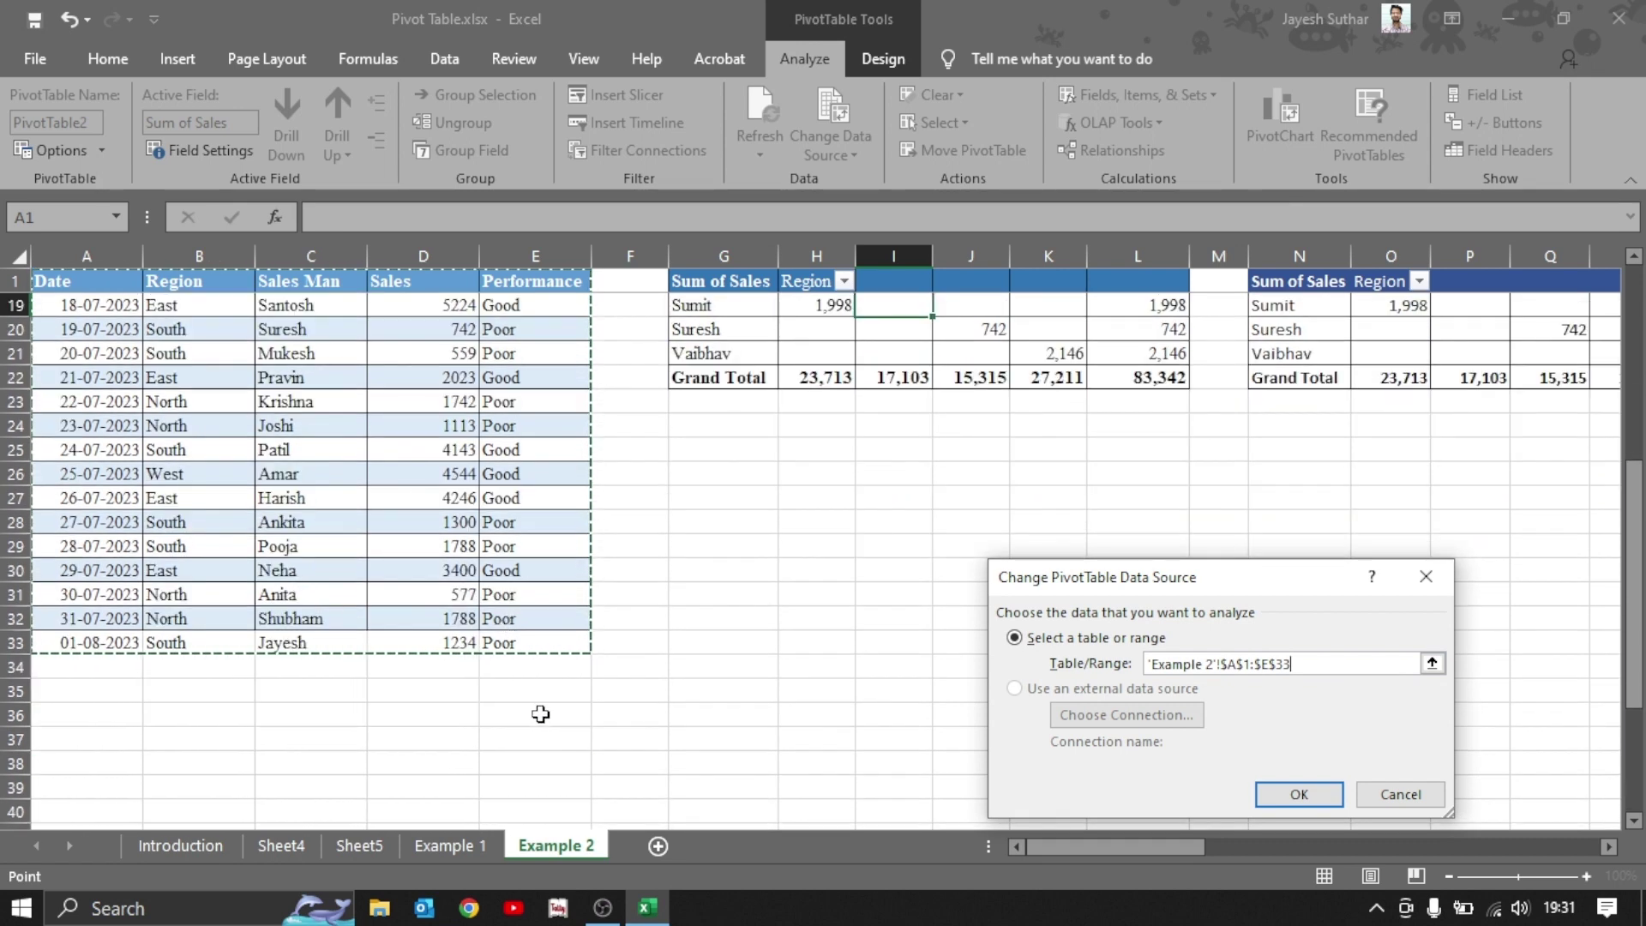
scroll(544, 711, "down", 1)
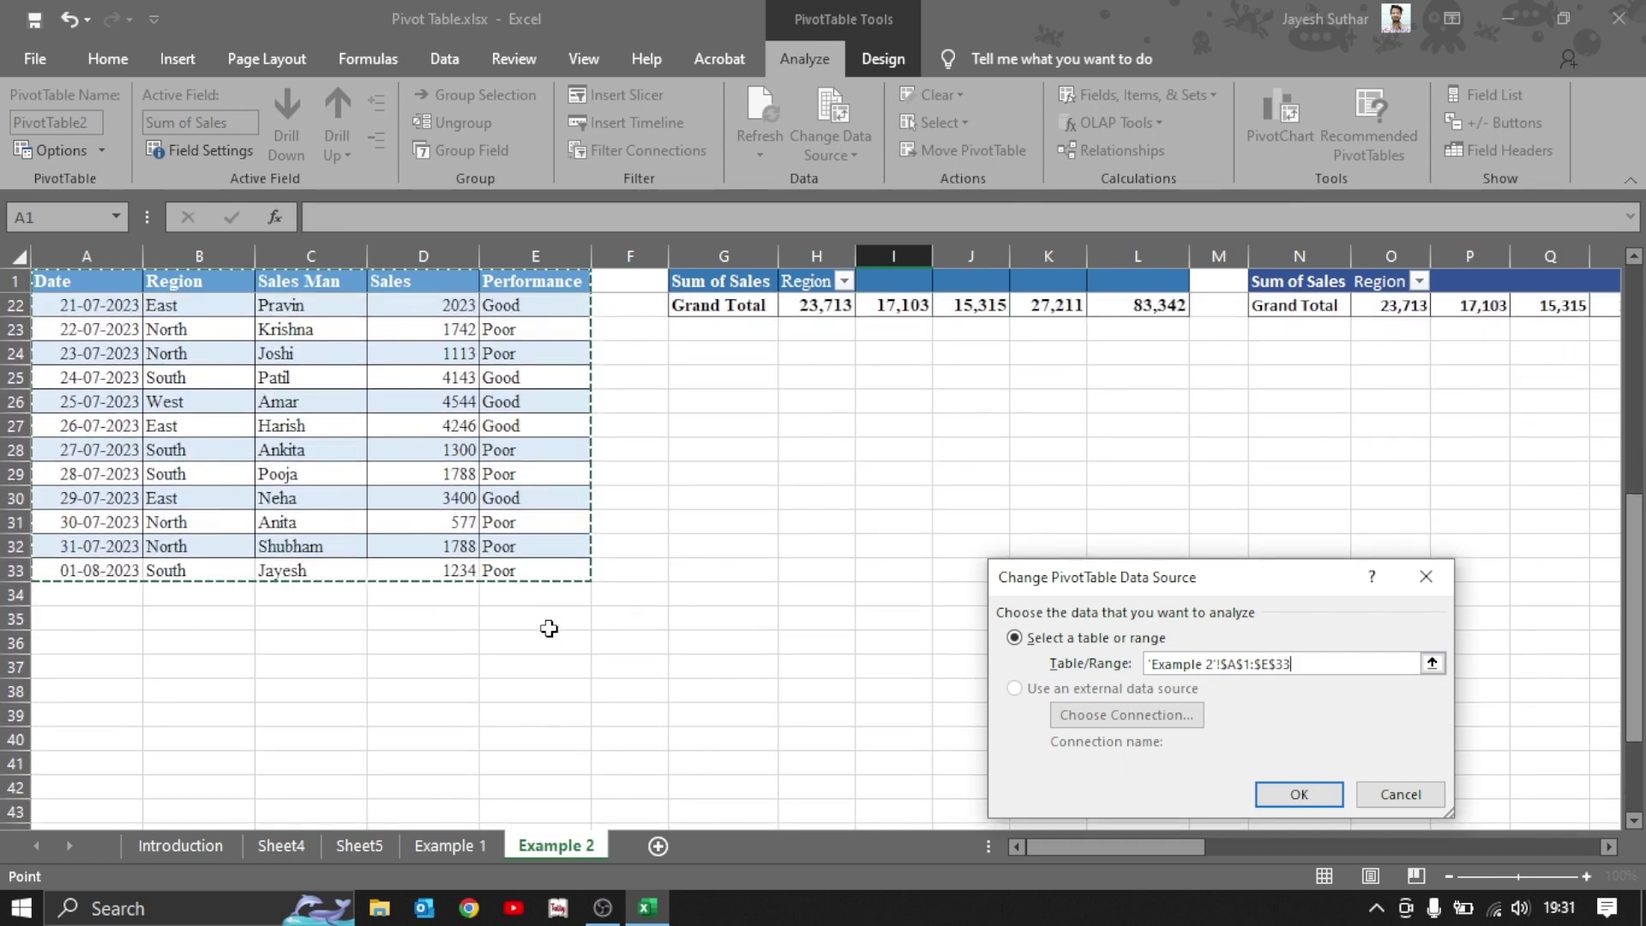
left_click(535, 752, "shift")
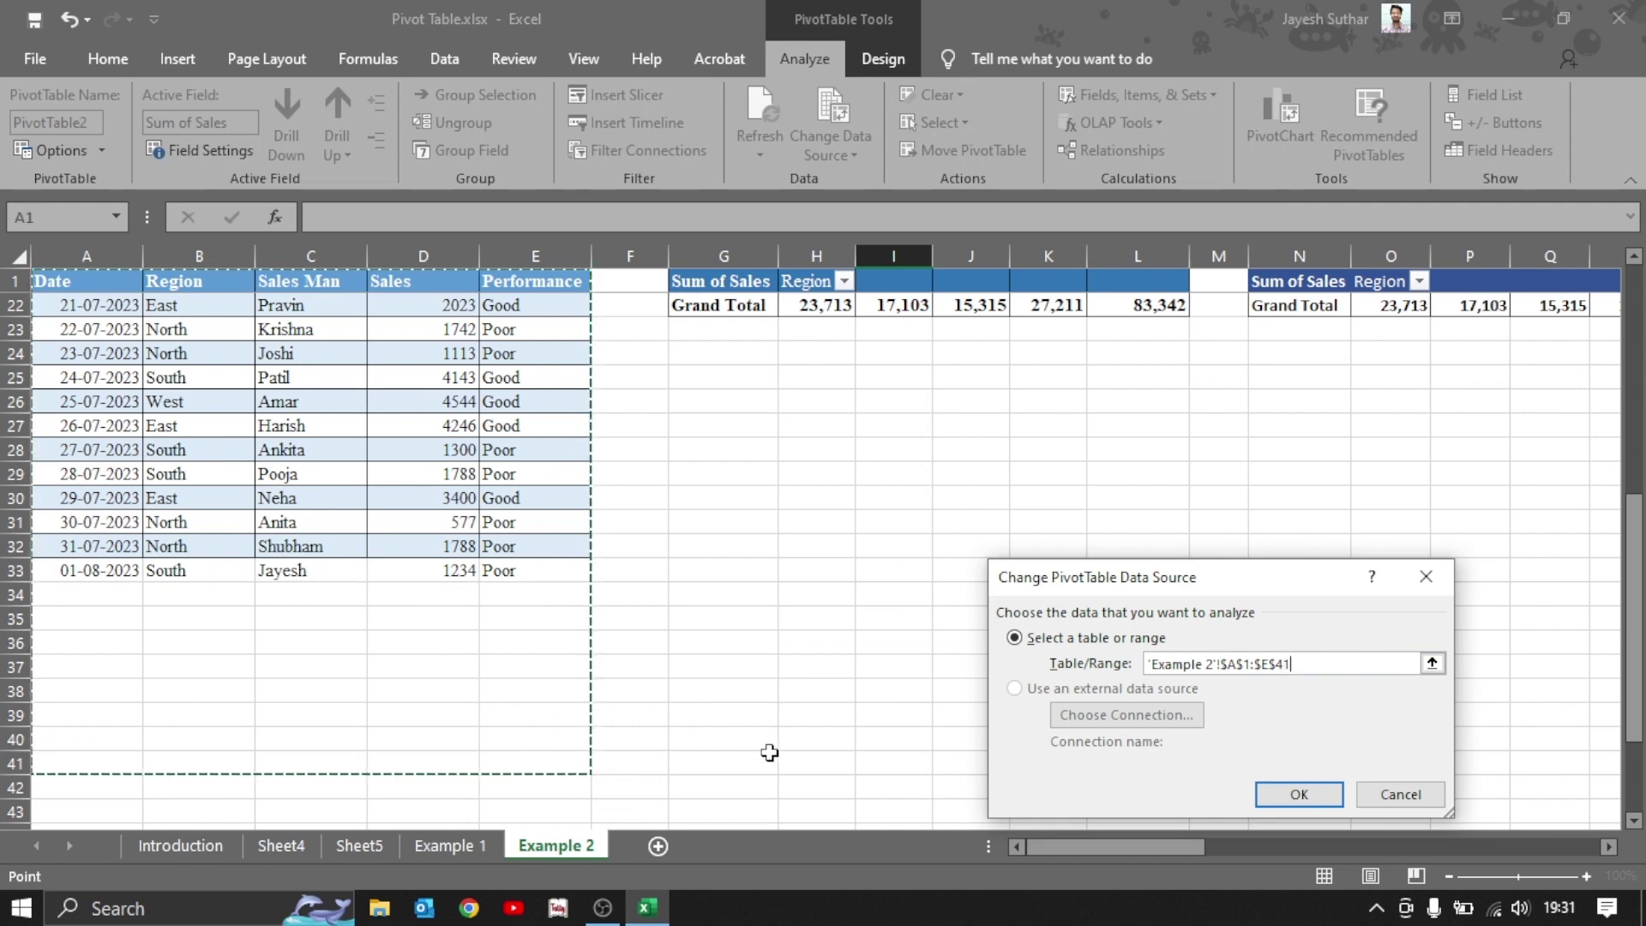
left_click(1286, 792)
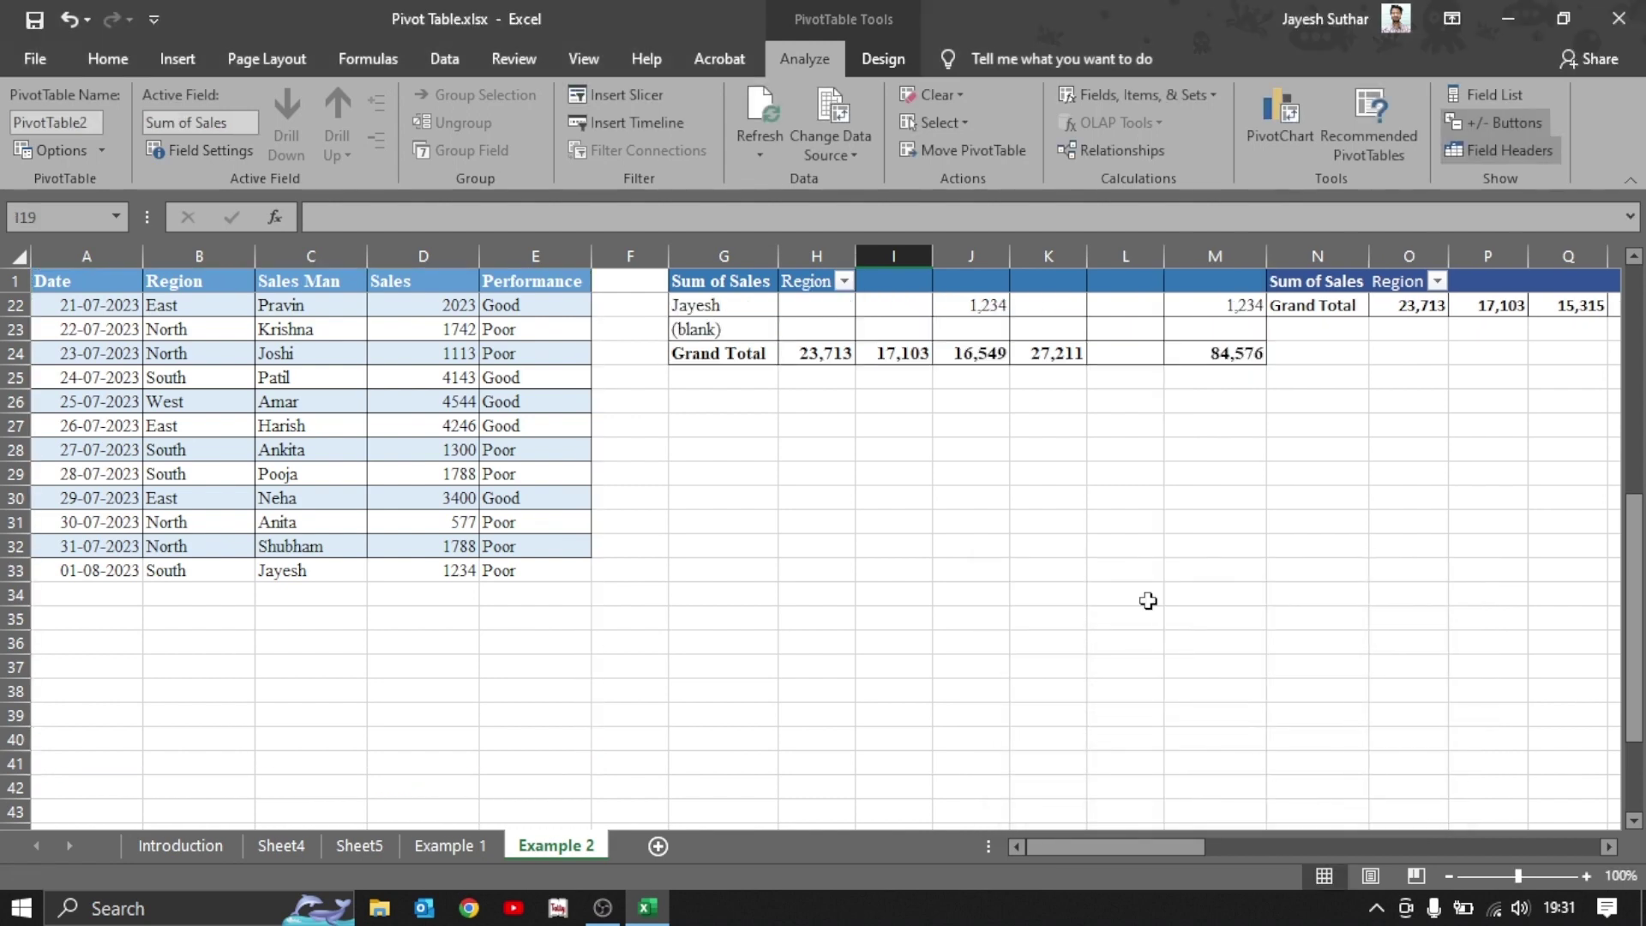
scroll(1146, 599, "up", 2)
left_click(1232, 504)
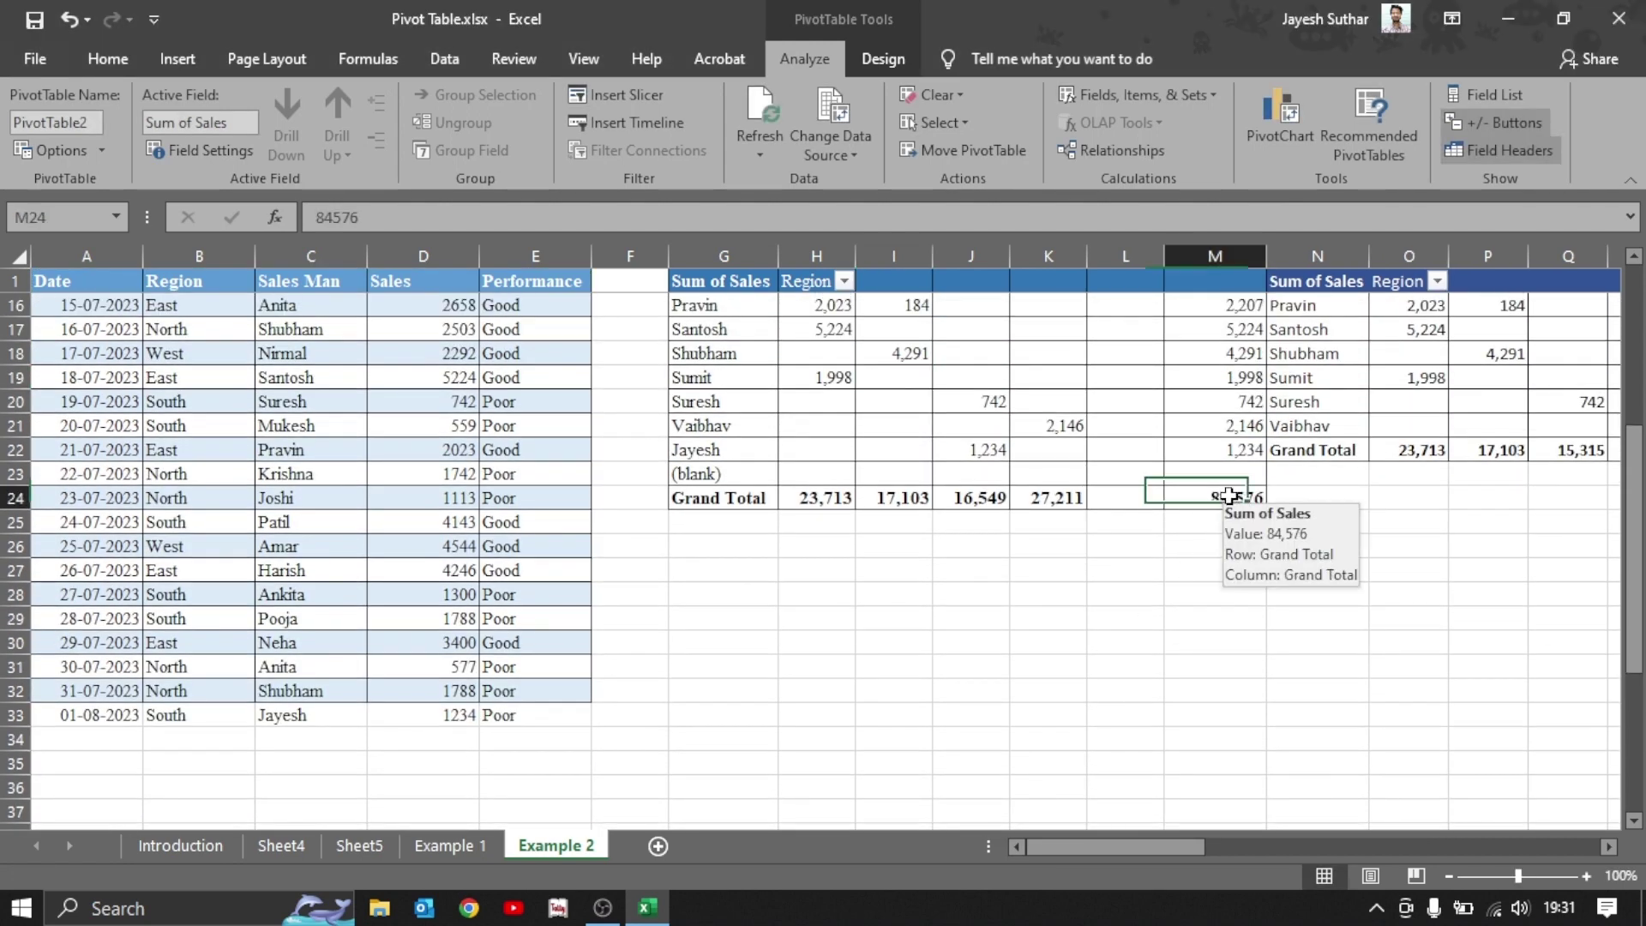
Start a record in row 34 of the Example 2 data with date 02-Aug, region South and the salesman's name.
left_click(69, 735)
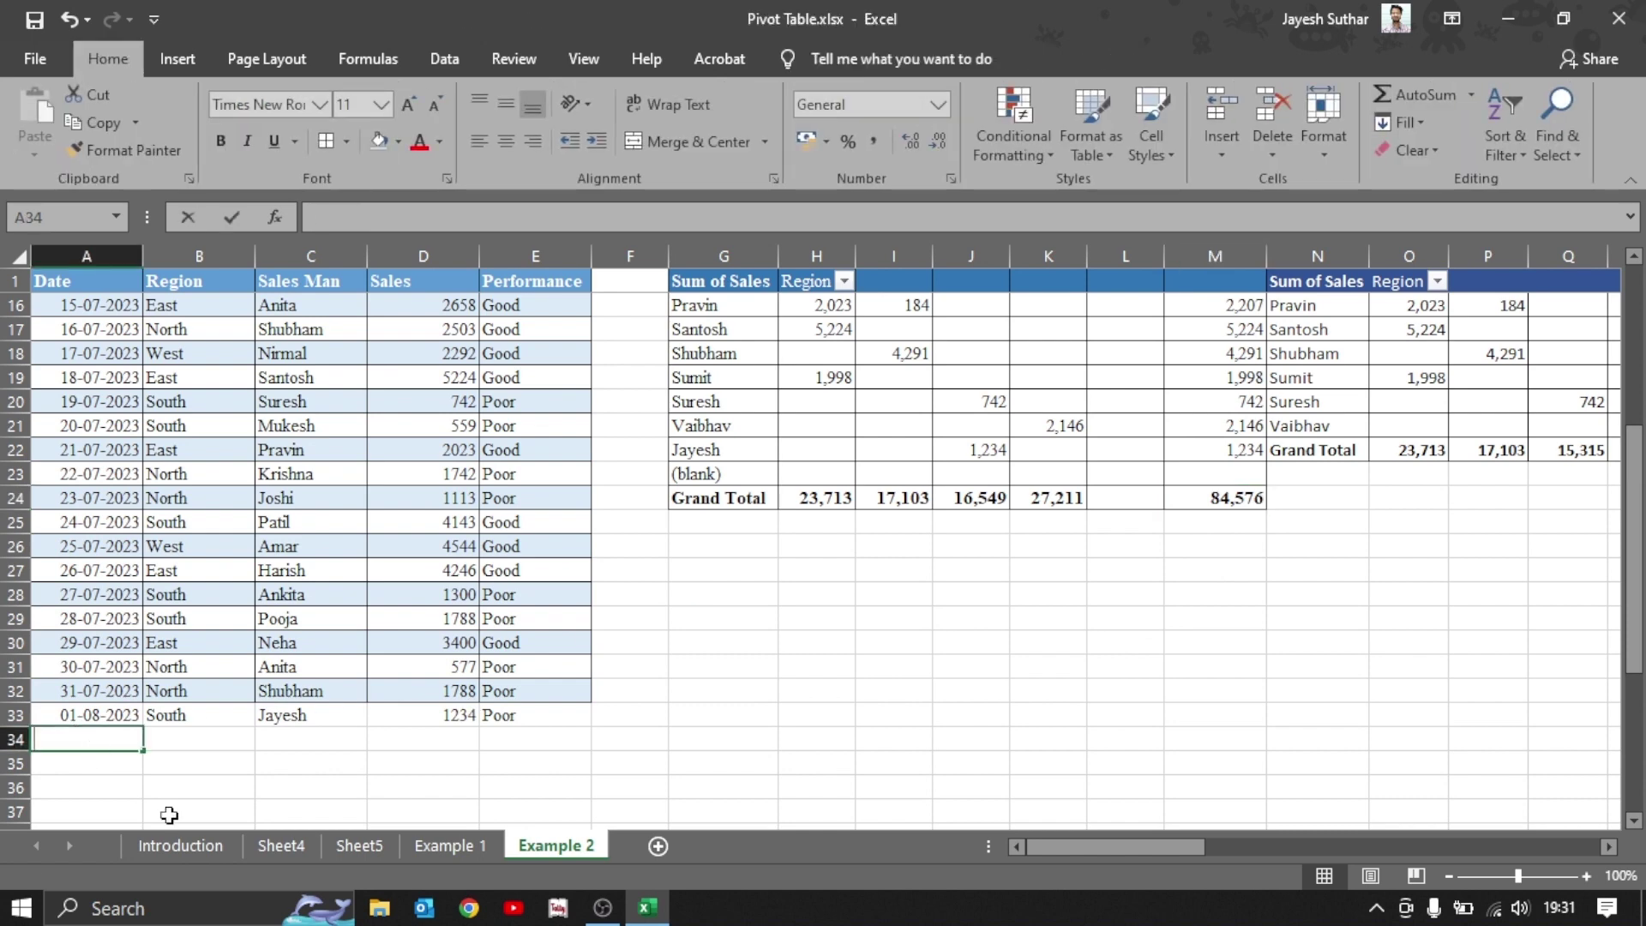
type("02-Aug")
key("Tab")
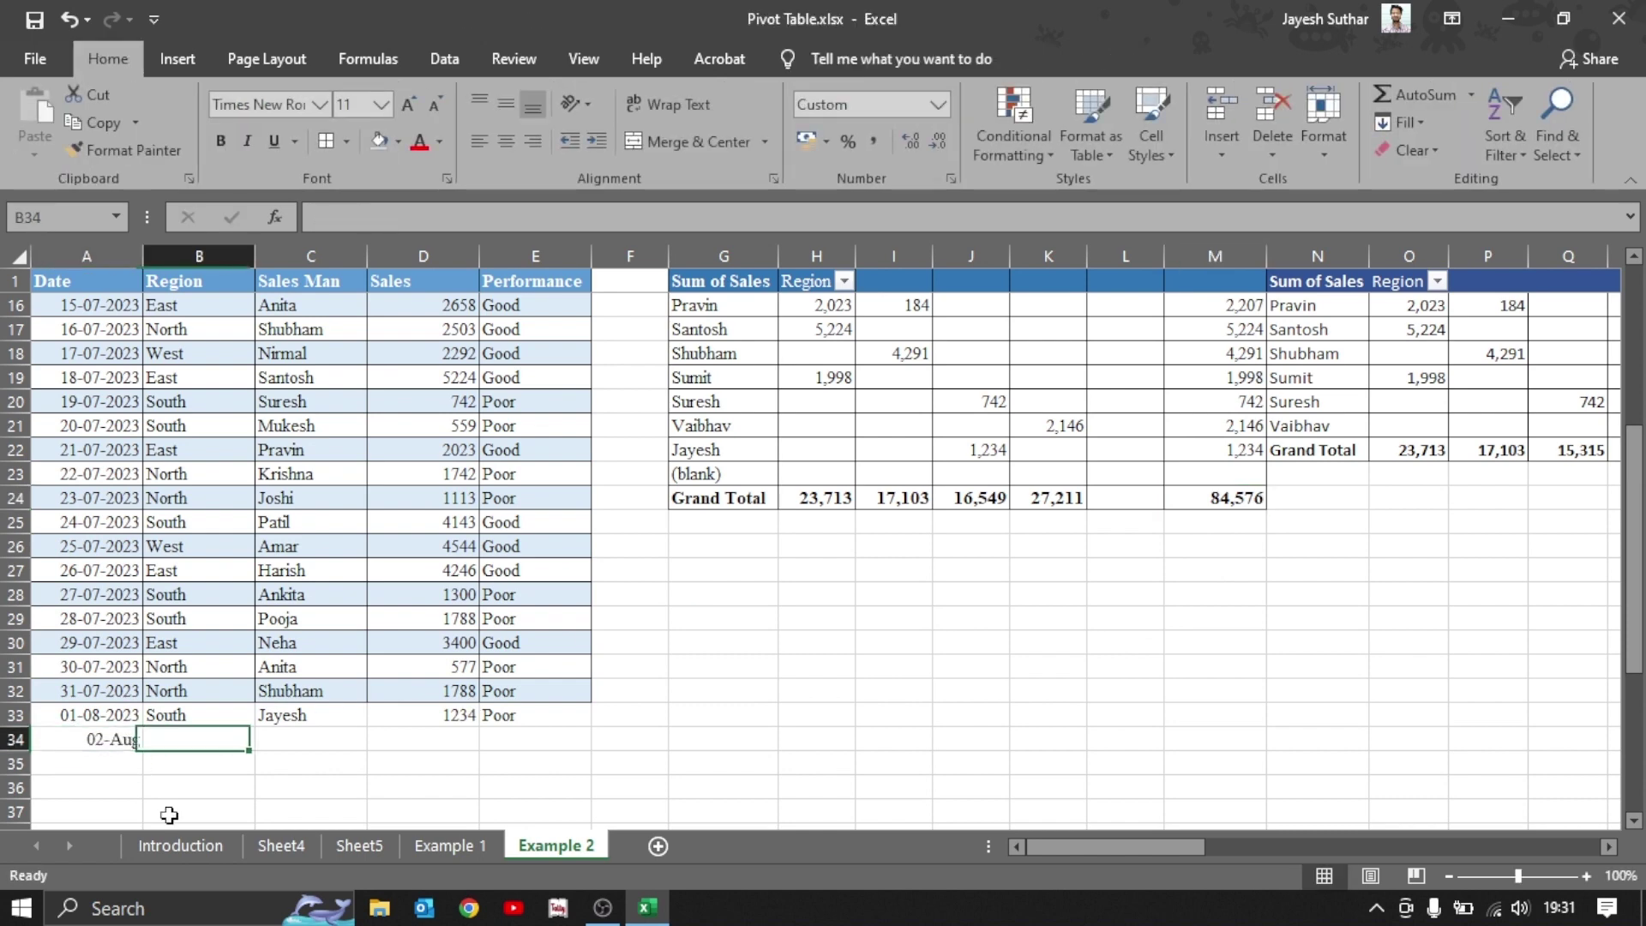
type("south")
key("Tab")
type("j")
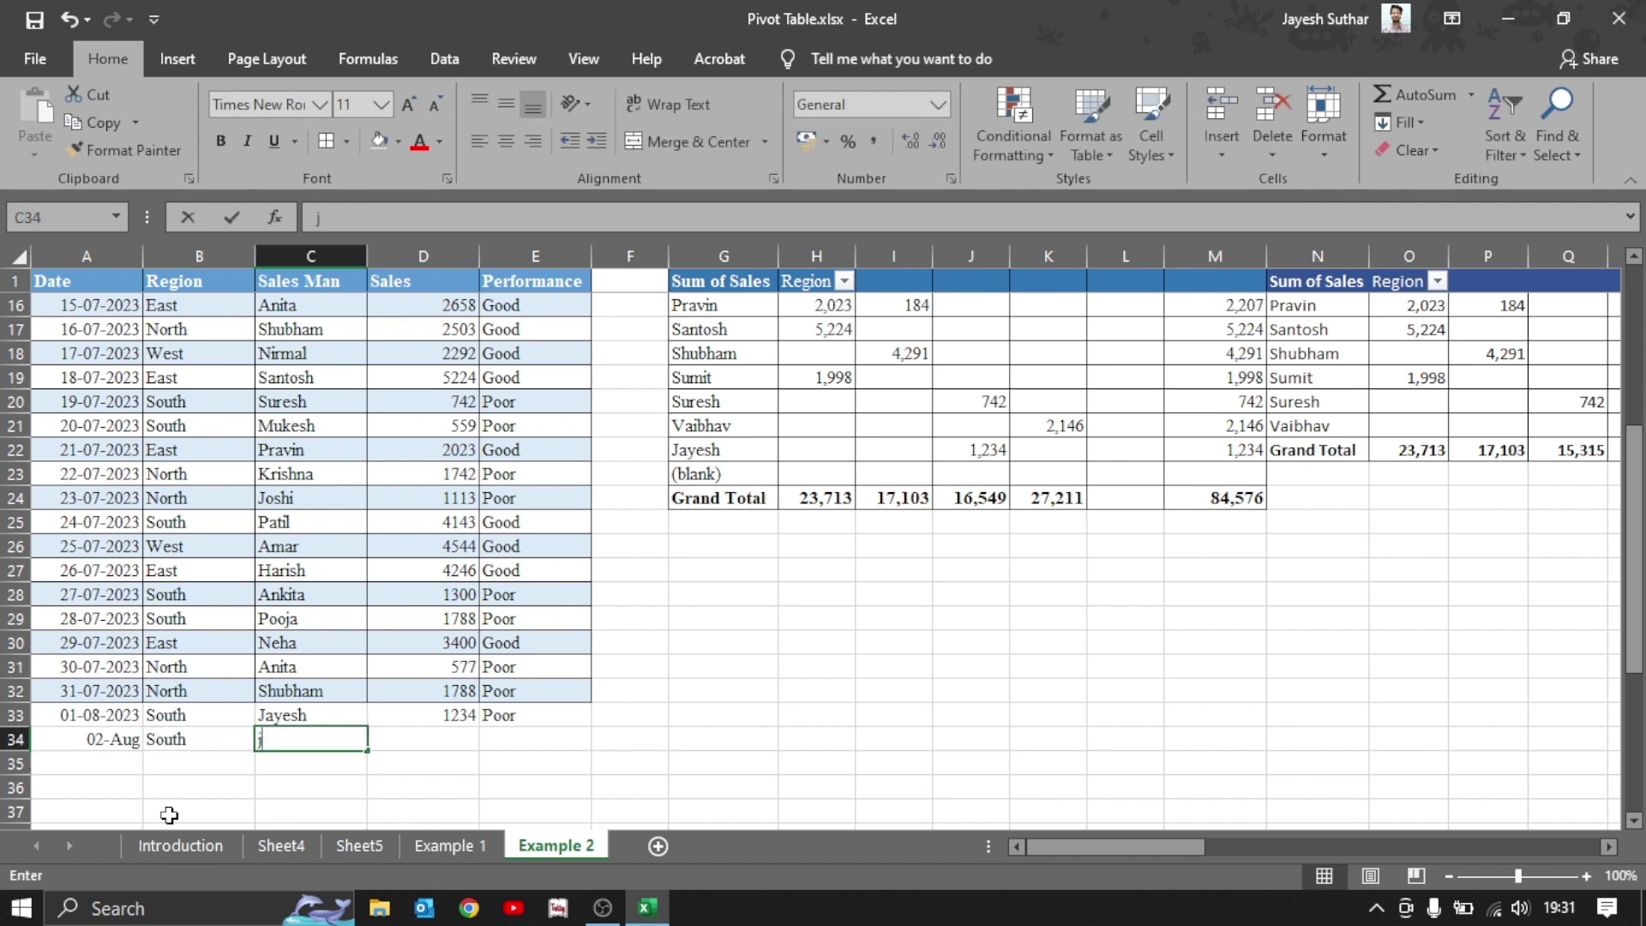
type("ayesh")
Change the region of the 02-Aug record in row 34 to North.
key("Left")
type("not")
key("Return")
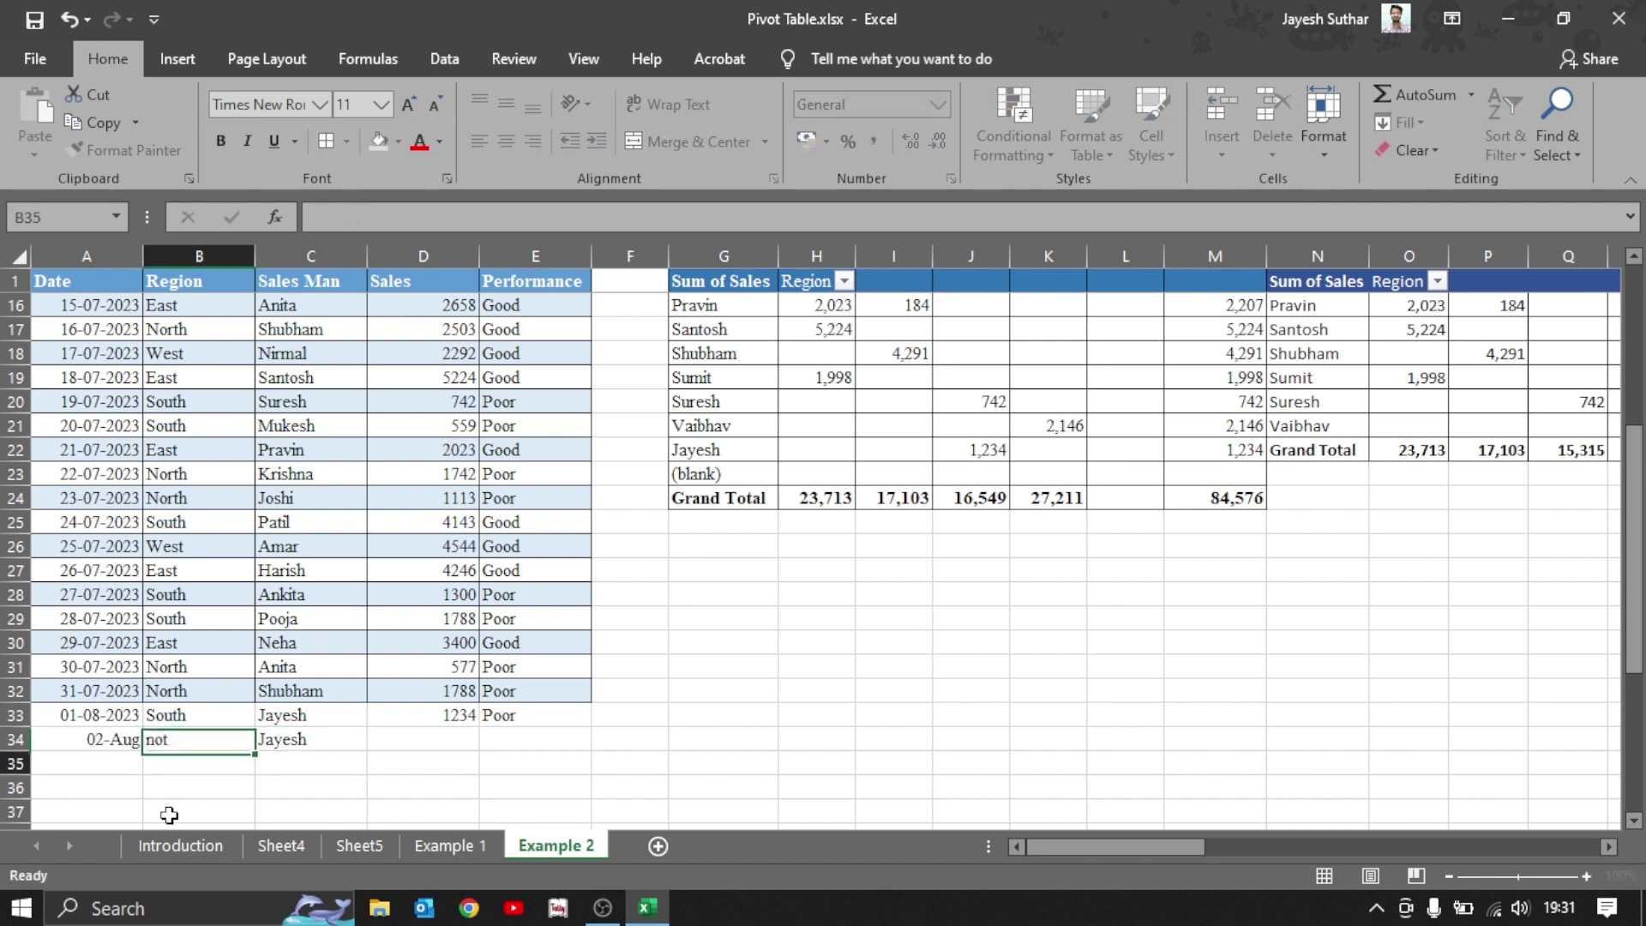
key("Up")
key("F2")
key("BackSpace")
key("BackSpace")
key("BackSpace")
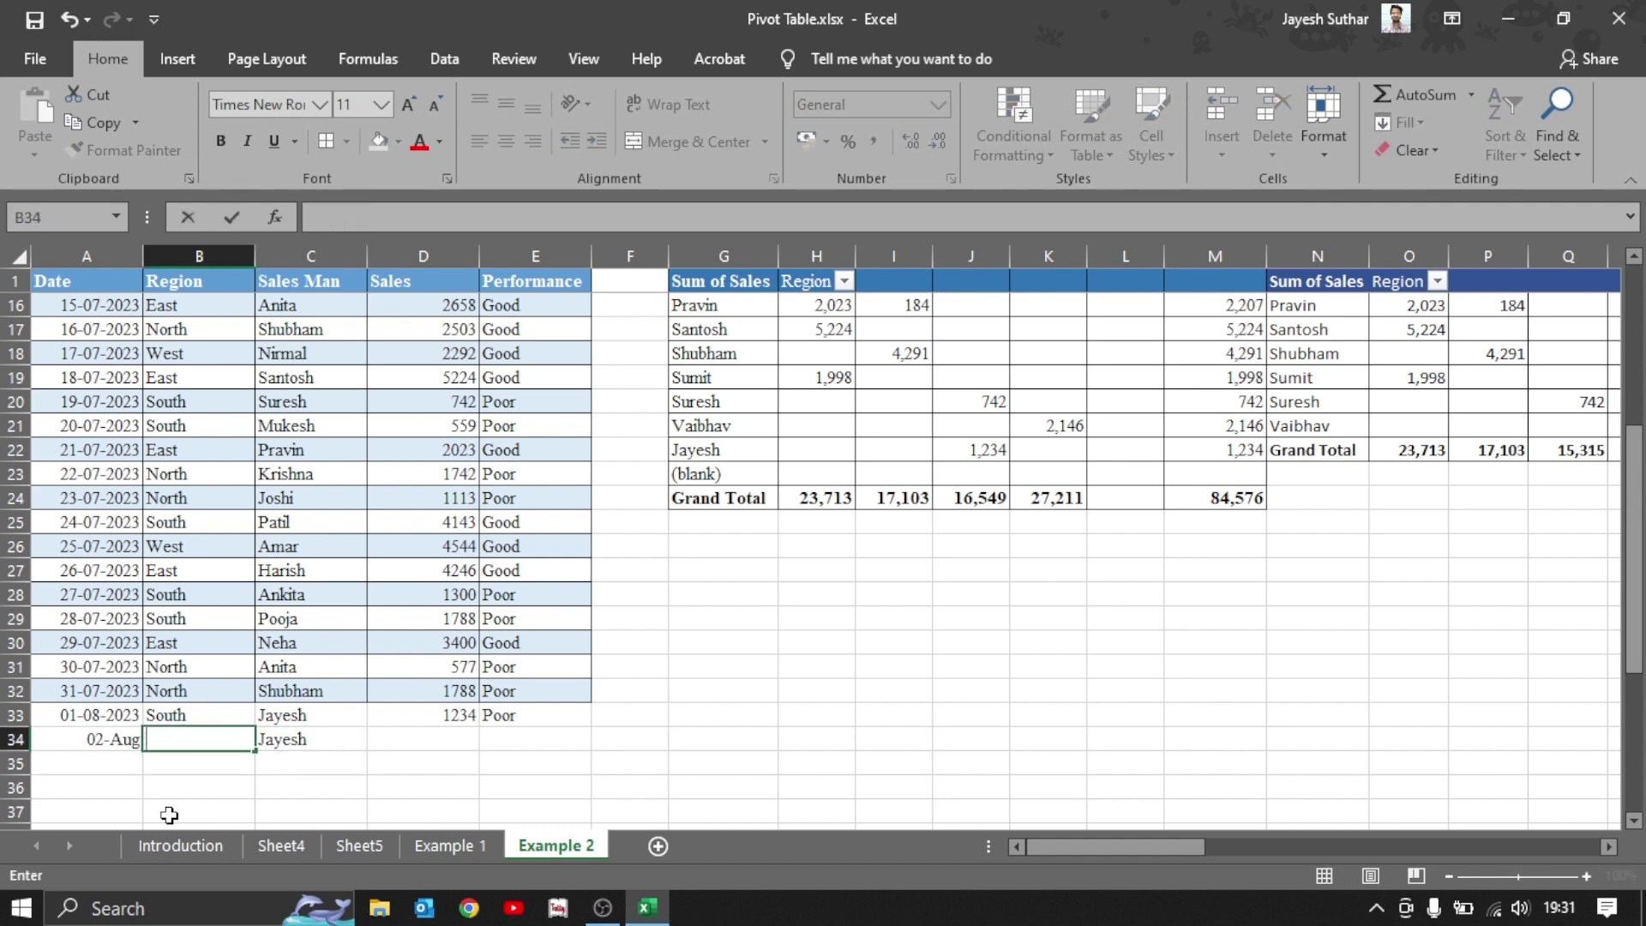
type("M")
key("BackSpace")
type("No")
key("Tab")
Complete the row 34 record with Sales 34 and Performance Poor.
key("Tab")
type("34")
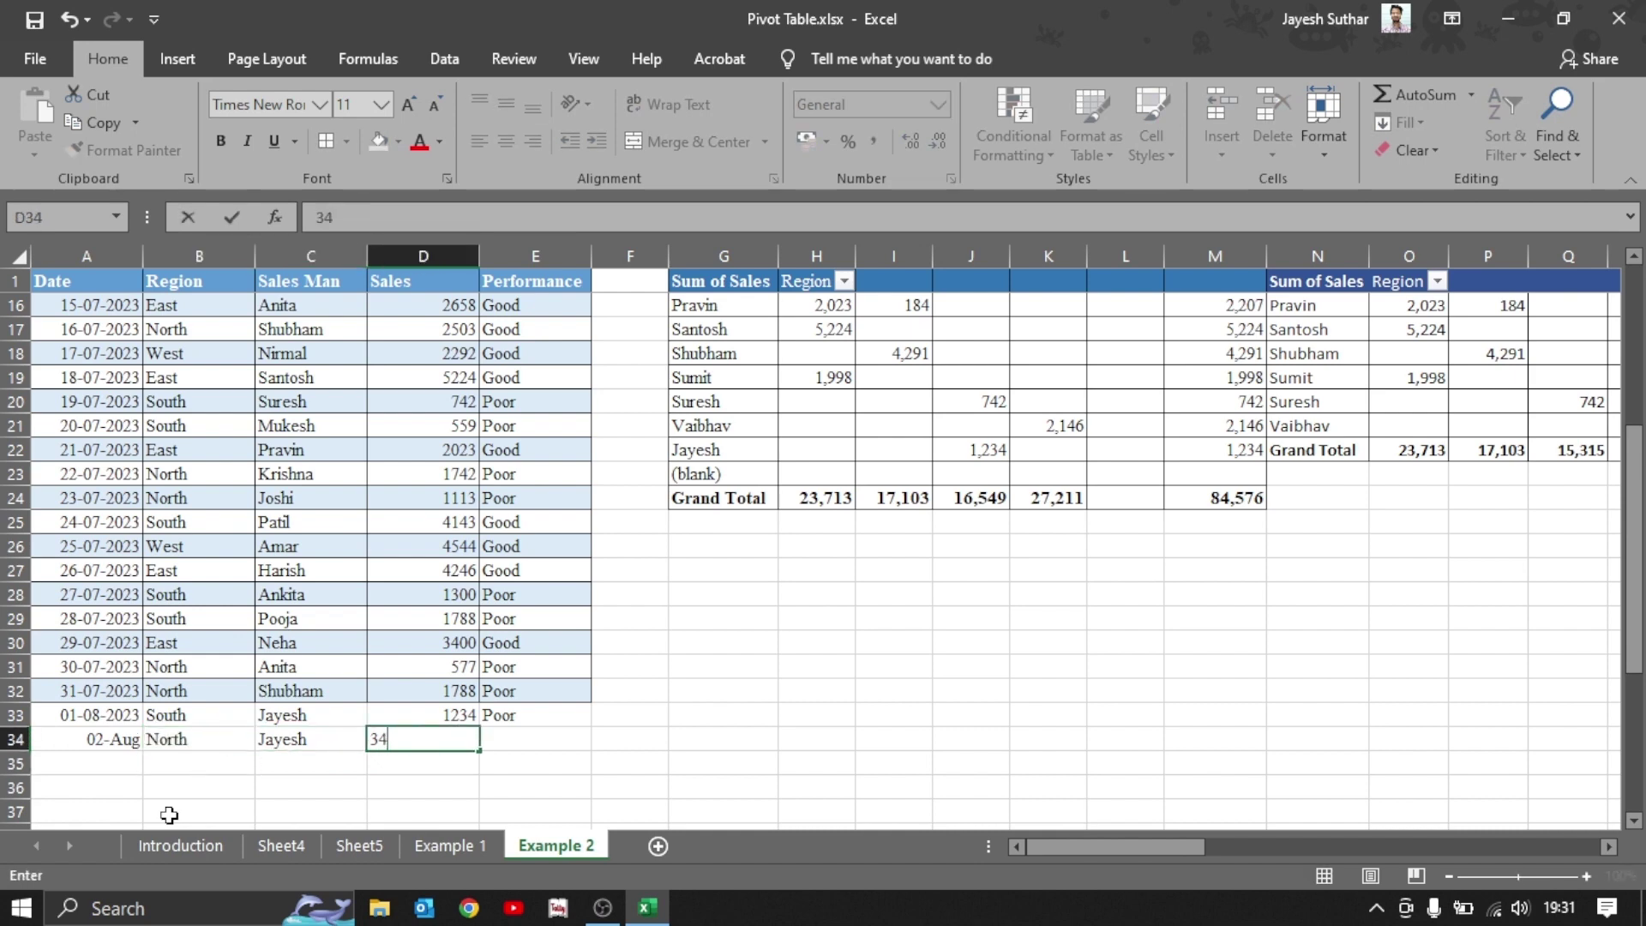
key("Tab")
type("Poor")
key("Return")
key("Up")
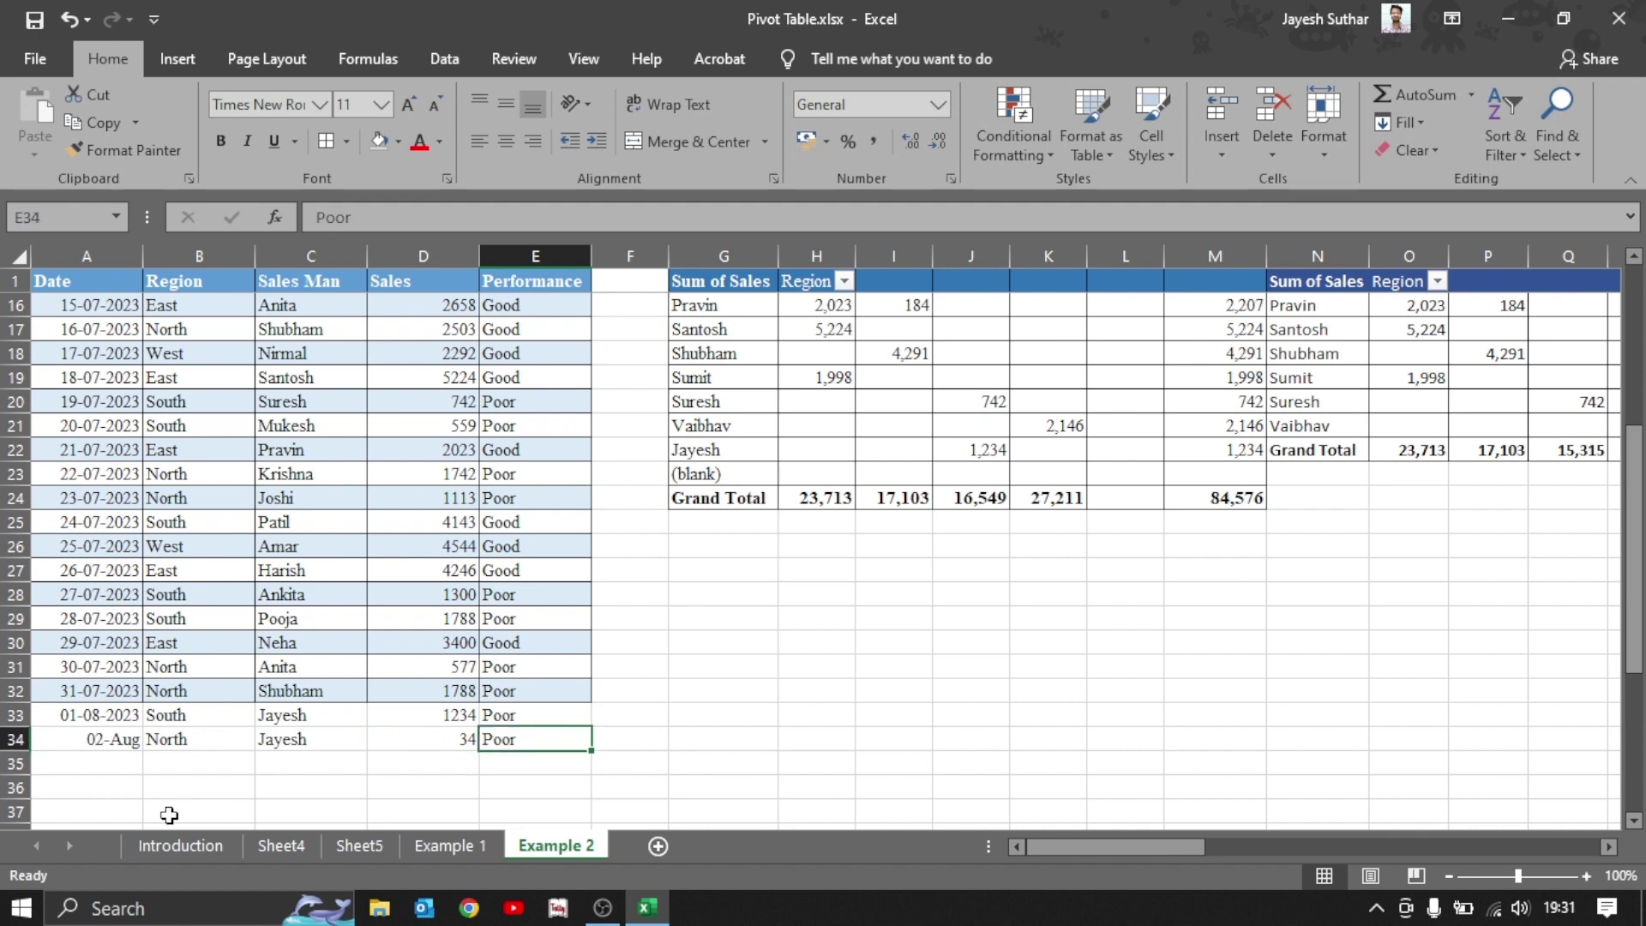
Refresh the first Example 2 pivot table and check its grand total and the salesman's new North entry.
left_click(738, 374)
right_click(739, 374)
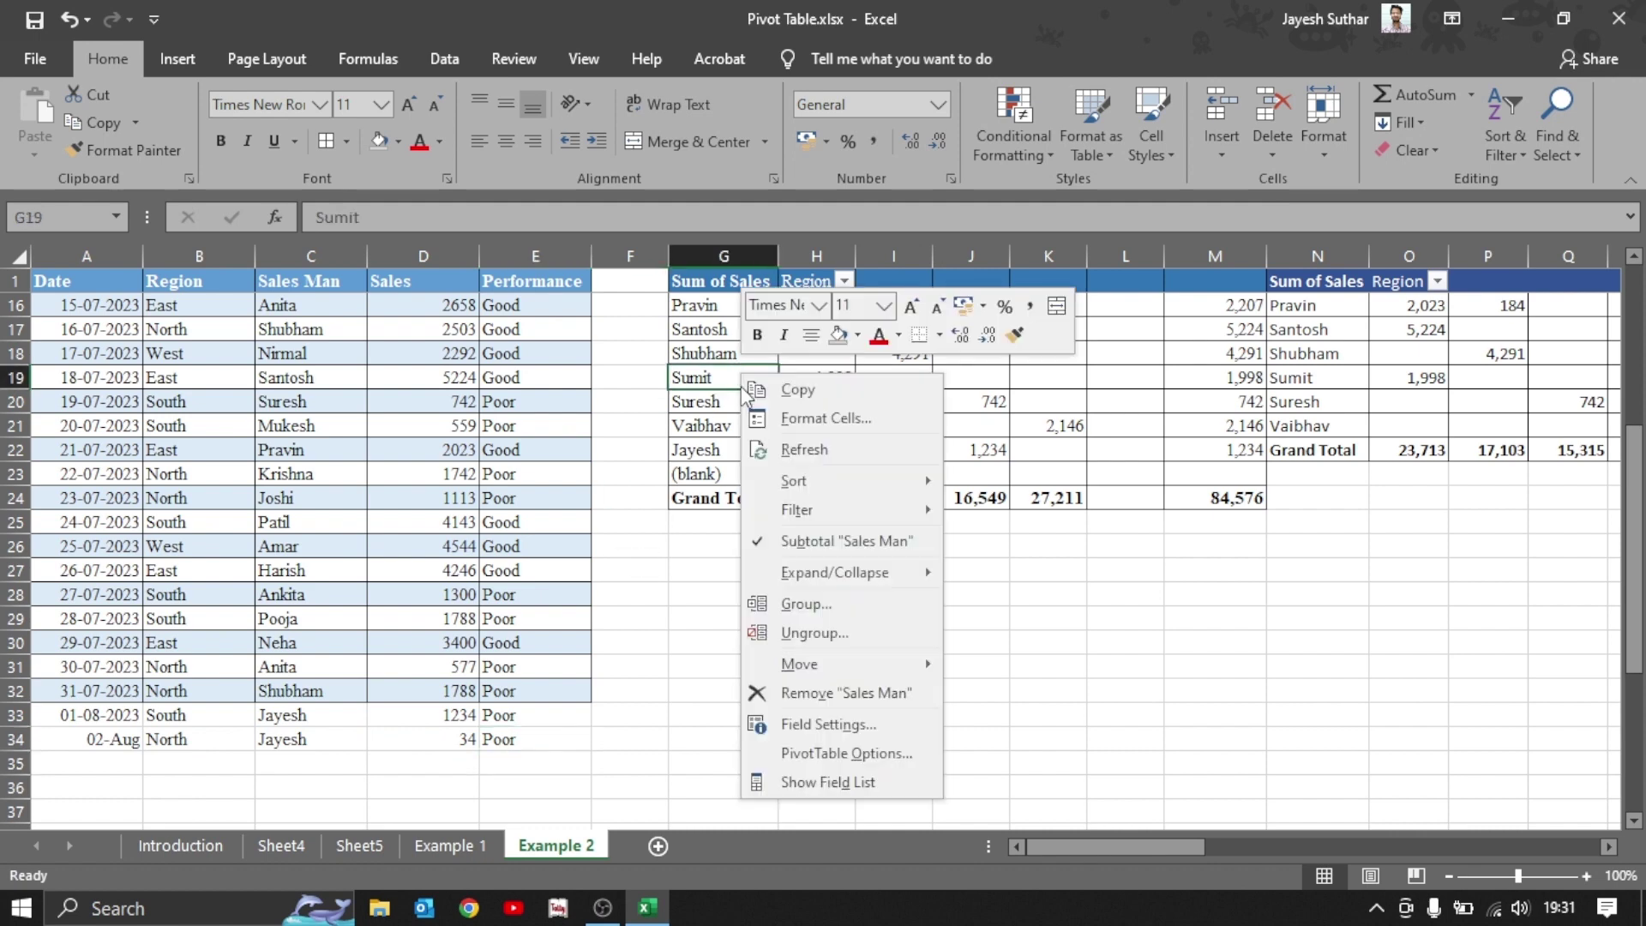
left_click(783, 451)
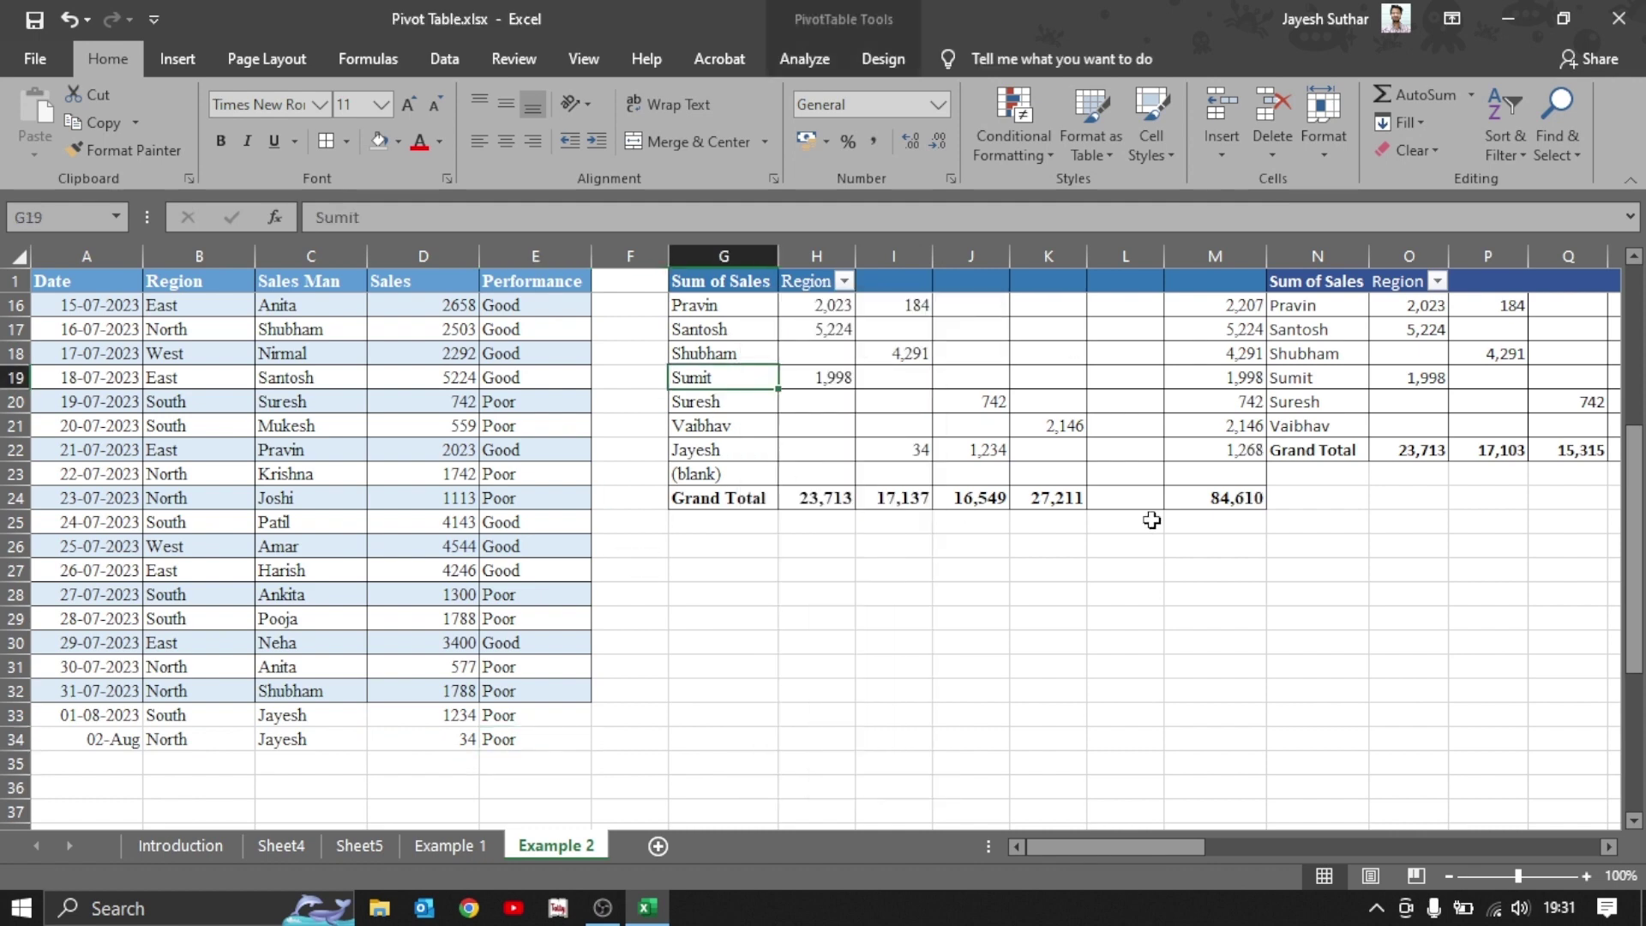
left_click(1219, 503)
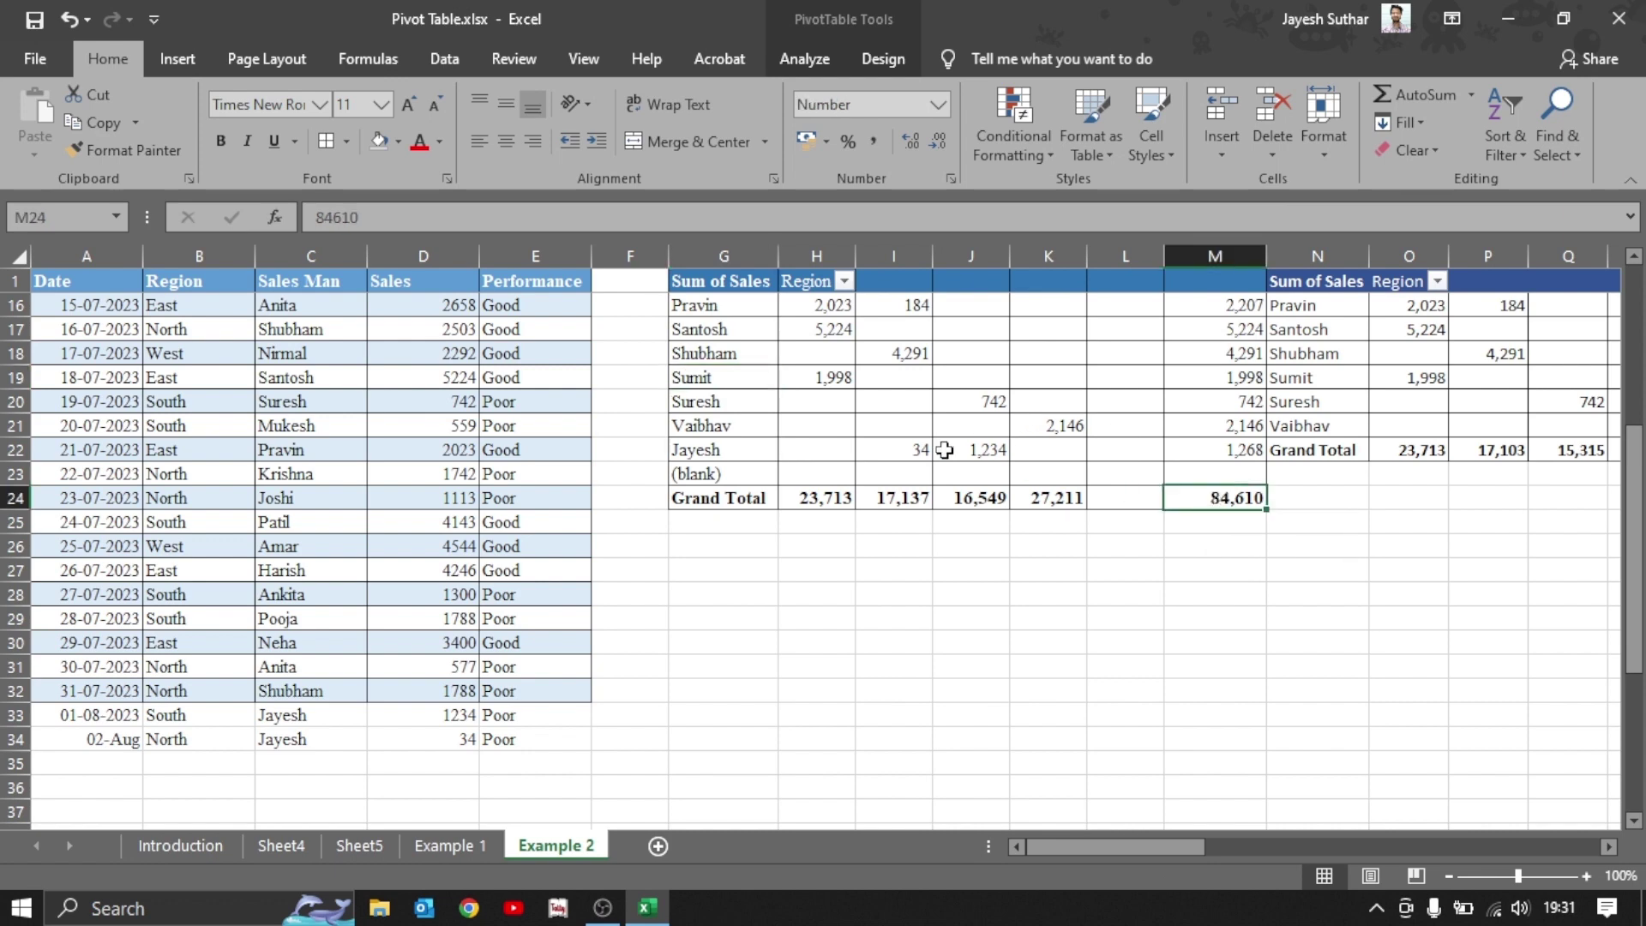
left_click(916, 448)
Examine the first Example 2 pivot table's (blank) row and the empty source rows below the last record.
left_click_drag(730, 473, 1249, 472)
scroll(452, 569, "down", 2)
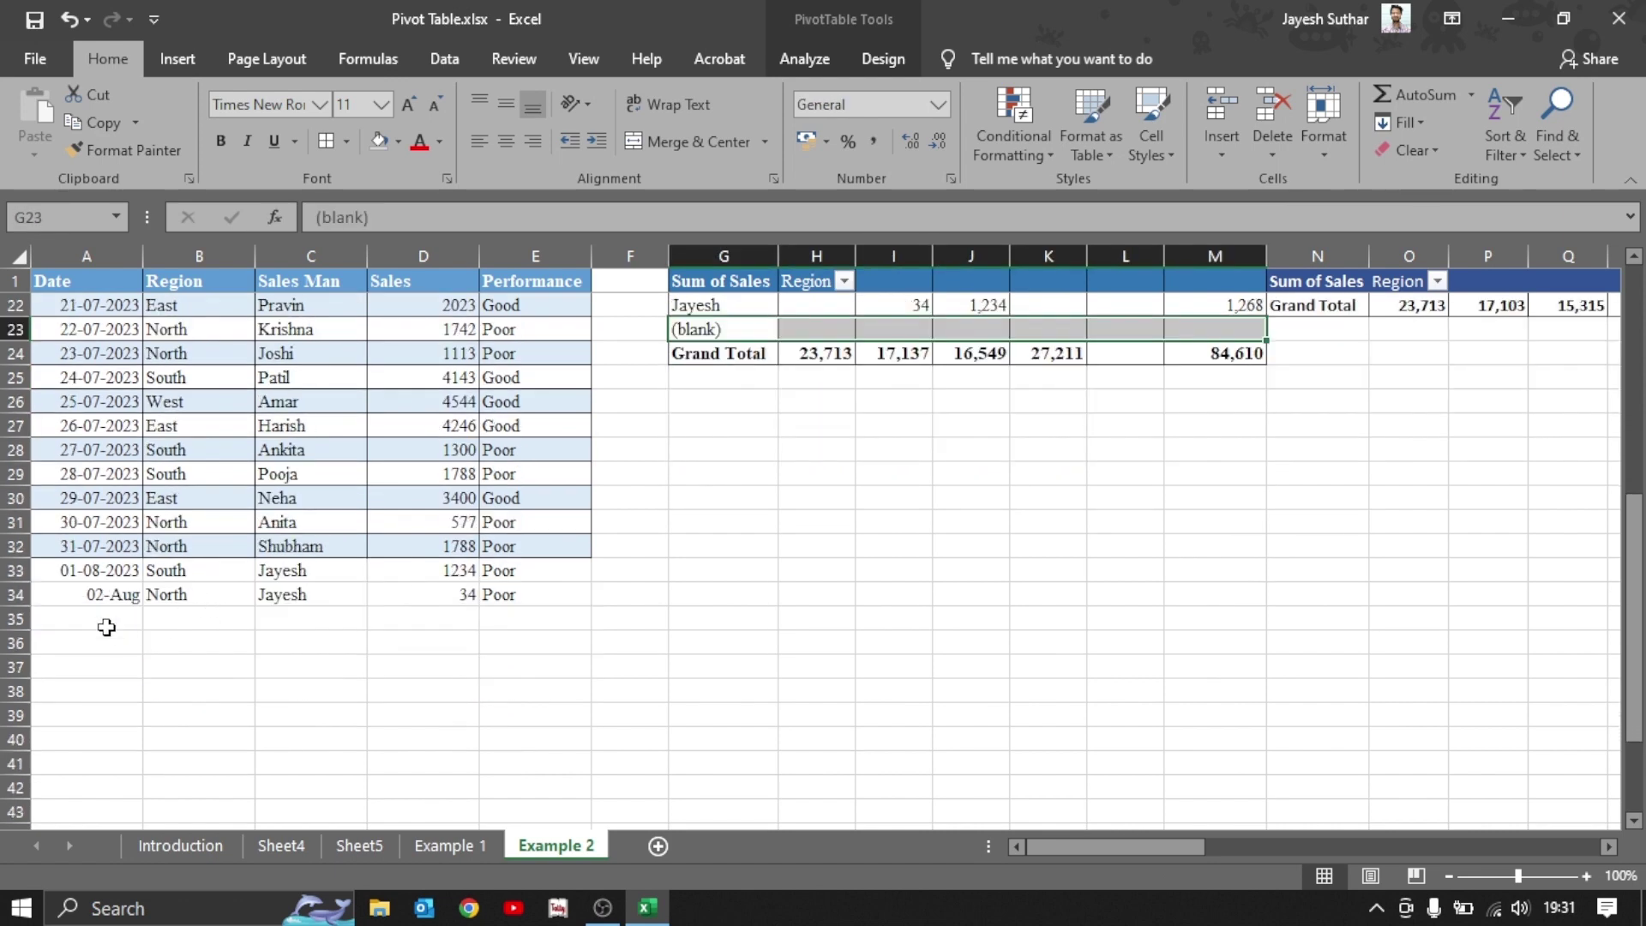
left_click_drag(106, 628, 544, 801)
left_click(513, 710)
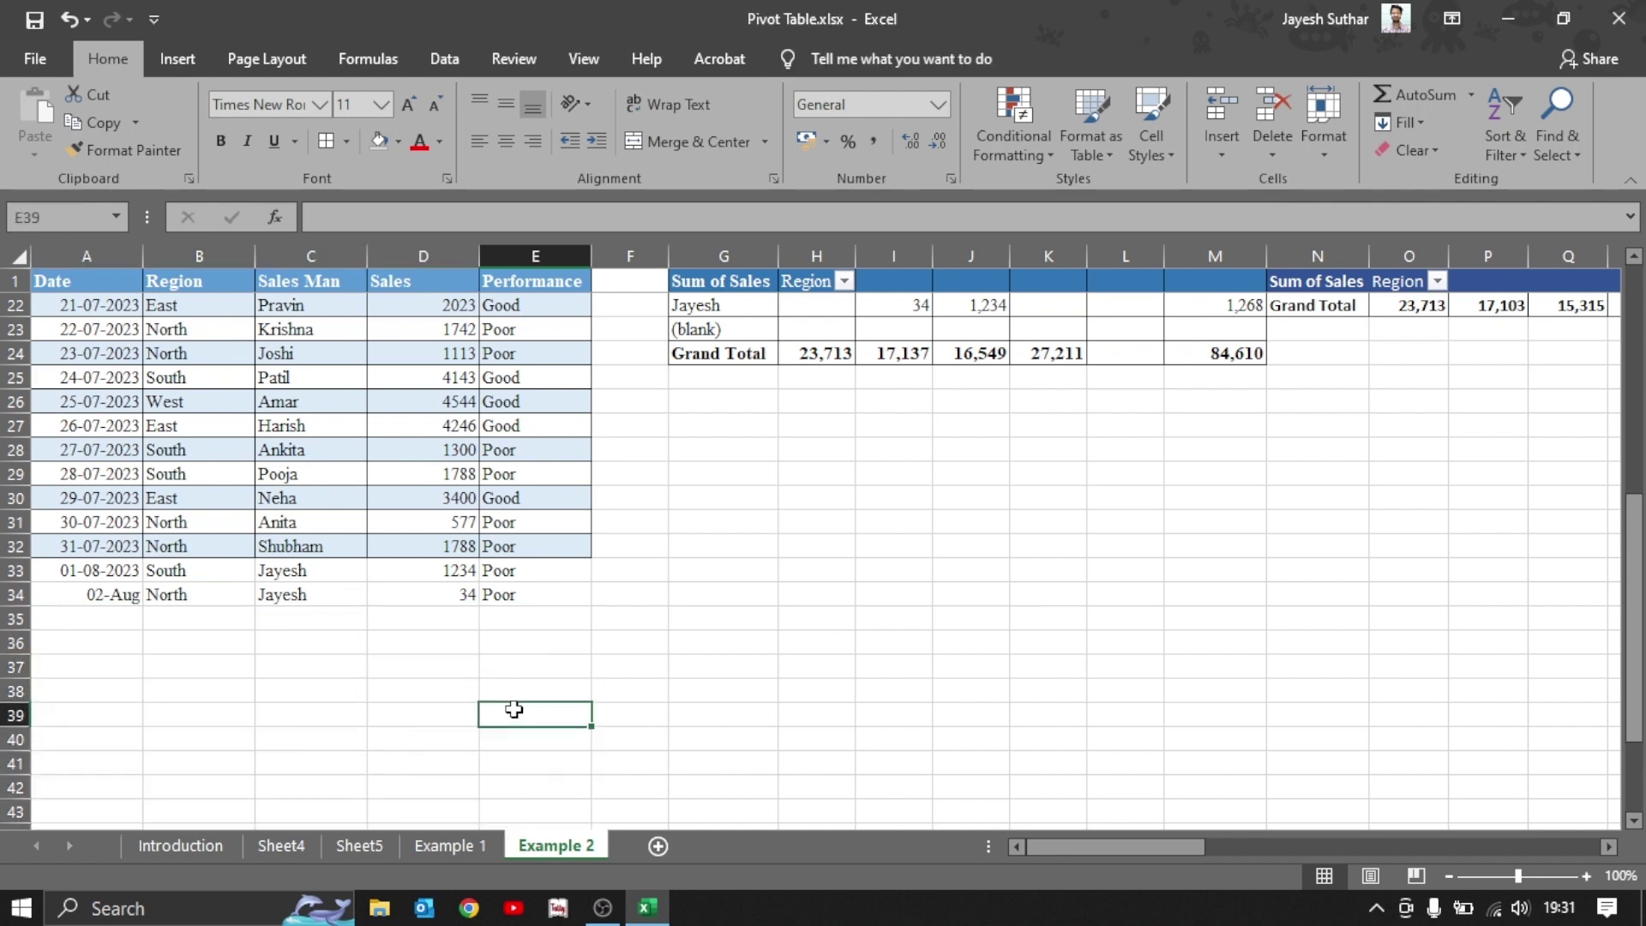
scroll(514, 709, "up", 7)
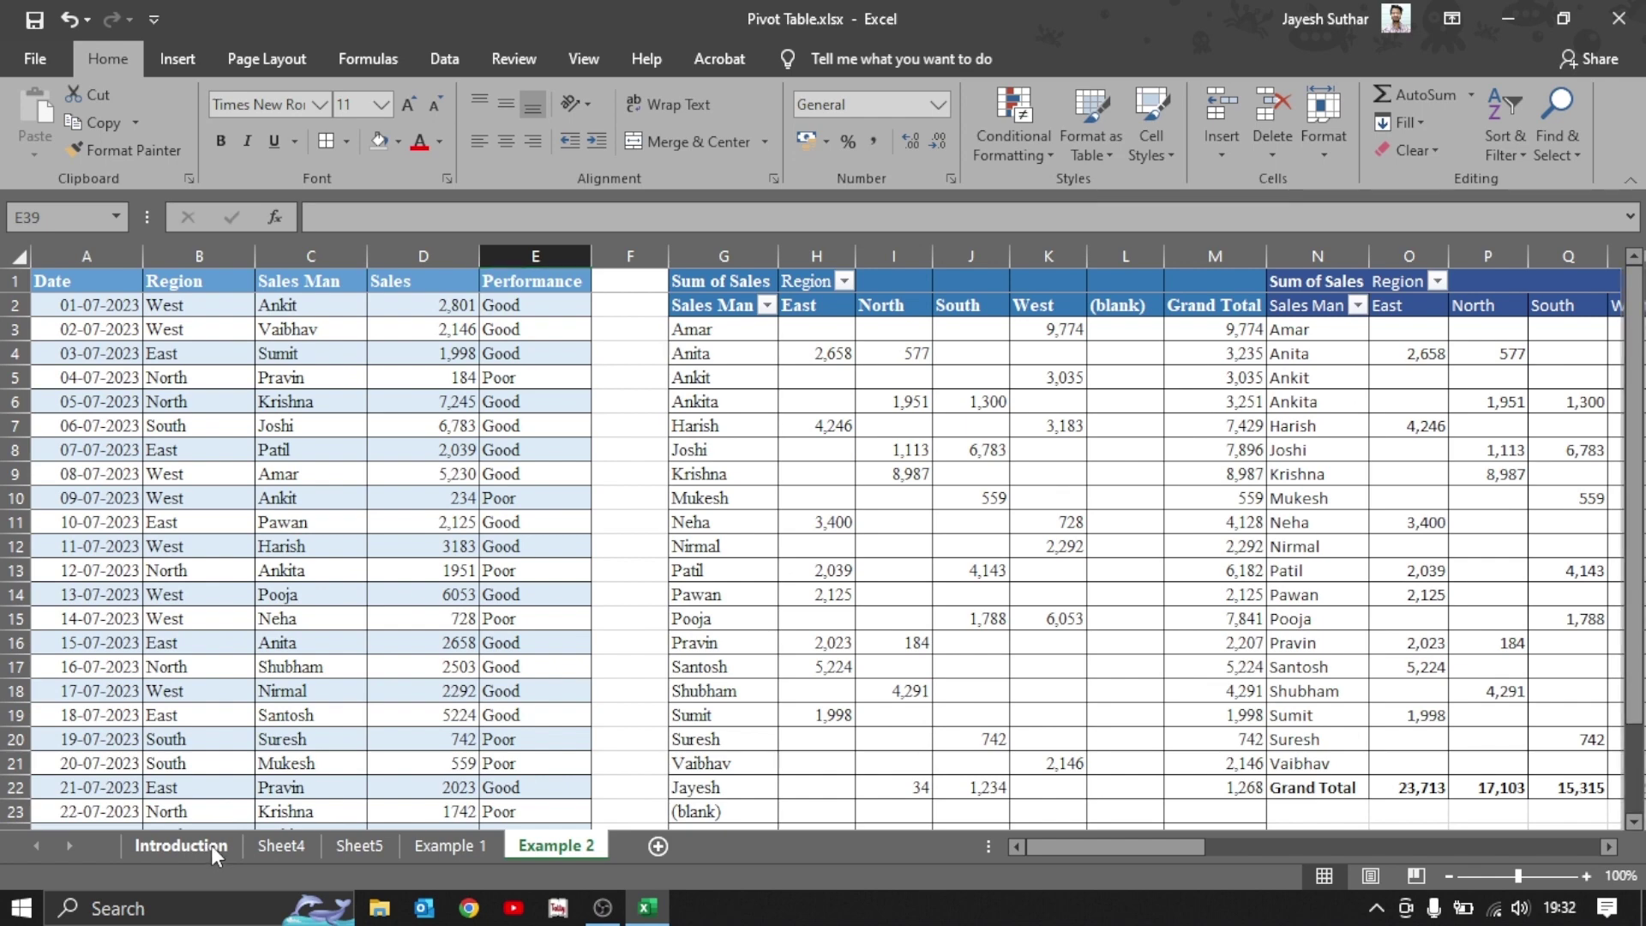
Review the topic list on the Introduction sheet and the source table on Example 1.
left_click(206, 845)
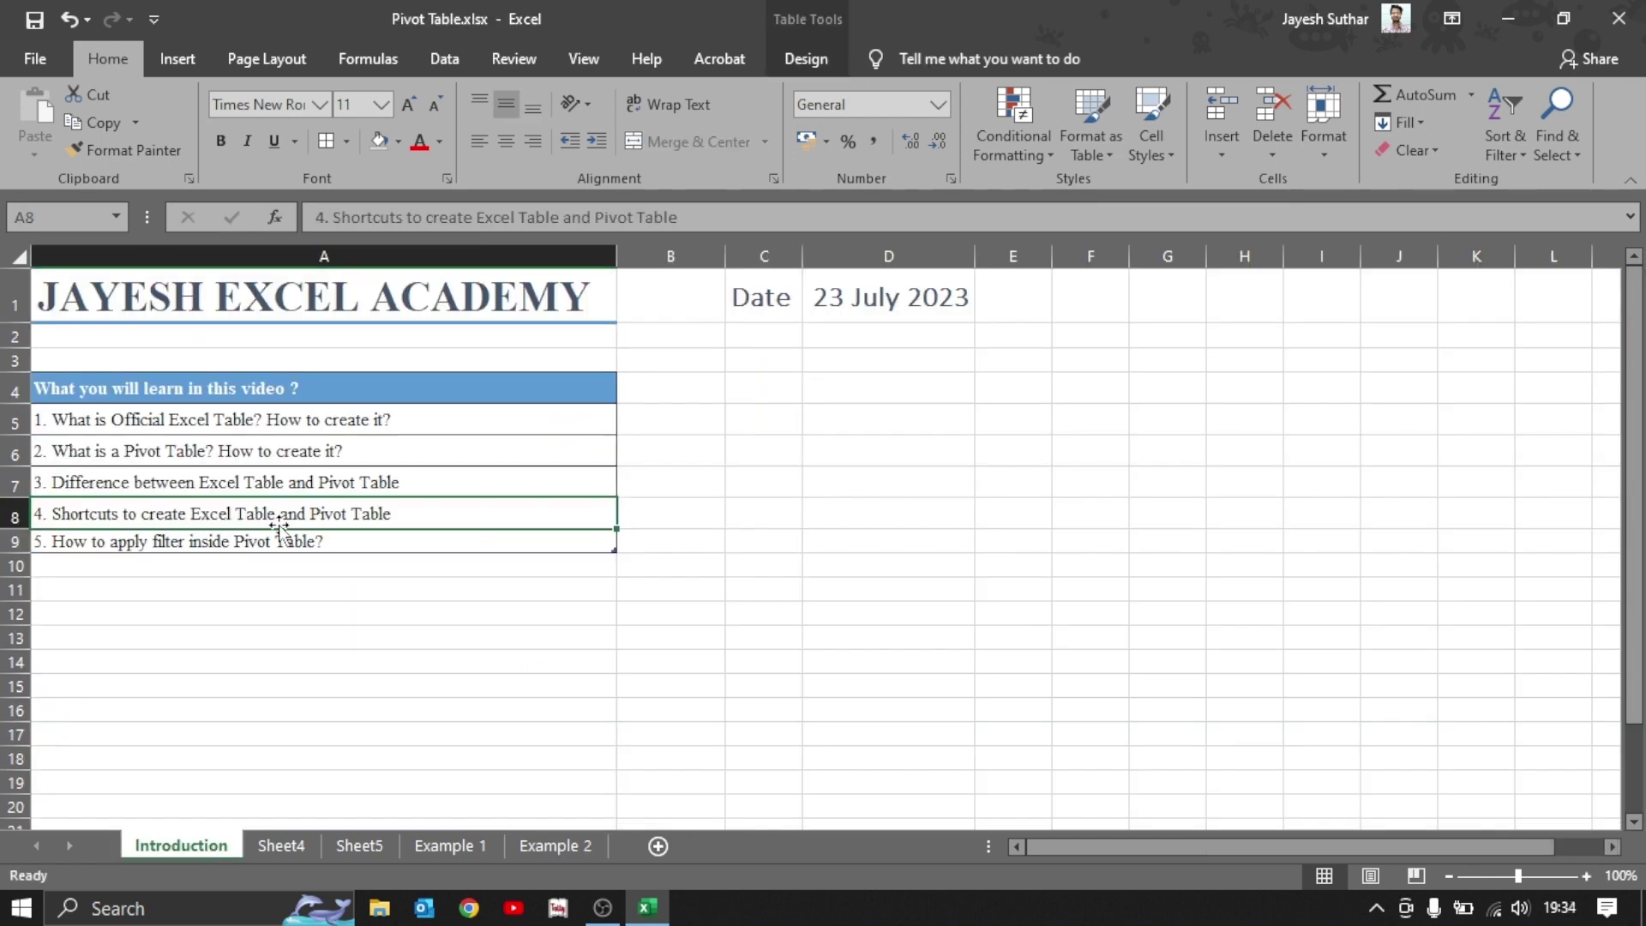
left_click(468, 847)
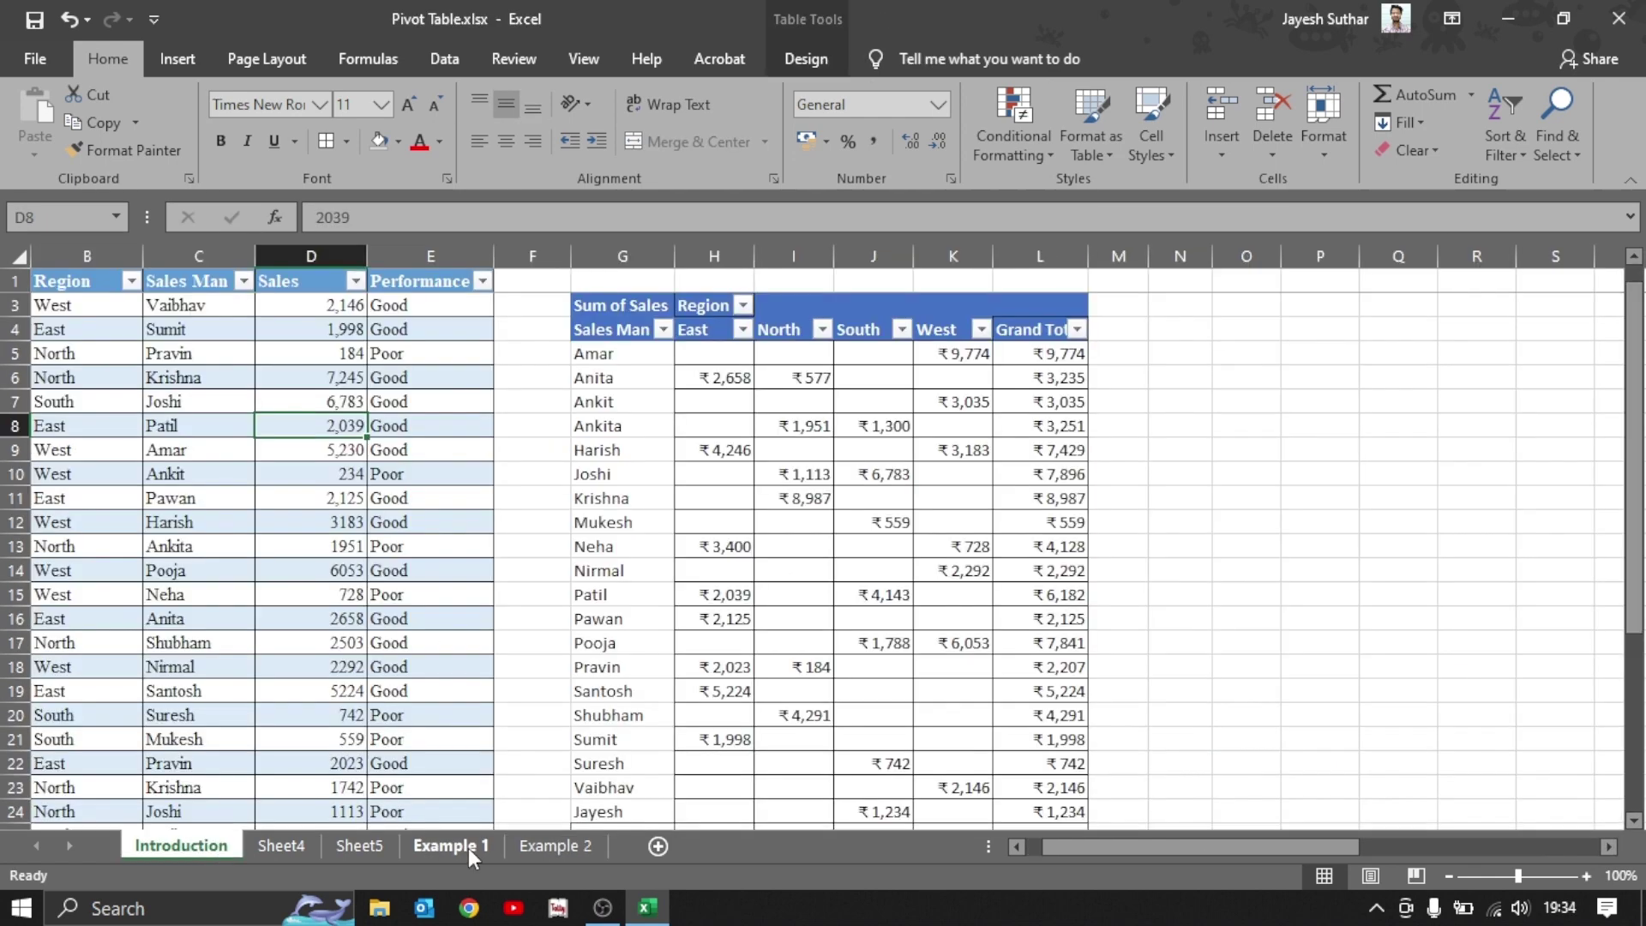
left_click(284, 375)
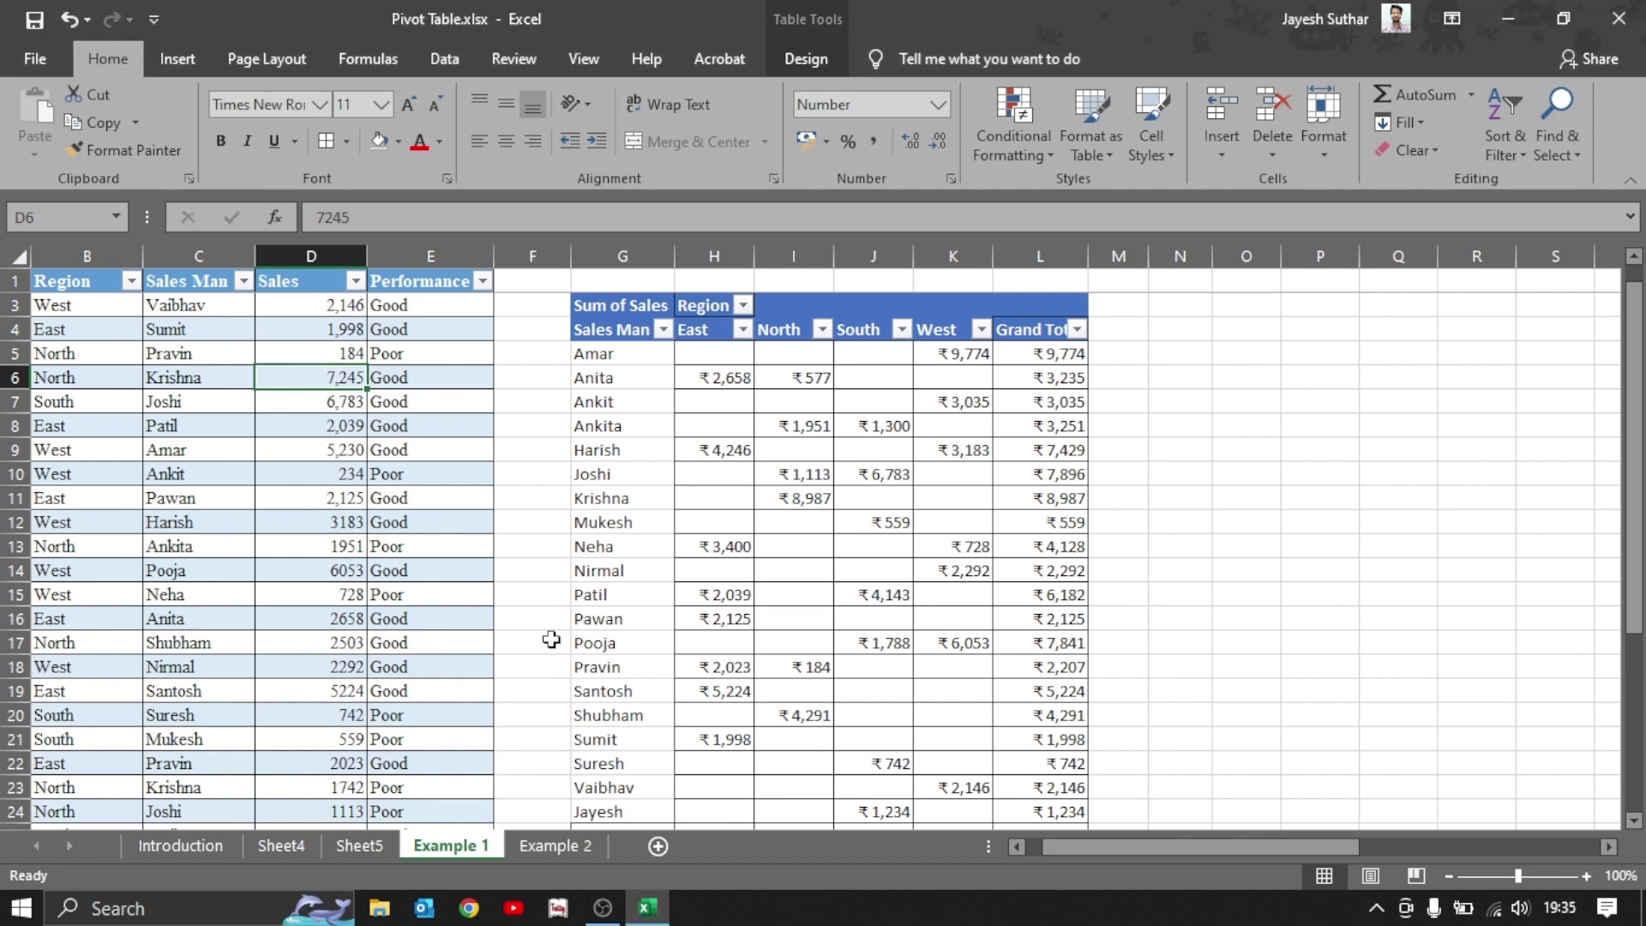
Bring up the Create Table dialog for the Example 2 source data, with range $A$1:$E$34 and headers included.
left_click(555, 846)
left_click(344, 412)
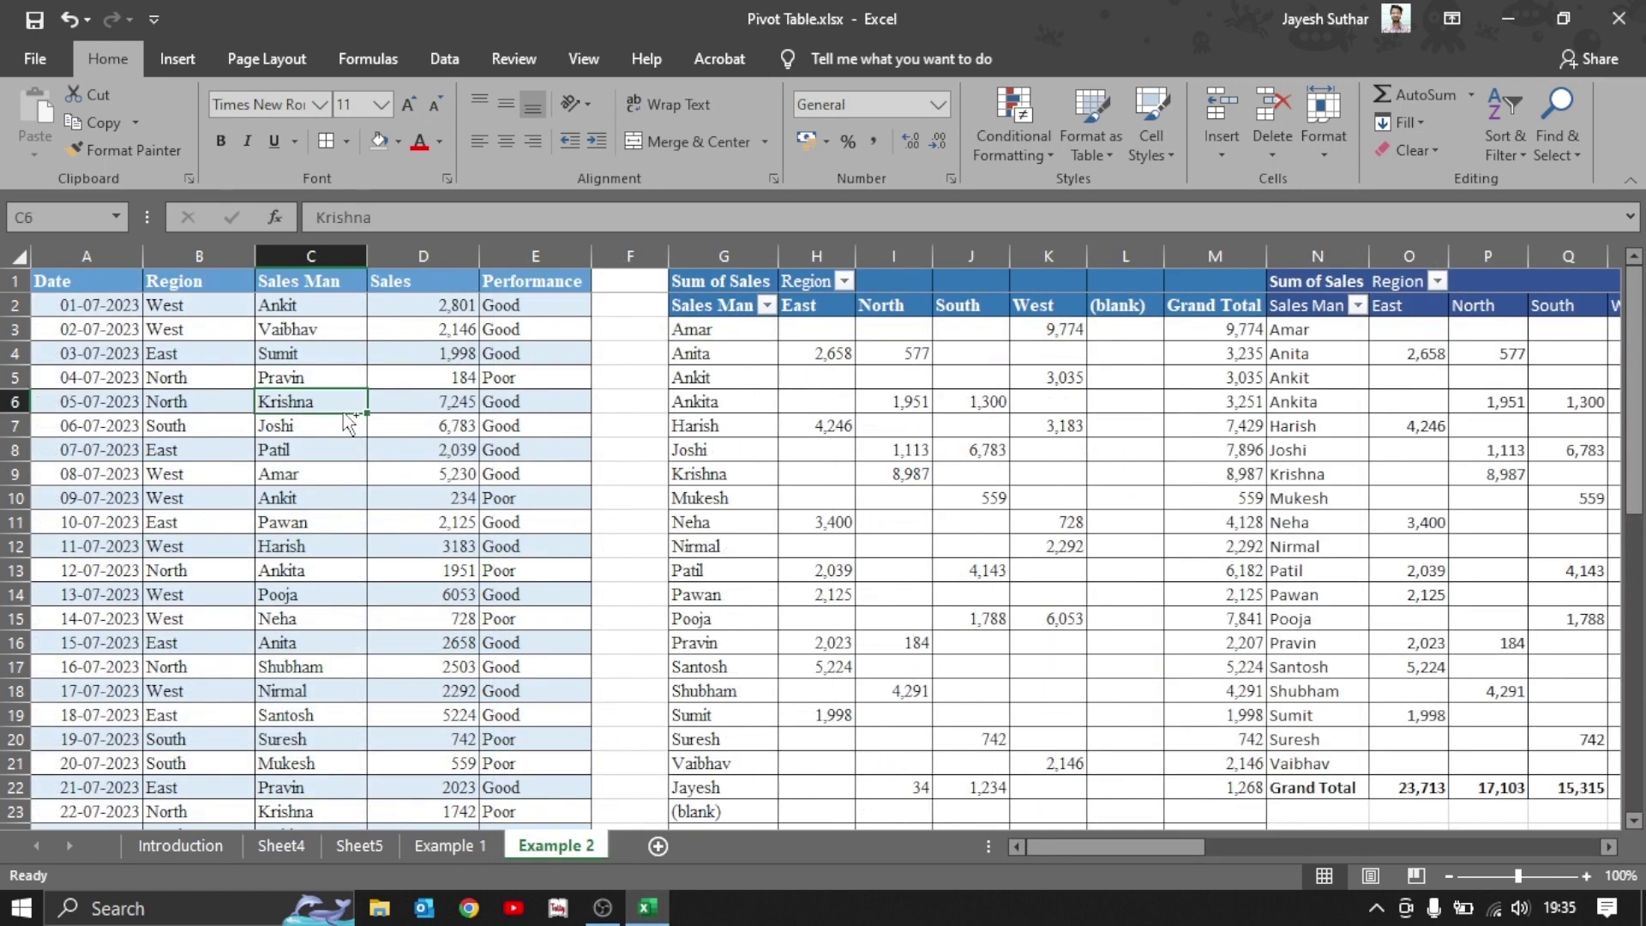
key("ctrl+t")
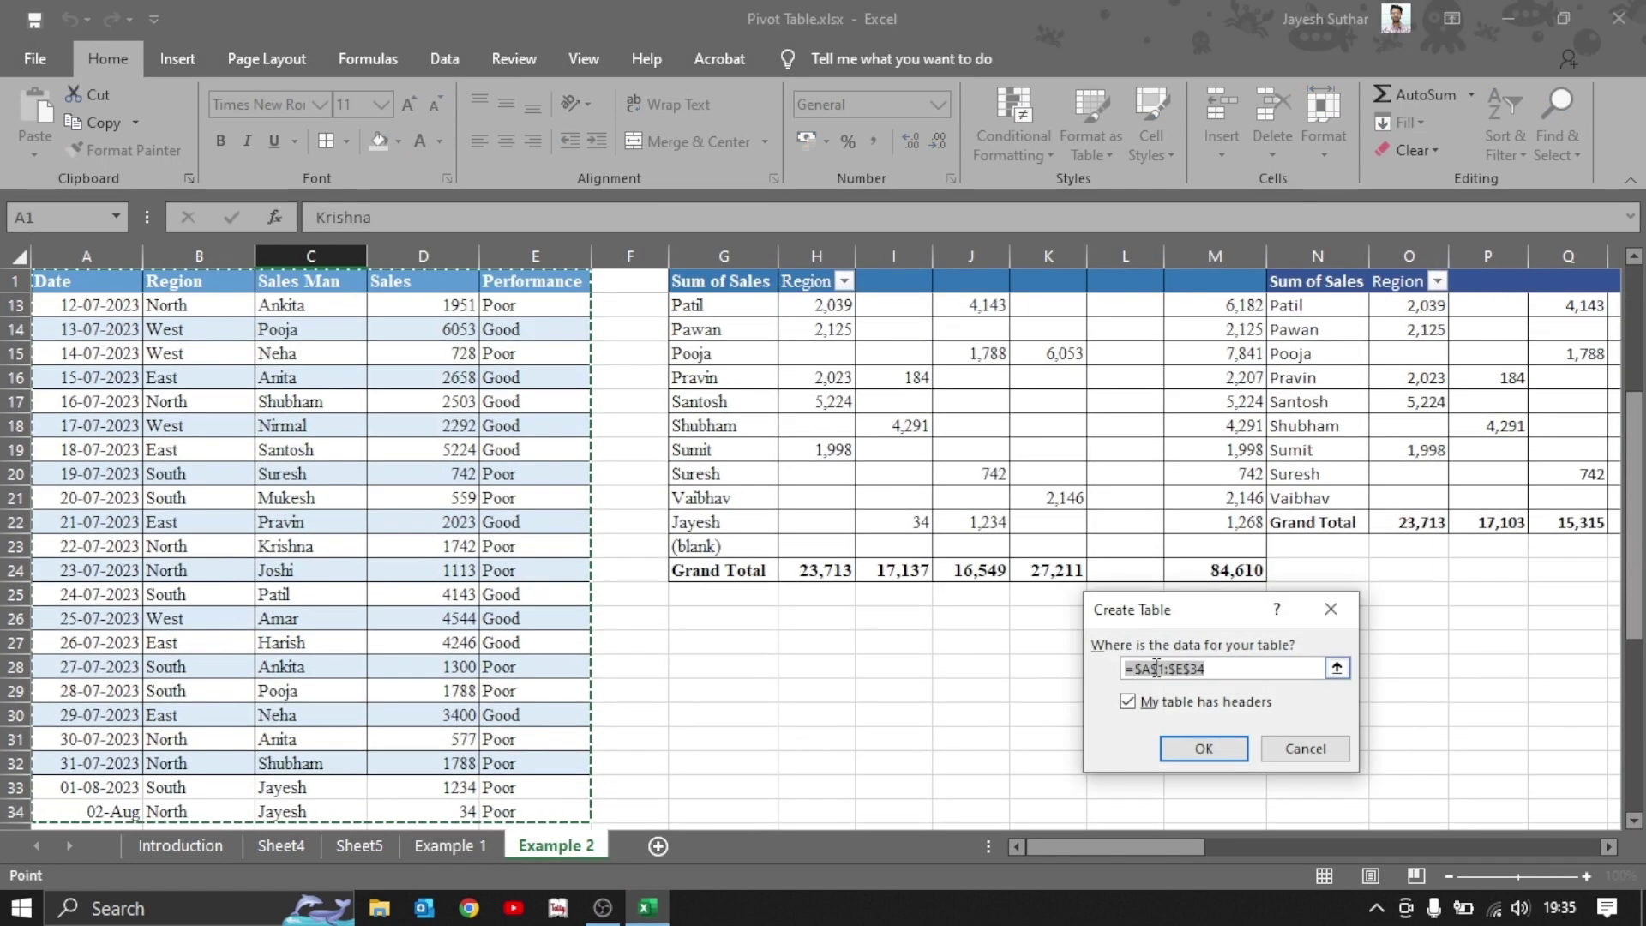
key("Escape")
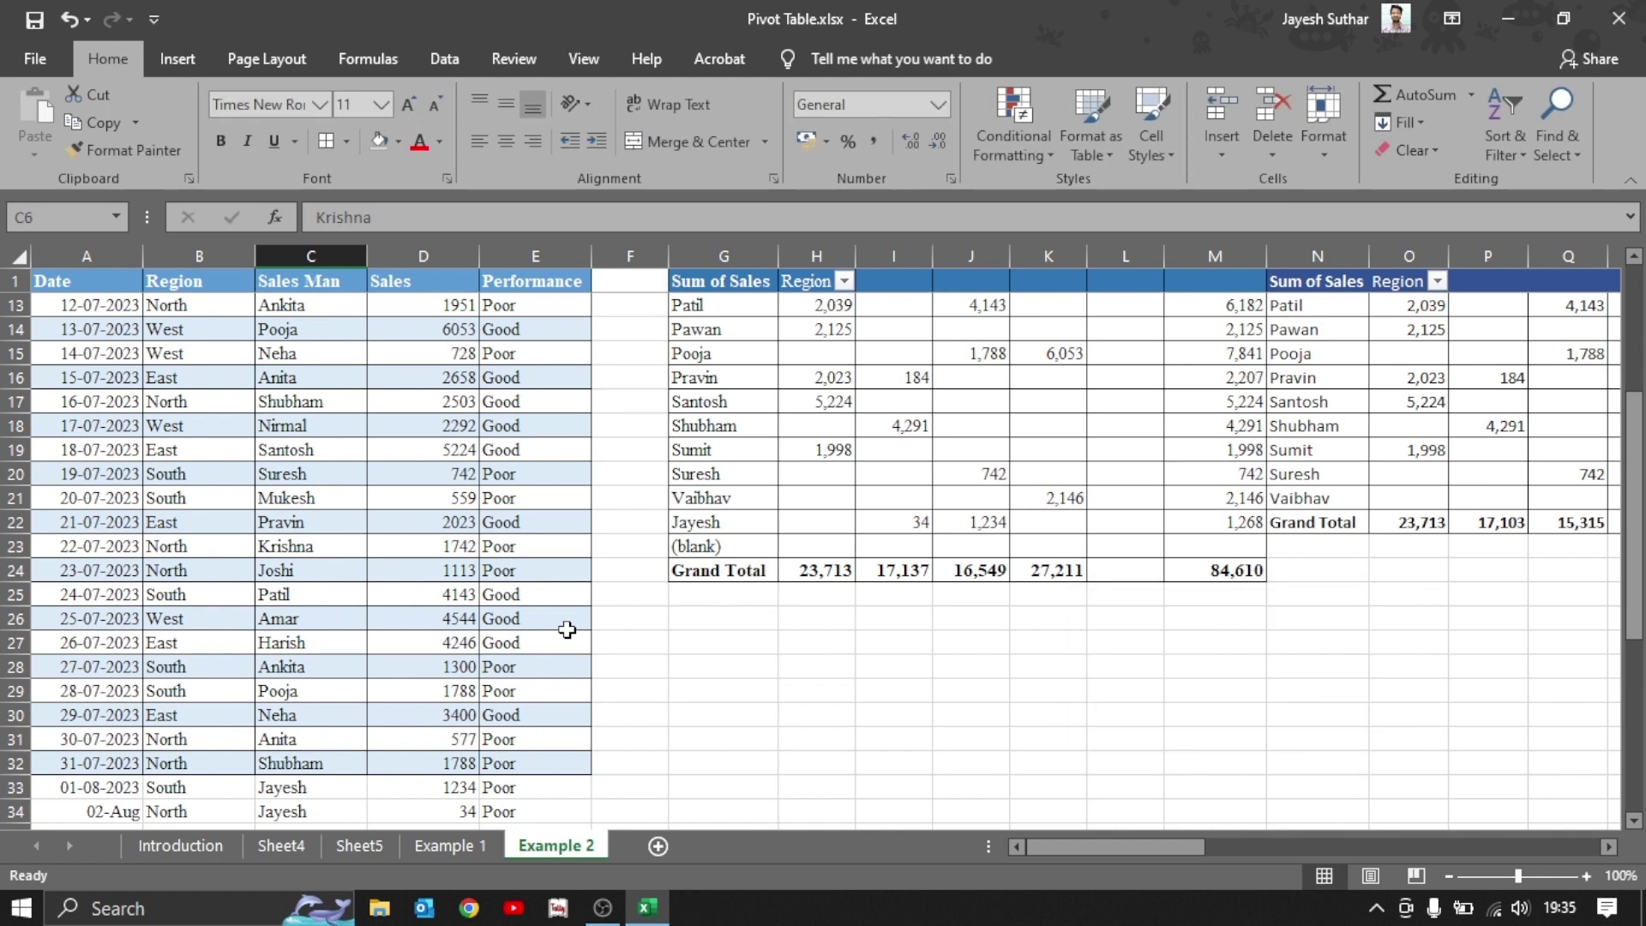
key("ctrl+t")
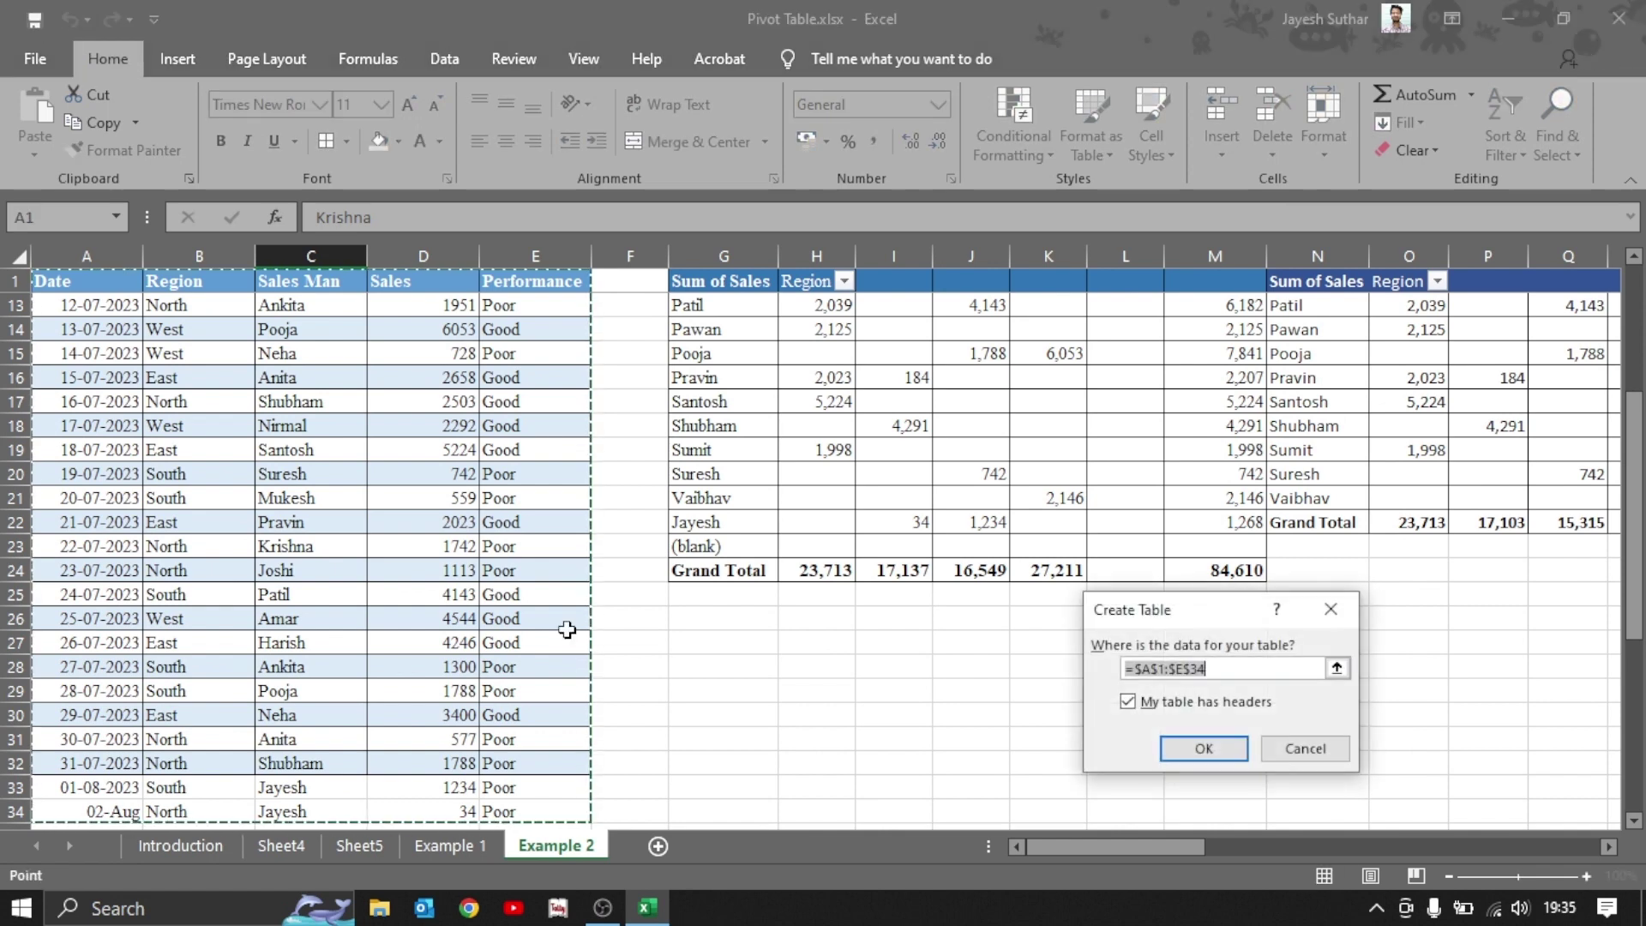
left_click_drag(1165, 609, 960, 393)
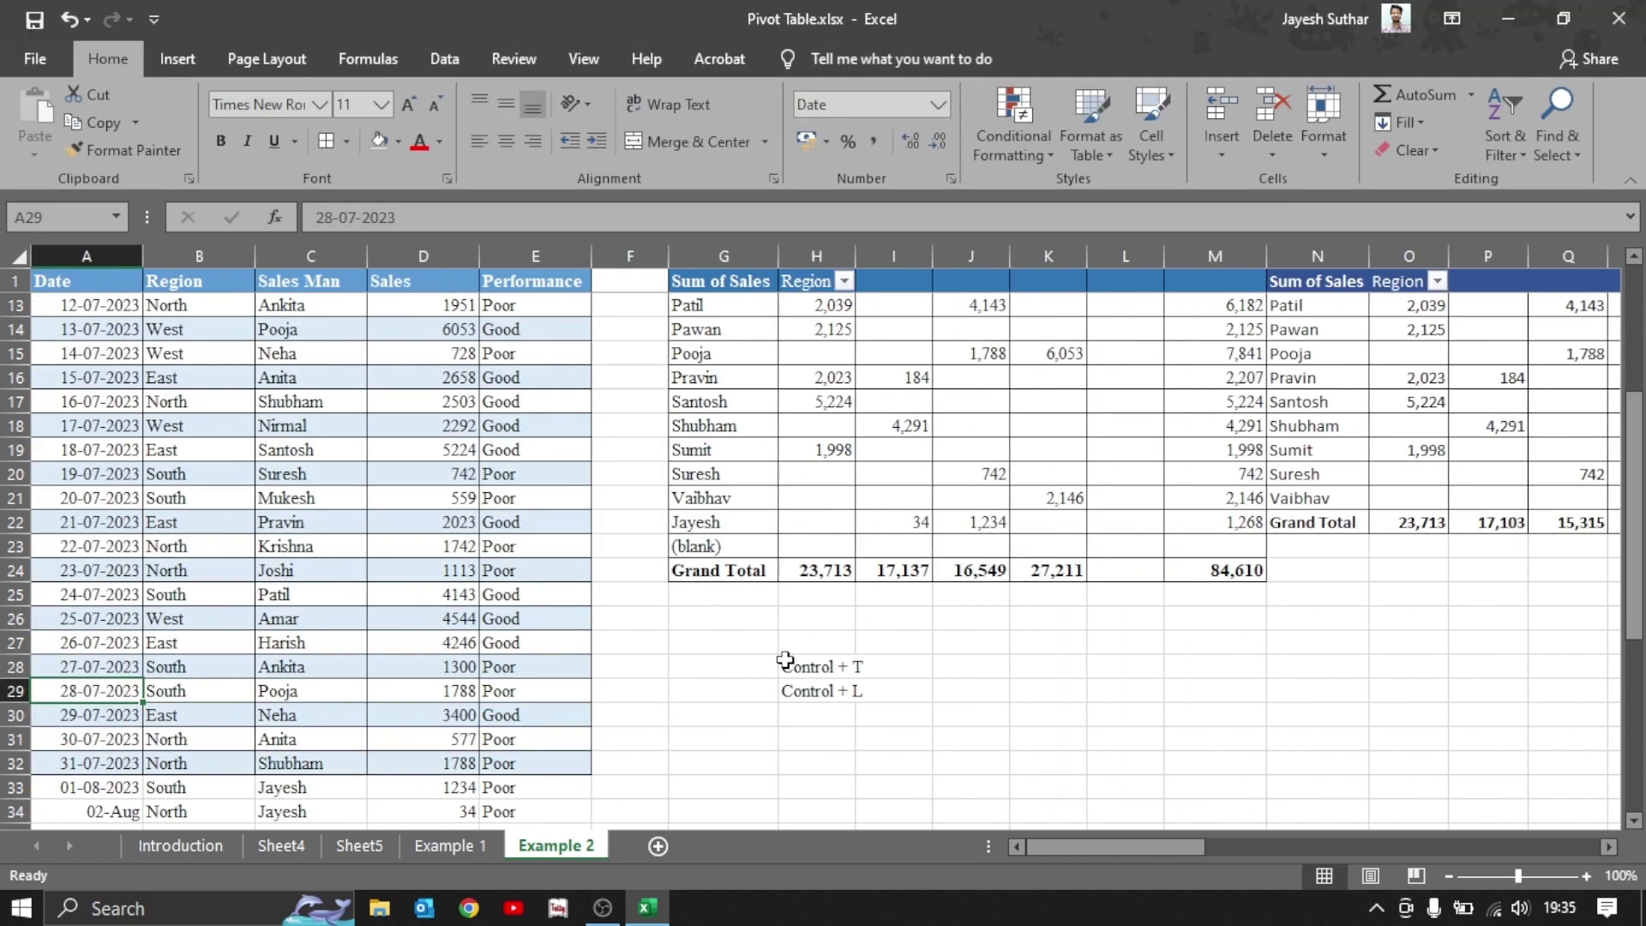
Enter the heading "To create Table" in H27, above the two shortcut notes on Example 2.
key("Right")
key("Up")
key("Right")
key("Right")
key("Right")
key("Right")
key("Right")
key("Right")
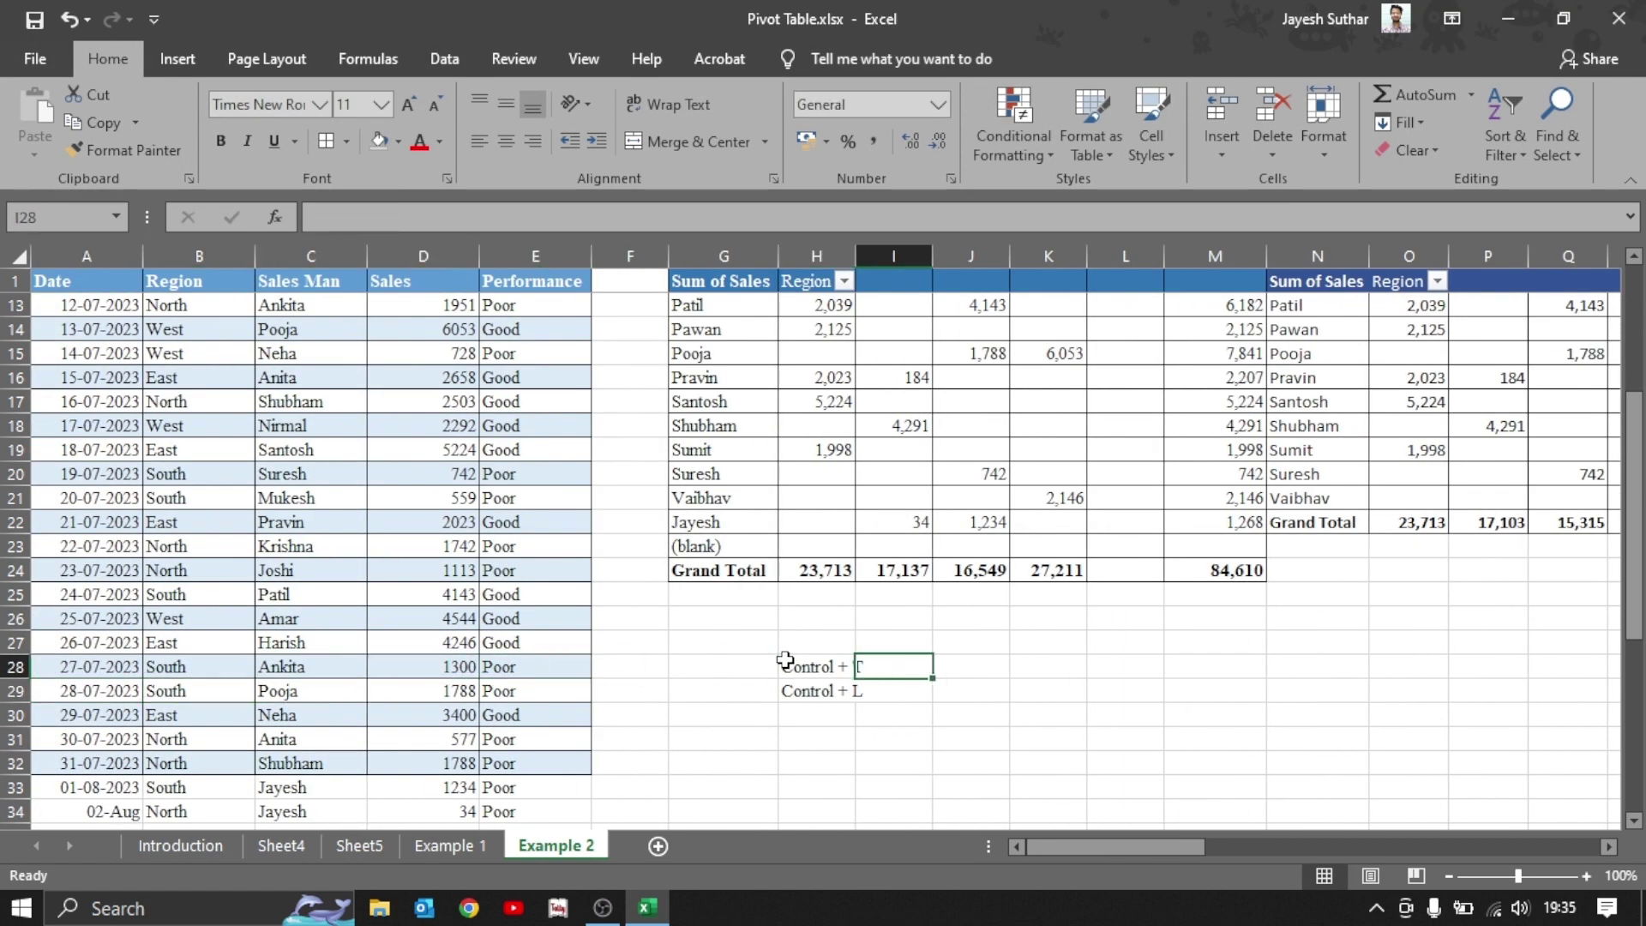
key("Up")
type("To")
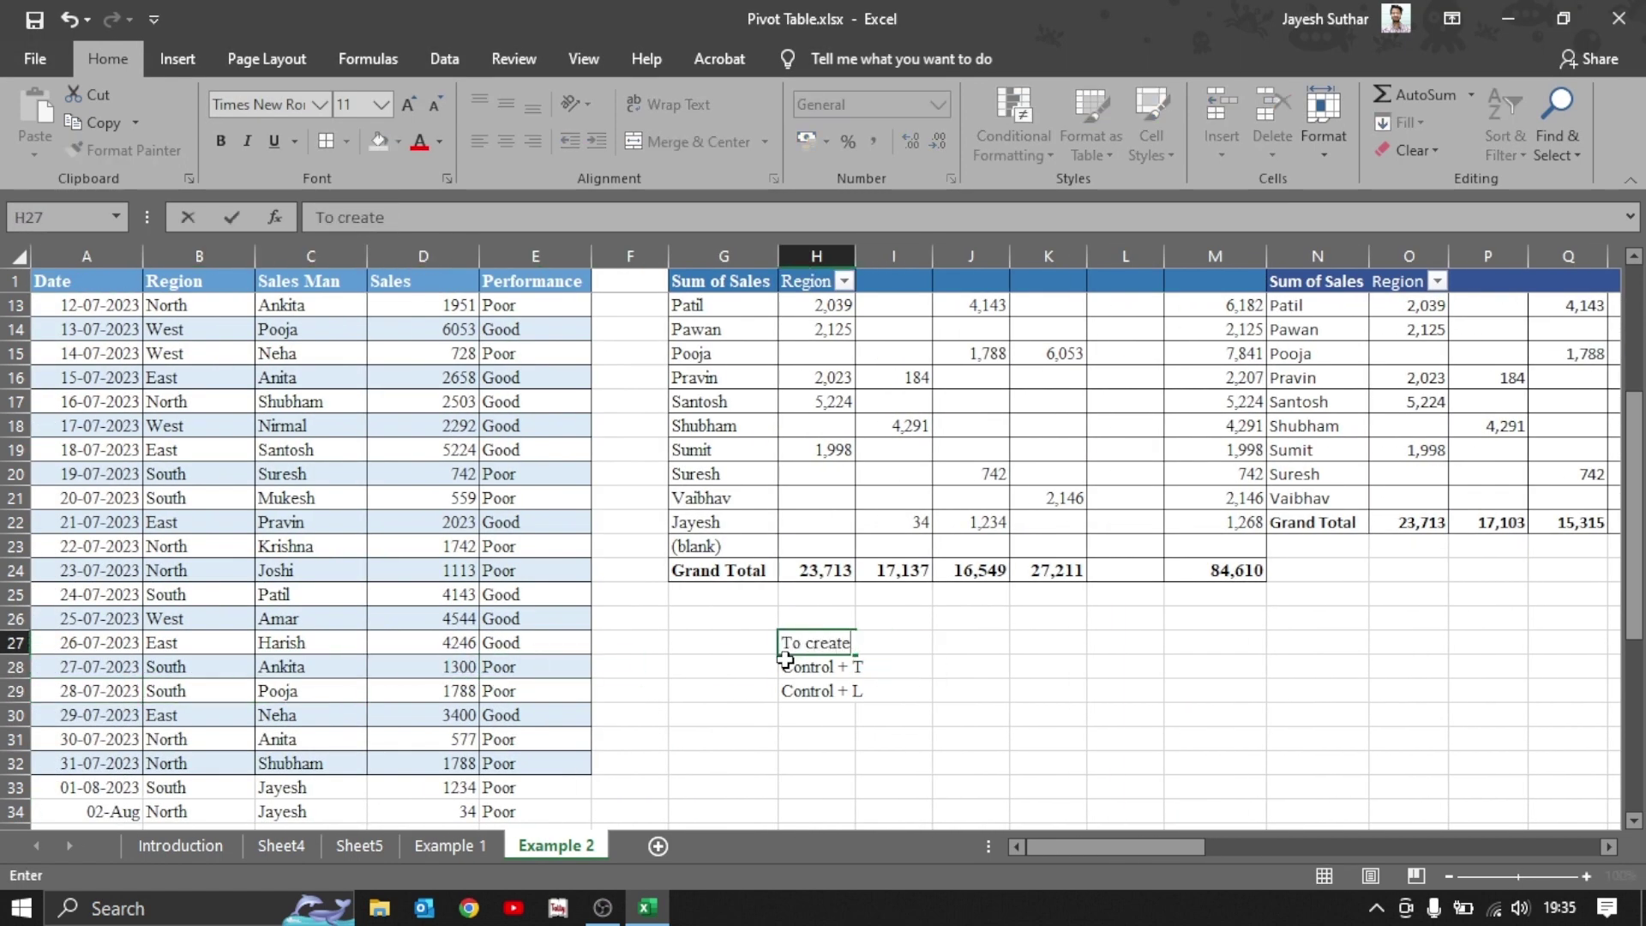
type(" create Table")
key("Return")
Make the "To create Table" heading in H27 bold.
key("Up")
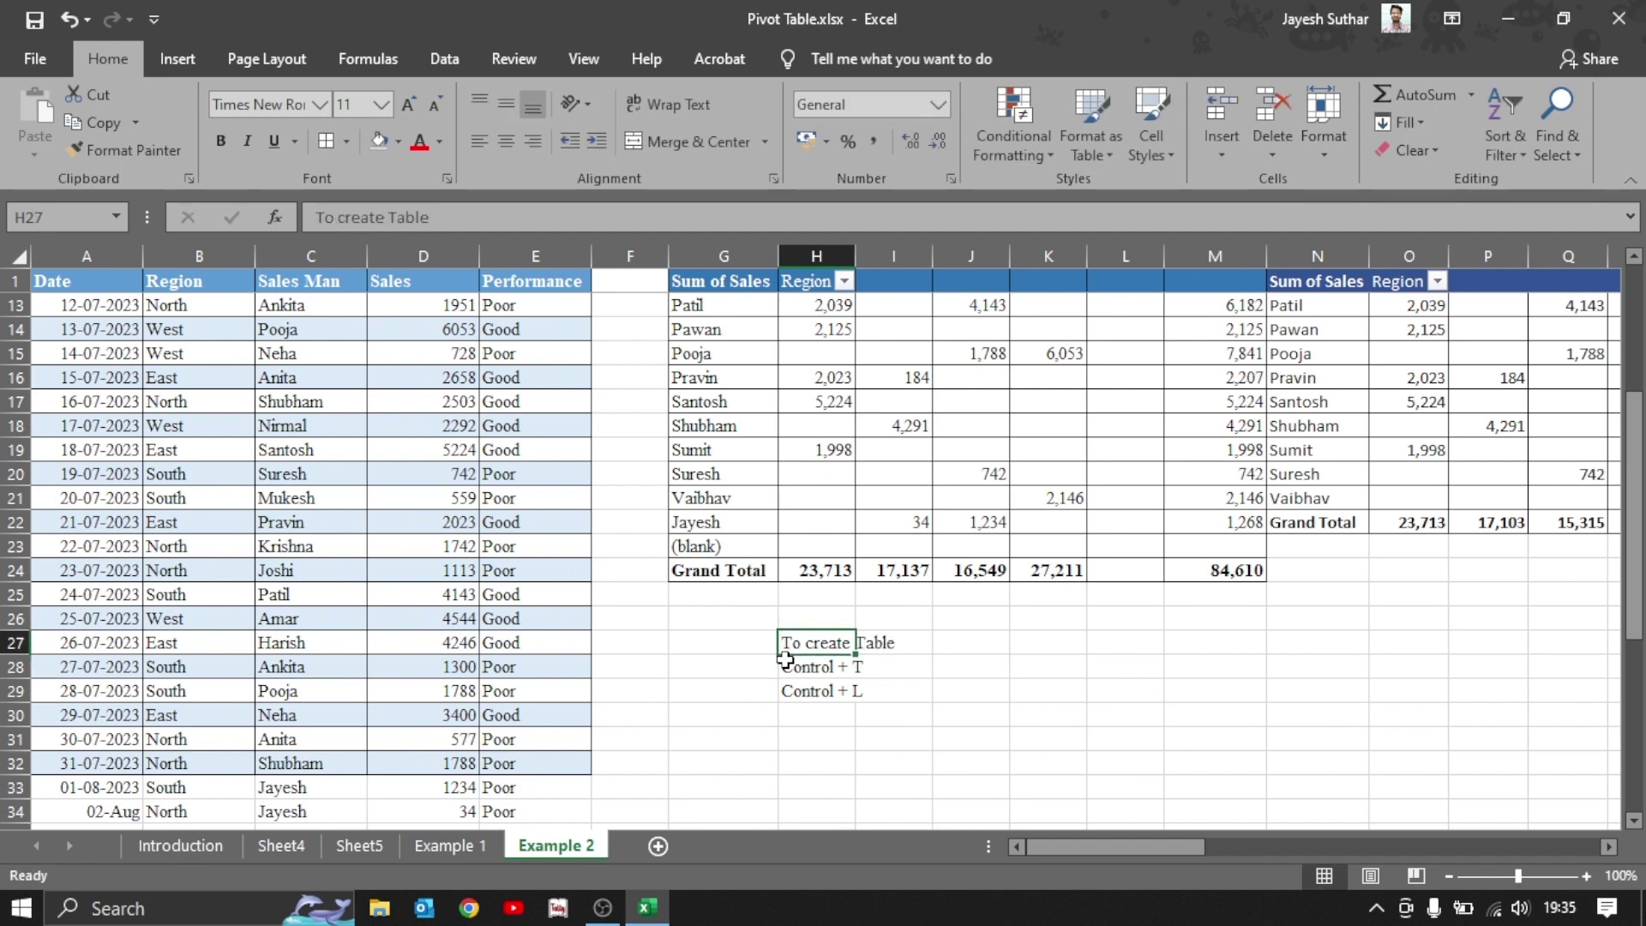
key("ctrl+b")
key("Right")
key("Right")
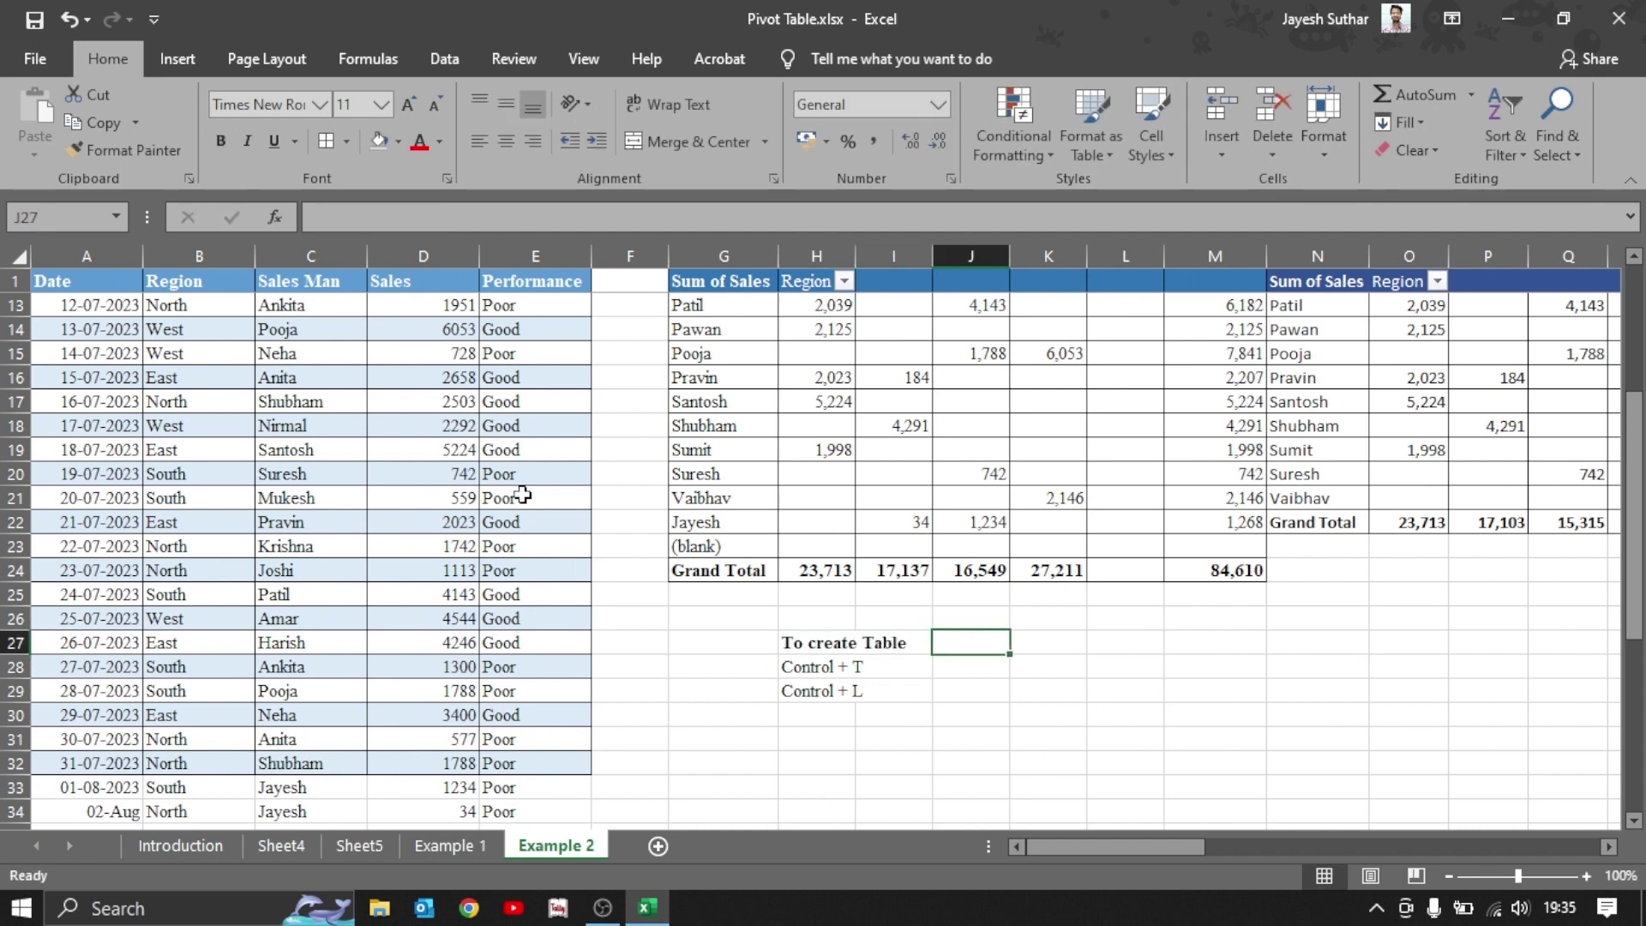
Start inserting a PivotTable from the Example 2 source data.
left_click(404, 394)
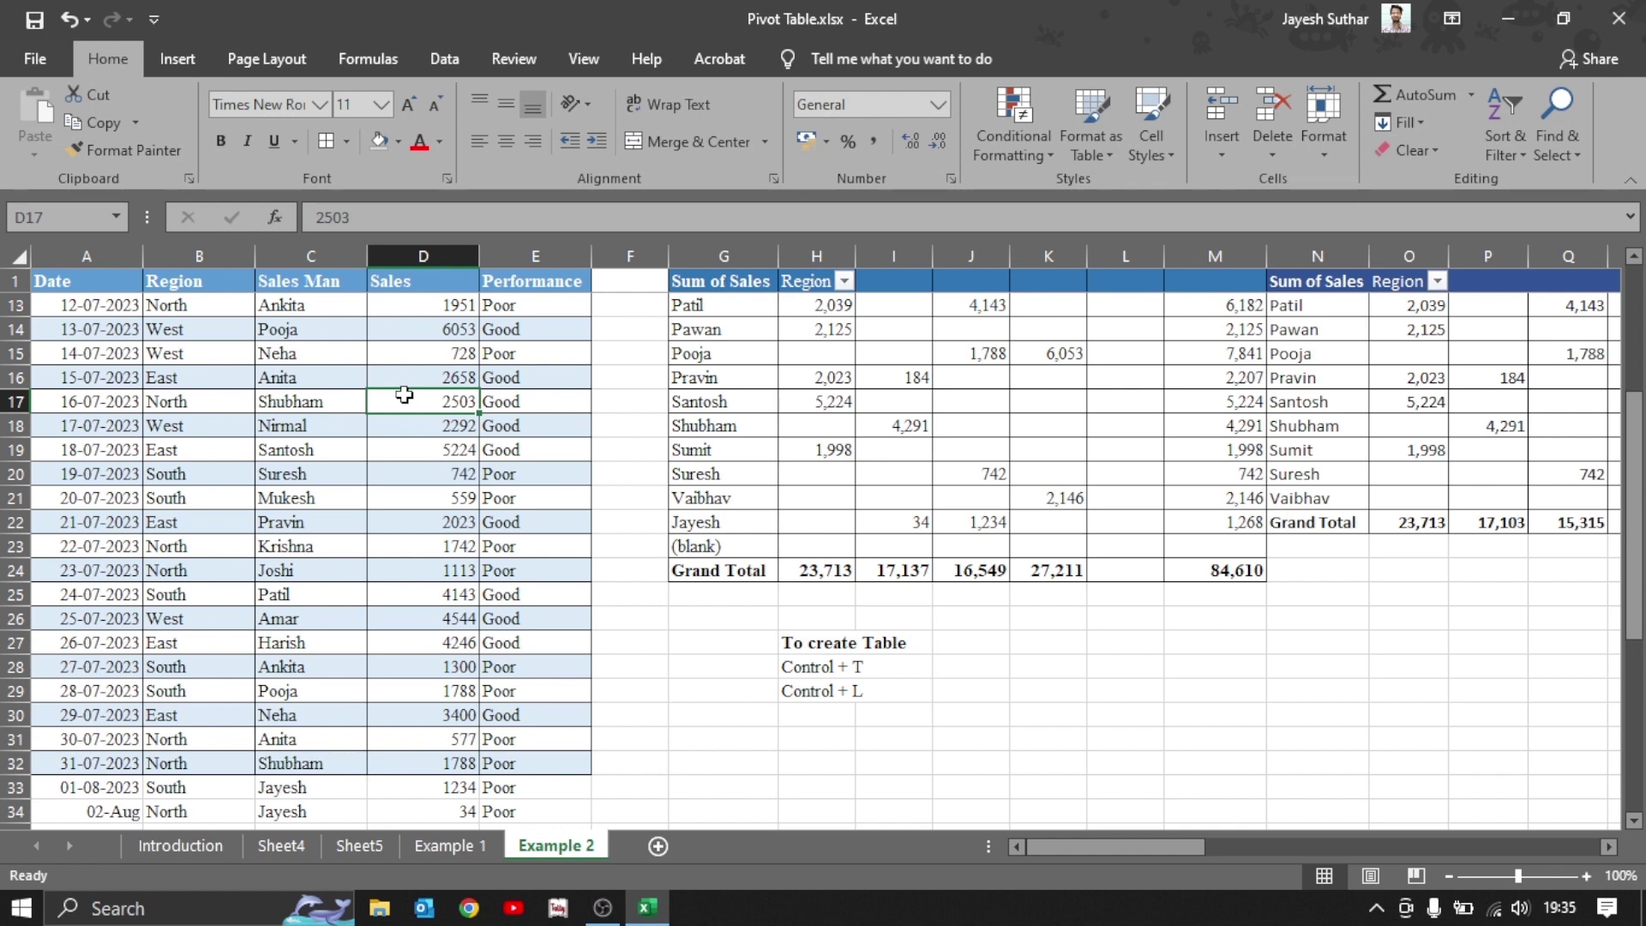
key("alt")
key("n")
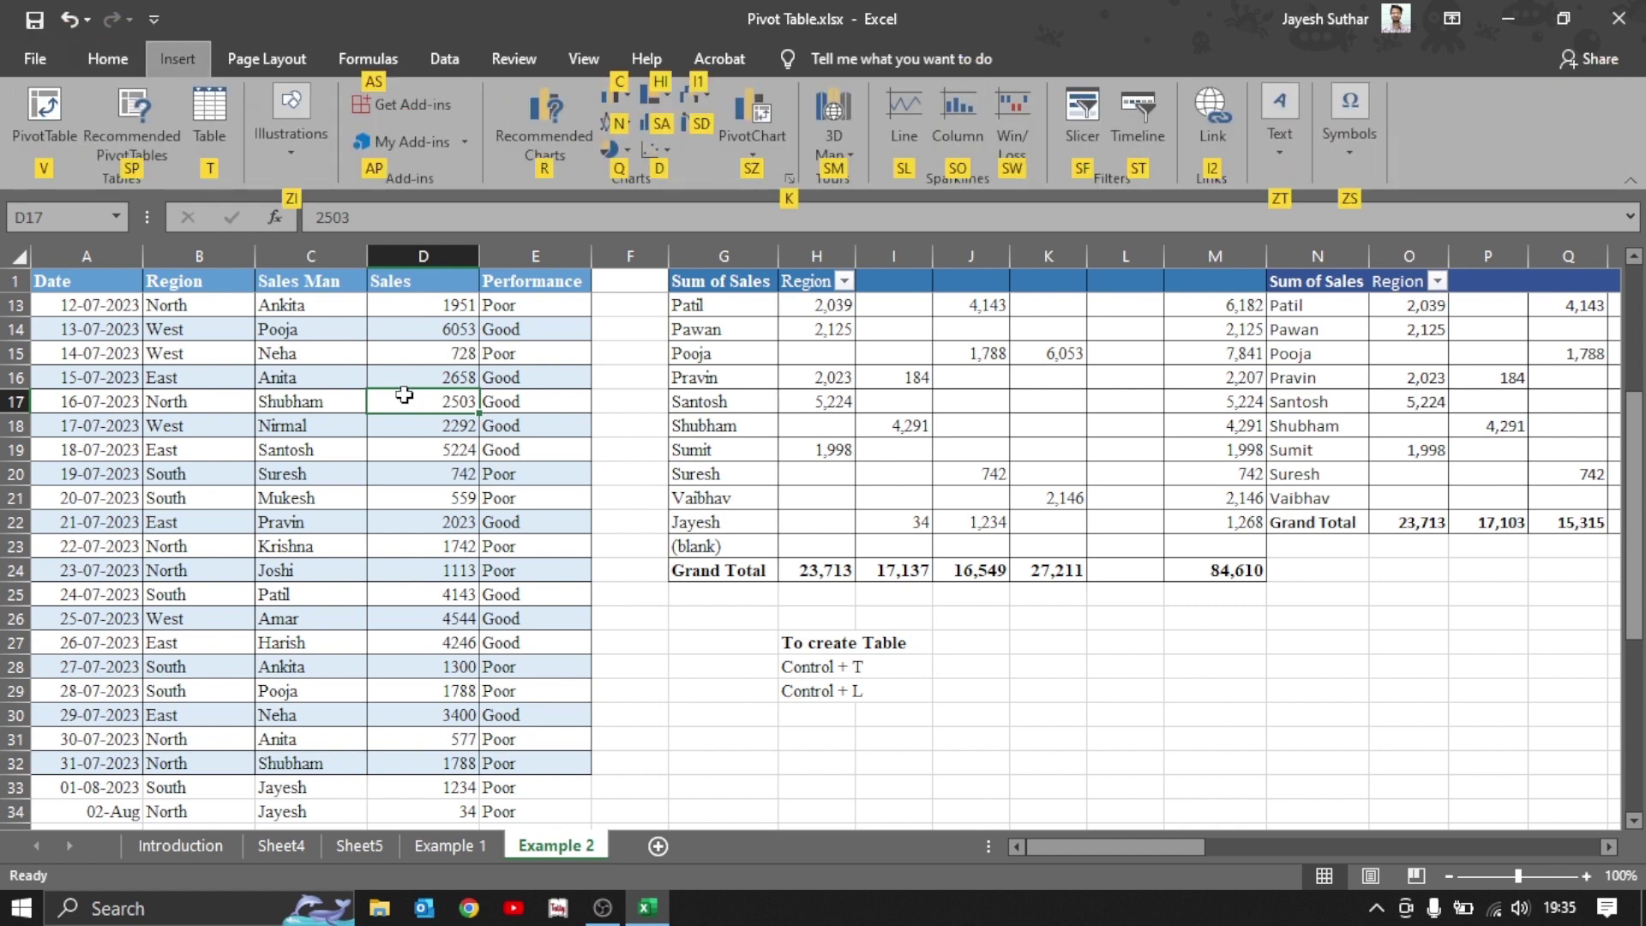
key("v")
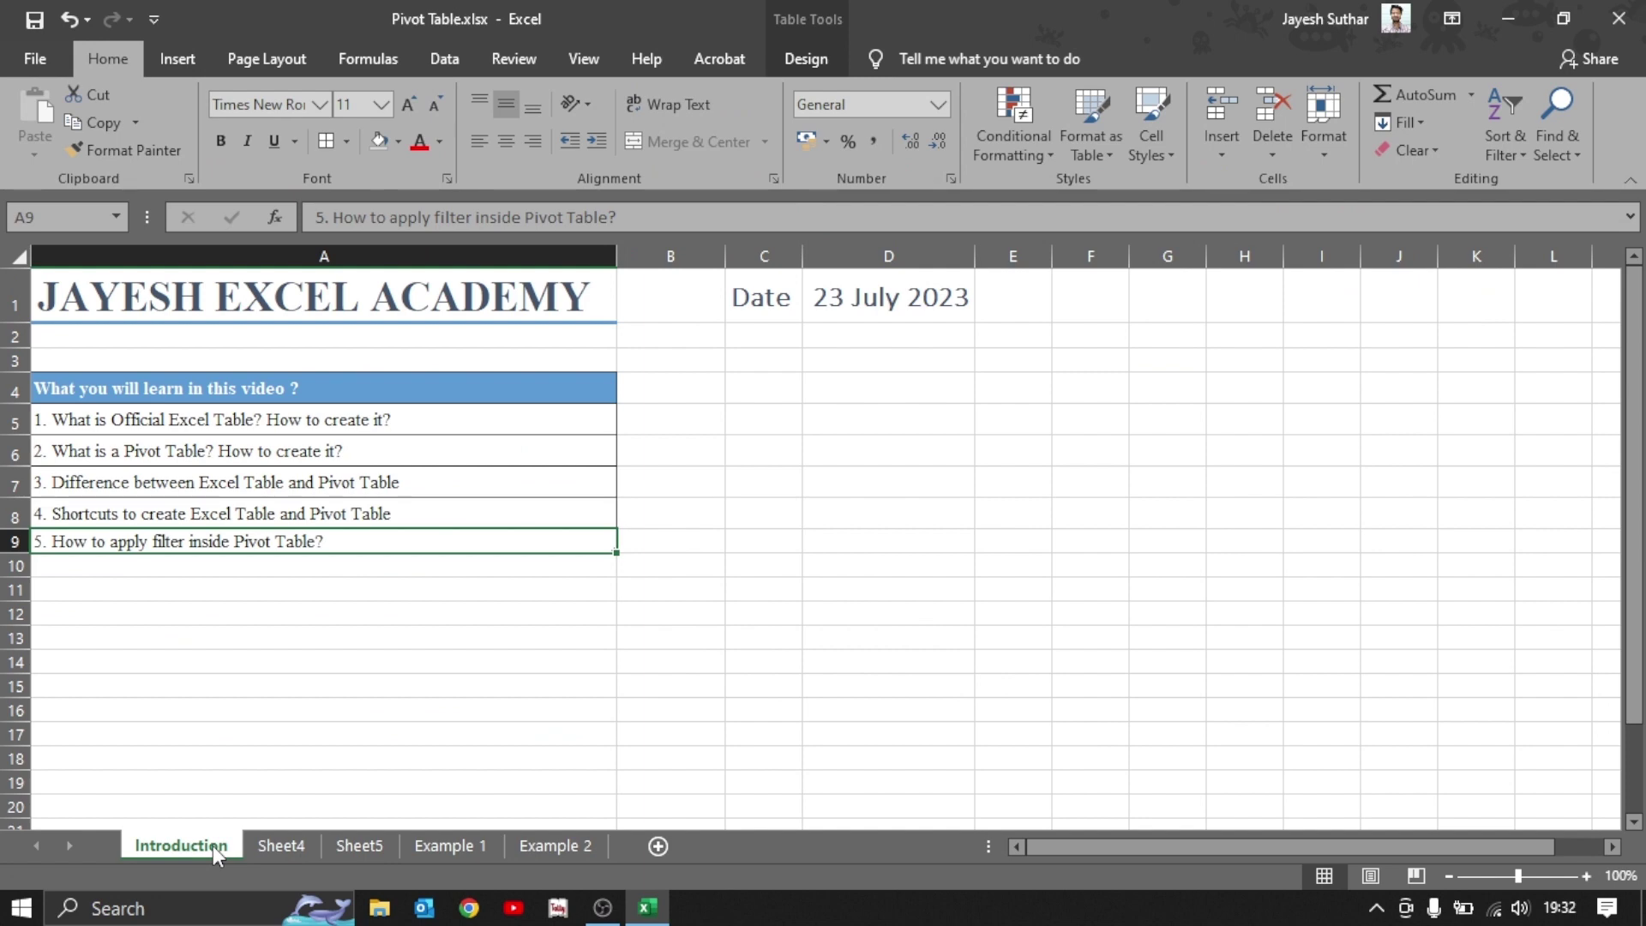
Examine the Example 1 source table's style options, including its Filter Button setting.
left_click(439, 849)
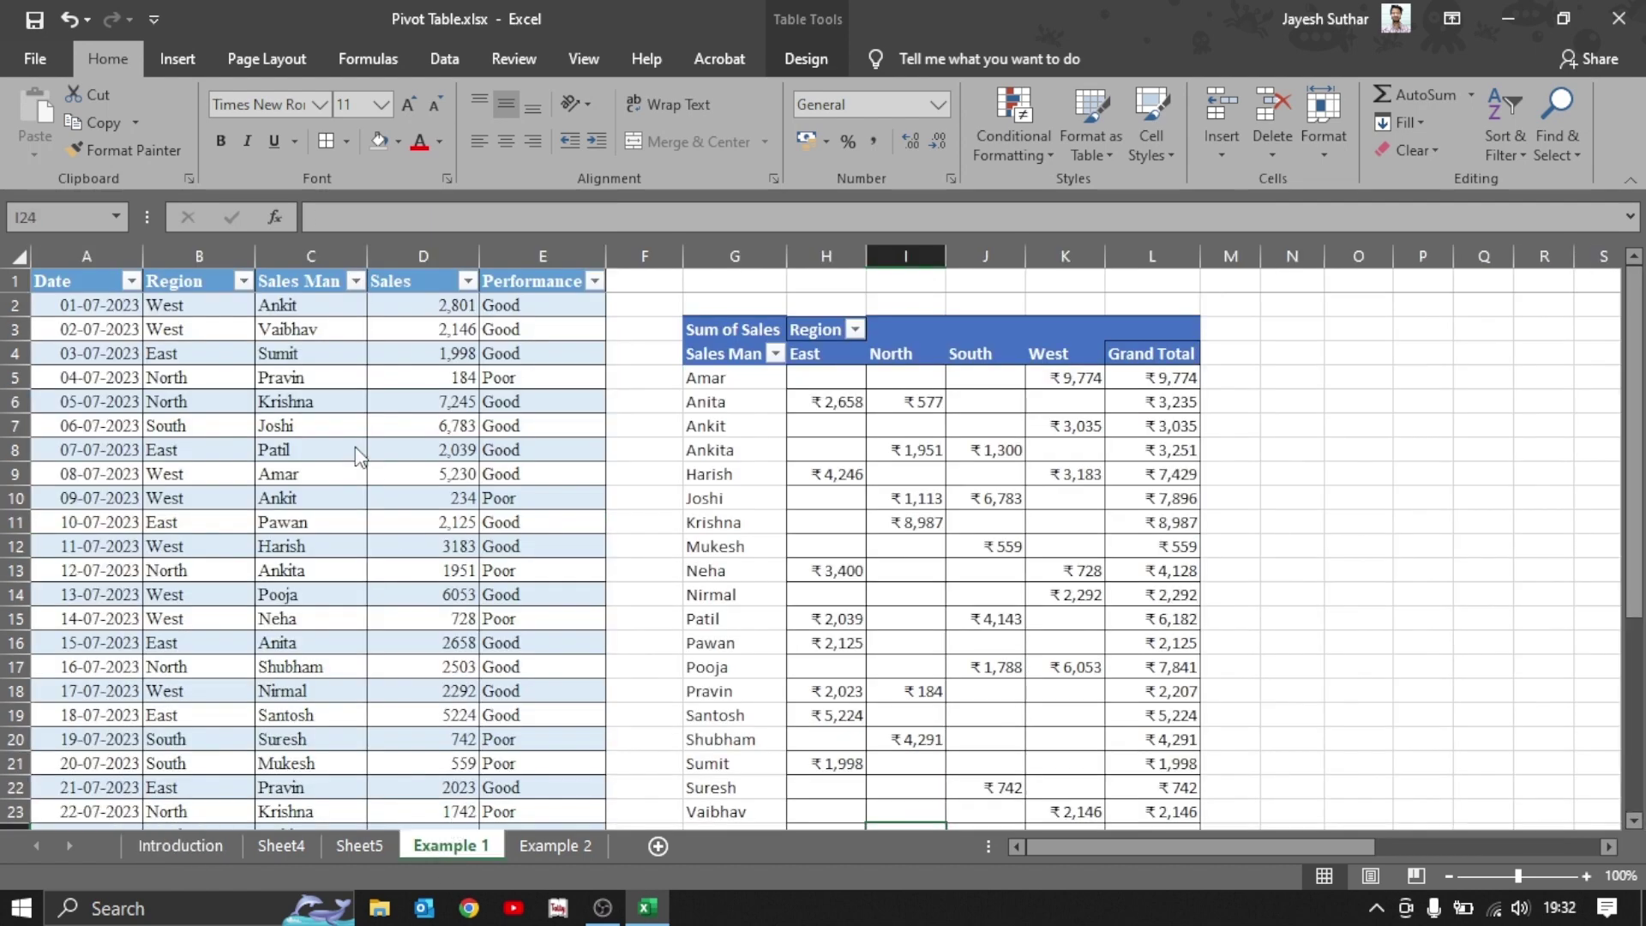
left_click(319, 352)
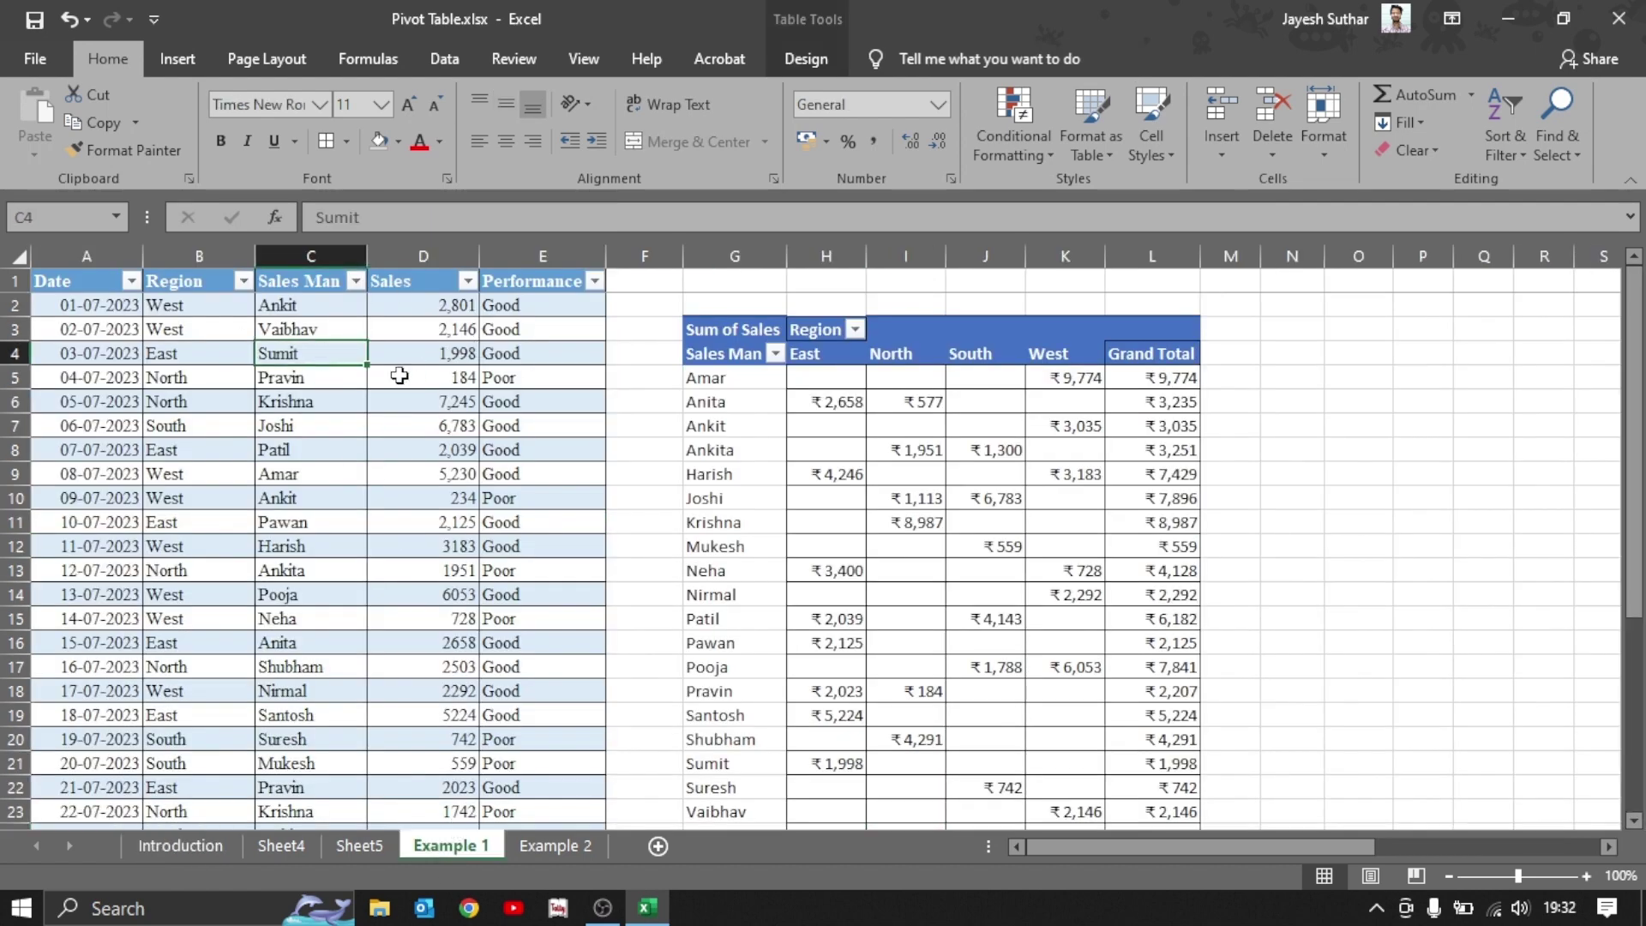
left_click(795, 64)
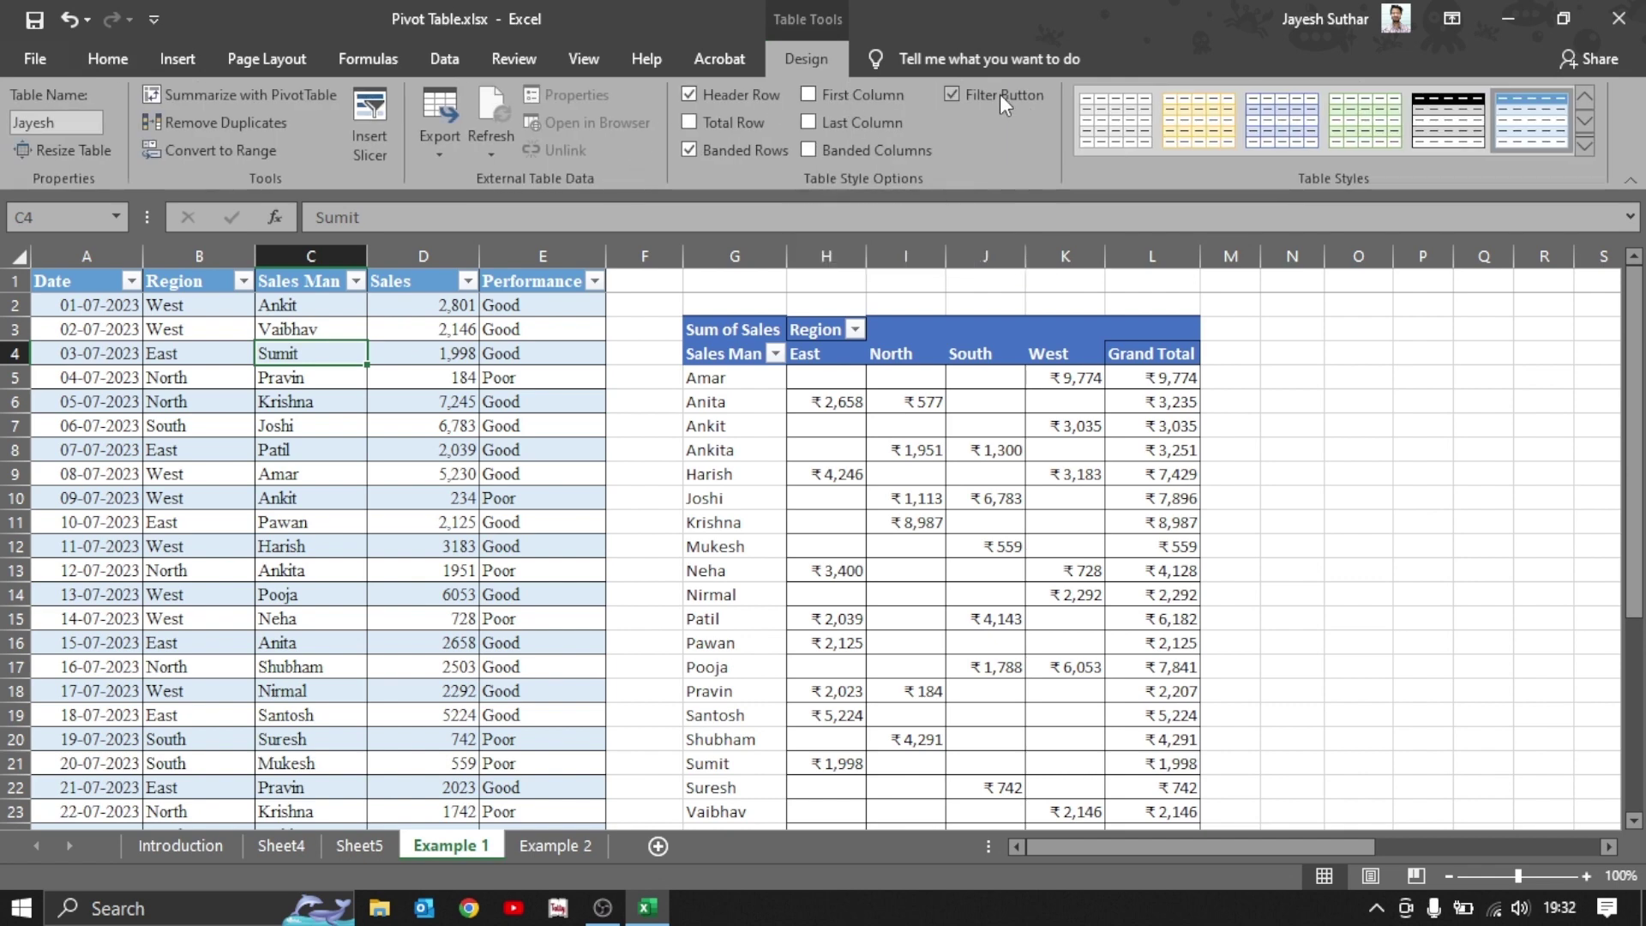
left_click(484, 332)
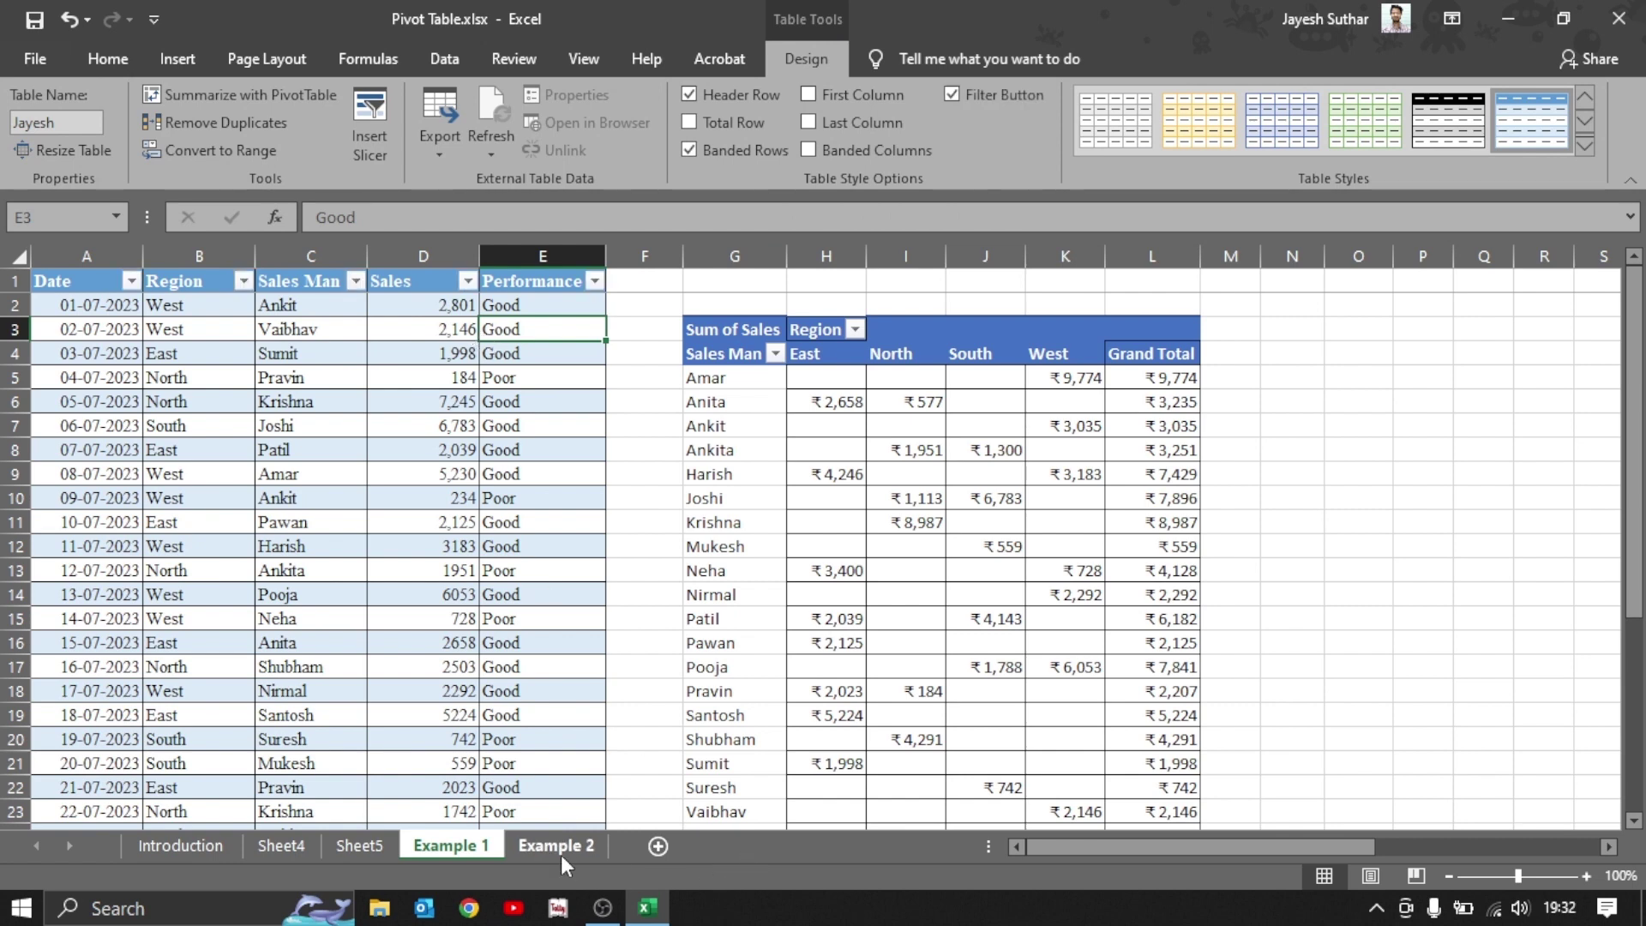
Examine the Example 1 pivot table's region column headings and the options in its Sales Man filter list.
left_click(984, 339)
left_click(989, 357)
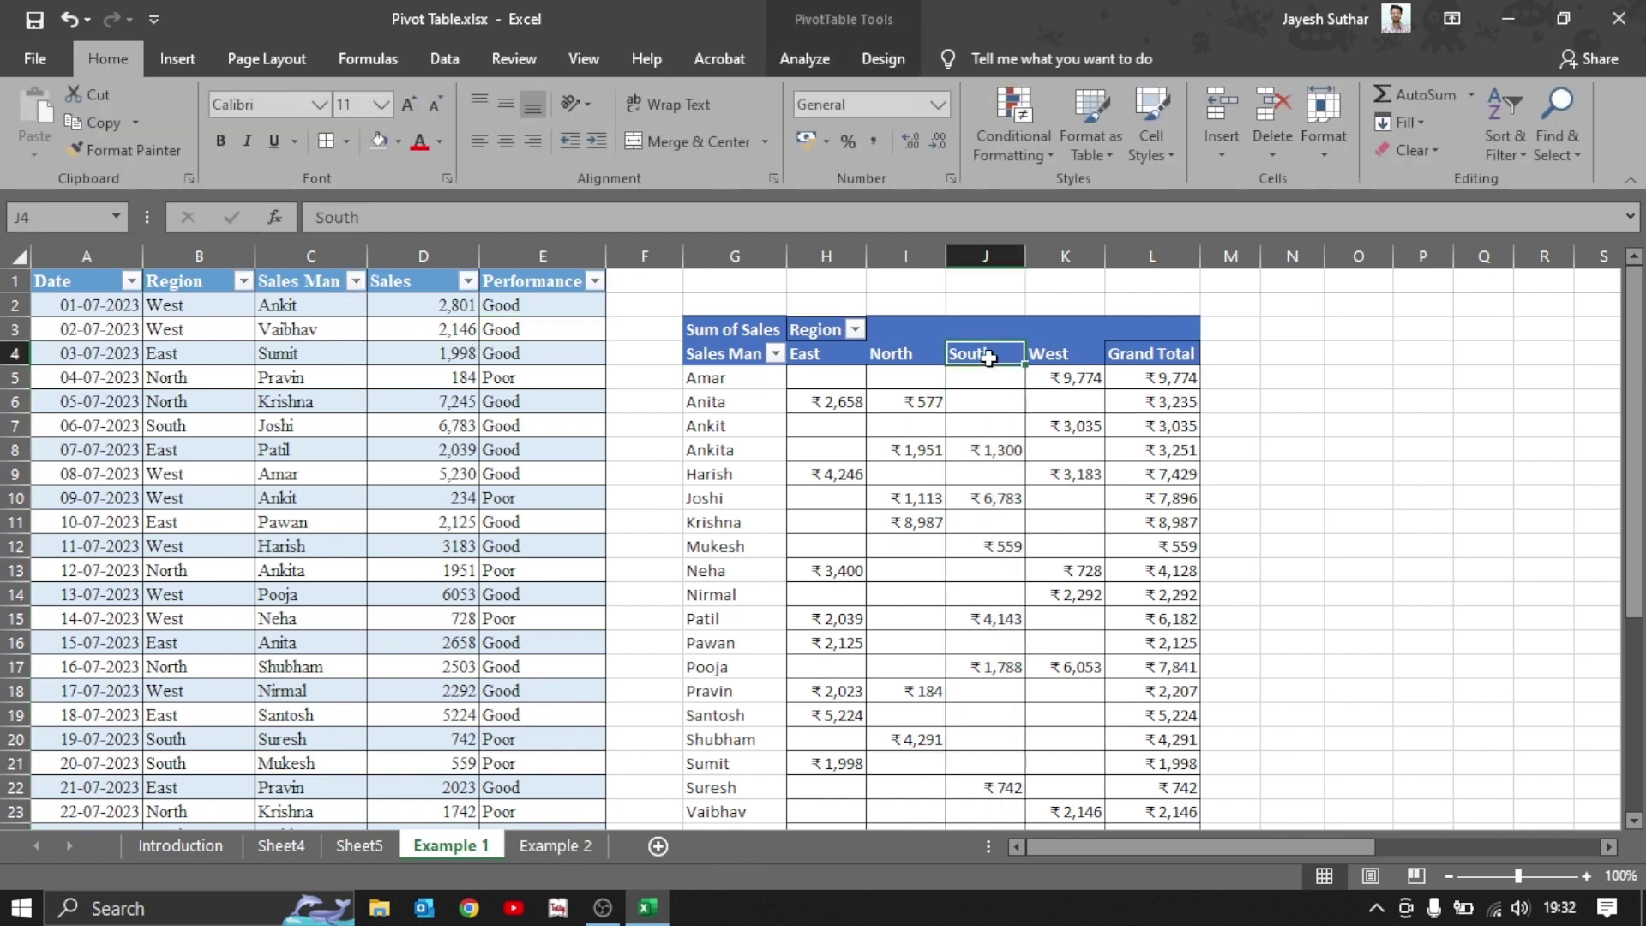
left_click(1082, 358)
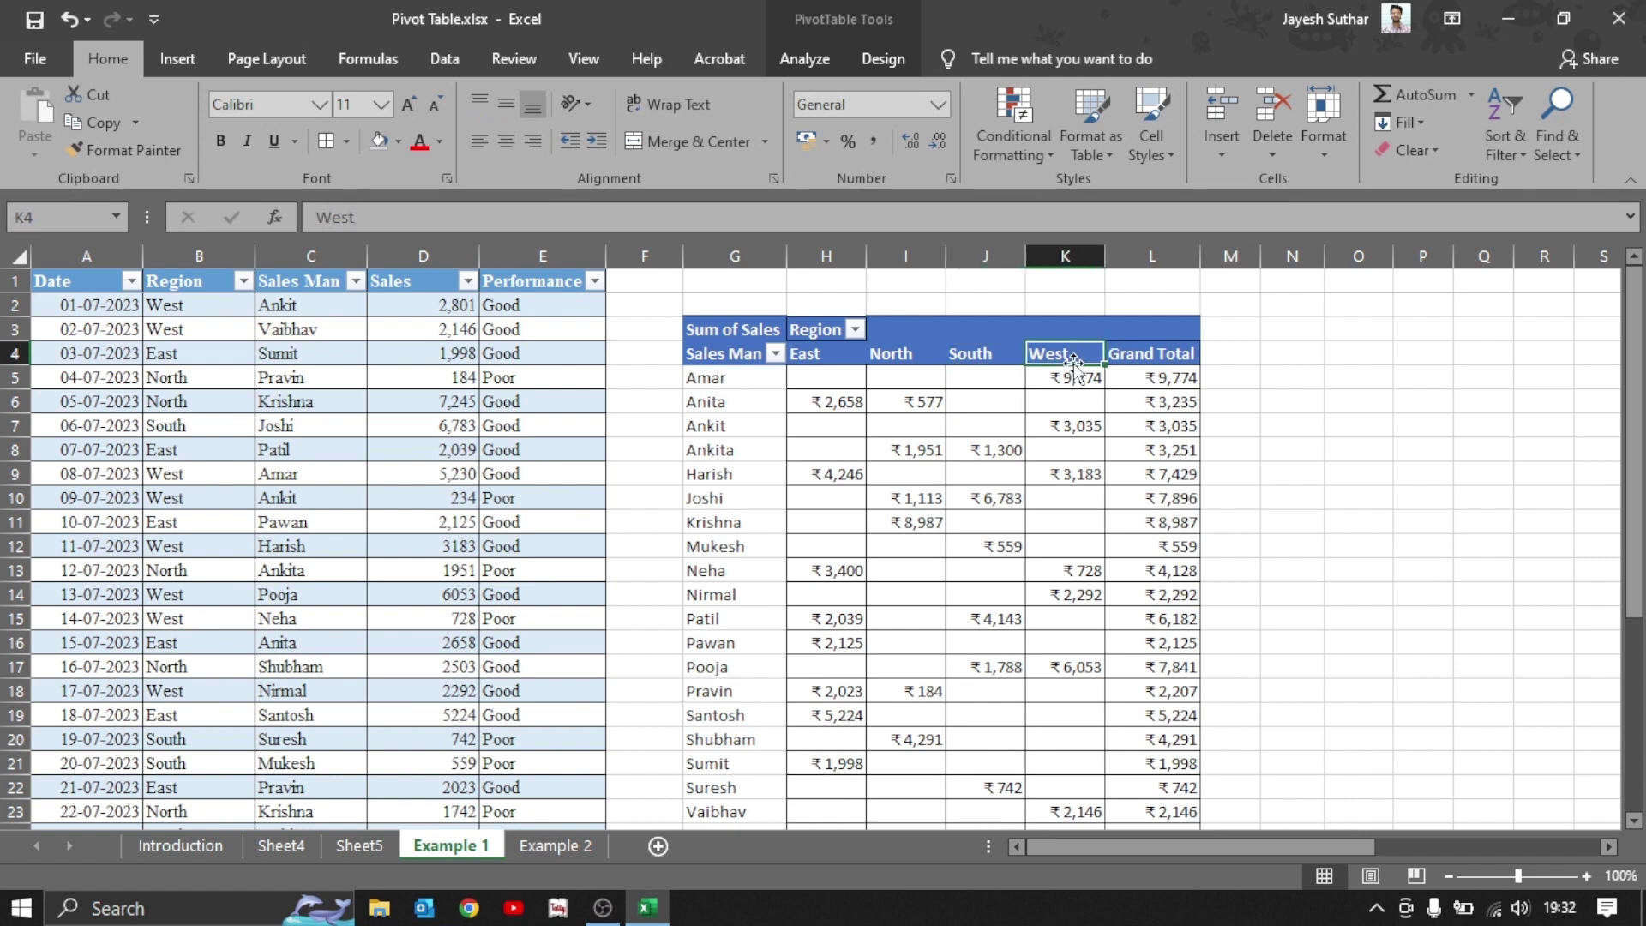
left_click(860, 354)
left_click(775, 355)
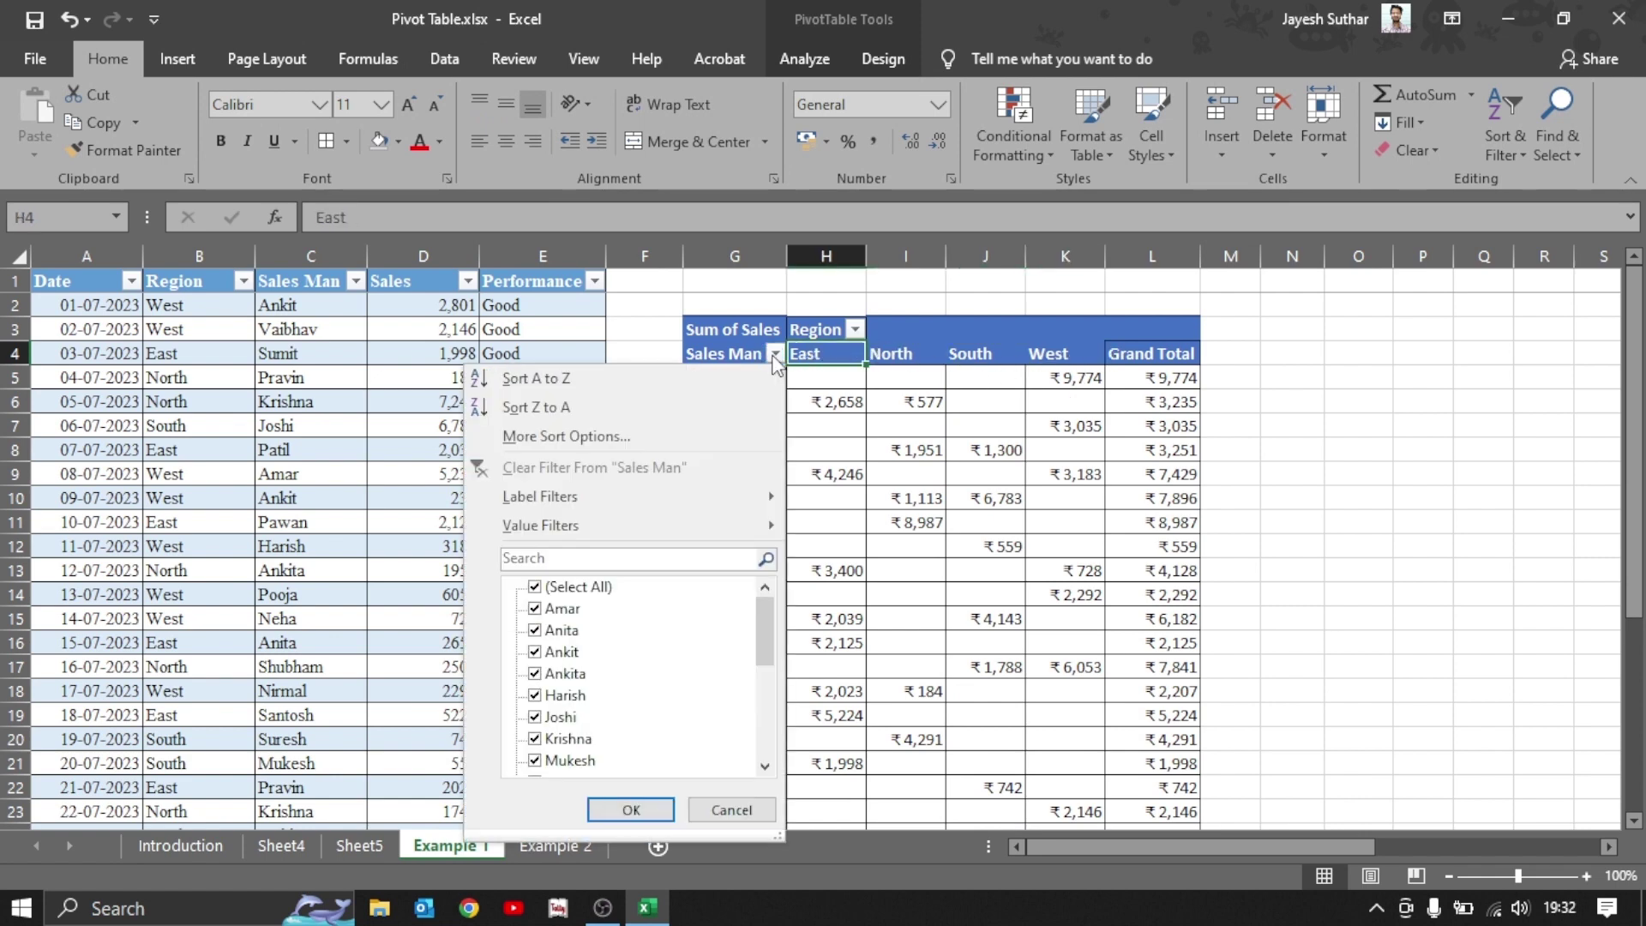
scroll(573, 673, "down", 4)
scroll(566, 677, "up", 4)
key("Escape")
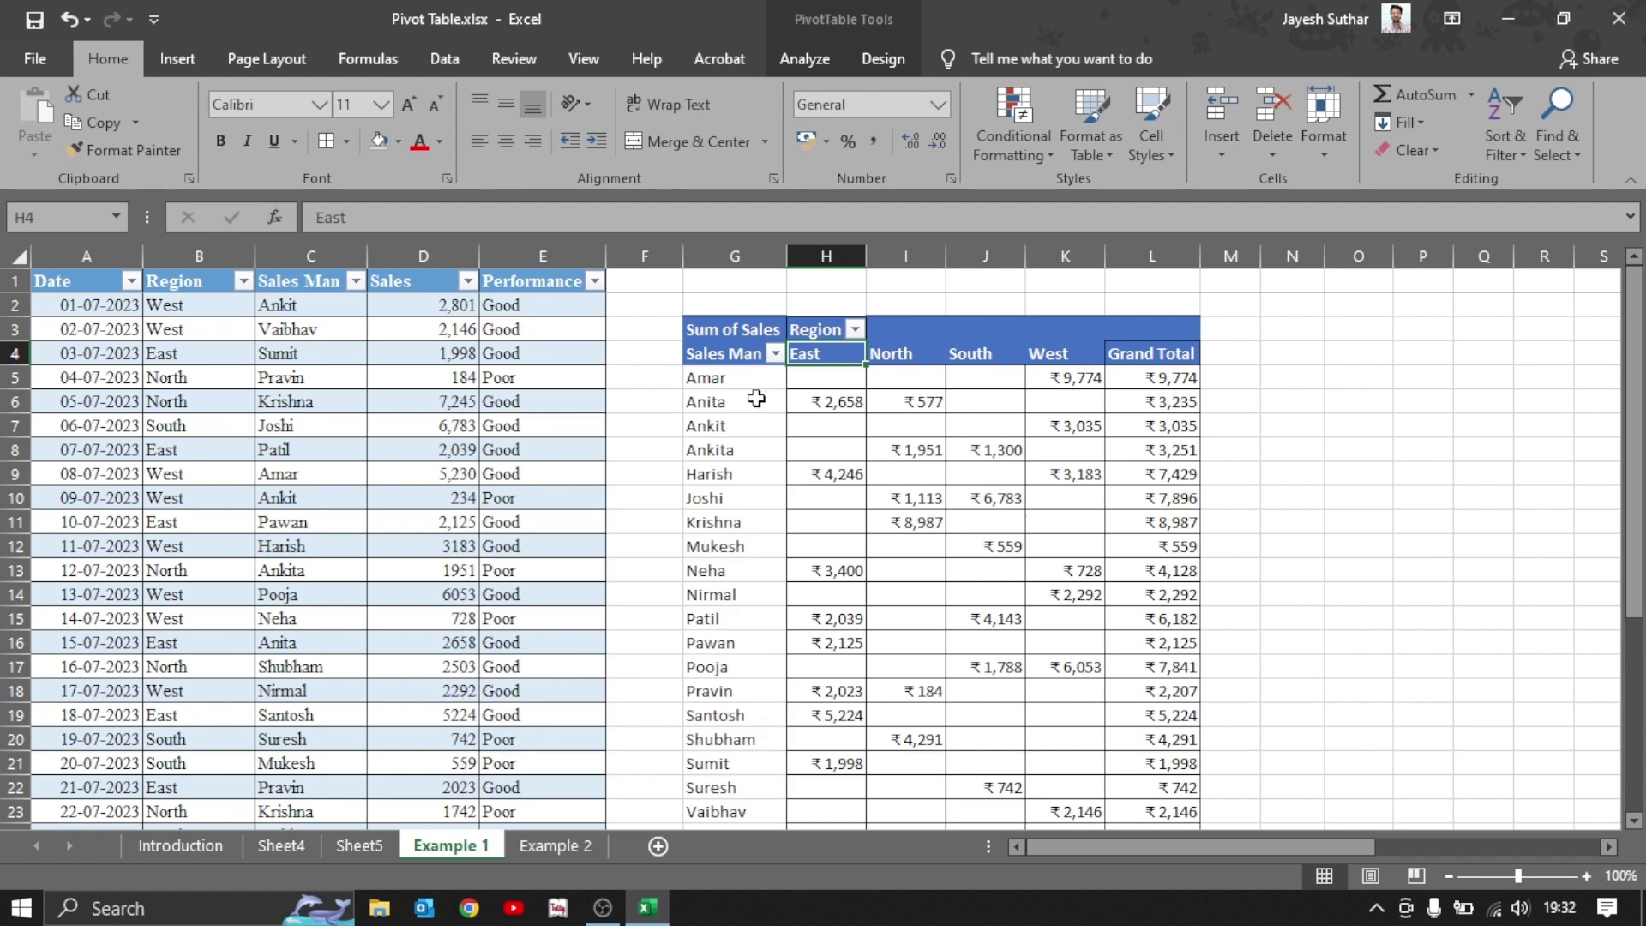
Filter the Example 1 pivot table's Region field to show only North and South.
left_click(855, 329)
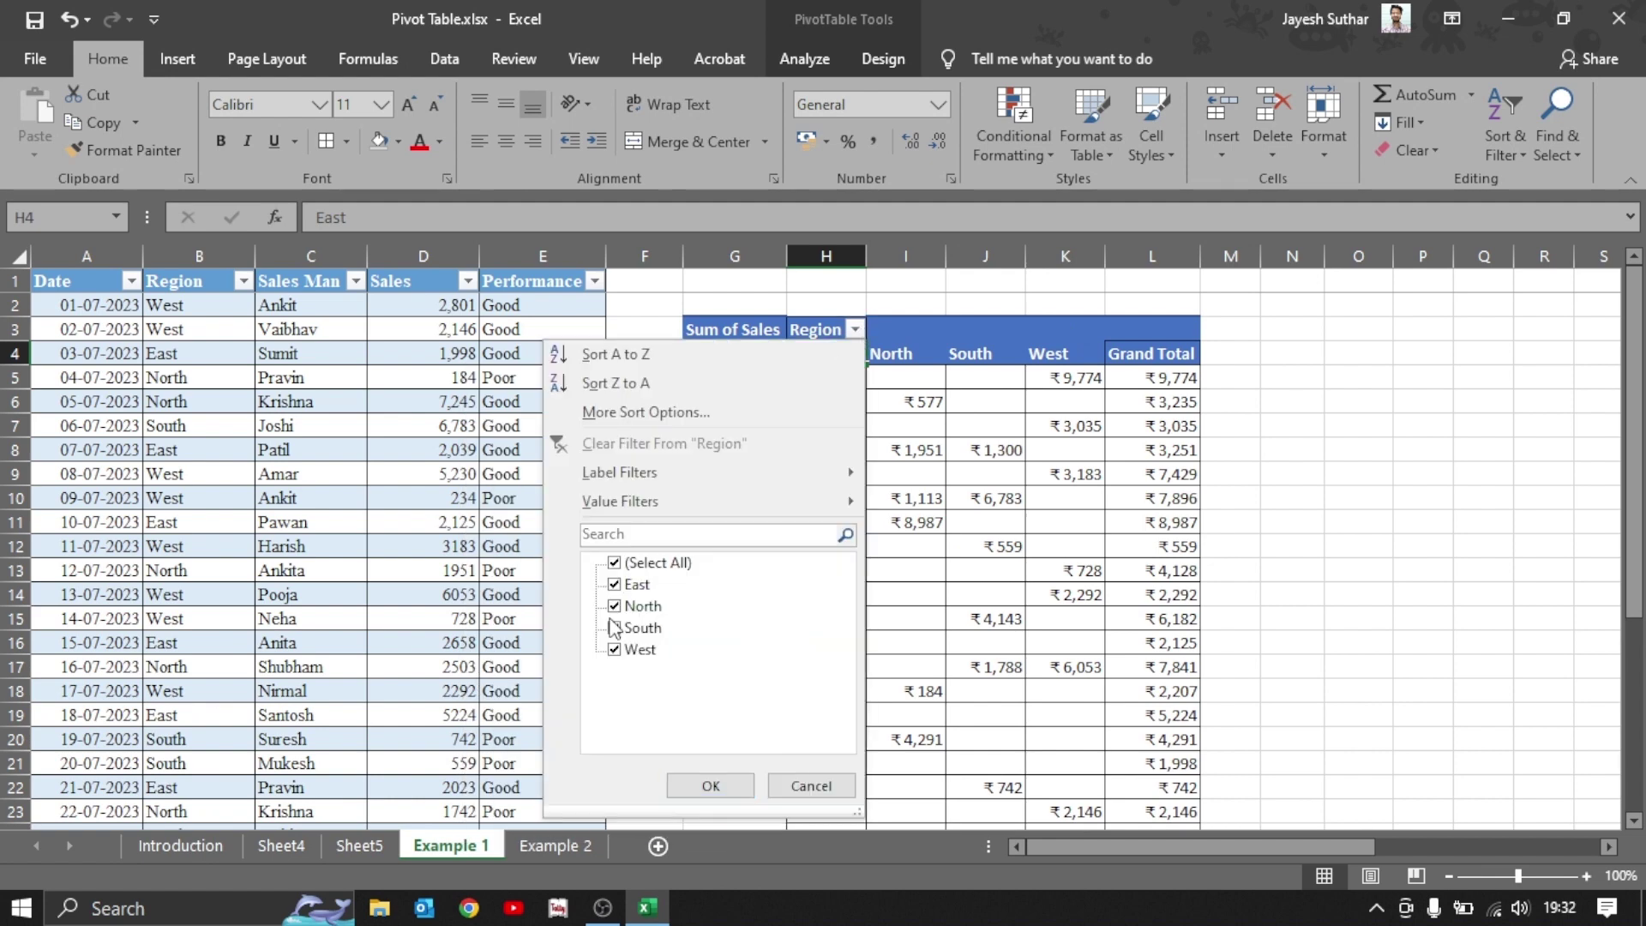
left_click(639, 564)
left_click(618, 606)
left_click(617, 628)
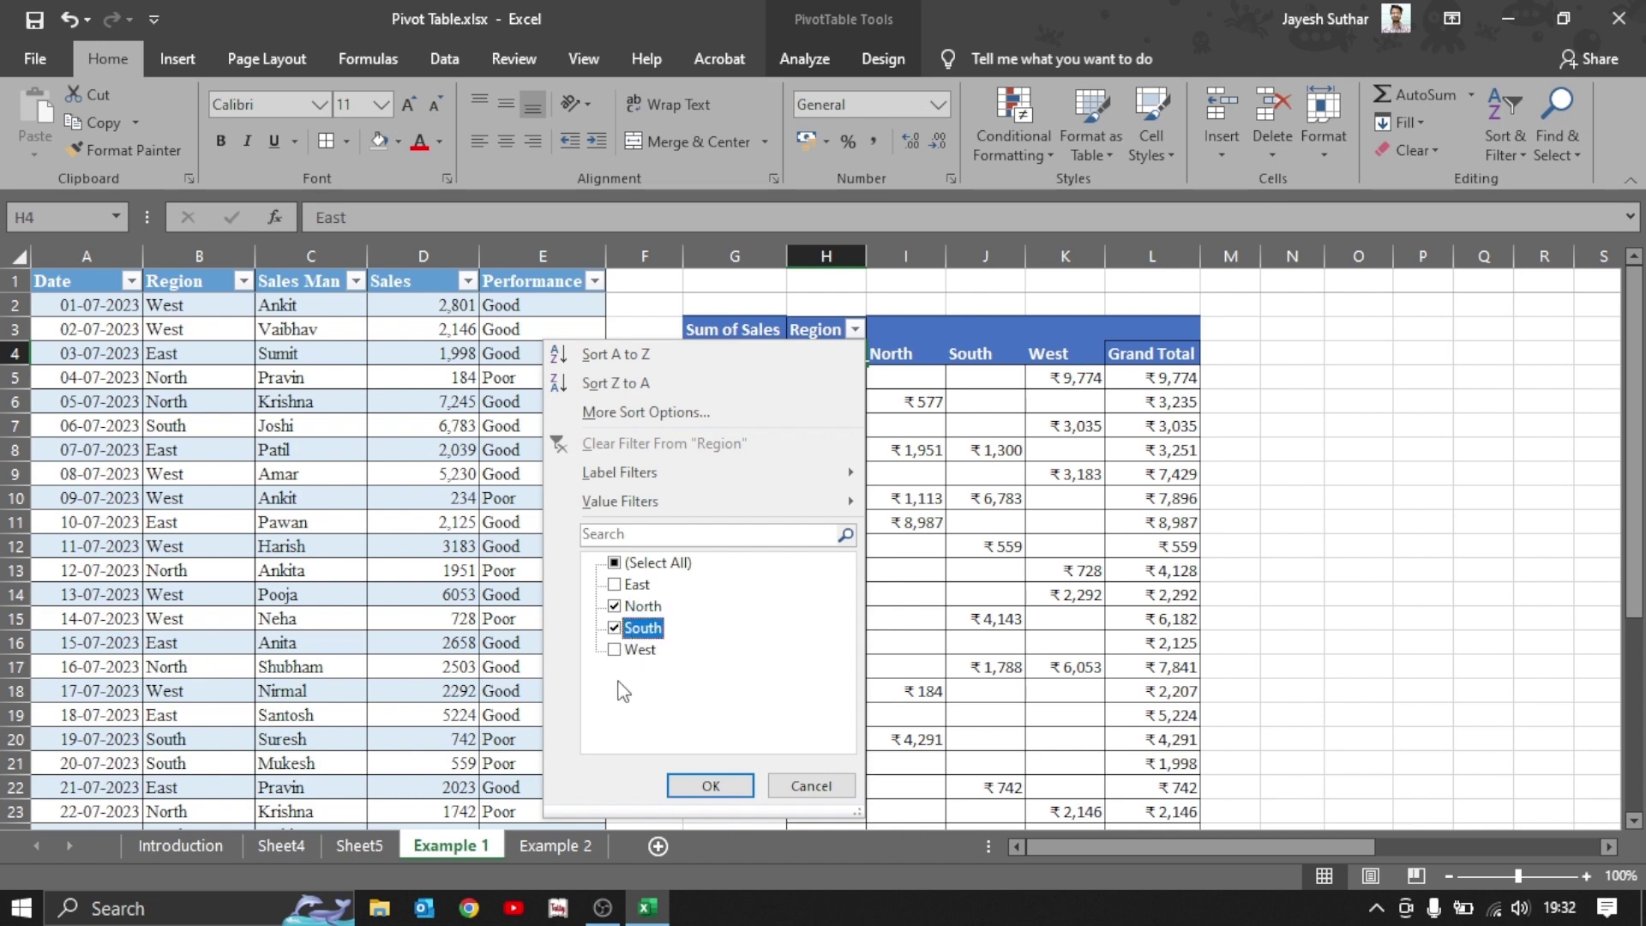
left_click(711, 786)
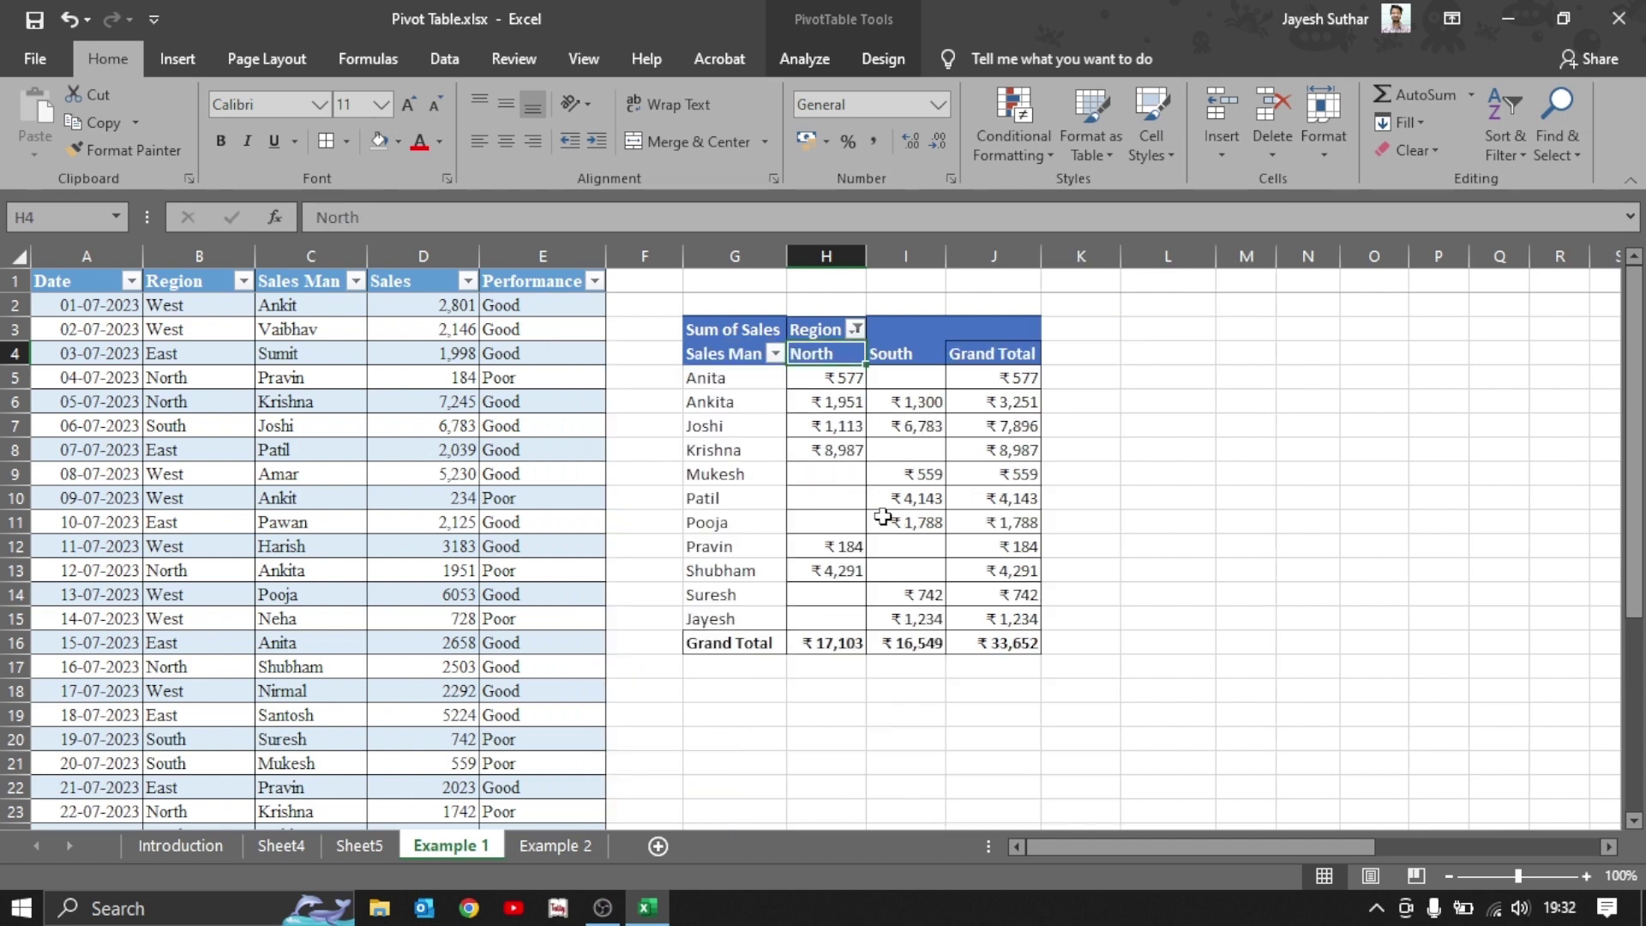
Clear the Region filter from the Example 1 pivot table.
key("Up")
key("alt+a")
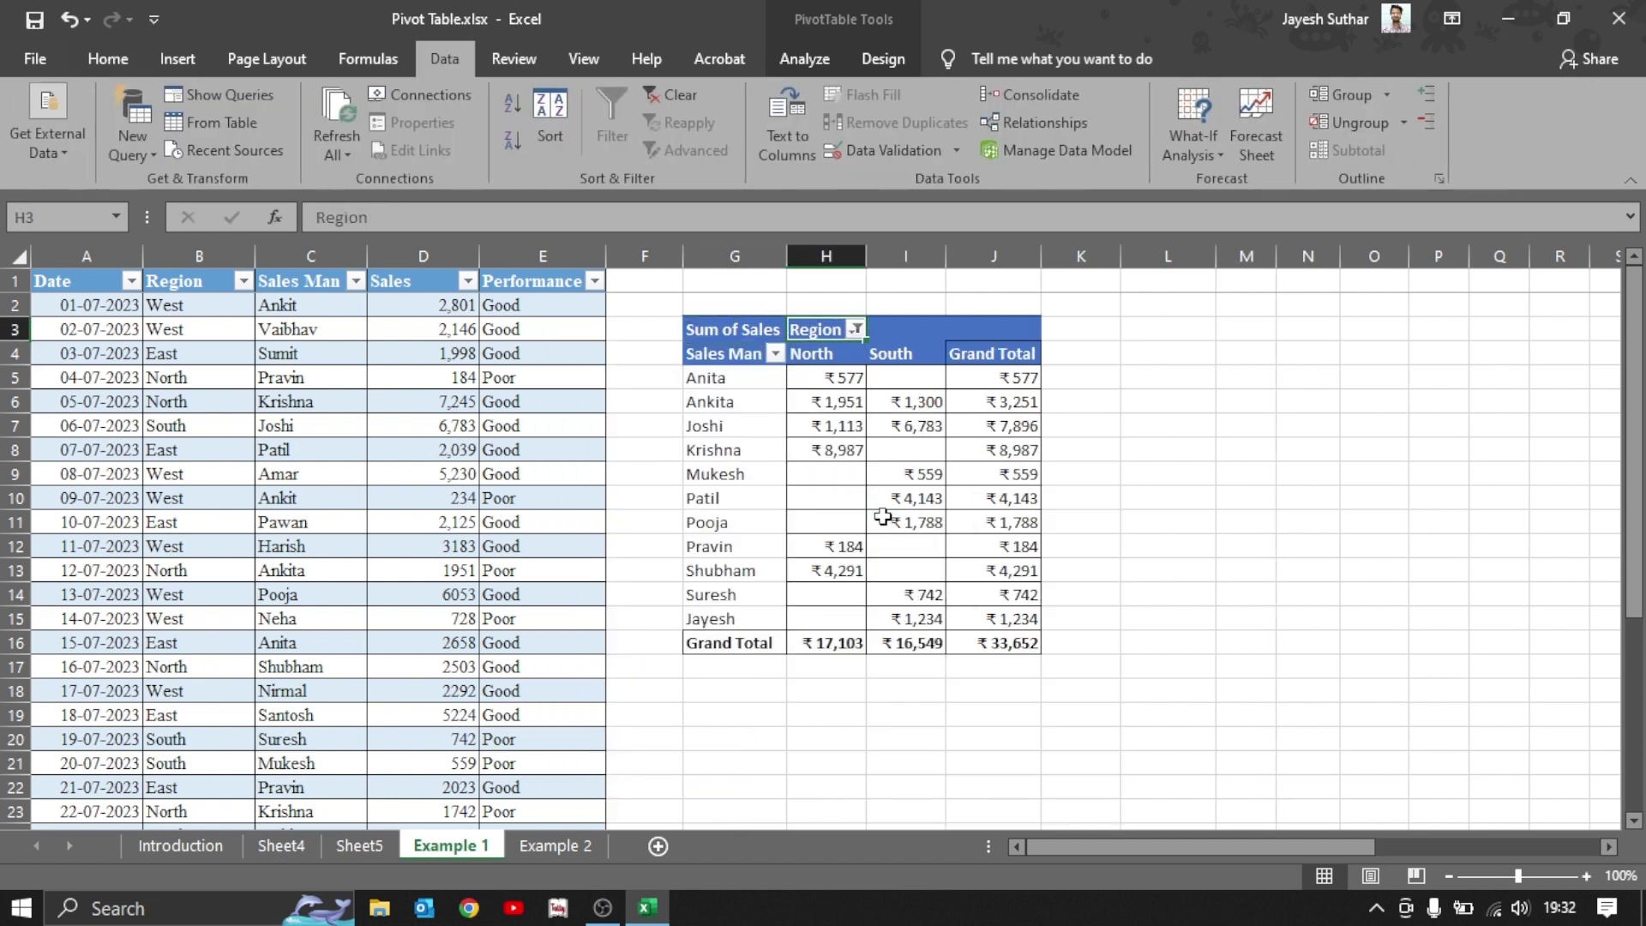
key("c")
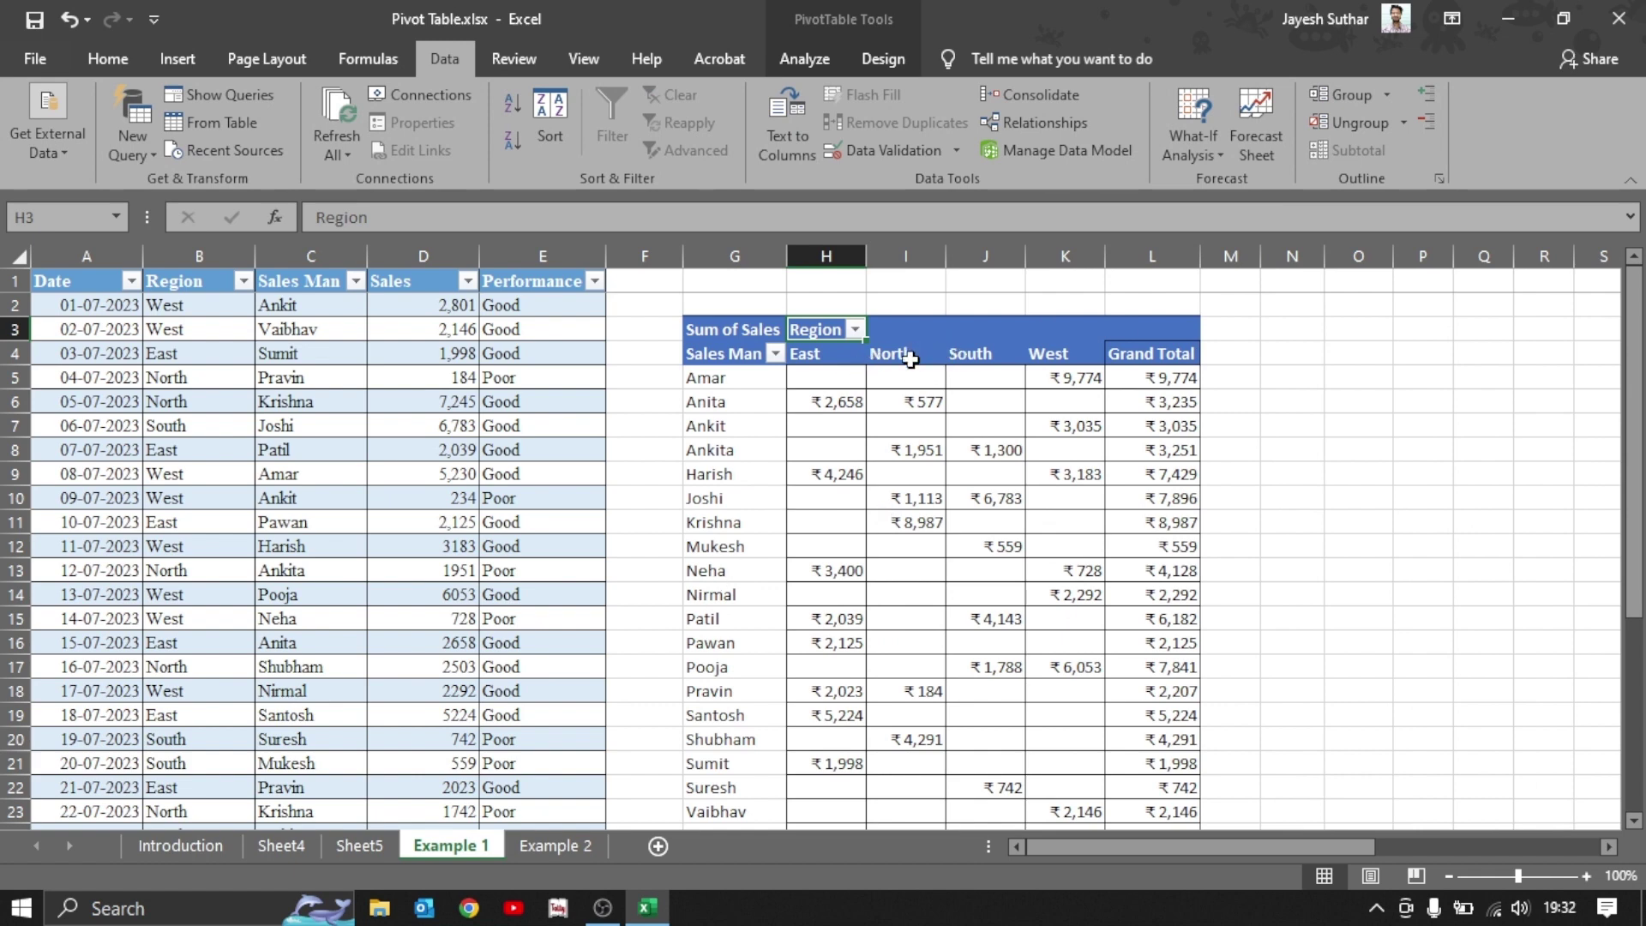
Examine the pivot table's East, North, South and West headings and the sales cells beneath them for individual filters.
left_click(840, 353)
left_click_drag(840, 353, 1072, 355)
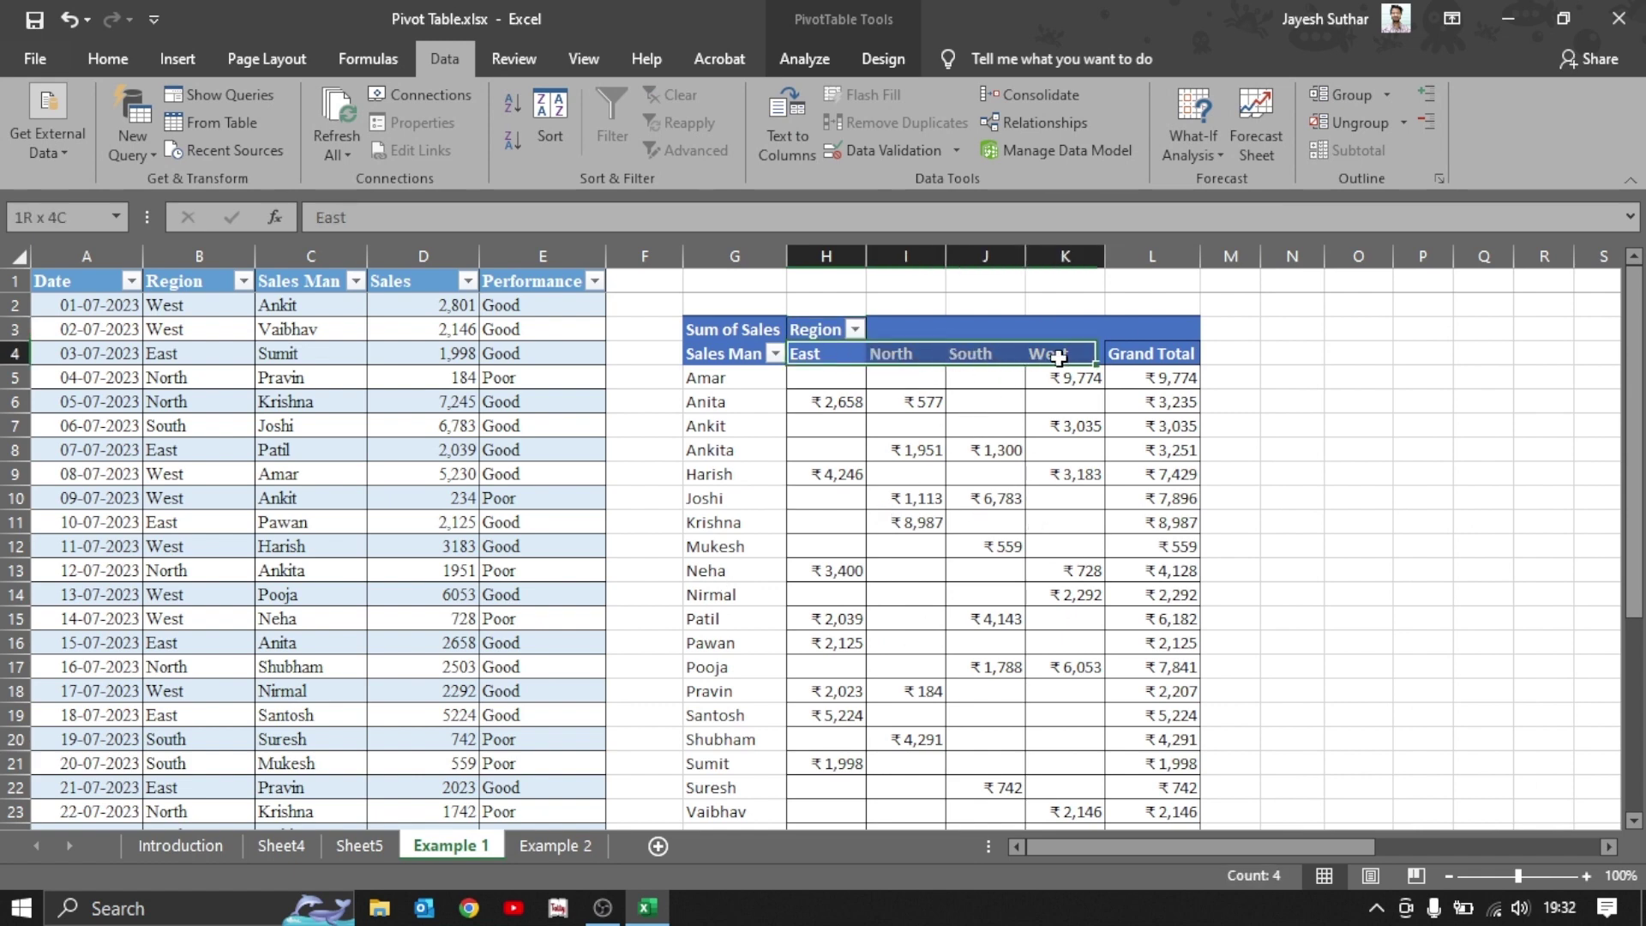
left_click(1039, 355)
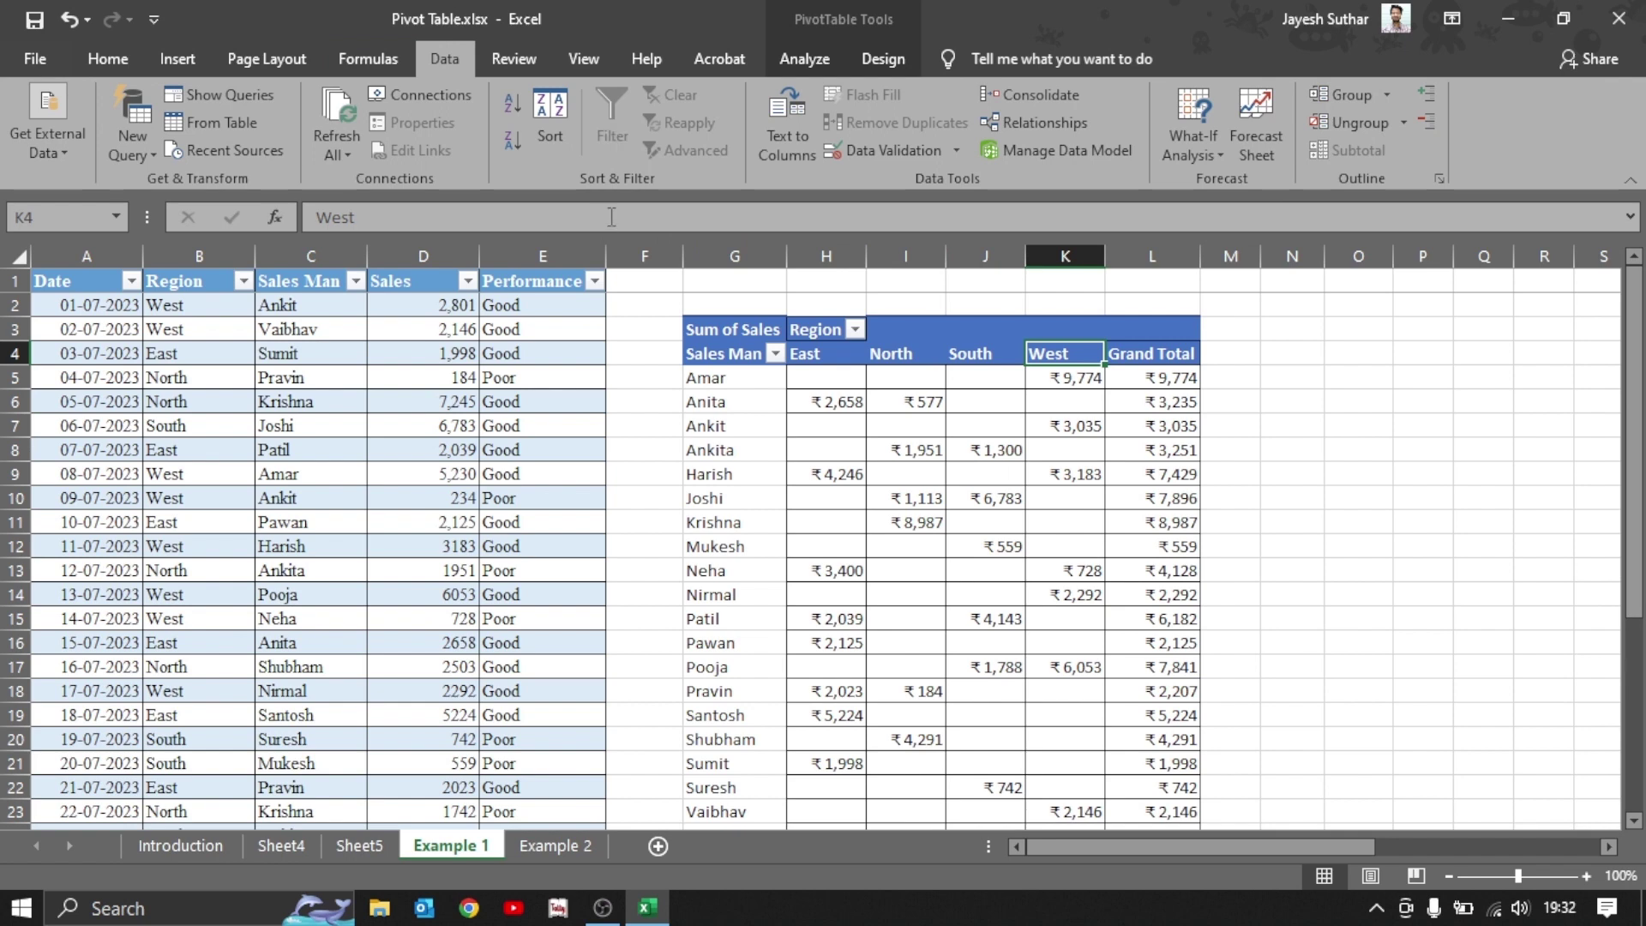
left_click(1078, 374)
left_click(1119, 399)
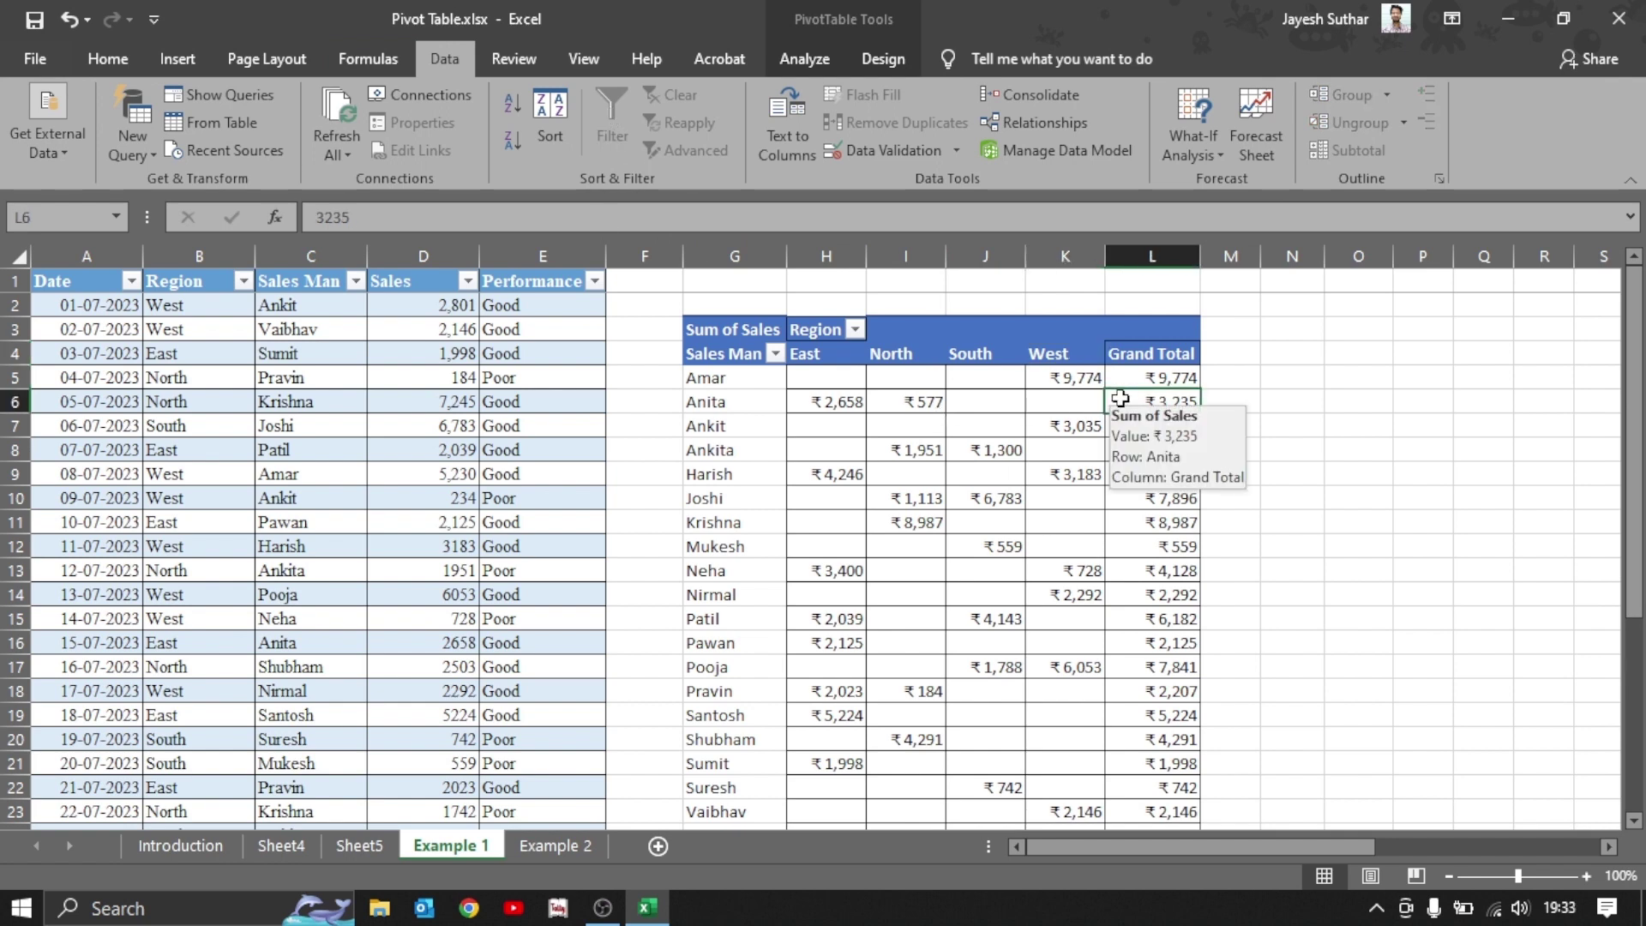
key("Left")
key("Left")
key("Up")
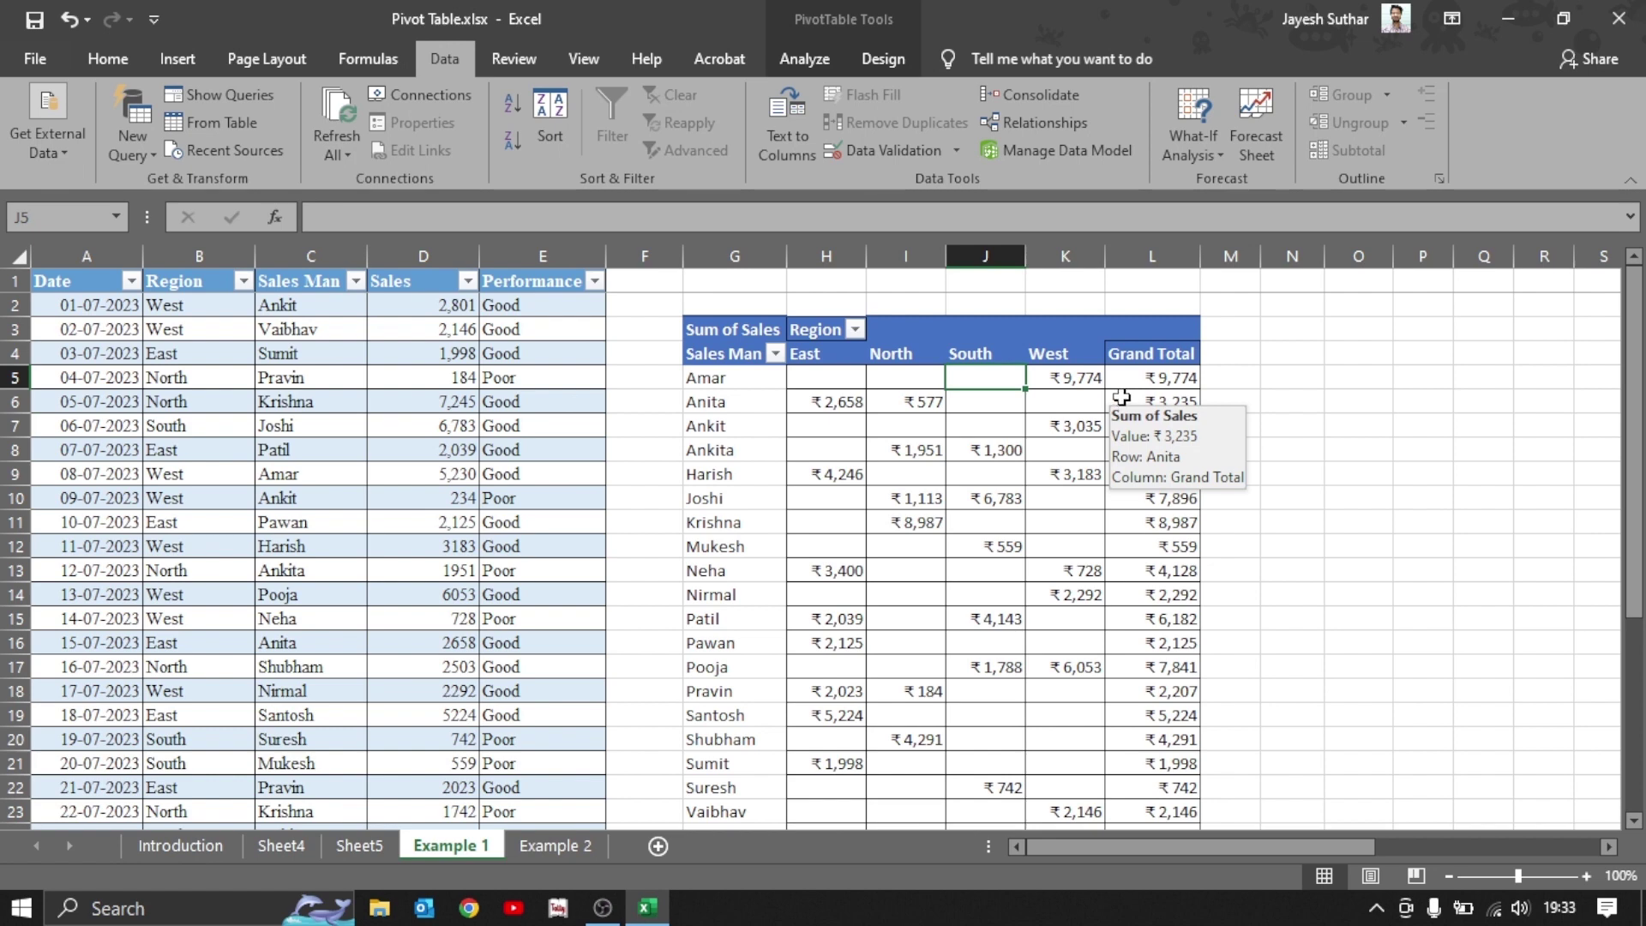
Copy the pivot table from the Sales Man header row down through the Grand Total row.
left_click(746, 355)
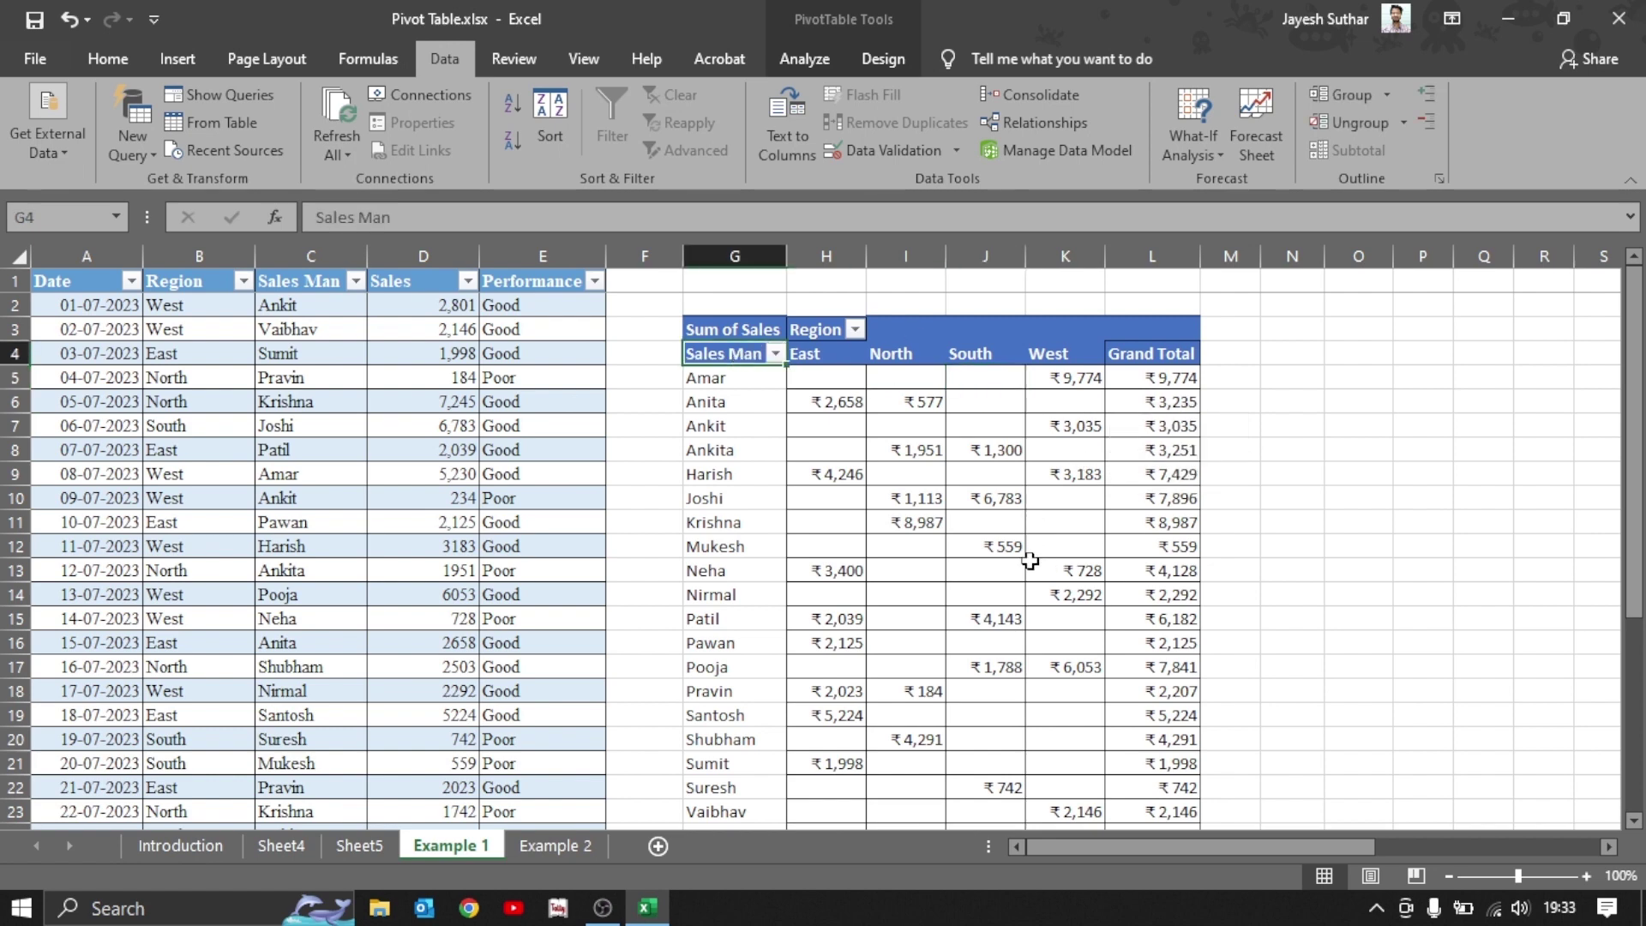
key("ctrl+shift+Right")
key("ctrl+shift+Down")
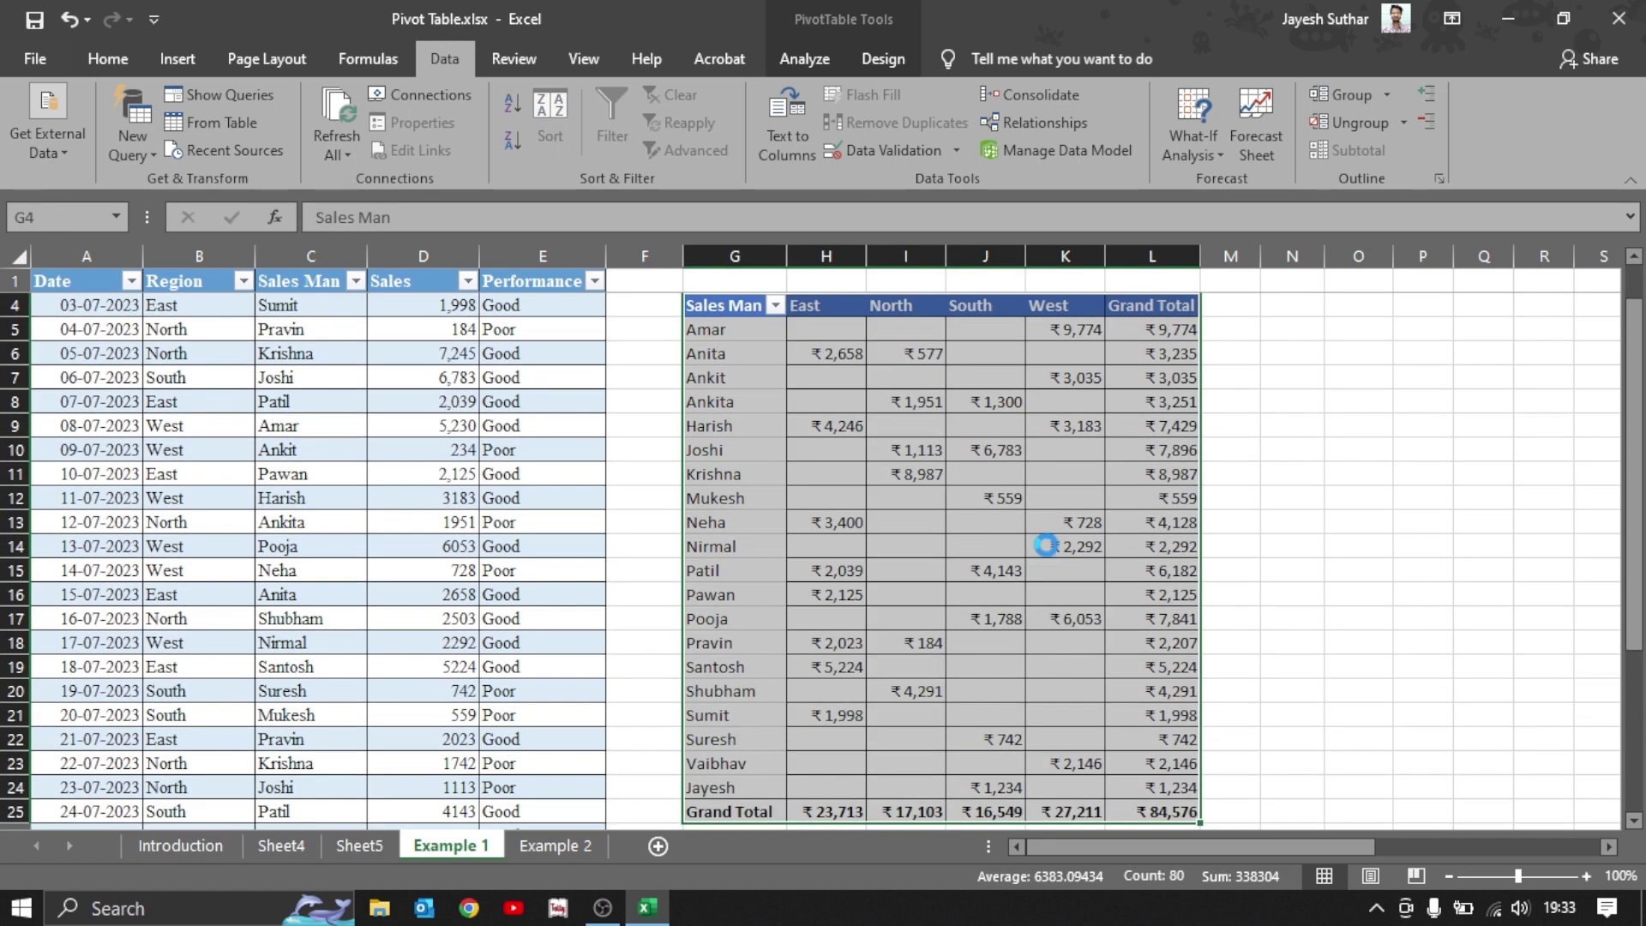
key("ctrl+c")
Paste the copied pivot data at O4 as values and number formats, with no arithmetic operation.
key("Right")
key("Right")
key("Right")
key("Right")
key("Right")
key("Right")
key("Right")
key("Right")
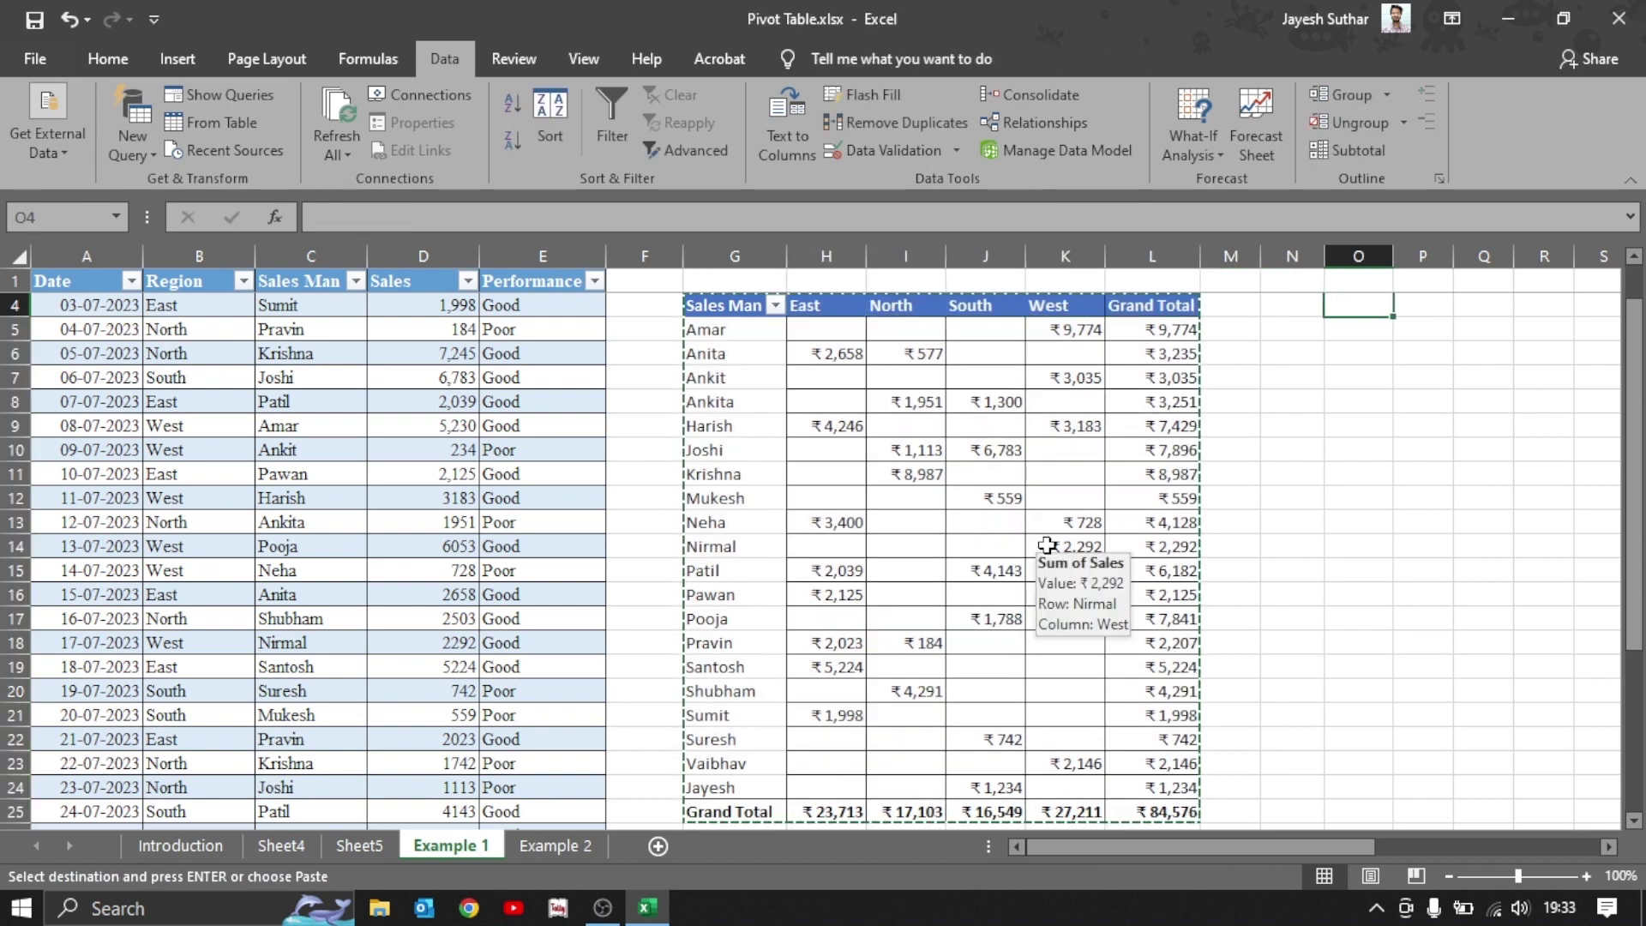
key("ctrl+alt+v")
key("i")
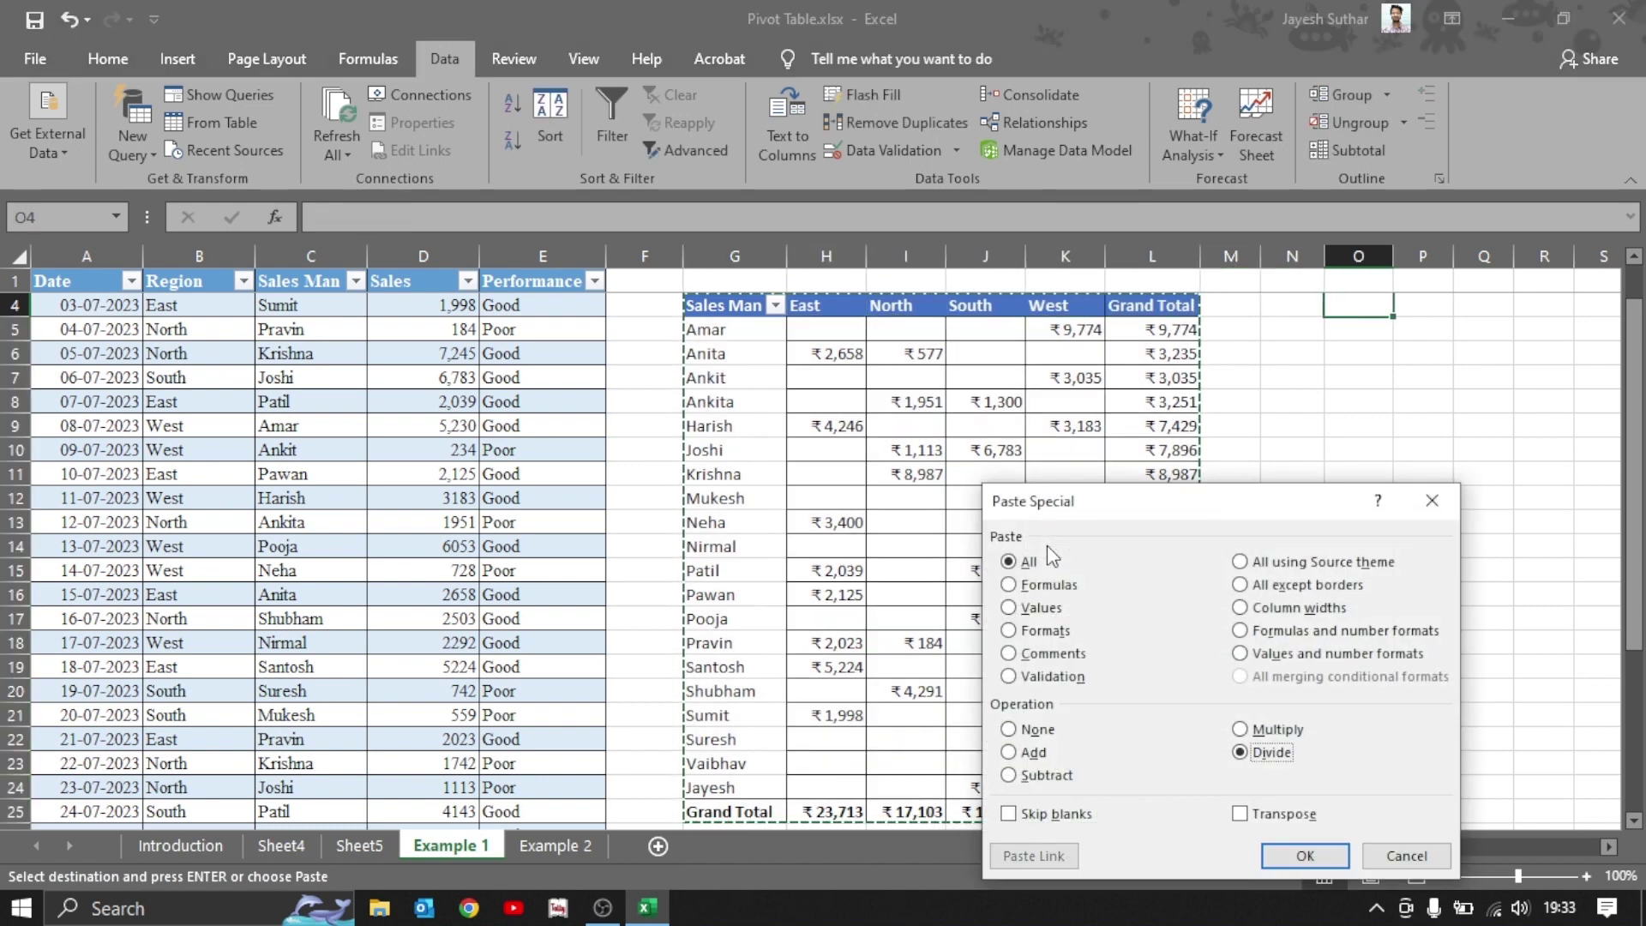
key("u")
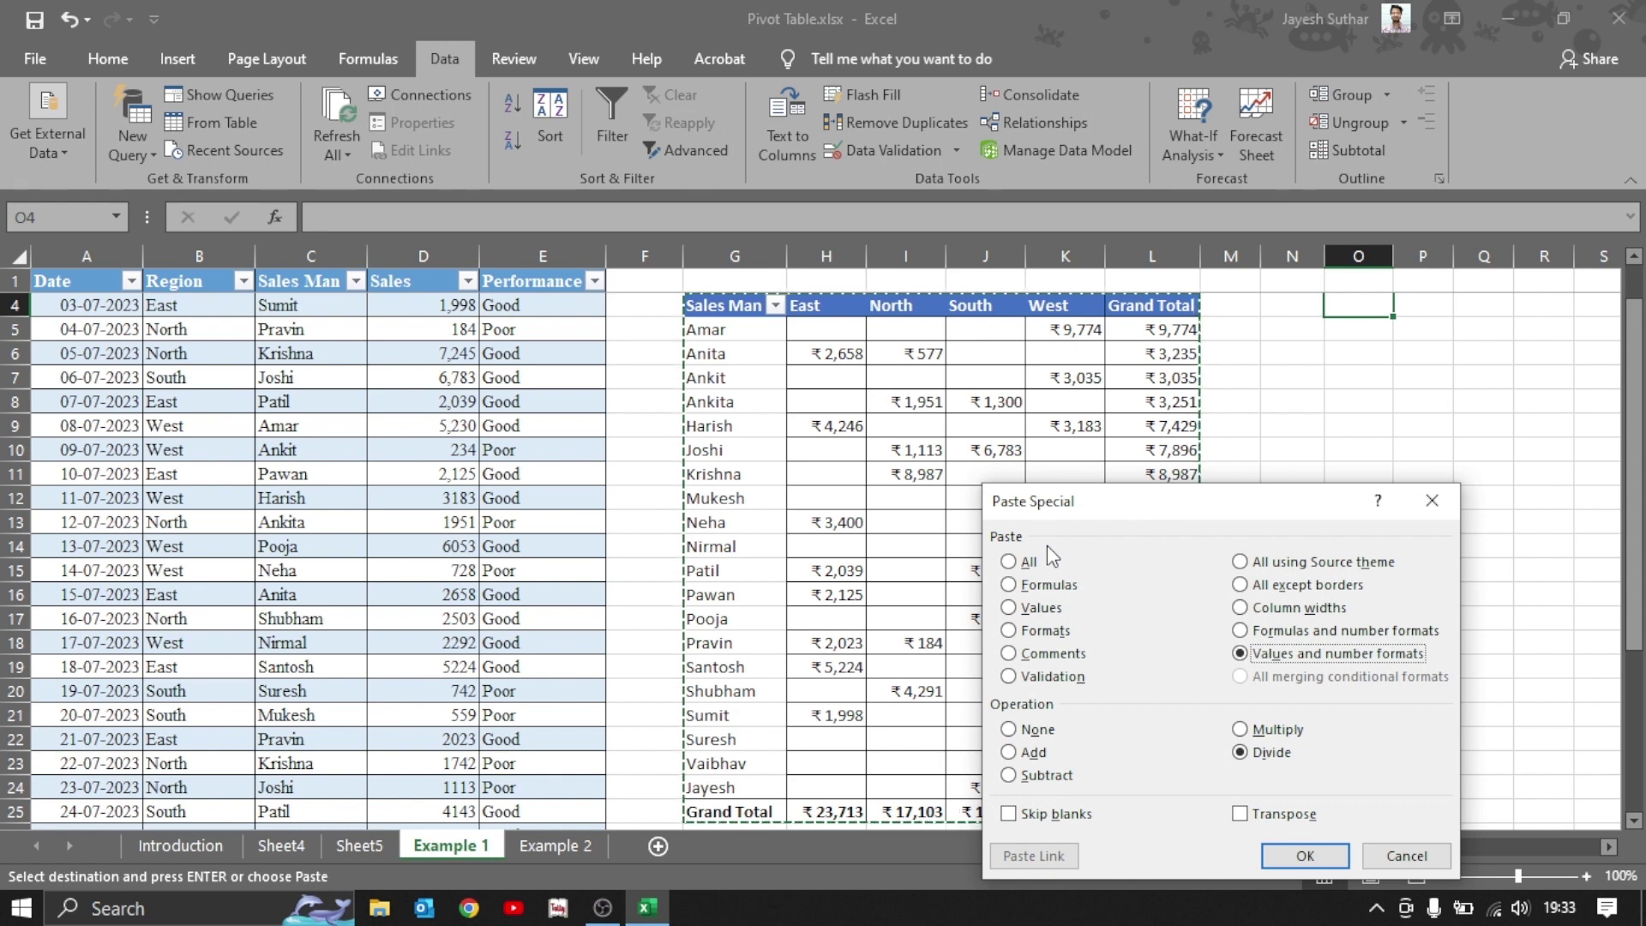
key("o")
key("Return")
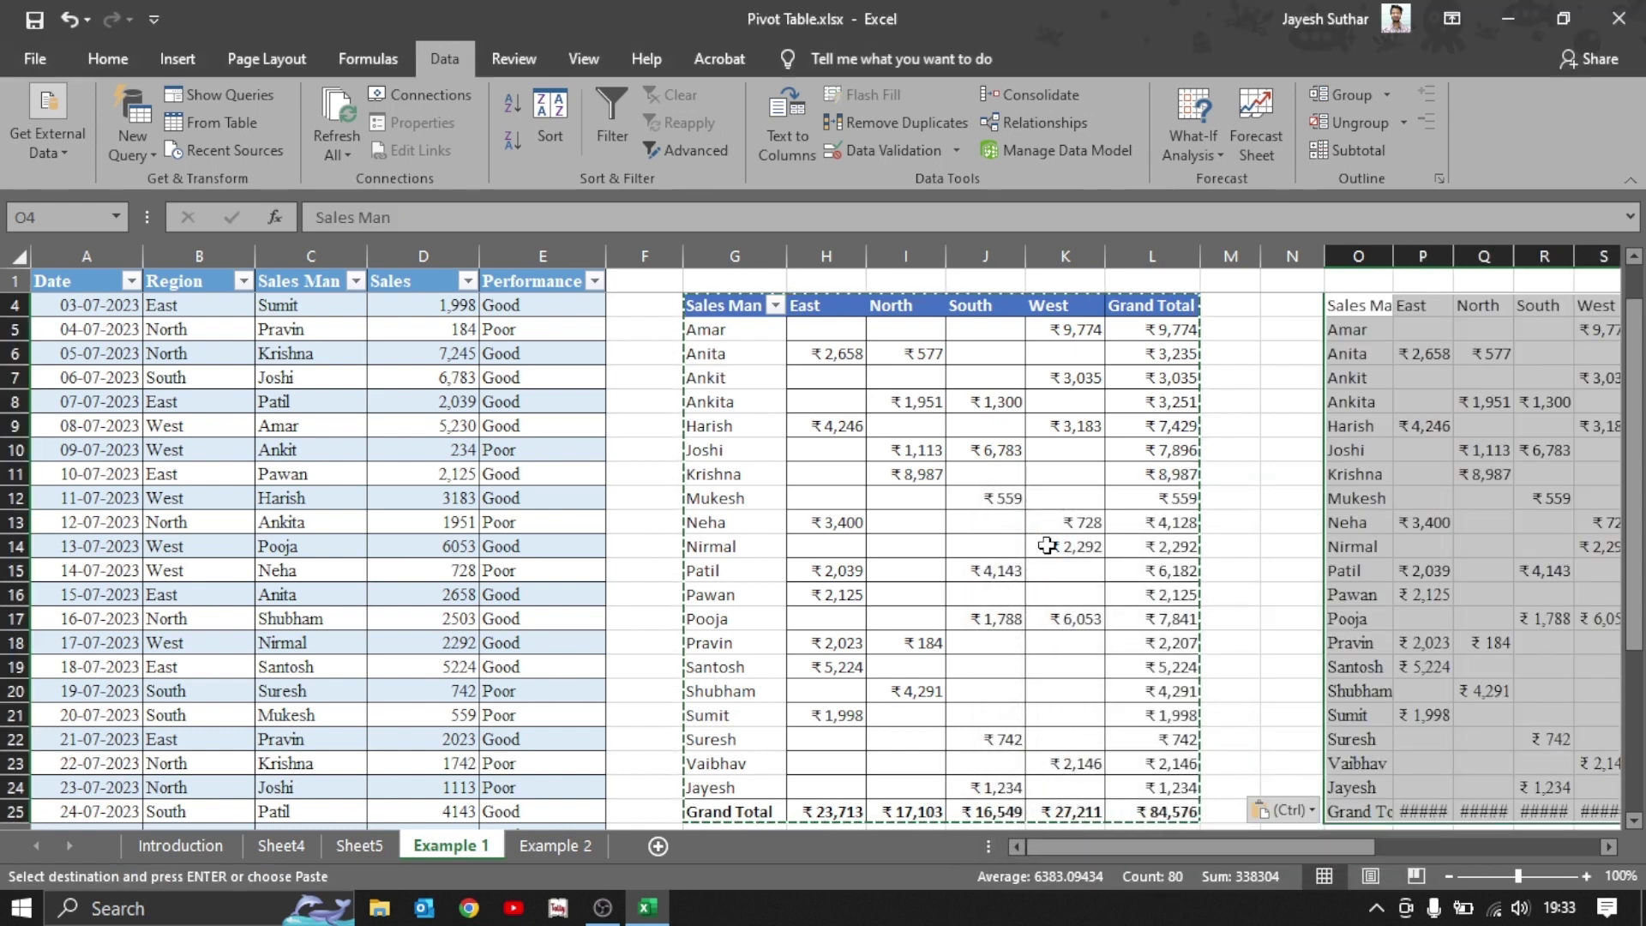
key("Escape")
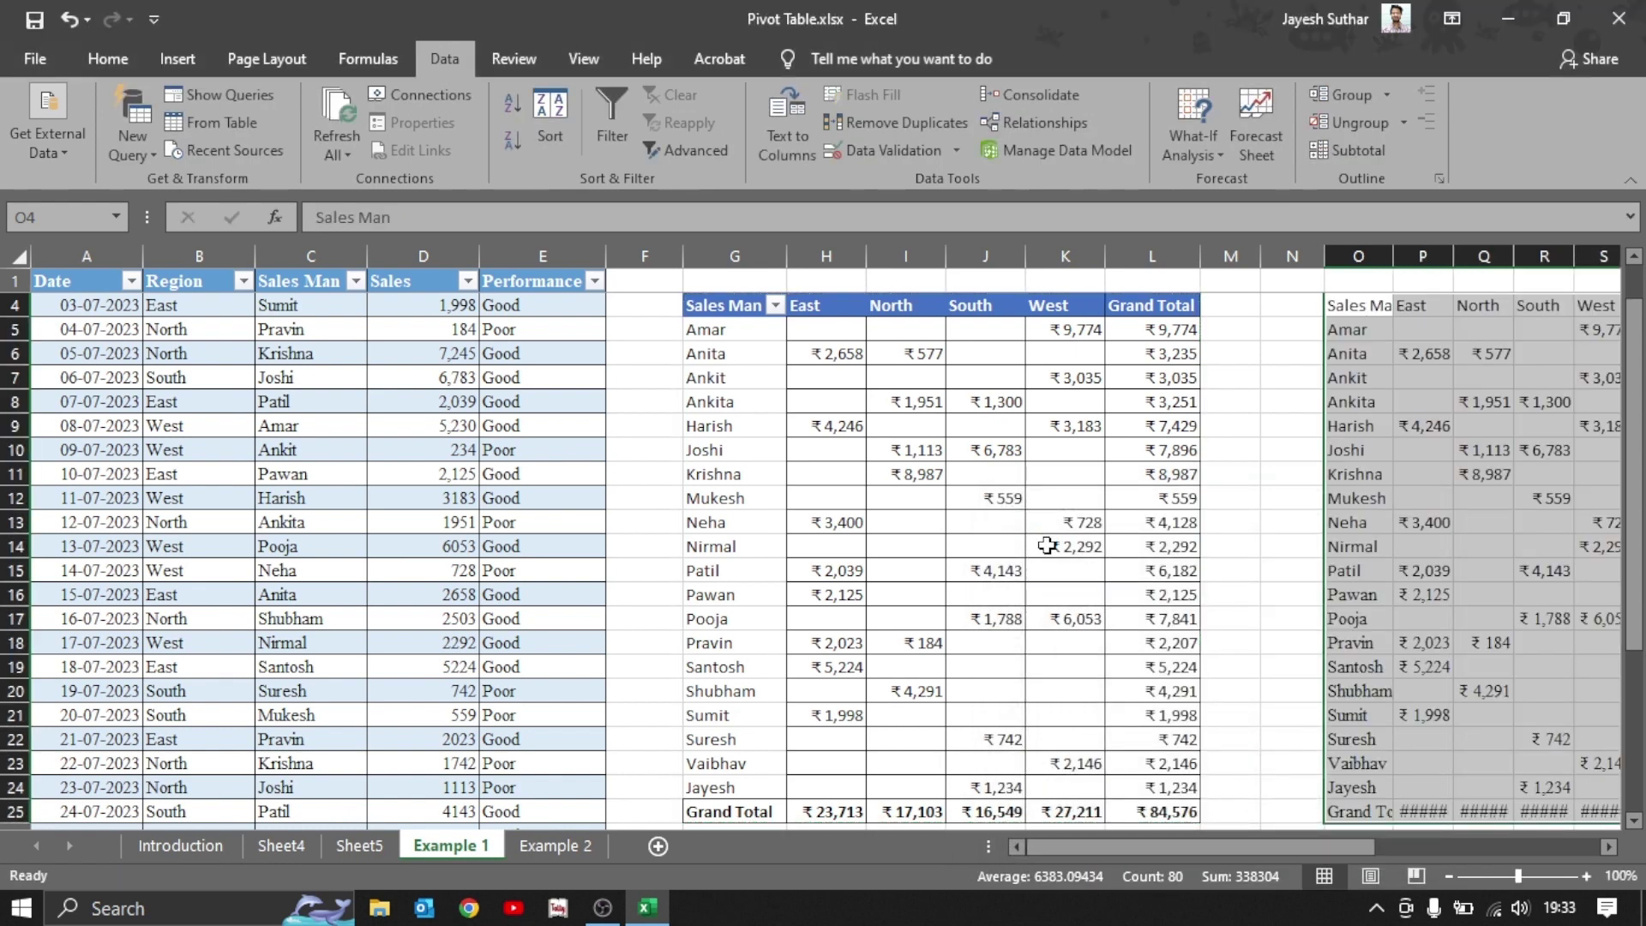
Add filter buttons to the header row of the pasted copy starting at O4.
key("ctrl+shift+l")
key("Right")
key("Right")
key("Right")
key("Right")
scroll(1046, 545, "up", 1)
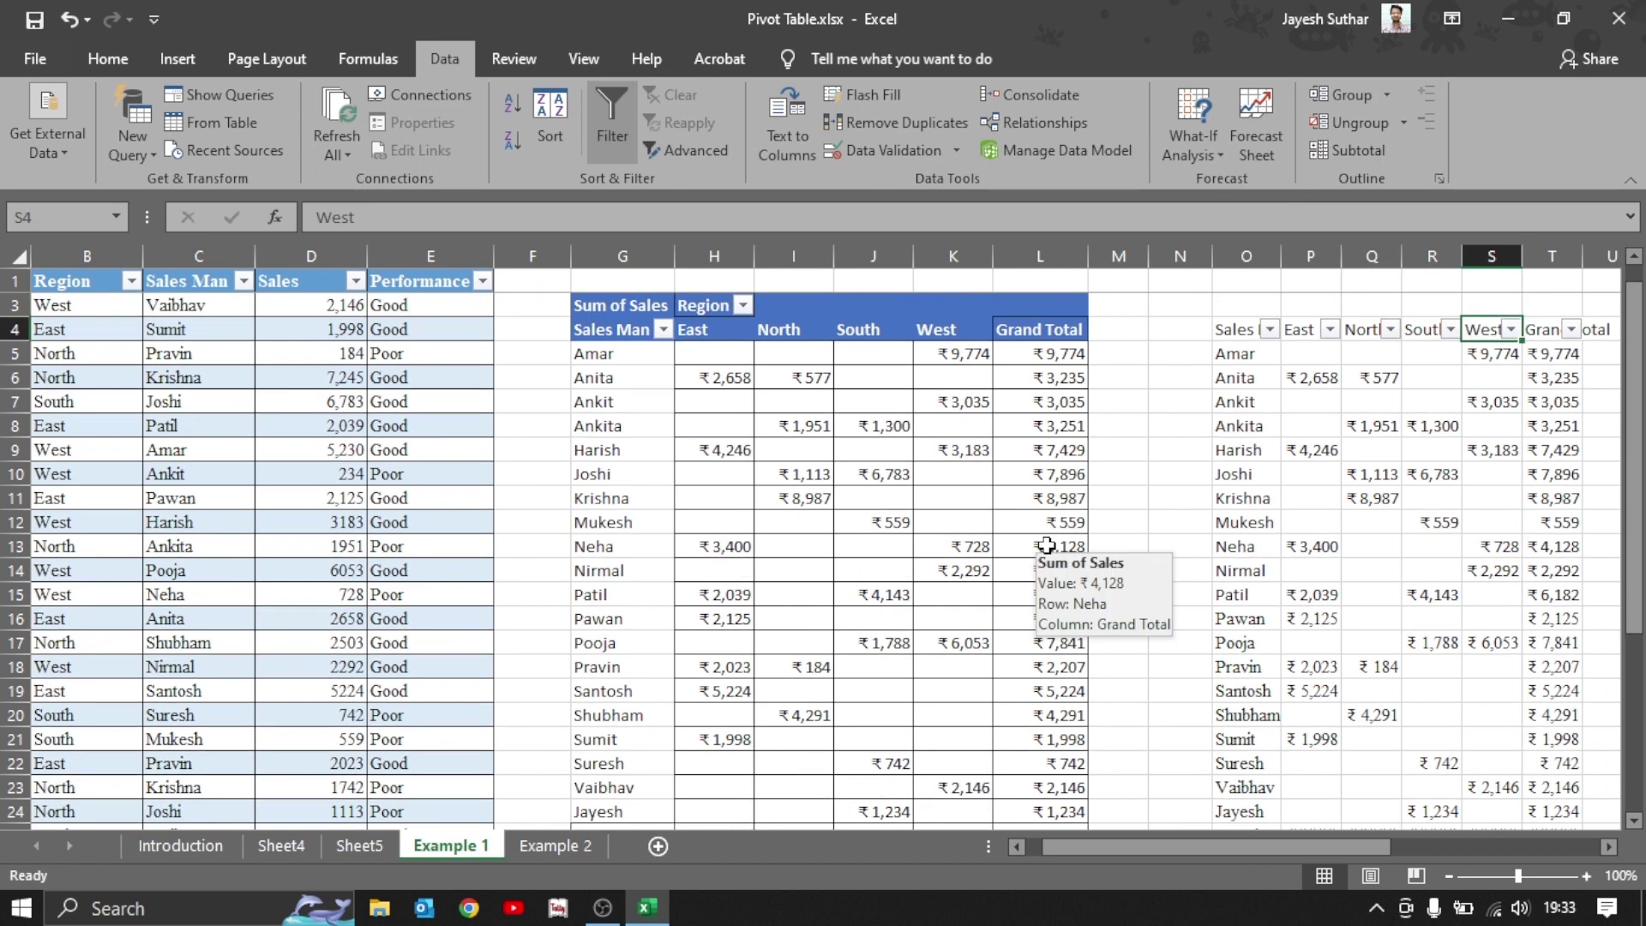
Examine the filter lists of the North, South and West columns in the pasted copy.
key("Left")
key("Left")
key("Left")
key("Left")
key("ctrl+shift+Right")
key("Right")
key("Right")
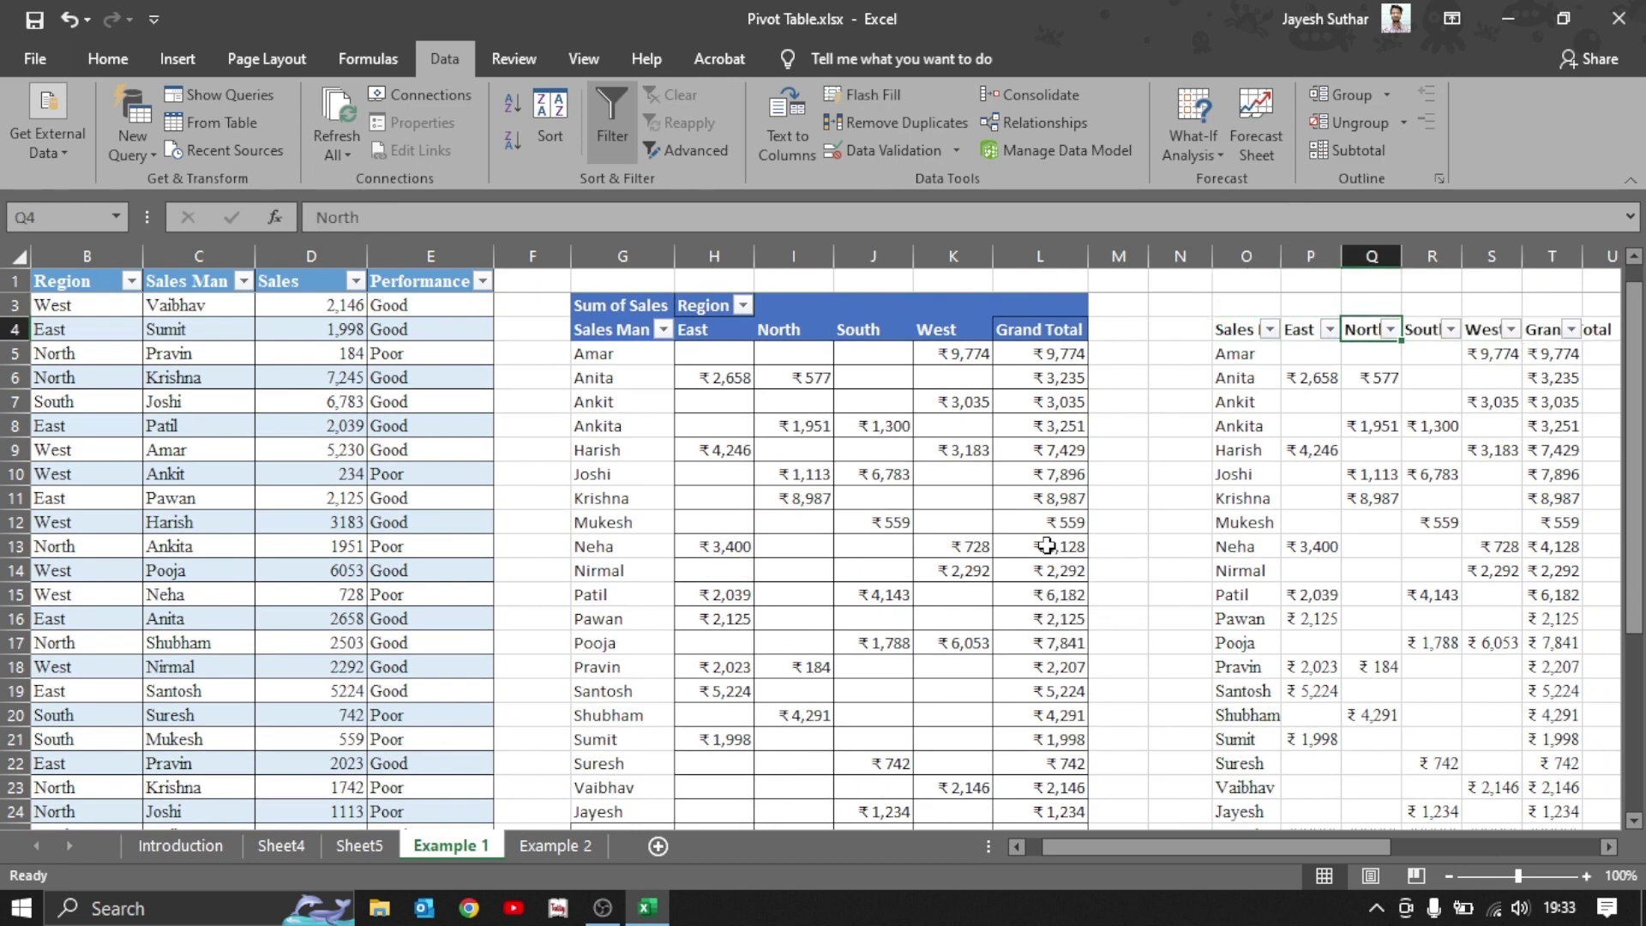
key("alt+Down")
key("Escape")
key("Right")
key("alt+Down")
key("Escape")
key("Right")
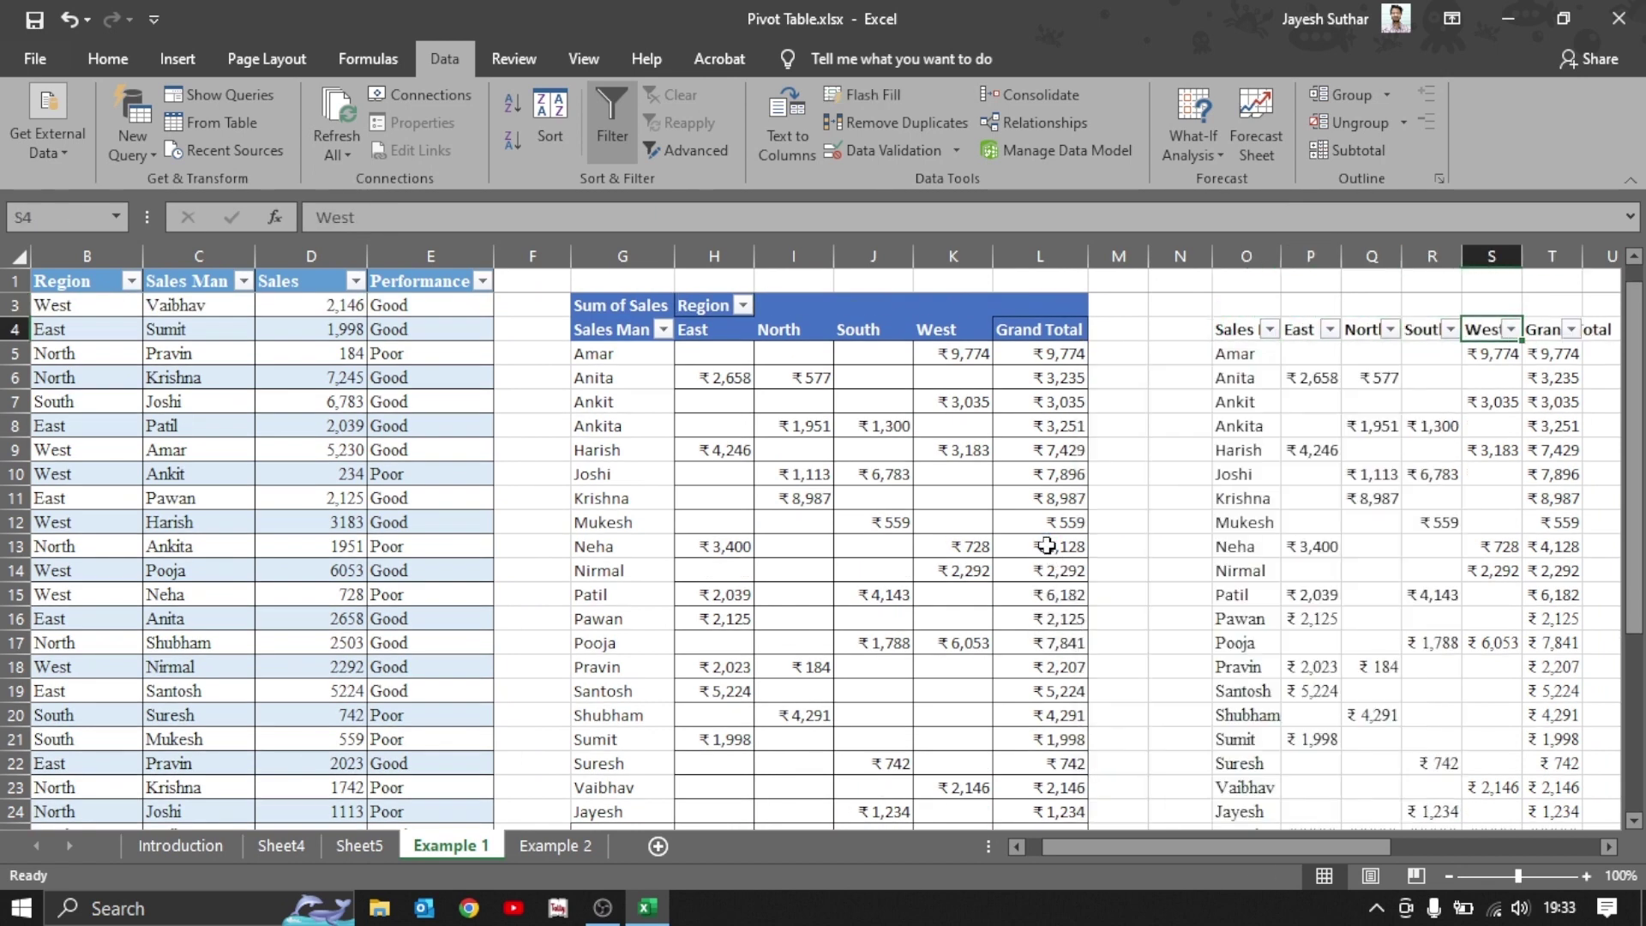
key("alt+Down")
key("Escape")
key("Right")
key("Left")
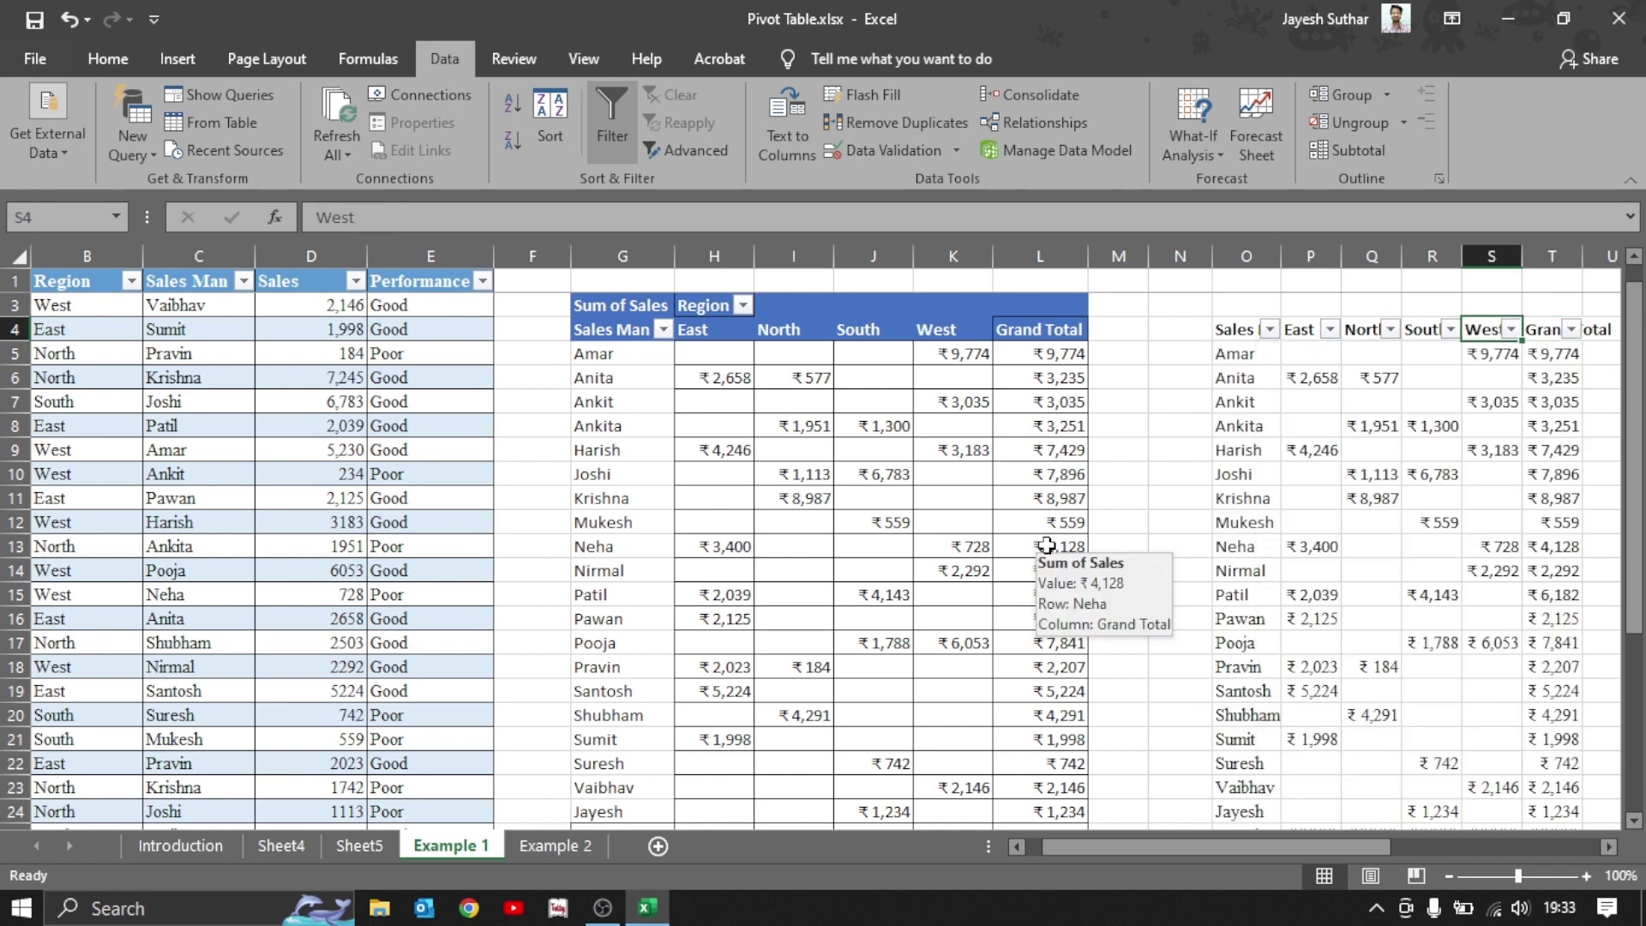
Delete columns O through T, which hold the pasted copy of the pivot data.
left_click(1221, 368)
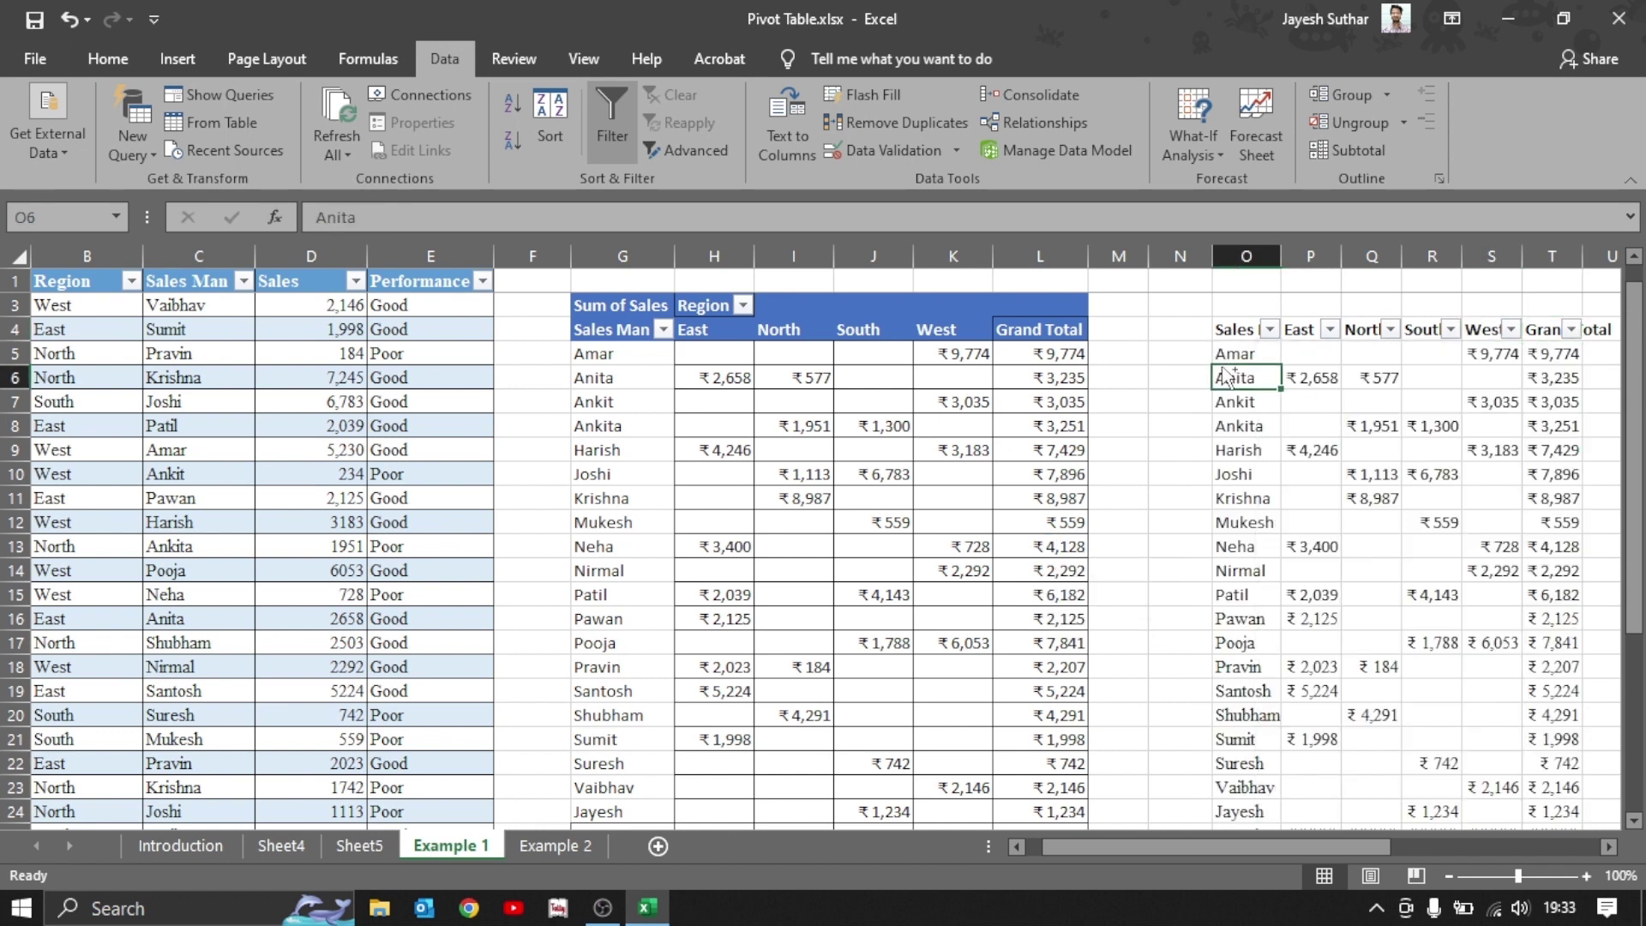
key("ctrl+space")
key("shift+Right")
key("shift+Right")
key("shift+Right")
key("shift+Right")
key("shift+Right")
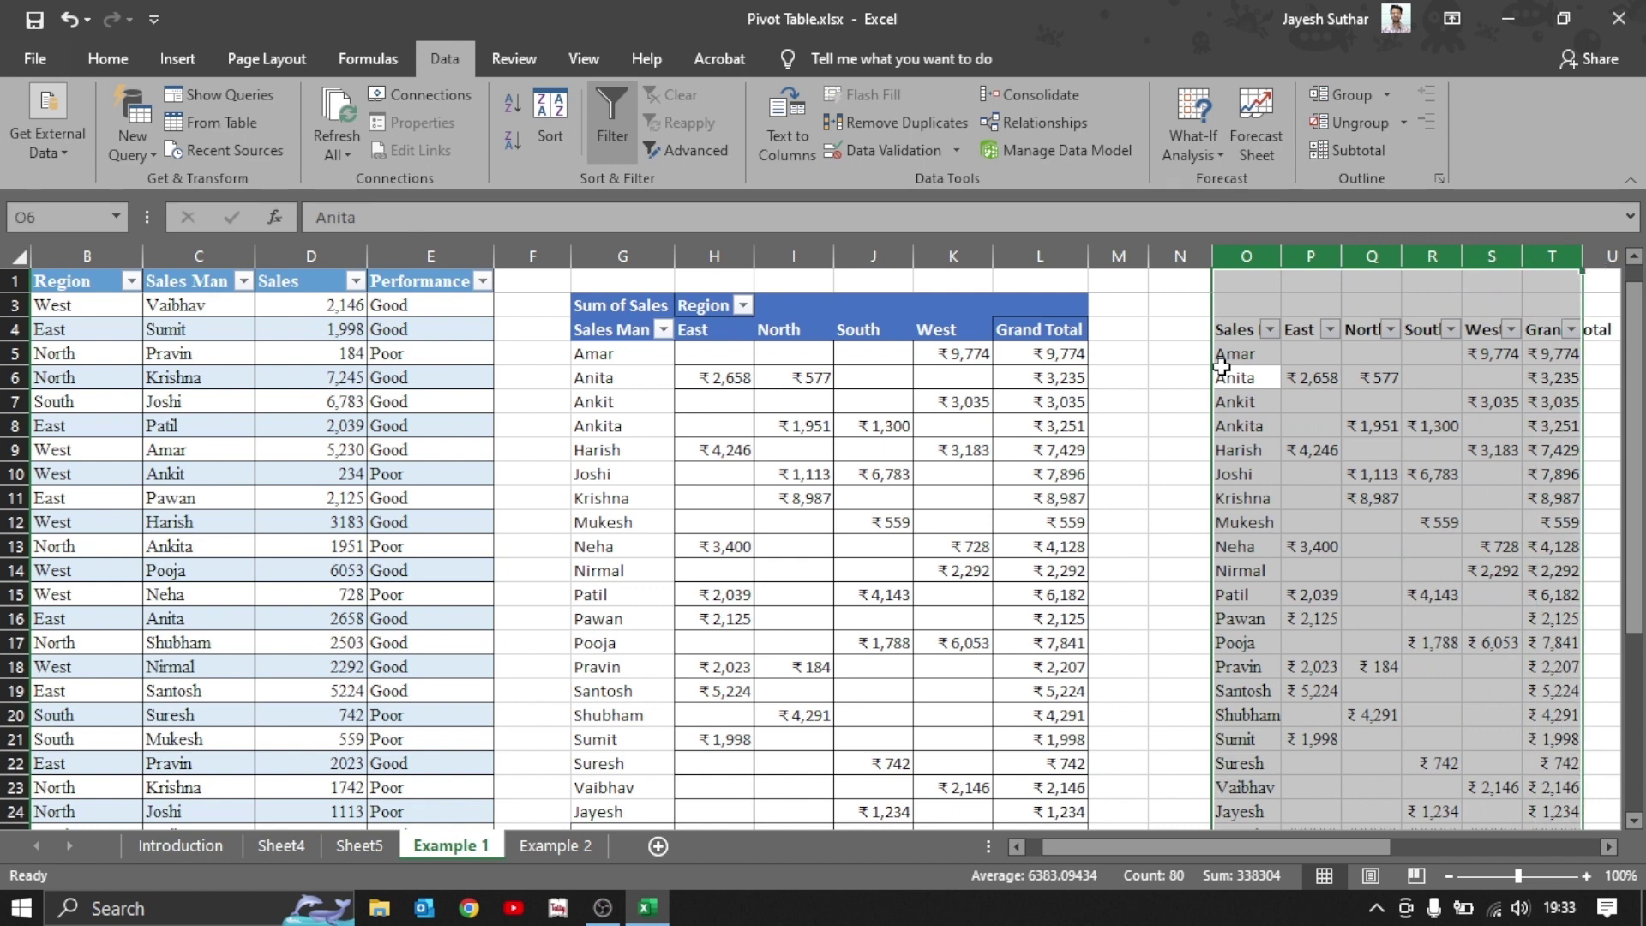
Check whether the Filter command is available for cells inside the pivot table, including the South and Grand Total headers.
key("Left")
key("Left")
key("Left")
key("Up")
key("Up")
key("Left")
key("Left")
key("Up")
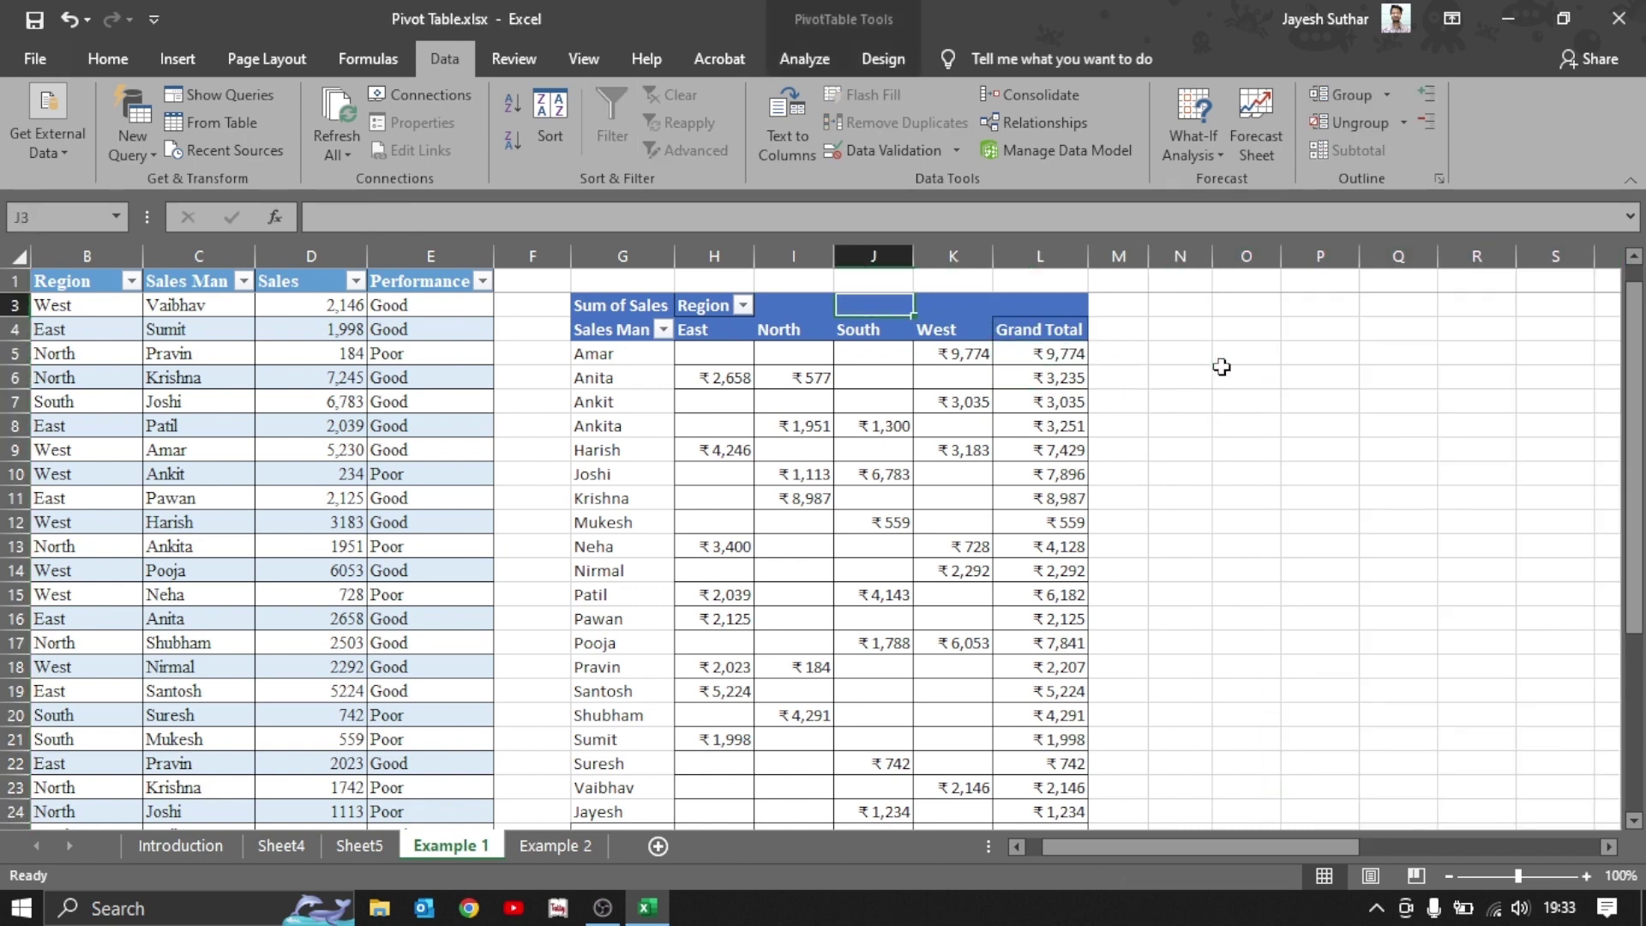
key("Down")
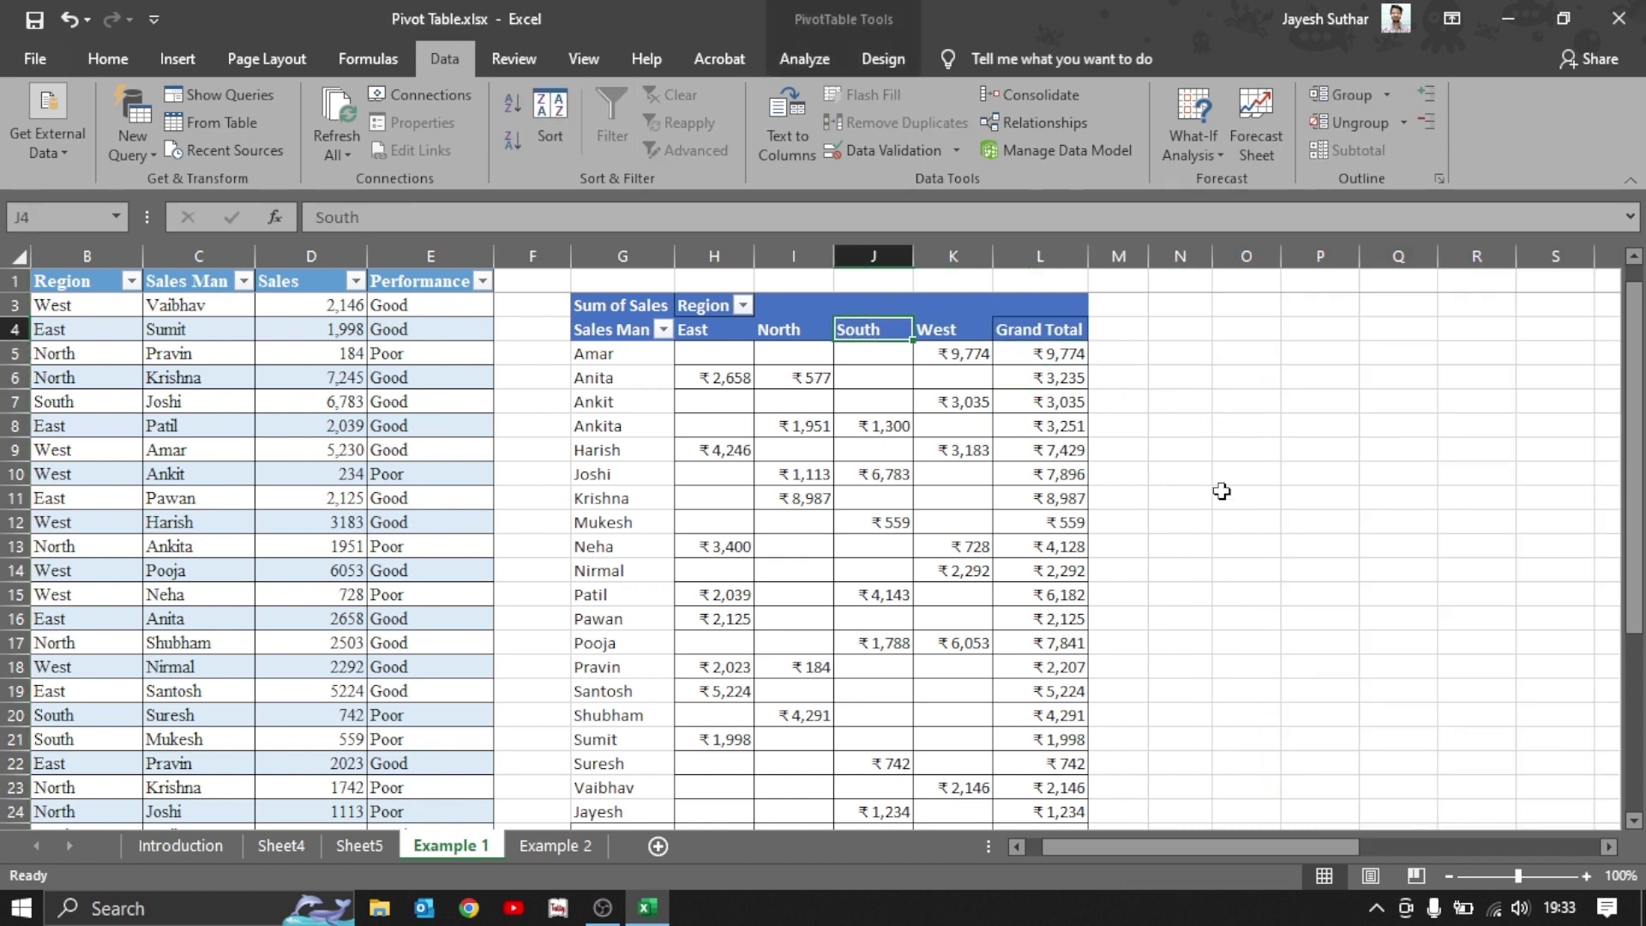
left_click(796, 353)
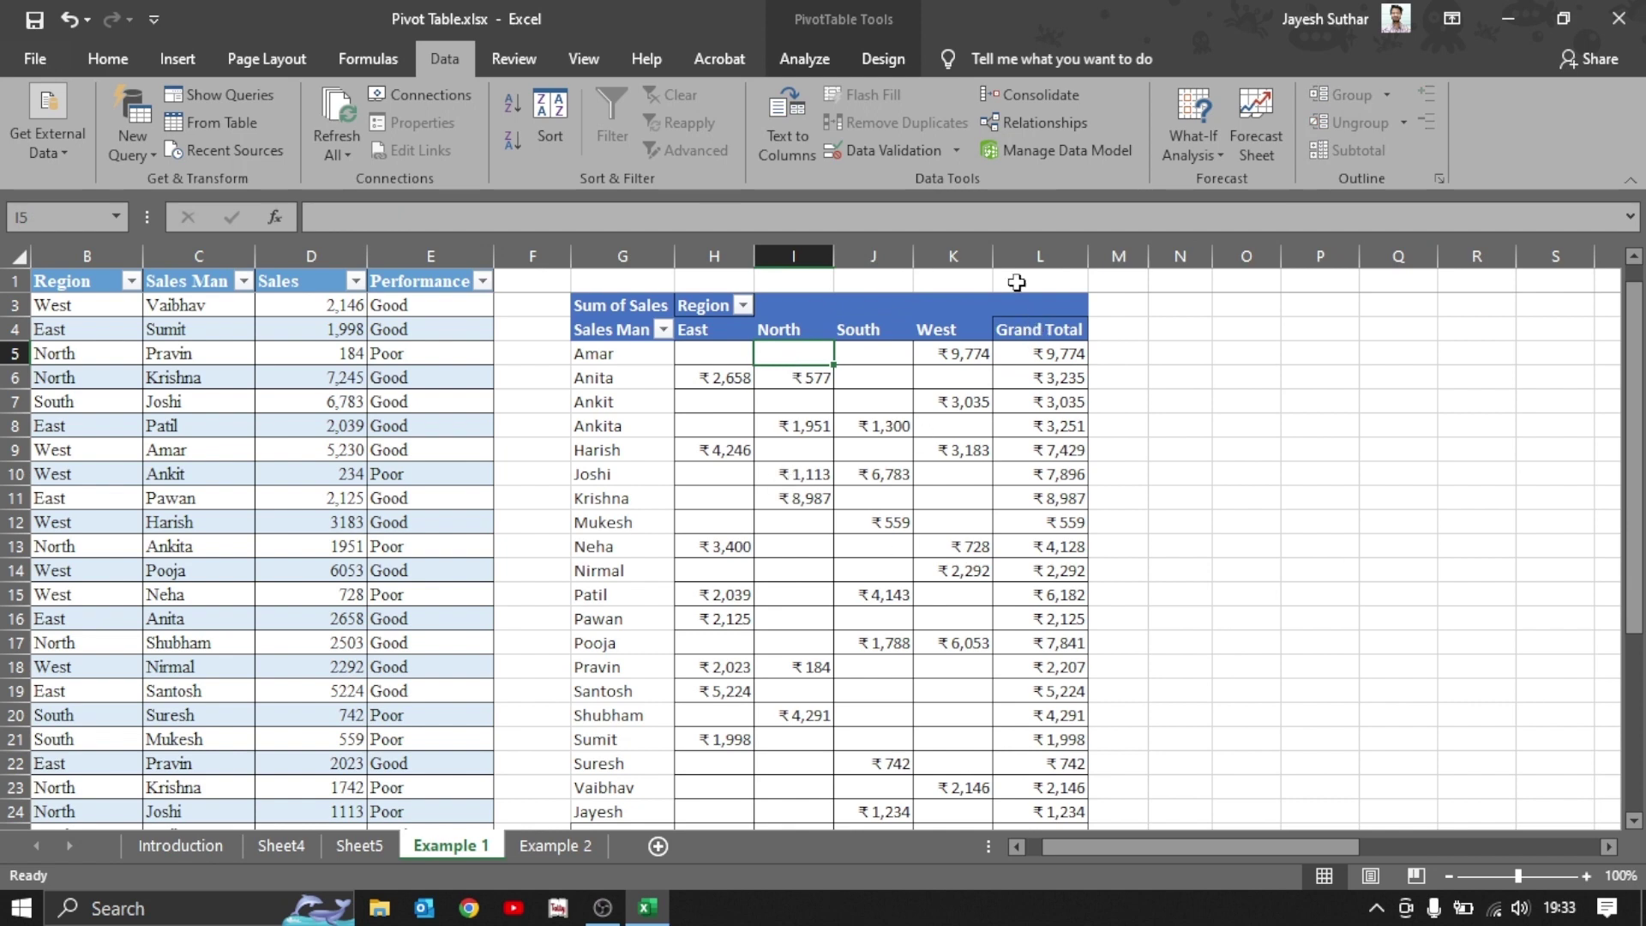
left_click(1005, 329)
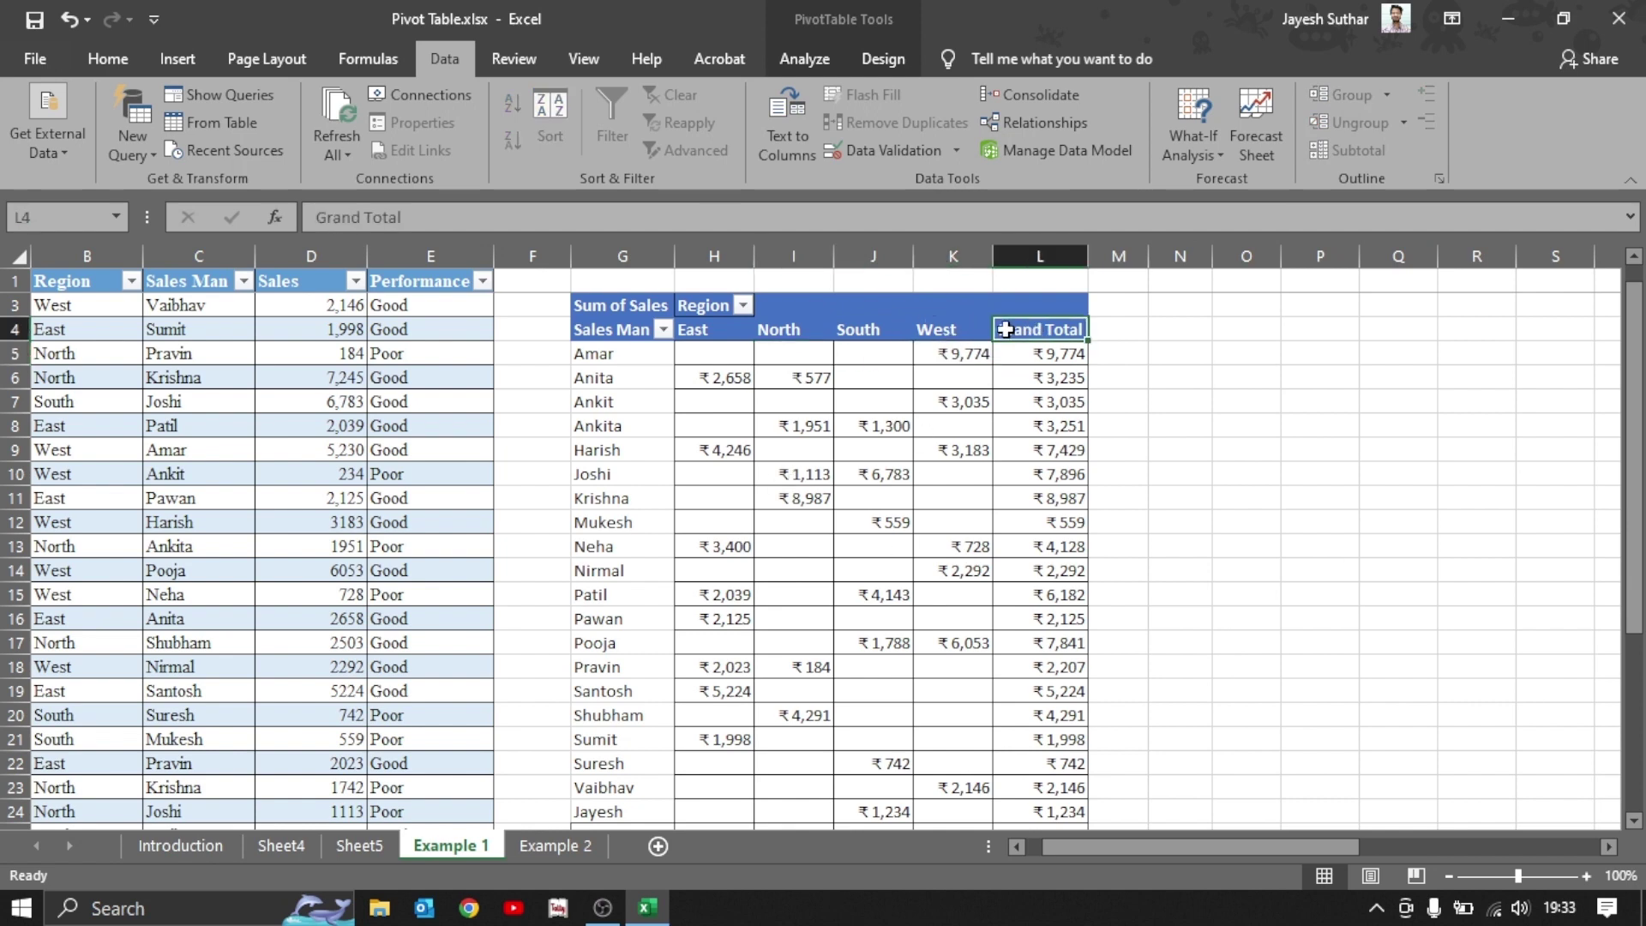
Add filter buttons to the pivot table's header row from the adjacent blank cell M5.
left_click(1120, 326)
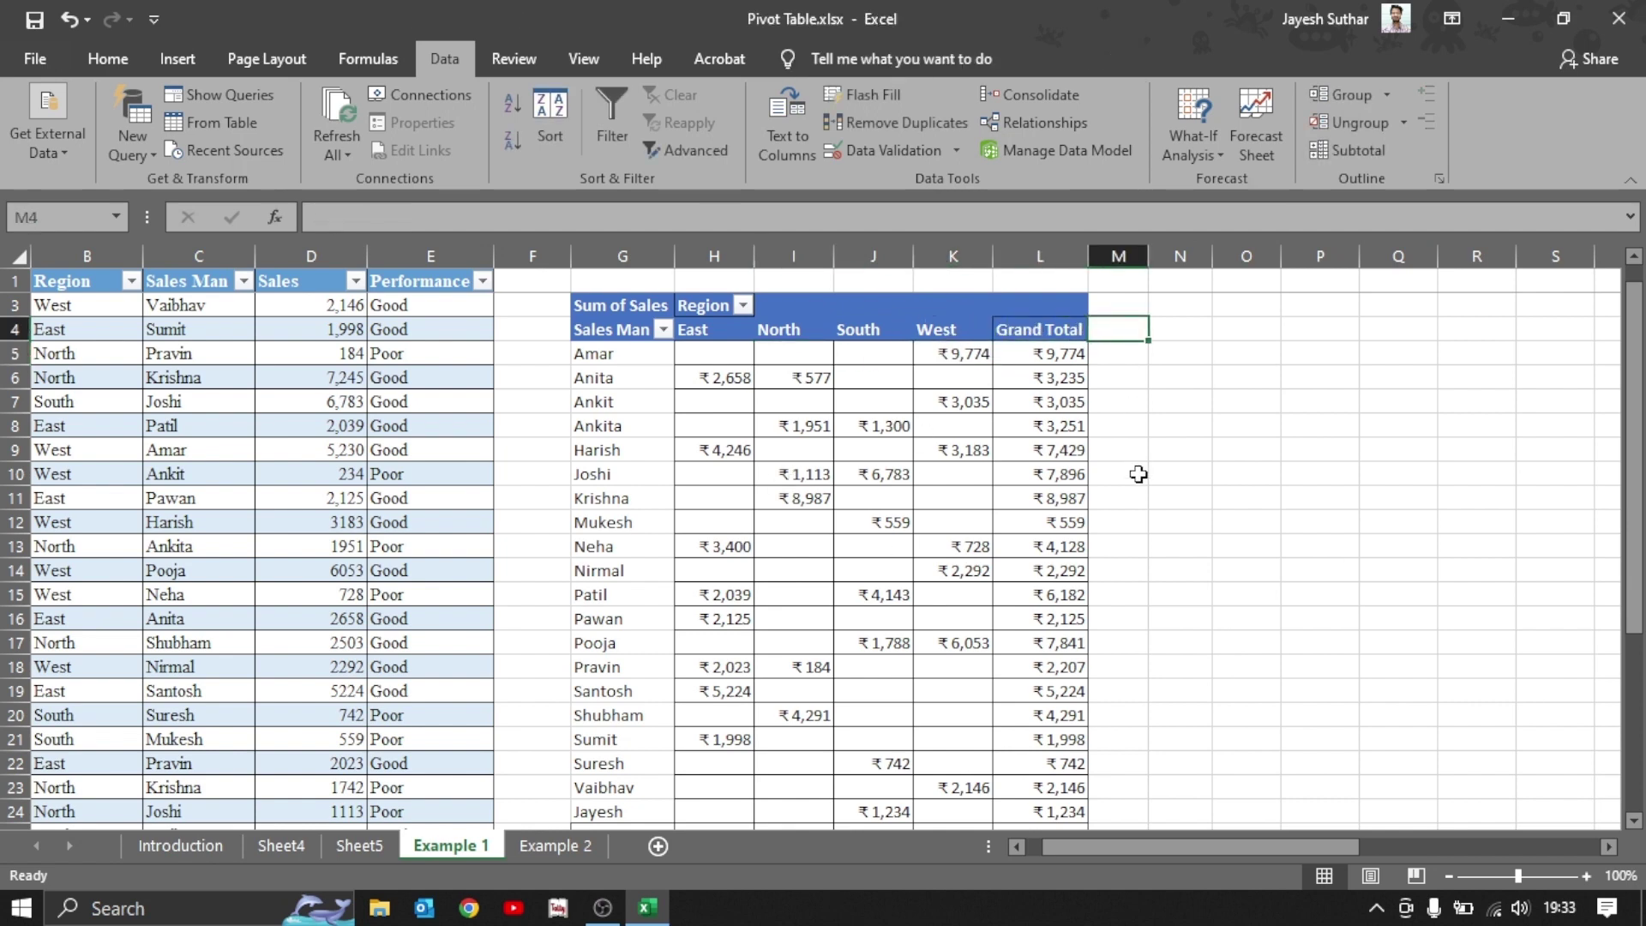
key("Down")
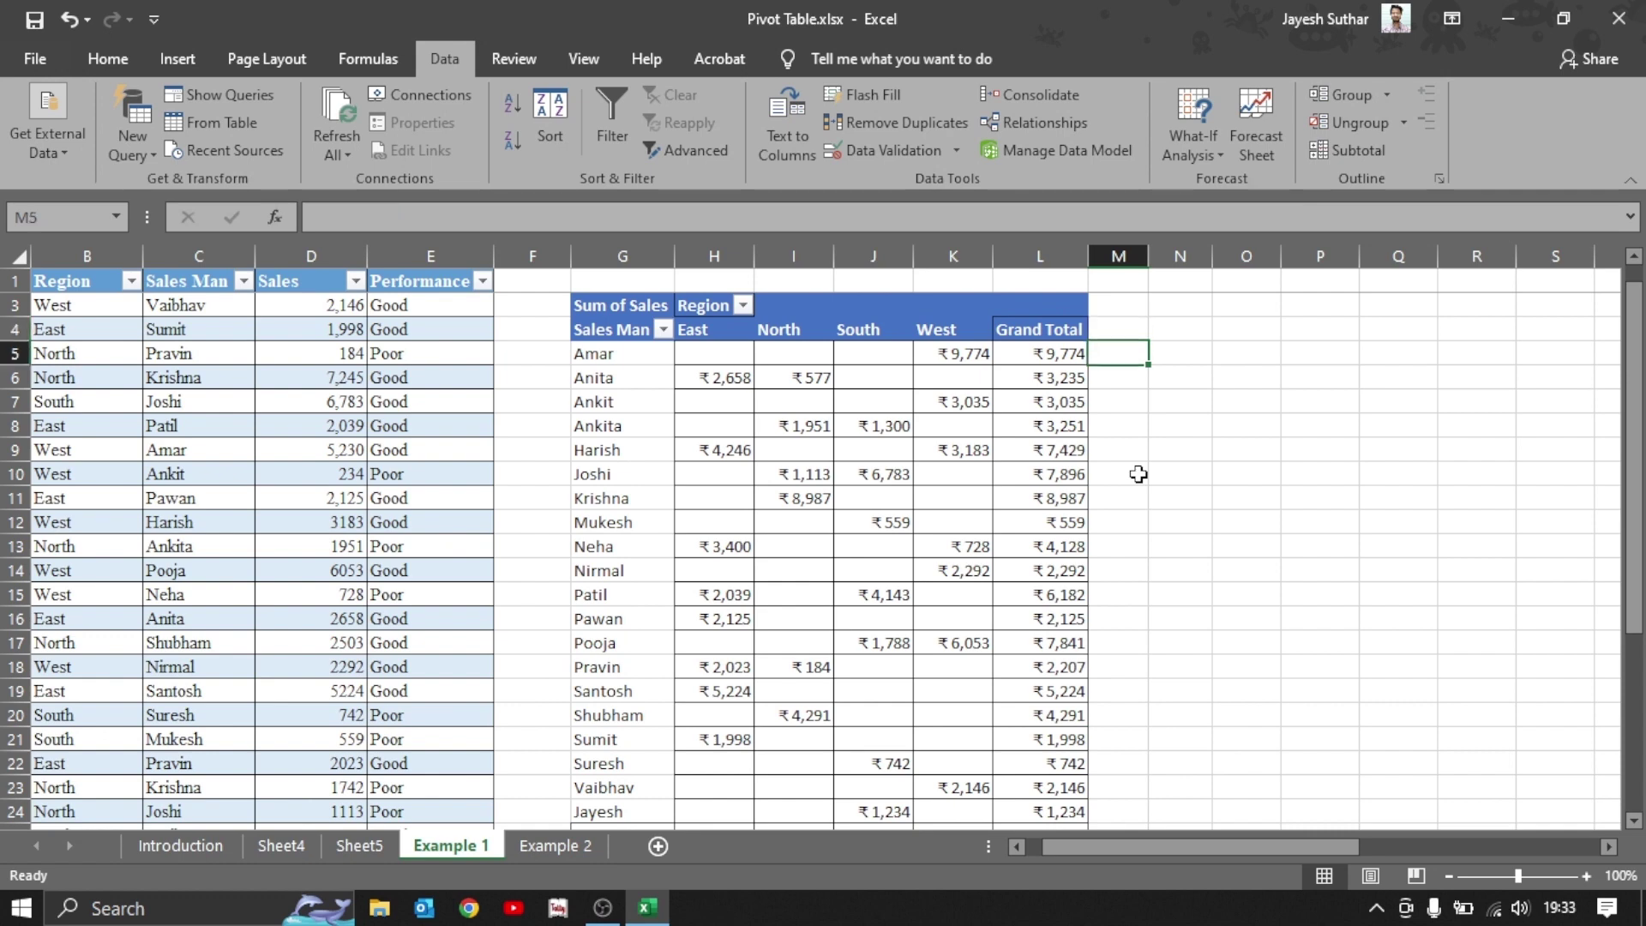
key("ctrl+shift+l")
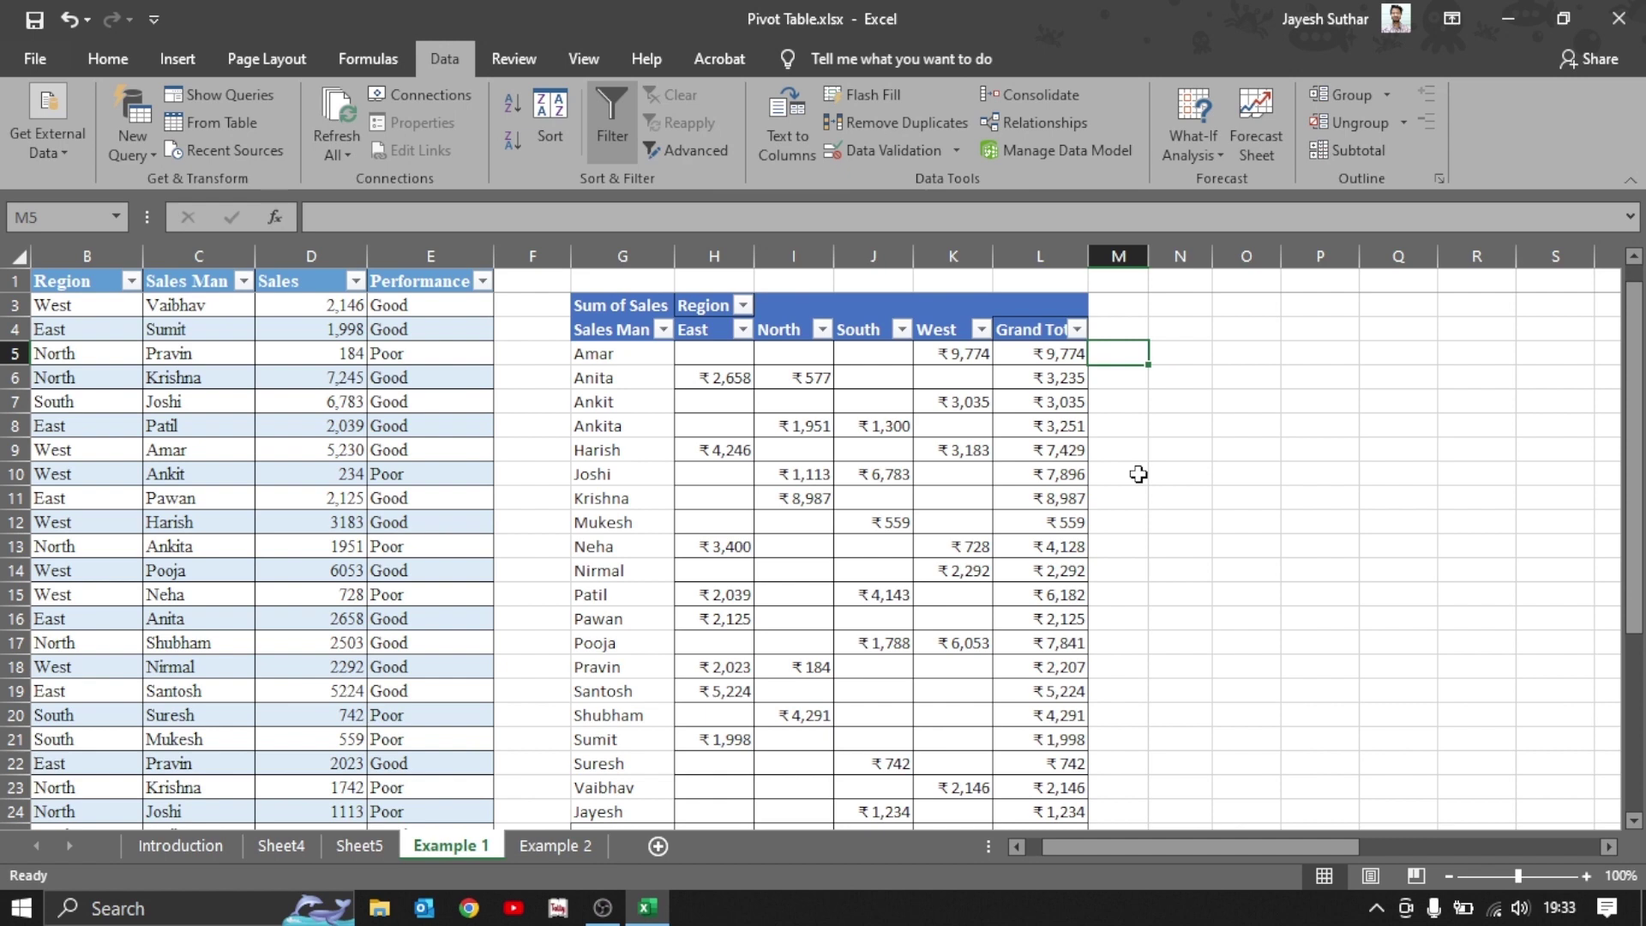
Remove the pivot header filter buttons and reapply them from M4, the blank cell beside the Grand Total header.
key("ctrl+shift+l")
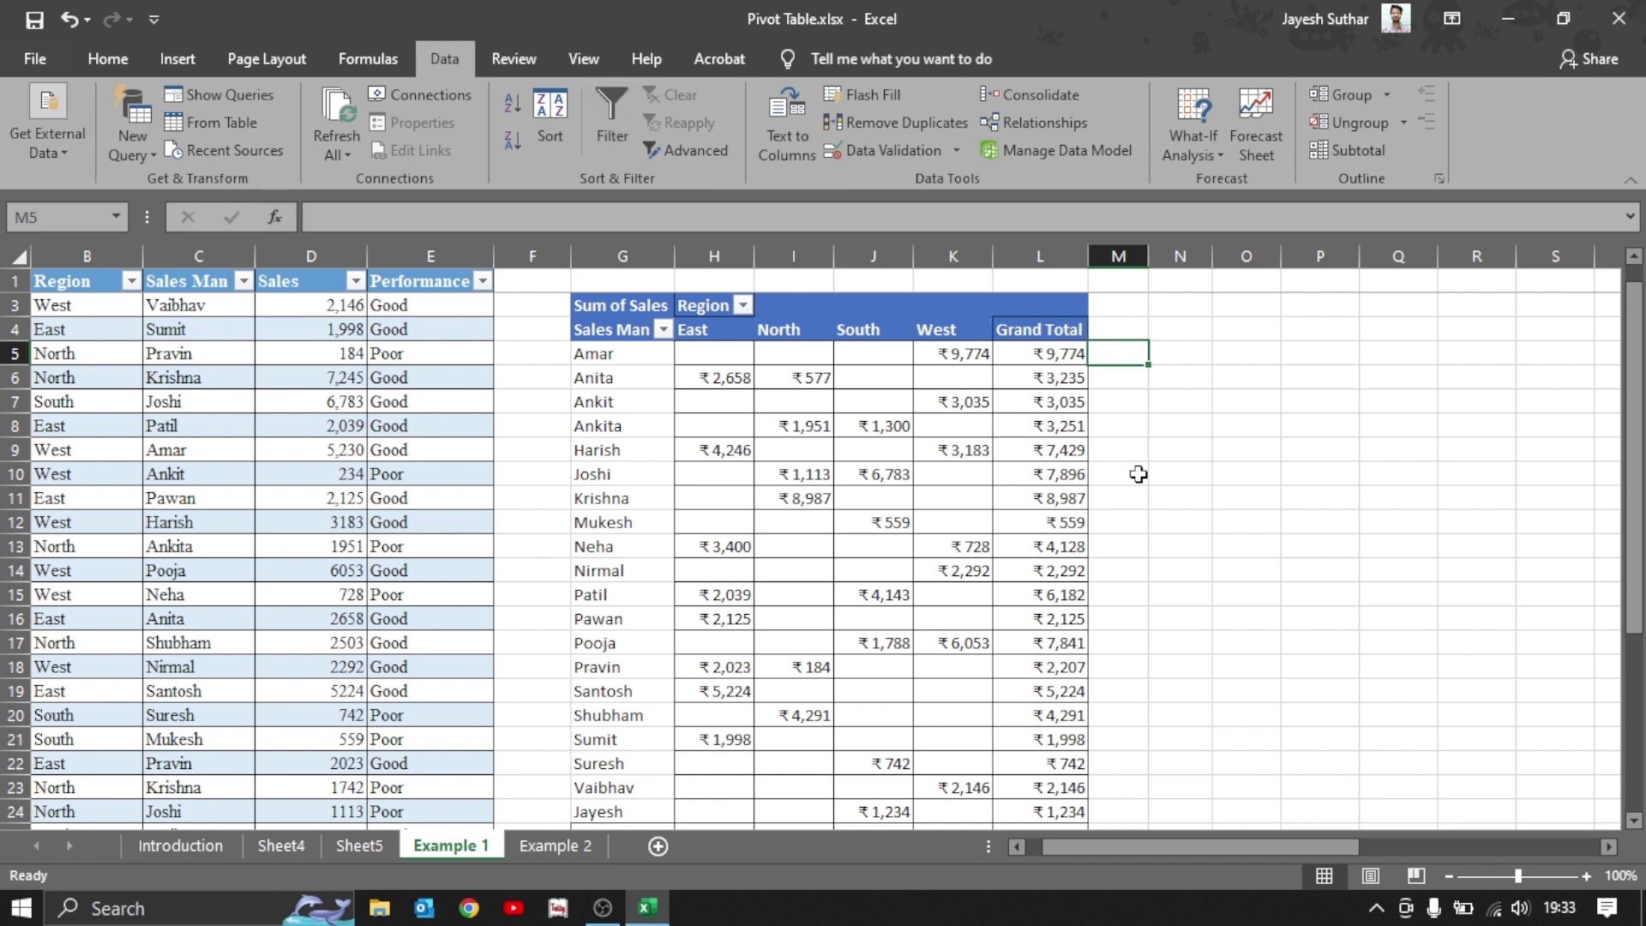
key("Up")
key("ctrl+shift+l")
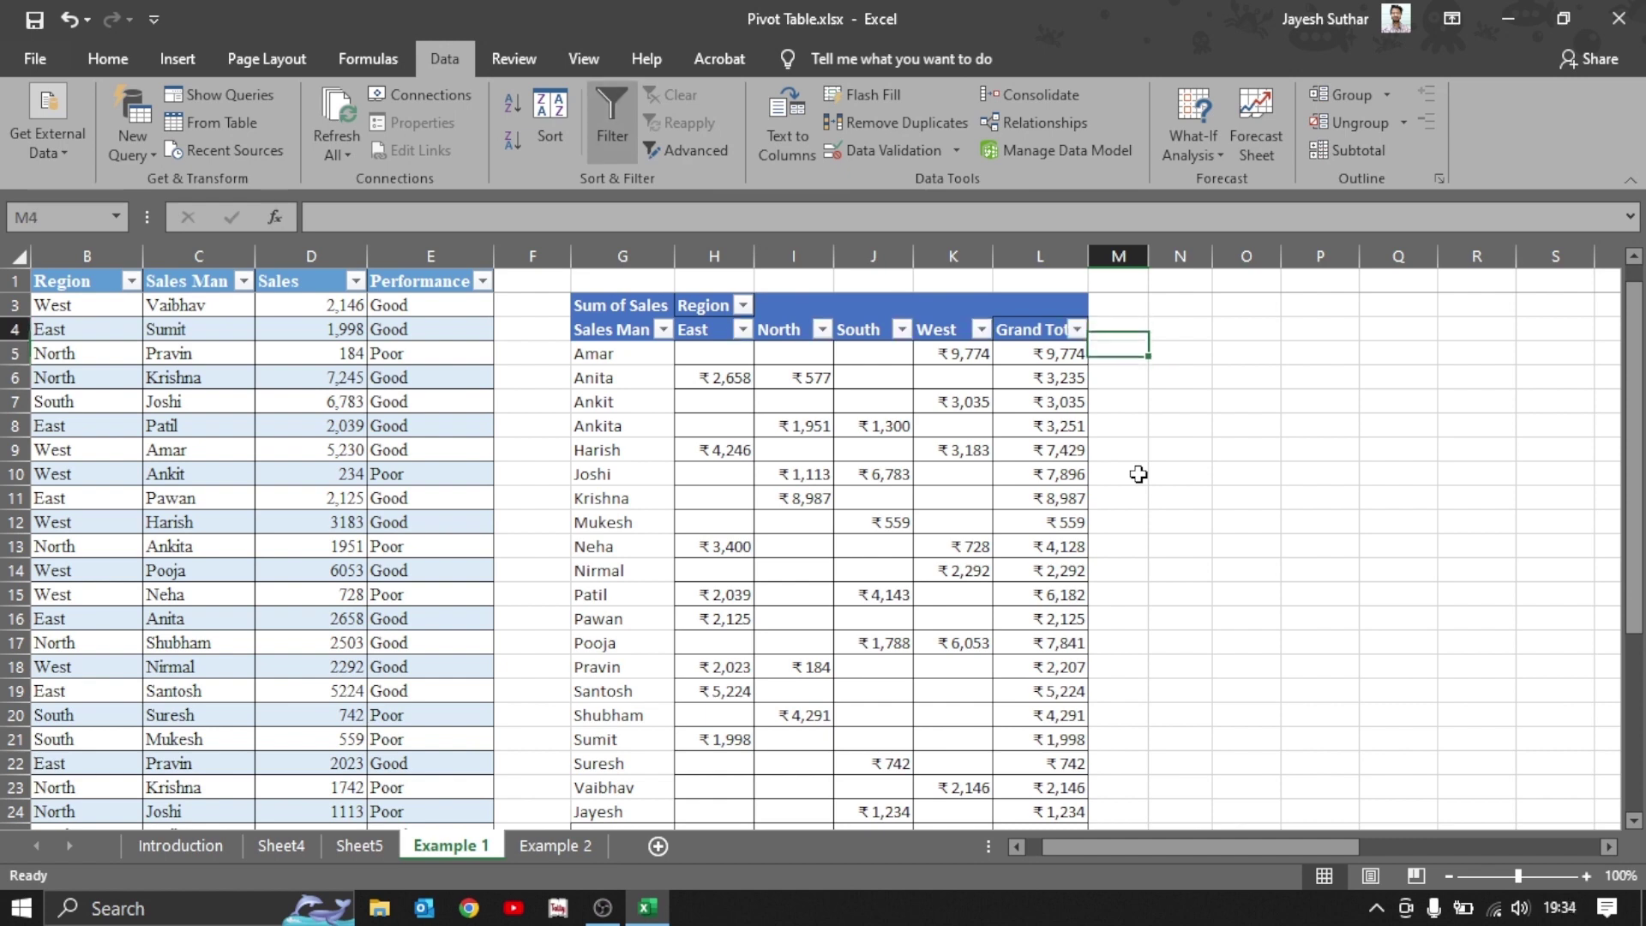
Remove the filter buttons from the pivot table's header row, working from the adjacent blank cell M4.
key("Left")
key("Right")
key("ctrl+shift+l")
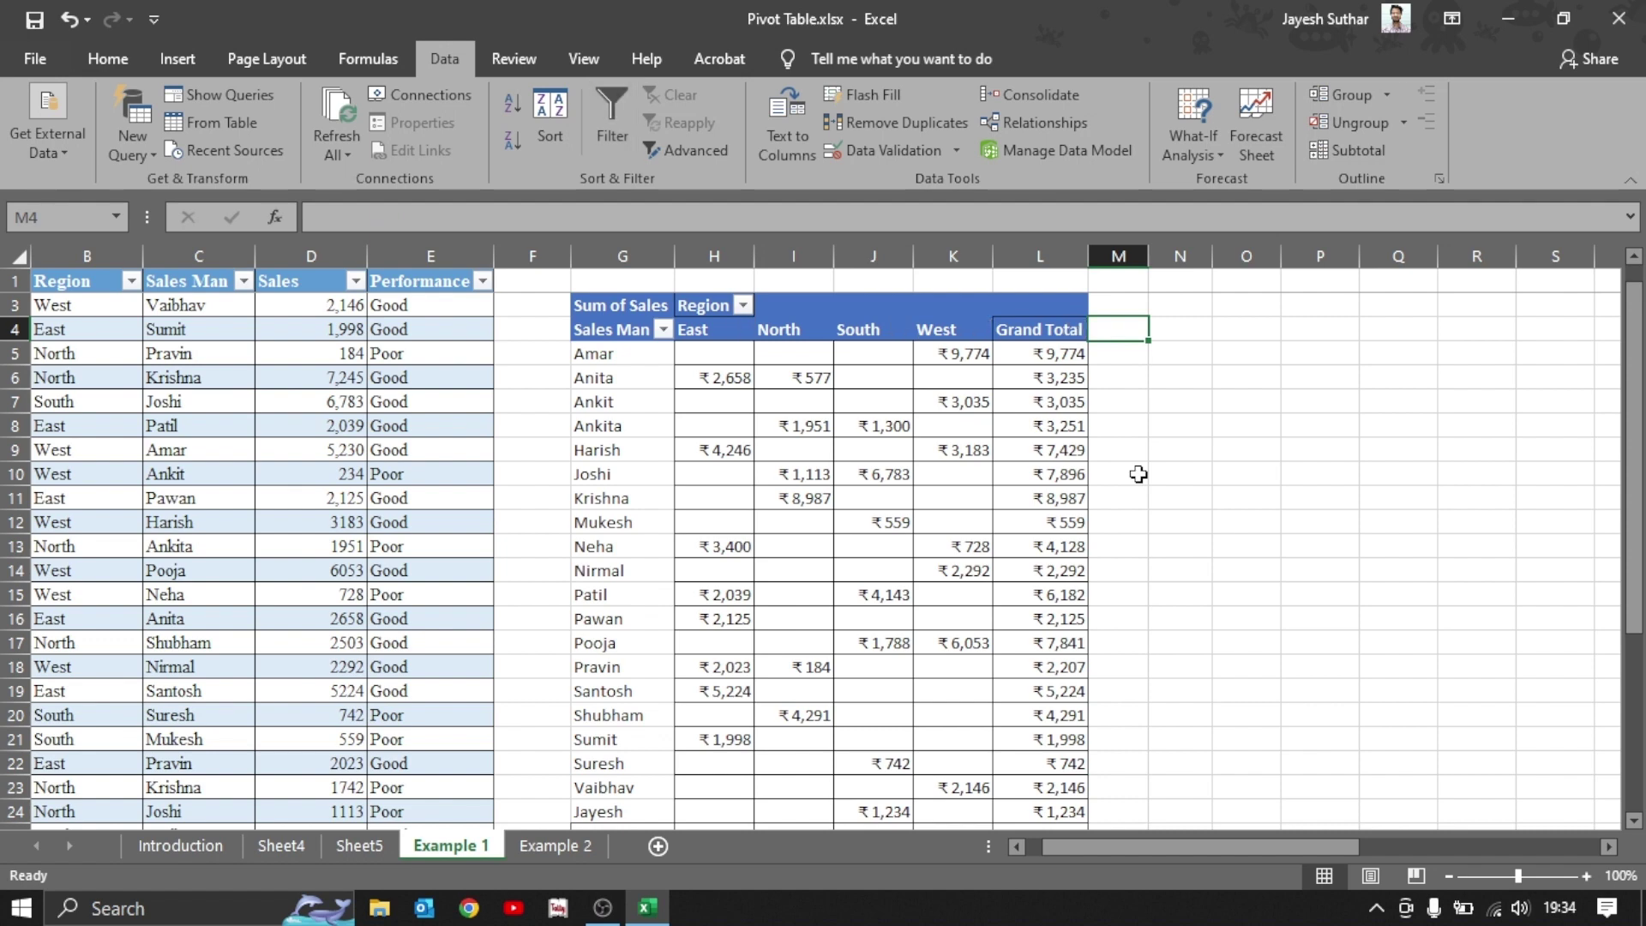
Check whether the Filter command is available in the pivot table's West column and at the Grand Total header.
key("Left")
key("Left")
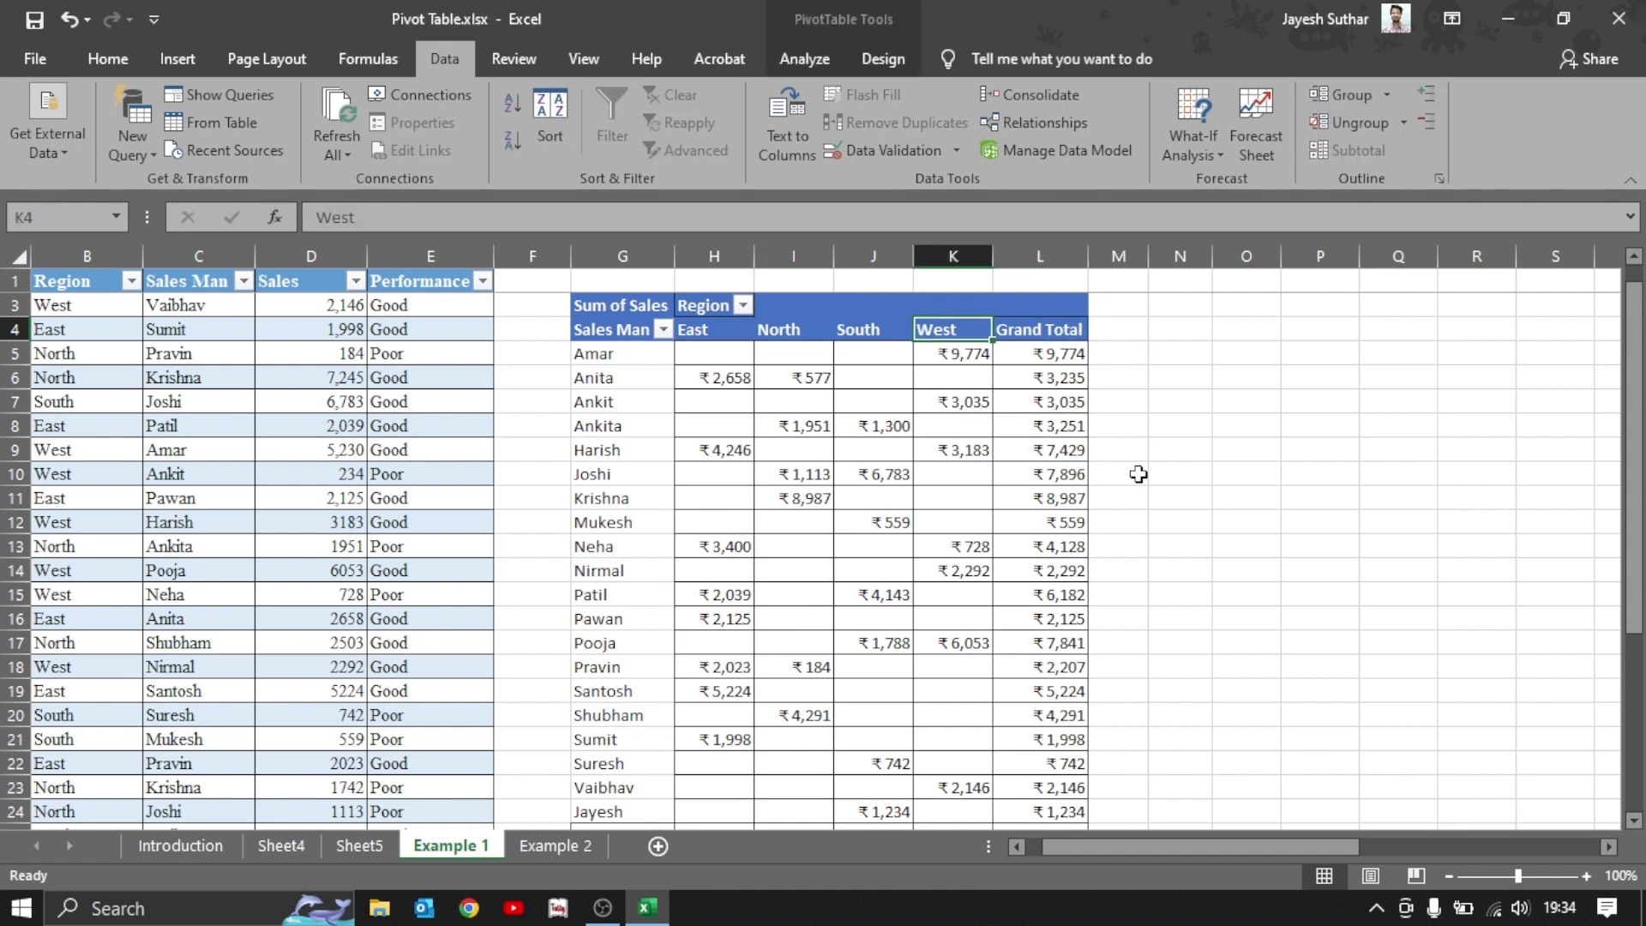
key("Down")
key("Down")
key("Down")
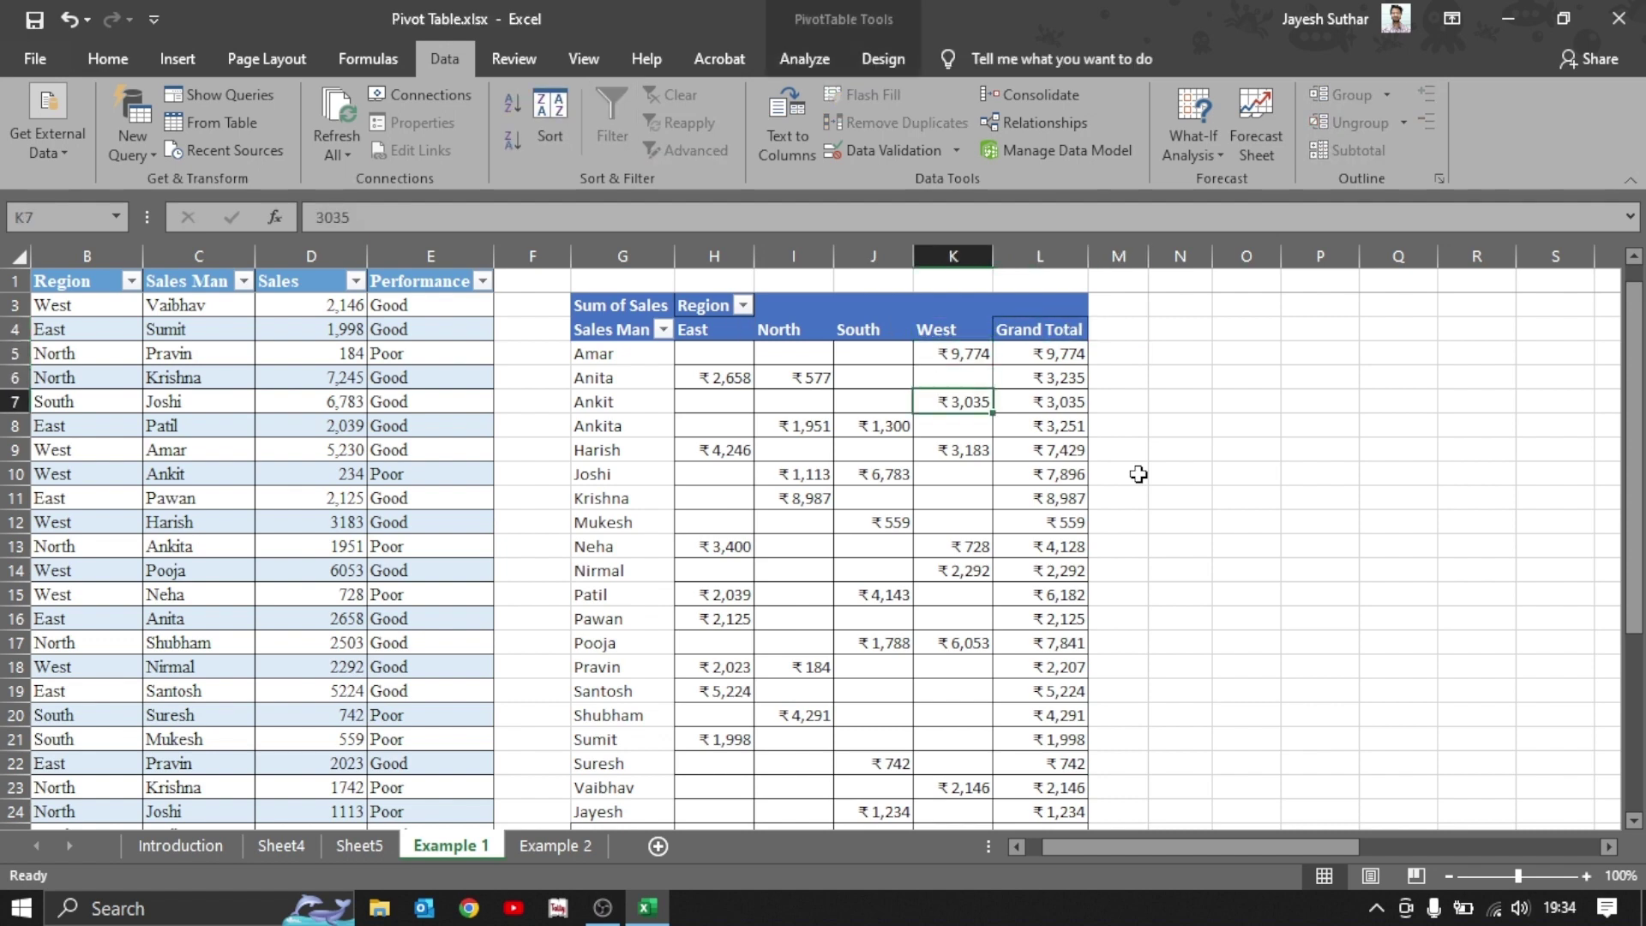
key("Right")
key("Right")
key("Up")
key("Up")
key("Up")
key("Left")
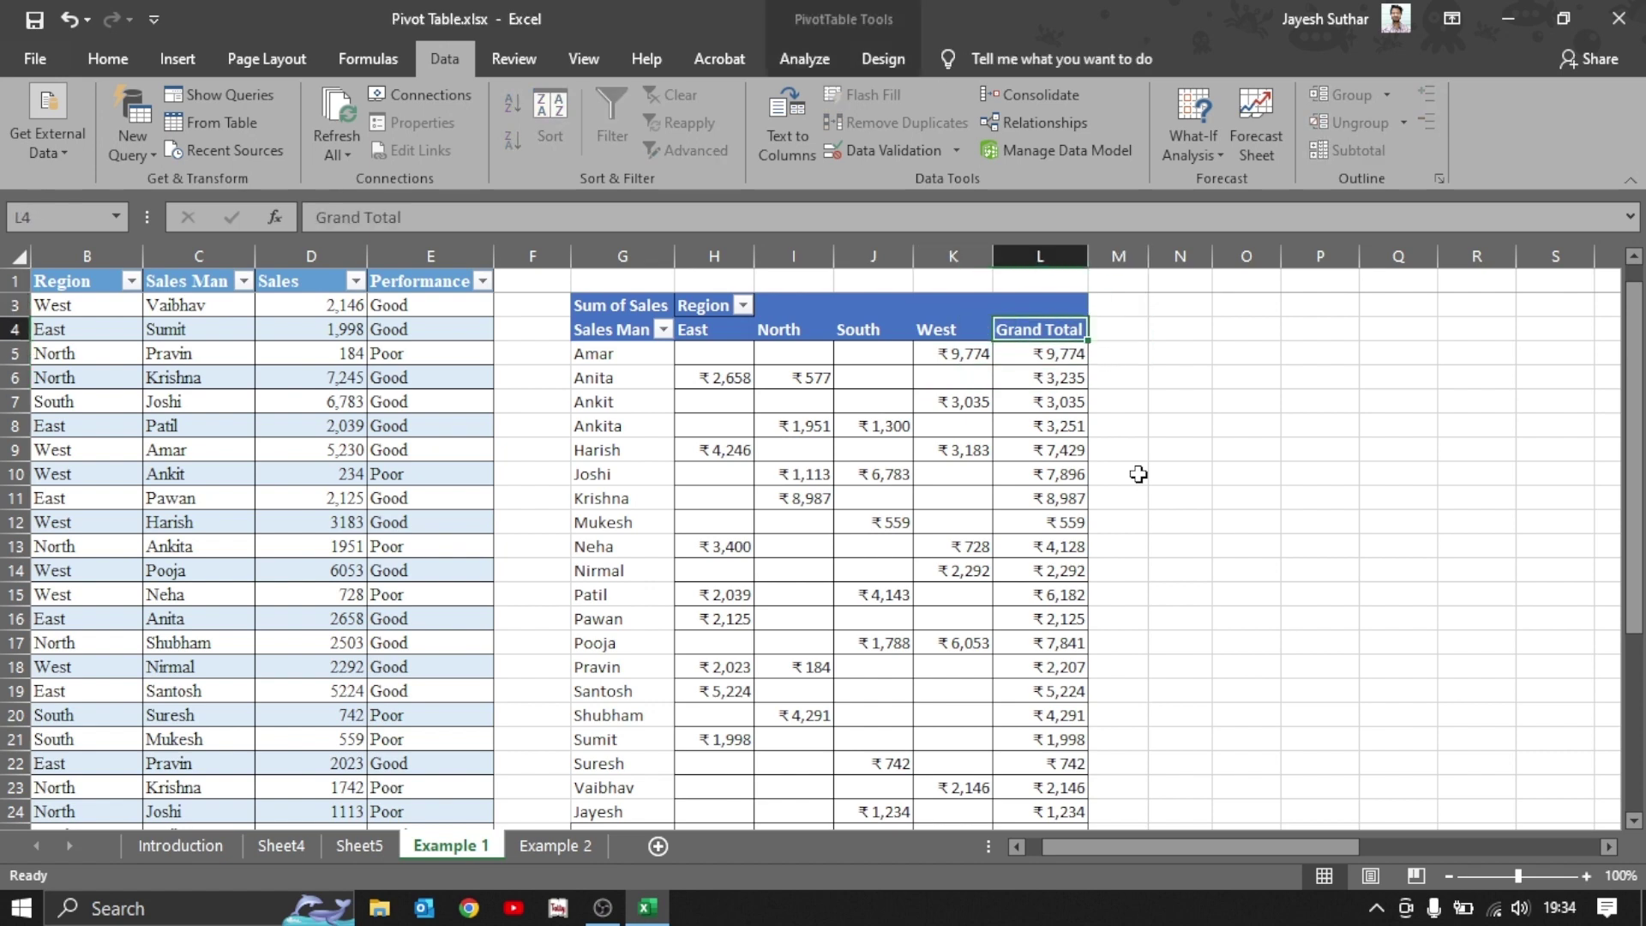
Reapply the filter buttons to the pivot header row from blank cell M4 and look through the West column's filter options.
key("Right")
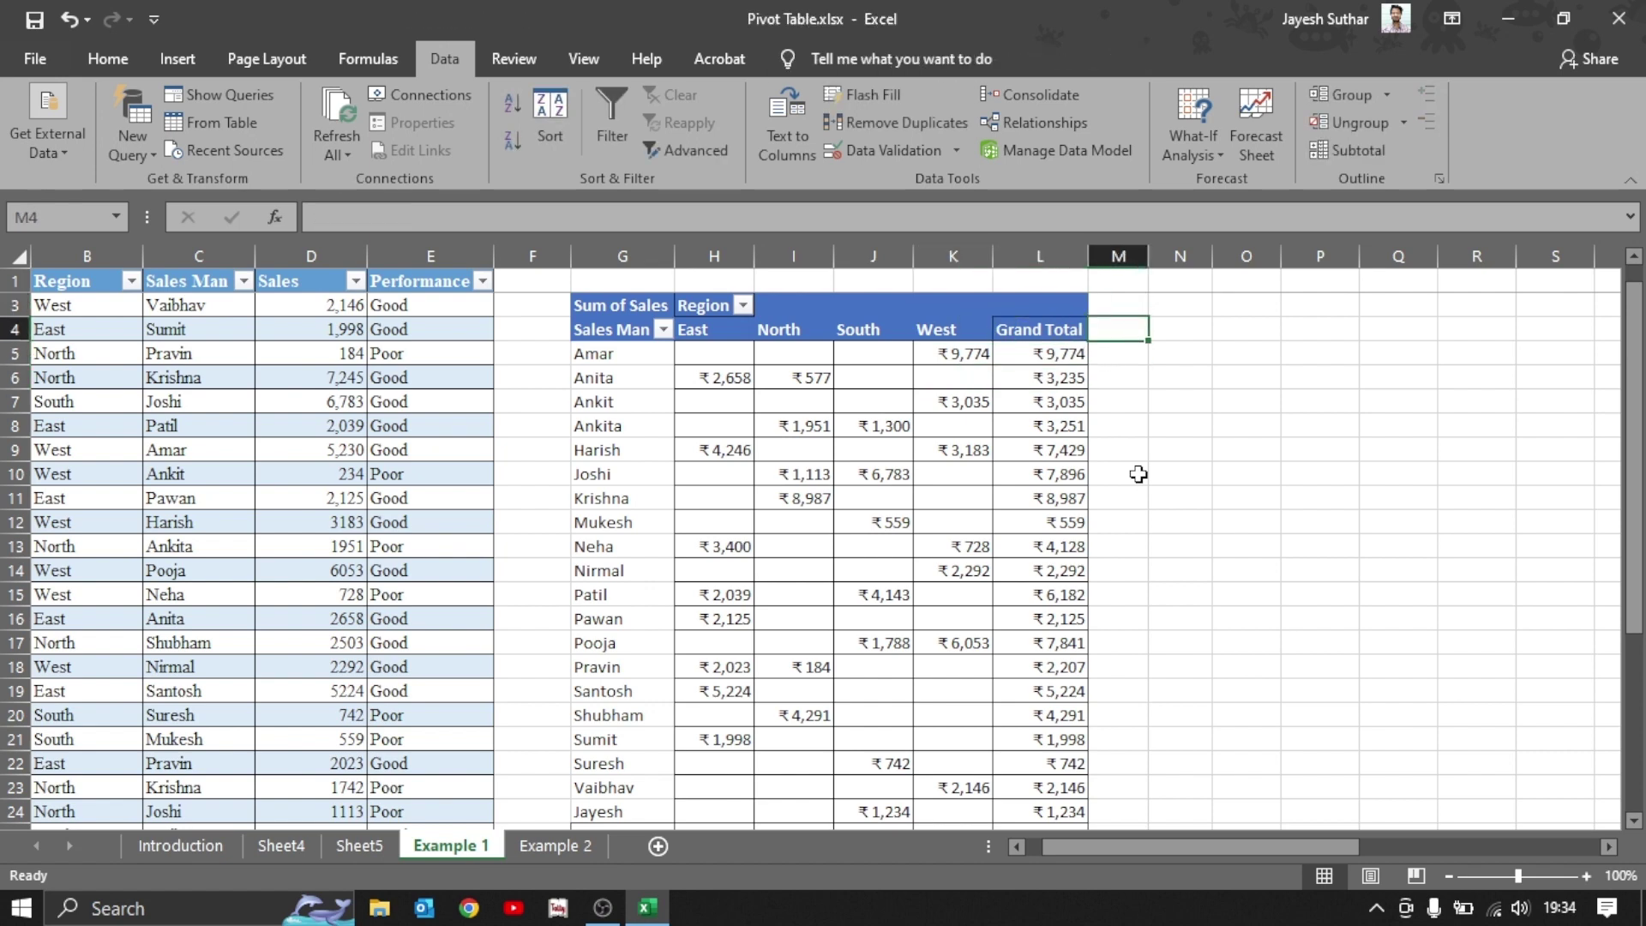
key("ctrl+shift+l")
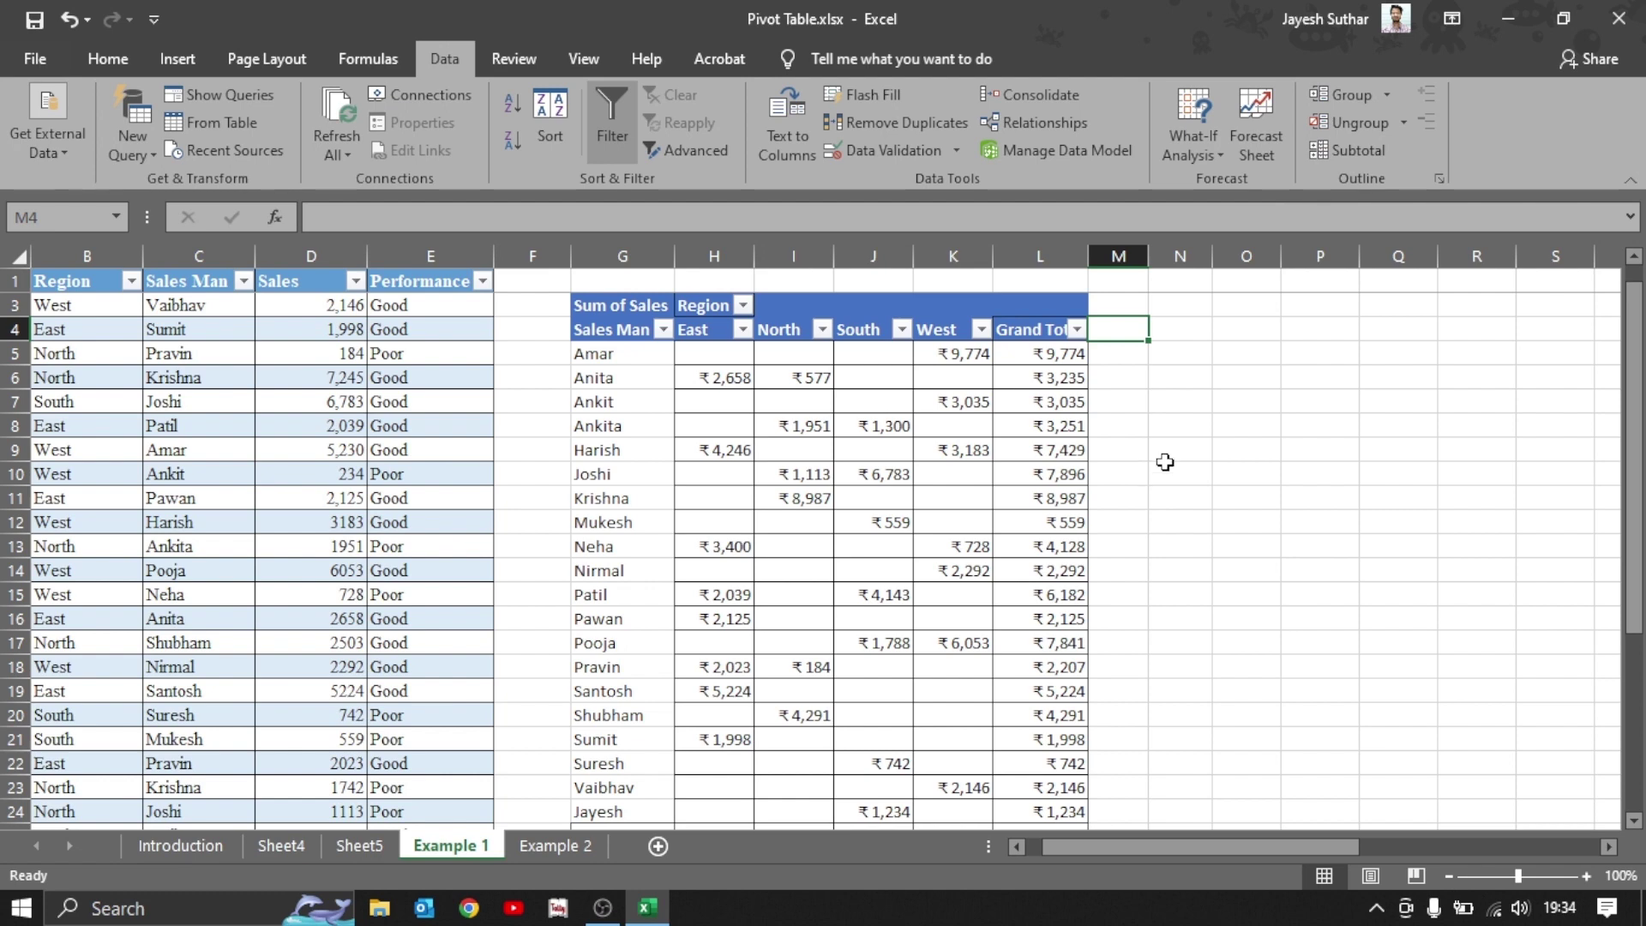
left_click(982, 329)
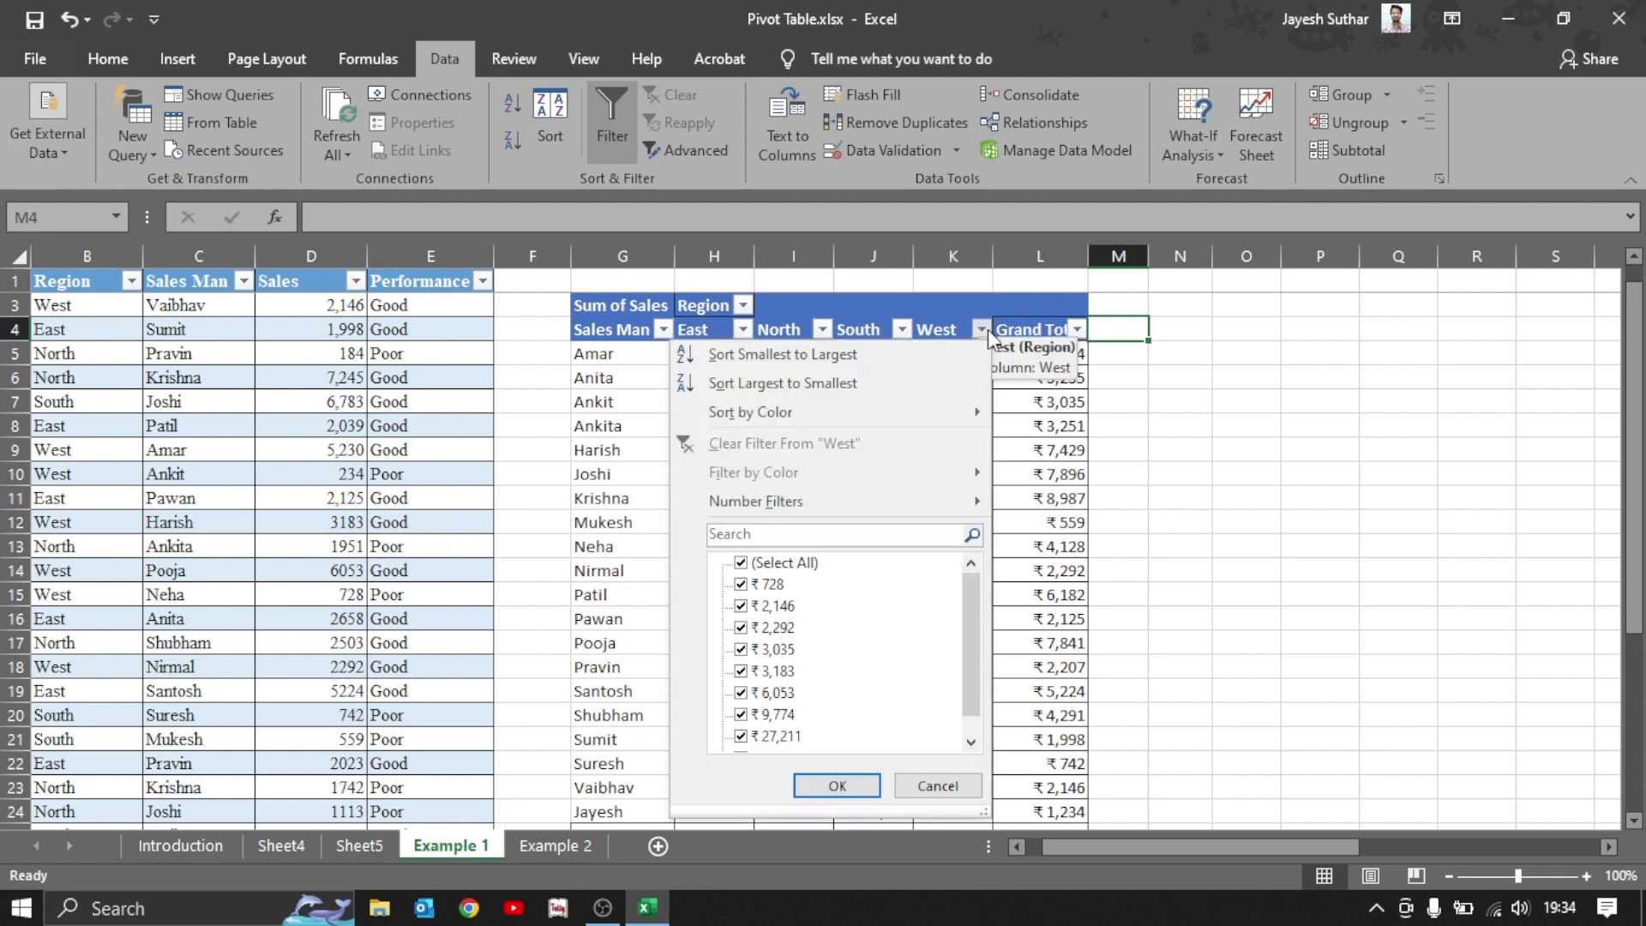
scroll(874, 590, "down", 1)
scroll(879, 591, "up", 1)
left_click(1025, 459)
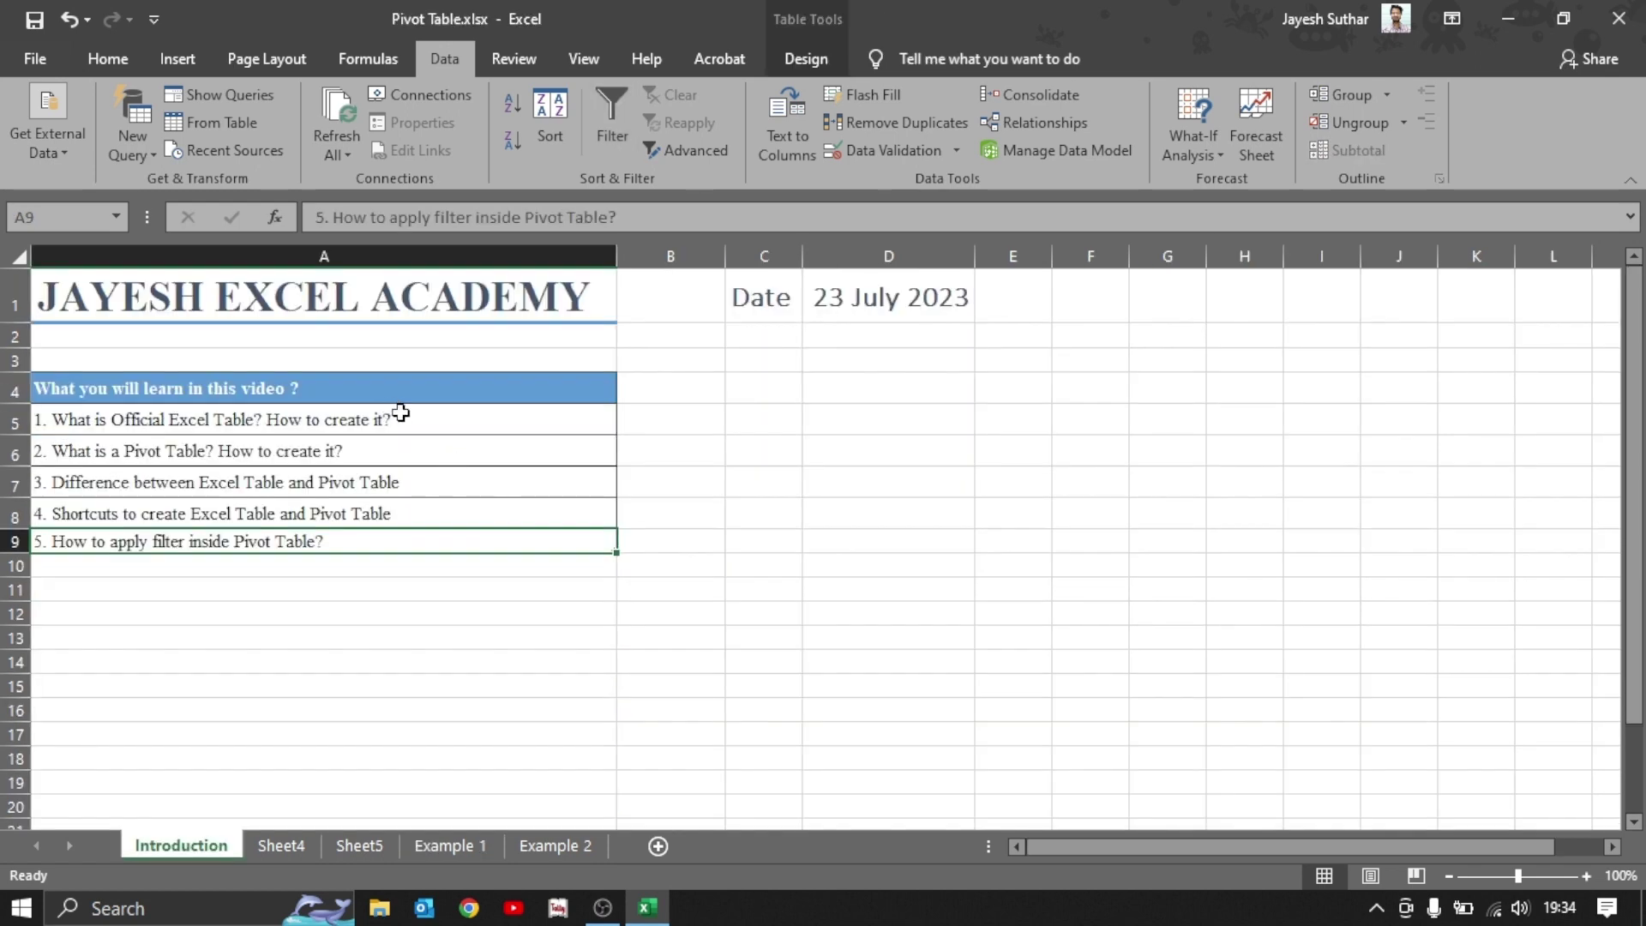
Go to the Introduction sheet and select the first topic, "What is Official Excel Table? How to create it?".
left_click(397, 415)
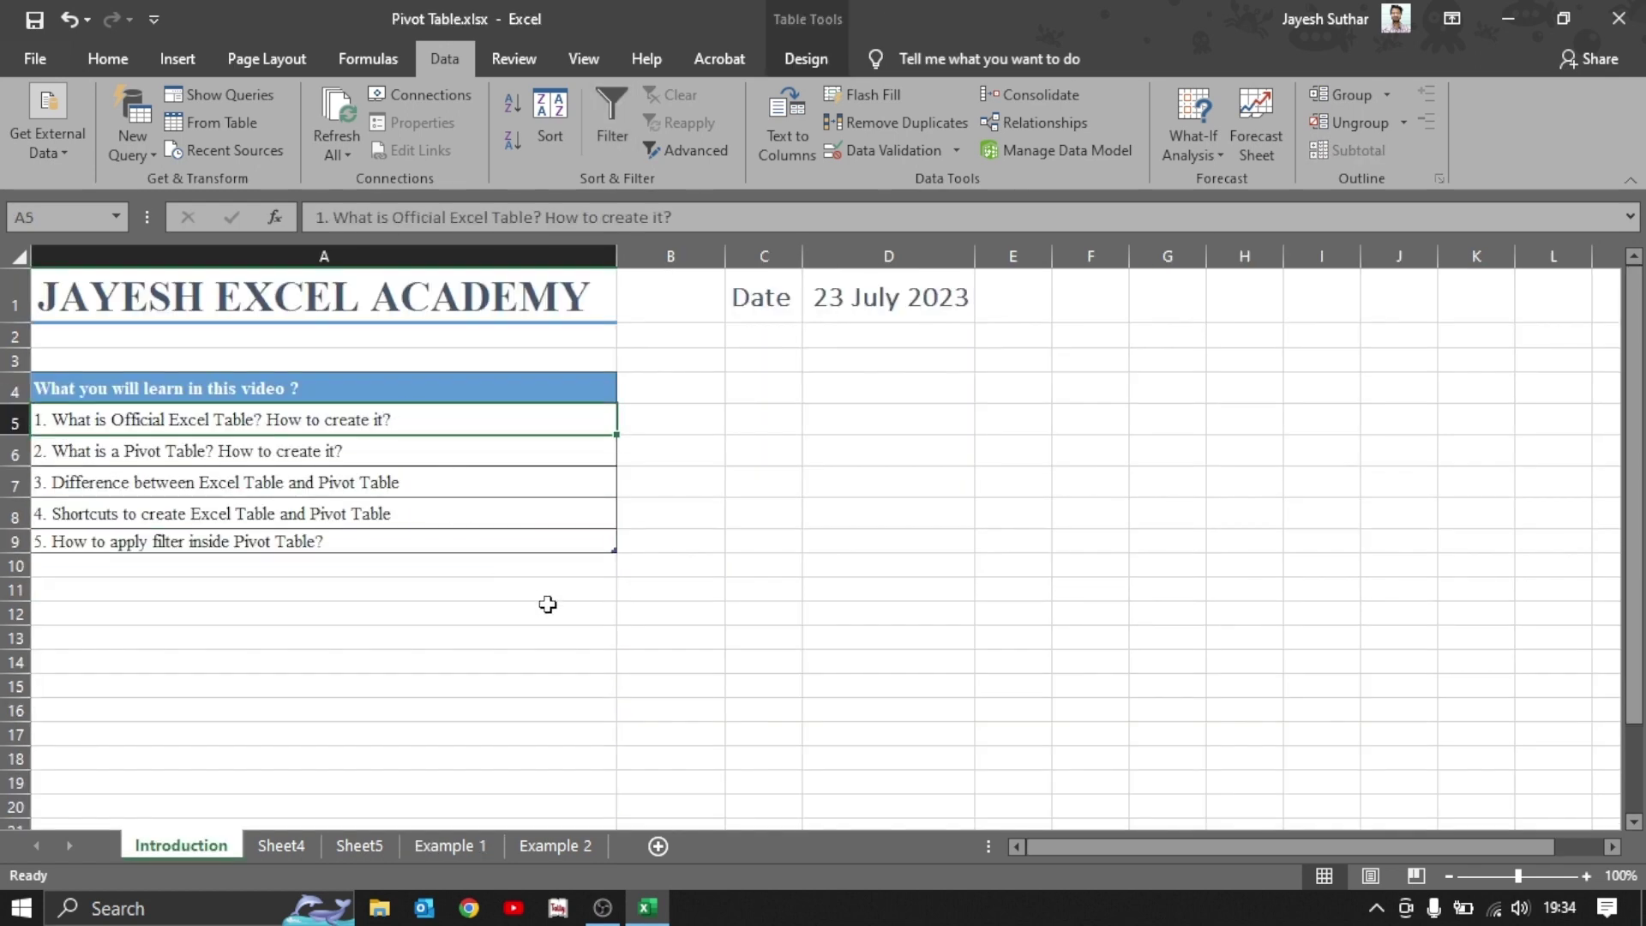